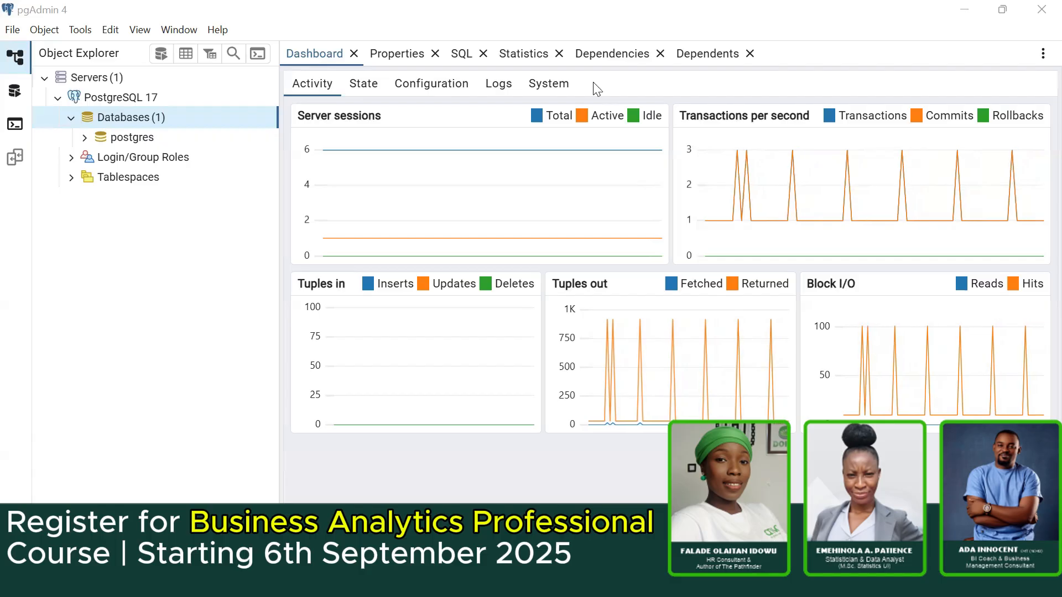
- Create a new database named logisticsDB on the PostgreSQL 17 server
{"action": "right_click", "coordinate": [153, 126]}
{"action": "mouse_move", "coordinate": [177, 132]}
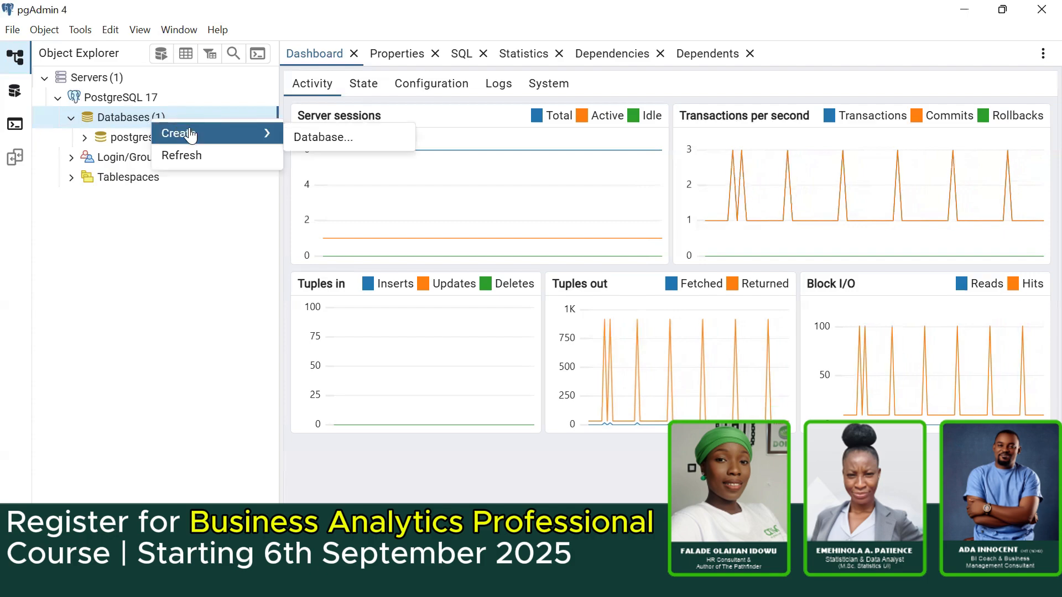
{"action": "left_click", "coordinate": [307, 137]}
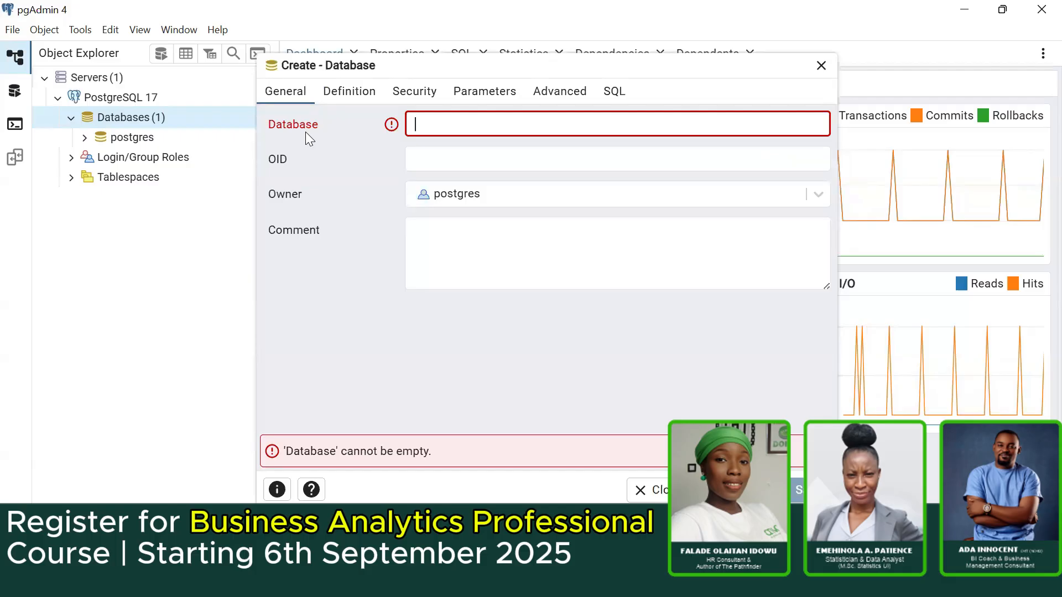
{"action": "type", "text": "l"}
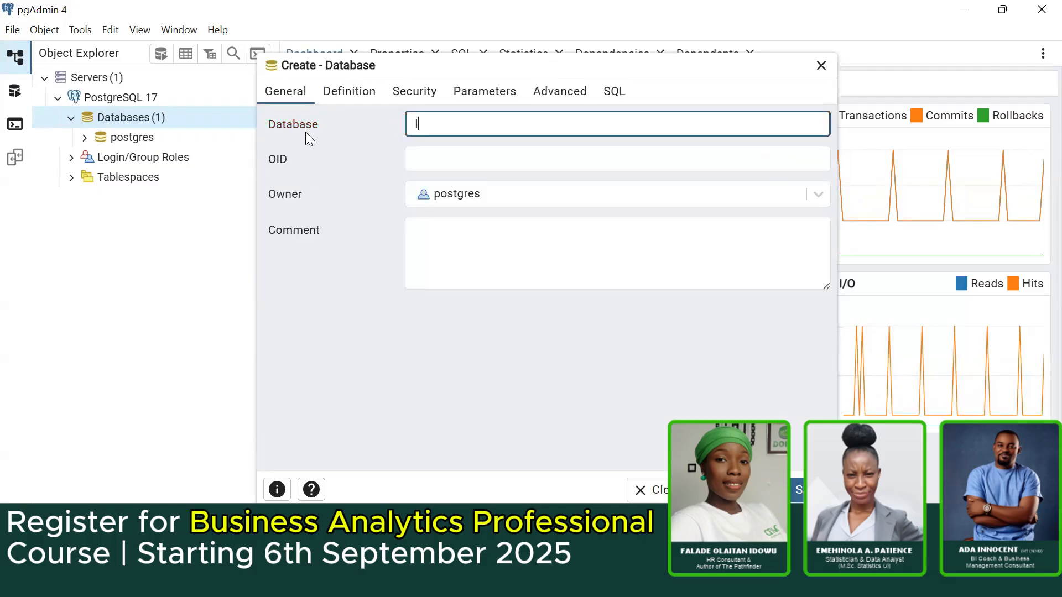
{"action": "type", "text": "ogisticsDB"}
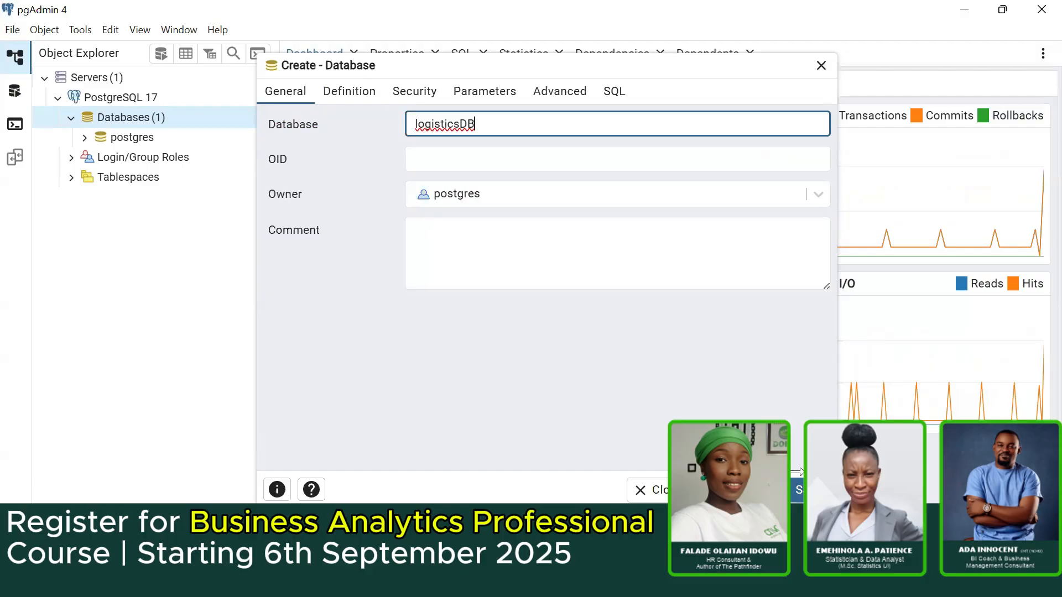
{"action": "left_click", "coordinate": [798, 489]}
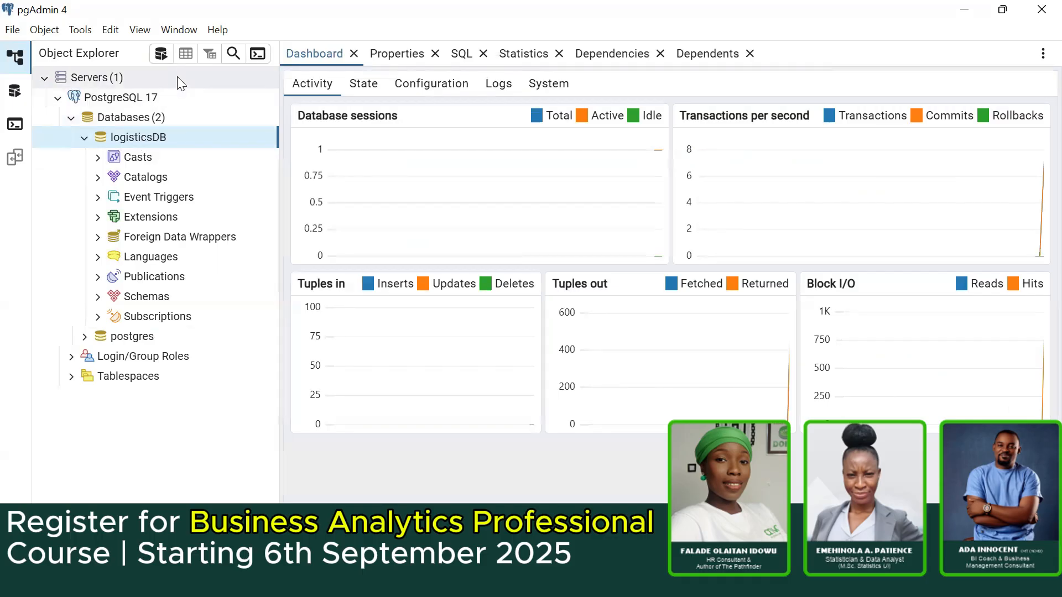
- Open a Query Tool on logisticsDB and paste in the vendors CREATE TABLE statement copied from the constraints text file
{"action": "left_click", "coordinate": [159, 54]}
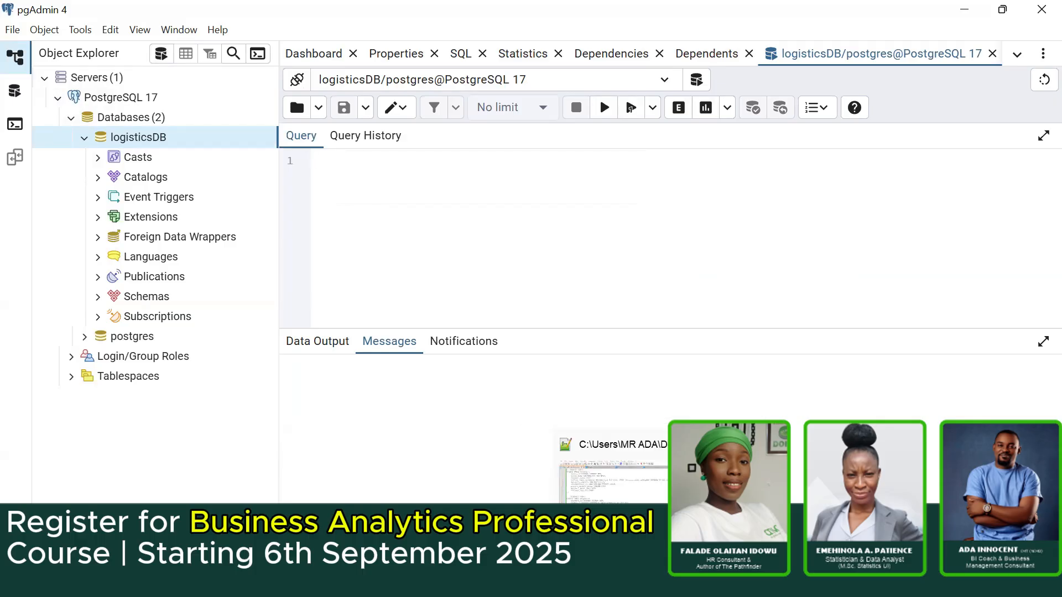
{"action": "left_click", "coordinate": [612, 470]}
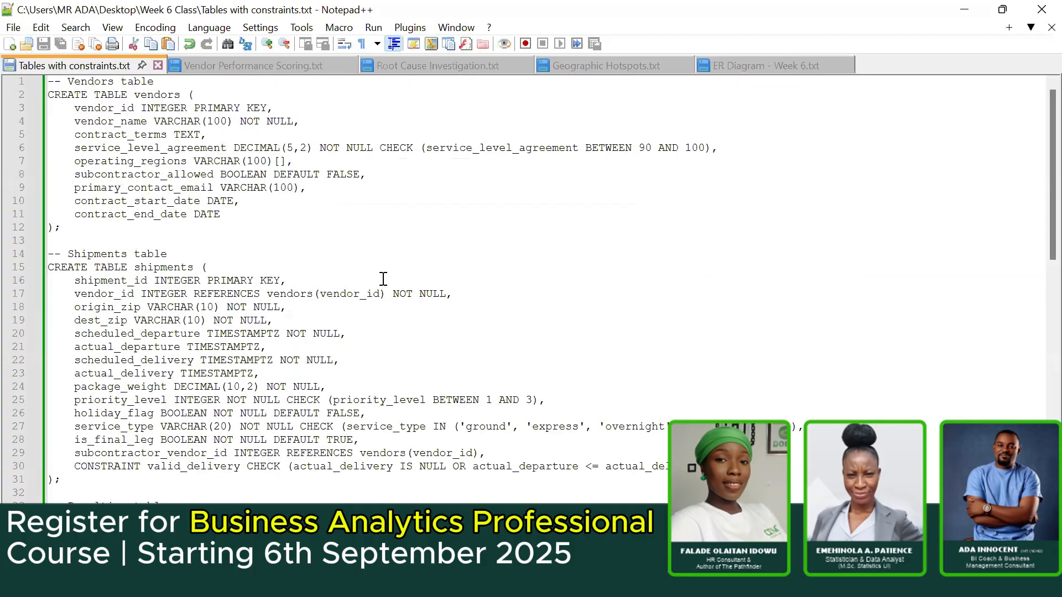
{"action": "scroll", "coordinate": [383, 279], "scroll_direction": "down", "scroll_amount": 1}
{"action": "scroll", "coordinate": [383, 279], "scroll_direction": "up", "scroll_amount": 1}
{"action": "left_click_drag", "start_coordinate": [39, 221], "coordinate": [46, 95]}
{"action": "key", "text": "ctrl+c"}
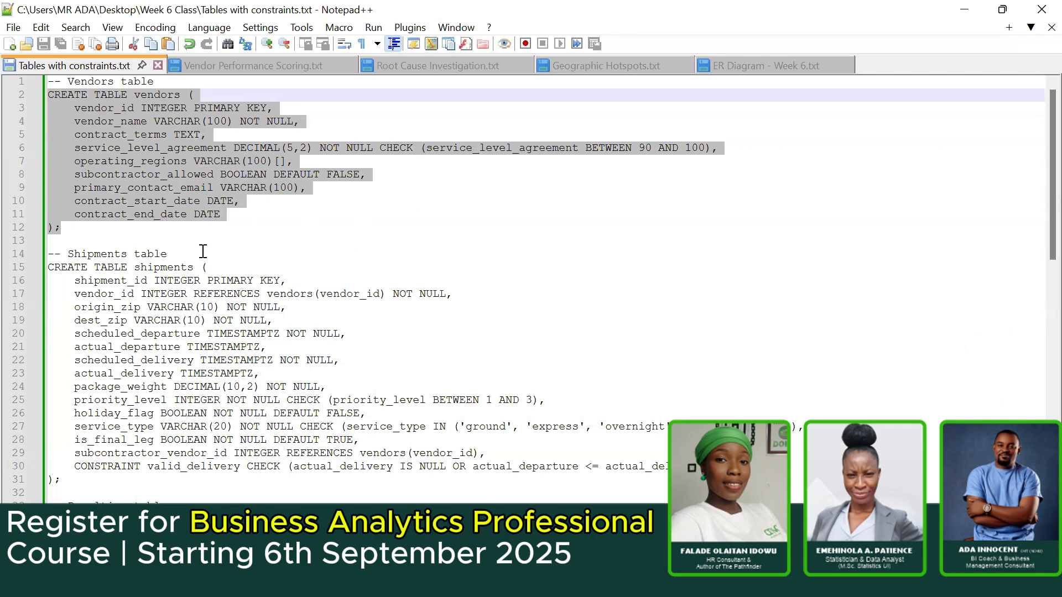
{"action": "left_click", "coordinate": [963, 9]}
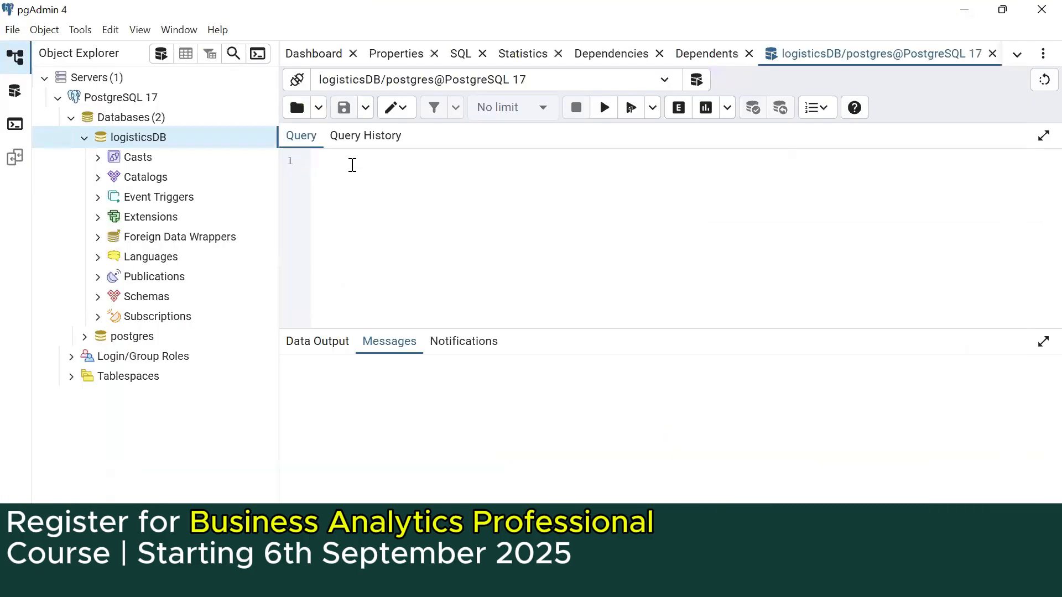
{"action": "key", "text": "ctrl+v"}
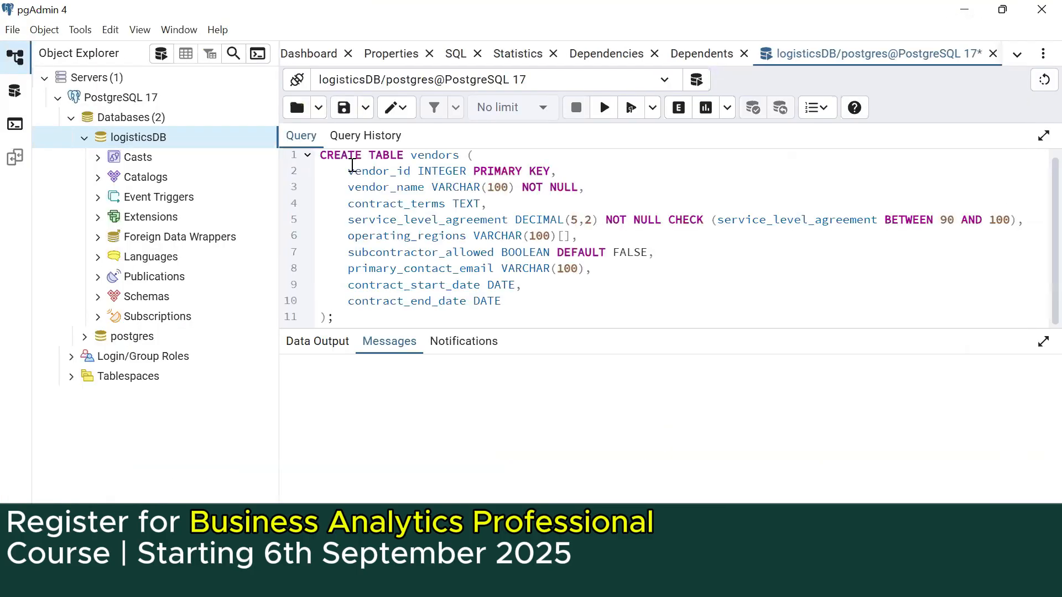
- Review the pasted vendors table definition in the query editor
{"action": "scroll", "coordinate": [443, 226], "scroll_direction": "up", "scroll_amount": 1}
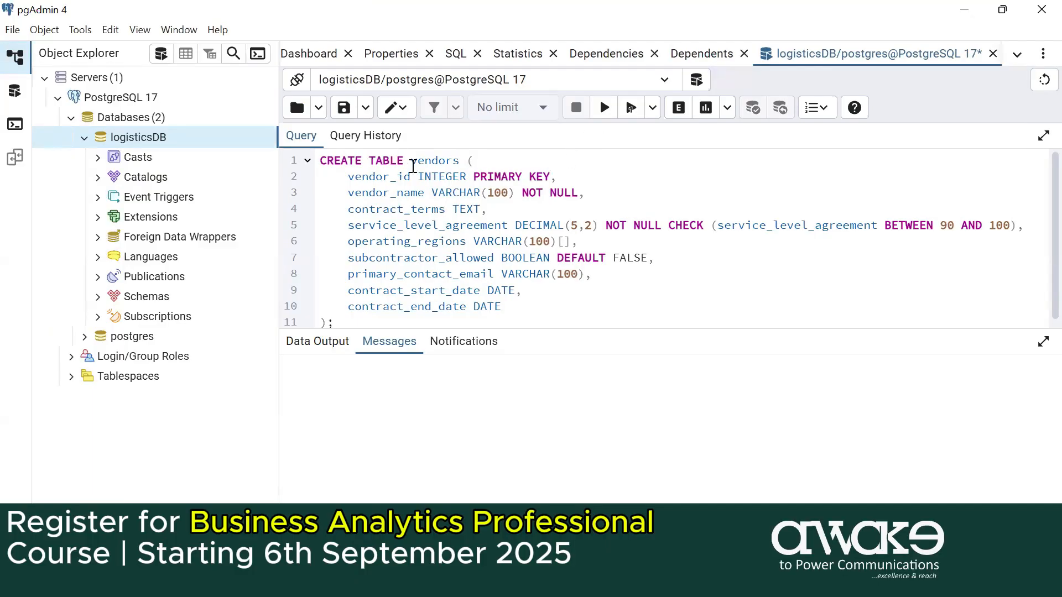
{"action": "left_click_drag", "start_coordinate": [413, 166], "coordinate": [463, 162]}
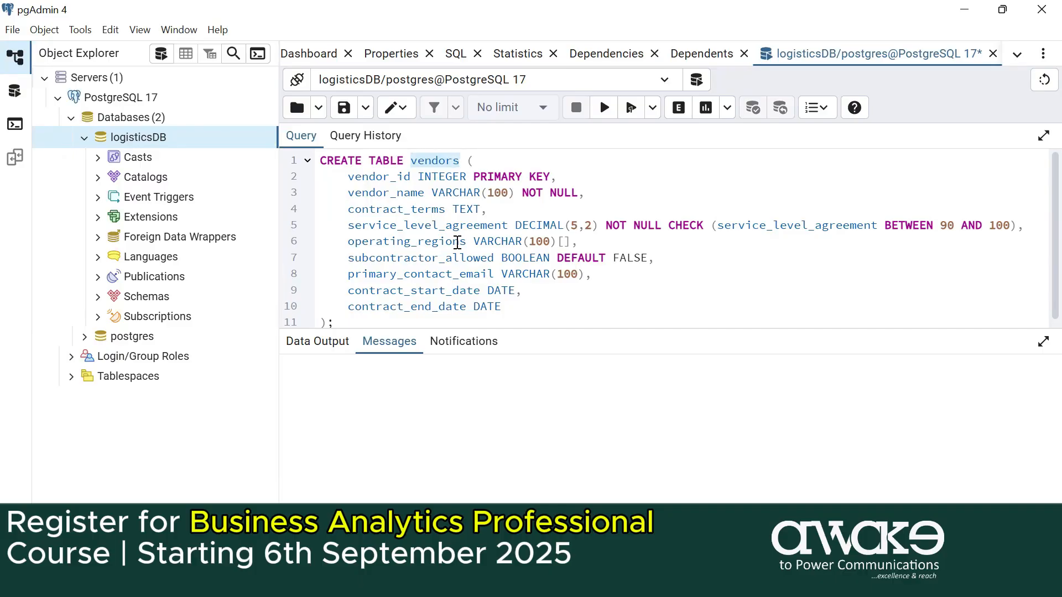
{"action": "left_click", "coordinate": [445, 178]}
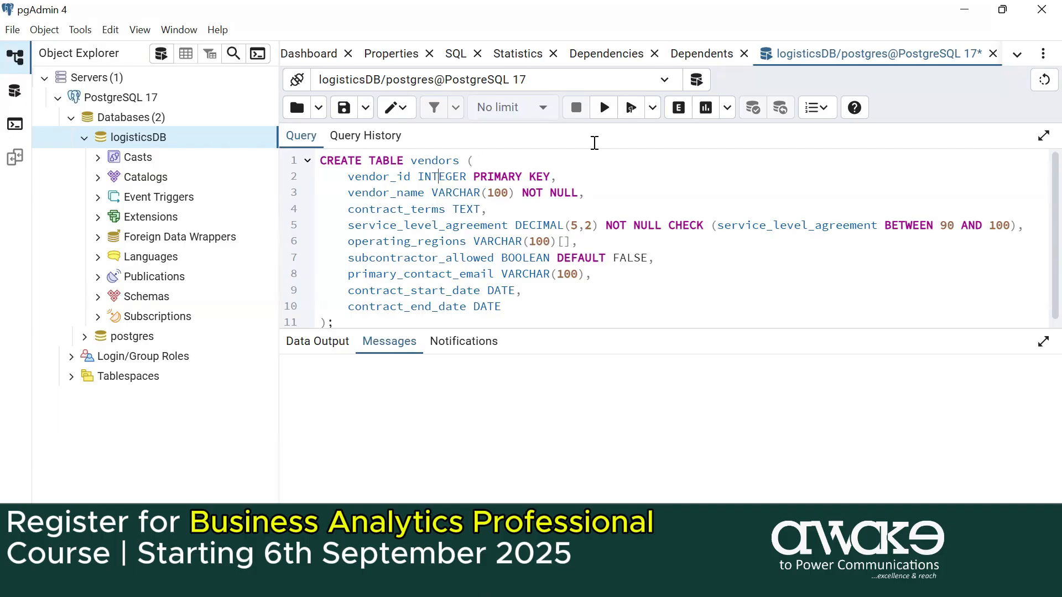
- Open the vendors Excel workbook and arrange it side by side with the query editor
{"action": "left_click", "coordinate": [703, 580]}
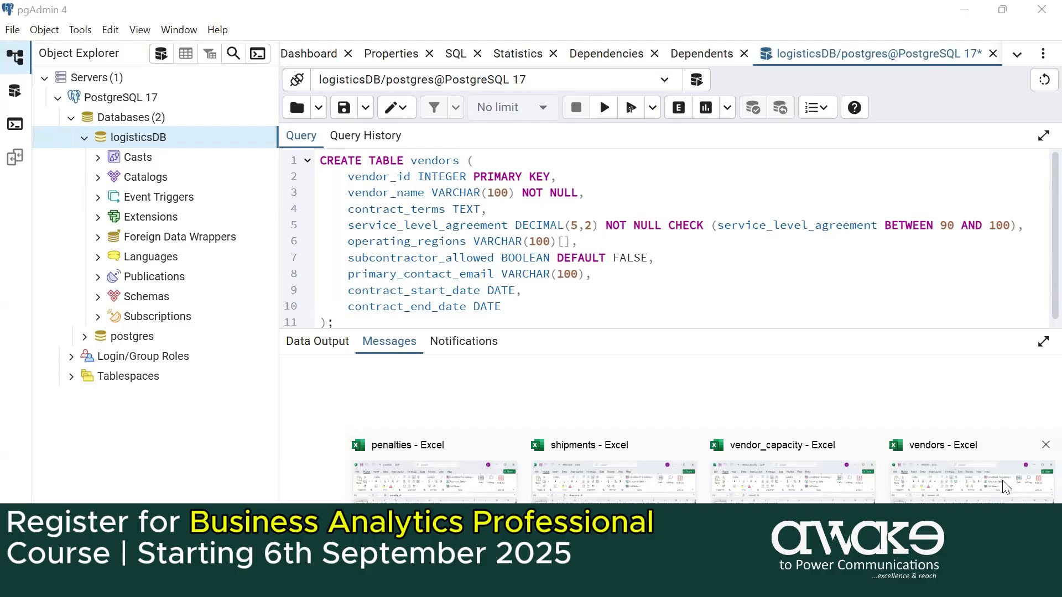
{"action": "left_click", "coordinate": [951, 500]}
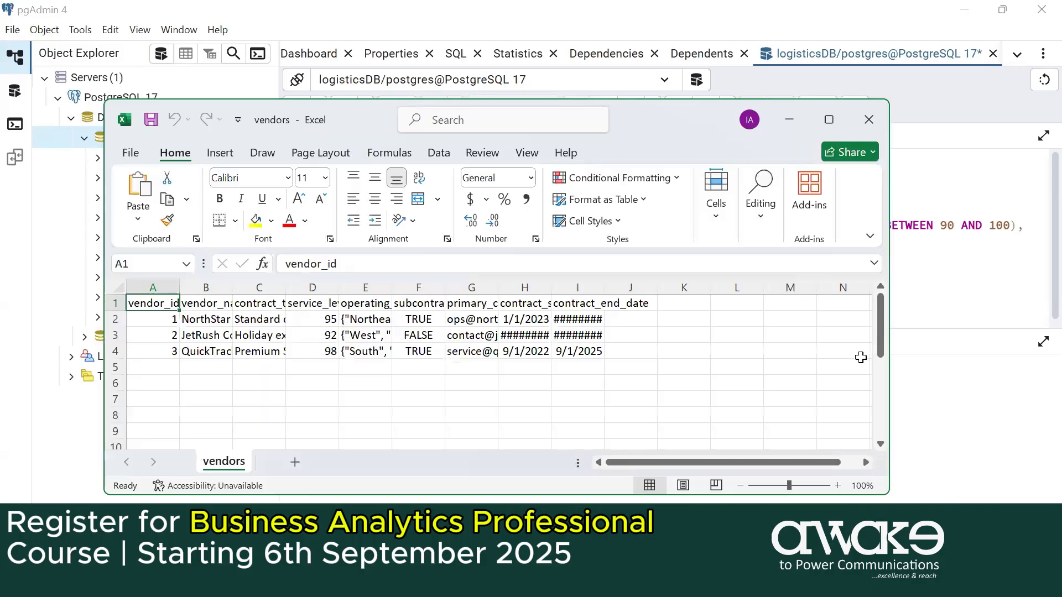
{"action": "key", "text": "super+Right"}
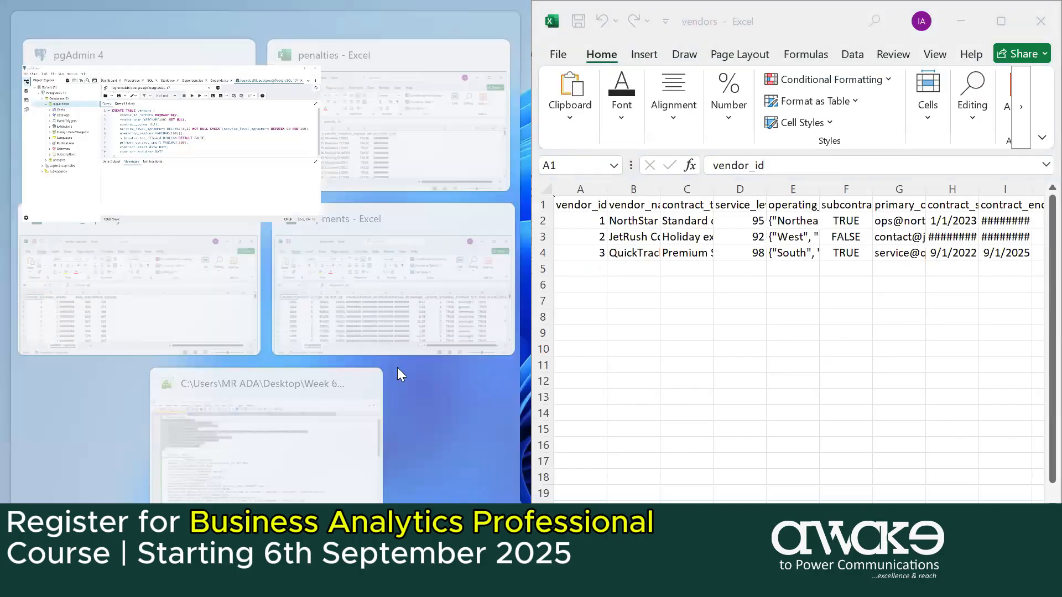
{"action": "left_click", "coordinate": [138, 134]}
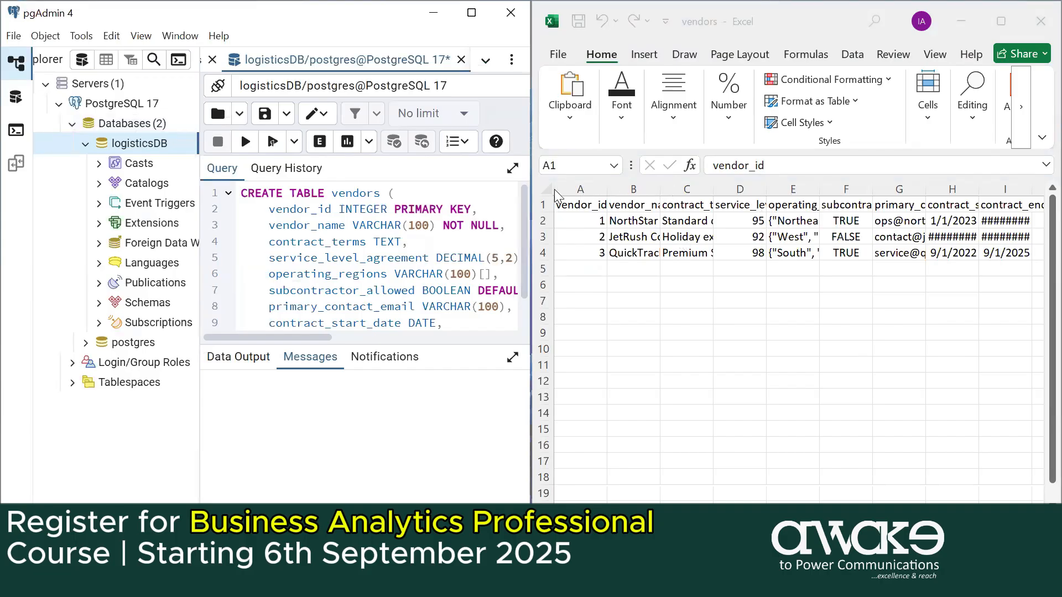
- Autofit every column of the vendors worksheet so headers and values such as dates are fully readable
{"action": "left_click", "coordinate": [567, 205]}
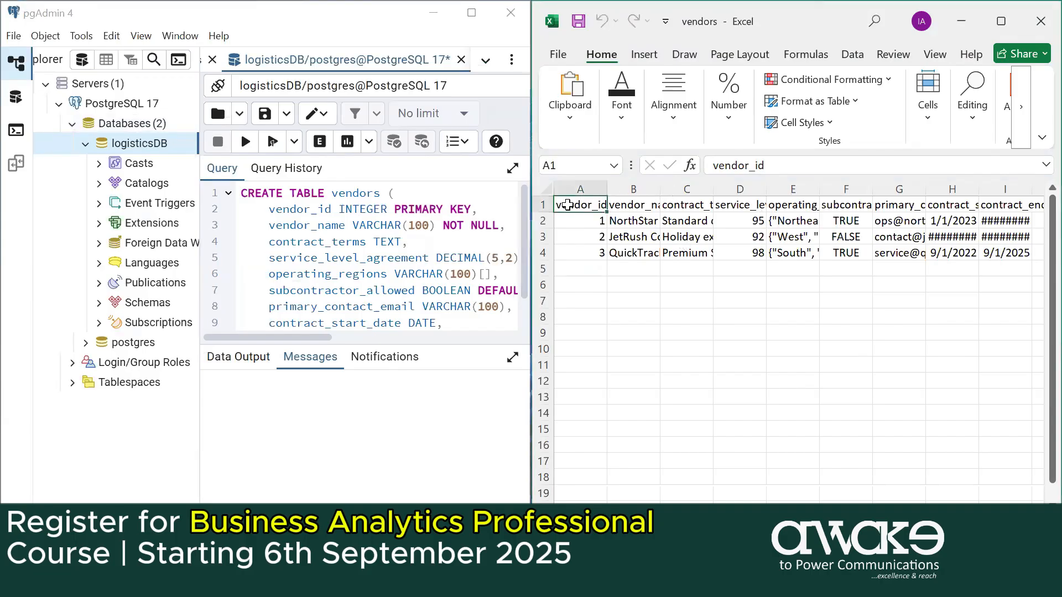
{"action": "double_click", "coordinate": [607, 189]}
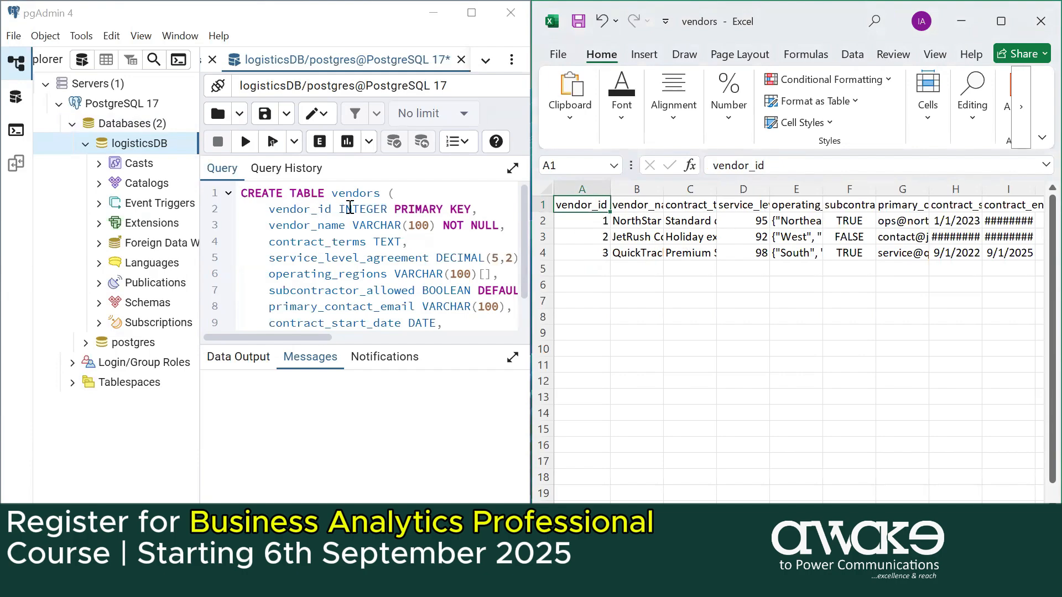
{"action": "double_click", "coordinate": [663, 189]}
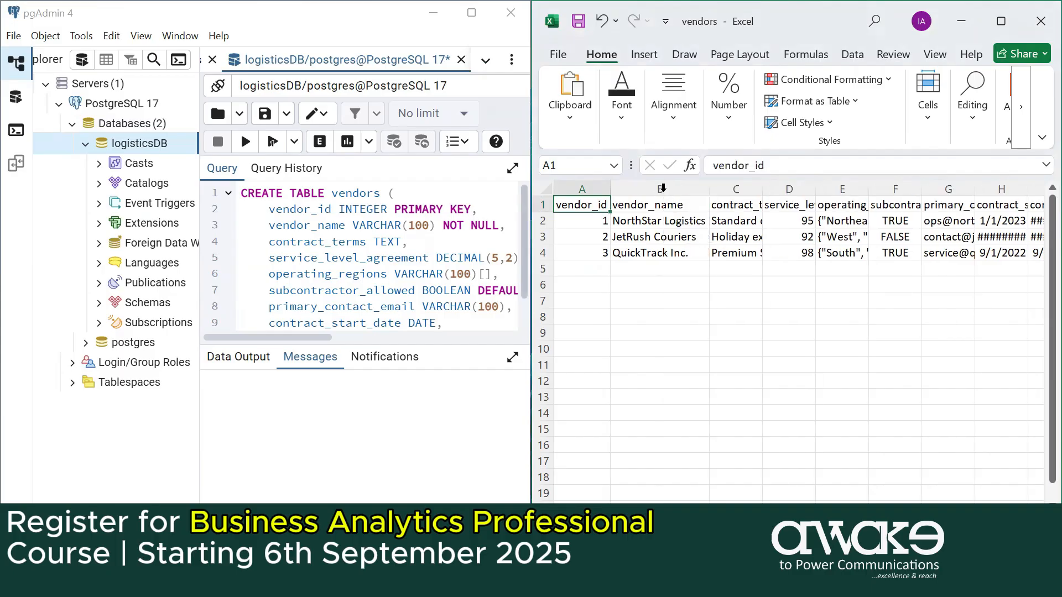
{"action": "double_click", "coordinate": [762, 189]}
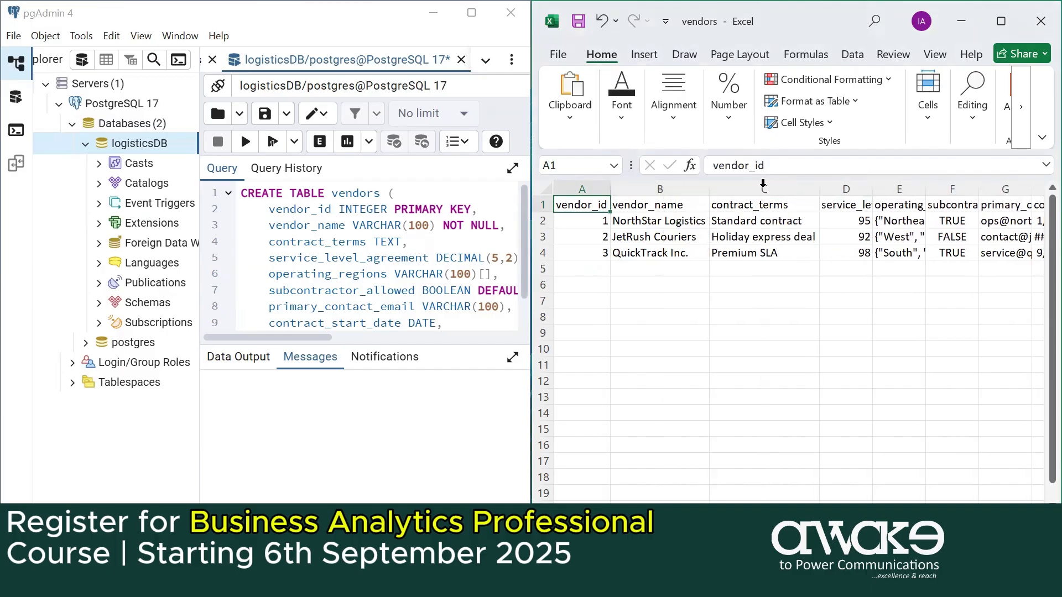
{"action": "double_click", "coordinate": [871, 189]}
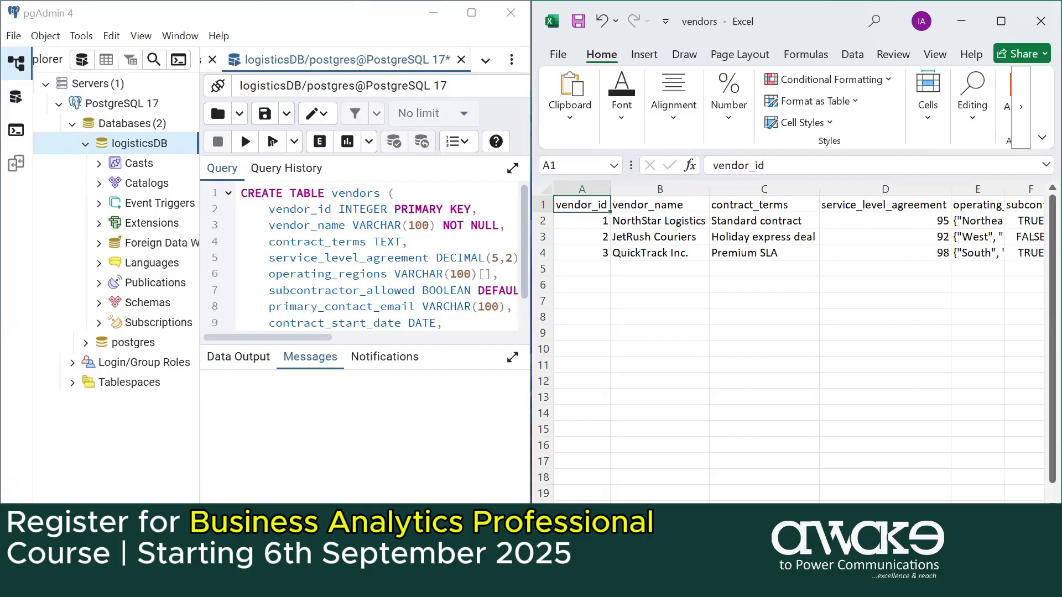
{"action": "scroll", "coordinate": [714, 199], "scroll_direction": "right", "scroll_amount": 3}
{"action": "double_click", "coordinate": [739, 189]}
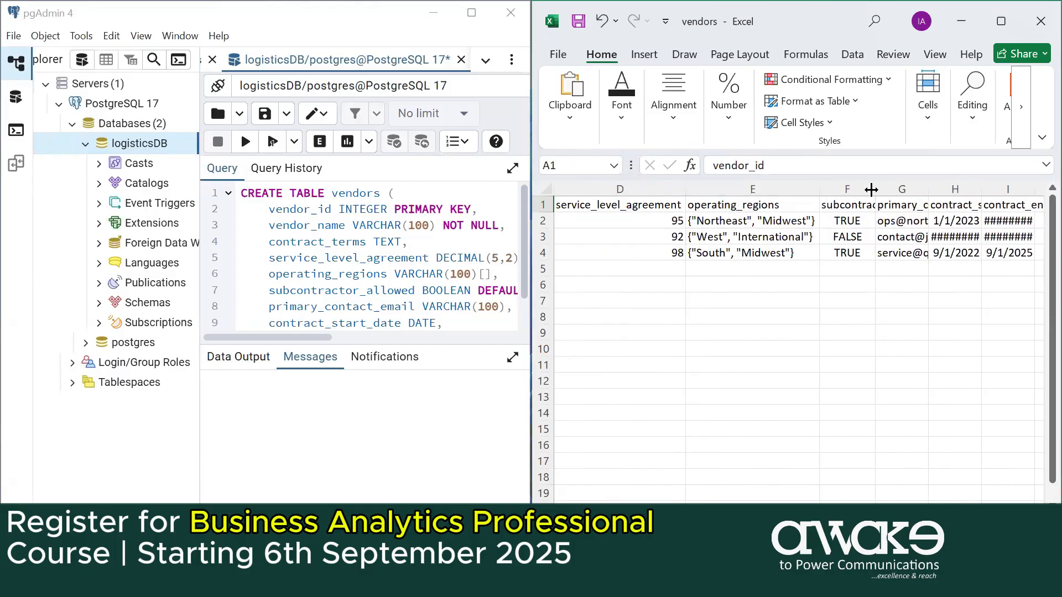
{"action": "double_click", "coordinate": [871, 189]}
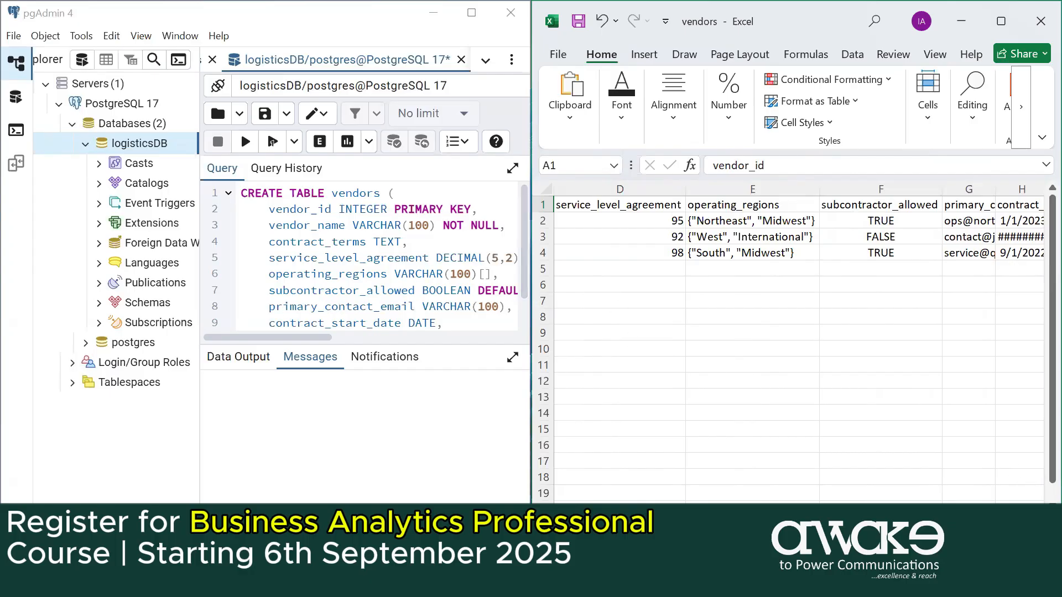
{"action": "scroll", "coordinate": [984, 496], "scroll_direction": "right", "scroll_amount": 1}
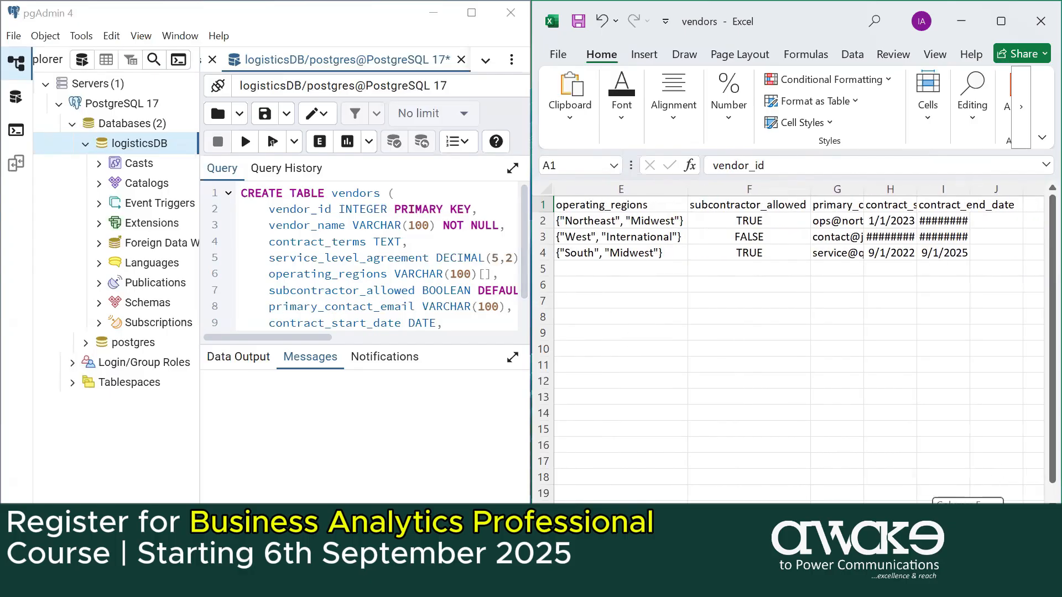
{"action": "double_click", "coordinate": [863, 190]}
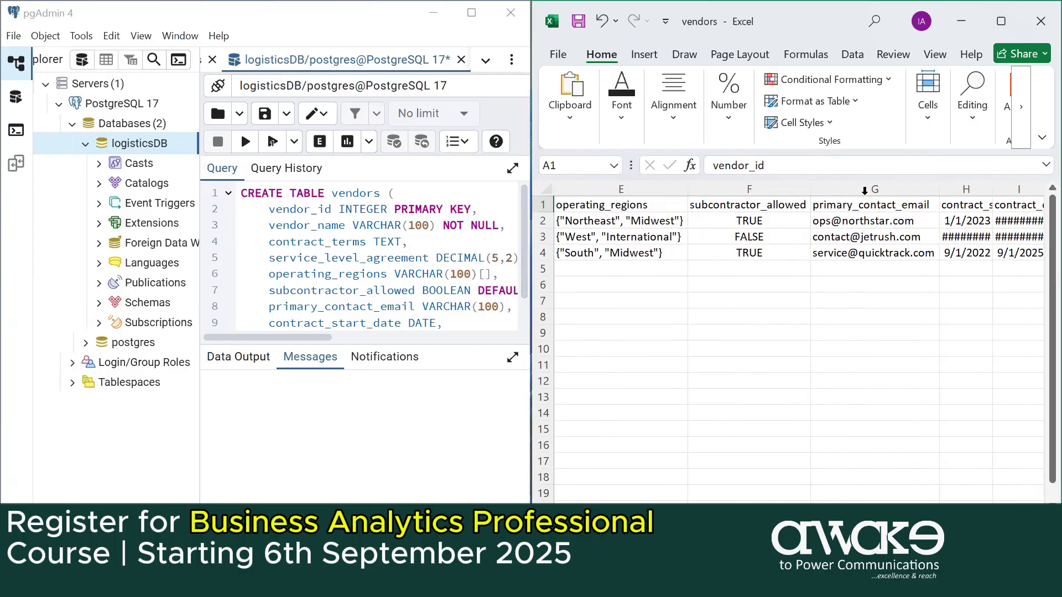
{"action": "left_click_drag", "start_coordinate": [993, 189], "coordinate": [994, 190]}
{"action": "double_click", "coordinate": [993, 190]}
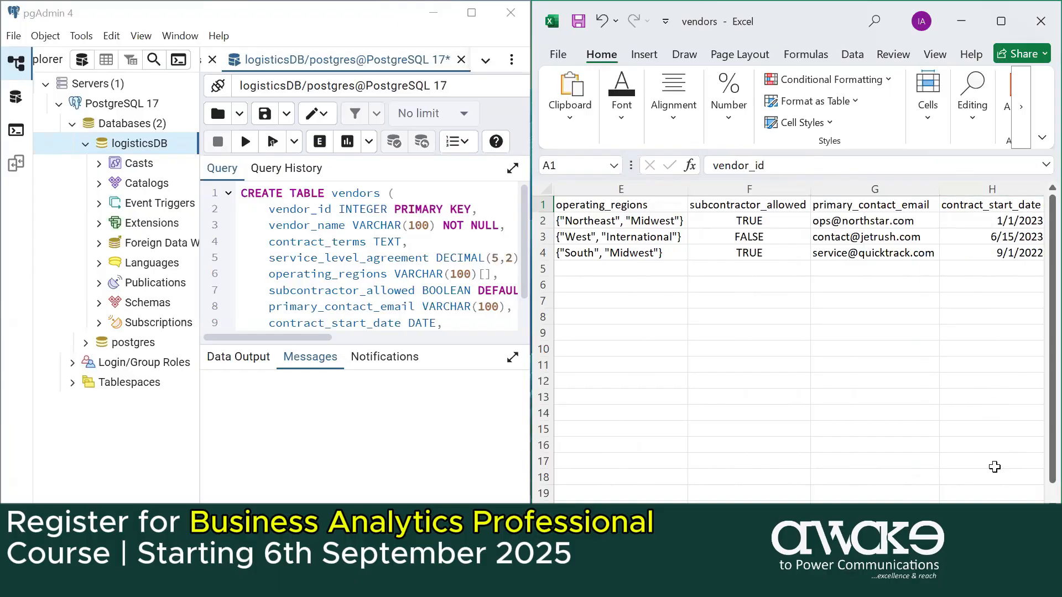
{"action": "scroll", "coordinate": [984, 497], "scroll_direction": "right", "scroll_amount": 1}
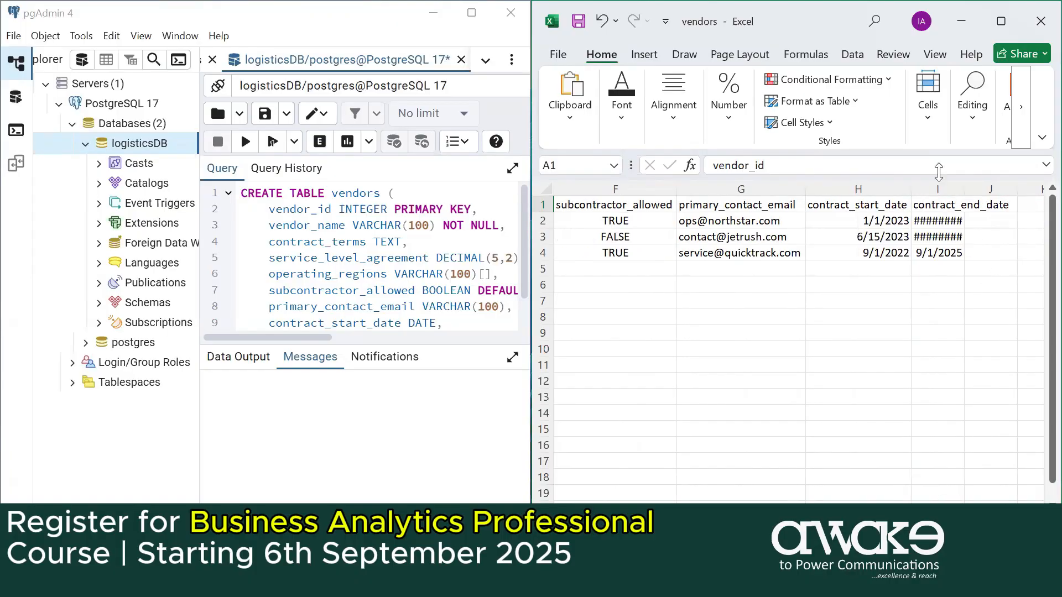
{"action": "double_click", "coordinate": [964, 189]}
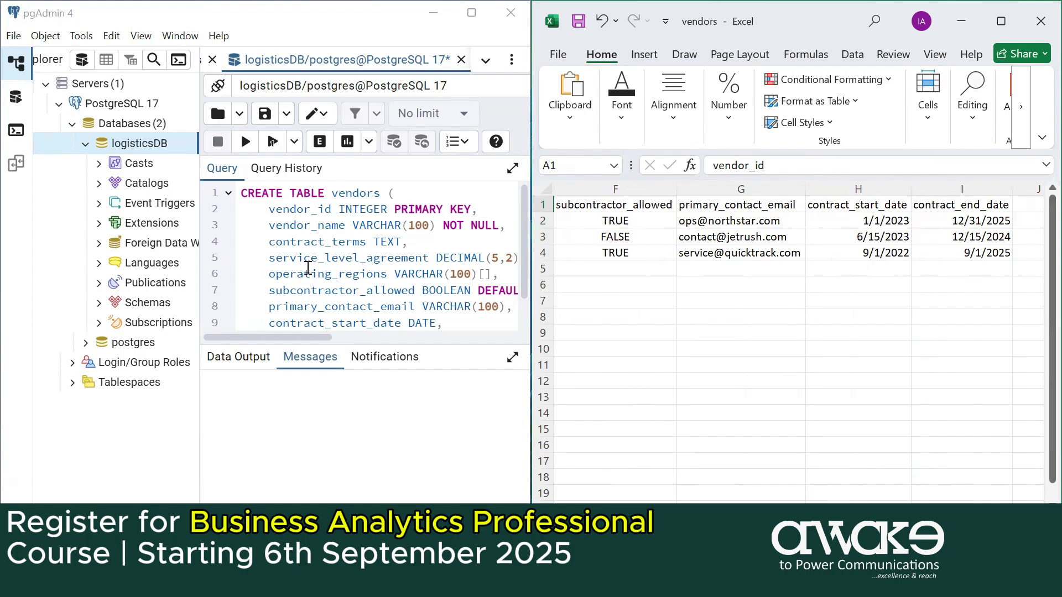
- Compare the worksheet's columns and vendor_id values with the column definitions in the CREATE TABLE statement
{"action": "scroll", "coordinate": [308, 269], "scroll_direction": "down", "scroll_amount": 1}
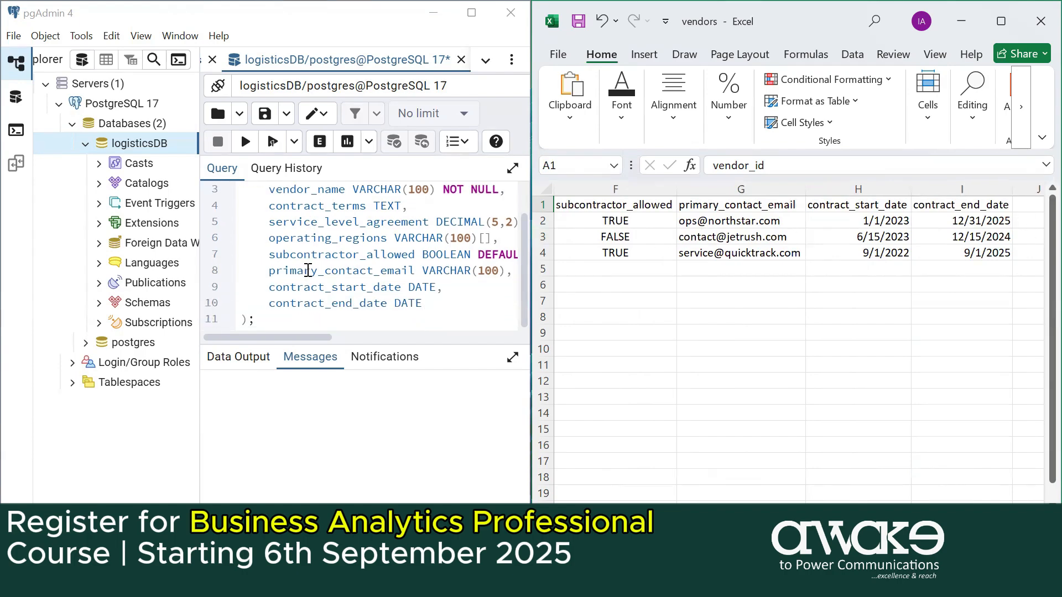
{"action": "scroll", "coordinate": [308, 270], "scroll_direction": "up", "scroll_amount": 1}
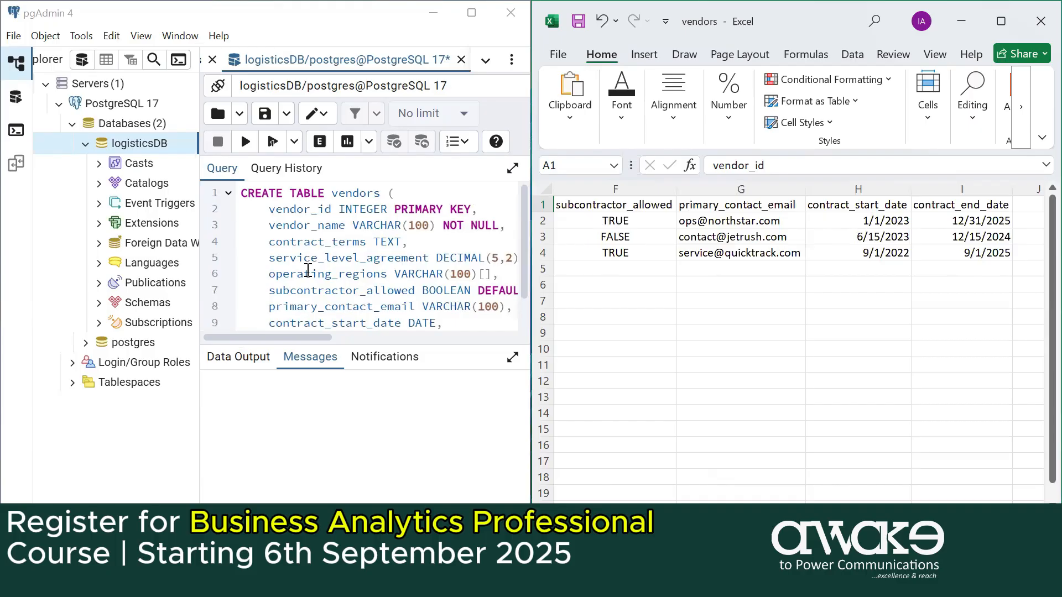
{"action": "left_click_drag", "start_coordinate": [990, 527], "coordinate": [951, 526]}
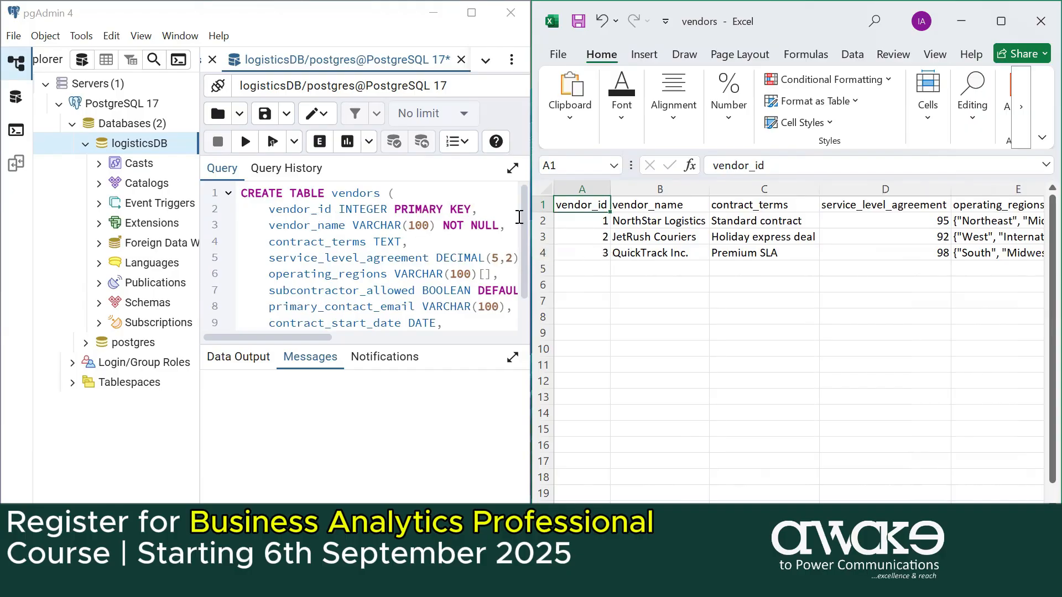
{"action": "left_click_drag", "start_coordinate": [594, 227], "coordinate": [590, 256]}
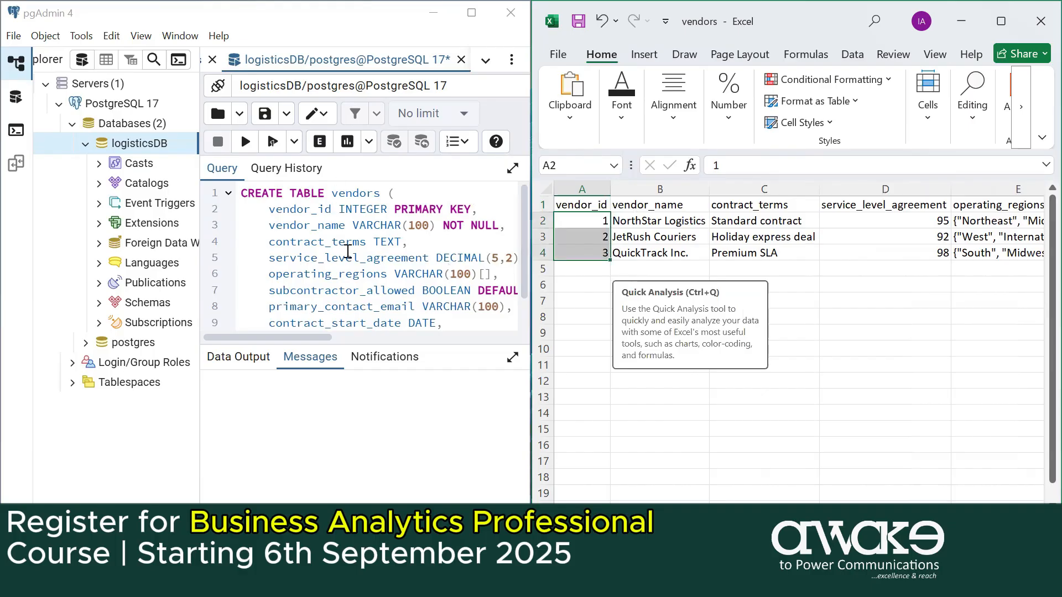
{"action": "left_click", "coordinate": [443, 227]}
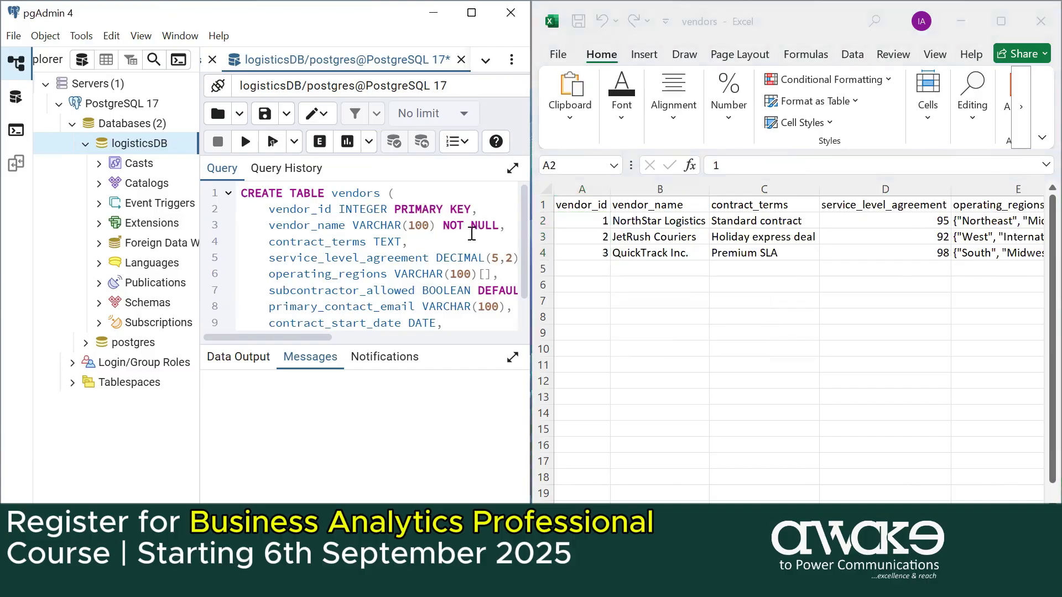
{"action": "left_click", "coordinate": [450, 232]}
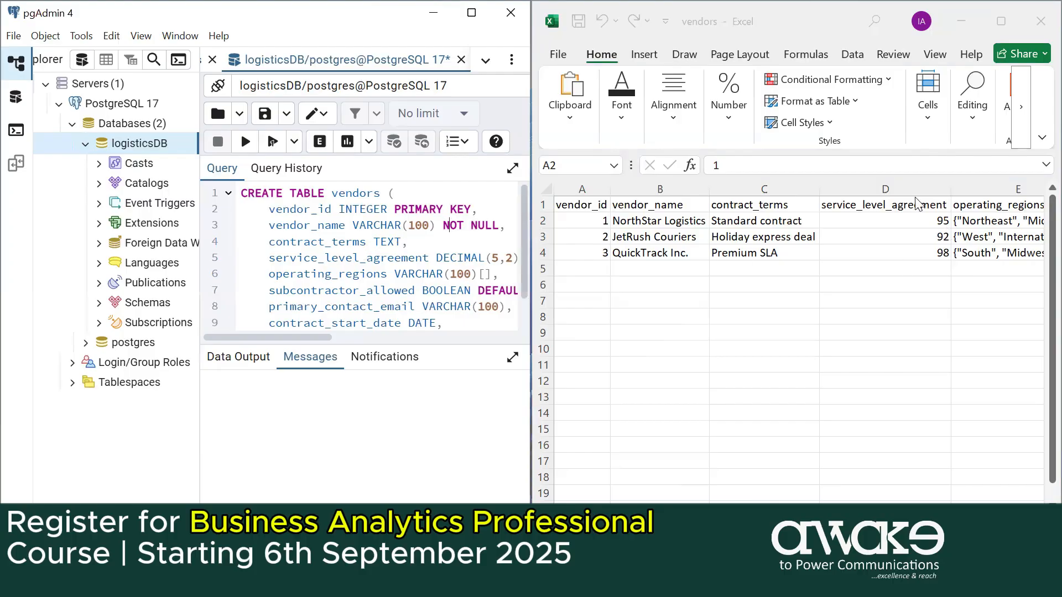
- Compare the worksheet's service_level_agreement values with the DECIMAL(5,2) definition of that column in the query
{"action": "key", "text": "alt+Tab"}
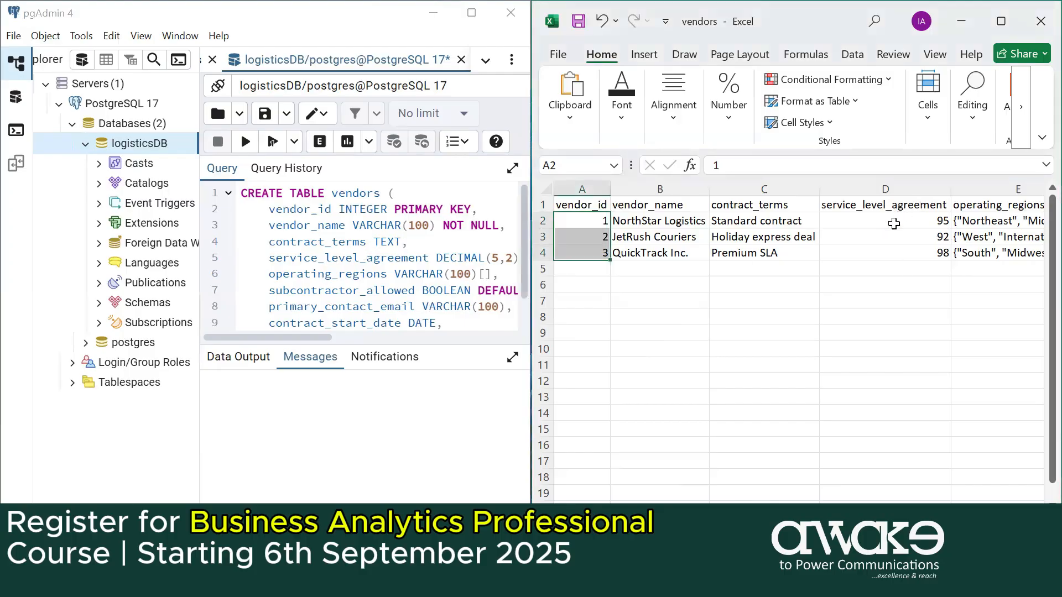
{"action": "left_click_drag", "start_coordinate": [894, 224], "coordinate": [895, 251]}
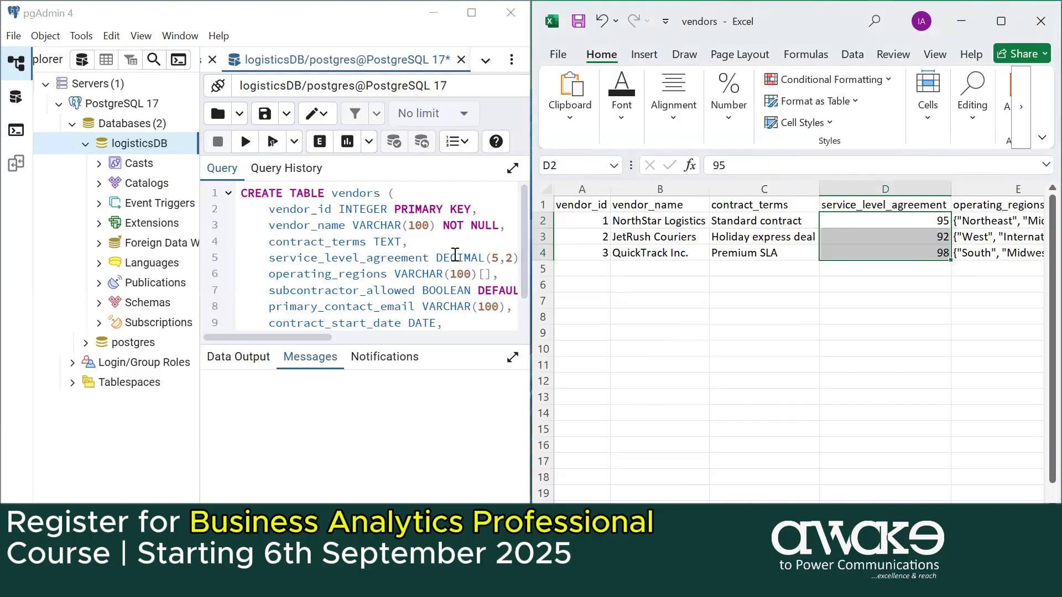
{"action": "left_click", "coordinate": [499, 257]}
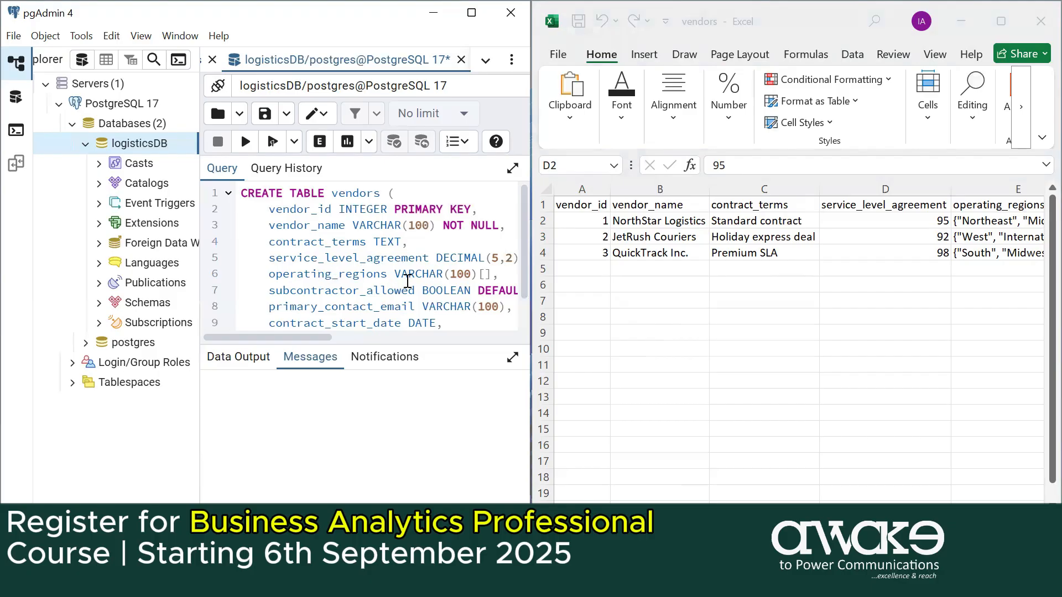
{"action": "left_click", "coordinate": [480, 275]}
{"action": "key", "text": "Right"}
{"action": "key", "text": "Right"}
{"action": "left_click", "coordinate": [896, 544]}
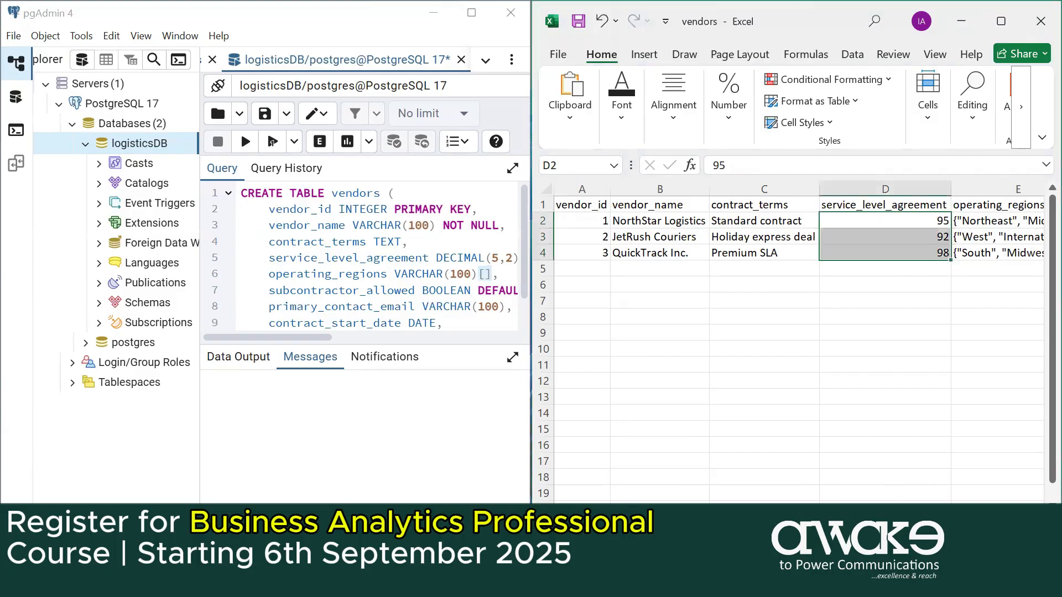
- Compare the worksheet's operating_regions values with the VARCHAR(100)[] array definition in the CREATE TABLE statement
{"action": "scroll", "coordinate": [799, 343], "scroll_direction": "right", "scroll_amount": 3}
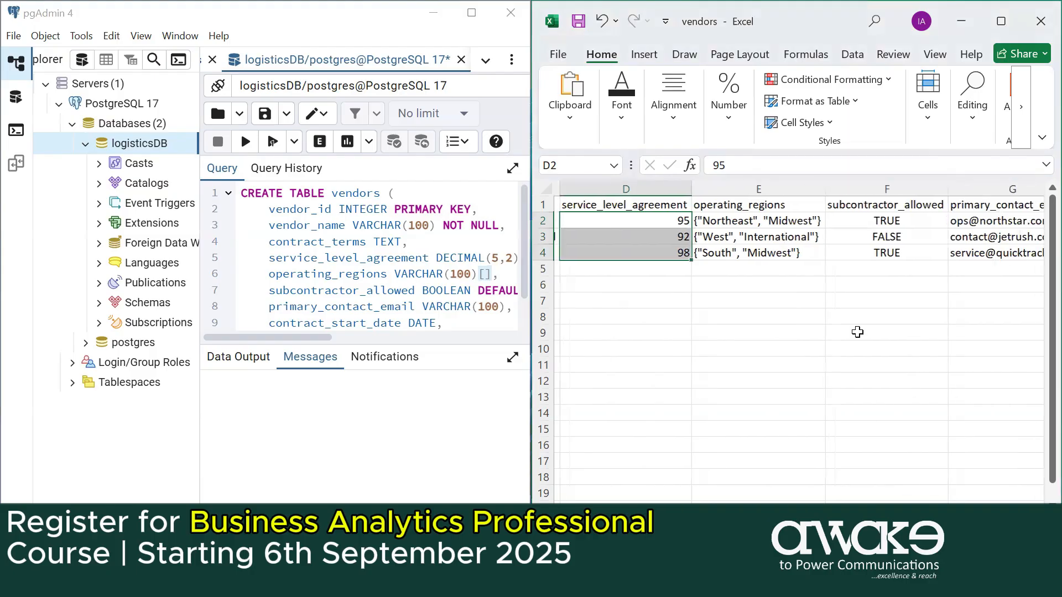
{"action": "left_click", "coordinate": [718, 219]}
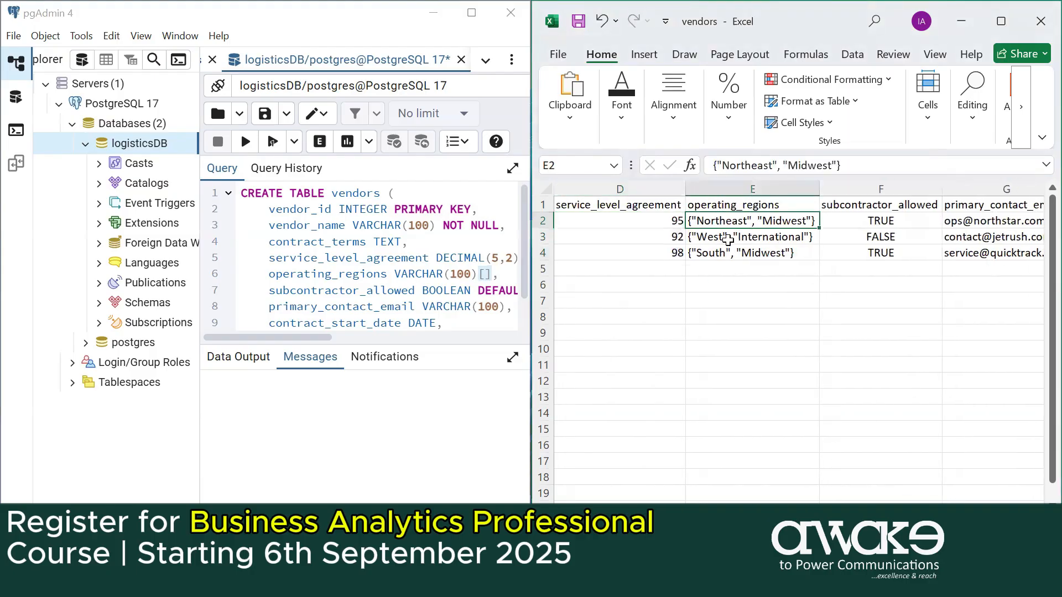
{"action": "left_click", "coordinate": [727, 239]}
{"action": "left_click", "coordinate": [715, 253]}
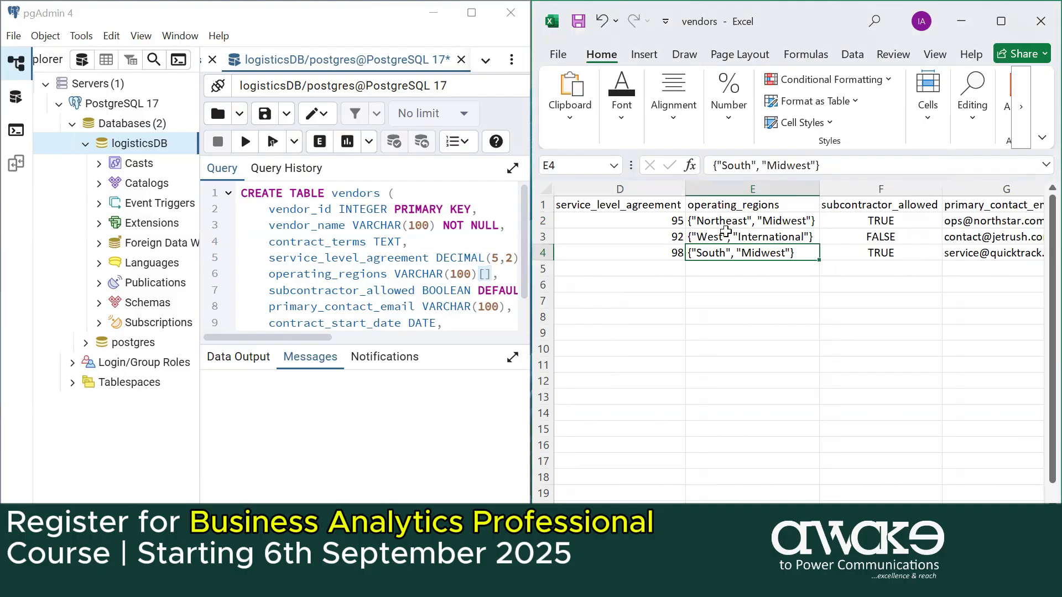
{"action": "left_click", "coordinate": [490, 274]}
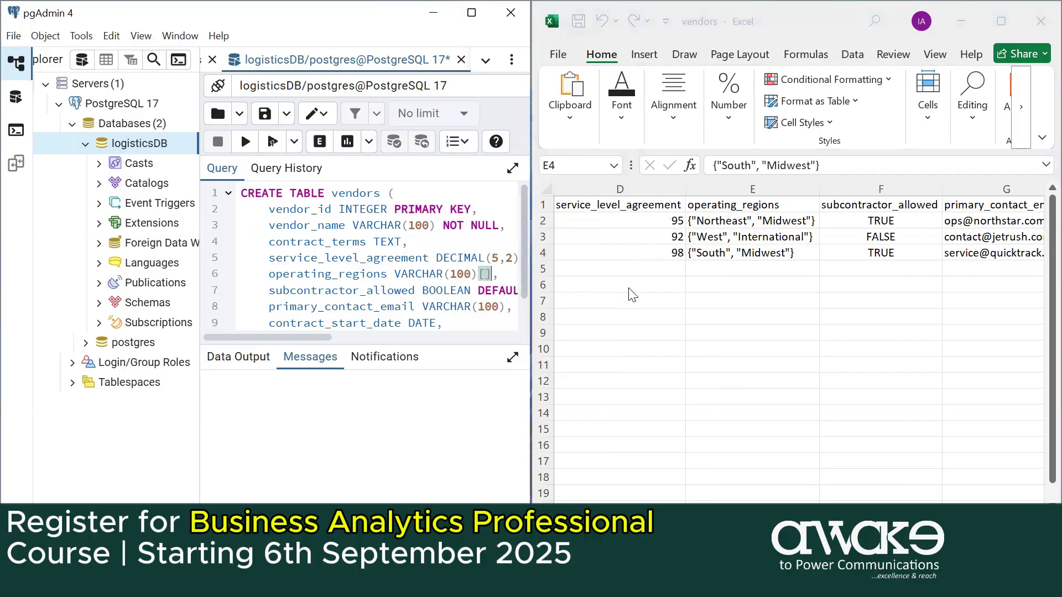
{"action": "scroll", "coordinate": [450, 287], "scroll_direction": "down", "scroll_amount": 1}
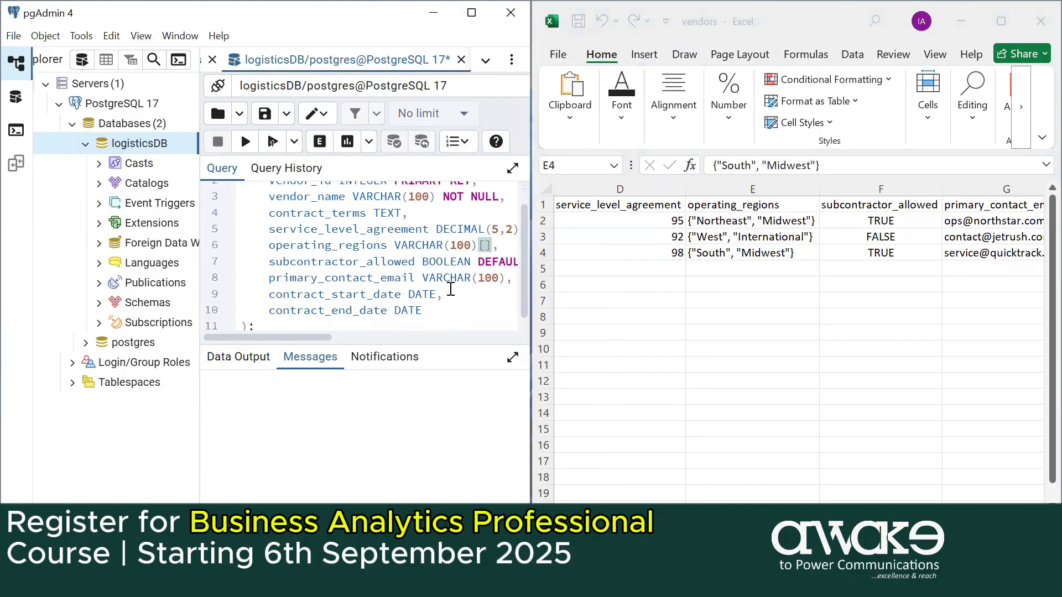
{"action": "scroll", "coordinate": [451, 289], "scroll_direction": "up", "scroll_amount": 1}
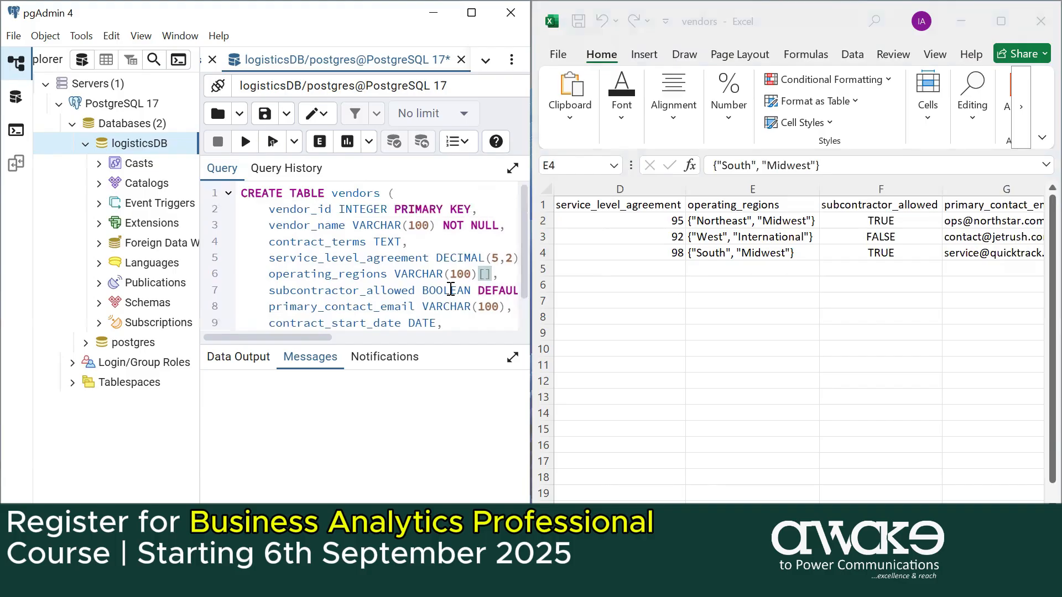
{"action": "scroll", "coordinate": [450, 288], "scroll_direction": "down", "scroll_amount": 1}
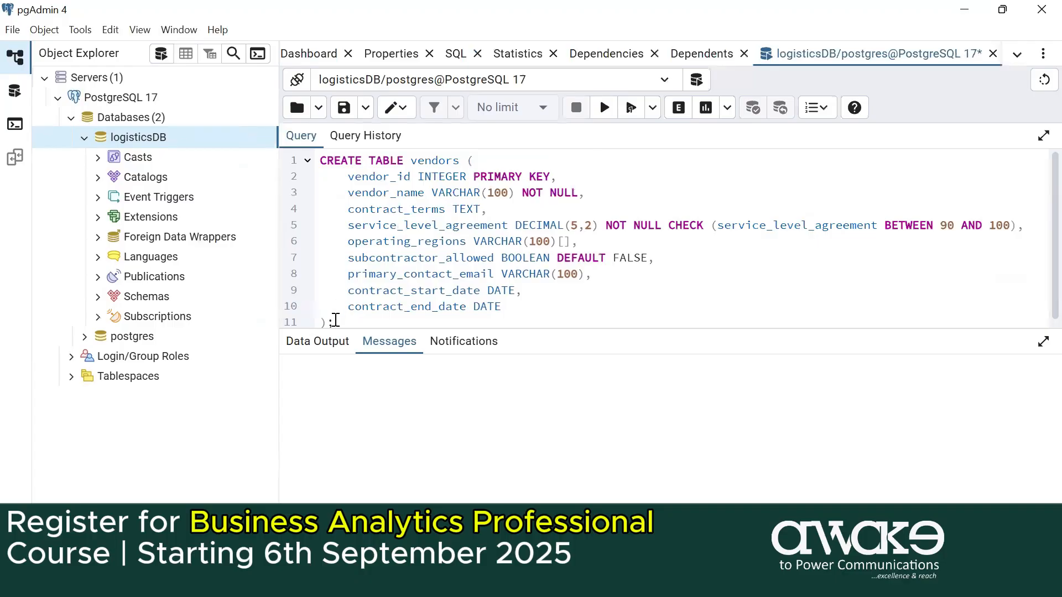
- Select the whole CREATE TABLE vendors statement and execute it to create the table
{"action": "left_click_drag", "start_coordinate": [336, 321], "coordinate": [319, 160]}
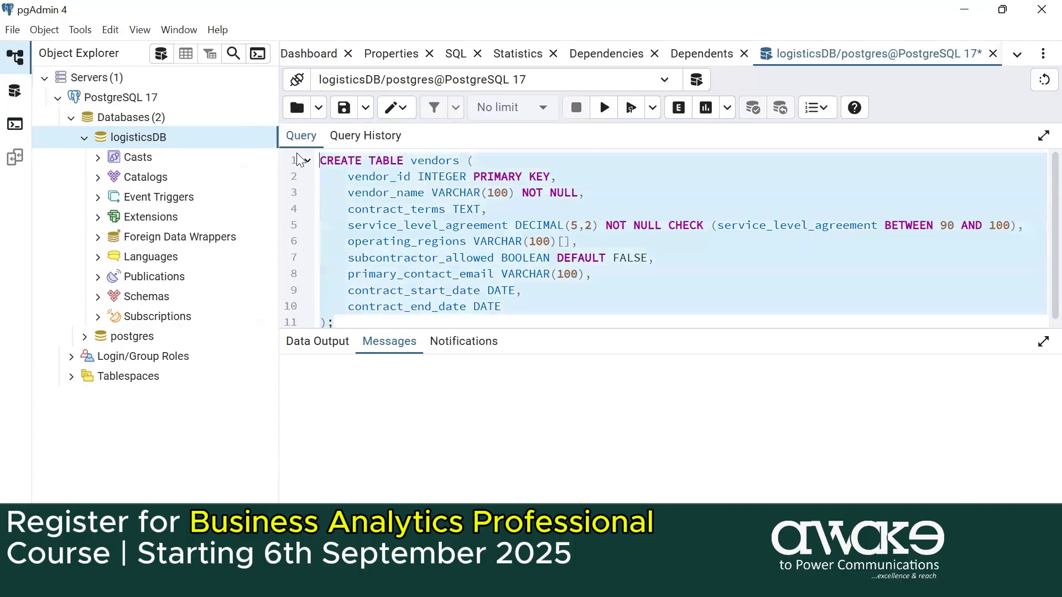
{"action": "left_click", "coordinate": [604, 107]}
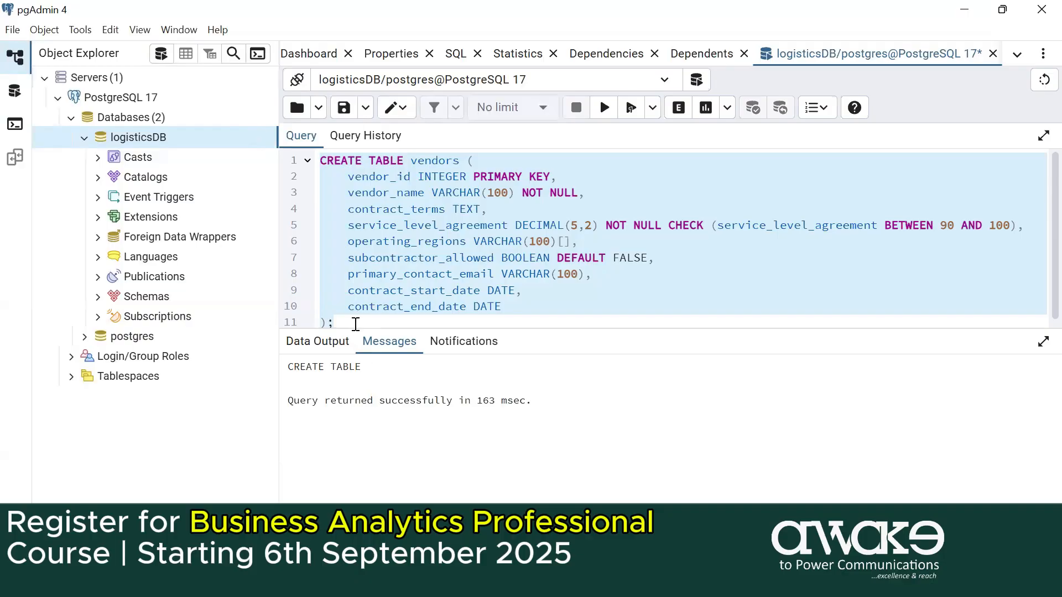
- Write a SELECT * FROM vendors; query below the table definition and run it
{"action": "left_click", "coordinate": [332, 323]}
{"action": "key", "text": "Return"}
{"action": "key", "text": "Return"}
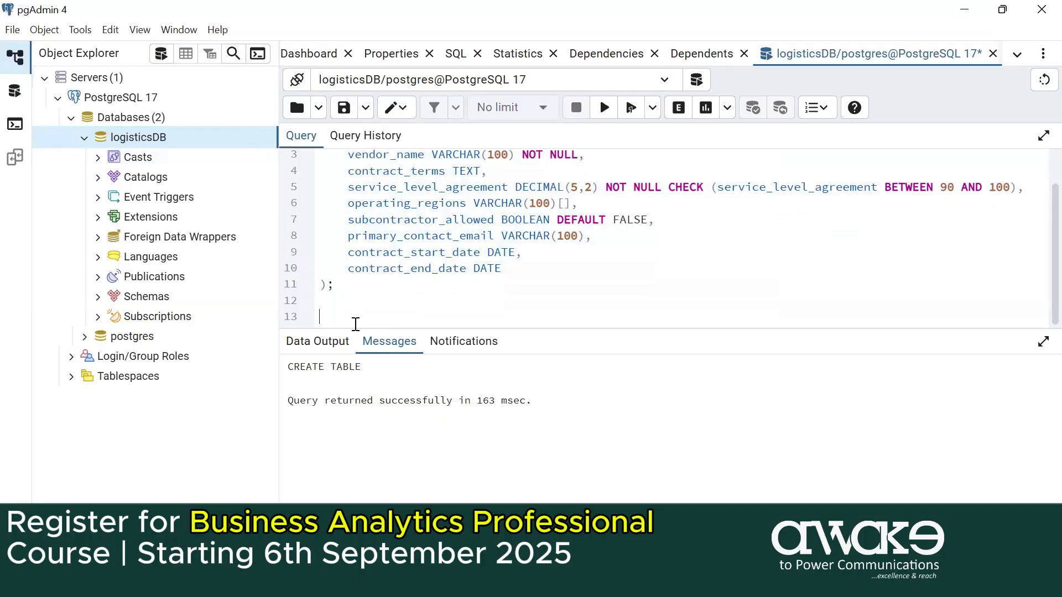
{"action": "type", "text": "SELECT*"}
{"action": "key", "text": "Return"}
{"action": "type", "text": "FROM"}
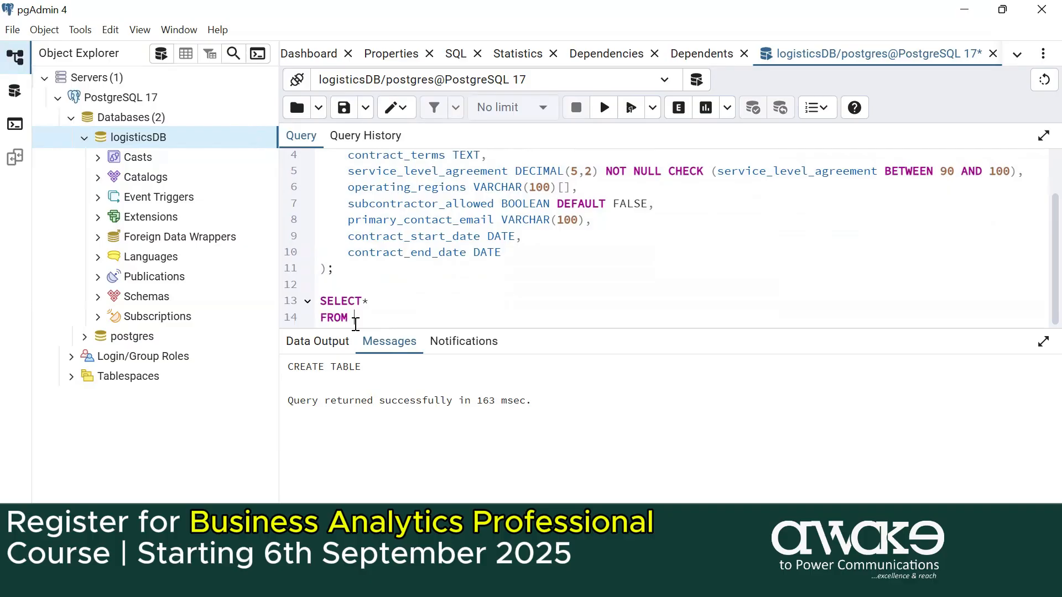
{"action": "type", "text": " vendors"}
{"action": "scroll", "coordinate": [468, 270], "scroll_direction": "up", "scroll_amount": 1}
{"action": "scroll", "coordinate": [468, 270], "scroll_direction": "down", "scroll_amount": 1}
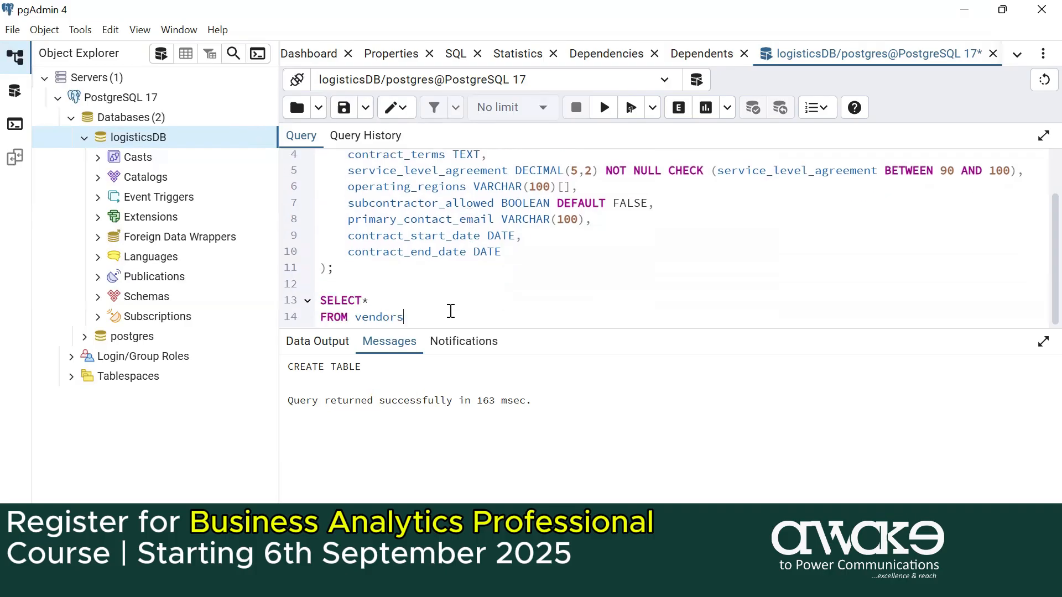
{"action": "type", "text": ";"}
{"action": "key", "text": "shift+Up"}
{"action": "key", "text": "shift+Up"}
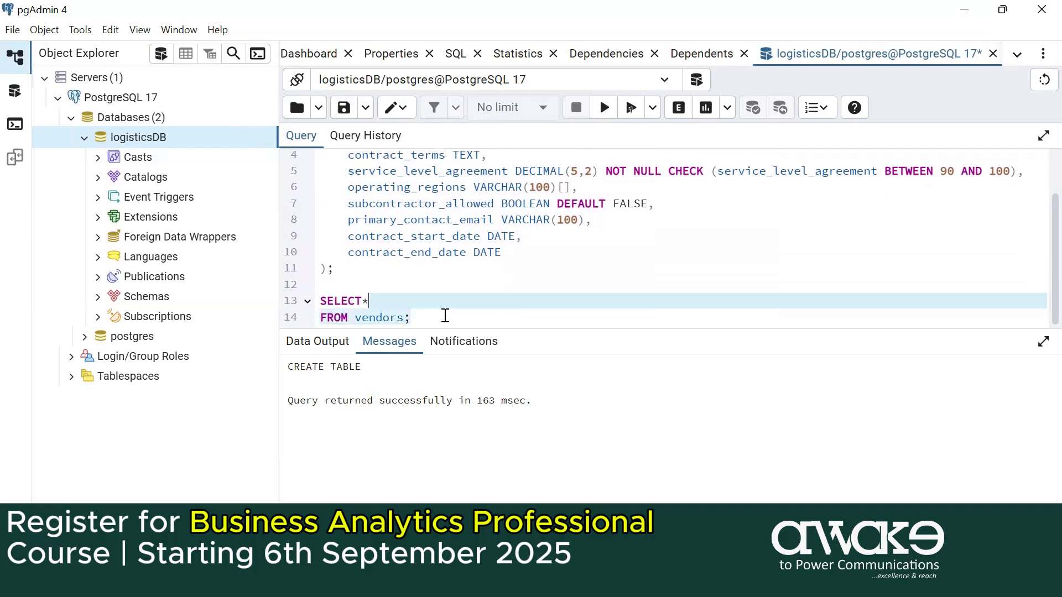
{"action": "left_click", "coordinate": [605, 108]}
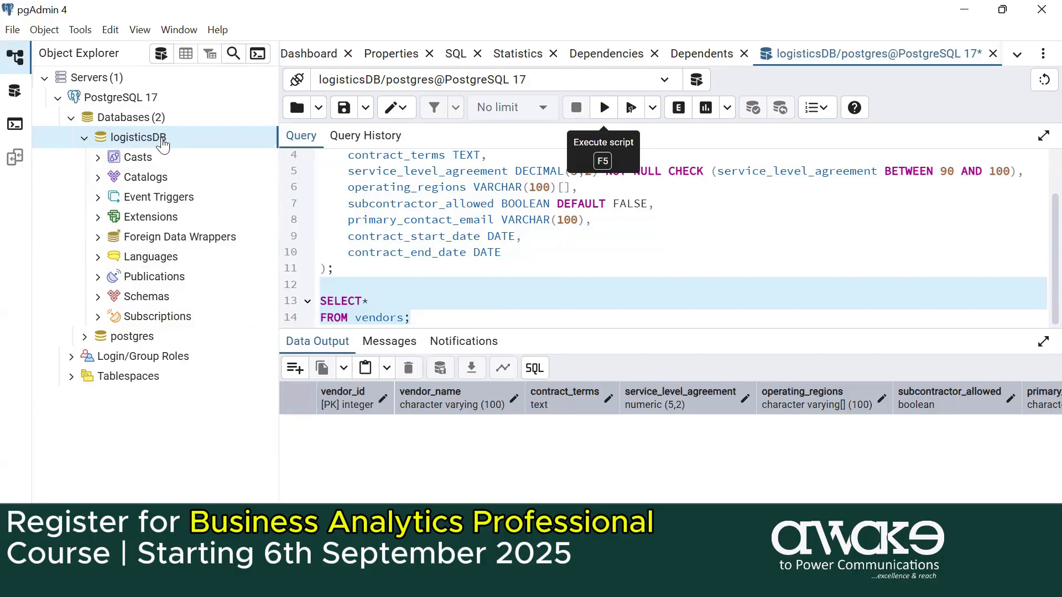
- Open Import/Export data for the vendors table under public schema tables and choose vendors.csv from the Week 6 Class folder
{"action": "left_click", "coordinate": [97, 297]}
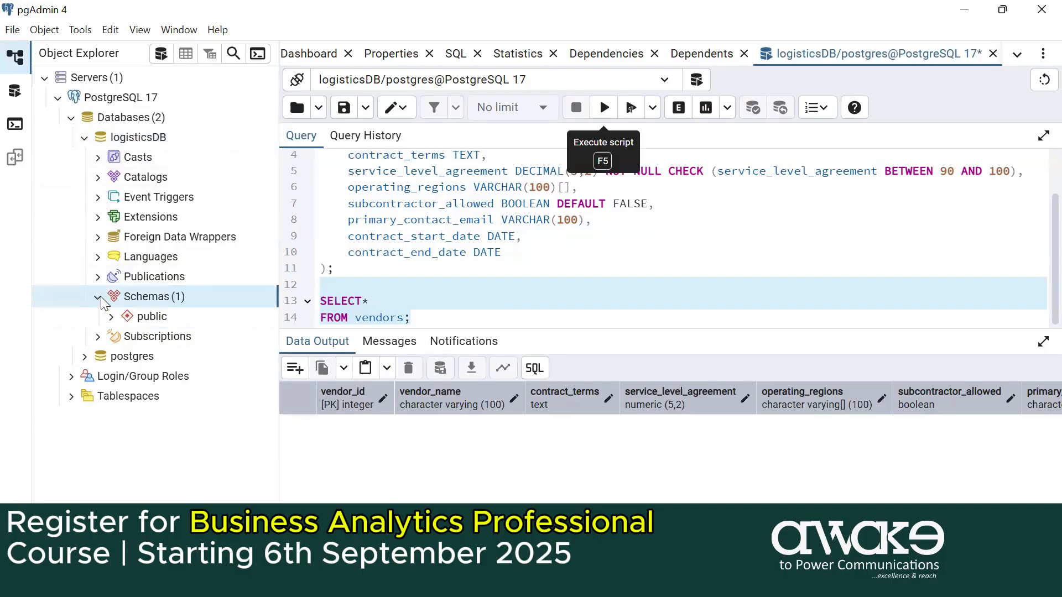
{"action": "scroll", "coordinate": [177, 409], "scroll_direction": "down", "scroll_amount": 2}
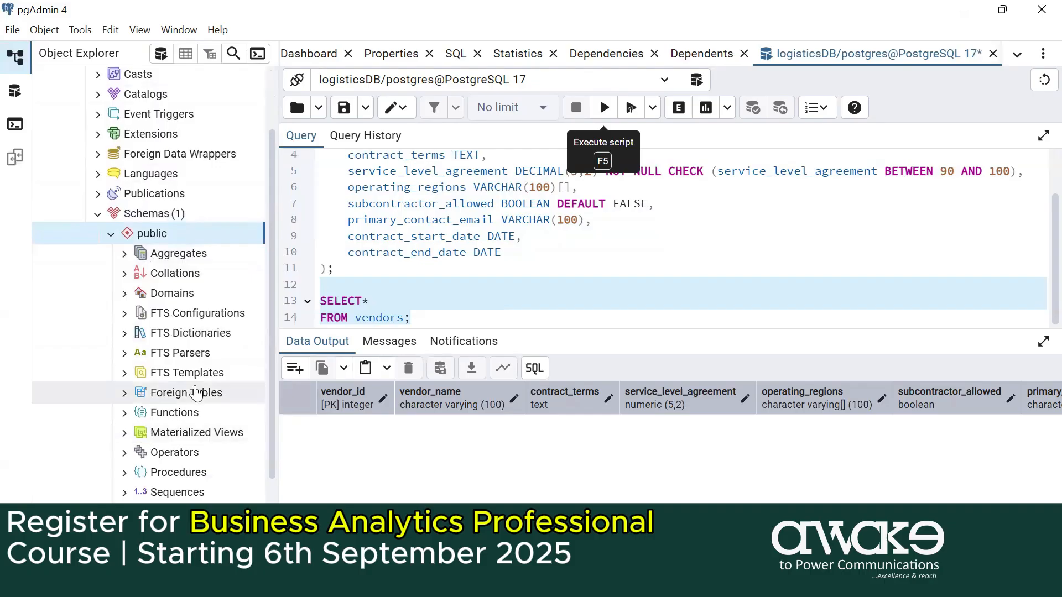
{"action": "left_click", "coordinate": [137, 505]}
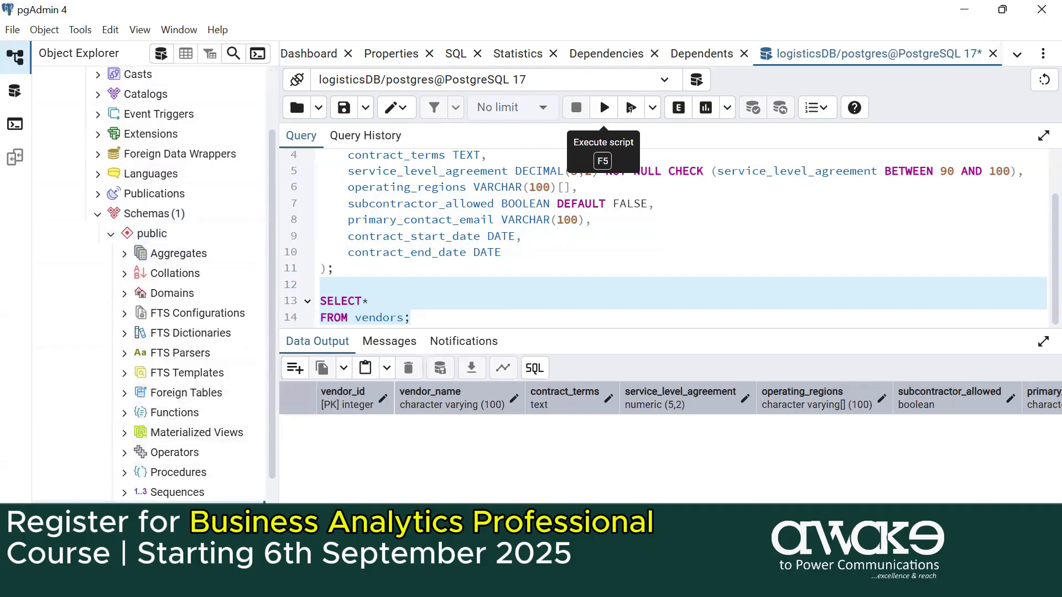
{"action": "scroll", "coordinate": [204, 429], "scroll_direction": "down", "scroll_amount": 2}
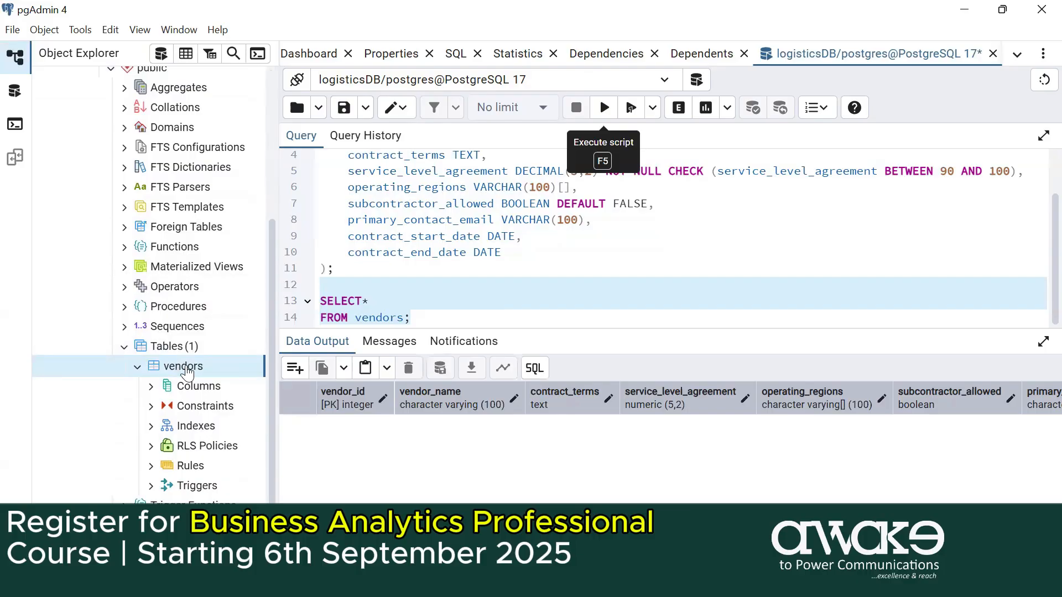
{"action": "right_click", "coordinate": [187, 371]}
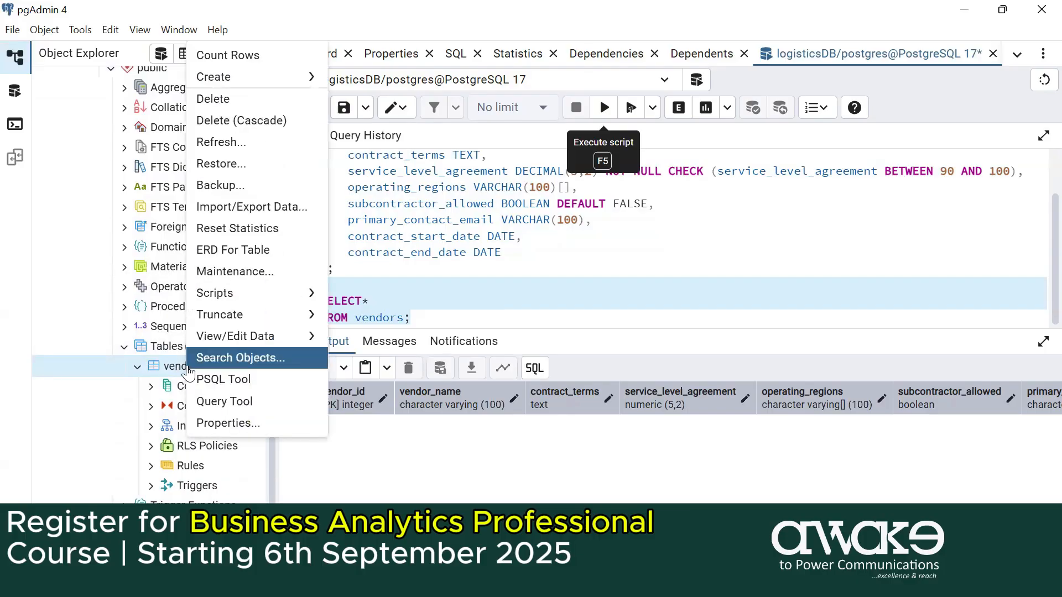
{"action": "left_click", "coordinate": [226, 212]}
{"action": "left_click", "coordinate": [810, 186]}
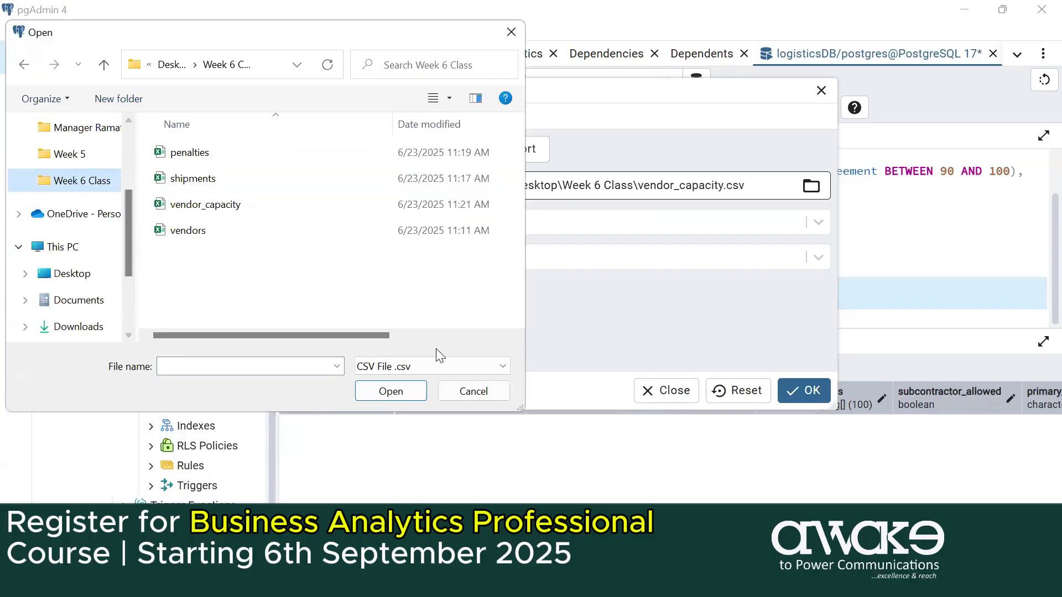
{"action": "left_click", "coordinate": [221, 235]}
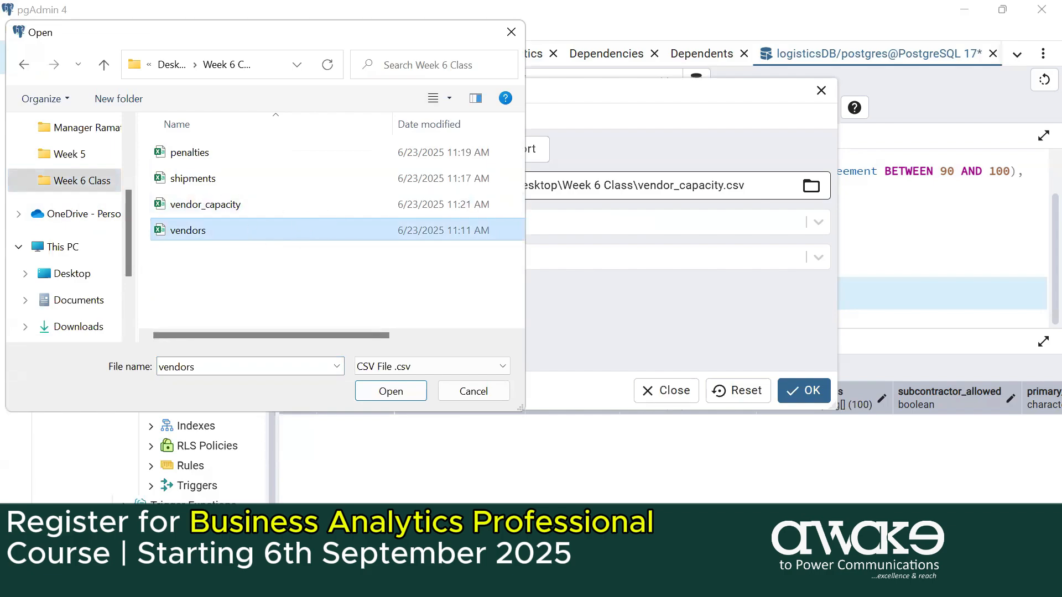
{"action": "left_click", "coordinate": [308, 227]}
{"action": "left_click", "coordinate": [290, 226]}
{"action": "left_click", "coordinate": [407, 391]}
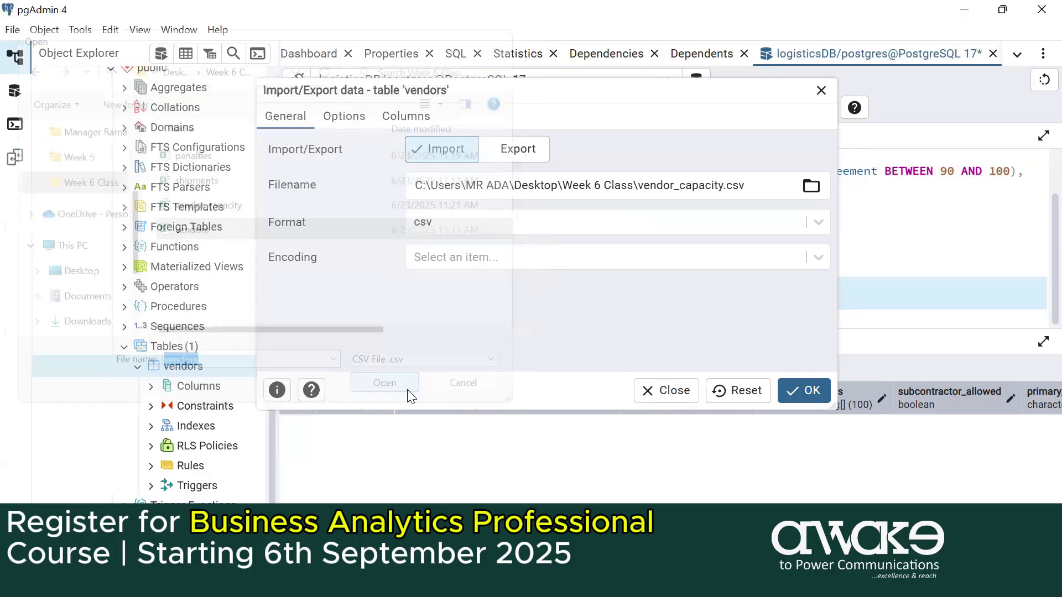
- Check the import's Header and delimiter options and the column list, then start the import
{"action": "left_click", "coordinate": [352, 119]}
{"action": "scroll", "coordinate": [482, 195], "scroll_direction": "down", "scroll_amount": 3}
{"action": "scroll", "coordinate": [492, 214], "scroll_direction": "up", "scroll_amount": 3}
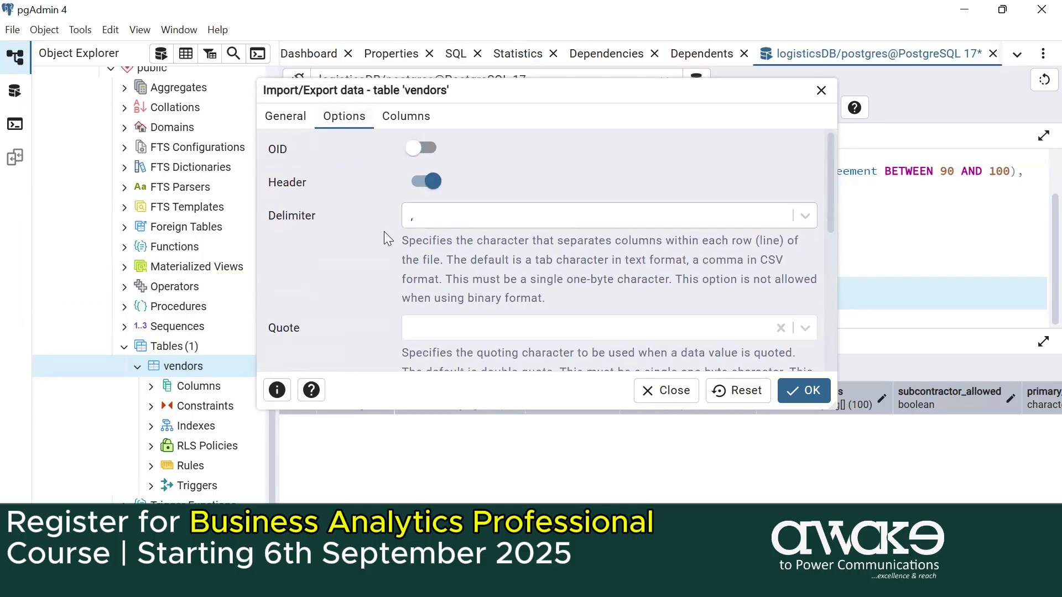
{"action": "left_click", "coordinate": [406, 116]}
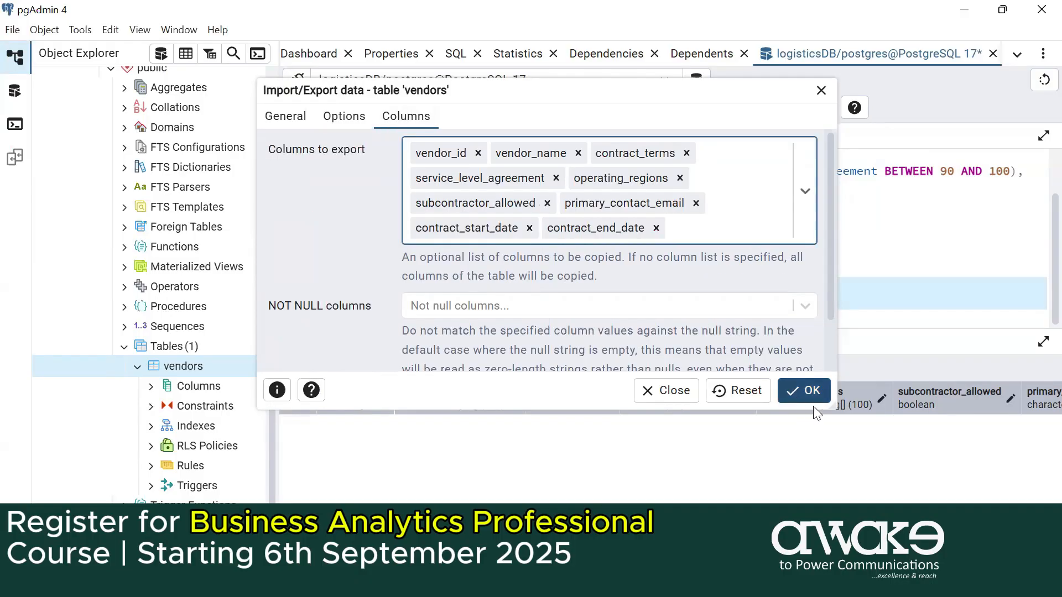
{"action": "left_click", "coordinate": [806, 392]}
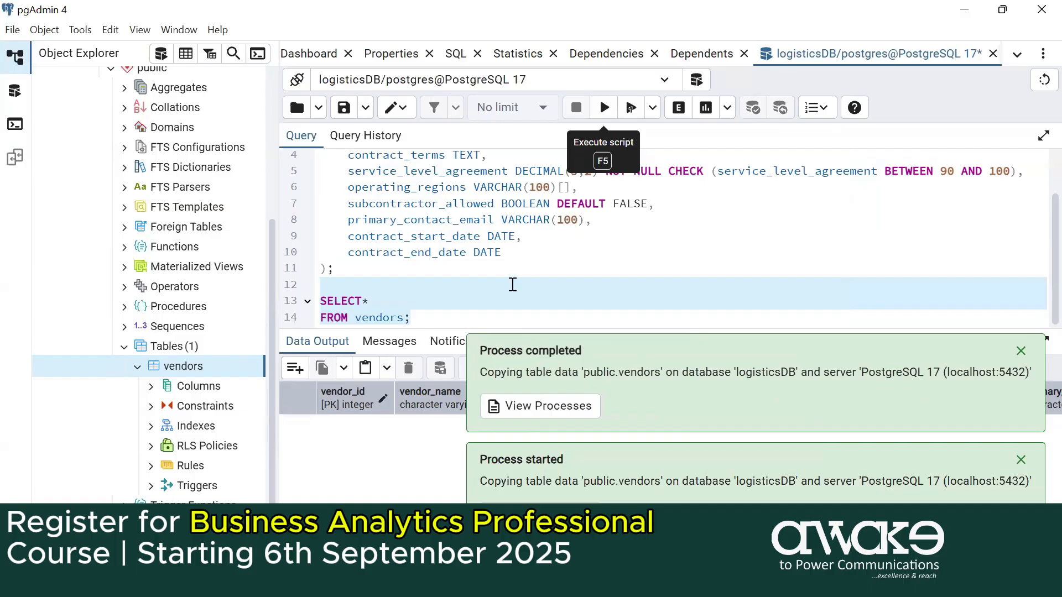
- Dismiss the process notifications and rerun the SELECT query to view the imported vendor rows
{"action": "left_click", "coordinate": [512, 285]}
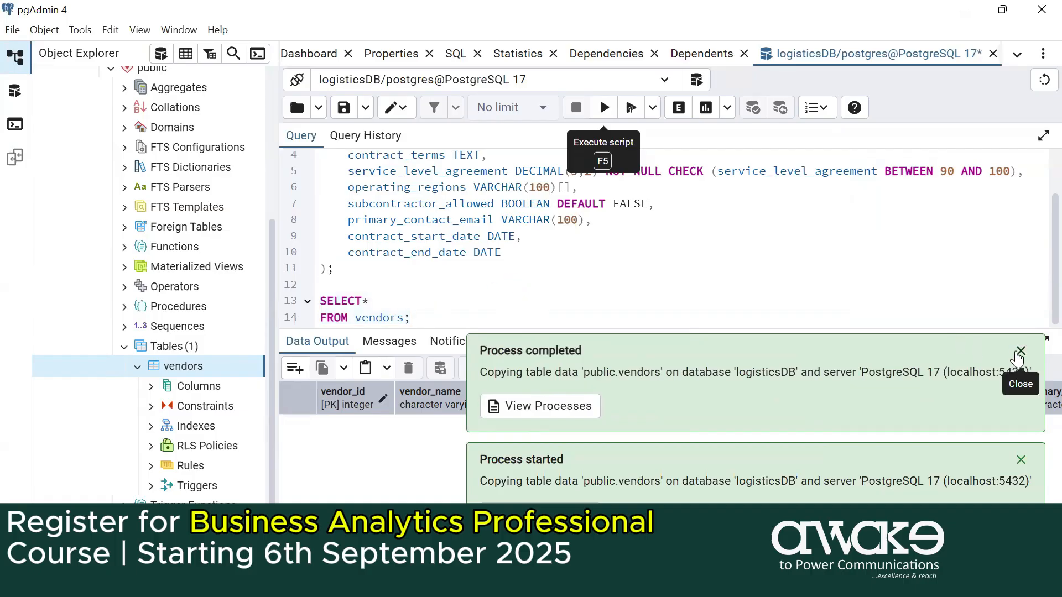
{"action": "left_click", "coordinate": [1020, 351]}
{"action": "left_click", "coordinate": [1020, 459]}
{"action": "left_click", "coordinate": [321, 302]}
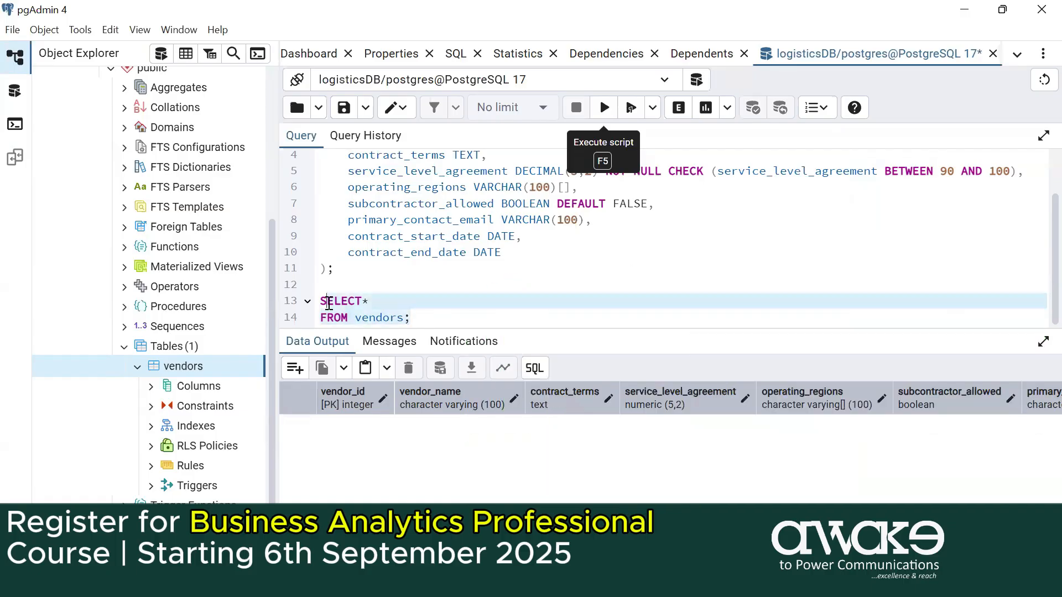
{"action": "left_click", "coordinate": [604, 107]}
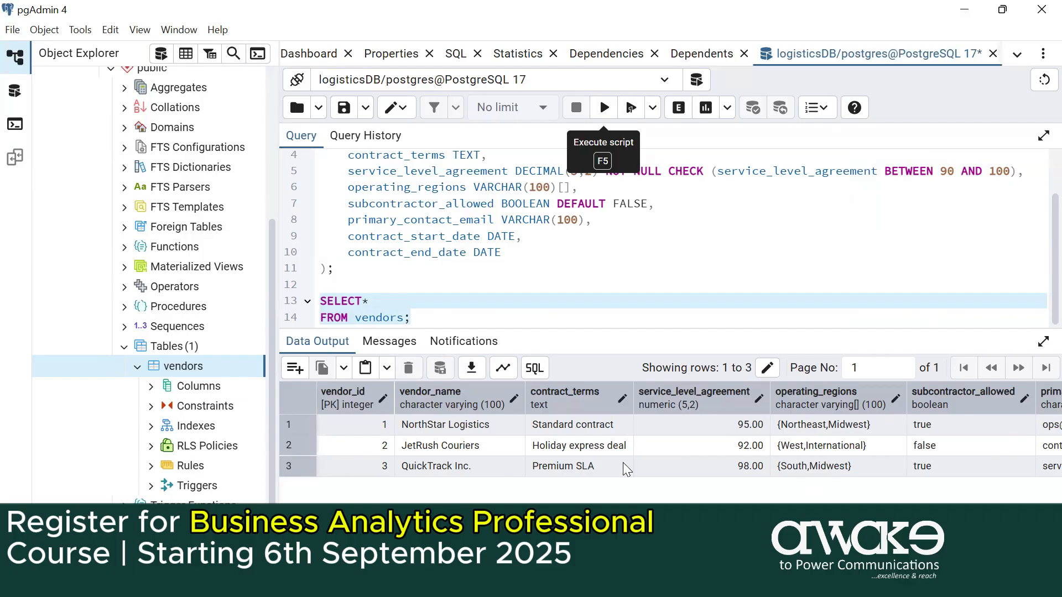
- Add blank lines after the SELECT query and switch to the constraints text file to view the shipments CREATE TABLE statement
{"action": "left_click", "coordinate": [462, 341]}
{"action": "left_click", "coordinate": [309, 343]}
{"action": "left_click", "coordinate": [426, 313]}
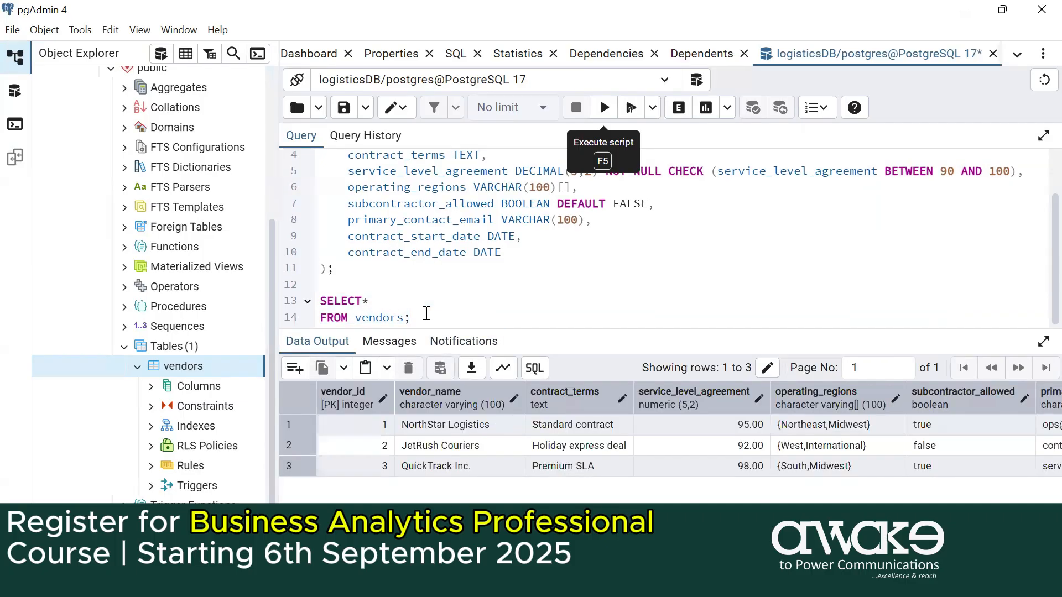
{"action": "key", "text": "Return"}
{"action": "key", "text": "Return"}
{"action": "key", "text": "alt+Tab"}
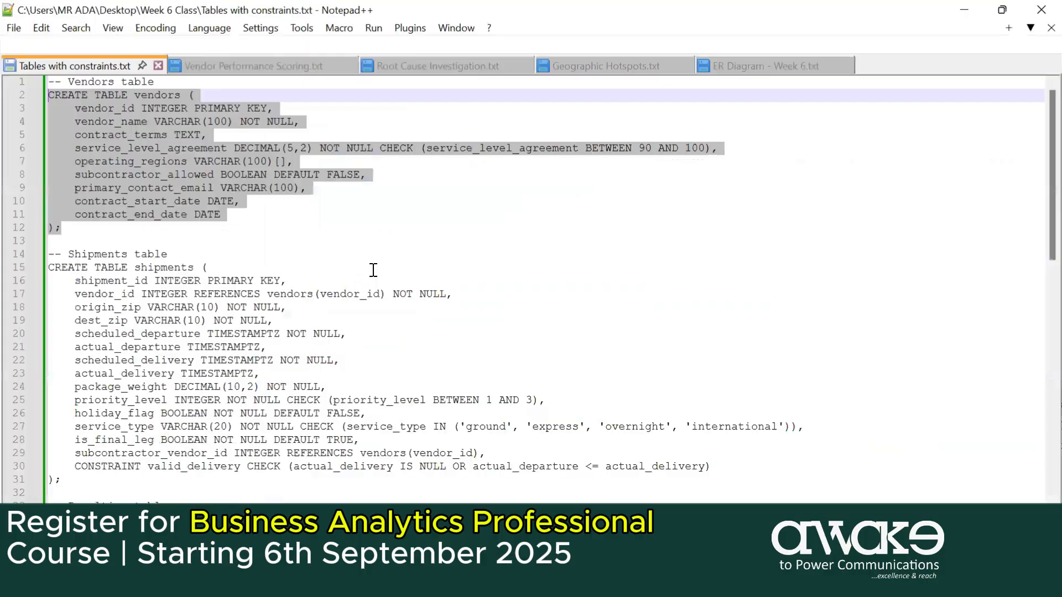
{"action": "scroll", "coordinate": [372, 267], "scroll_direction": "down", "scroll_amount": 1}
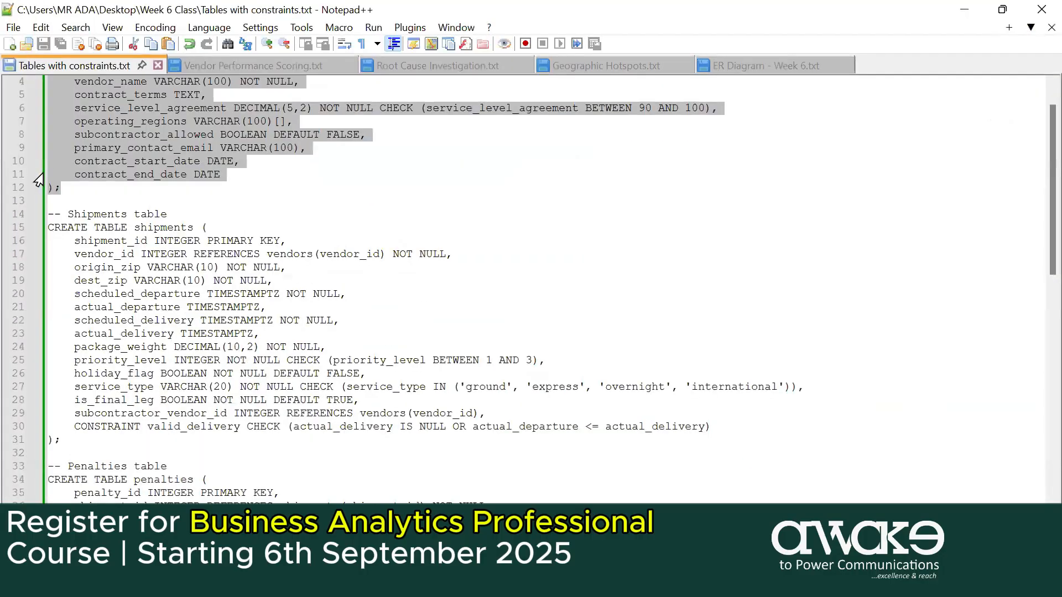
- Copy the shipments CREATE TABLE statement from the constraints file and paste it into the pgAdmin query editor
{"action": "scroll", "coordinate": [53, 177], "scroll_direction": "down", "scroll_amount": 1}
{"action": "left_click_drag", "start_coordinate": [51, 176], "coordinate": [678, 403]}
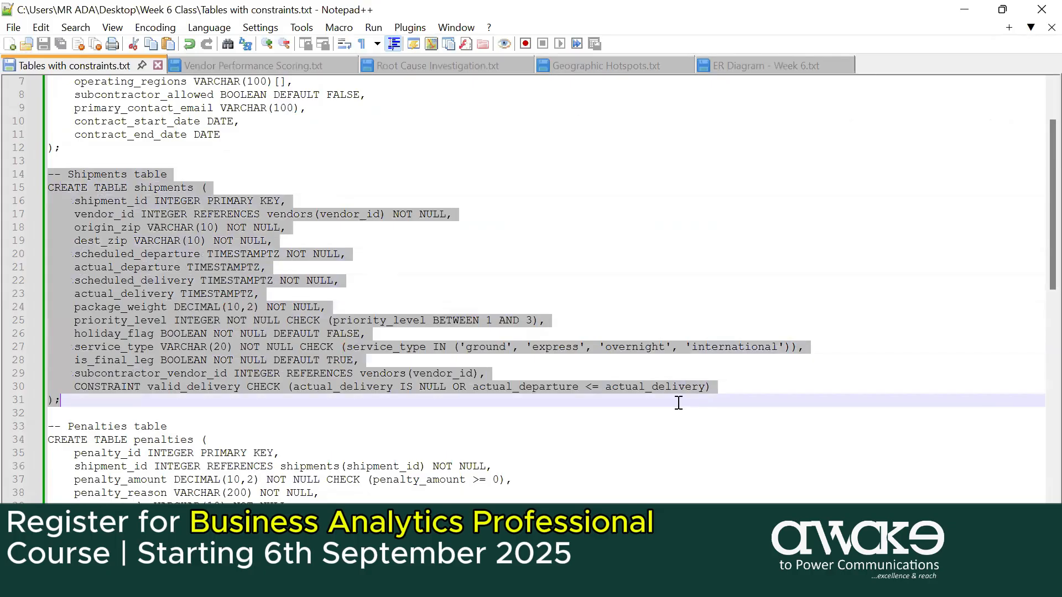
{"action": "left_click", "coordinate": [964, 9]}
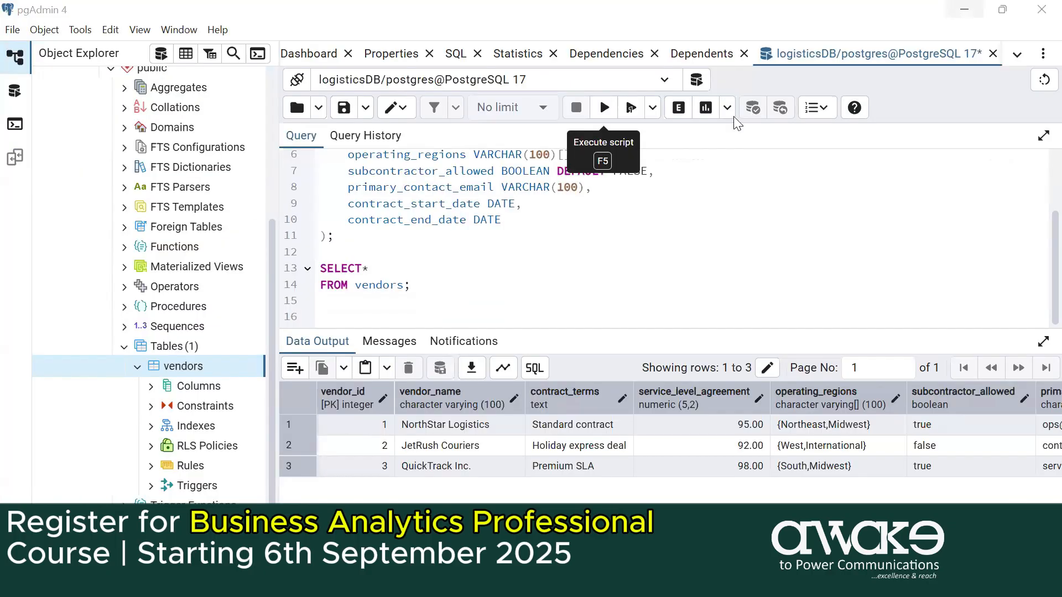
{"action": "key", "text": "ctrl+v"}
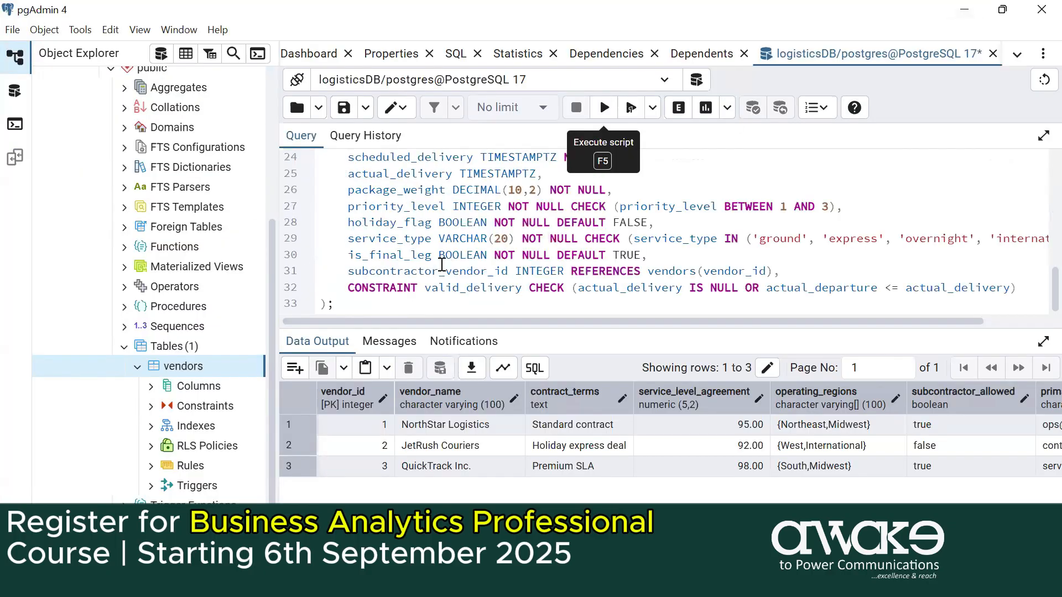
- Review the pasted shipments CREATE TABLE statement alongside the vendors statement in the query editor
{"action": "scroll", "coordinate": [441, 260], "scroll_direction": "up", "scroll_amount": 2}
{"action": "scroll", "coordinate": [451, 232], "scroll_direction": "up", "scroll_amount": 2}
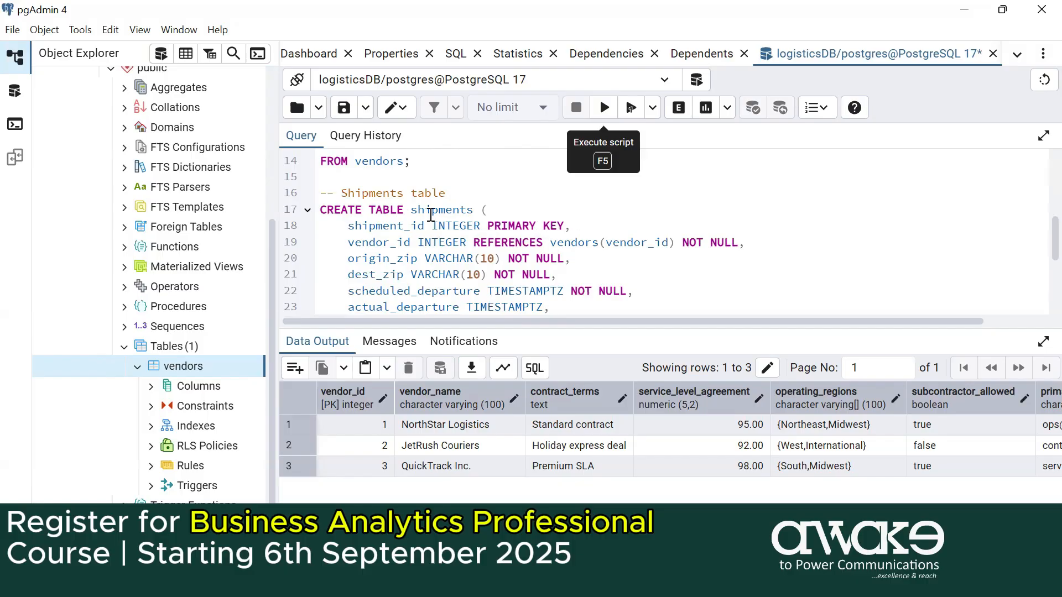
{"action": "scroll", "coordinate": [431, 214], "scroll_direction": "up", "scroll_amount": 5}
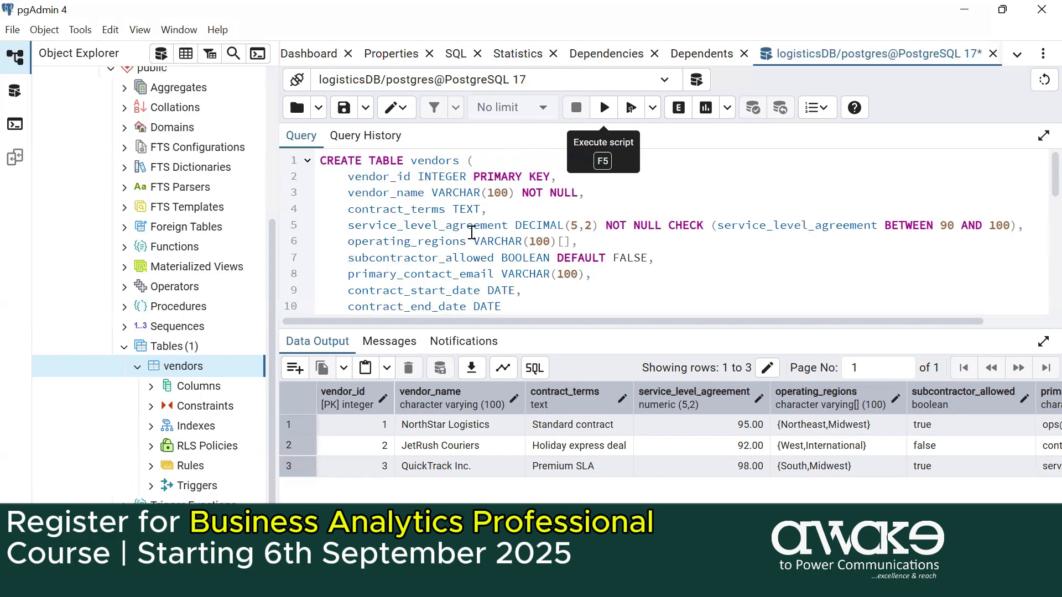
{"action": "scroll", "coordinate": [471, 232], "scroll_direction": "down", "scroll_amount": 5}
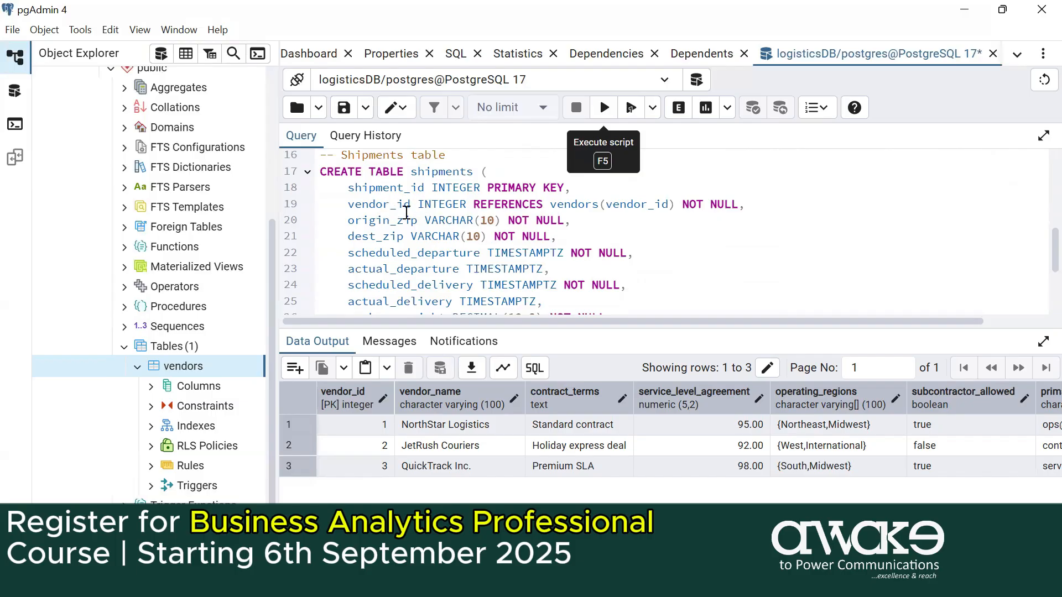
{"action": "scroll", "coordinate": [406, 212], "scroll_direction": "up", "scroll_amount": 5}
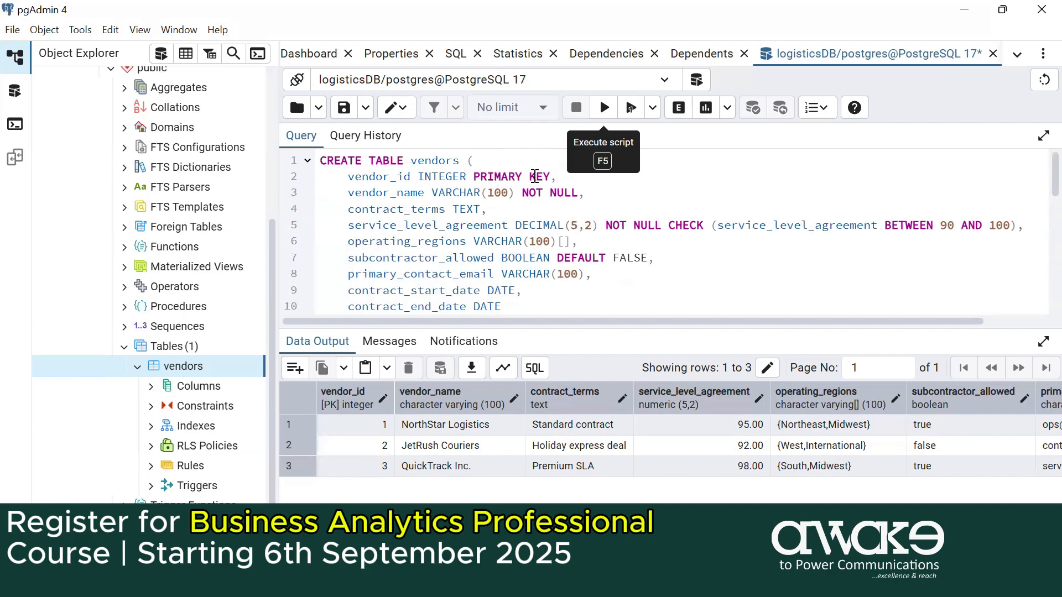
{"action": "scroll", "coordinate": [553, 232], "scroll_direction": "down", "scroll_amount": 7}
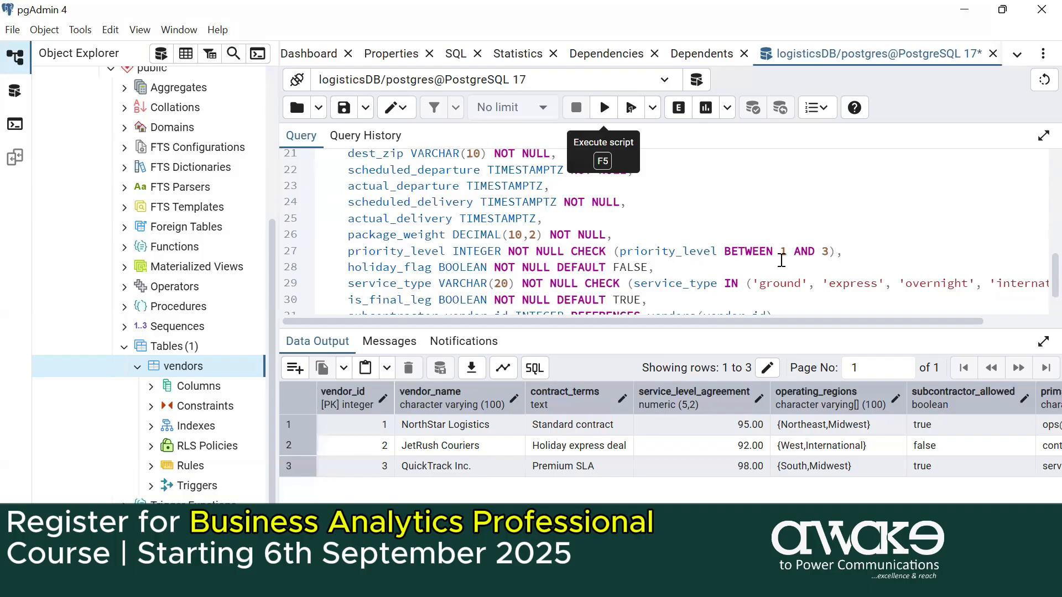
{"action": "scroll", "coordinate": [629, 252], "scroll_direction": "up", "scroll_amount": 4}
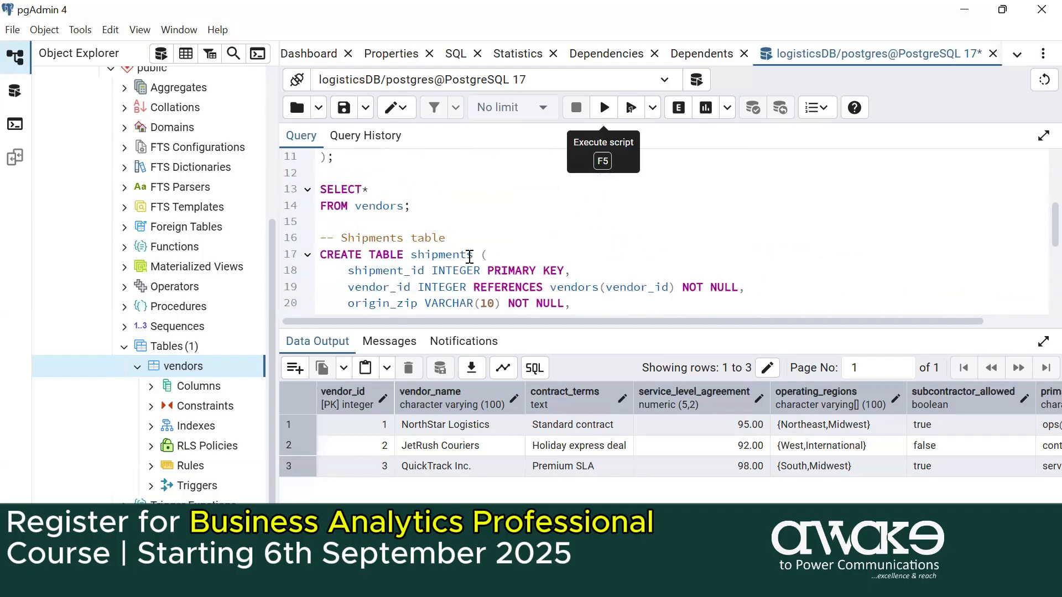
{"action": "scroll", "coordinate": [474, 256], "scroll_direction": "down", "scroll_amount": 2}
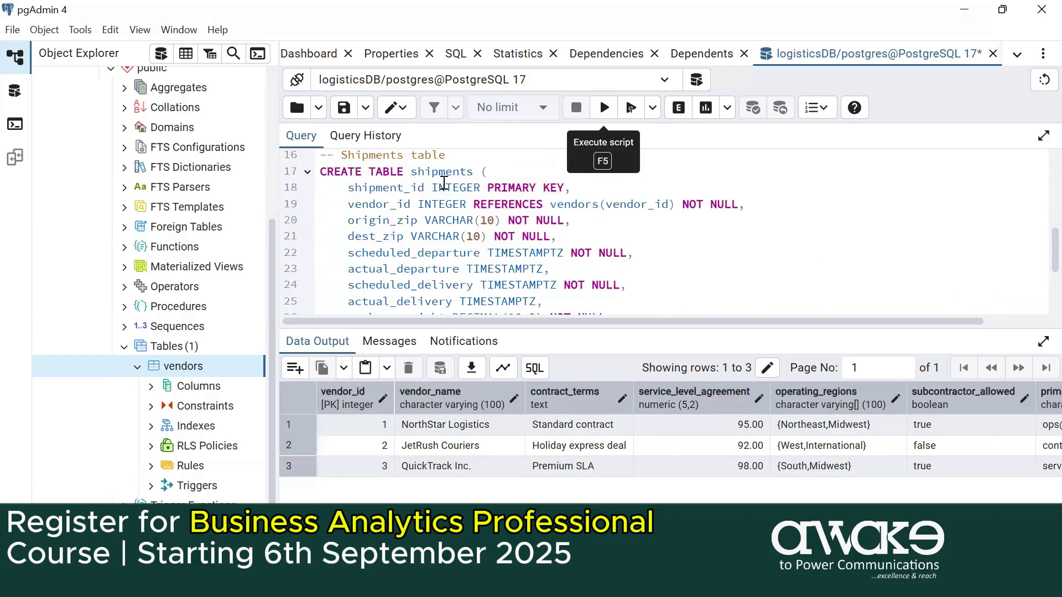
- Open the shipments spreadsheet in Excel and autofit the package_weight column to inspect its values
{"action": "mouse_move", "coordinate": [733, 583]}
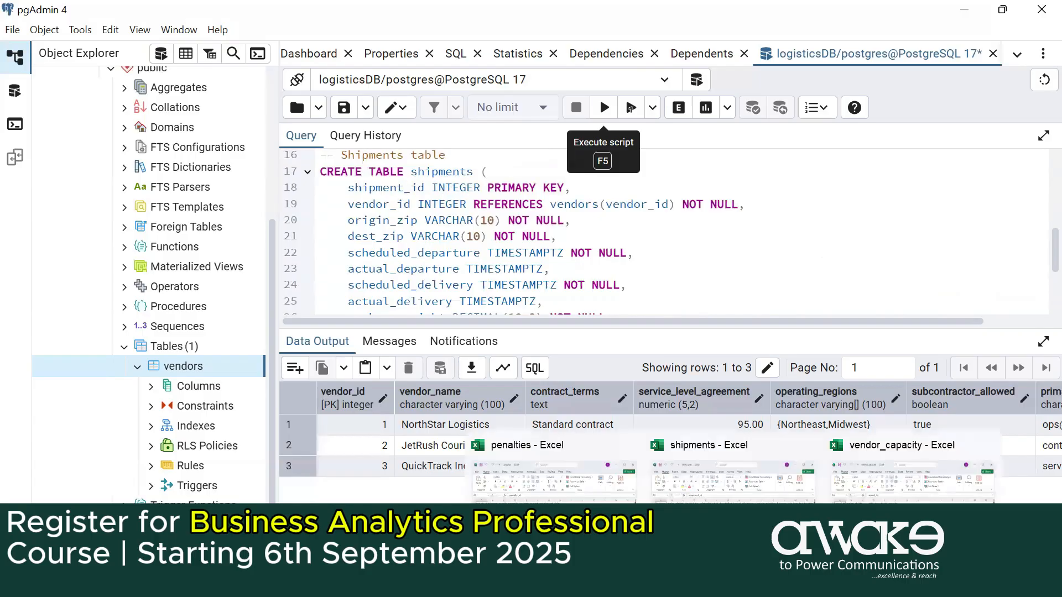
{"action": "left_click", "coordinate": [732, 515]}
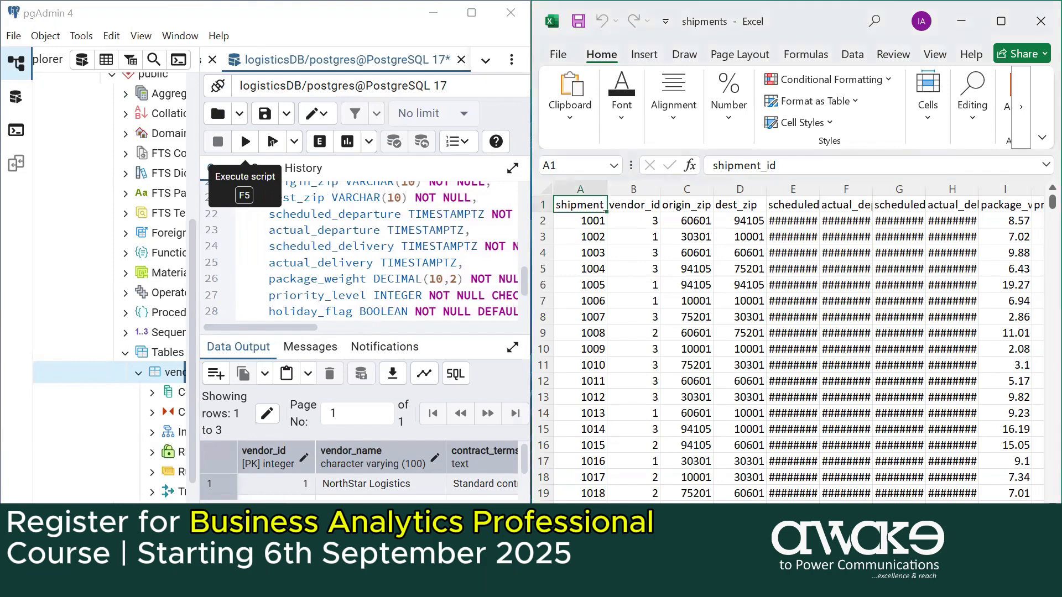
{"action": "scroll", "coordinate": [771, 276], "scroll_direction": "right", "scroll_amount": 5}
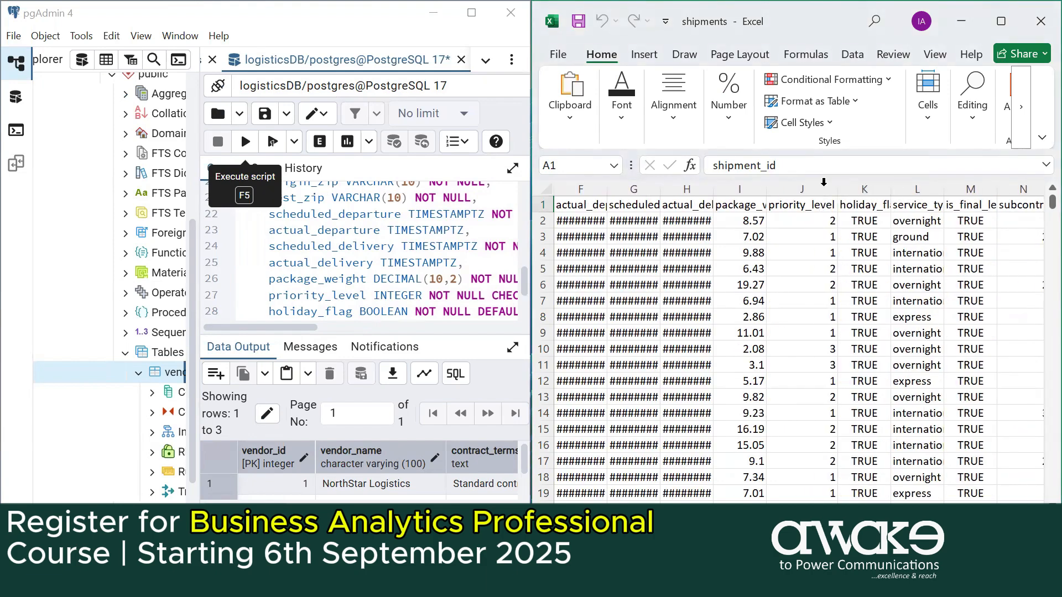
{"action": "double_click", "coordinate": [767, 188]}
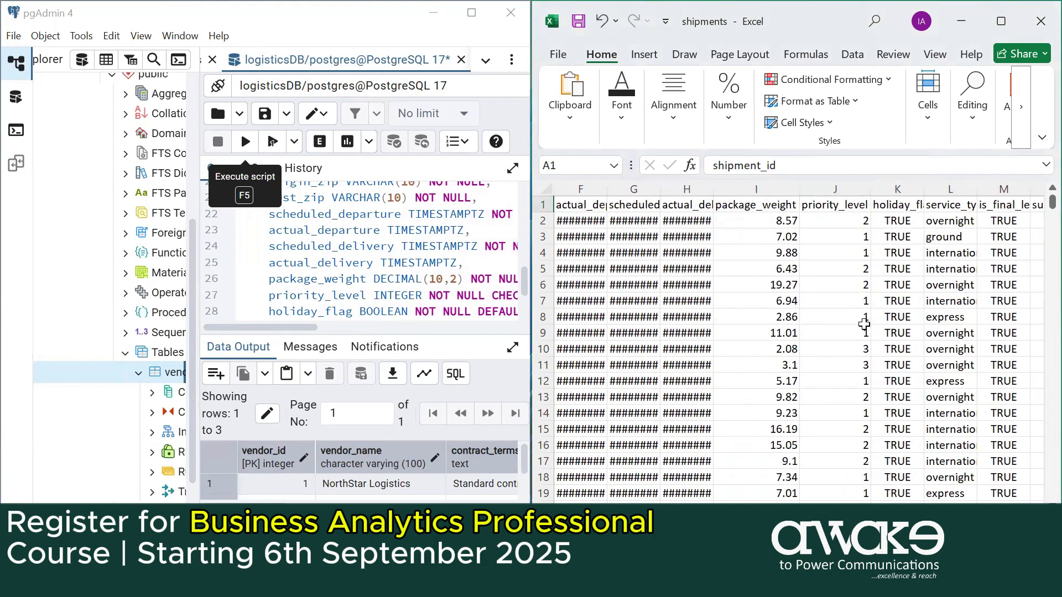
{"action": "scroll", "coordinate": [844, 295], "scroll_direction": "down", "scroll_amount": 6}
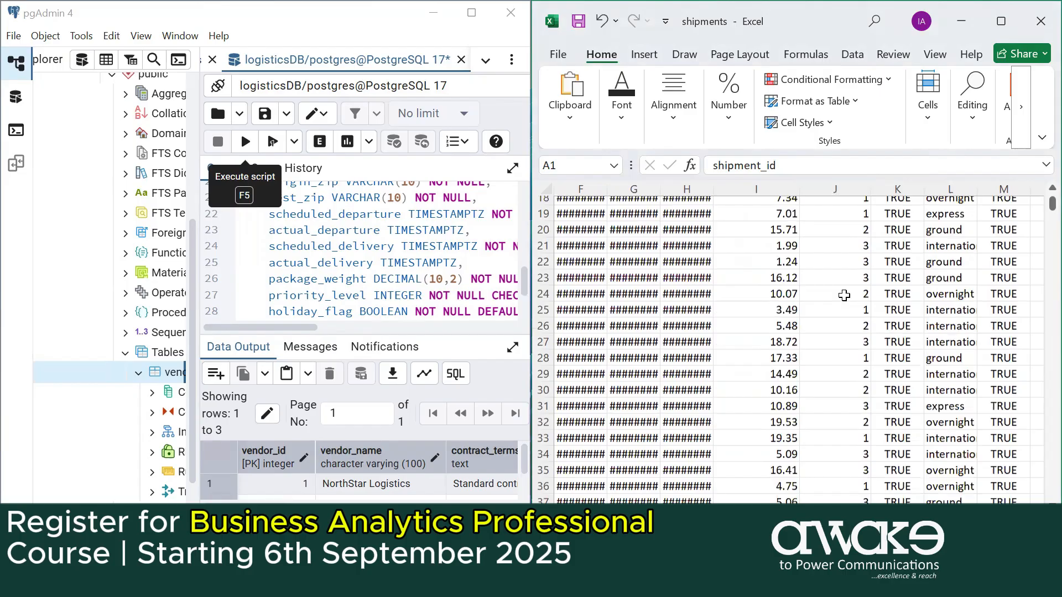
{"action": "scroll", "coordinate": [843, 295], "scroll_direction": "up", "scroll_amount": 6}
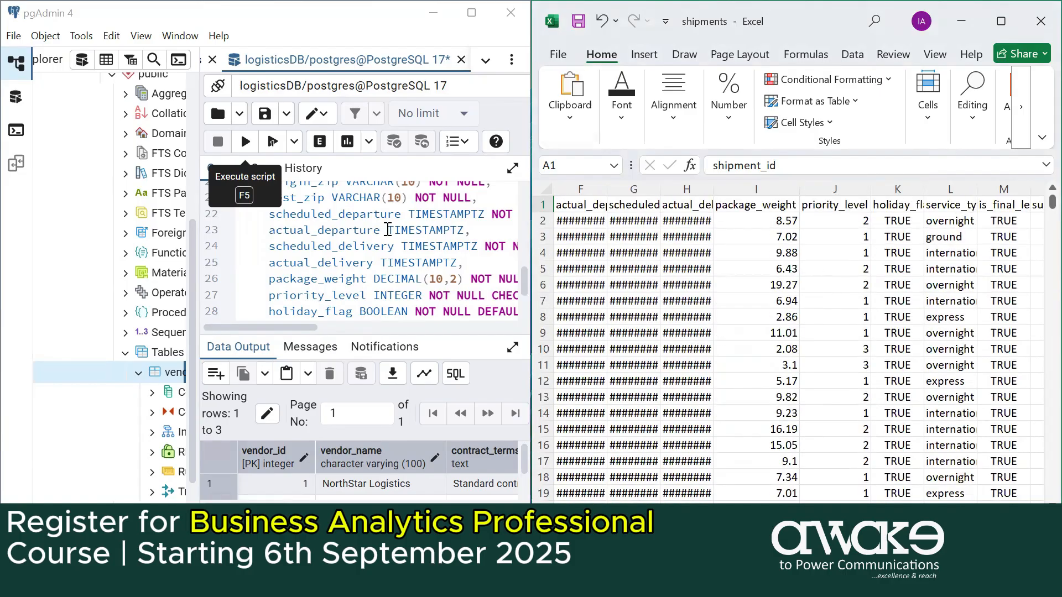
- Maximize pgAdmin and examine the priority_level and service_type CHECK constraints in the shipments statement
{"action": "left_click", "coordinate": [303, 331]}
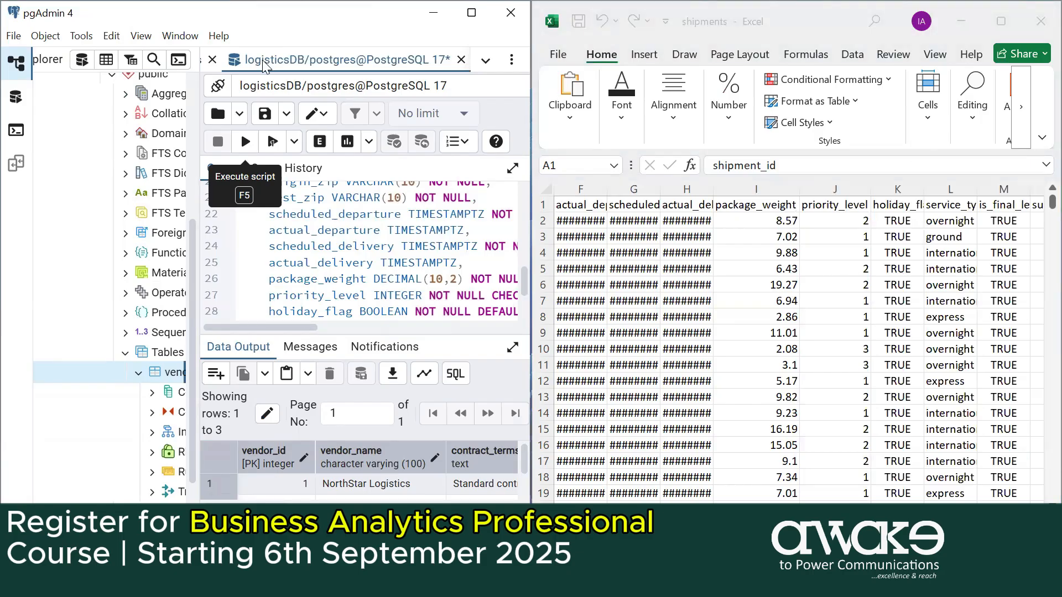
{"action": "key", "text": "super+Right"}
{"action": "key", "text": "super+Up"}
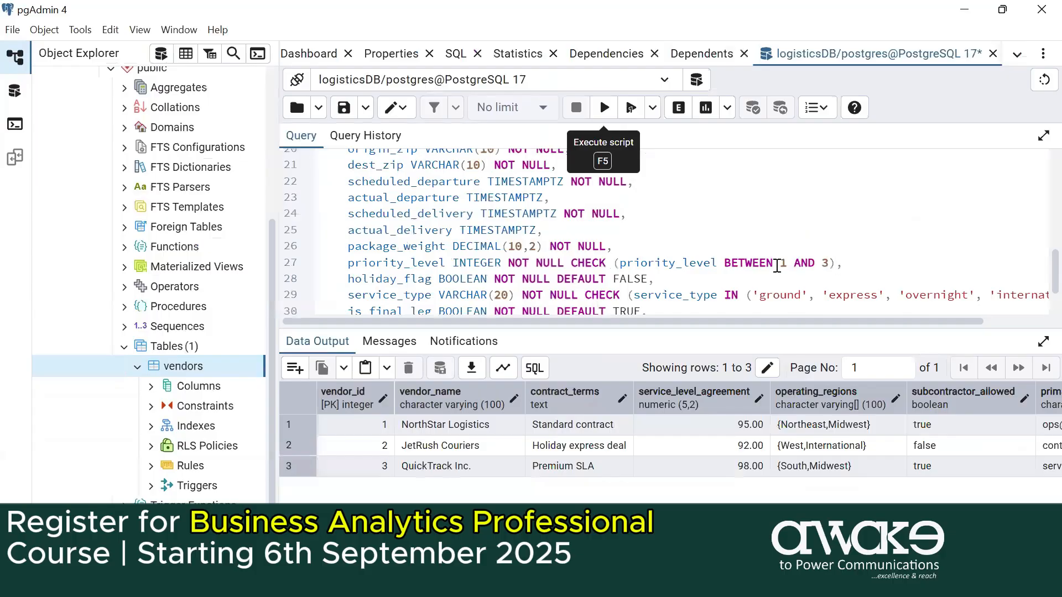
{"action": "left_click", "coordinate": [851, 264]}
{"action": "type", "text": ","}
{"action": "left_click_drag", "start_coordinate": [585, 297], "coordinate": [751, 297]}
{"action": "left_click", "coordinate": [751, 297]}
{"action": "scroll", "coordinate": [999, 266], "scroll_direction": "down", "scroll_amount": 2}
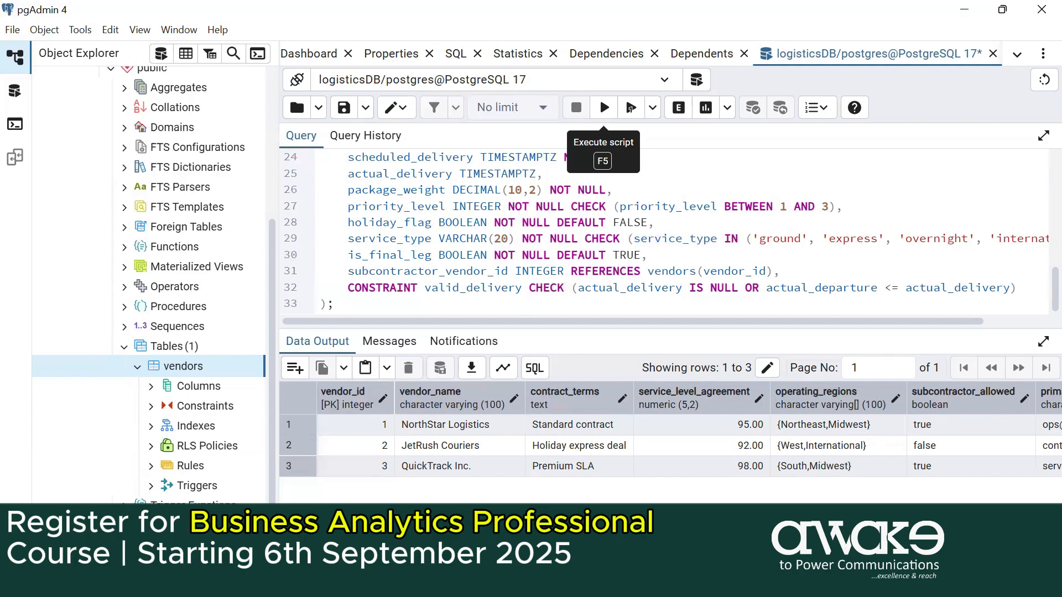
- Autofit the actual_delivery, actual_departure and scheduled_departure columns in the shipments spreadsheet to inspect the timestamps
{"action": "mouse_move", "coordinate": [735, 585]}
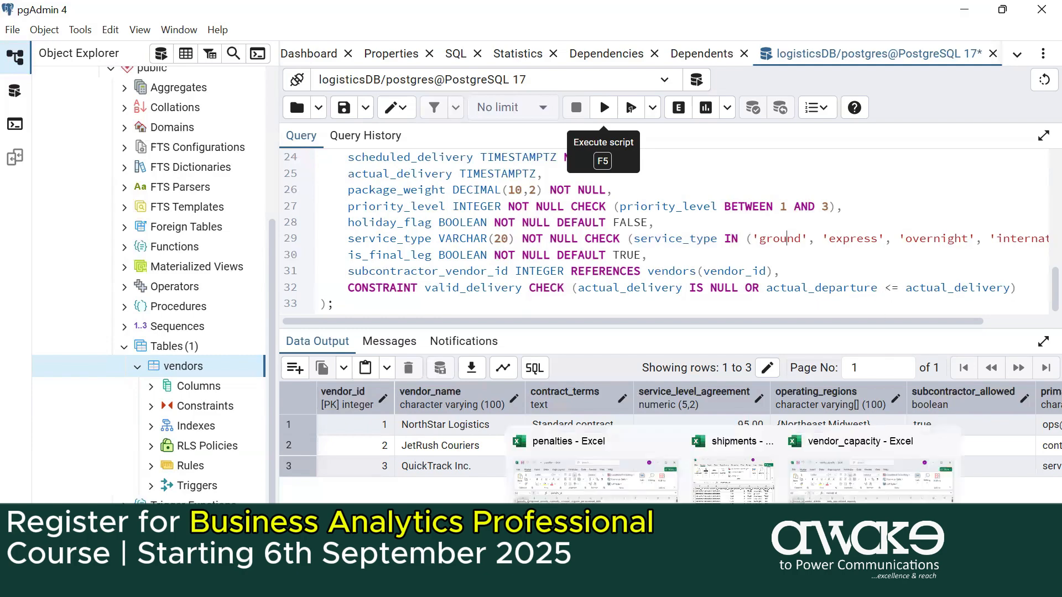
{"action": "left_click", "coordinate": [732, 454]}
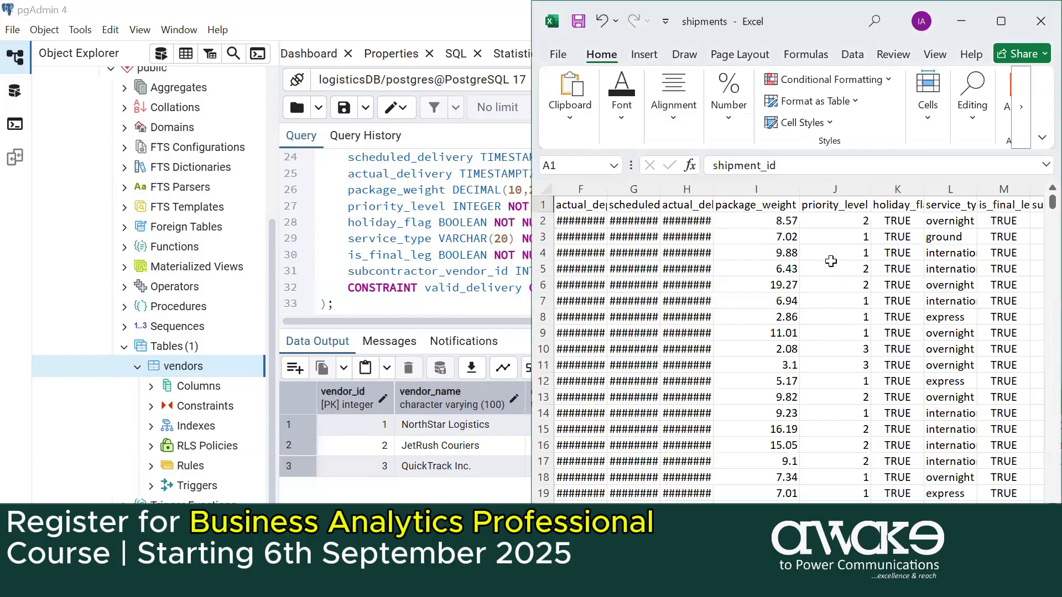
{"action": "double_click", "coordinate": [713, 189]}
{"action": "left_click", "coordinate": [670, 189]}
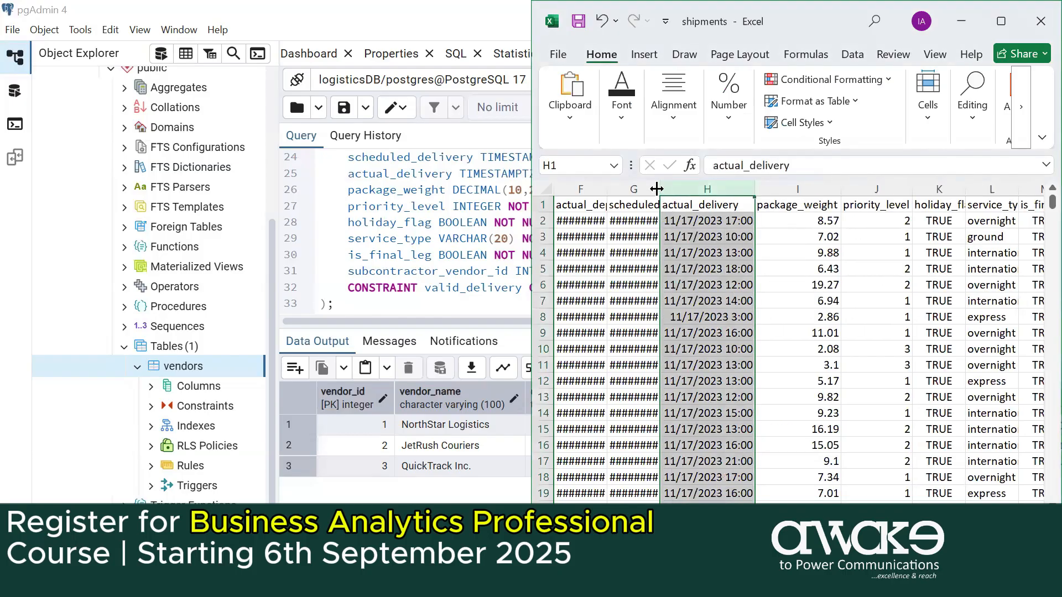
{"action": "double_click", "coordinate": [657, 189]}
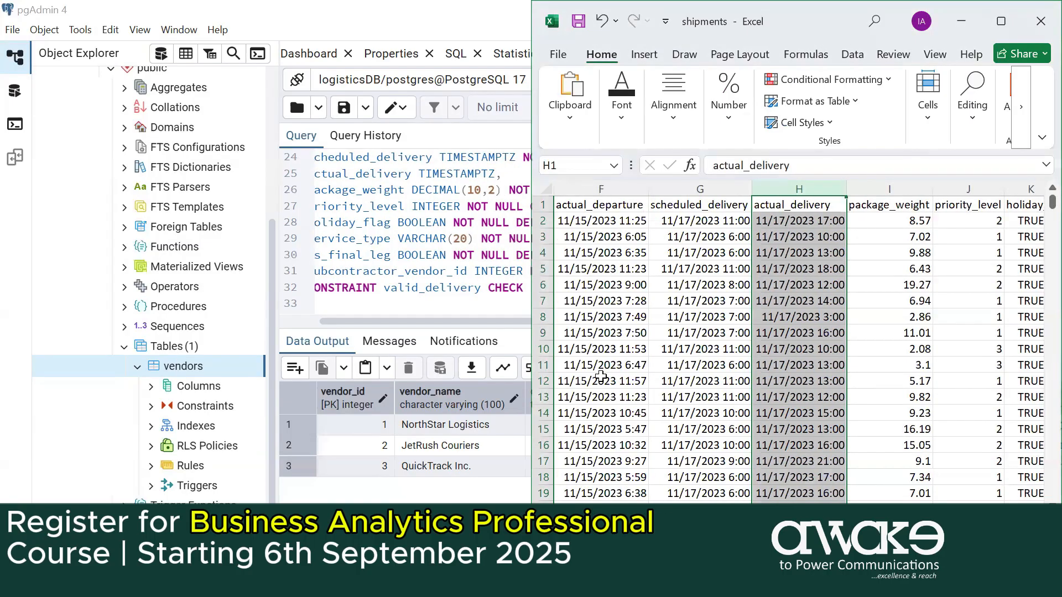
{"action": "scroll", "coordinate": [800, 343], "scroll_direction": "left", "scroll_amount": 2}
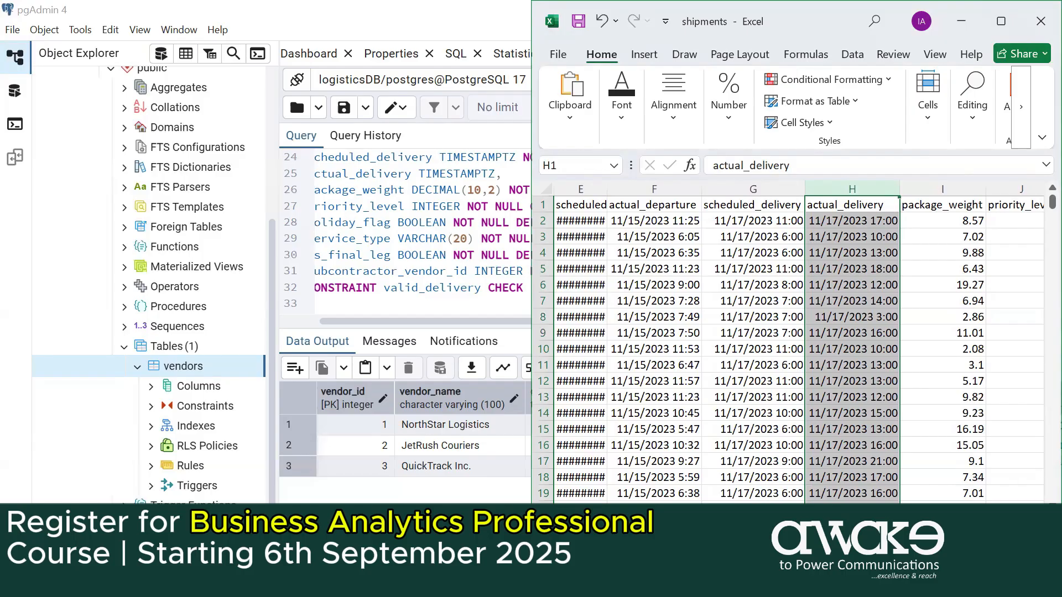
{"action": "scroll", "coordinate": [766, 194], "scroll_direction": "left", "scroll_amount": 3}
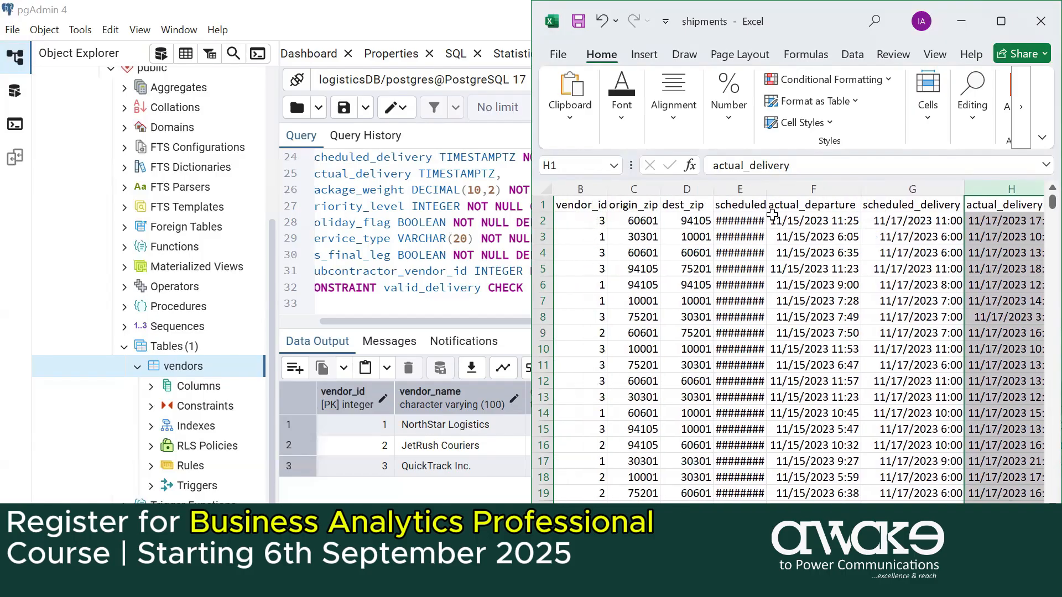
{"action": "double_click", "coordinate": [766, 194]}
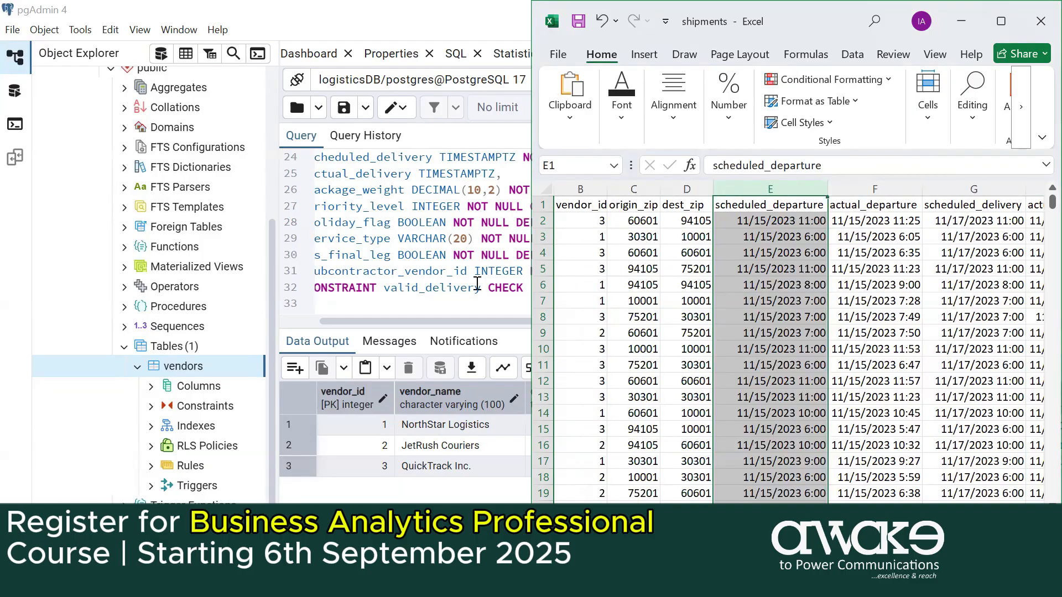
- Select the shipments CREATE TABLE statement and execute it to create the table
{"action": "left_click", "coordinate": [398, 288]}
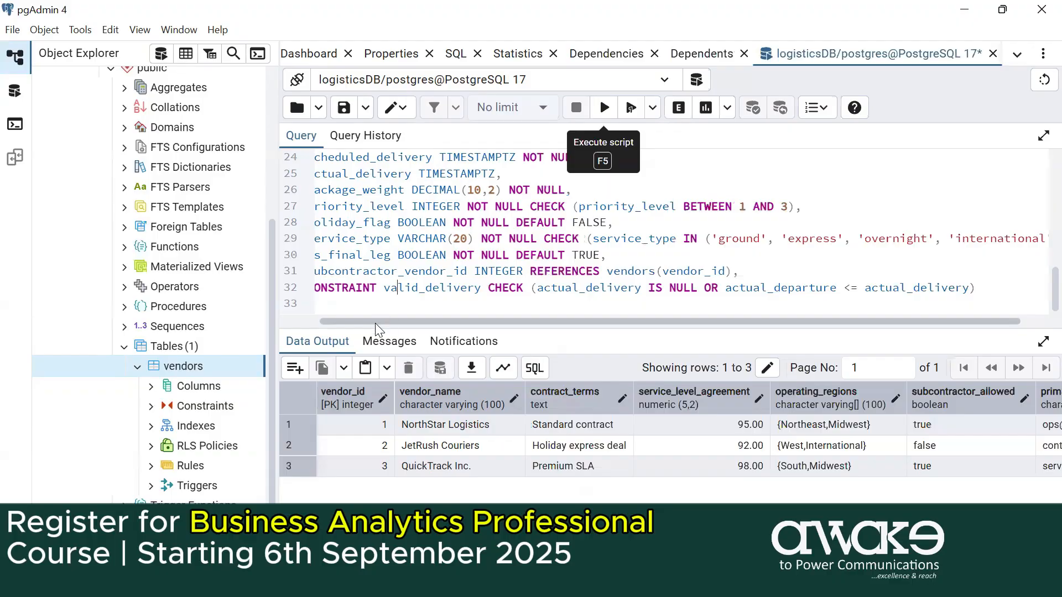
{"action": "left_click_drag", "start_coordinate": [370, 311], "coordinate": [321, 239]}
{"action": "left_click", "coordinate": [604, 107]}
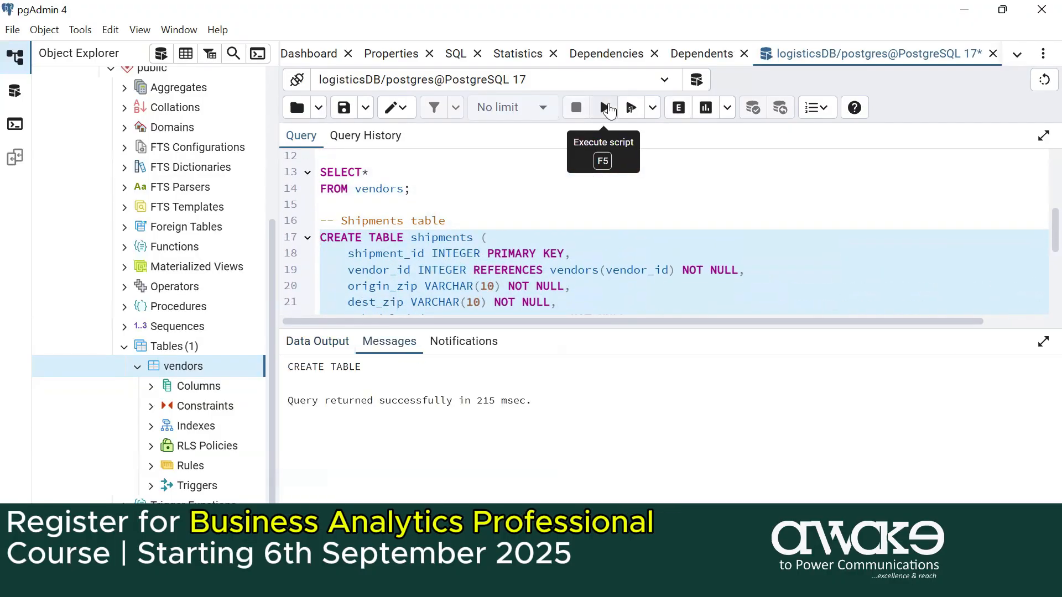
- Add a SELECT * FROM shipments; query below the statement, run it, and scroll through the result columns
{"action": "scroll", "coordinate": [425, 249], "scroll_direction": "down", "scroll_amount": 4}
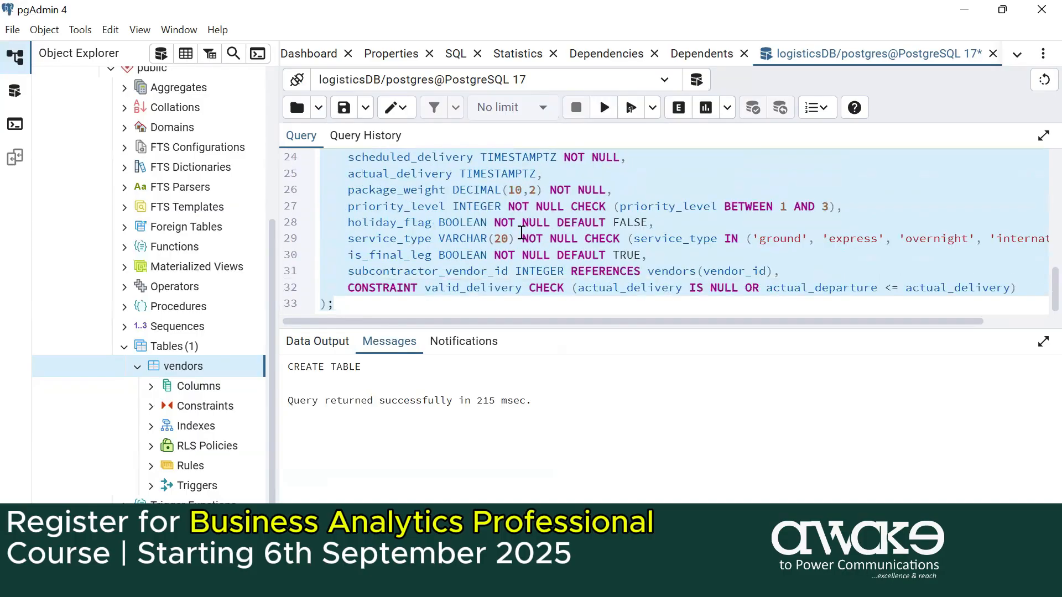
{"action": "scroll", "coordinate": [437, 254], "scroll_direction": "up", "scroll_amount": 3}
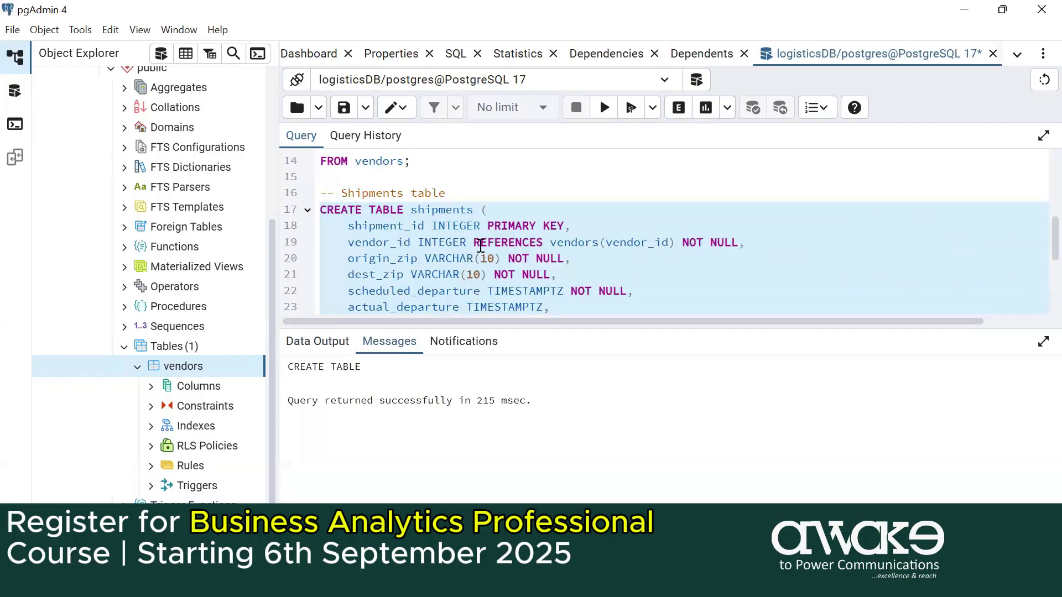
{"action": "scroll", "coordinate": [464, 210], "scroll_direction": "down", "scroll_amount": 3}
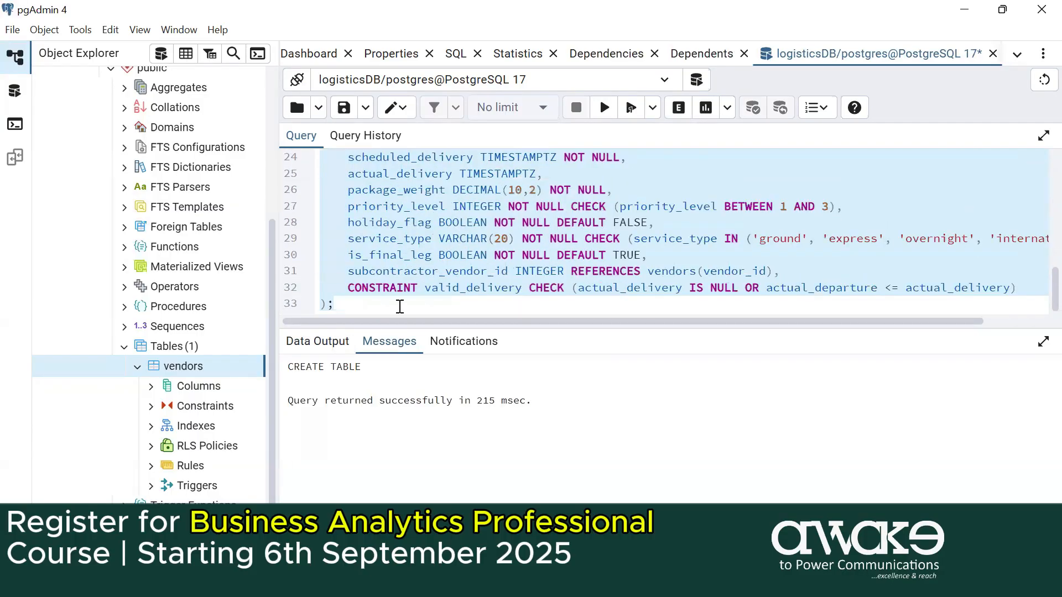
{"action": "left_click", "coordinate": [400, 306]}
{"action": "key", "text": "Return"}
{"action": "key", "text": "Return"}
{"action": "type", "text": "SELECT*"}
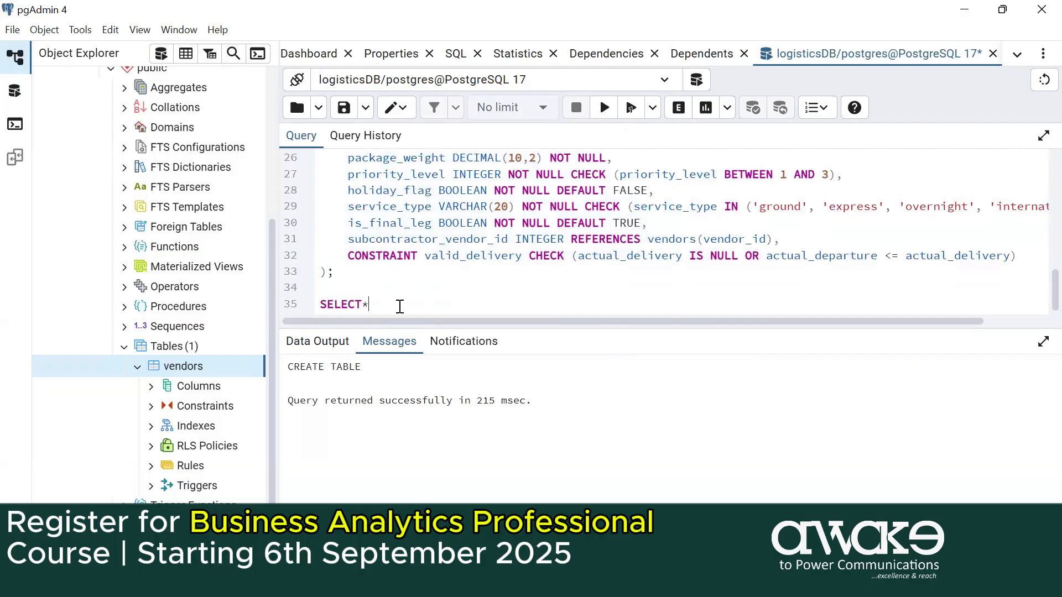
{"action": "key", "text": "Return"}
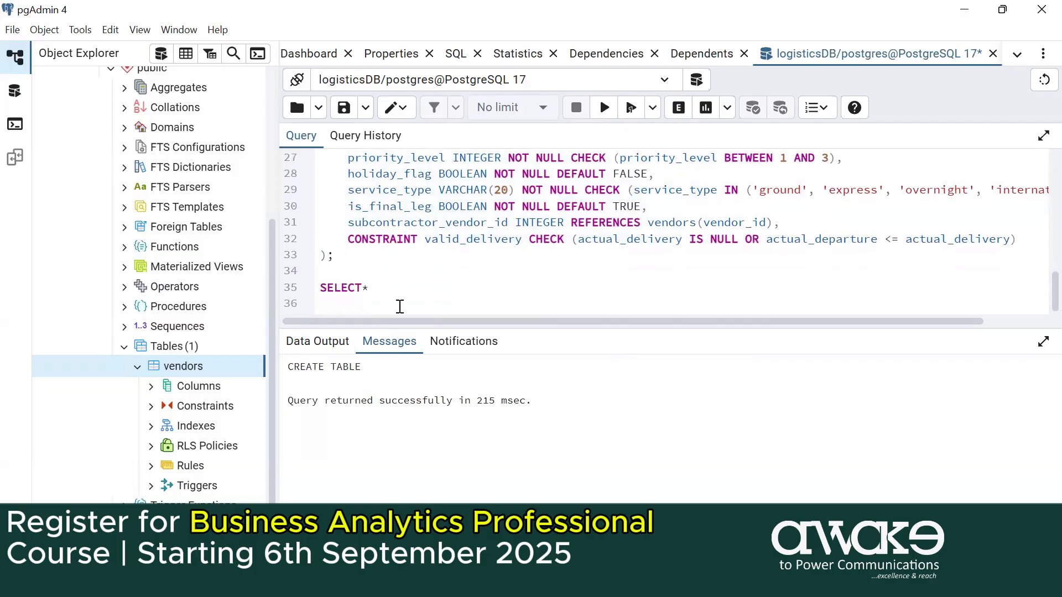
{"action": "type", "text": "FROM shipments;"}
{"action": "left_click_drag", "start_coordinate": [424, 303], "coordinate": [320, 271]}
{"action": "left_click", "coordinate": [604, 107]}
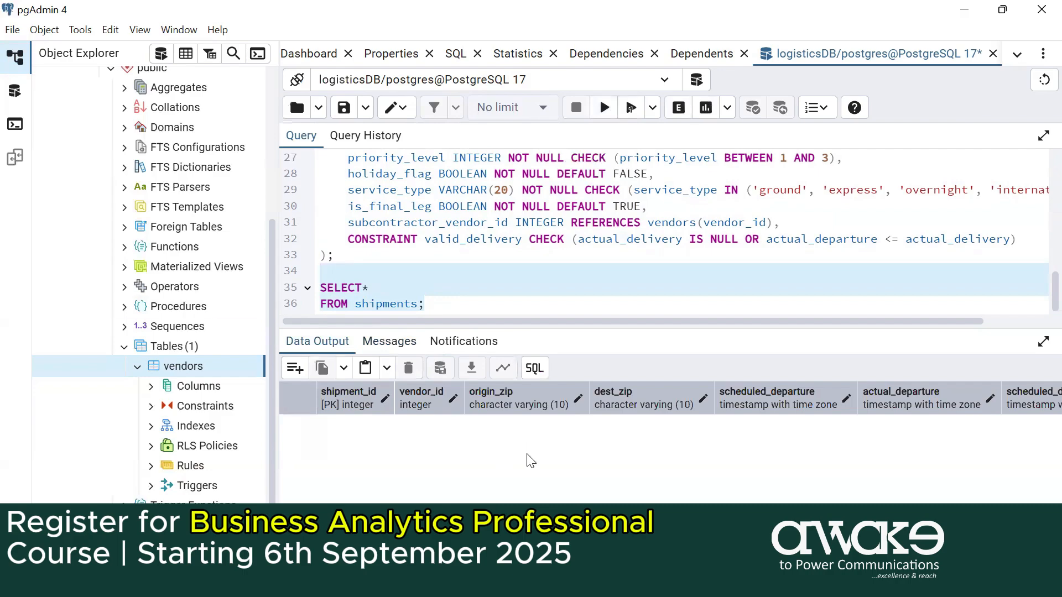
{"action": "scroll", "coordinate": [476, 476], "scroll_direction": "right", "scroll_amount": 2}
{"action": "scroll", "coordinate": [844, 498], "scroll_direction": "right", "scroll_amount": 5}
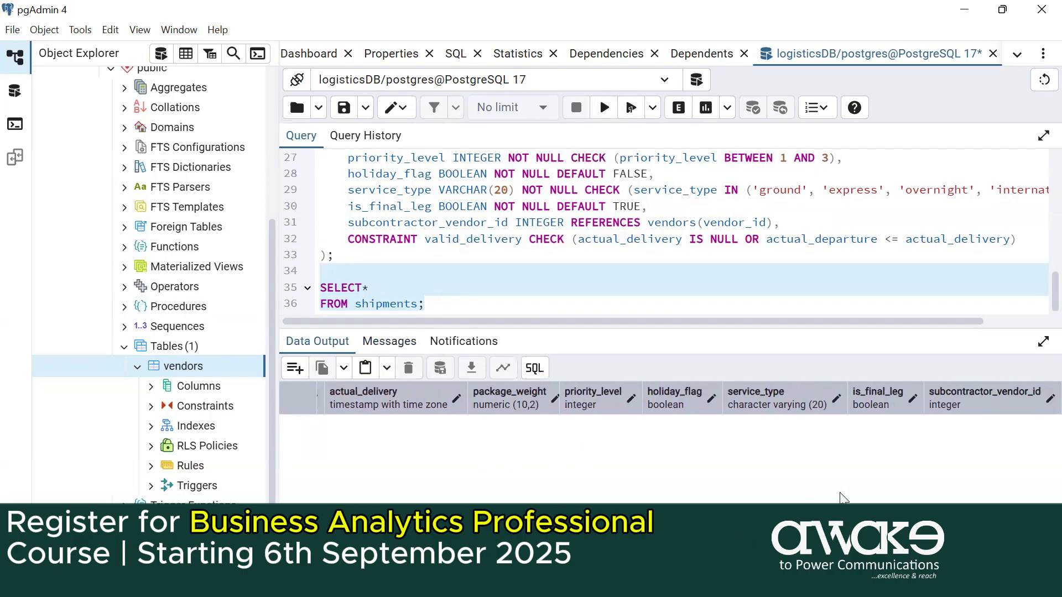
- Refresh the database's table list so the new shipments table appears
{"action": "scroll", "coordinate": [866, 498], "scroll_direction": "left", "scroll_amount": 7}
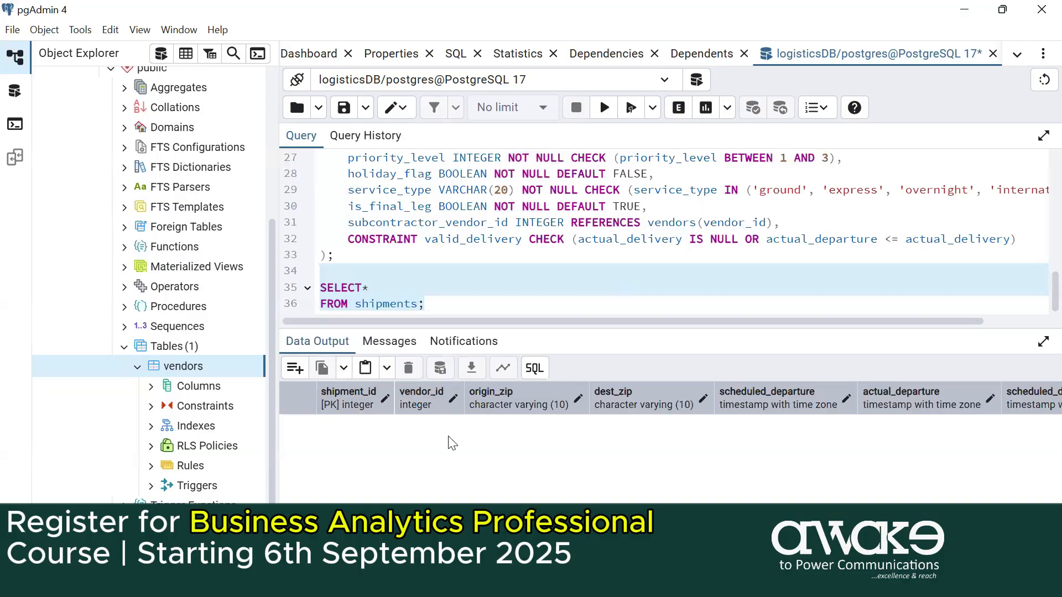
{"action": "left_click", "coordinate": [171, 346]}
{"action": "right_click", "coordinate": [152, 347]}
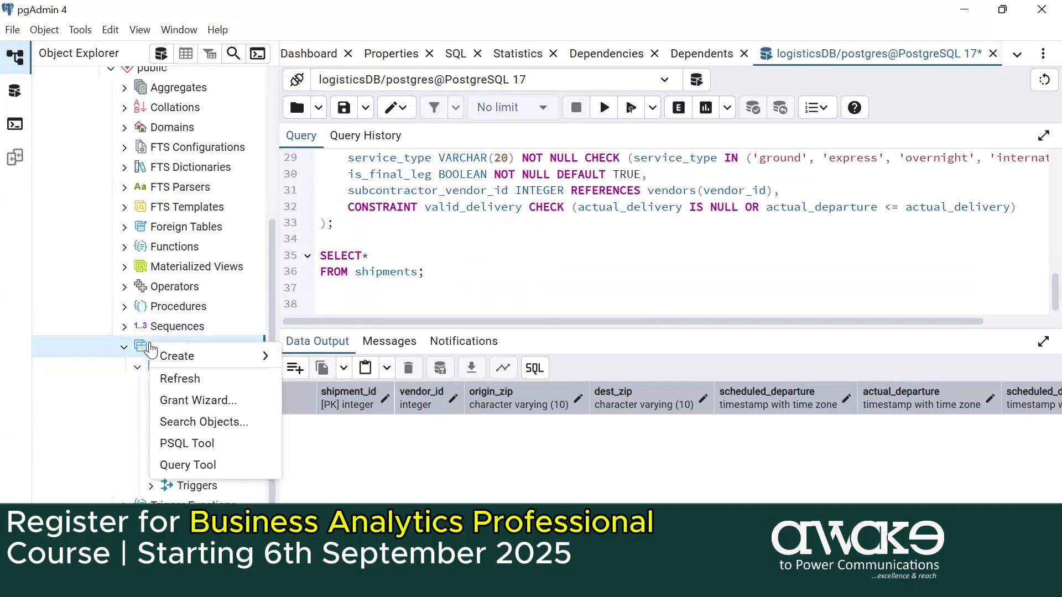
{"action": "left_click", "coordinate": [171, 378]}
{"action": "double_click", "coordinate": [174, 403]}
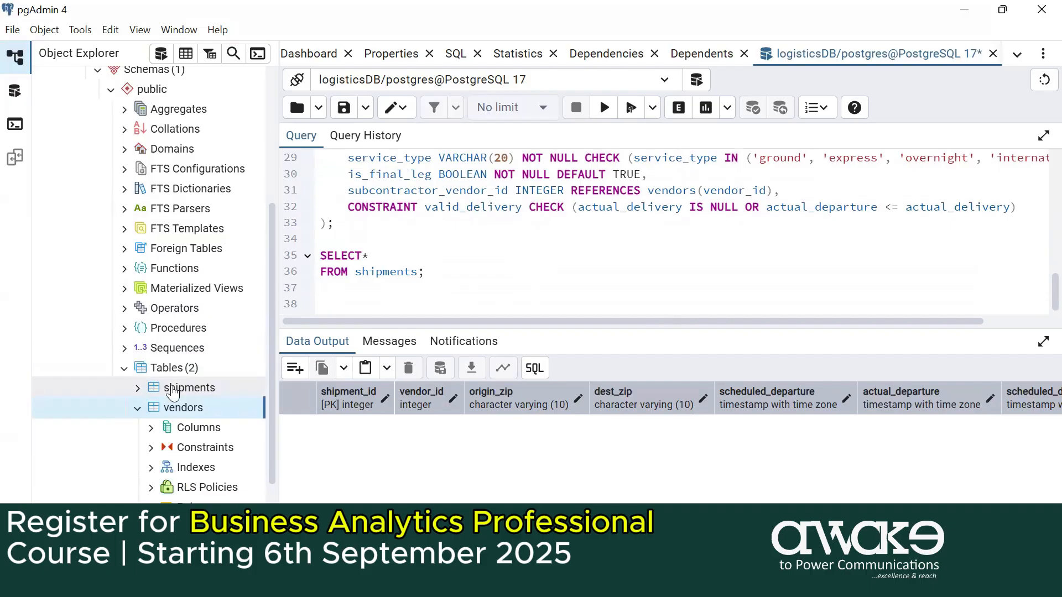
- Import shipments.csv from the Week 6 Class folder into the shipments table as CSV with a header row
{"action": "right_click", "coordinate": [175, 392]}
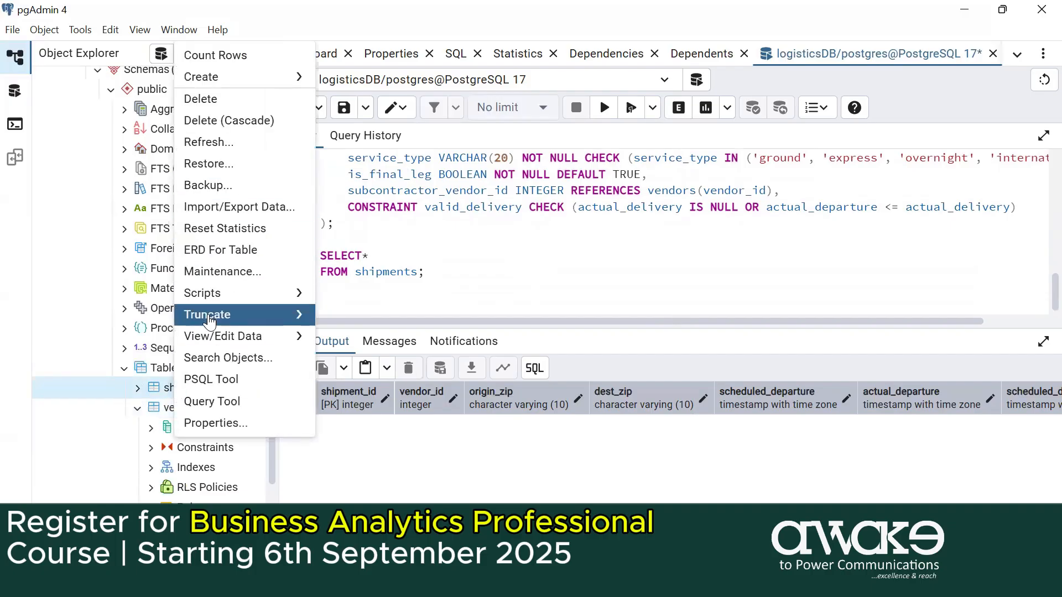
{"action": "left_click", "coordinate": [234, 207]}
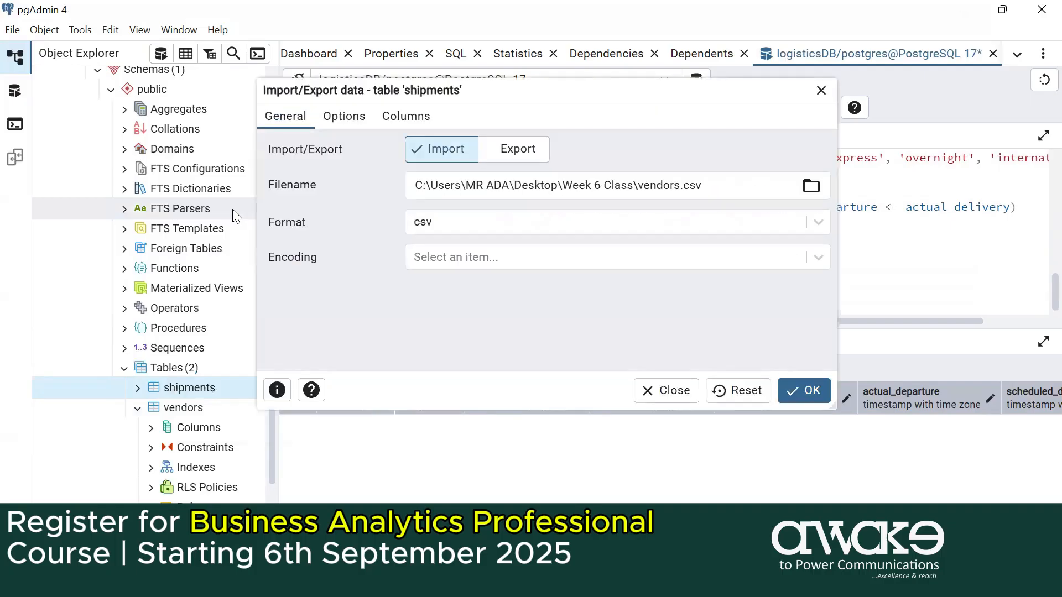
{"action": "left_click", "coordinate": [807, 187]}
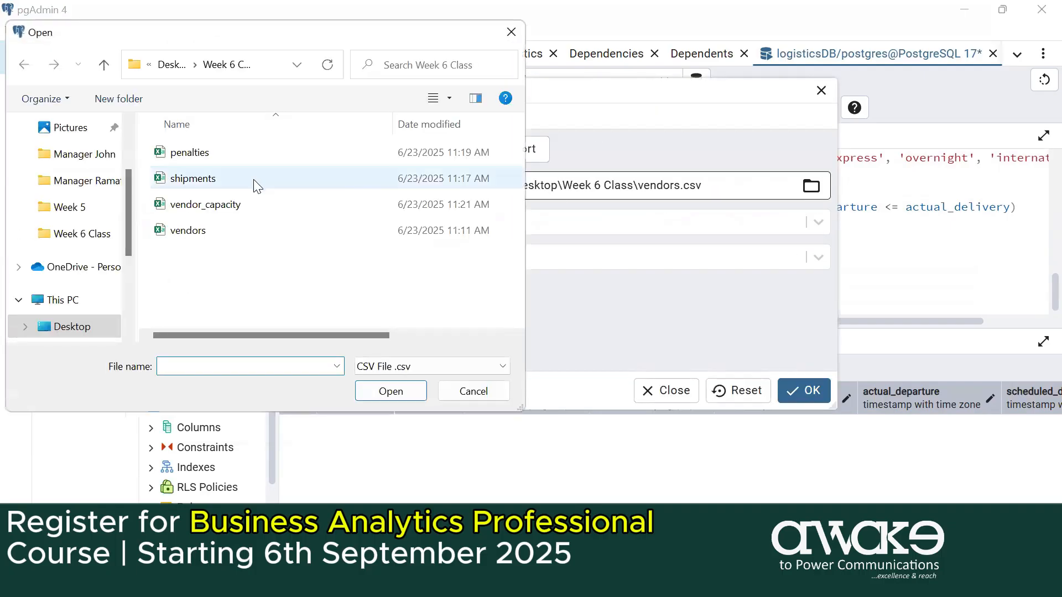
{"action": "left_click", "coordinate": [255, 180]}
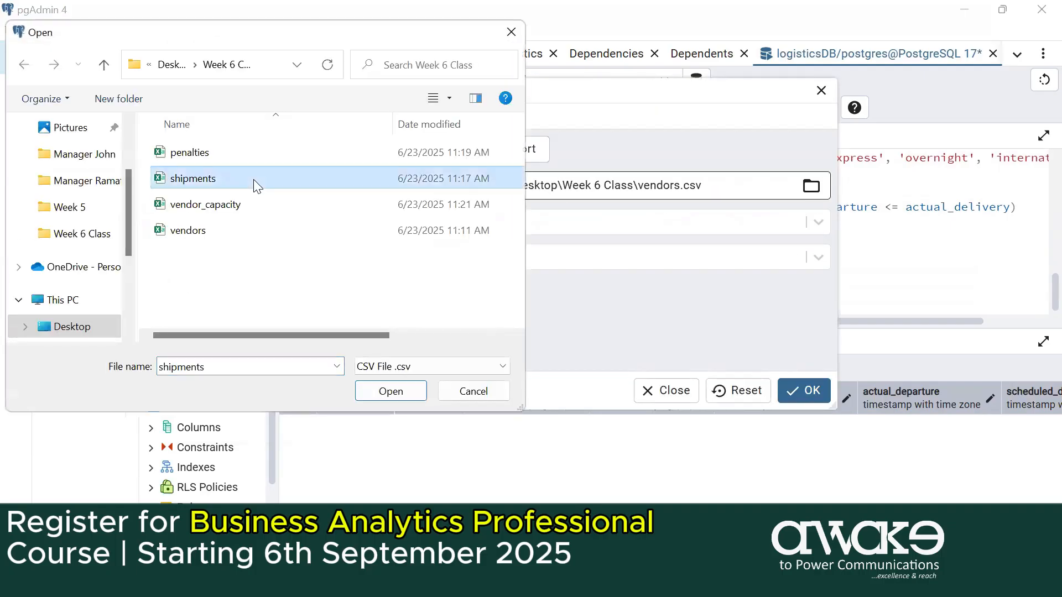
{"action": "left_click", "coordinate": [391, 392]}
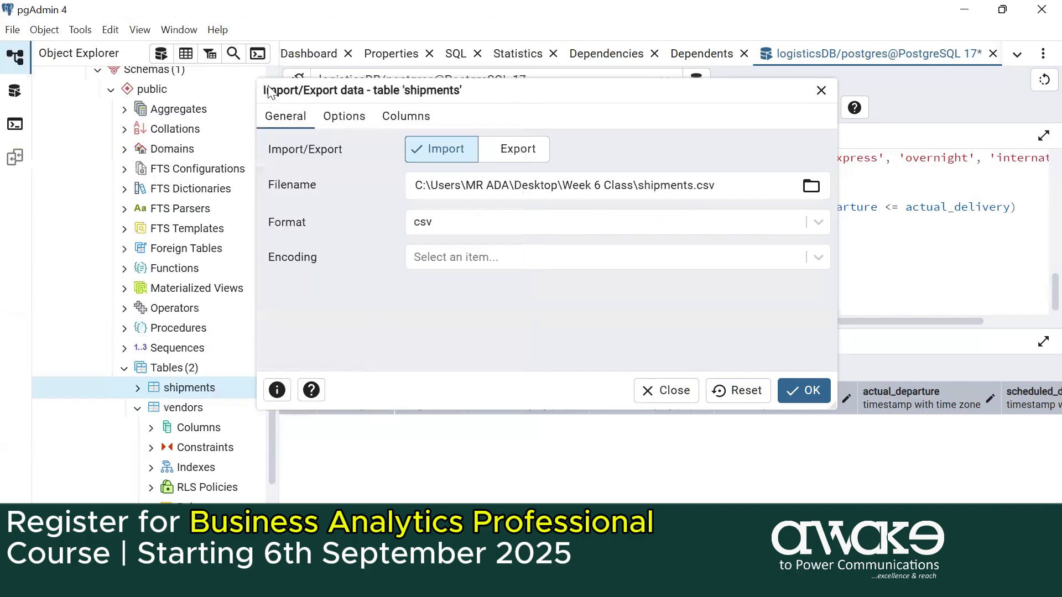
{"action": "left_click", "coordinate": [348, 117]}
{"action": "scroll", "coordinate": [413, 223], "scroll_direction": "down", "scroll_amount": 3}
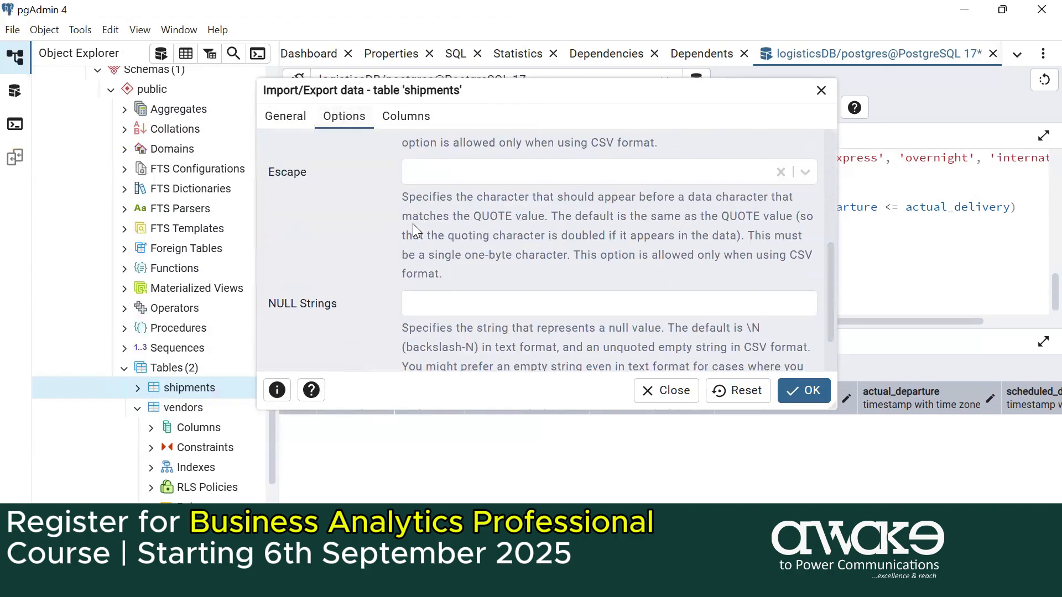
{"action": "scroll", "coordinate": [413, 223], "scroll_direction": "up", "scroll_amount": 3}
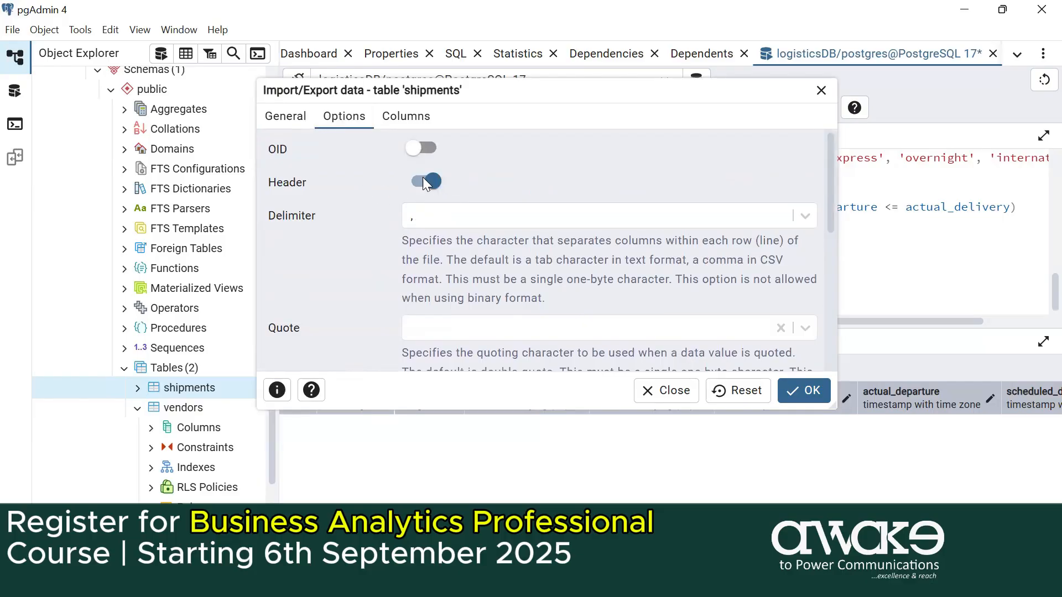
{"action": "left_click", "coordinate": [391, 117]}
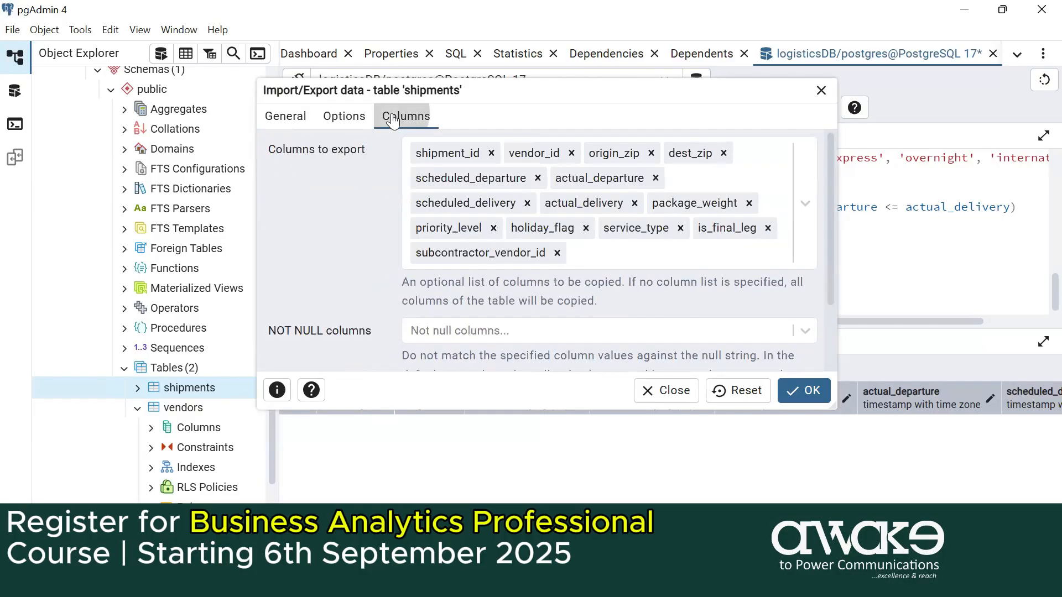
{"action": "left_click", "coordinate": [811, 391]}
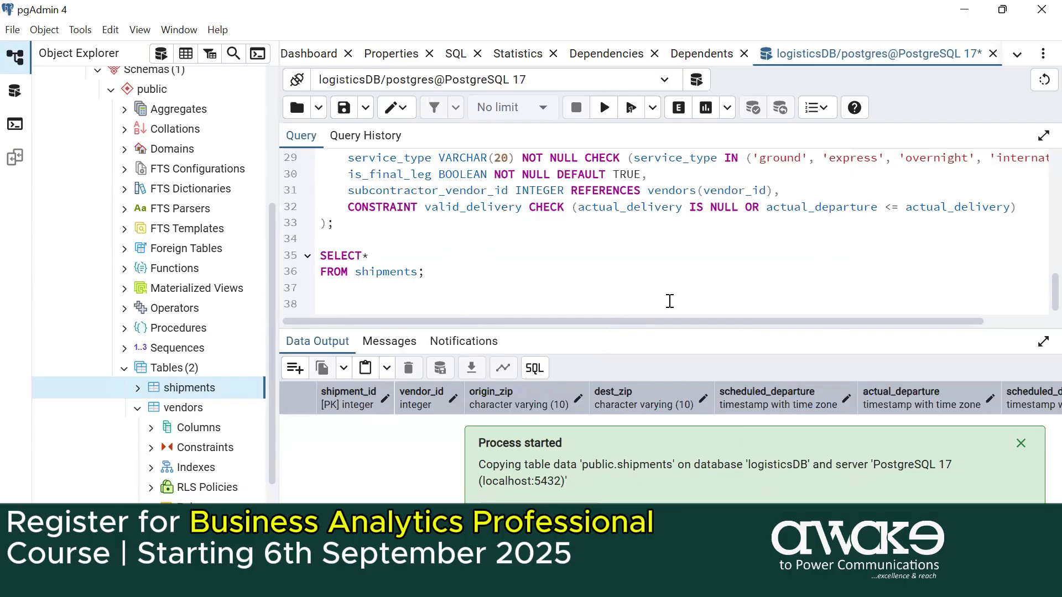
- Run the SELECT * FROM shipments query to view the imported rows
{"action": "left_click_drag", "start_coordinate": [424, 271], "coordinate": [319, 257]}
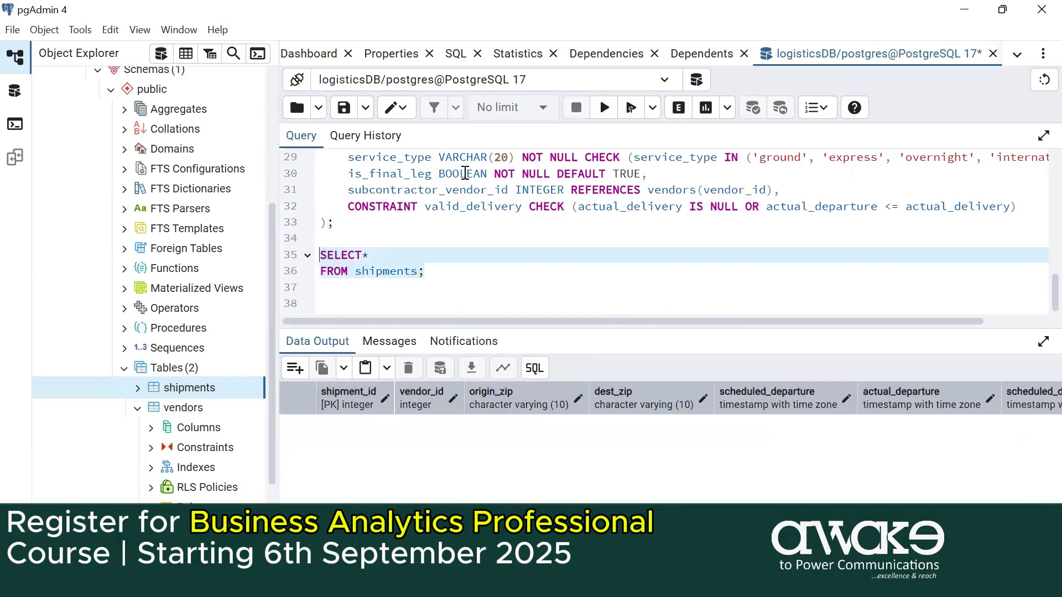
{"action": "left_click", "coordinate": [604, 107]}
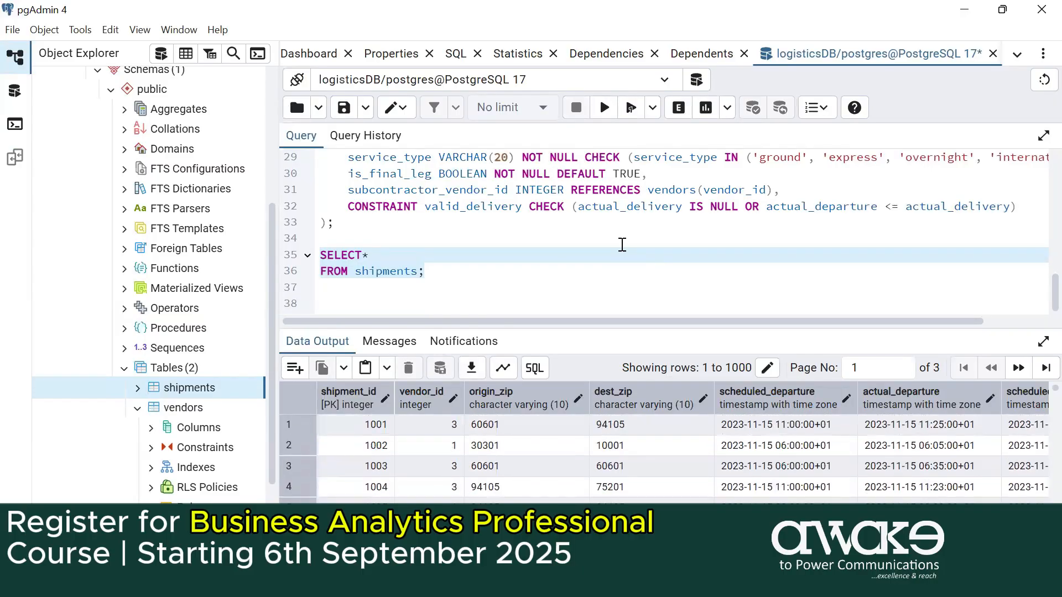
{"action": "left_click", "coordinate": [484, 283]}
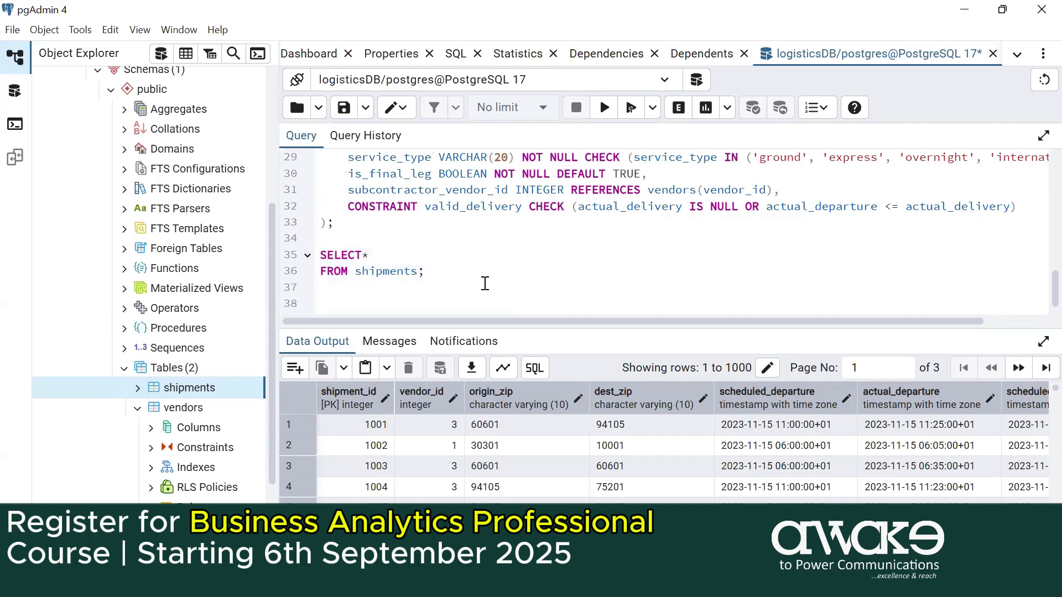
- Copy the Penalties table CREATE TABLE statement from the text file and paste it below the shipments query
{"action": "key", "text": "Return"}
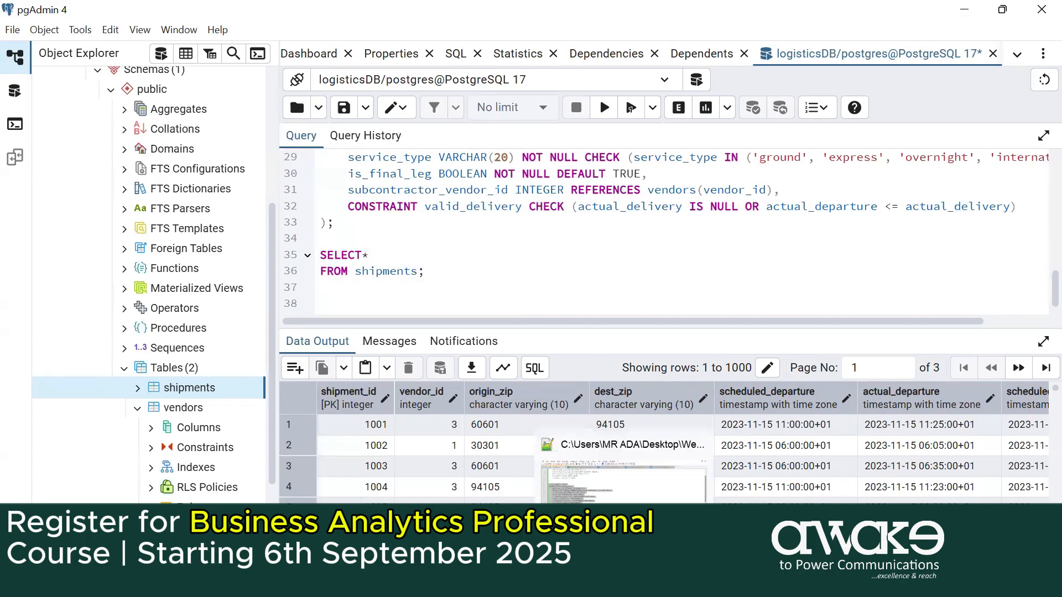
{"action": "left_click", "coordinate": [633, 487]}
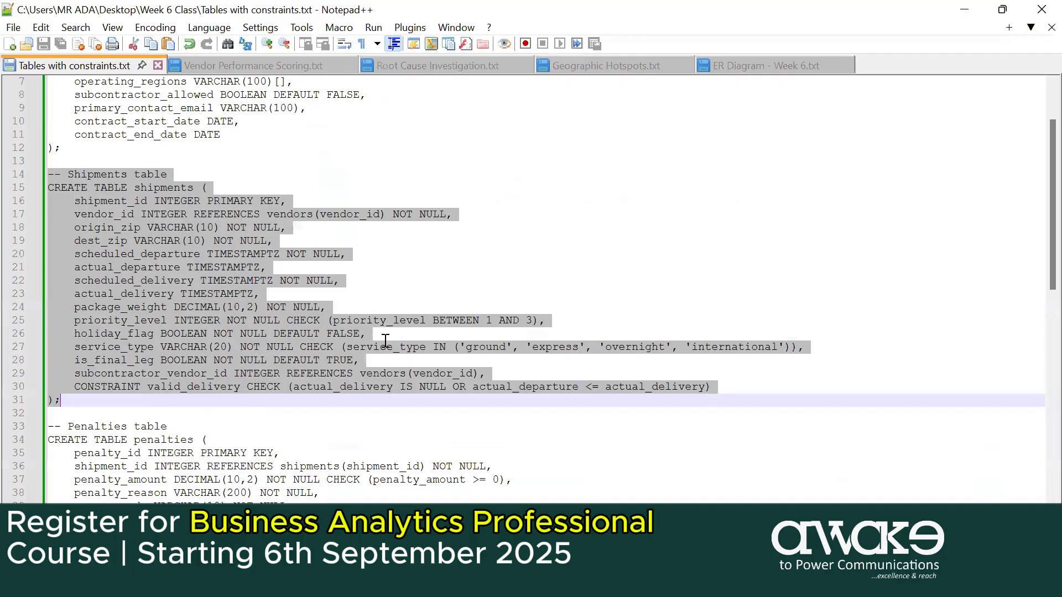
{"action": "left_click", "coordinate": [386, 340]}
{"action": "scroll", "coordinate": [385, 341], "scroll_direction": "down", "scroll_amount": 6}
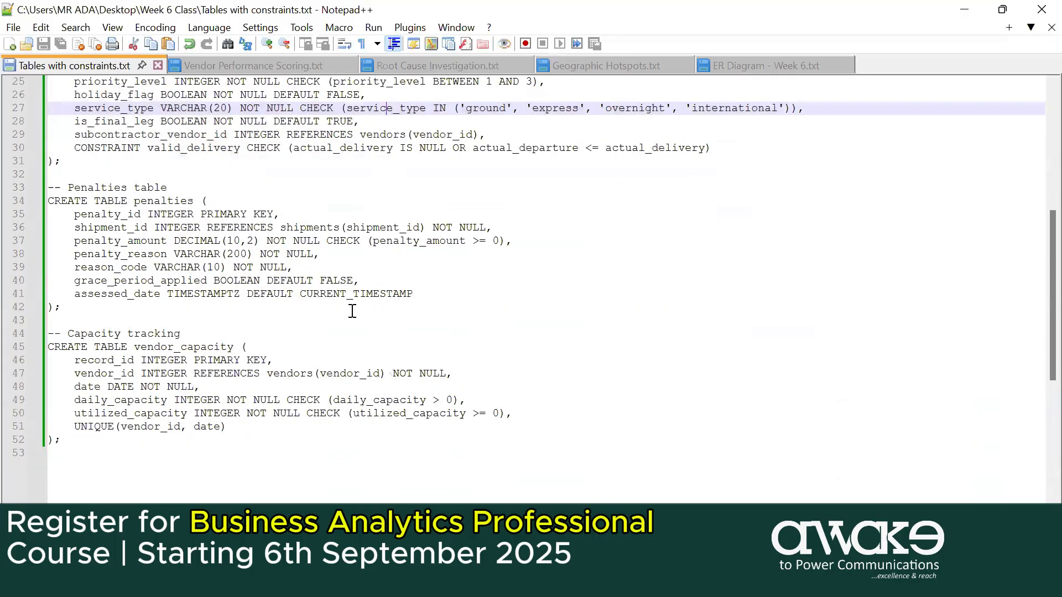
{"action": "left_click_drag", "start_coordinate": [60, 307], "coordinate": [48, 188]}
{"action": "key", "text": "ctrl+c"}
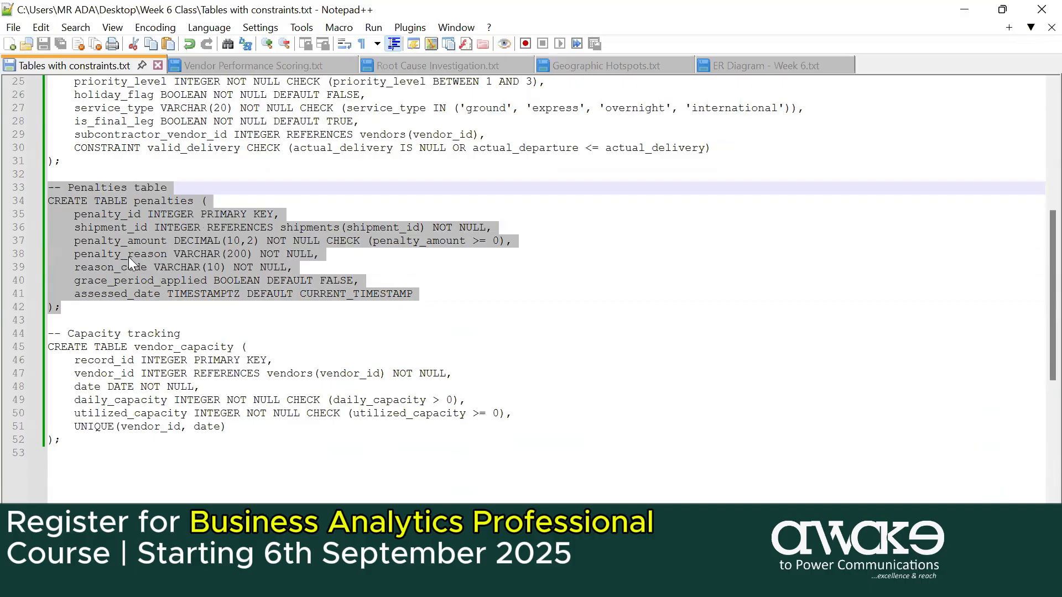
{"action": "left_click", "coordinate": [964, 10]}
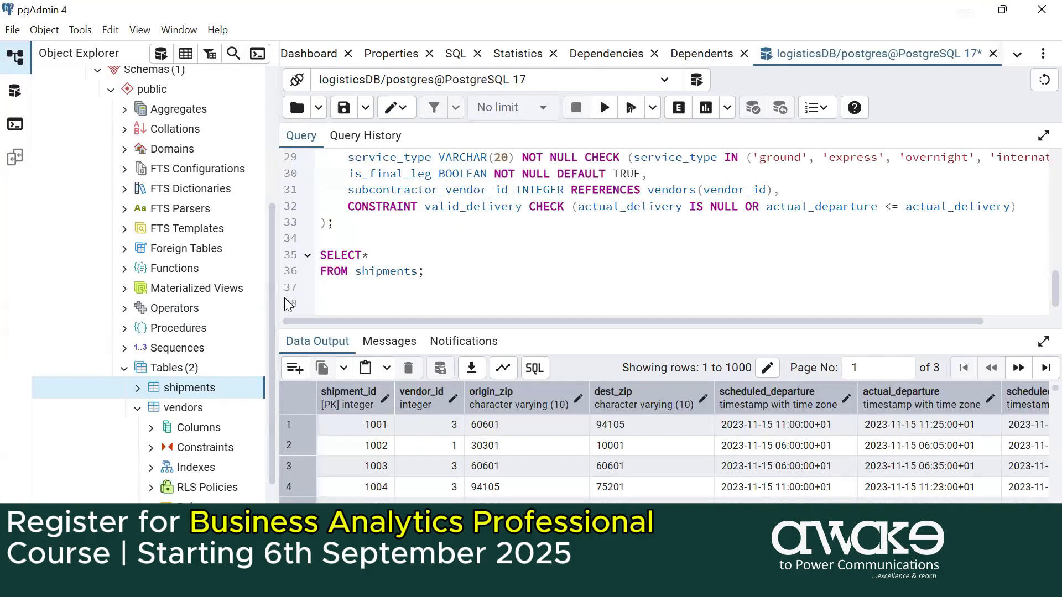
{"action": "left_click", "coordinate": [322, 303]}
{"action": "key", "text": "ctrl+v"}
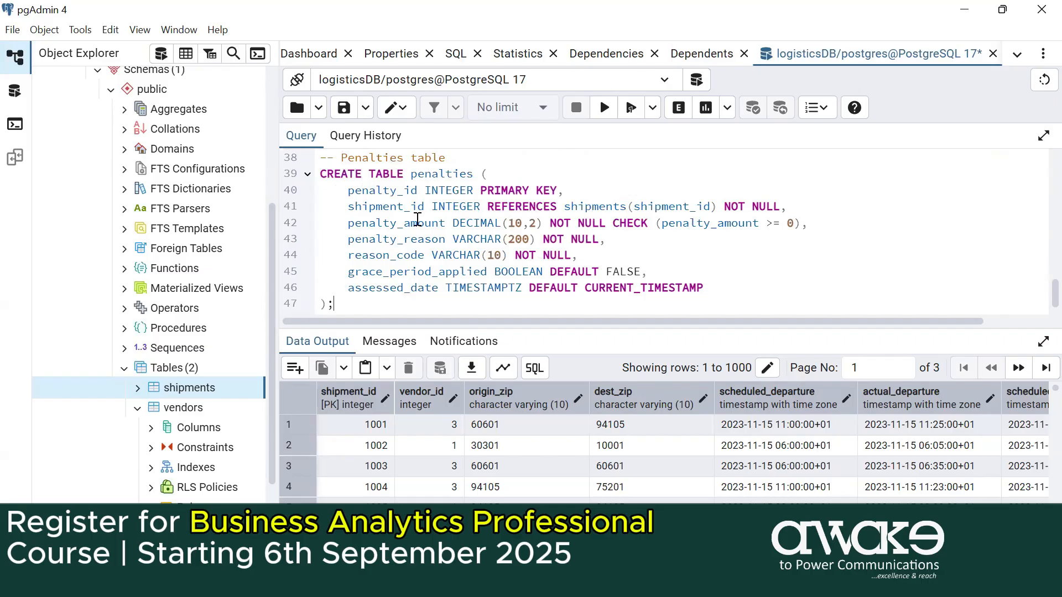
- Examine the penalties statement's columns and its foreign key reference to shipments
{"action": "scroll", "coordinate": [417, 219], "scroll_direction": "up", "scroll_amount": 3}
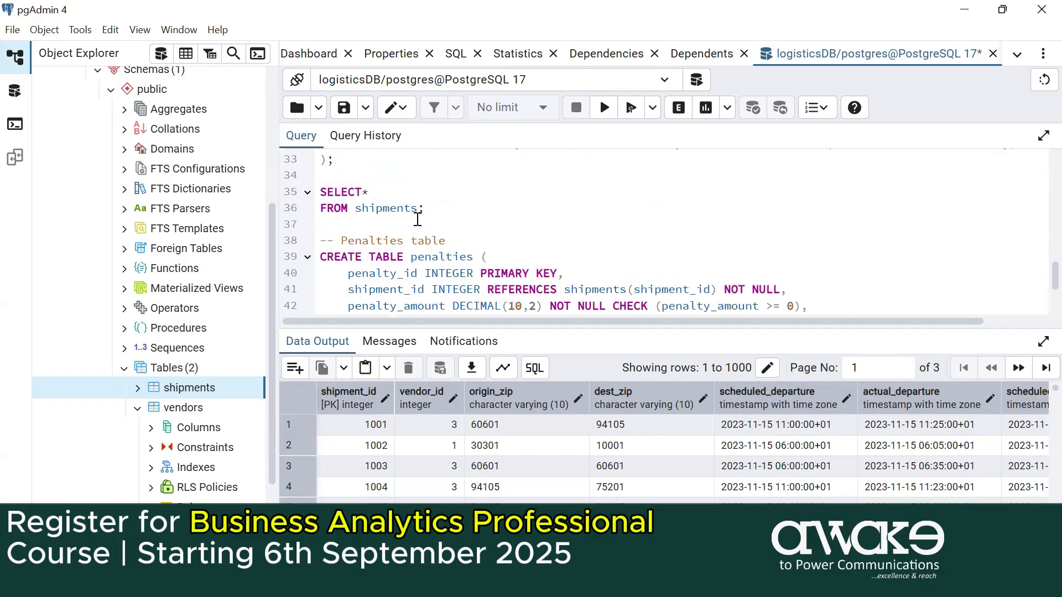
{"action": "scroll", "coordinate": [417, 219], "scroll_direction": "down", "scroll_amount": 3}
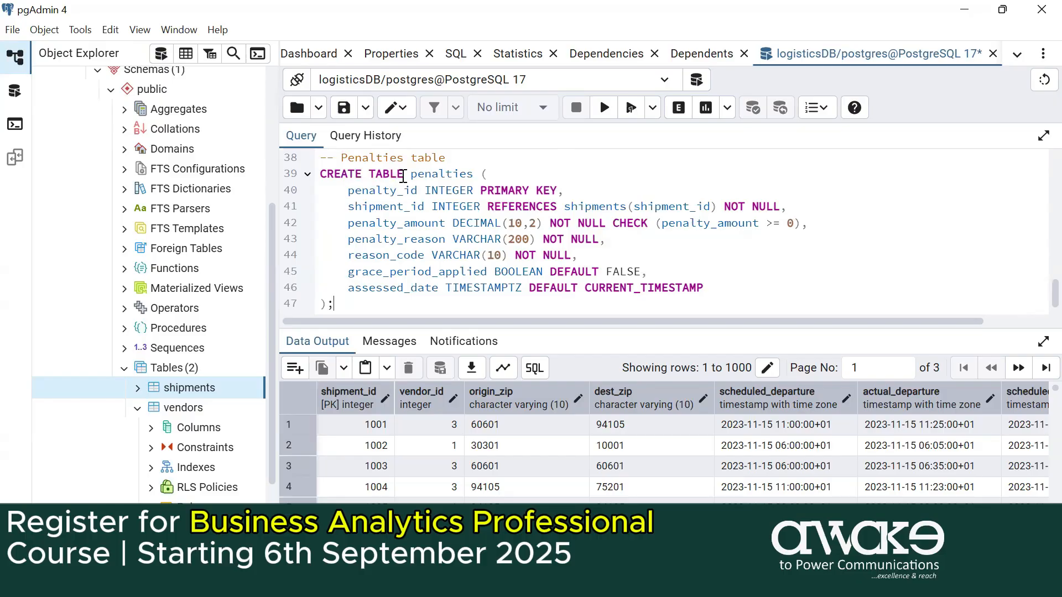
{"action": "left_click_drag", "start_coordinate": [404, 176], "coordinate": [320, 175]}
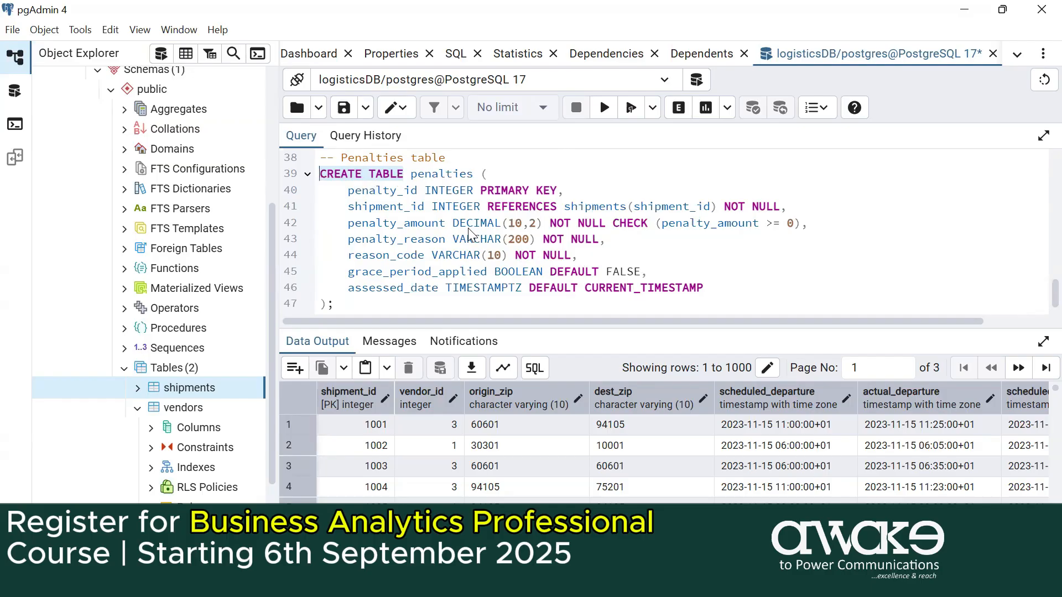
{"action": "left_click", "coordinate": [411, 176]}
{"action": "left_click_drag", "start_coordinate": [412, 178], "coordinate": [470, 186]}
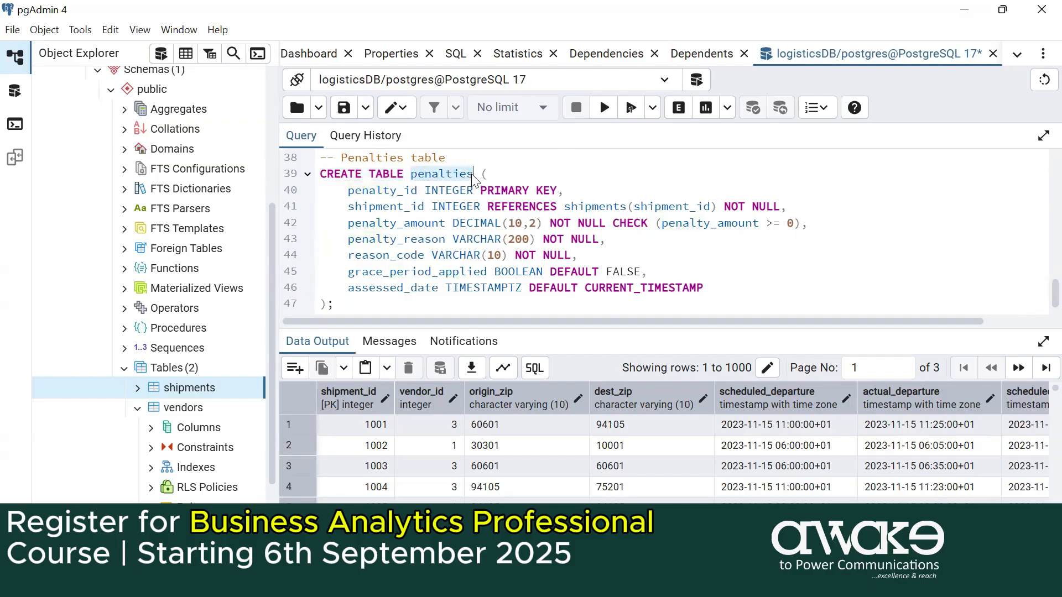
{"action": "left_click", "coordinate": [442, 193]}
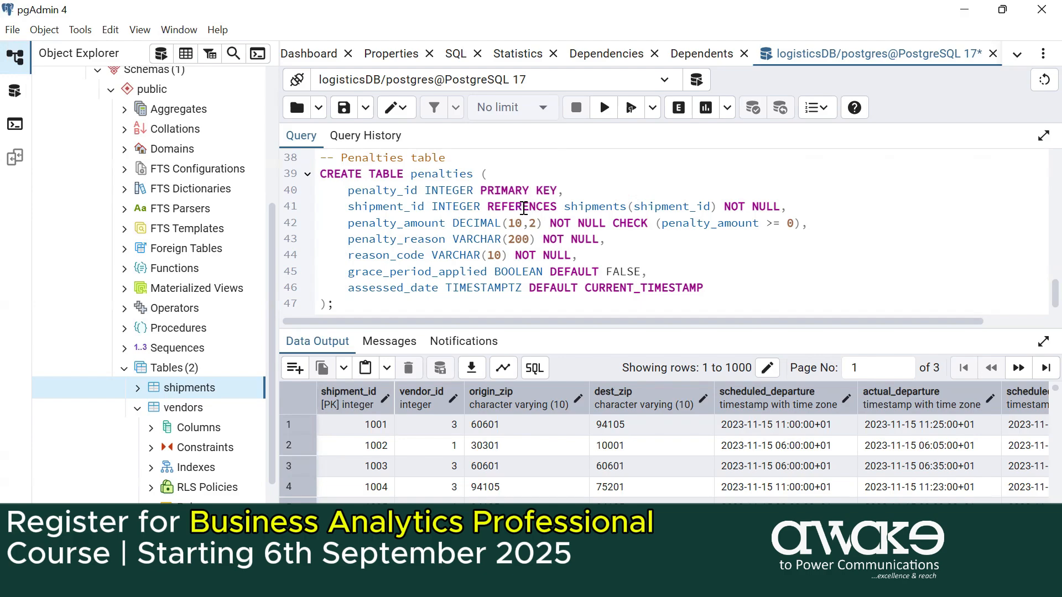
{"action": "scroll", "coordinate": [523, 207], "scroll_direction": "up", "scroll_amount": 8}
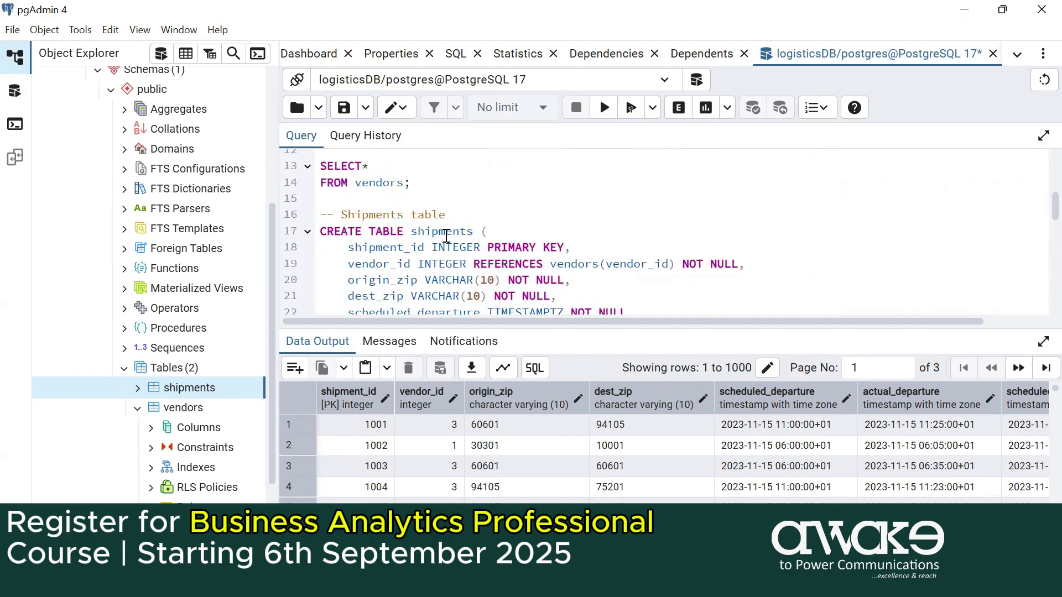
{"action": "scroll", "coordinate": [446, 236], "scroll_direction": "down", "scroll_amount": 8}
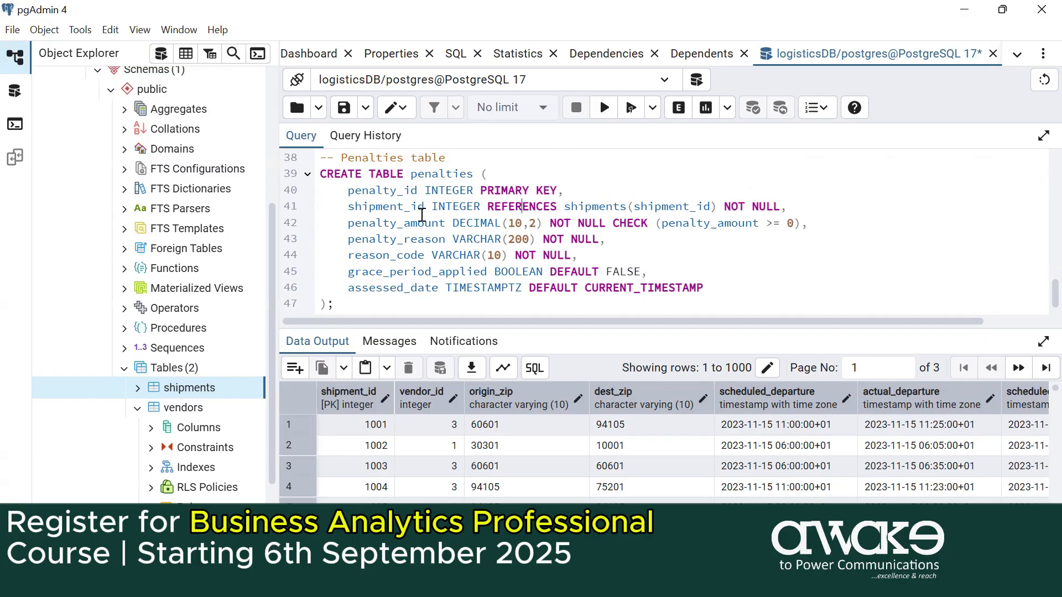
{"action": "scroll", "coordinate": [421, 215], "scroll_direction": "up", "scroll_amount": 7}
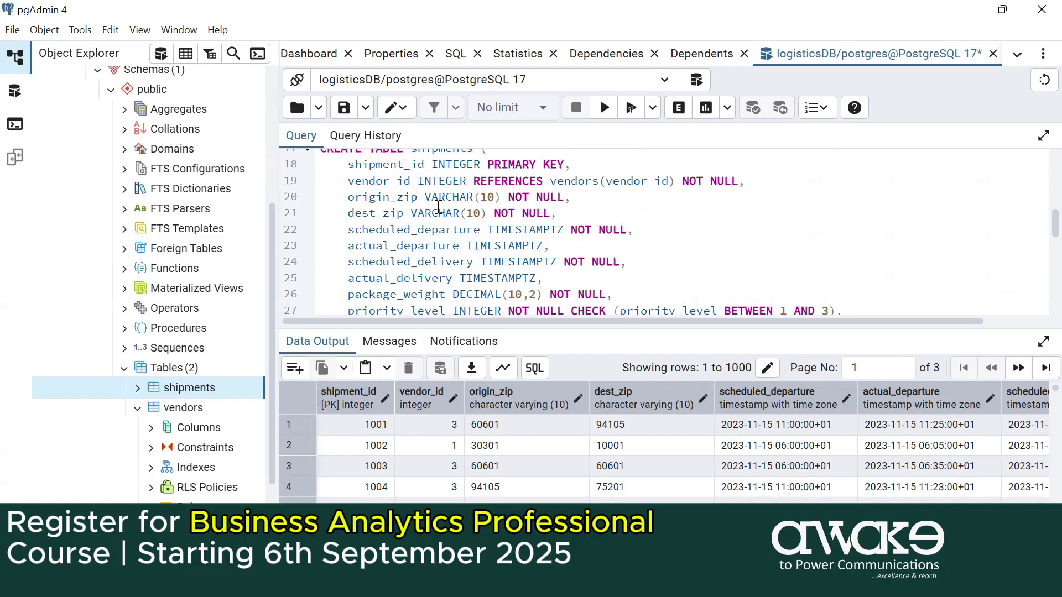
{"action": "scroll", "coordinate": [438, 206], "scroll_direction": "down", "scroll_amount": 7}
{"action": "scroll", "coordinate": [448, 221], "scroll_direction": "up", "scroll_amount": 2}
{"action": "scroll", "coordinate": [459, 237], "scroll_direction": "down", "scroll_amount": 2}
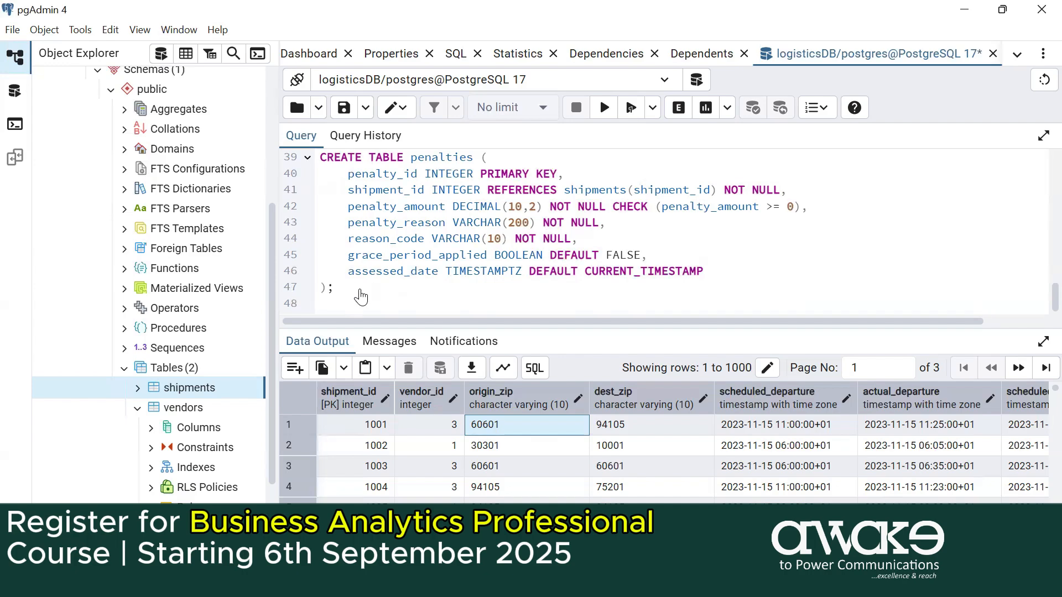
- Select the penalties CREATE TABLE statement and execute it to create the table
{"action": "left_click_drag", "start_coordinate": [360, 291], "coordinate": [306, 161]}
{"action": "scroll", "coordinate": [306, 162], "scroll_direction": "up", "scroll_amount": 2}
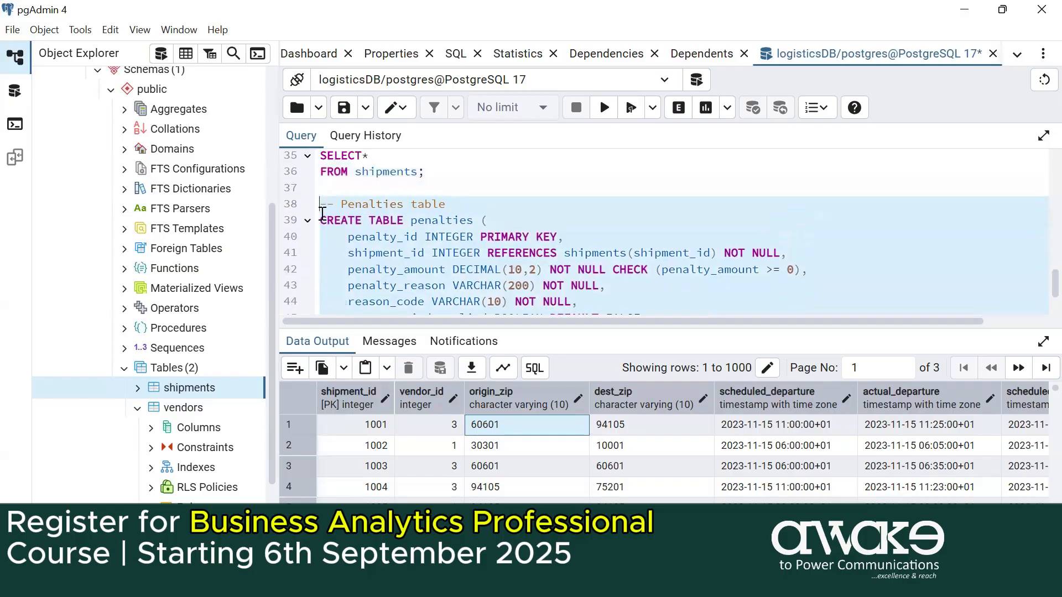
{"action": "left_click", "coordinate": [603, 105]}
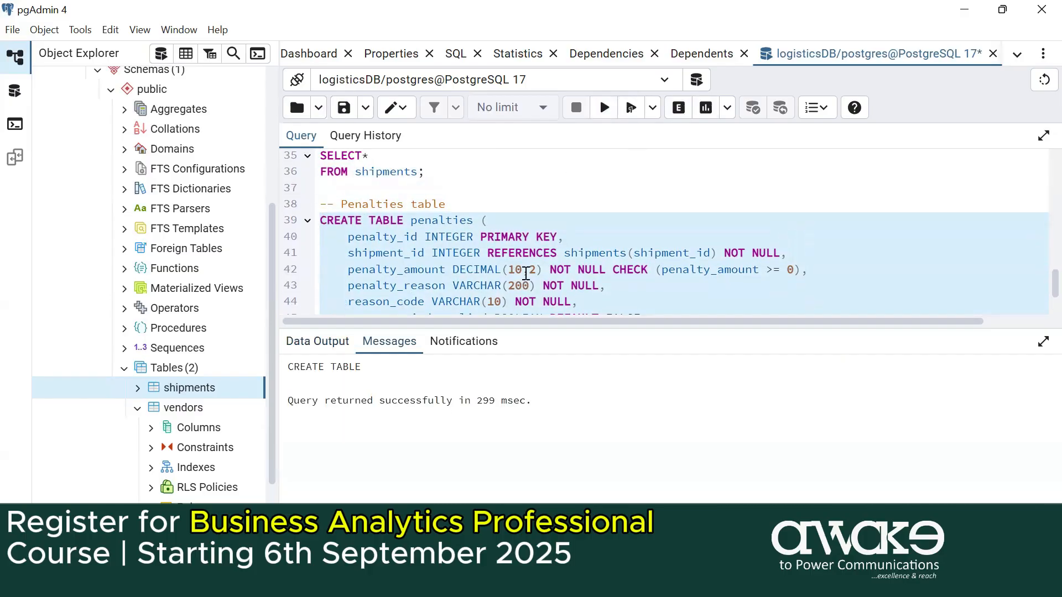
- Write a SELECT * FROM penalties query below the table definition and run it
{"action": "scroll", "coordinate": [525, 257], "scroll_direction": "down", "scroll_amount": 2}
{"action": "left_click", "coordinate": [489, 296]}
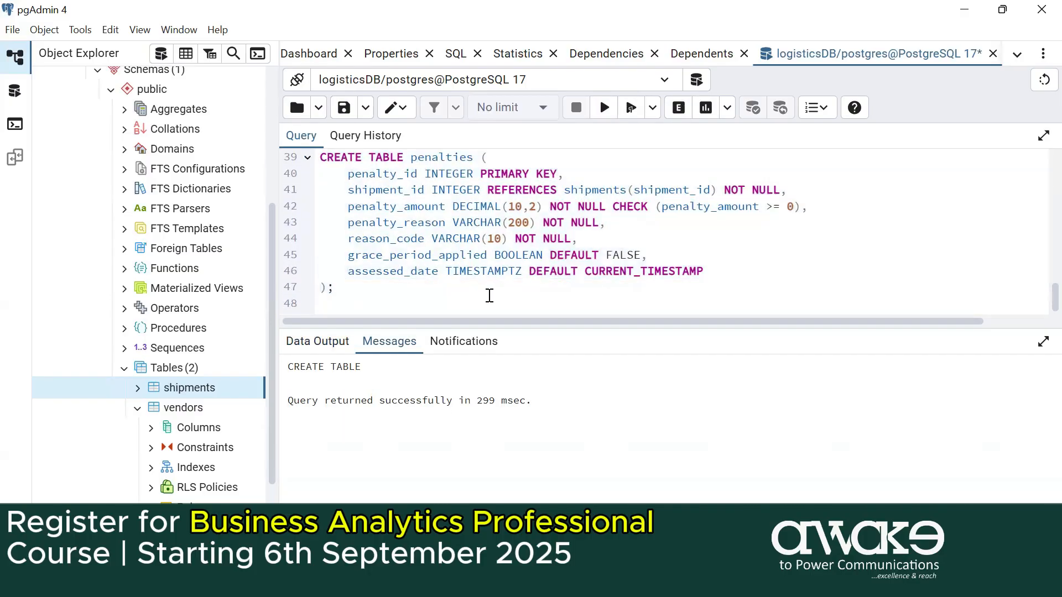
{"action": "key", "text": "Return"}
{"action": "type", "text": "SELECT"}
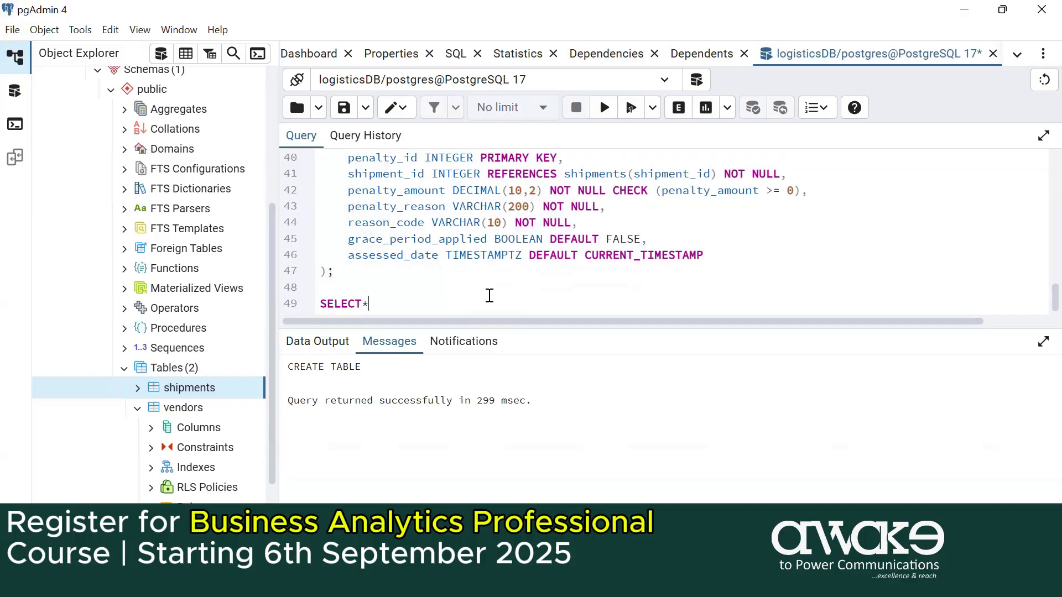
{"action": "type", "text": "*"}
{"action": "key", "text": "Return"}
{"action": "type", "text": "FROM"}
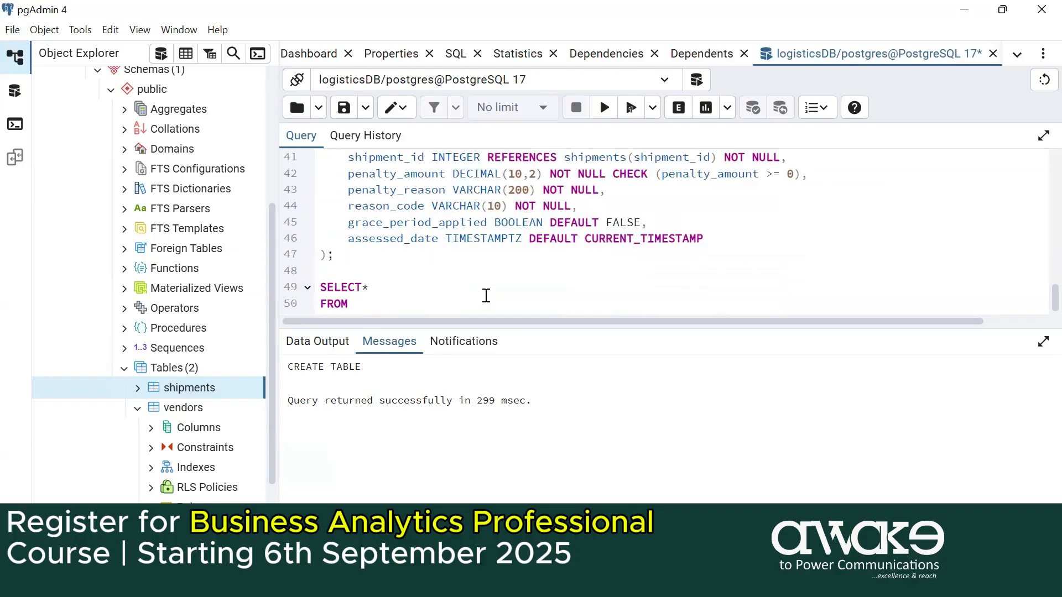
{"action": "type", "text": " penalties;"}
{"action": "key", "text": "shift+Up"}
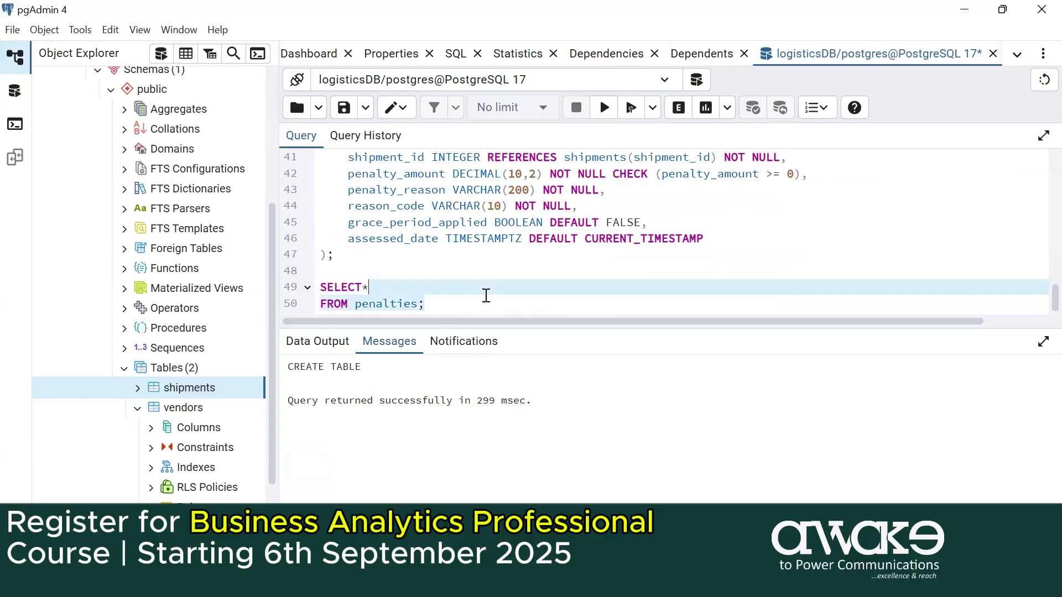
{"action": "key", "text": "shift+Left"}
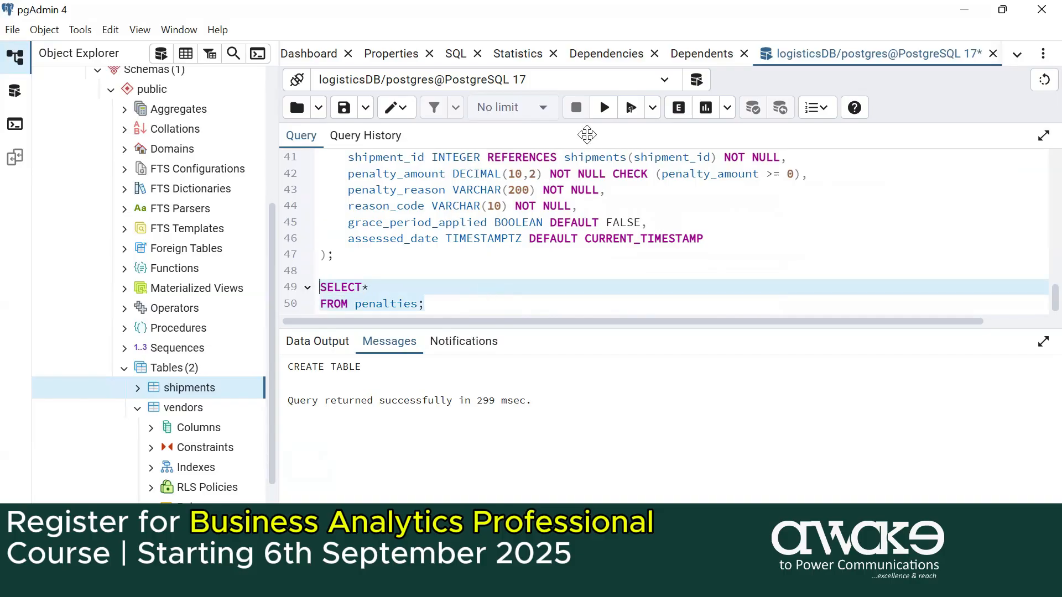
{"action": "left_click", "coordinate": [605, 107]}
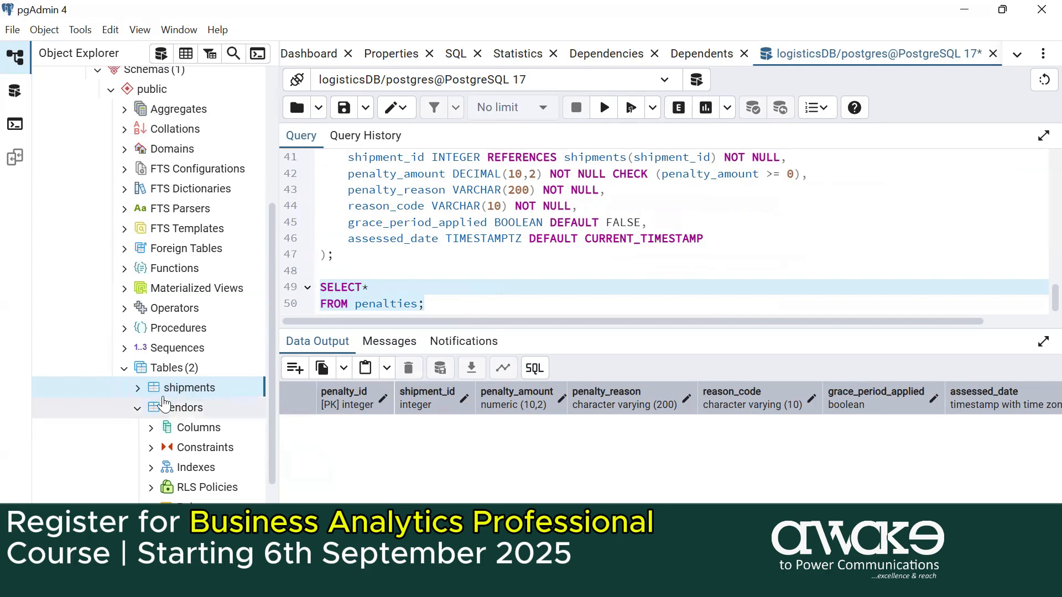
- Refresh the Tables list in the object tree
{"action": "right_click", "coordinate": [158, 367]}
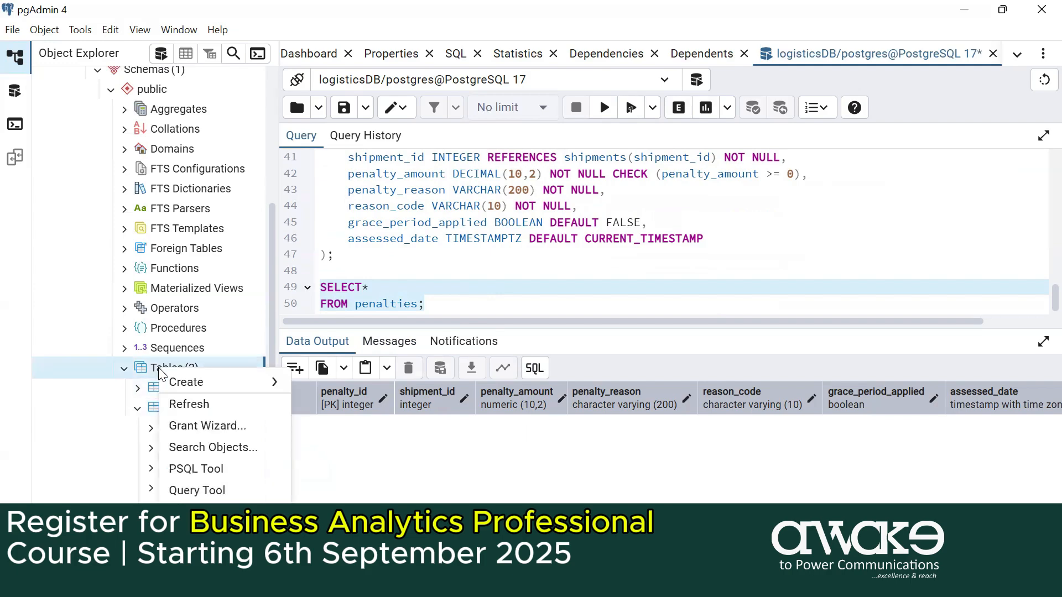
{"action": "left_click", "coordinate": [178, 404]}
{"action": "scroll", "coordinate": [173, 365], "scroll_direction": "down", "scroll_amount": 4}
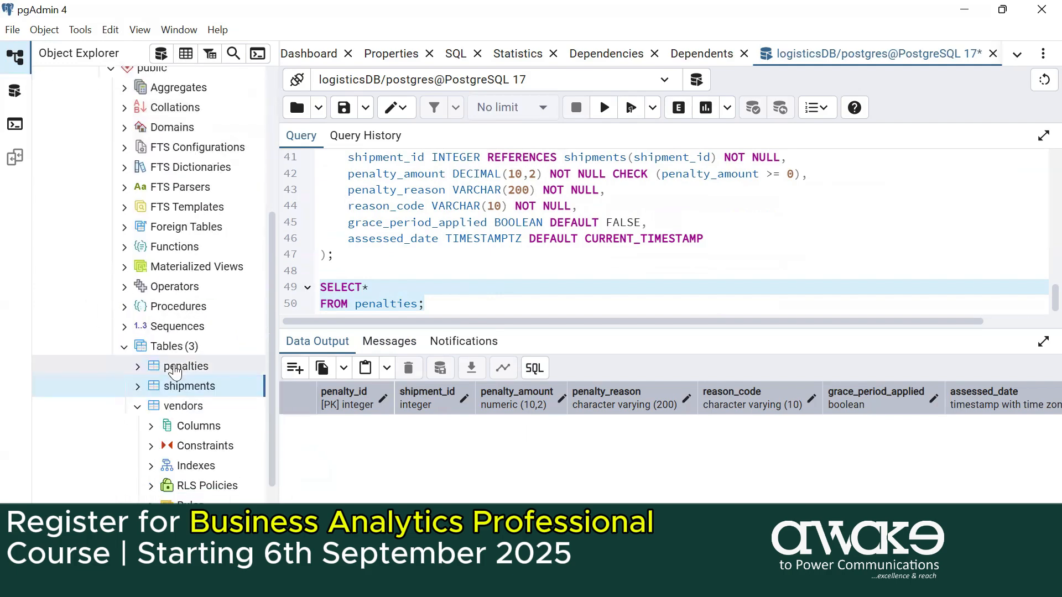
- Import penalties.csv from the Week 6 Class folder into the penalties table as CSV with a header row
{"action": "left_click", "coordinate": [183, 283]}
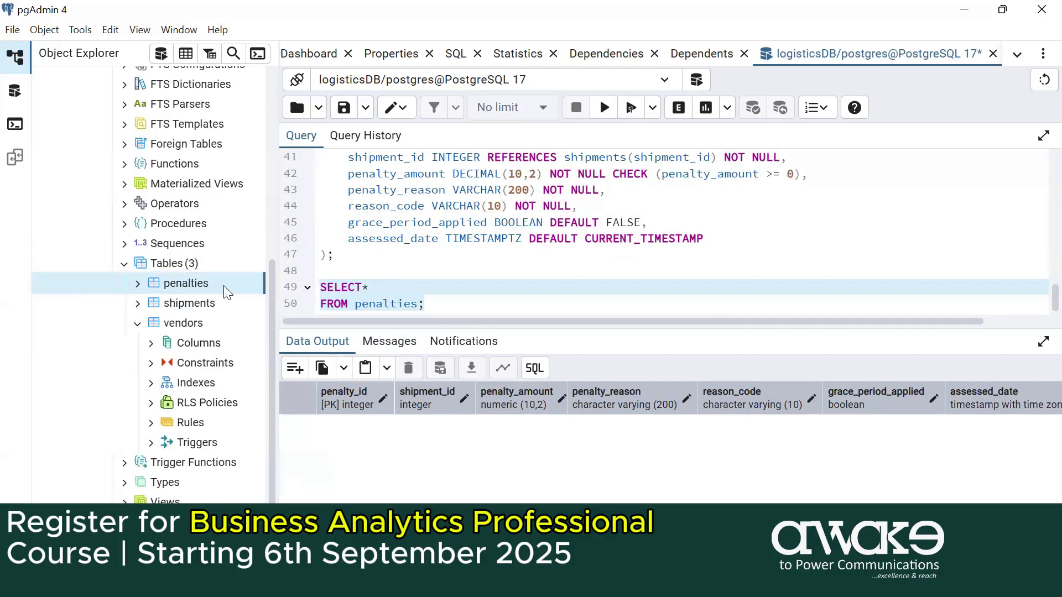
{"action": "right_click", "coordinate": [203, 289]}
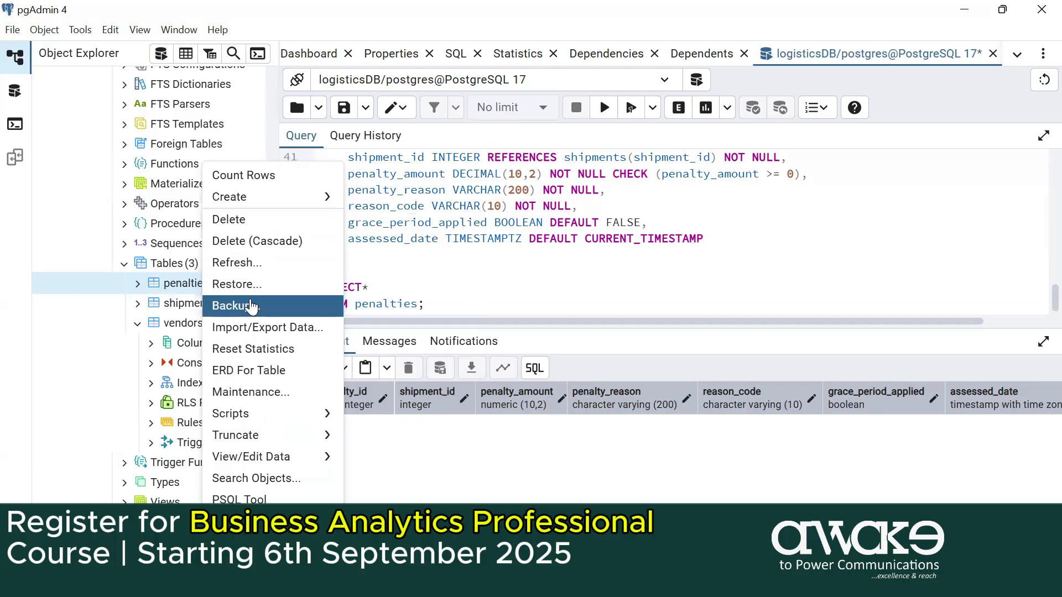
{"action": "left_click", "coordinate": [260, 328]}
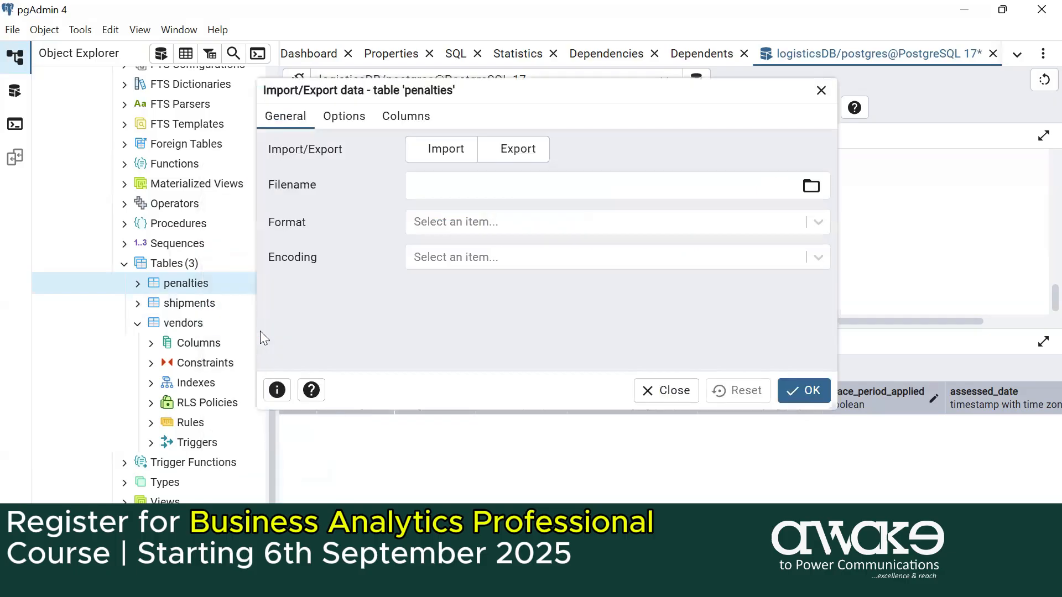
{"action": "left_click", "coordinate": [810, 191]}
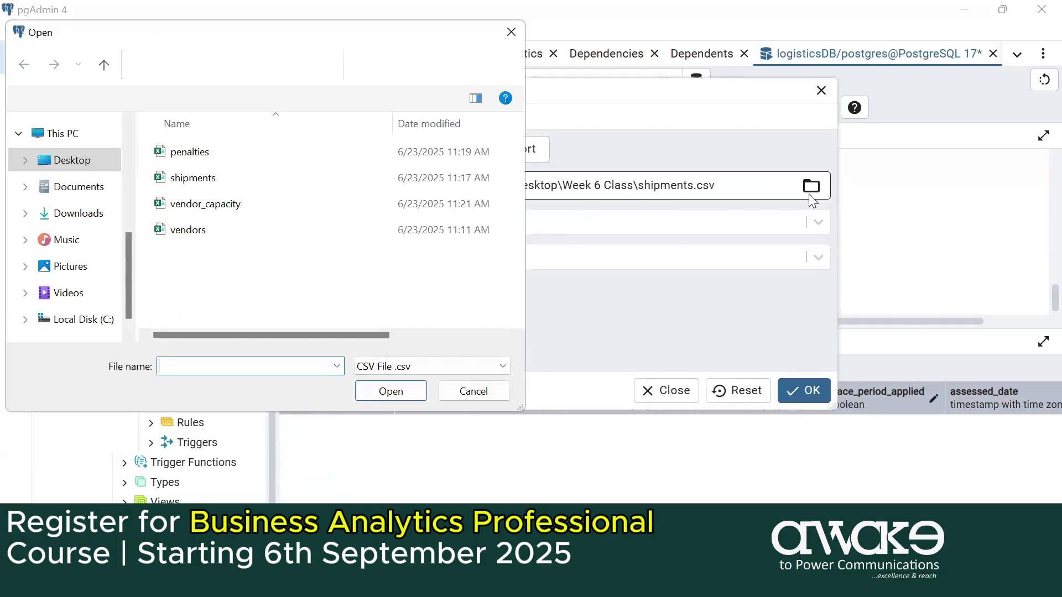
{"action": "left_click", "coordinate": [253, 158]}
{"action": "left_click", "coordinate": [392, 391]}
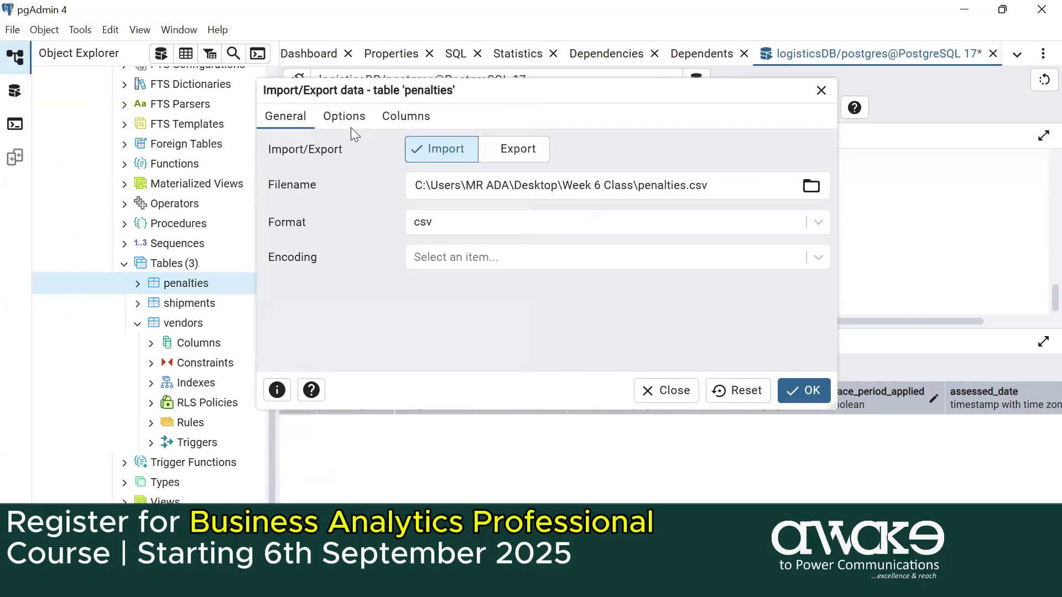
{"action": "left_click", "coordinate": [350, 127]}
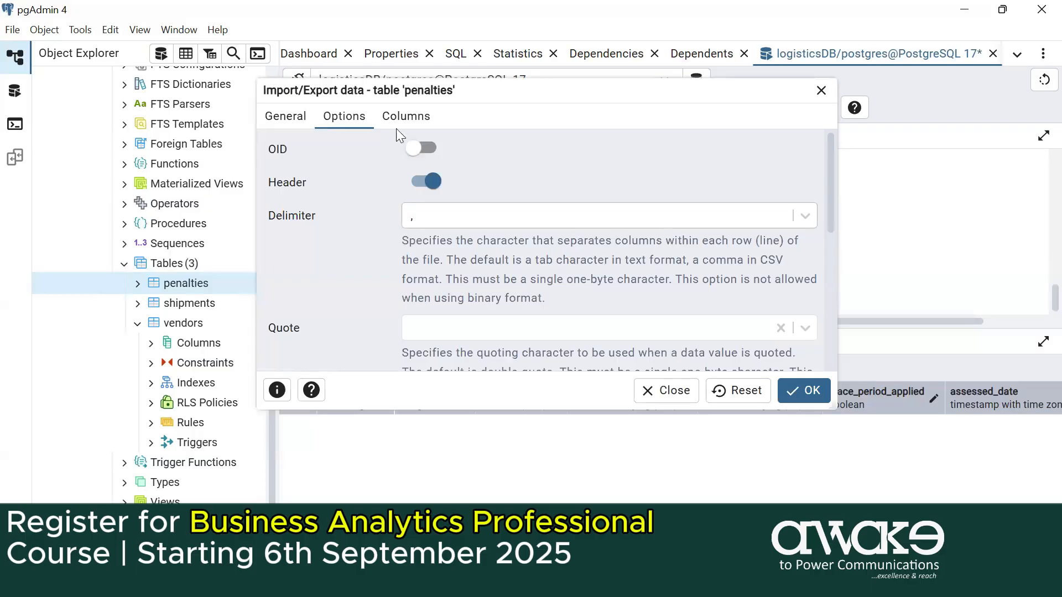
{"action": "left_click", "coordinate": [404, 117]}
{"action": "left_click", "coordinate": [344, 116]}
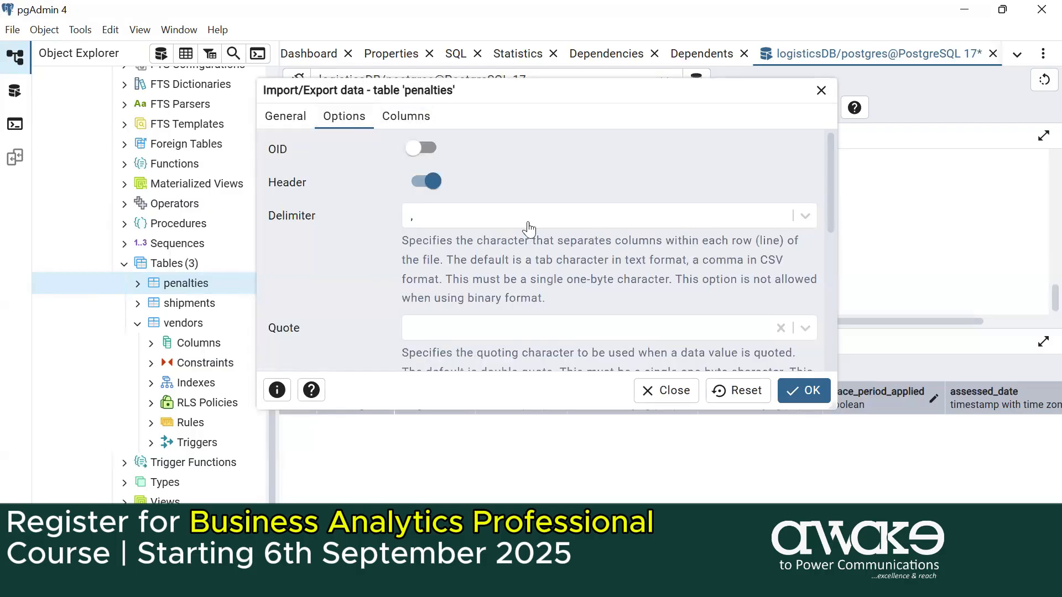
{"action": "left_click", "coordinate": [794, 391]}
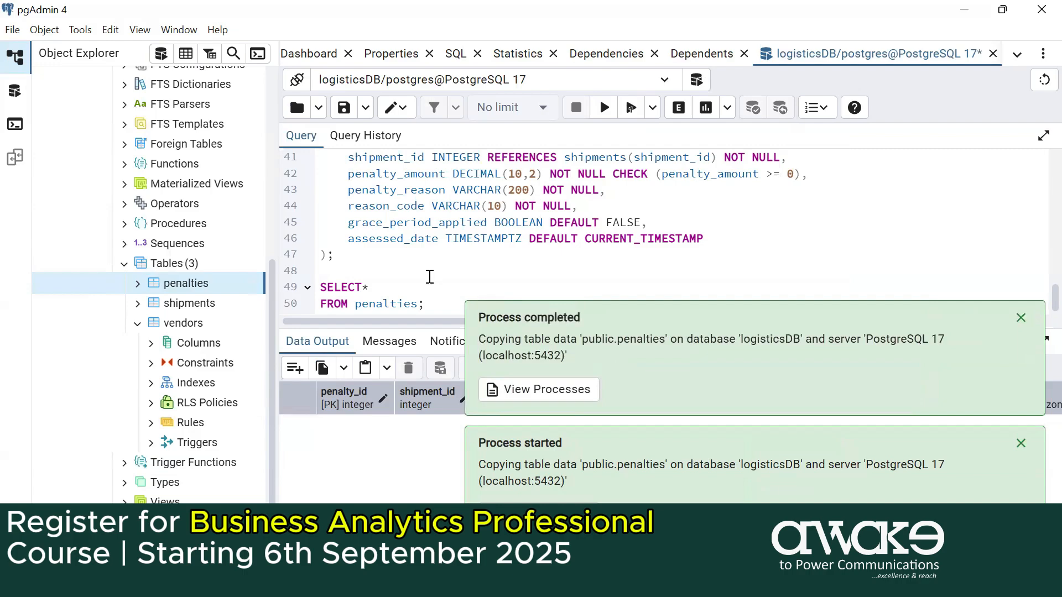
- Rerun the SELECT * FROM penalties query to view the imported rows
{"action": "left_click_drag", "start_coordinate": [435, 304], "coordinate": [323, 271]}
{"action": "left_click", "coordinate": [604, 107]}
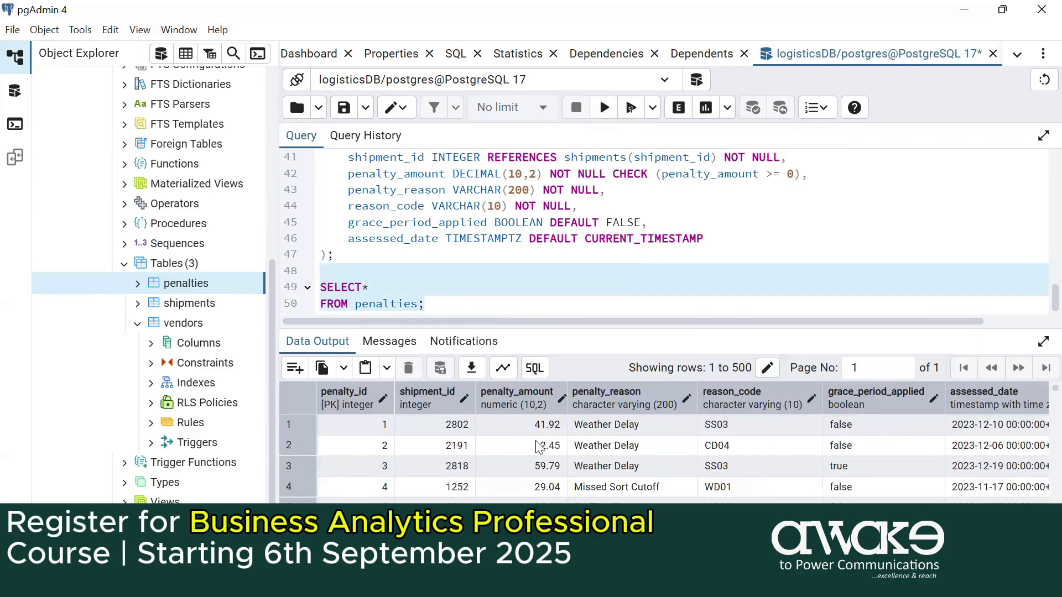
{"action": "scroll", "coordinate": [535, 442], "scroll_direction": "down", "scroll_amount": 2}
{"action": "scroll", "coordinate": [536, 442], "scroll_direction": "up", "scroll_amount": 2}
{"action": "left_click", "coordinate": [449, 304]}
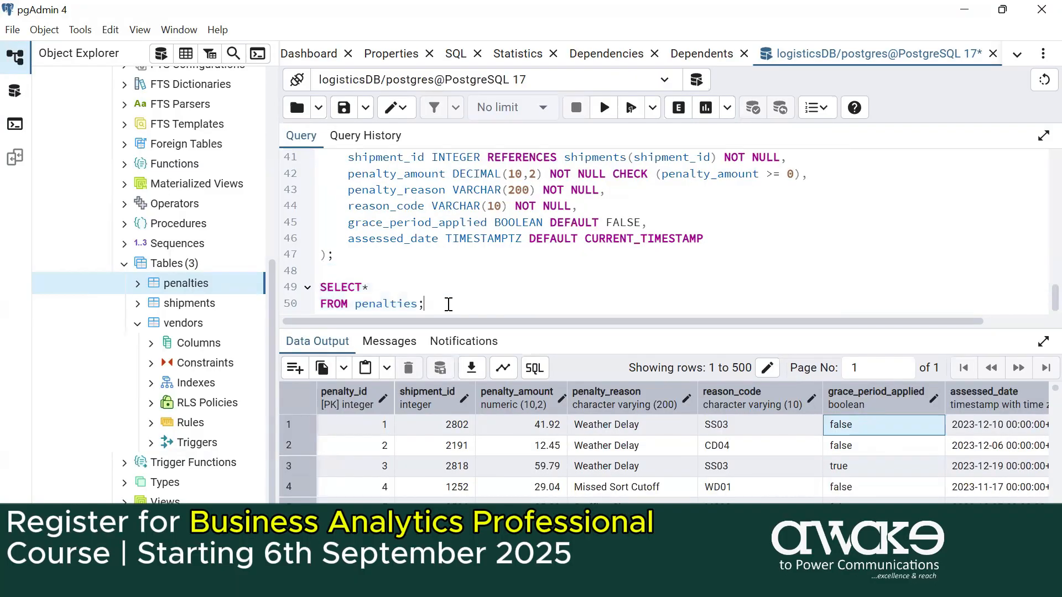
- Copy the Capacity tracking CREATE TABLE statement from the text file and paste it below the penalties query
{"action": "key", "text": "Return"}
{"action": "key", "text": "Return"}
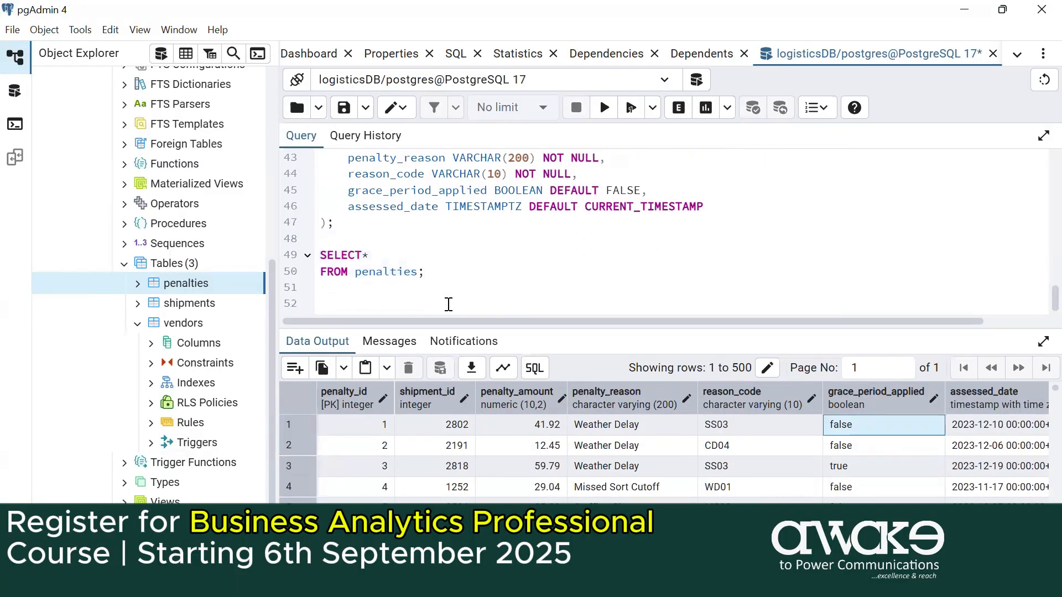
{"action": "key", "text": "alt+Tab"}
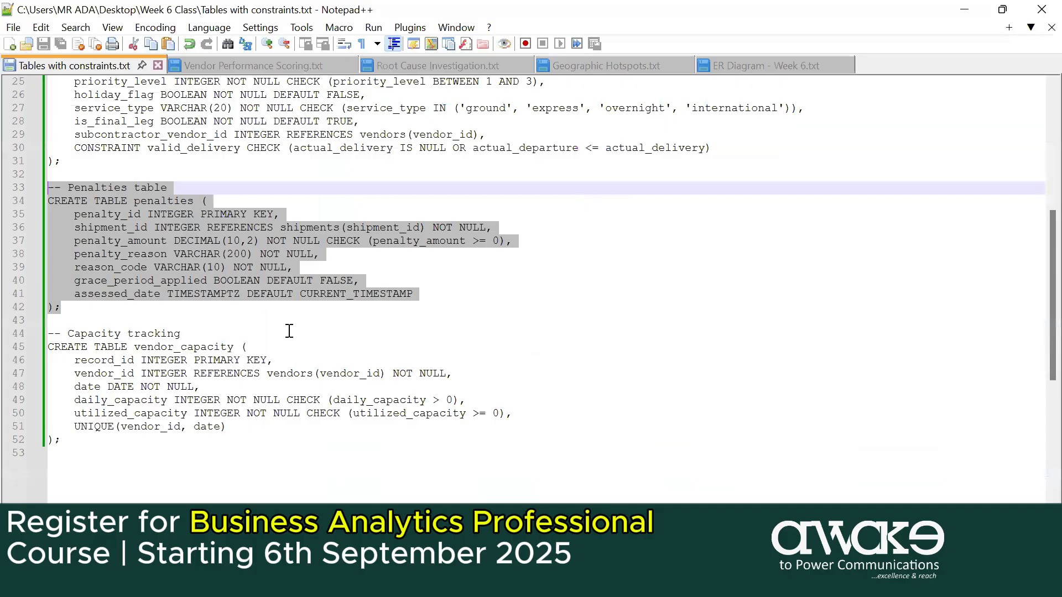
{"action": "left_click", "coordinate": [289, 331]}
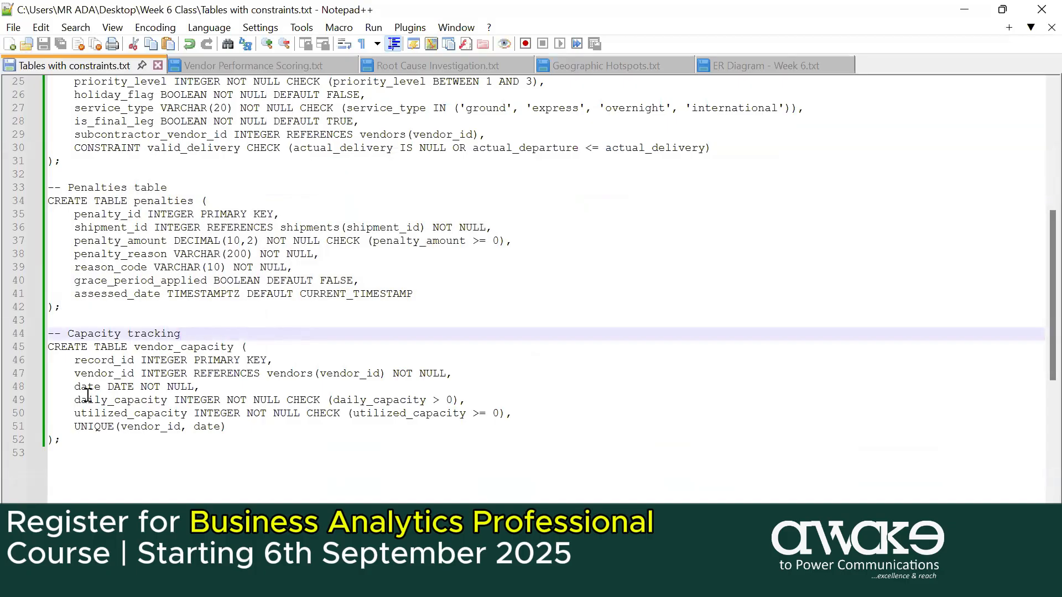
{"action": "left_click", "coordinate": [49, 337]}
{"action": "left_click", "coordinate": [75, 448], "text": "shift"}
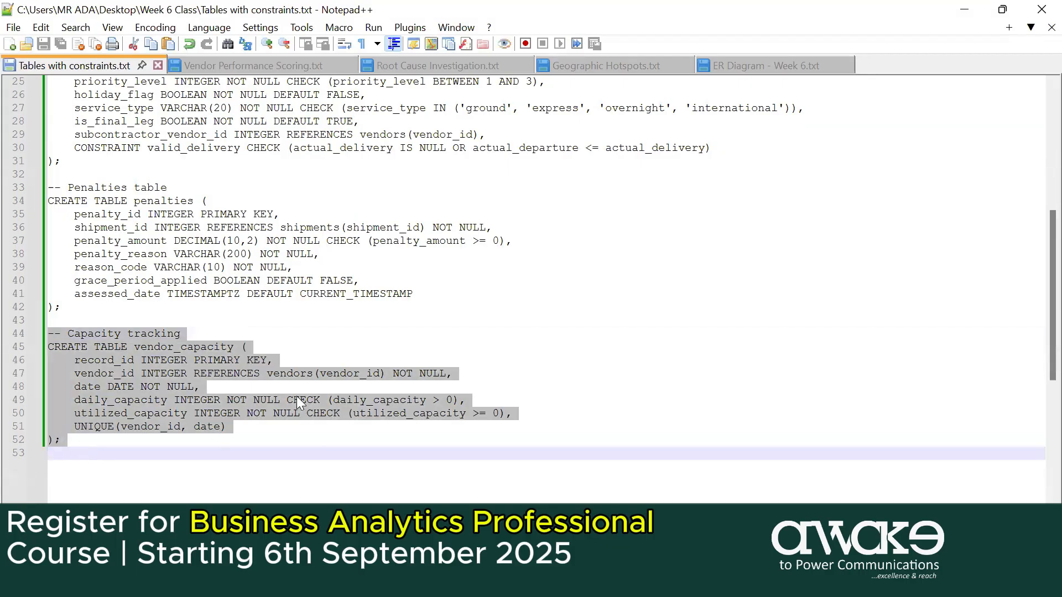
{"action": "key", "text": "ctrl+c"}
{"action": "key", "text": "alt+Tab"}
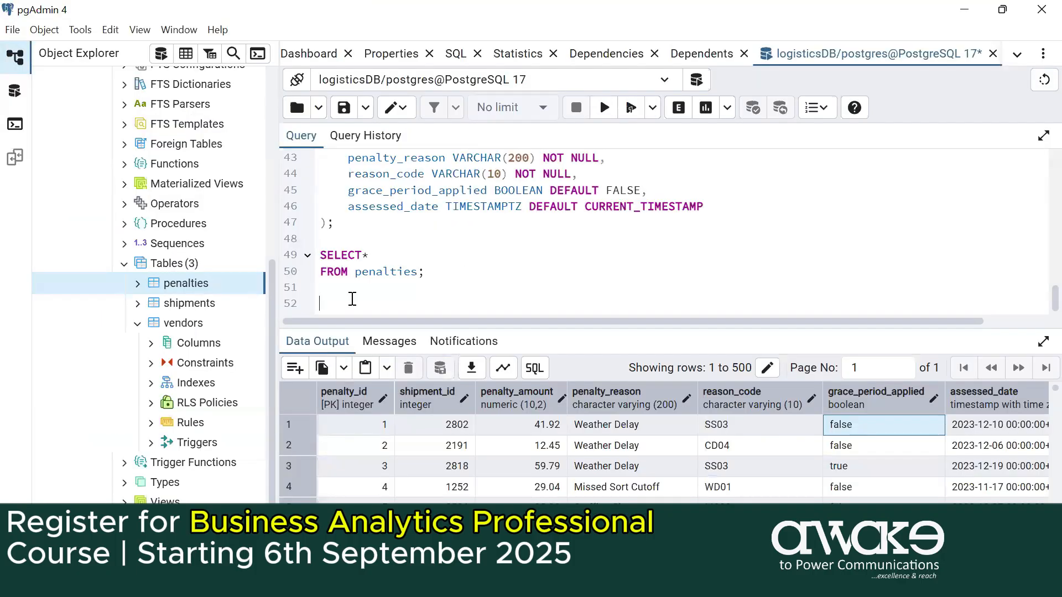
{"action": "key", "text": "ctrl+v"}
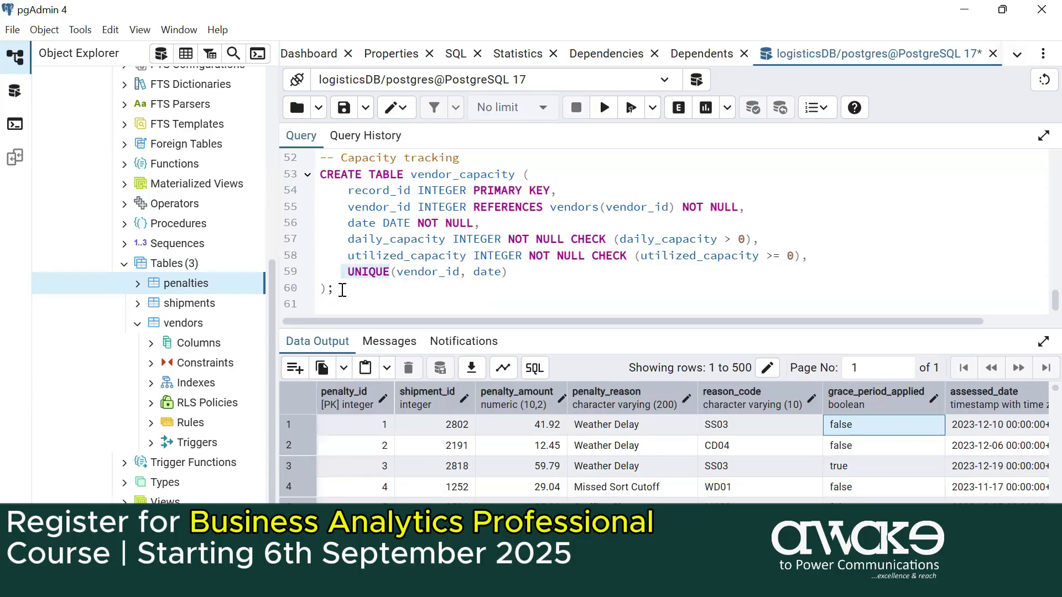
- Select the vendor_capacity CREATE TABLE statement and execute it to create the table
{"action": "left_click_drag", "start_coordinate": [333, 288], "coordinate": [309, 181]}
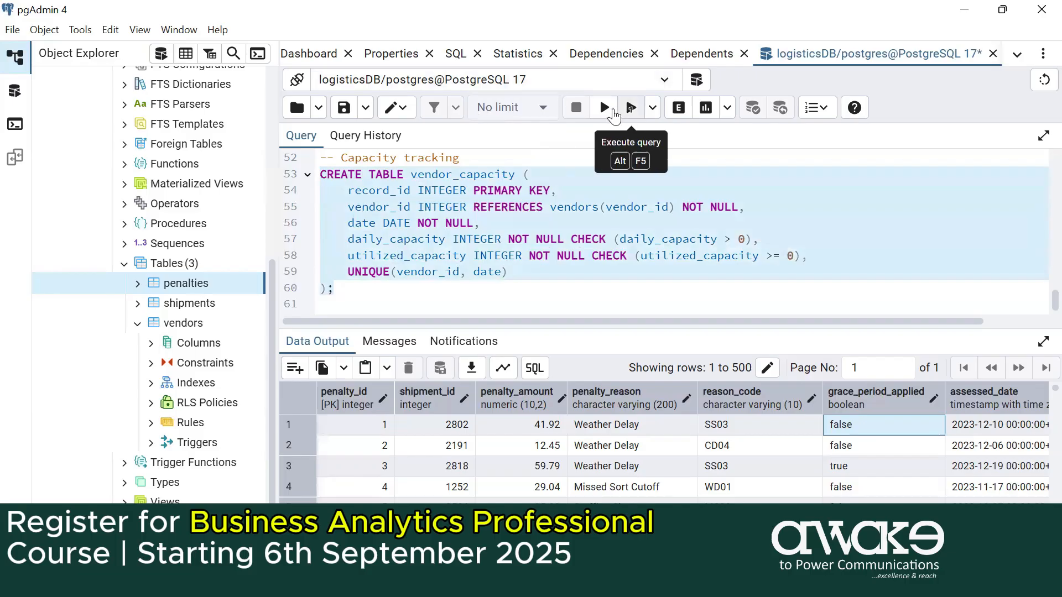
{"action": "left_click", "coordinate": [604, 107]}
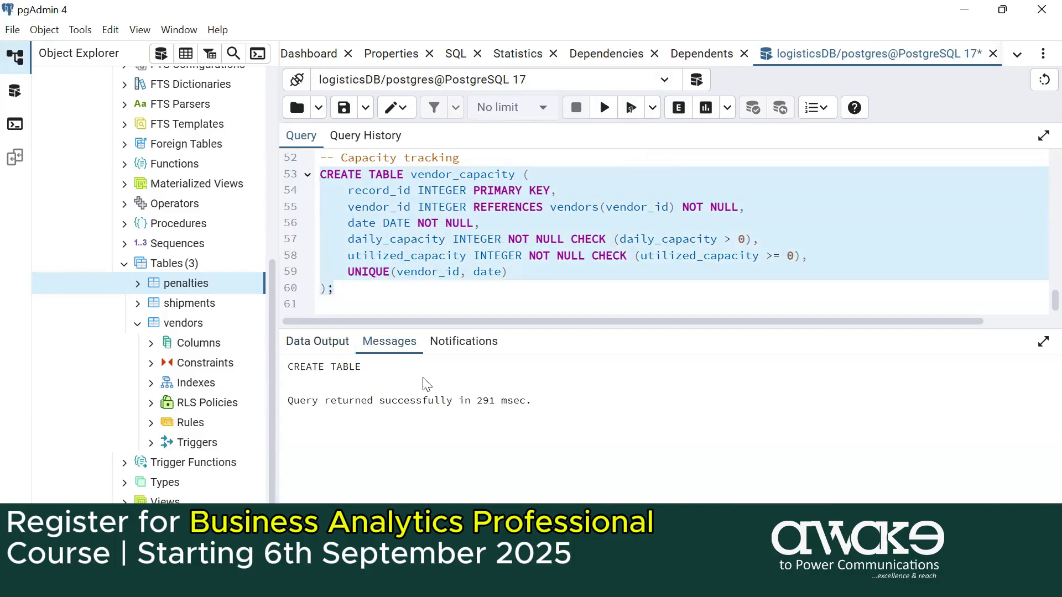
{"action": "left_click", "coordinate": [356, 299]}
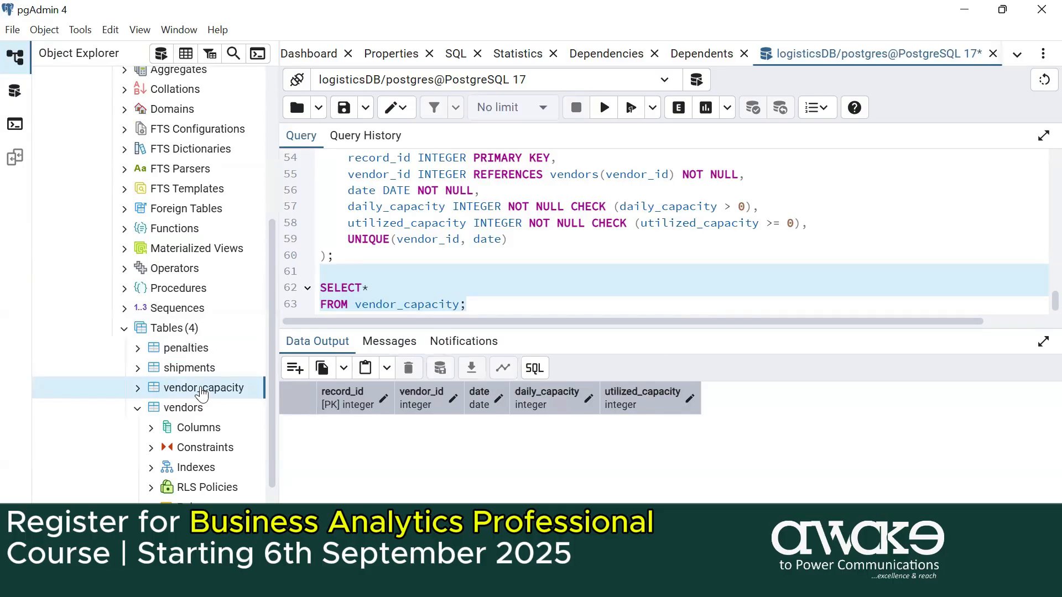
- Import vendor_capacity.csv from the Week 6 Class folder into the vendor_capacity table with a header row
{"action": "right_click", "coordinate": [202, 394]}
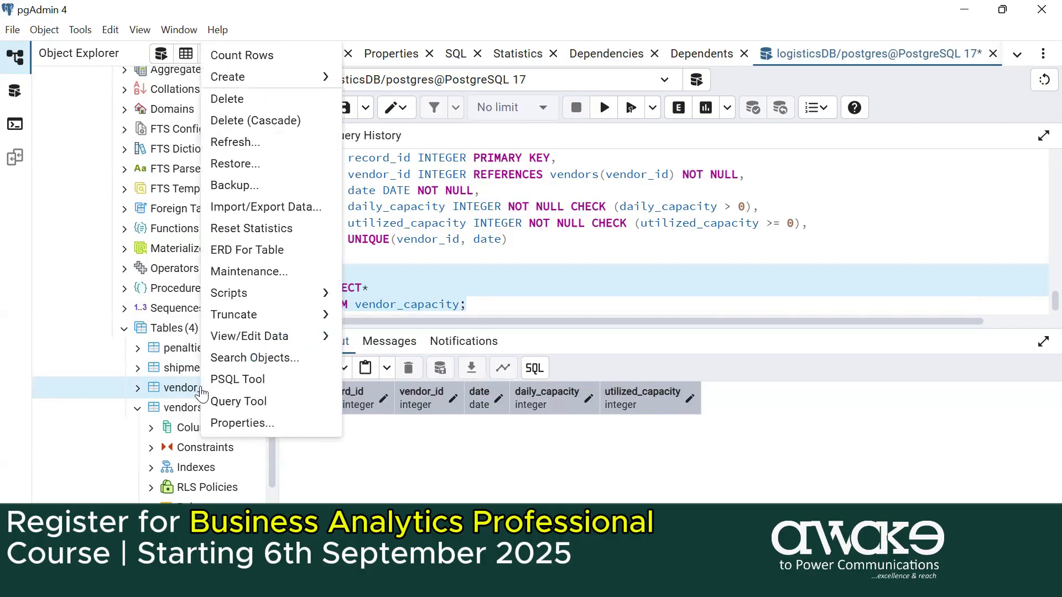
{"action": "left_click", "coordinate": [236, 207]}
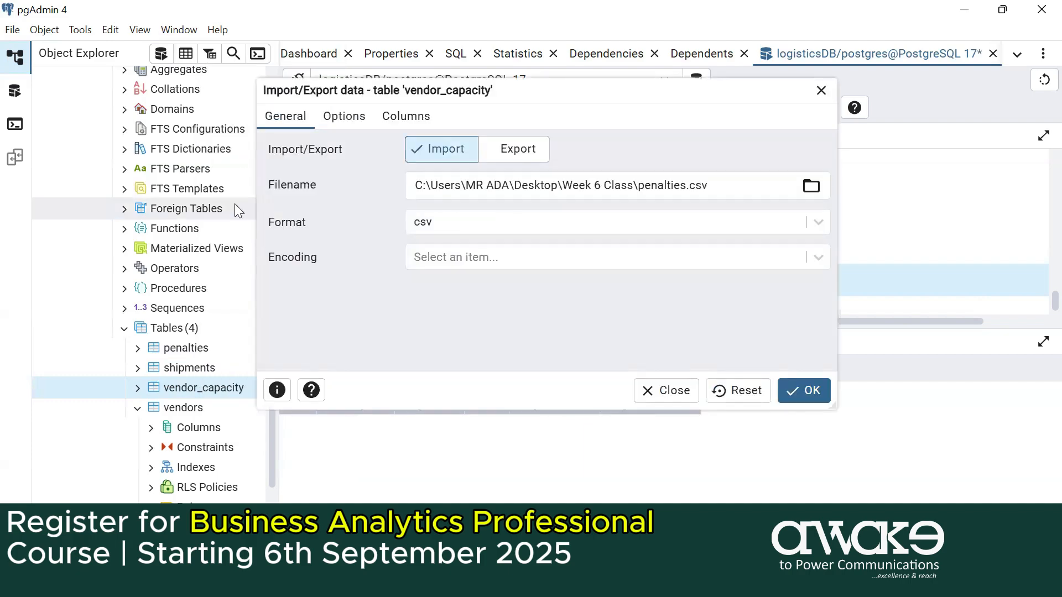
{"action": "left_click", "coordinate": [811, 188]}
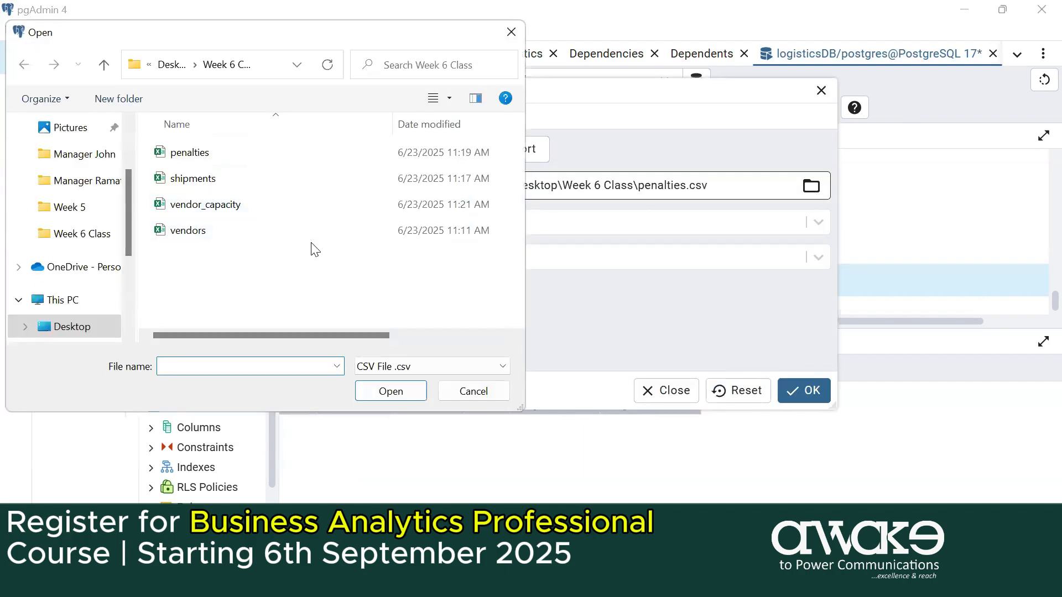
{"action": "left_click", "coordinate": [198, 209]}
{"action": "left_click", "coordinate": [392, 391]}
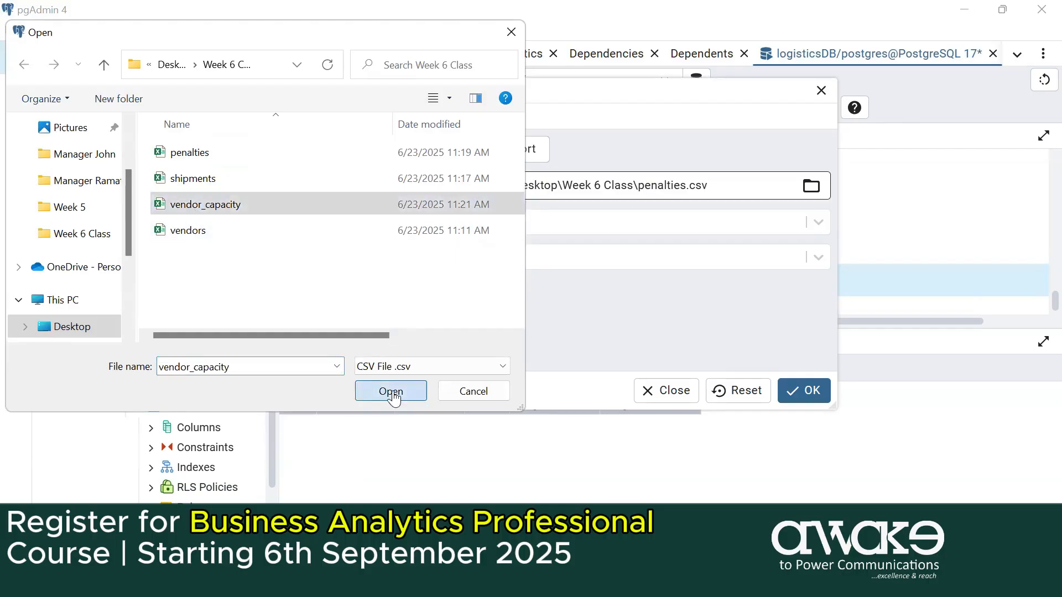
{"action": "left_click", "coordinate": [354, 119]}
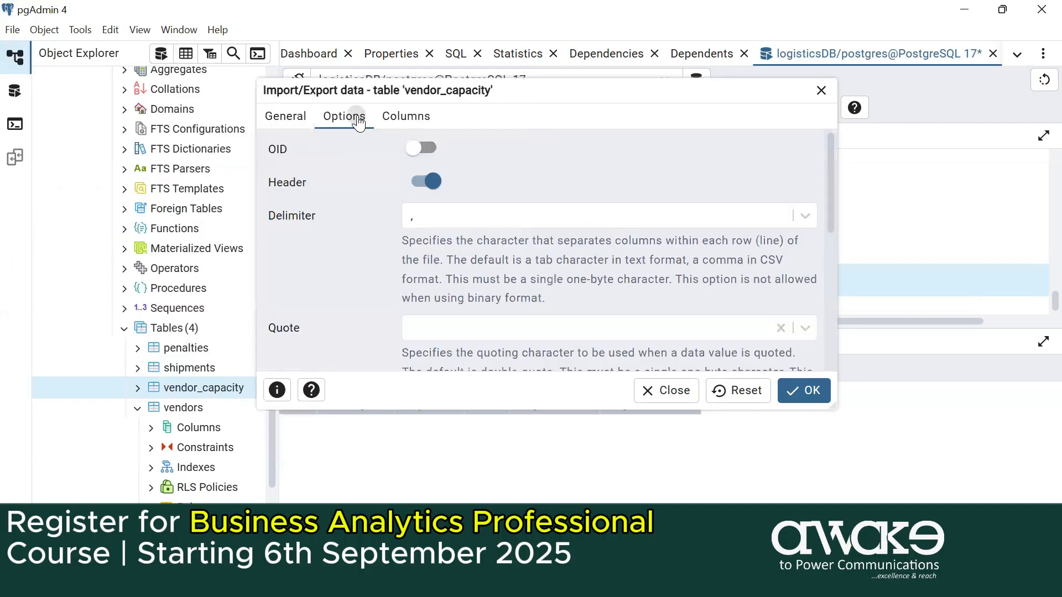
{"action": "scroll", "coordinate": [520, 243], "scroll_direction": "down", "scroll_amount": 5}
{"action": "scroll", "coordinate": [523, 244], "scroll_direction": "up", "scroll_amount": 5}
{"action": "left_click", "coordinate": [801, 388]}
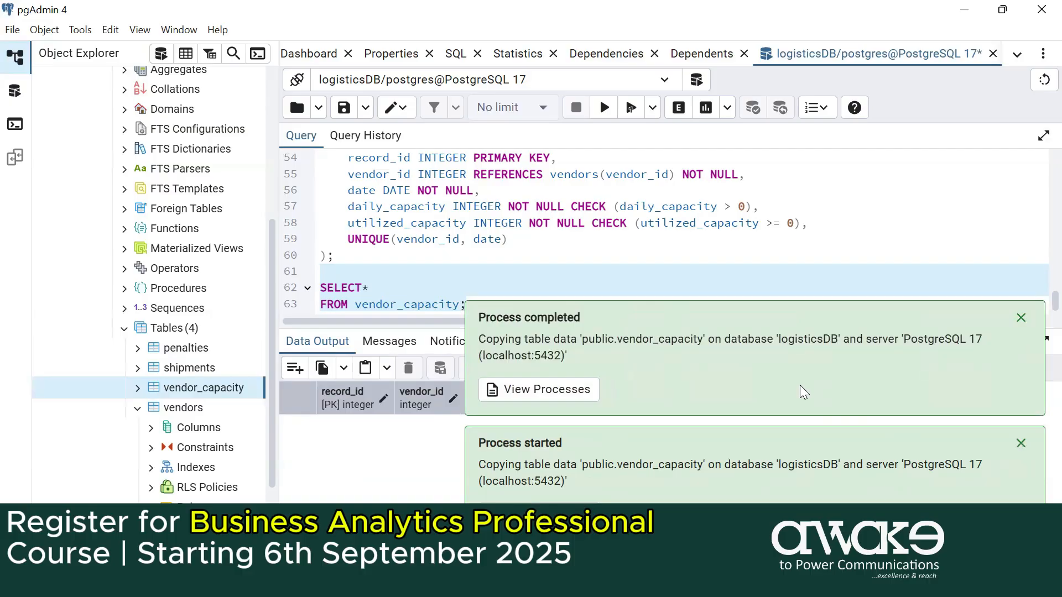
- Select the SELECT * FROM vendor_capacity query, run it, and scroll through the imported rows
{"action": "left_click", "coordinate": [427, 296]}
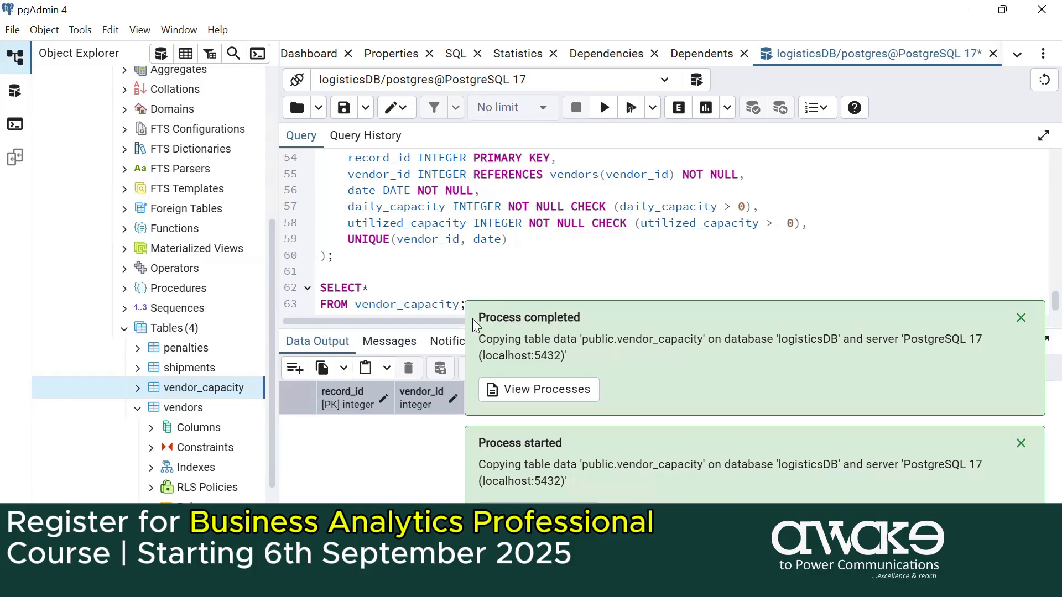
{"action": "left_click", "coordinate": [460, 304]}
{"action": "left_click_drag", "start_coordinate": [421, 302], "coordinate": [320, 287]}
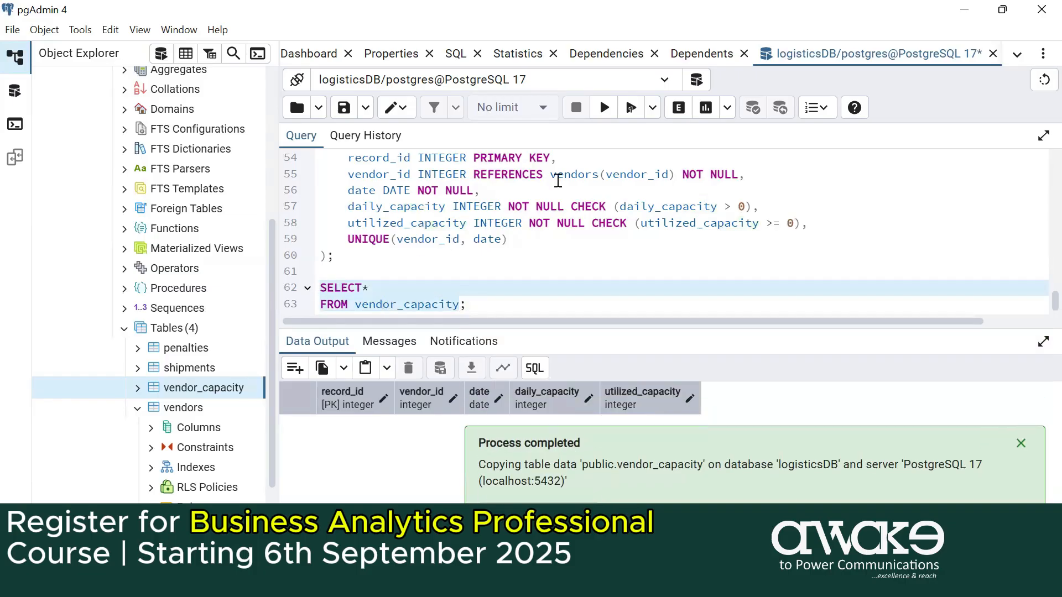
{"action": "left_click", "coordinate": [604, 107]}
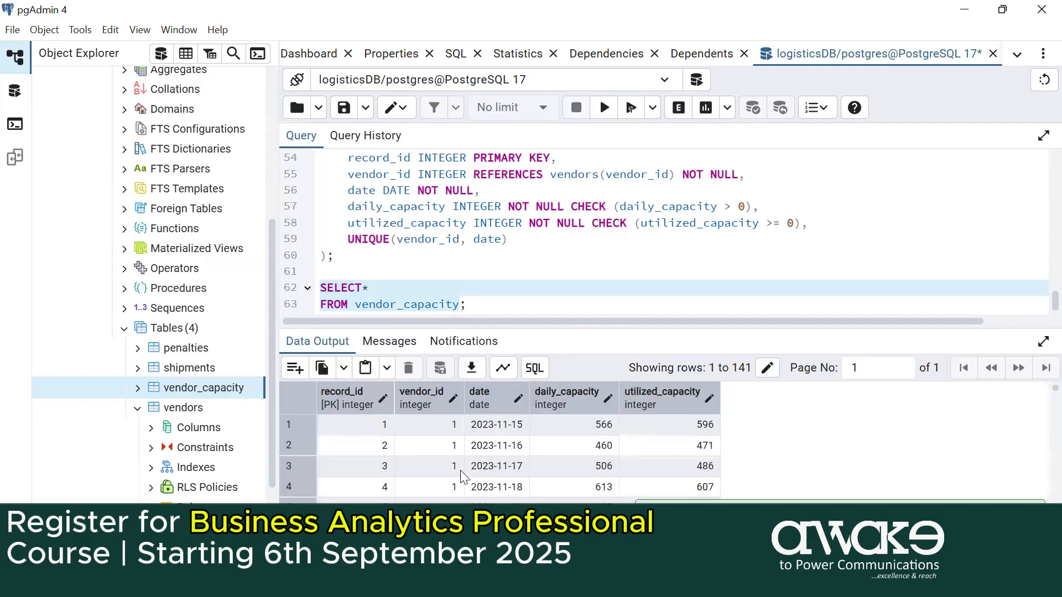
{"action": "scroll", "coordinate": [486, 475], "scroll_direction": "down", "scroll_amount": 8}
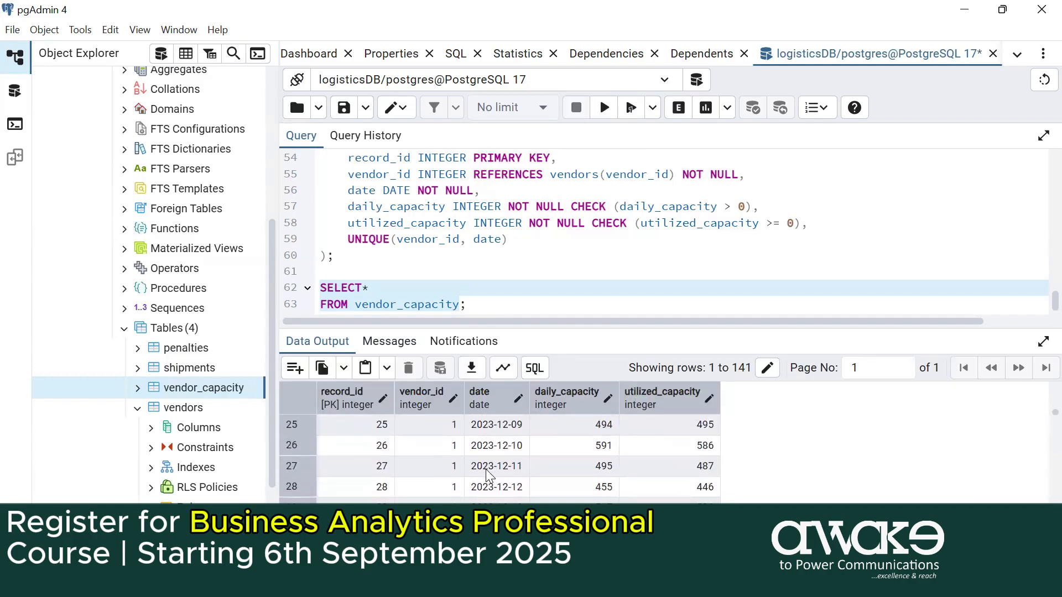
{"action": "scroll", "coordinate": [487, 475], "scroll_direction": "up", "scroll_amount": 8}
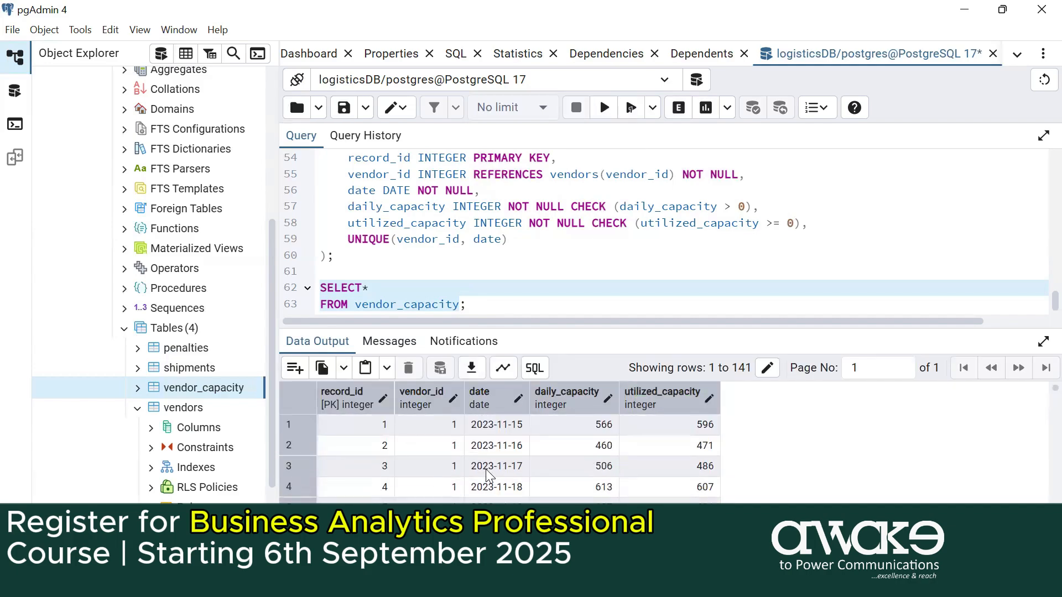
{"action": "scroll", "coordinate": [488, 475], "scroll_direction": "down", "scroll_amount": 5}
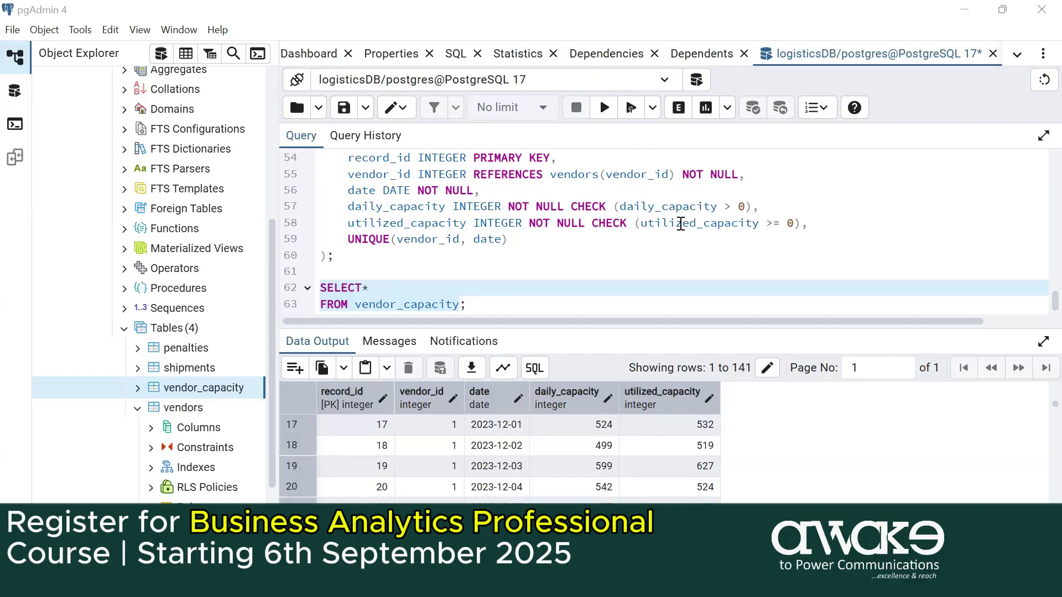
{"action": "scroll", "coordinate": [679, 228], "scroll_direction": "up", "scroll_amount": 6}
{"action": "scroll", "coordinate": [679, 228], "scroll_direction": "up", "scroll_amount": 5}
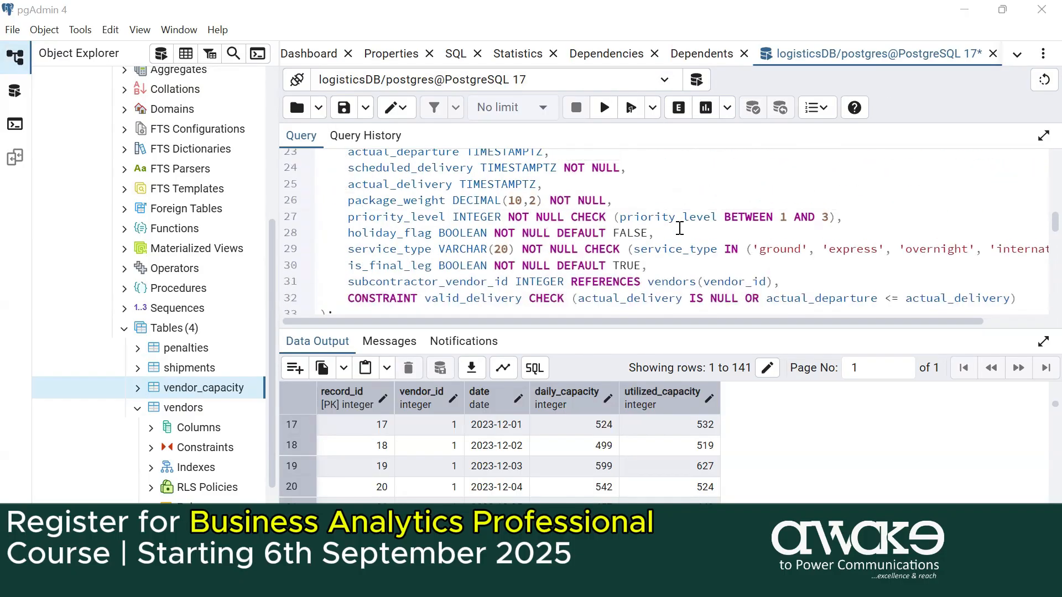
{"action": "scroll", "coordinate": [679, 228], "scroll_direction": "up", "scroll_amount": 5}
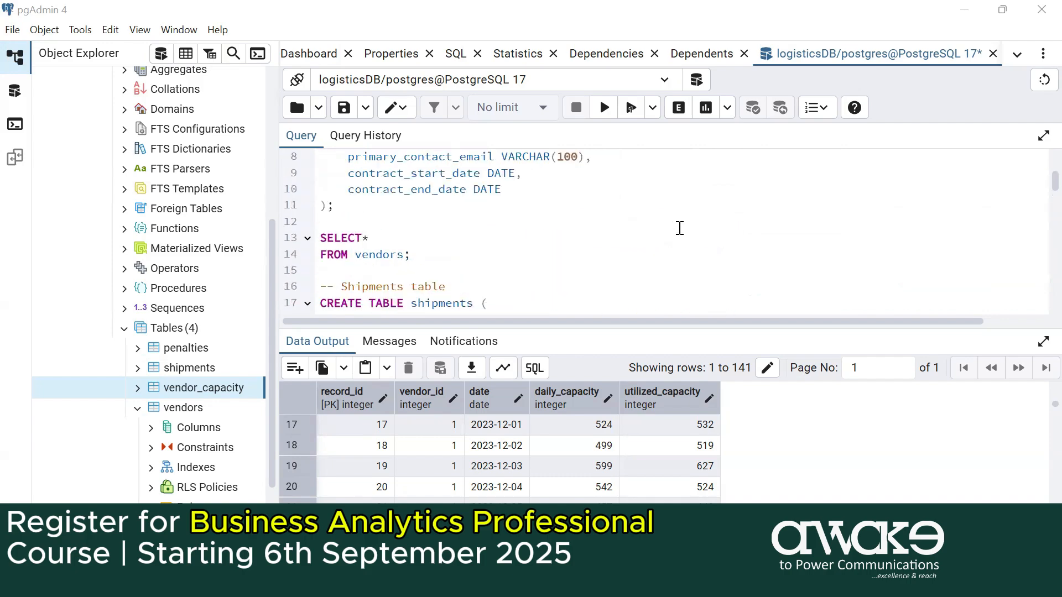
{"action": "scroll", "coordinate": [680, 228], "scroll_direction": "up", "scroll_amount": 3}
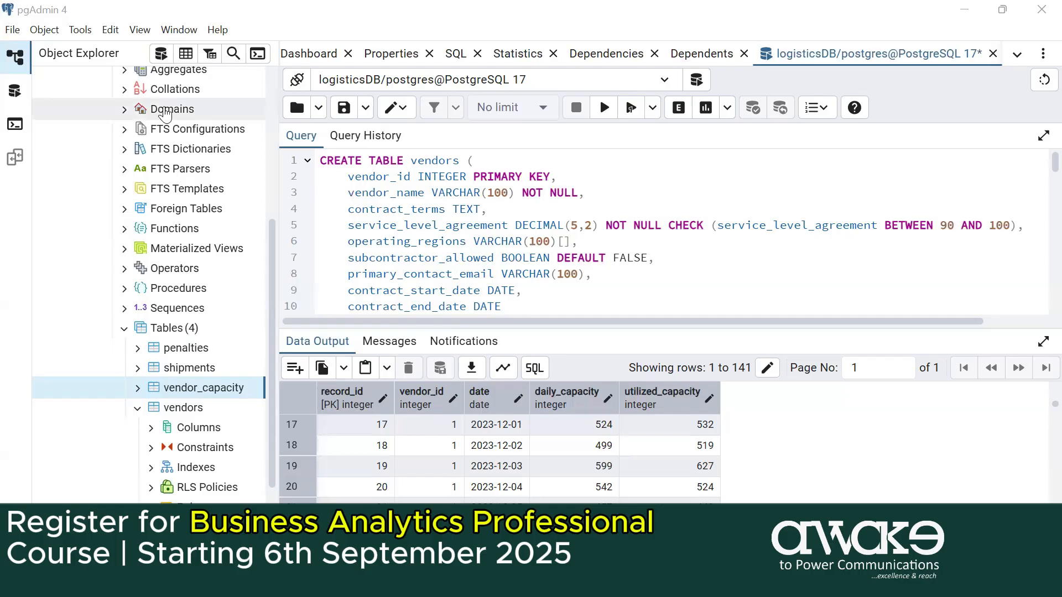
{"action": "left_click", "coordinate": [82, 31]}
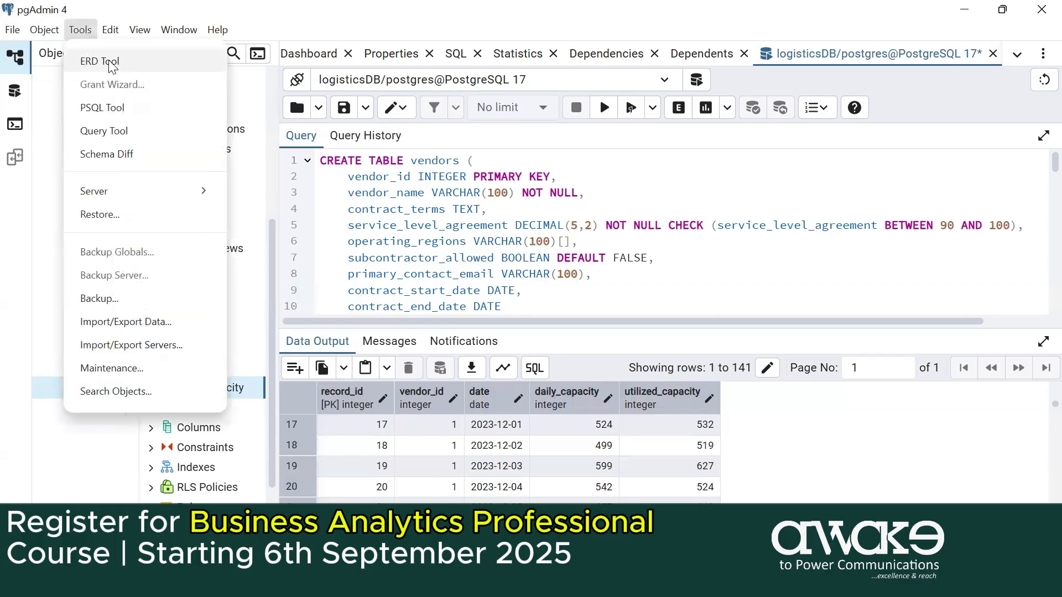
{"action": "left_click", "coordinate": [109, 67]}
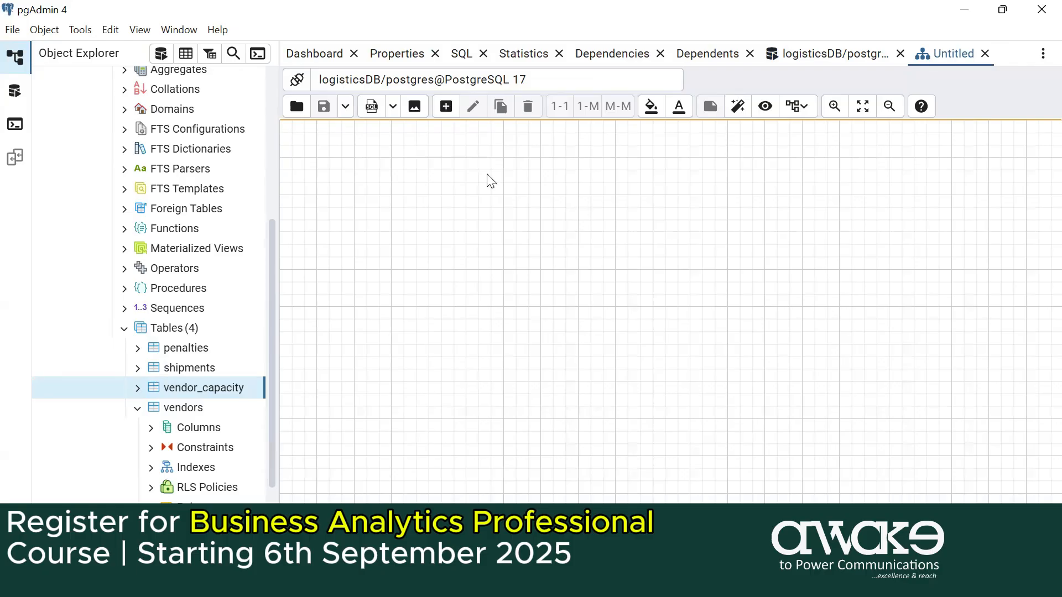
{"action": "left_click", "coordinate": [446, 108]}
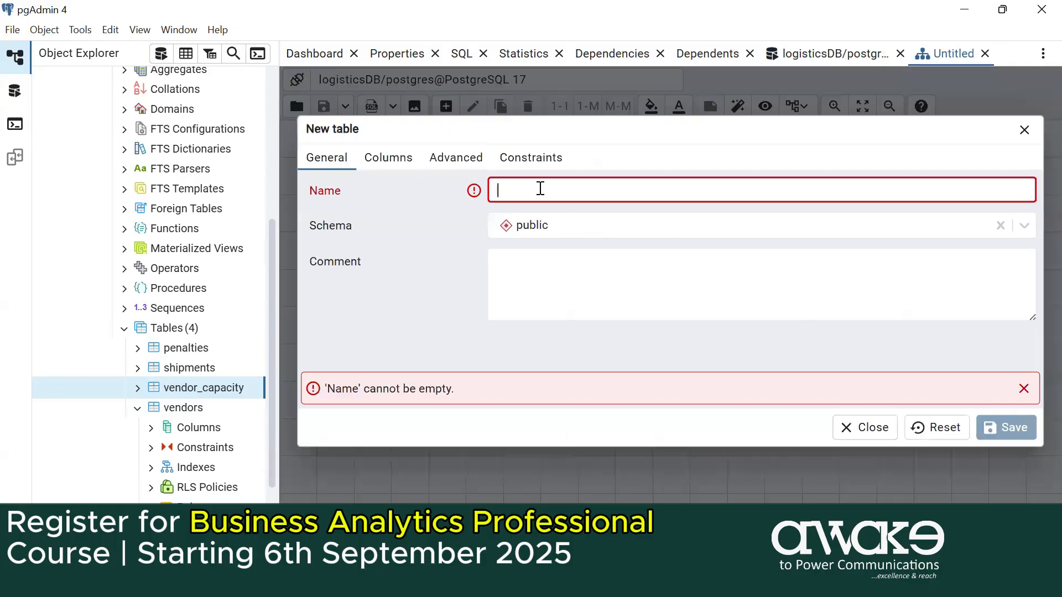
{"action": "left_click", "coordinate": [1024, 130]}
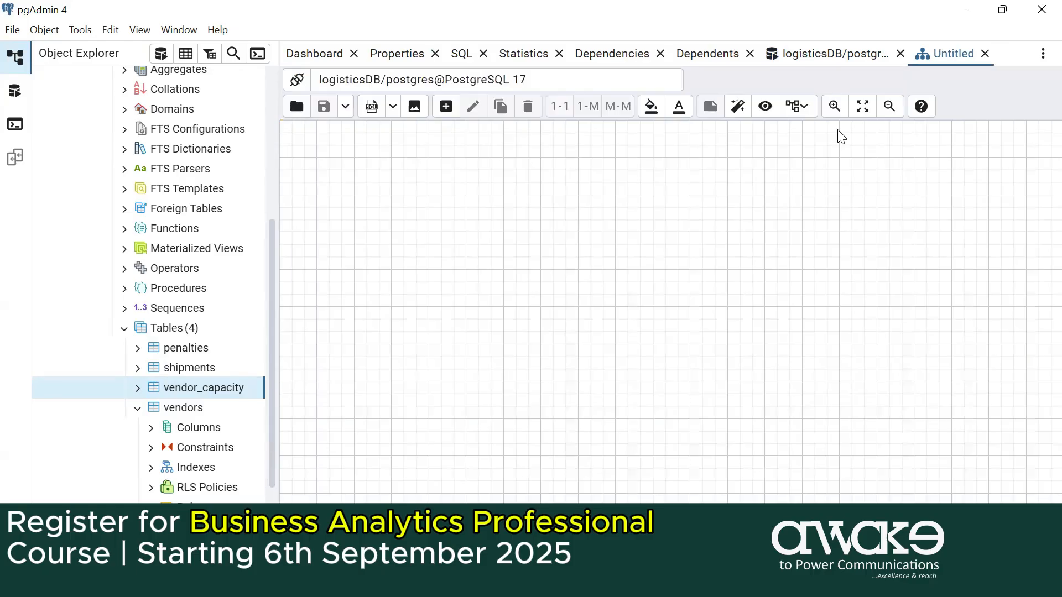
{"action": "left_click", "coordinate": [447, 108]}
{"action": "left_click", "coordinate": [387, 158]}
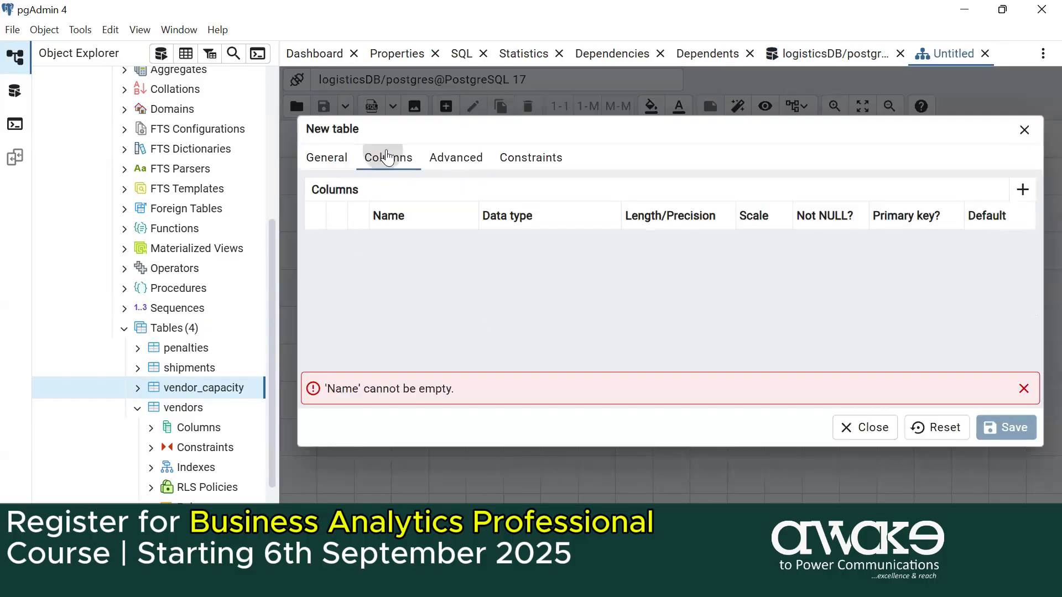
{"action": "left_click", "coordinate": [1020, 191]}
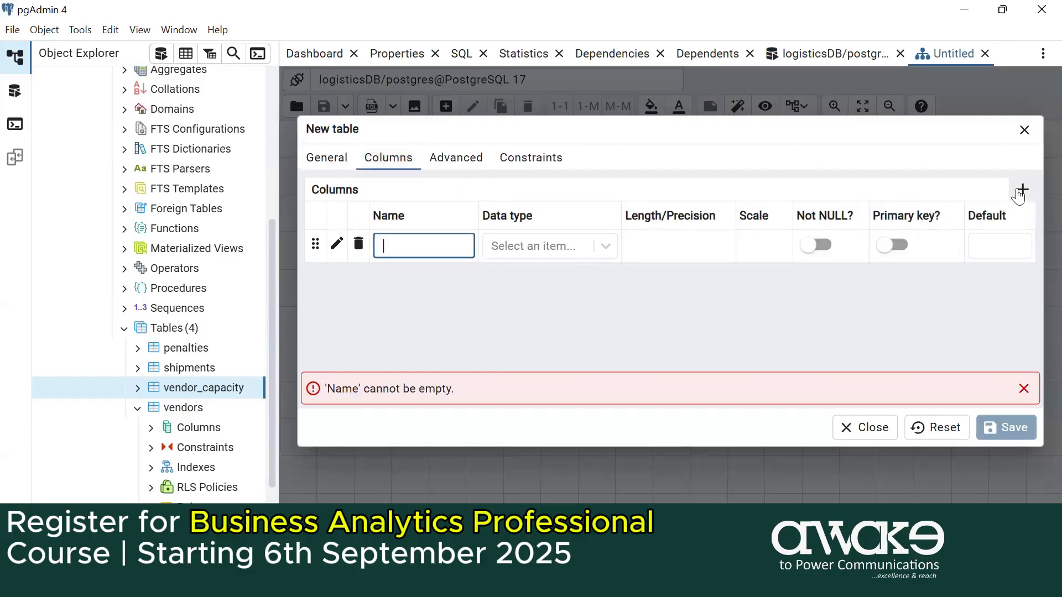
{"action": "left_click", "coordinate": [1021, 191]}
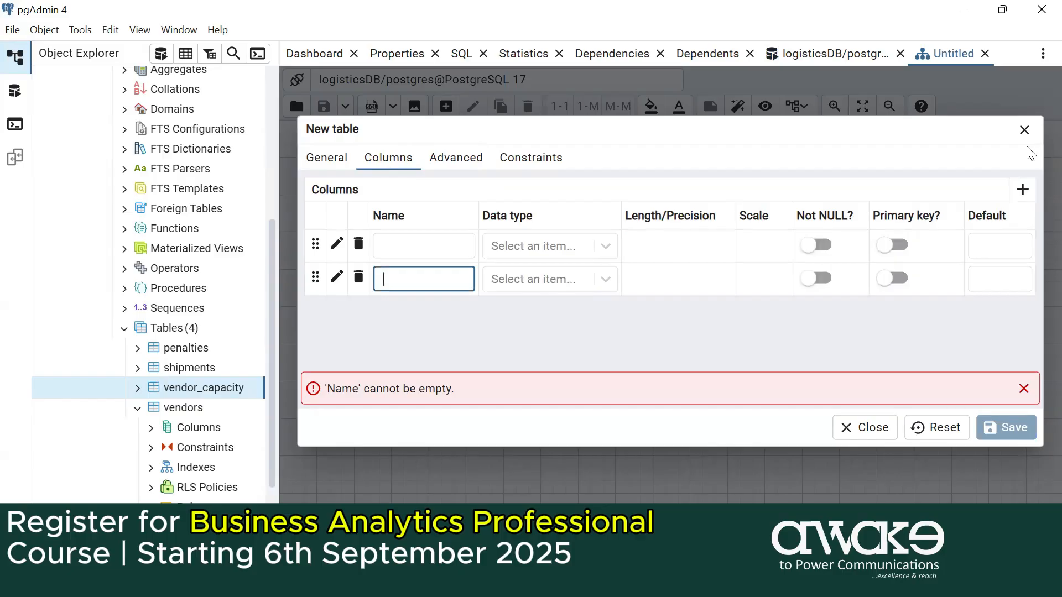
{"action": "left_click", "coordinate": [1024, 130]}
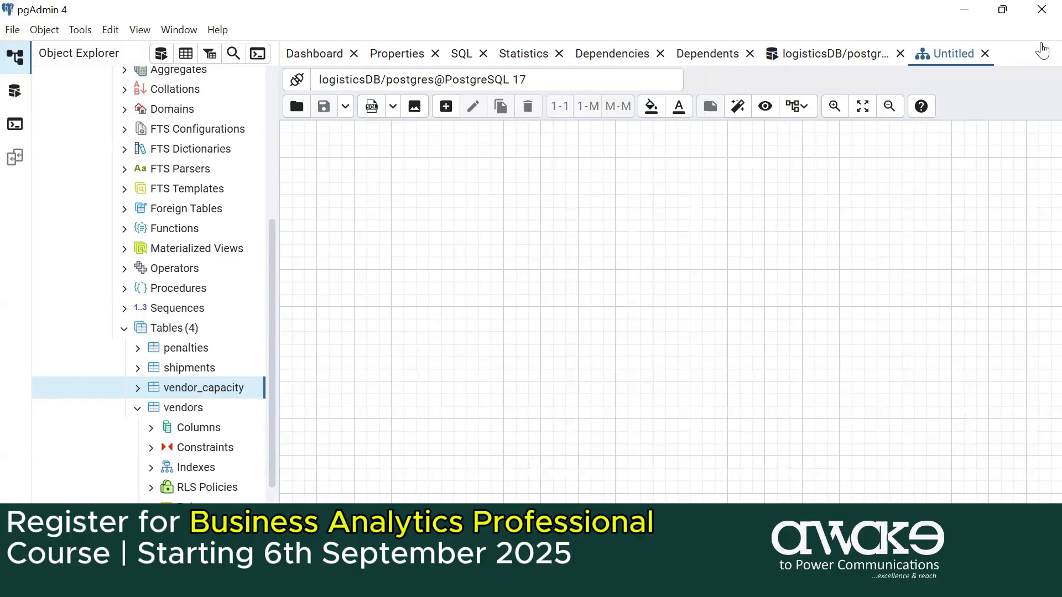
{"action": "left_click", "coordinate": [985, 54]}
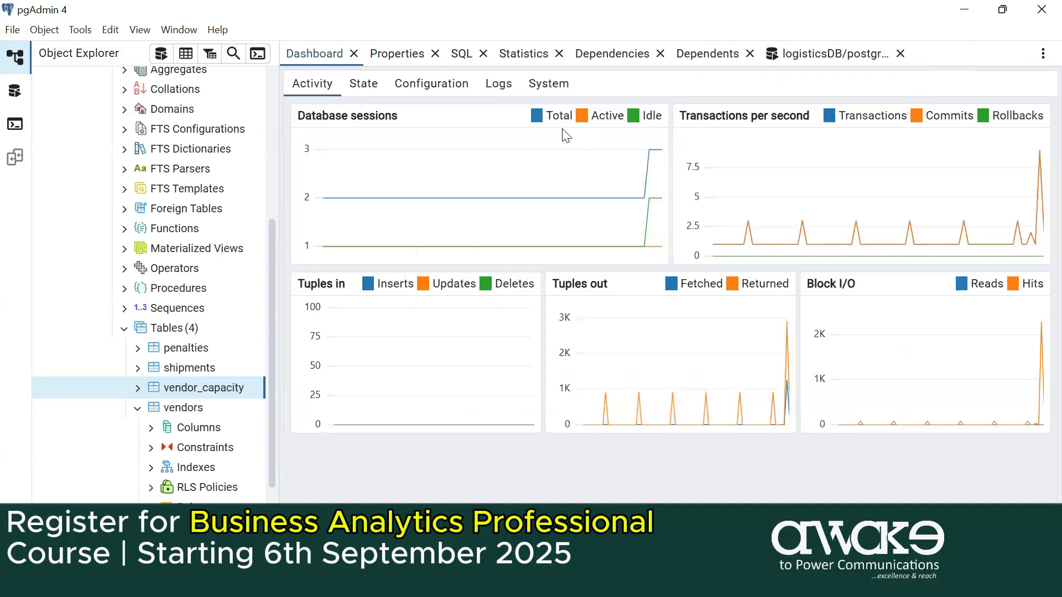
- Return to the query editor and generate an ERD for the logisticsDB database
{"action": "left_click", "coordinate": [808, 55]}
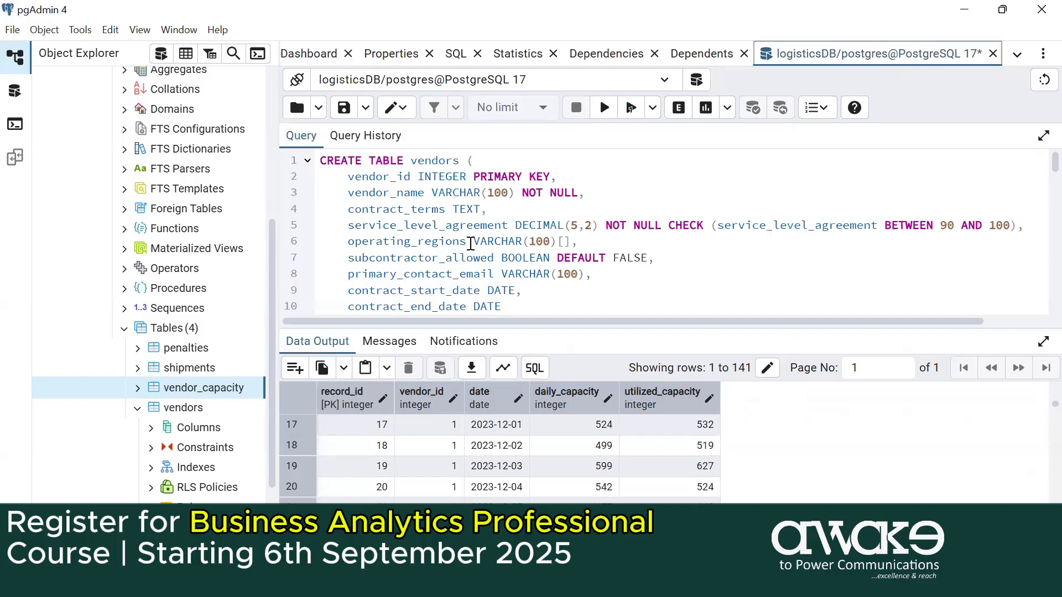
{"action": "scroll", "coordinate": [471, 243], "scroll_direction": "down", "scroll_amount": 4}
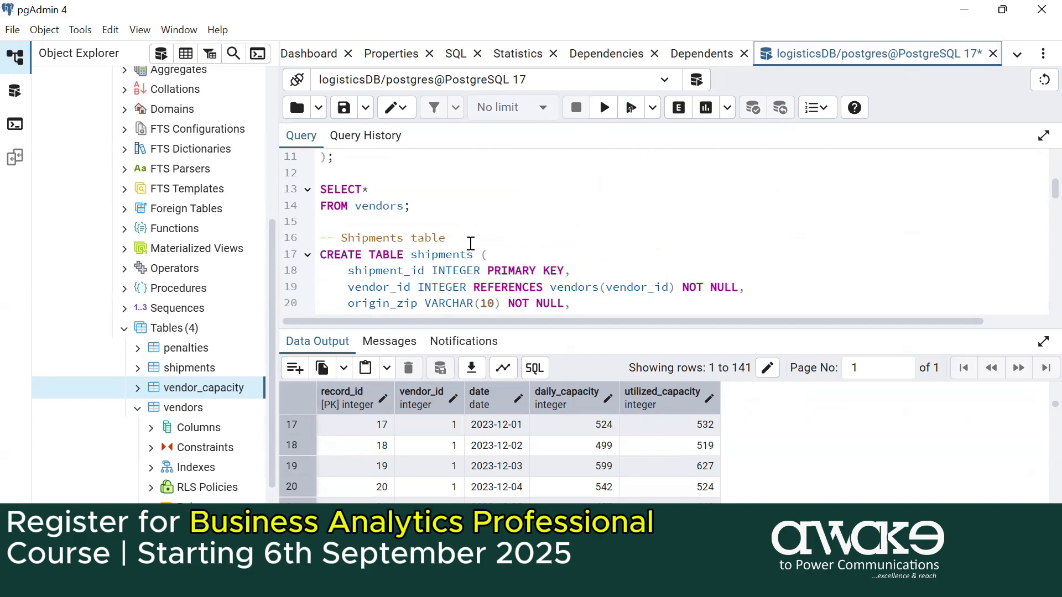
{"action": "scroll", "coordinate": [224, 235], "scroll_direction": "up", "scroll_amount": 5}
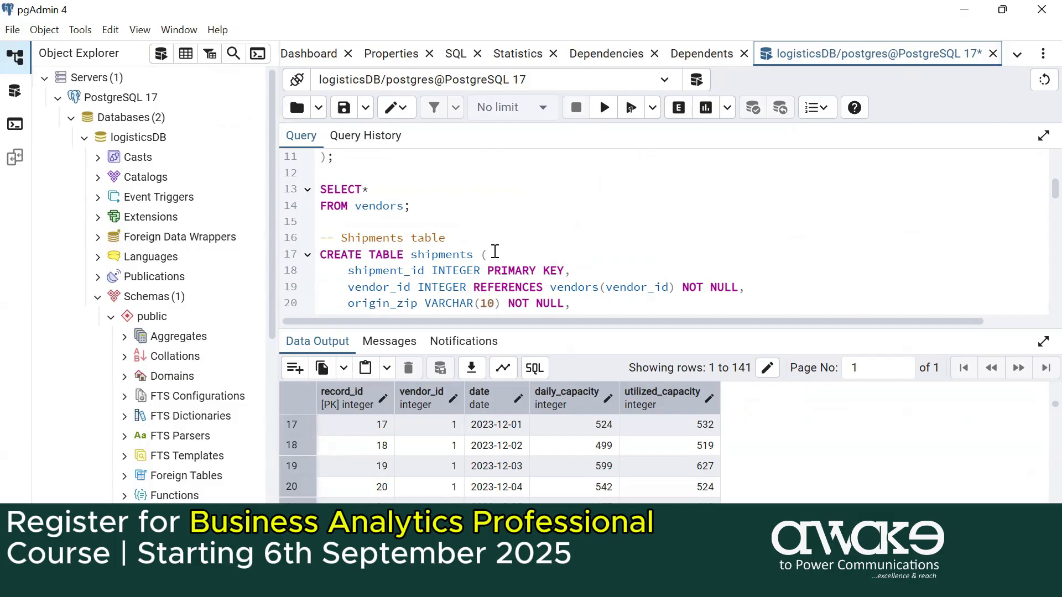
{"action": "right_click", "coordinate": [151, 139]}
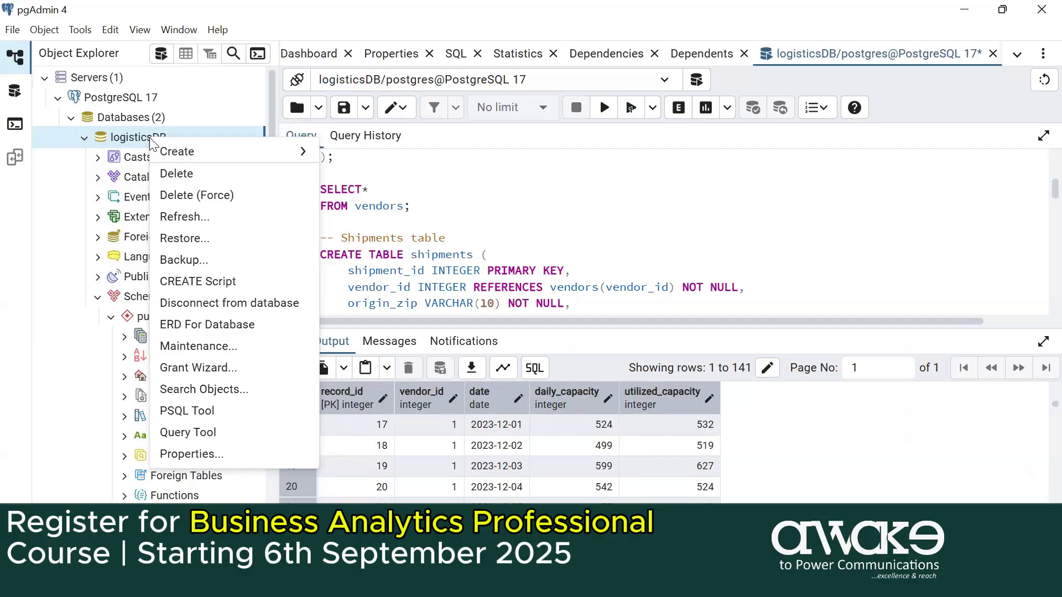
{"action": "left_click", "coordinate": [198, 326]}
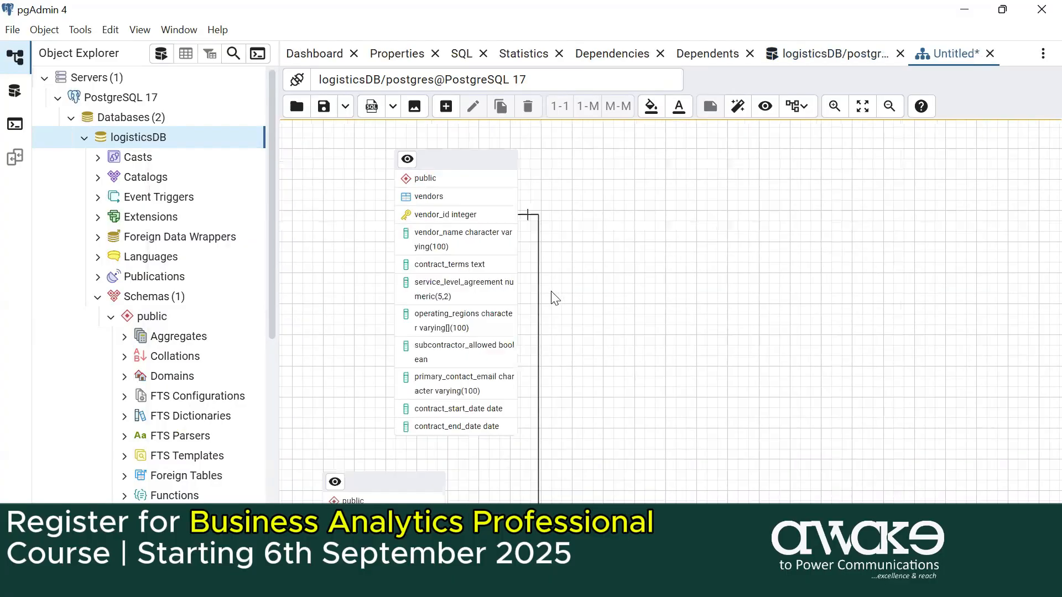
- Rearrange the vendors, shipments and vendor_capacity tables side by side on the ERD canvas
{"action": "scroll", "coordinate": [551, 291], "scroll_direction": "down", "scroll_amount": 2}
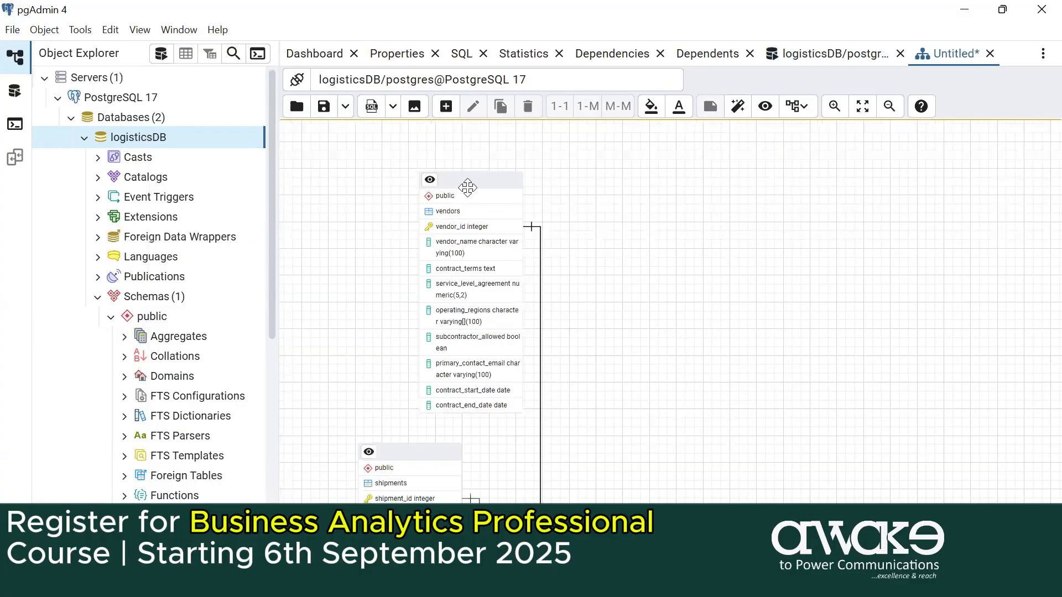
{"action": "left_click_drag", "start_coordinate": [436, 181], "coordinate": [587, 197]}
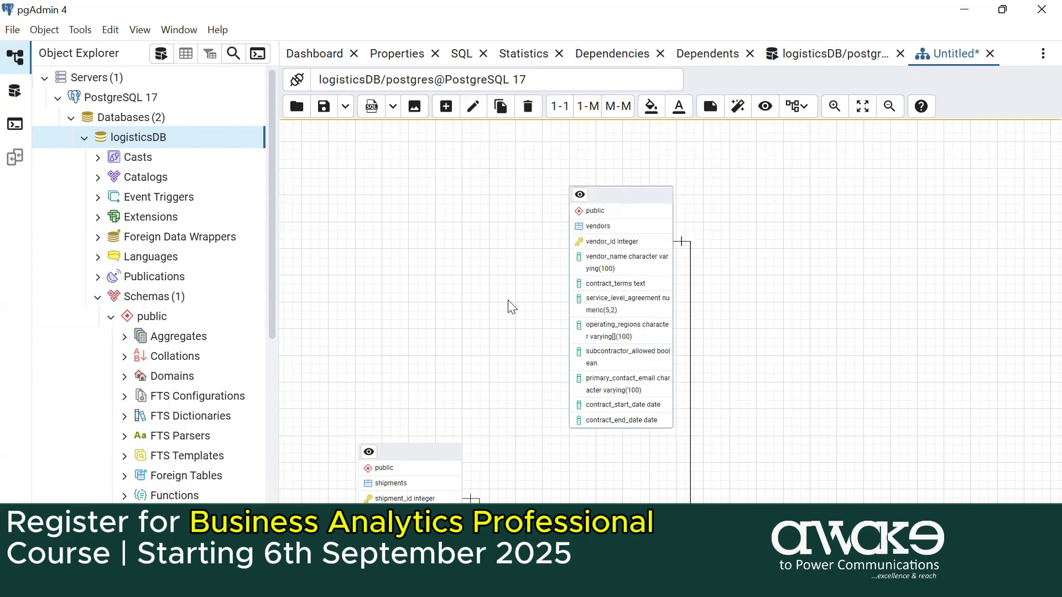
{"action": "left_click", "coordinate": [434, 462]}
{"action": "left_click_drag", "start_coordinate": [464, 310], "coordinate": [464, 292]}
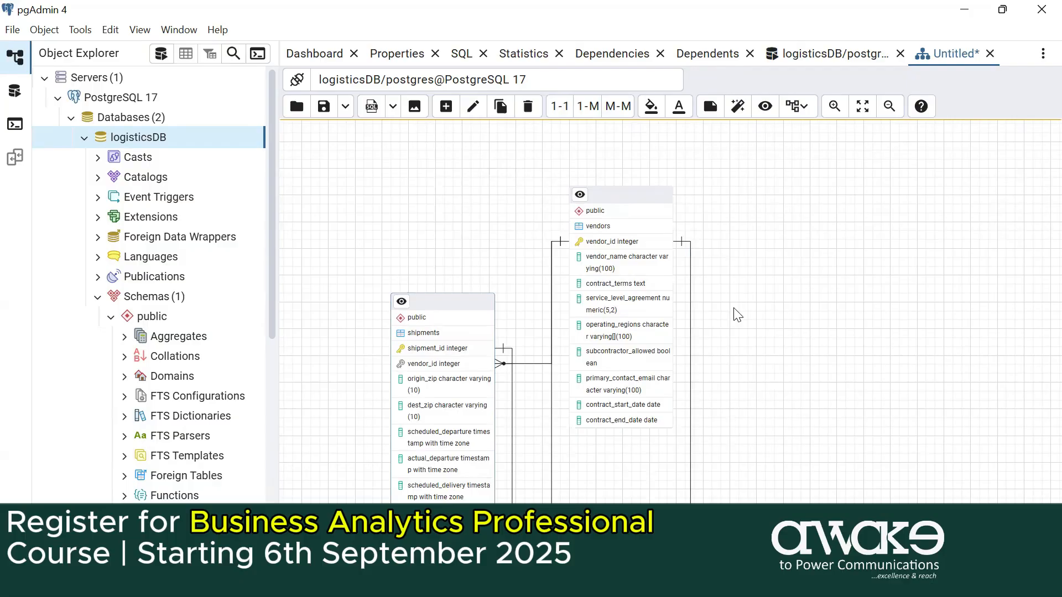
{"action": "scroll", "coordinate": [738, 315], "scroll_direction": "down", "scroll_amount": 2}
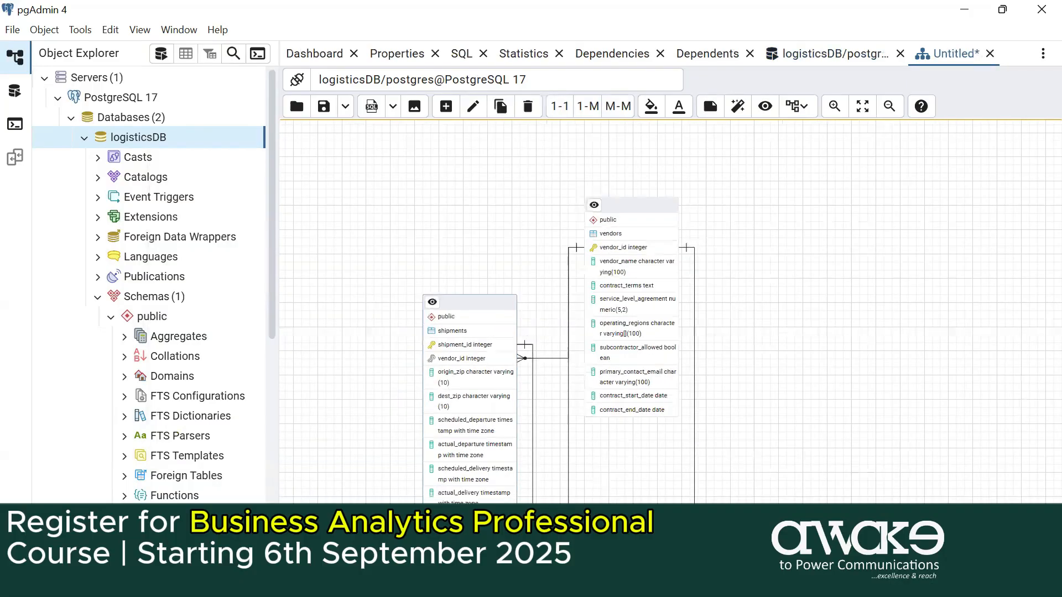
{"action": "scroll", "coordinate": [737, 314], "scroll_direction": "down", "scroll_amount": 3}
{"action": "left_click_drag", "start_coordinate": [649, 514], "coordinate": [857, 268]}
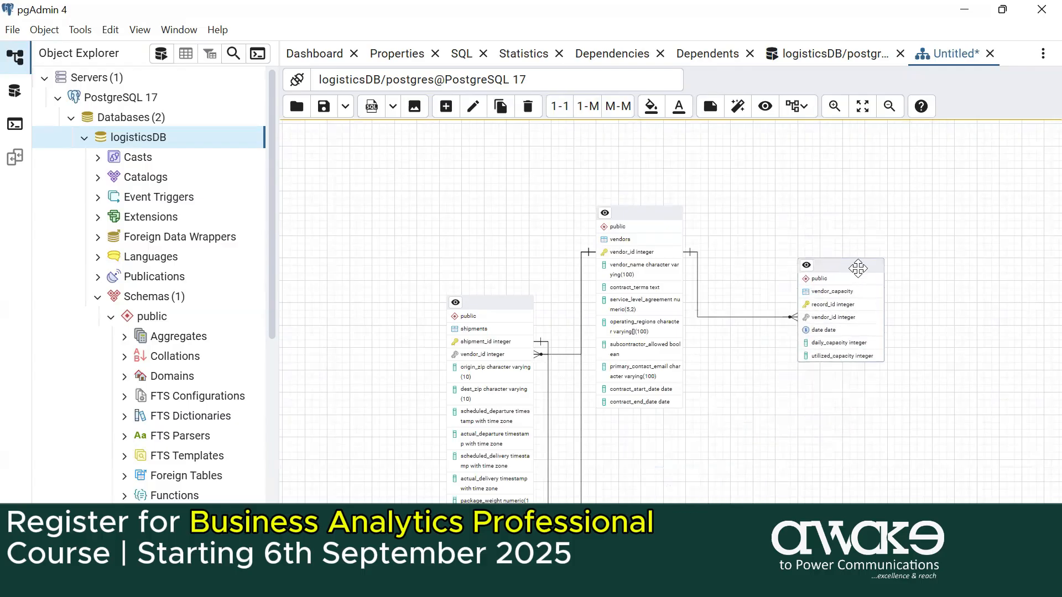
{"action": "left_click_drag", "start_coordinate": [486, 307], "coordinate": [427, 217]}
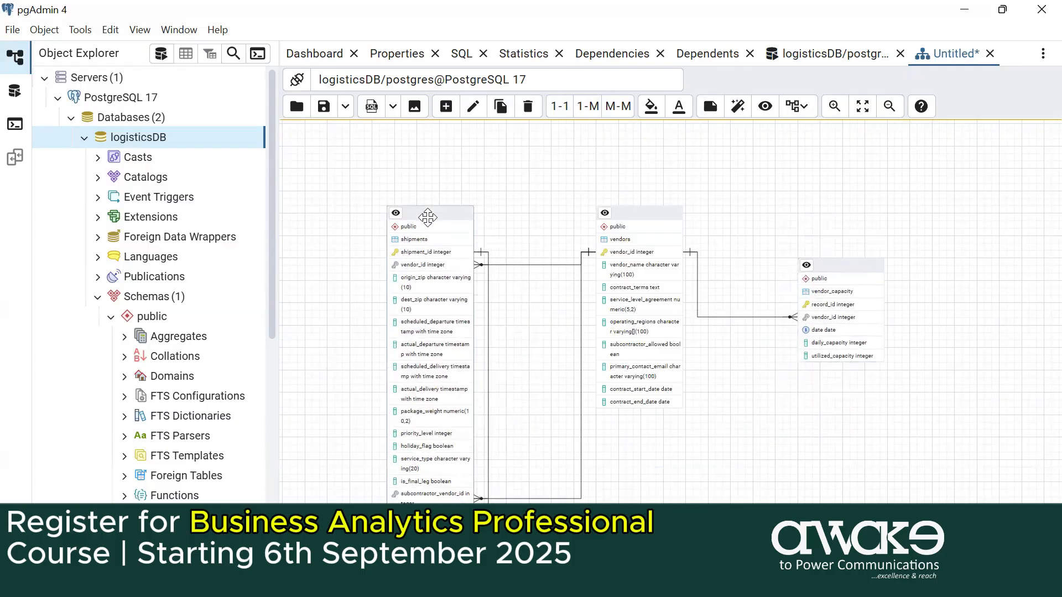
{"action": "scroll", "coordinate": [653, 422], "scroll_direction": "down", "scroll_amount": 2}
{"action": "scroll", "coordinate": [636, 343], "scroll_direction": "down", "scroll_amount": 1}
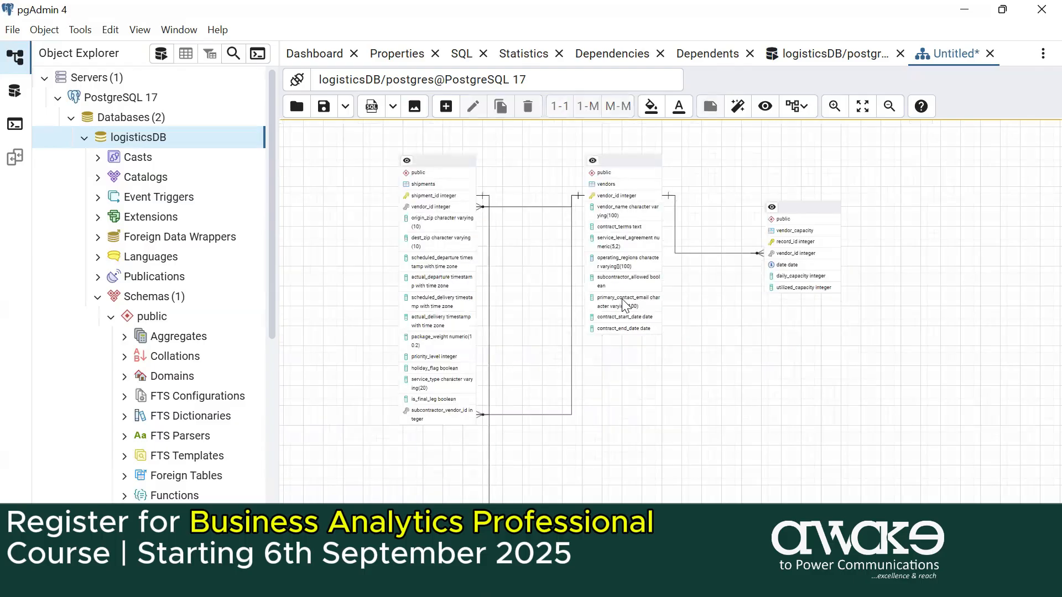
{"action": "left_click_drag", "start_coordinate": [648, 375], "coordinate": [579, 166]}
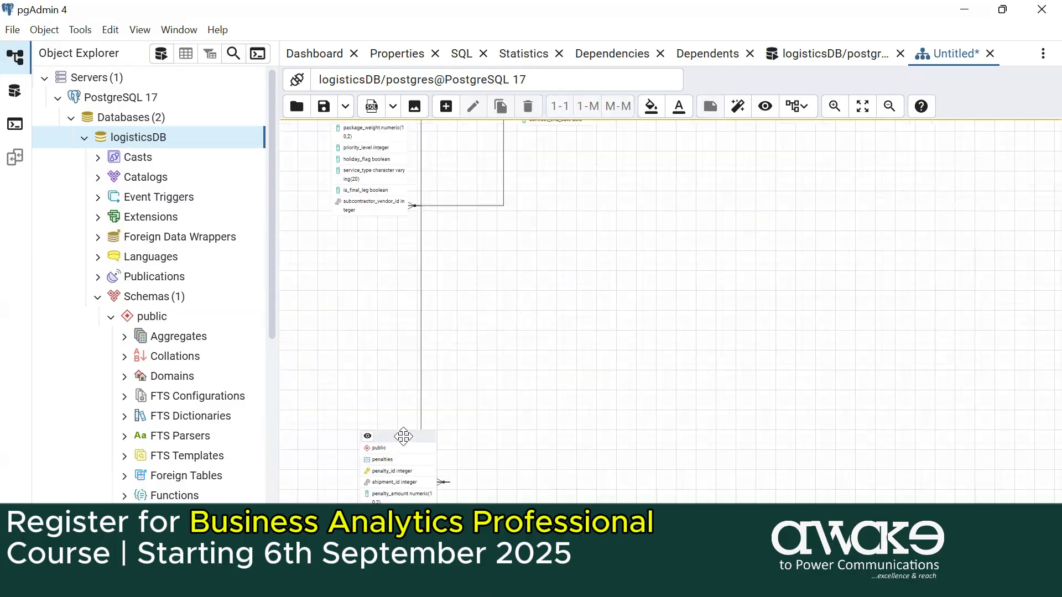
- Move the penalties table up below the vendors table and auto-align the diagram
{"action": "left_click_drag", "start_coordinate": [403, 436], "coordinate": [695, 184]}
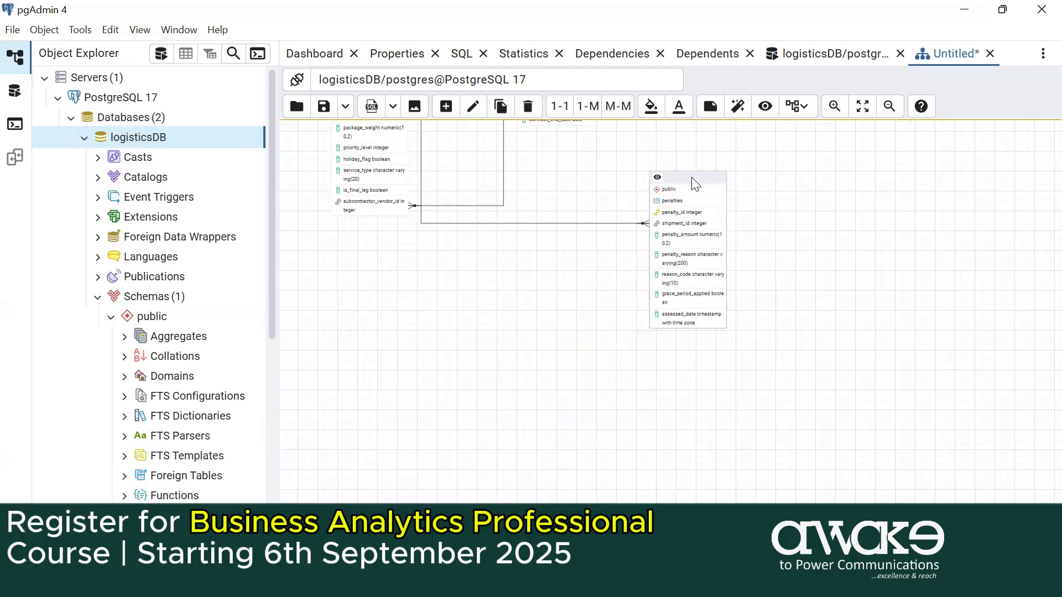
{"action": "scroll", "coordinate": [569, 367], "scroll_direction": "up", "scroll_amount": 2}
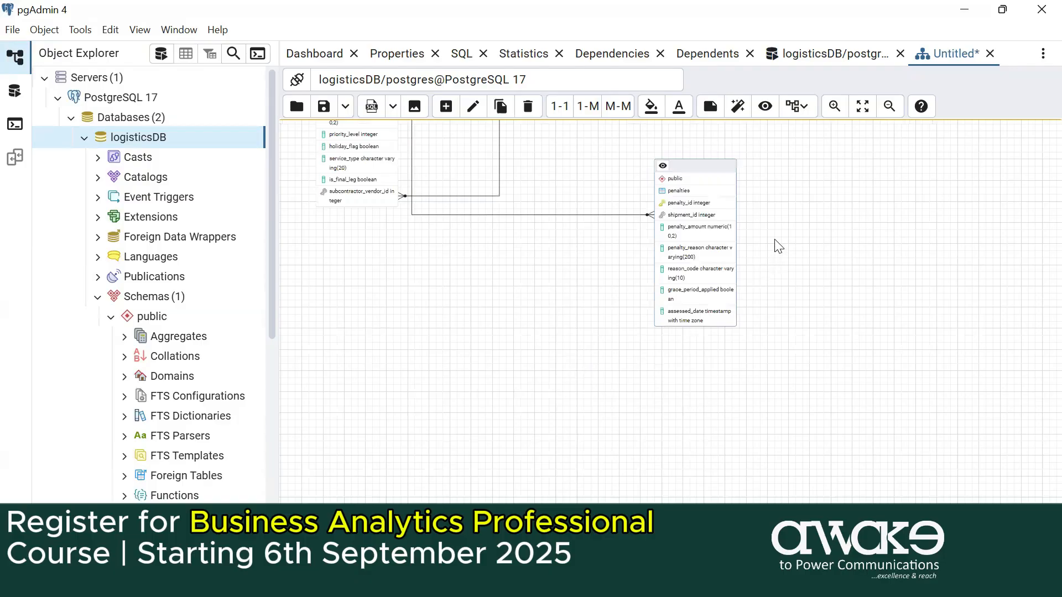
{"action": "scroll", "coordinate": [796, 403], "scroll_direction": "up", "scroll_amount": 5}
{"action": "left_click_drag", "start_coordinate": [701, 353], "coordinate": [594, 346]}
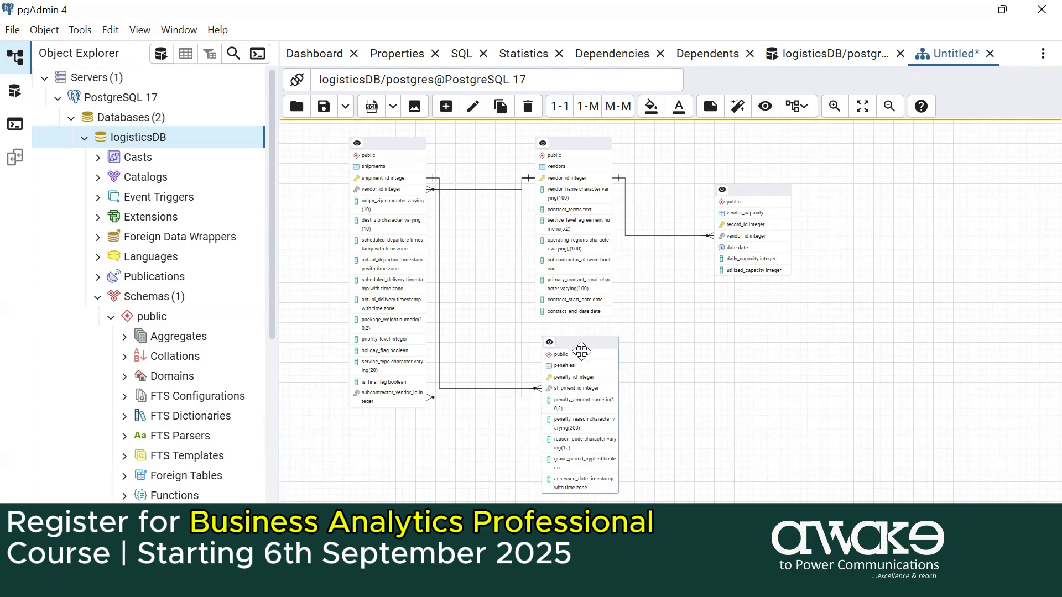
{"action": "left_click", "coordinate": [738, 106]}
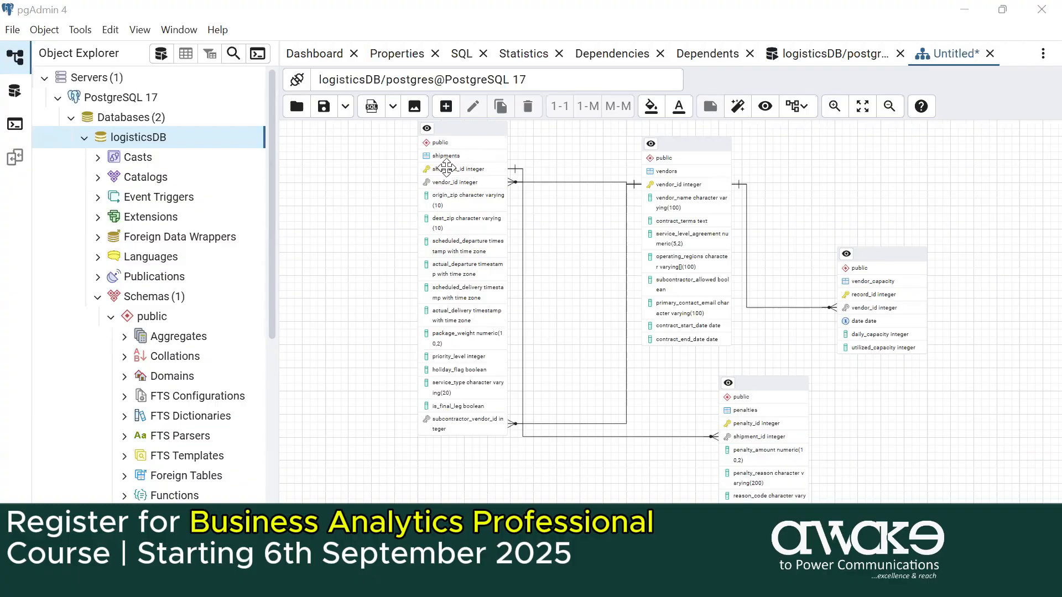
- Zoom into the shipments and vendors tables on the ERD, then fit the whole diagram back into view
{"action": "scroll", "coordinate": [445, 251], "scroll_direction": "up", "scroll_amount": 1}
{"action": "scroll", "coordinate": [445, 252], "scroll_direction": "up", "scroll_amount": 2}
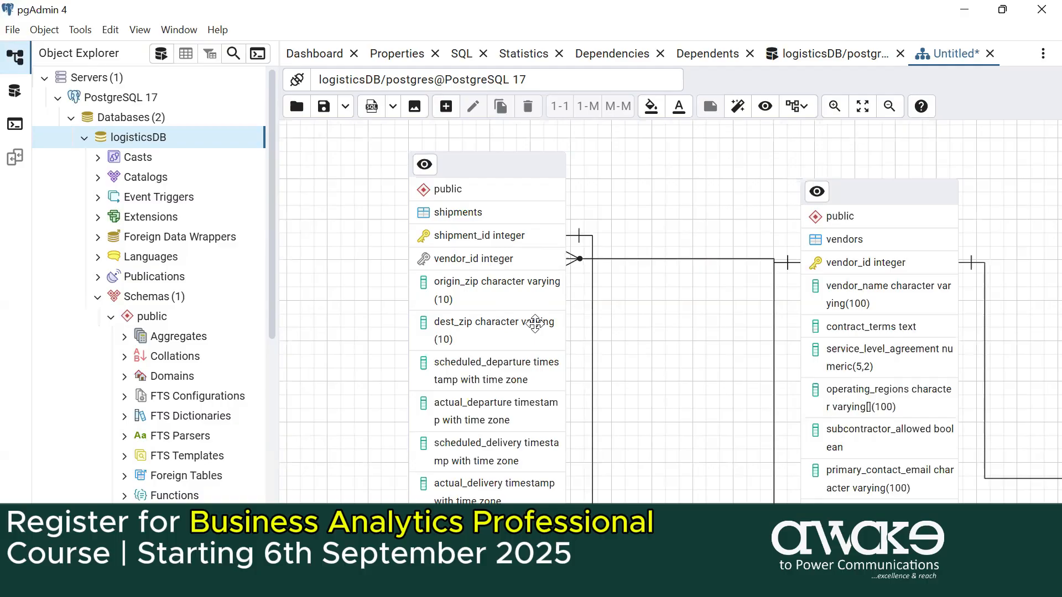
{"action": "key", "text": "alt+shift+f"}
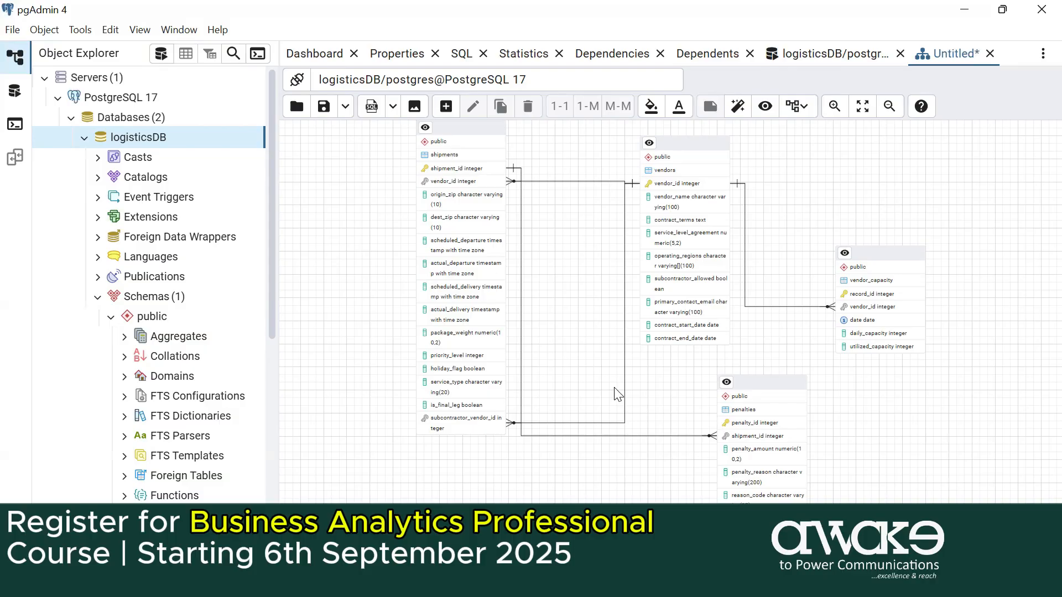
- Switch to the query editor and review the shipments CREATE TABLE statement's column definitions and constraints
{"action": "left_click", "coordinate": [841, 53]}
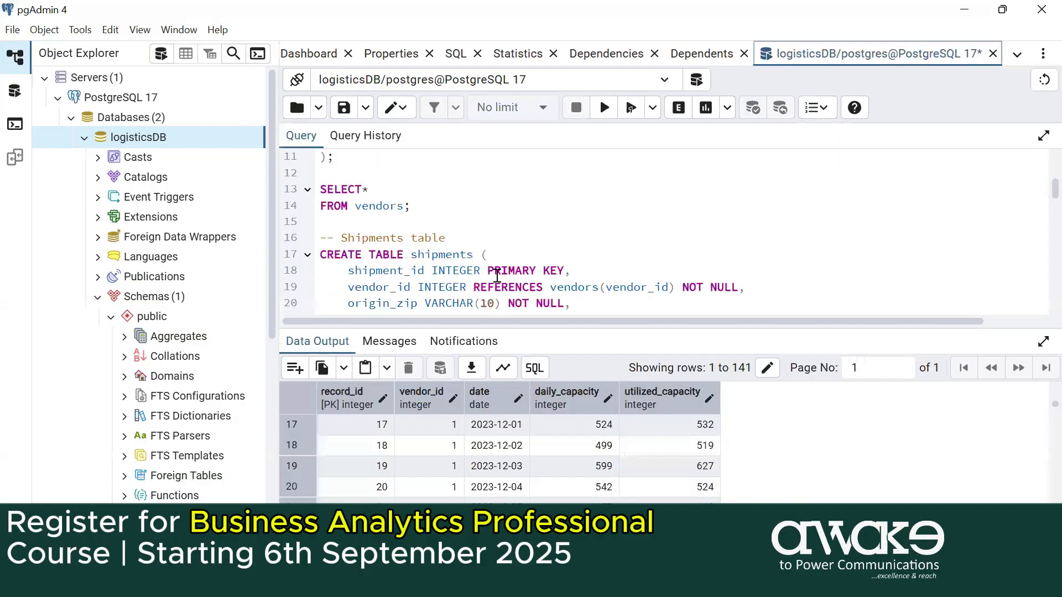
{"action": "scroll", "coordinate": [497, 274], "scroll_direction": "down", "scroll_amount": 4}
{"action": "scroll", "coordinate": [675, 220], "scroll_direction": "up", "scroll_amount": 2}
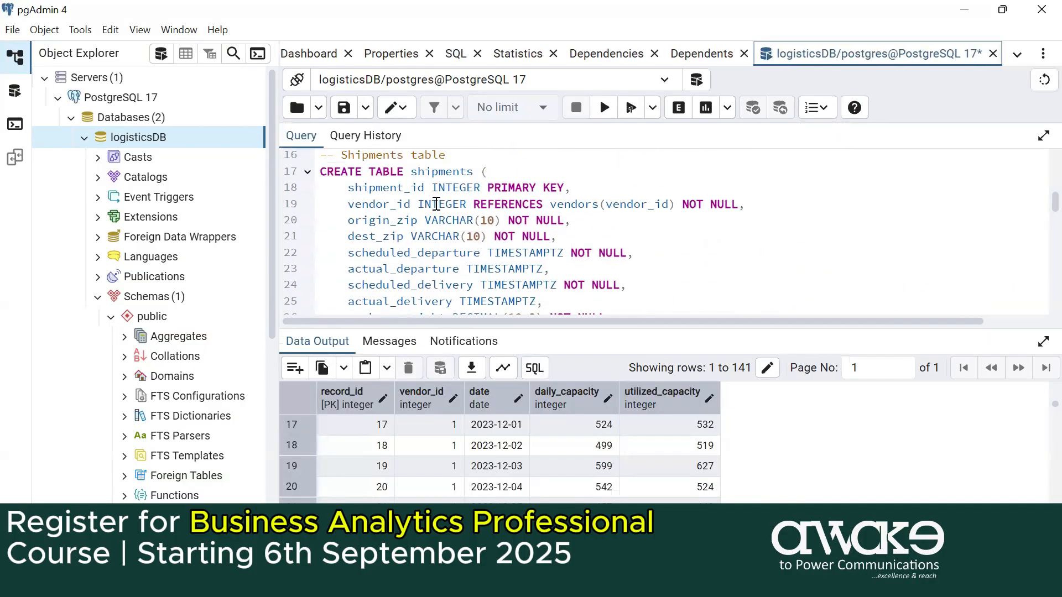
{"action": "scroll", "coordinate": [675, 220], "scroll_direction": "down", "scroll_amount": 4}
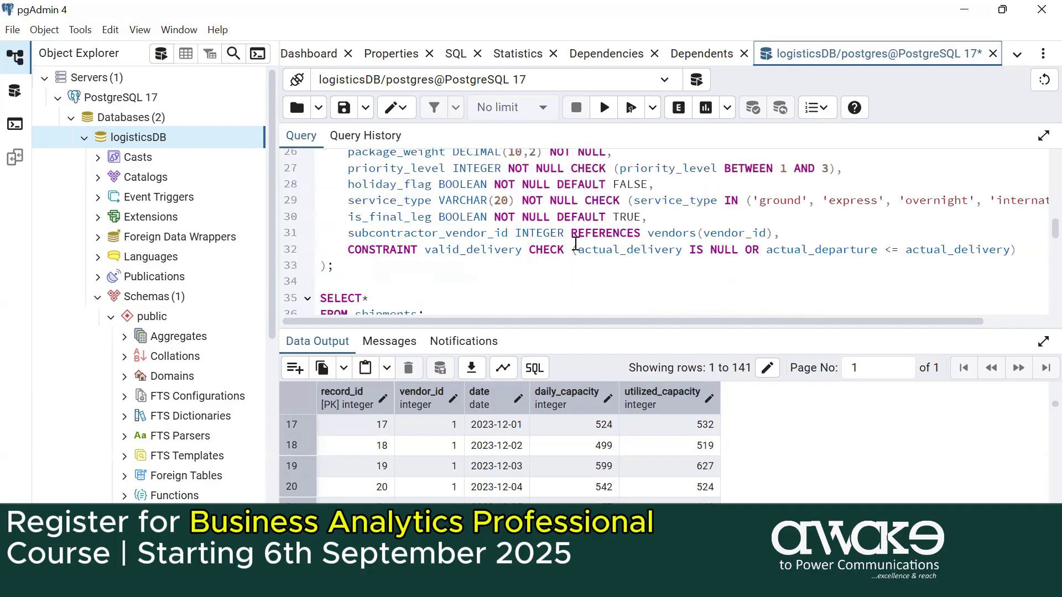
{"action": "scroll", "coordinate": [613, 267], "scroll_direction": "up", "scroll_amount": 3}
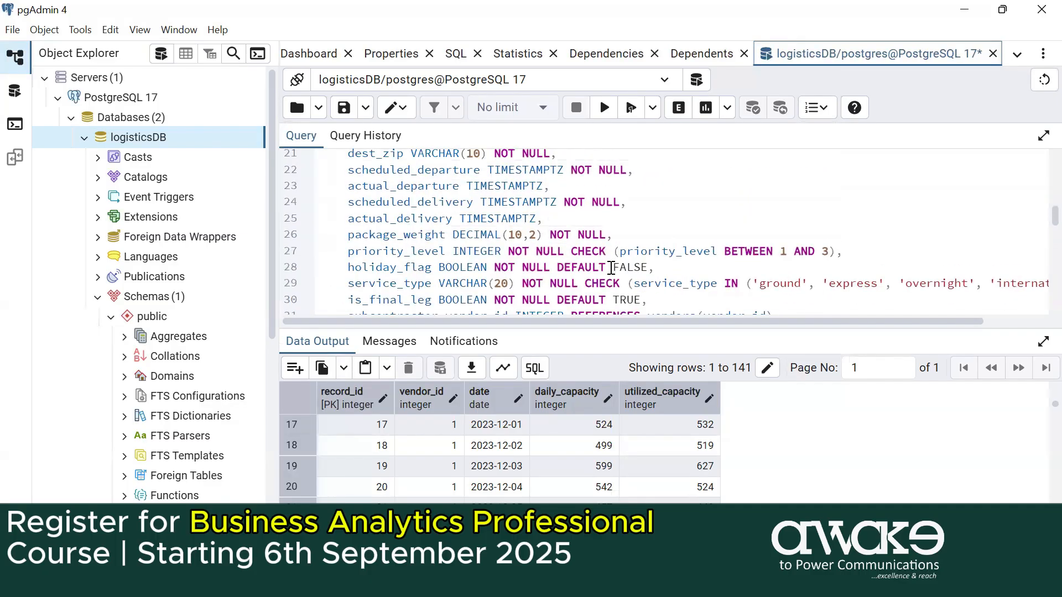
{"action": "scroll", "coordinate": [612, 268], "scroll_direction": "up", "scroll_amount": 1}
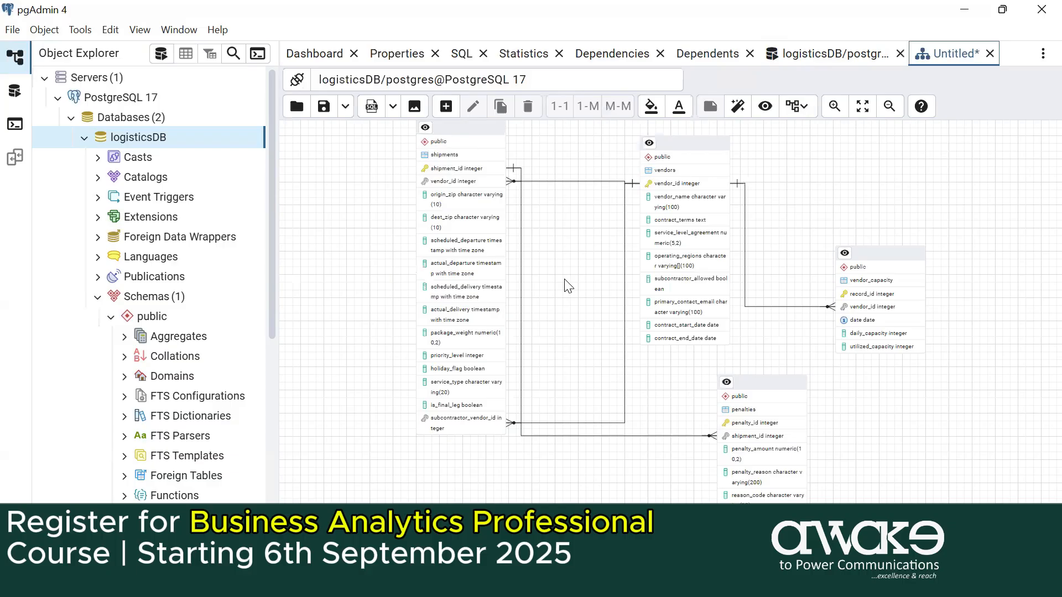
- Move the penalties table left beneath the vendors table on the ERD and select the shipments–penalties relationship link
{"action": "left_click", "coordinate": [670, 143]}
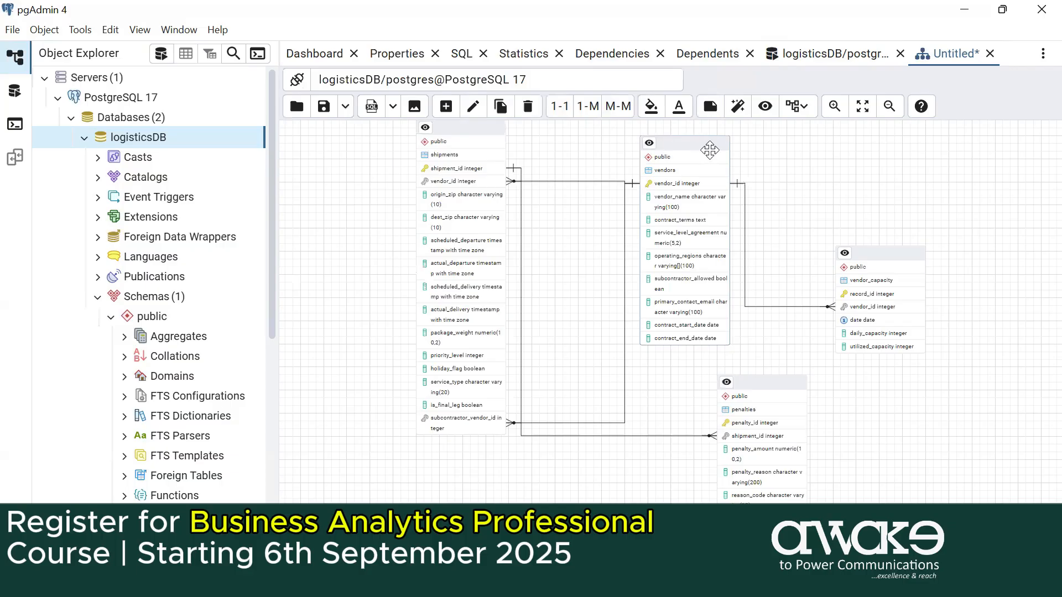
{"action": "left_click", "coordinate": [465, 132]}
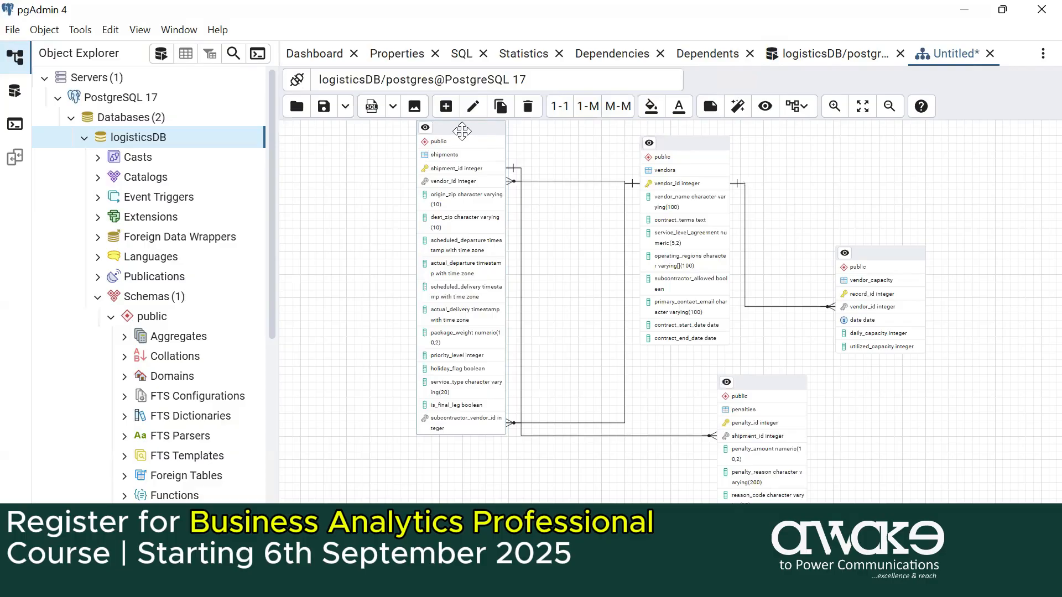
{"action": "left_click", "coordinate": [673, 149]}
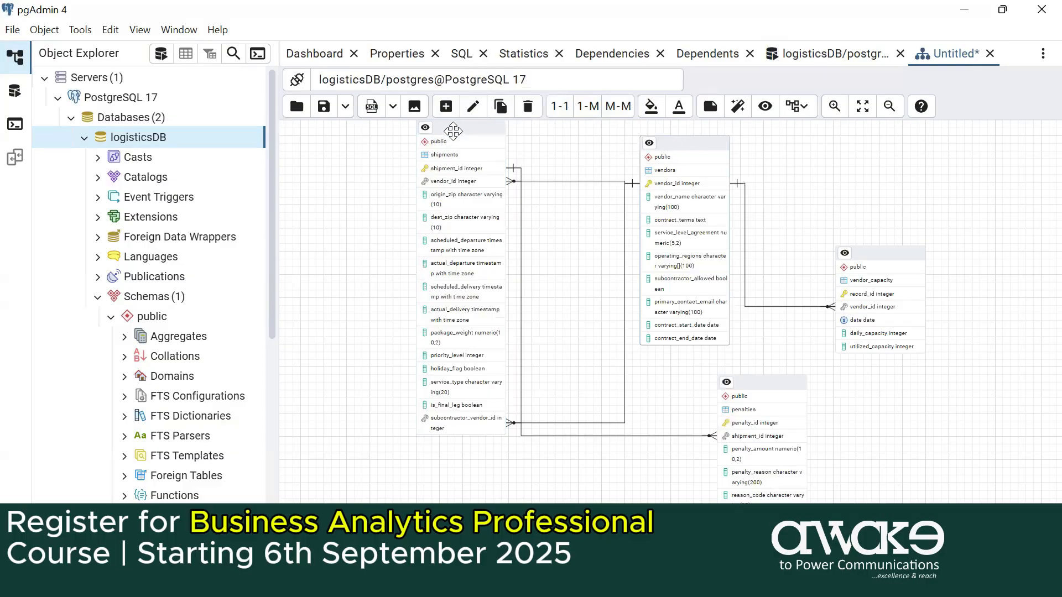
{"action": "left_click", "coordinate": [454, 130]}
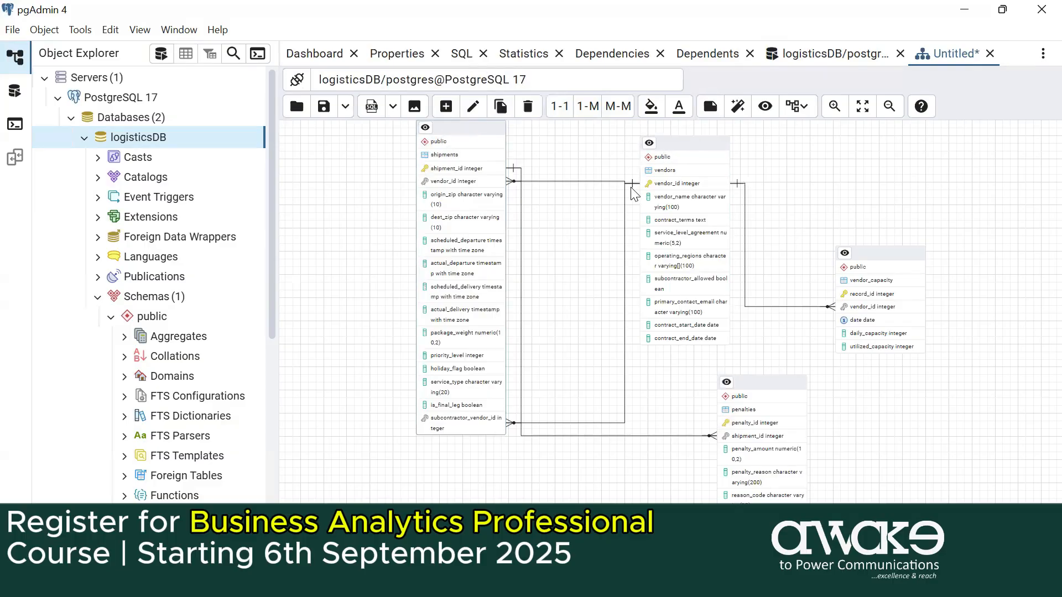
{"action": "left_click", "coordinate": [700, 145]}
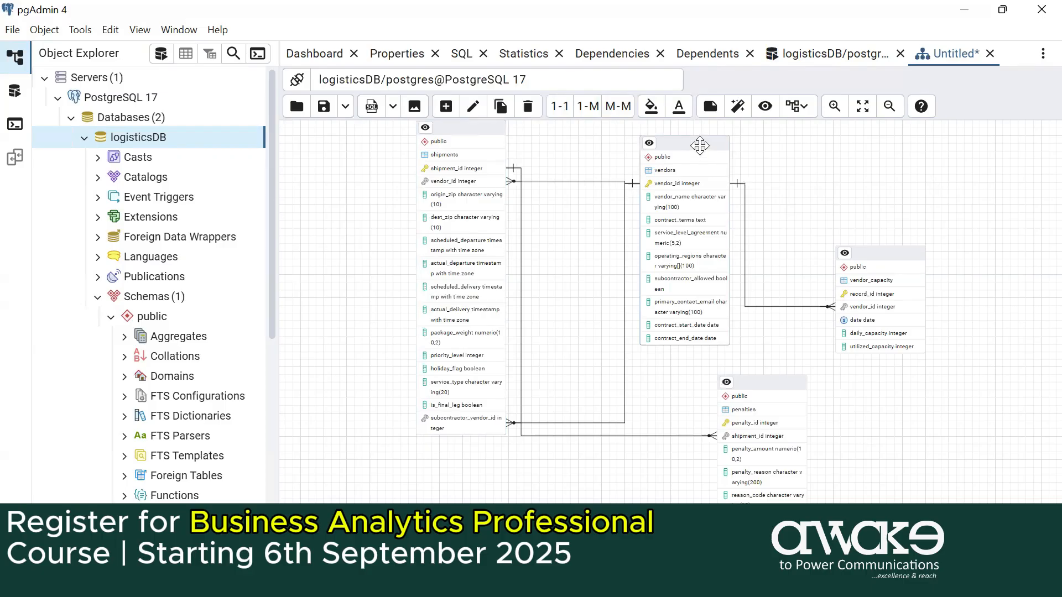
{"action": "left_click", "coordinate": [885, 251]}
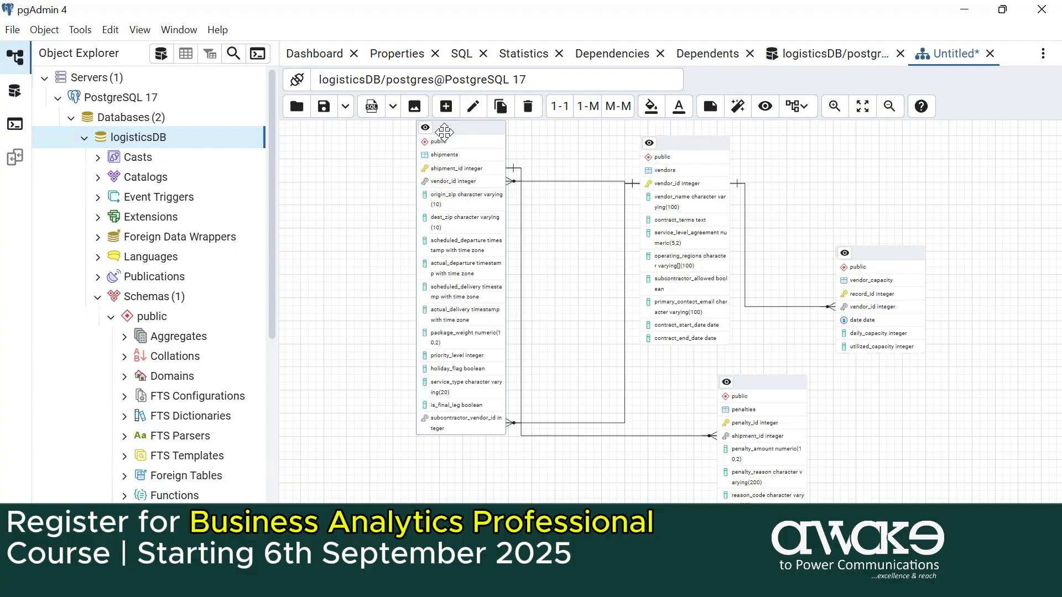
{"action": "left_click_drag", "start_coordinate": [746, 380], "coordinate": [691, 384]}
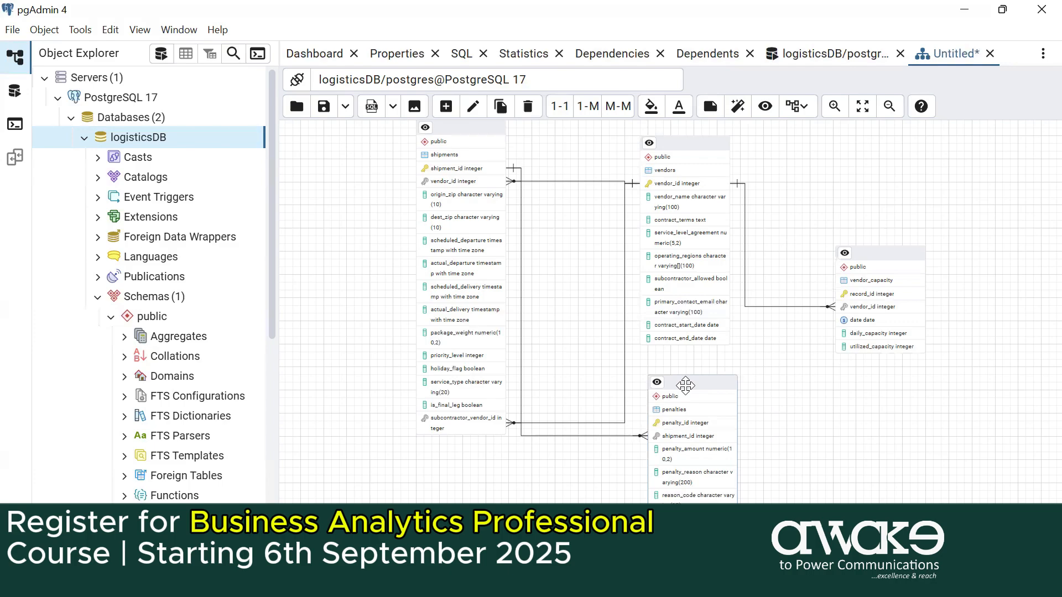
{"action": "left_click", "coordinate": [521, 289]}
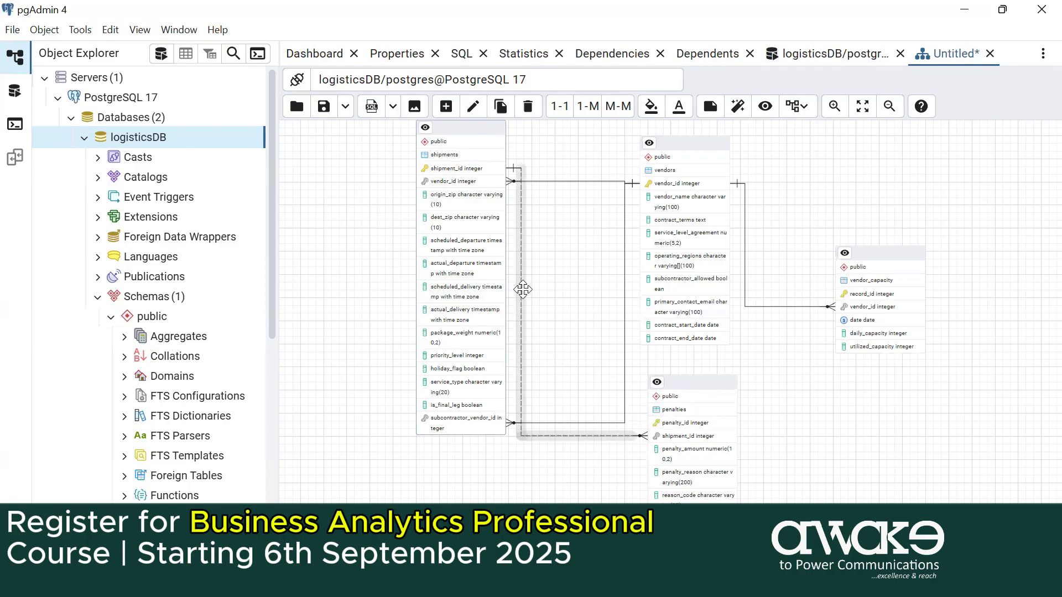
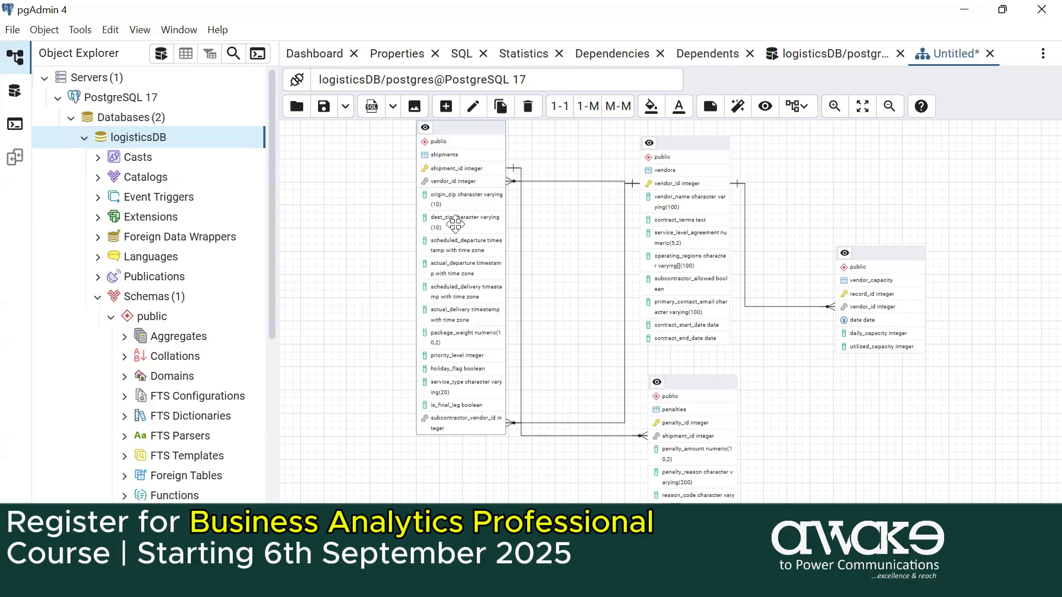
- Switch the ERD's relationship notation to Chen Notation, then back to Crow's Foot Notation
{"action": "left_click", "coordinate": [811, 115]}
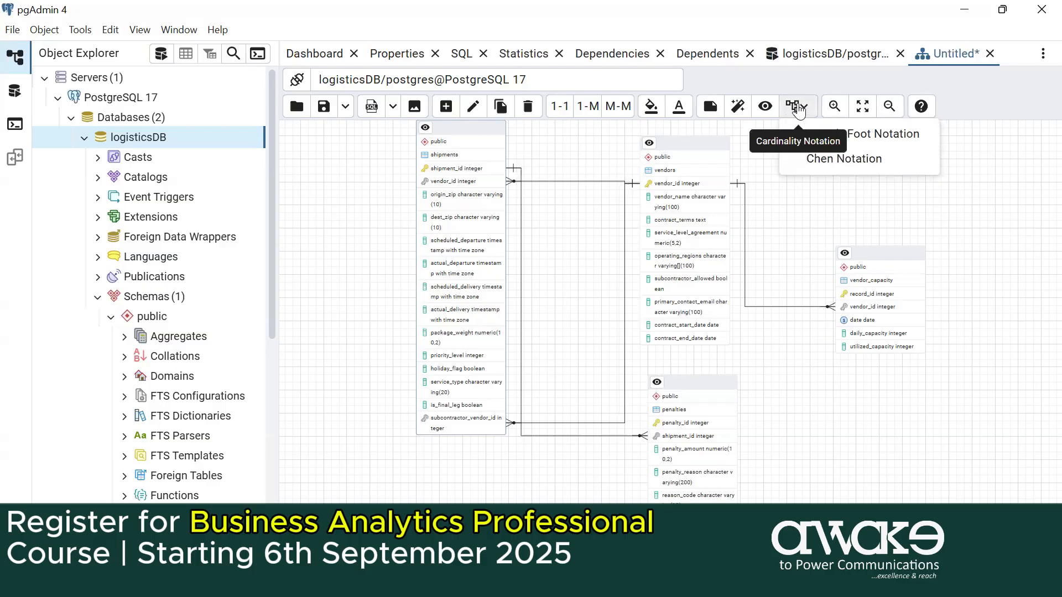
{"action": "left_click", "coordinate": [798, 164]}
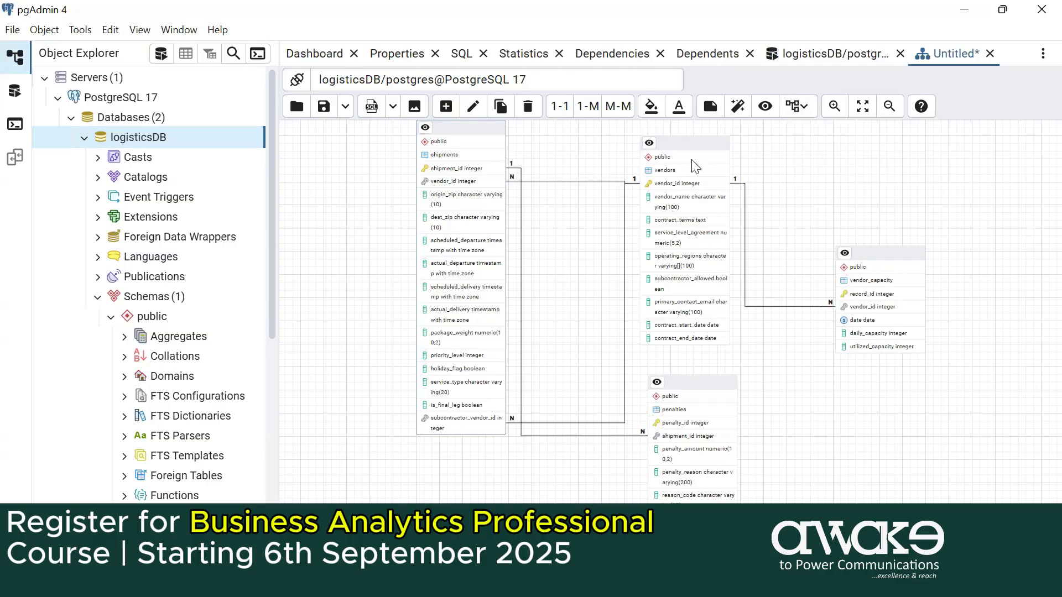
{"action": "left_click", "coordinate": [796, 105]}
{"action": "left_click", "coordinate": [846, 134]}
- Return to the query editor and add blank lines after the vendor_capacity SELECT statement
{"action": "left_click", "coordinate": [425, 128]}
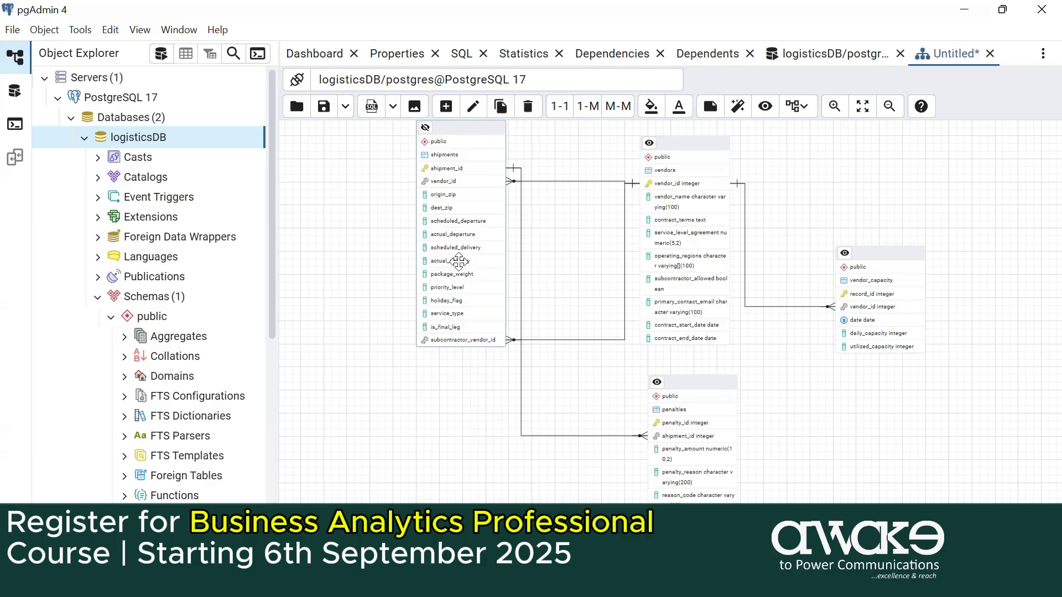
{"action": "left_click", "coordinate": [425, 128]}
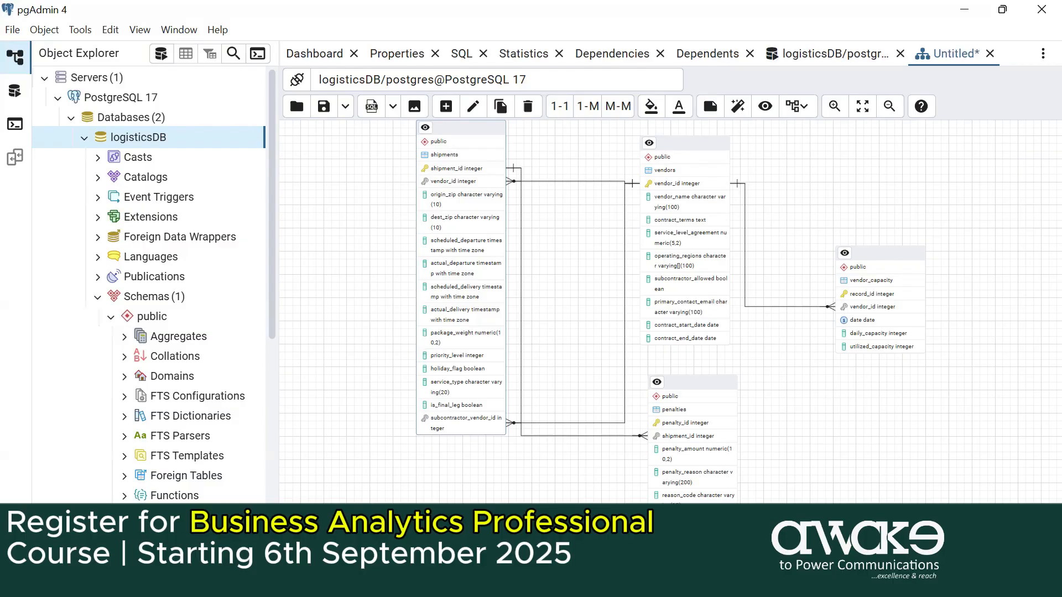
{"action": "left_click", "coordinate": [807, 54]}
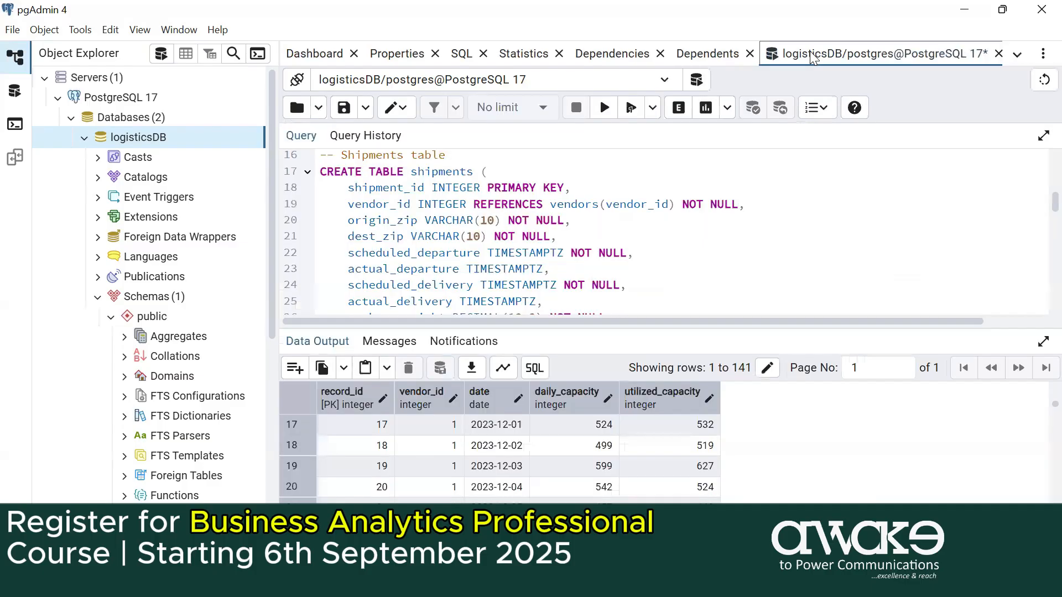
{"action": "scroll", "coordinate": [497, 265], "scroll_direction": "down", "scroll_amount": 10}
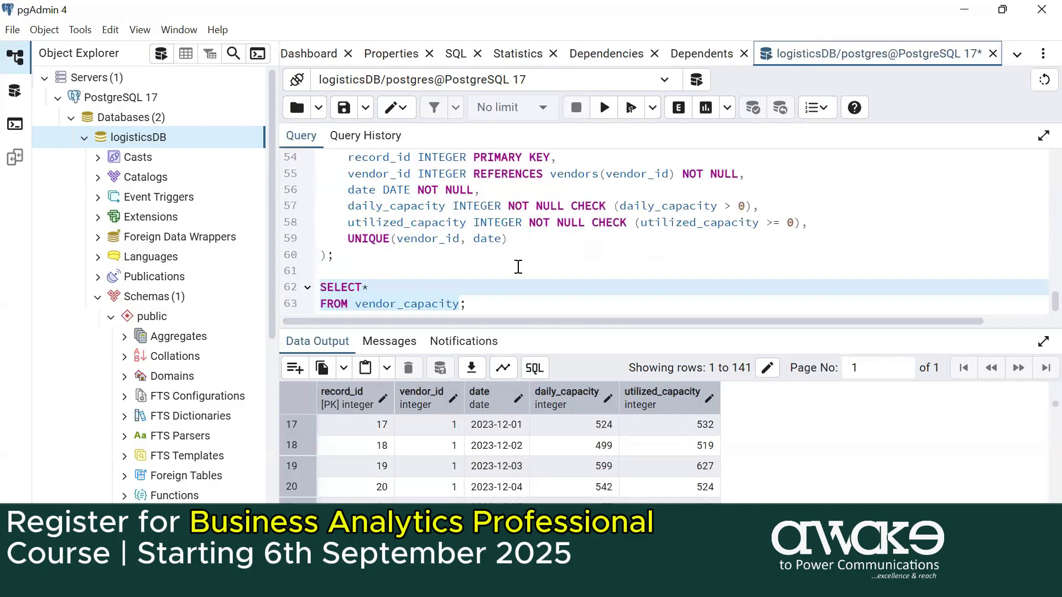
{"action": "left_click", "coordinate": [510, 299]}
{"action": "key", "text": "Return"}
{"action": "key", "text": "Return"}
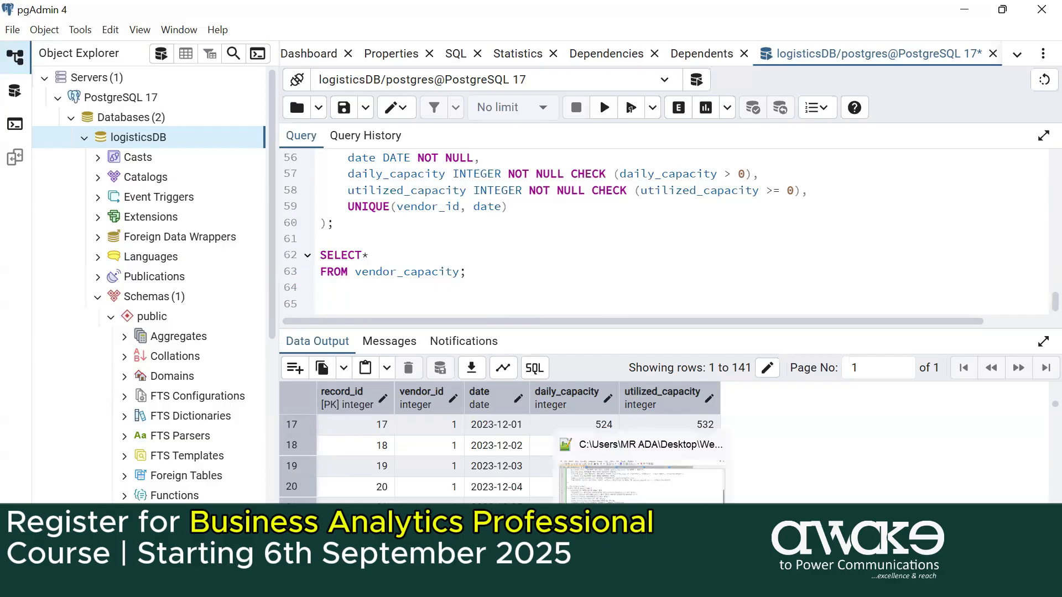
- Open the Vendor Performance Scoring.txt file in Notepad++ and copy its entire query
{"action": "left_click", "coordinate": [636, 470]}
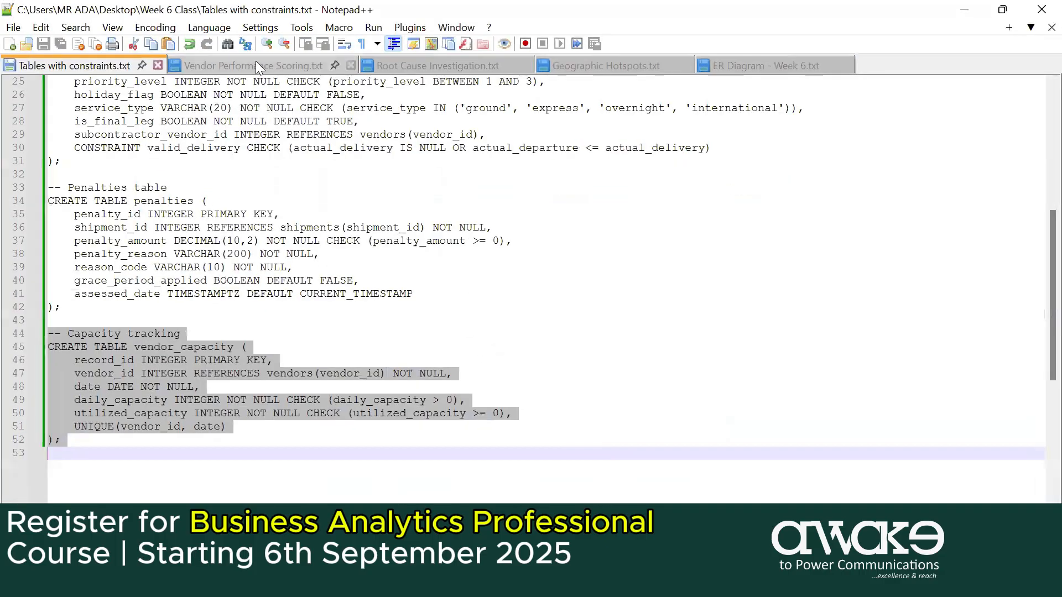
{"action": "left_click", "coordinate": [255, 63]}
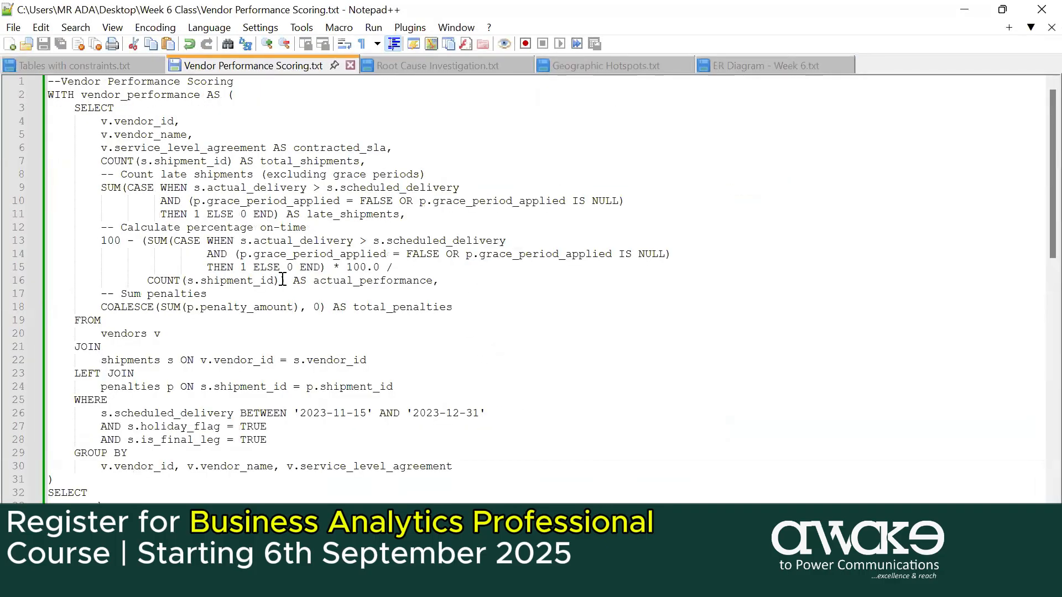
{"action": "scroll", "coordinate": [283, 280], "scroll_direction": "down", "scroll_amount": 12}
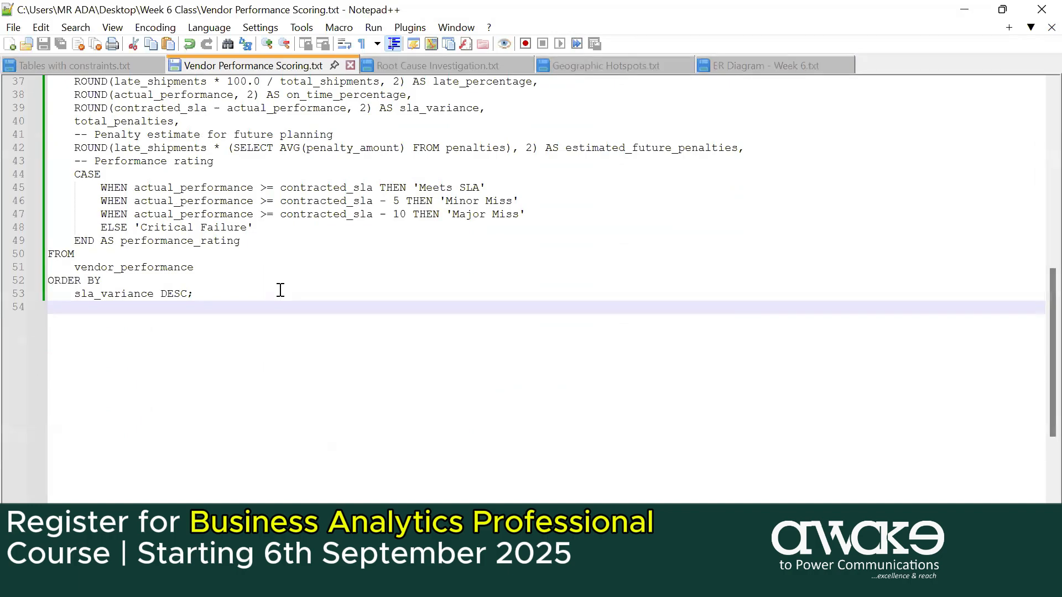
{"action": "scroll", "coordinate": [281, 290], "scroll_direction": "up", "scroll_amount": 12}
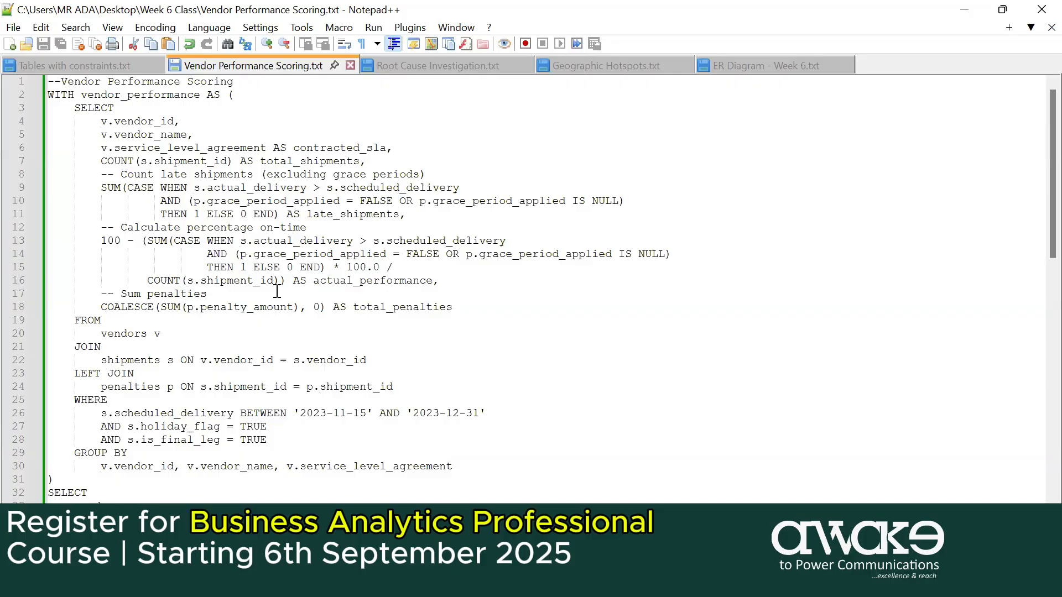
{"action": "left_click", "coordinate": [288, 270]}
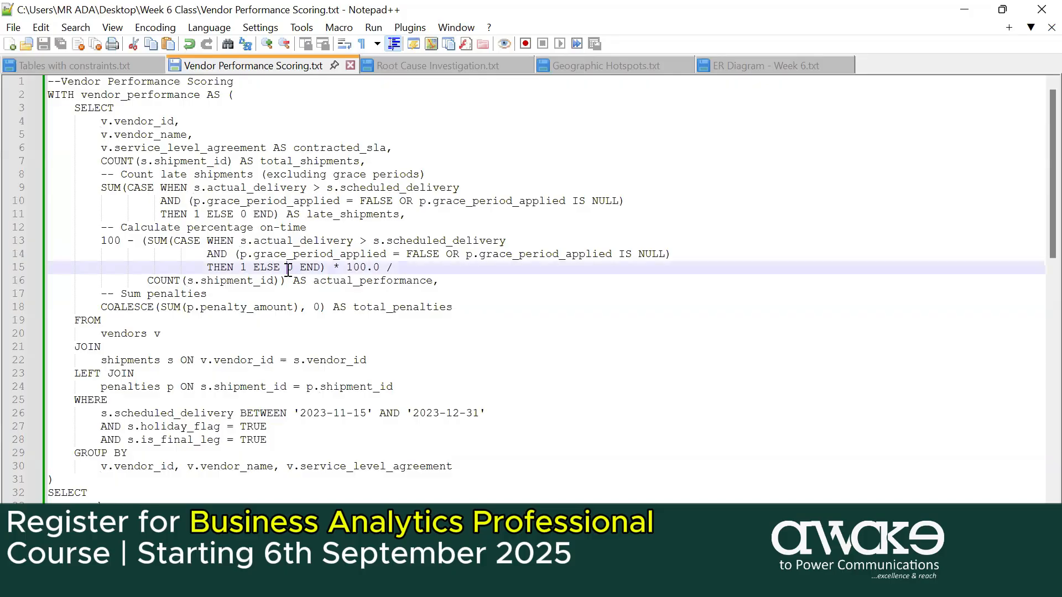
{"action": "key", "text": "ctrl+a"}
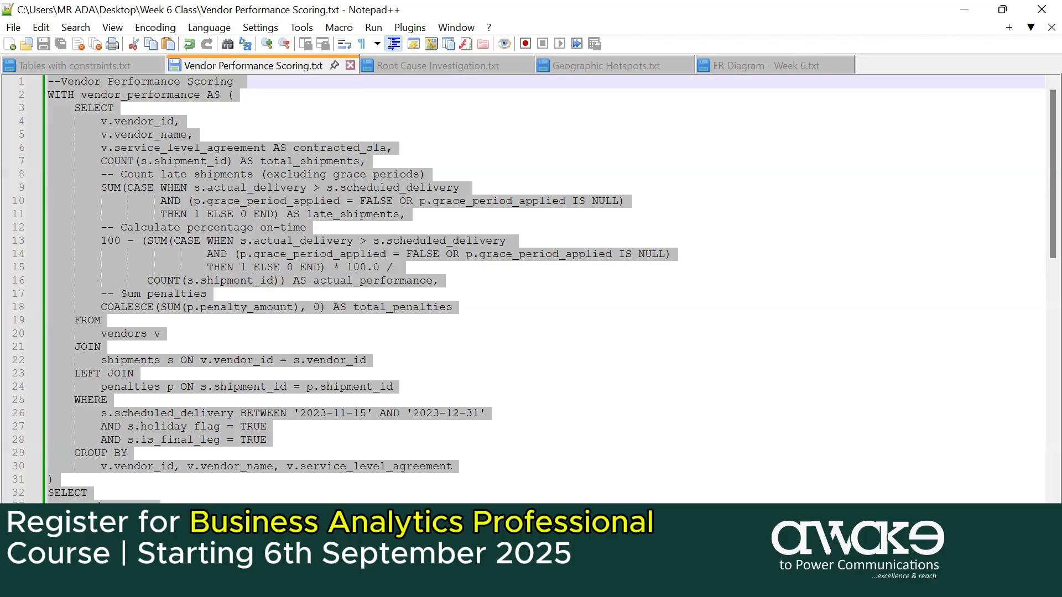
- Paste the Vendor Performance Scoring query below the existing statements in the pgAdmin query editor
{"action": "key", "text": "alt+Tab"}
{"action": "key", "text": "Return"}
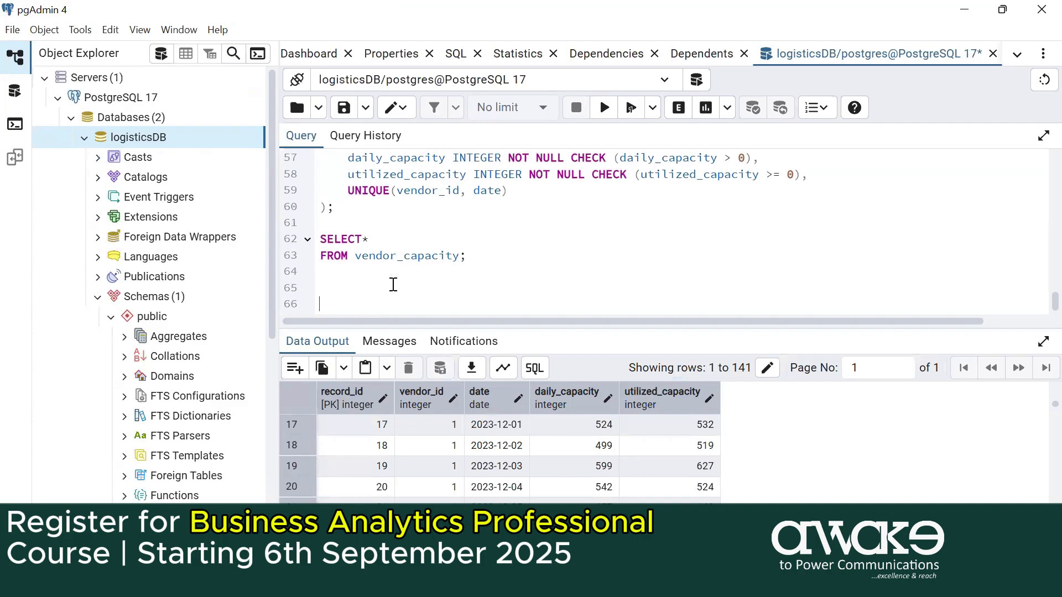
{"action": "key", "text": "ctrl+v"}
- Scroll through the pasted Vendor Performance Scoring query to review its CTE, joins, filters and rating logic
{"action": "scroll", "coordinate": [392, 285], "scroll_direction": "up", "scroll_amount": 20}
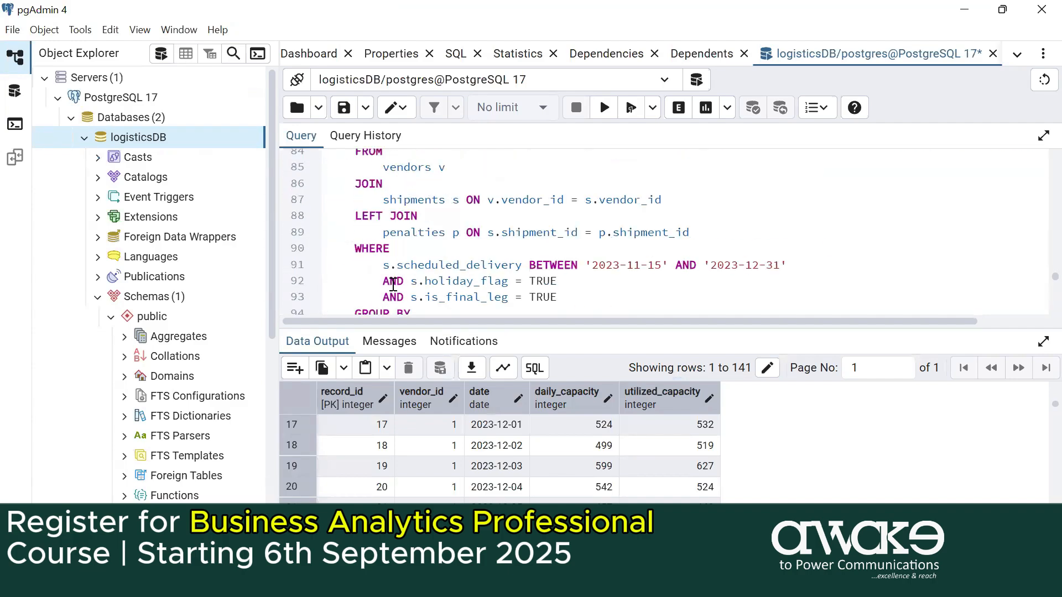
{"action": "scroll", "coordinate": [391, 284], "scroll_direction": "down", "scroll_amount": 7}
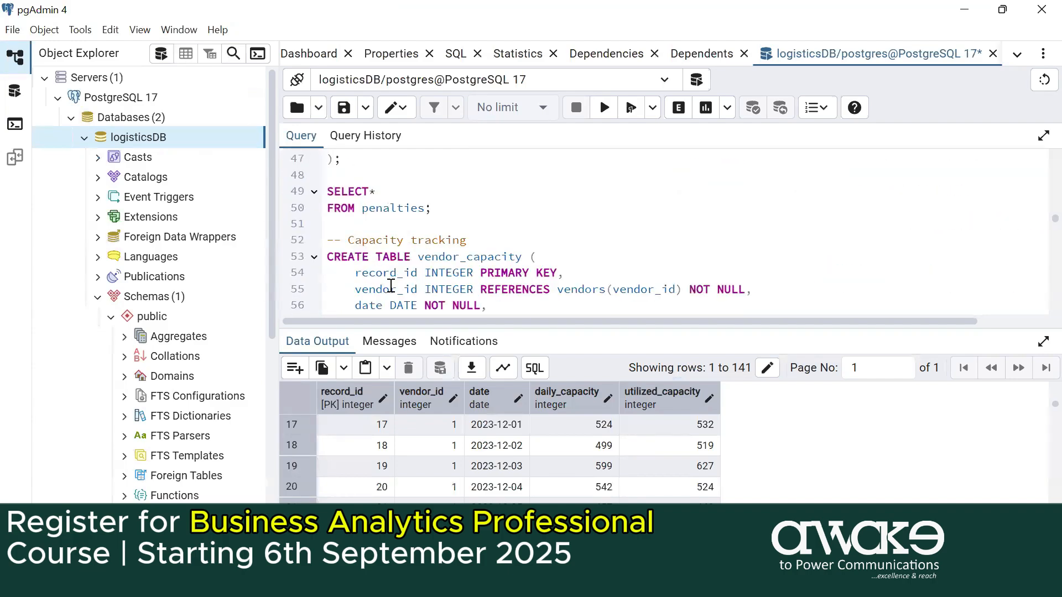
{"action": "scroll", "coordinate": [391, 285], "scroll_direction": "down", "scroll_amount": 4}
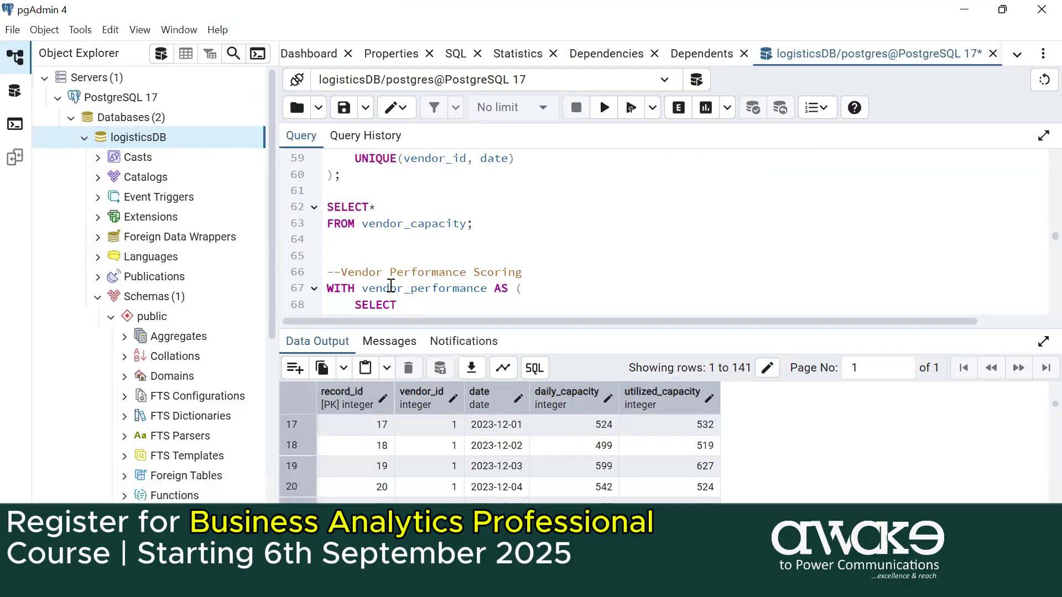
{"action": "scroll", "coordinate": [391, 285], "scroll_direction": "down", "scroll_amount": 3}
{"action": "scroll", "coordinate": [391, 285], "scroll_direction": "up", "scroll_amount": 2}
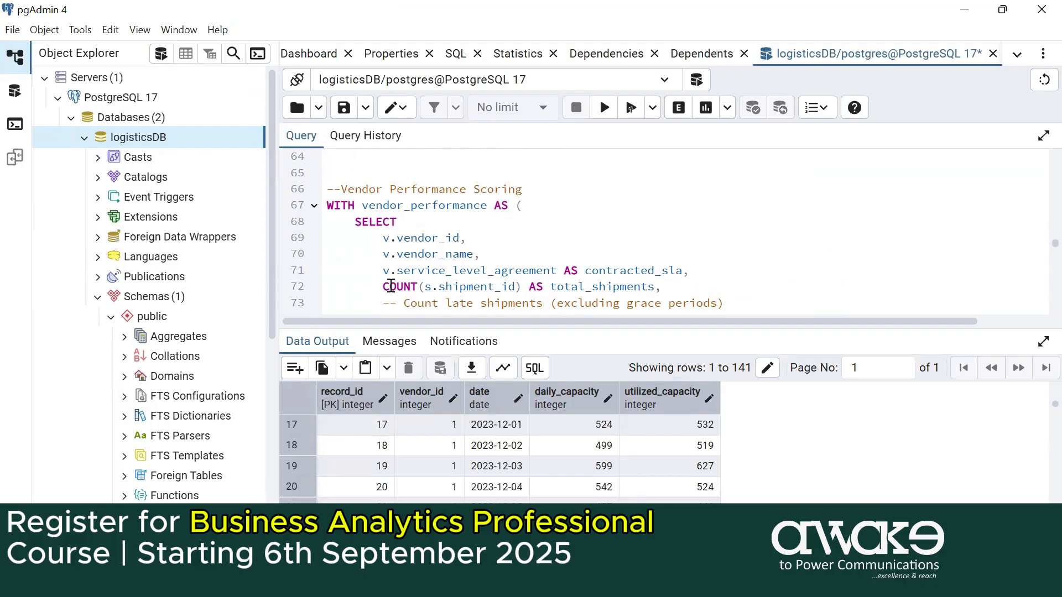
{"action": "scroll", "coordinate": [391, 285], "scroll_direction": "down", "scroll_amount": 2}
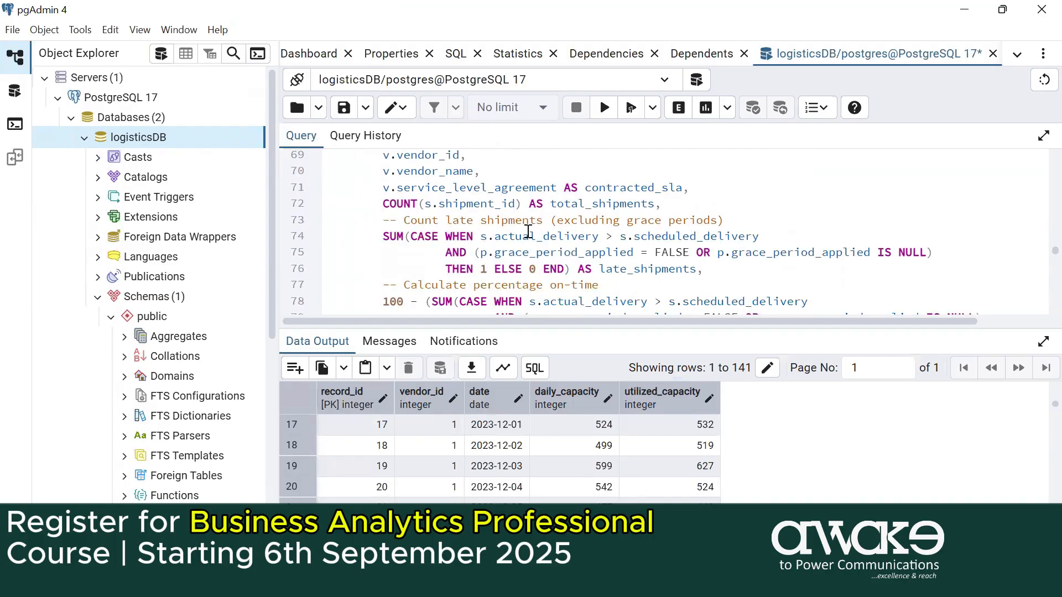
{"action": "scroll", "coordinate": [528, 231], "scroll_direction": "up", "scroll_amount": 2}
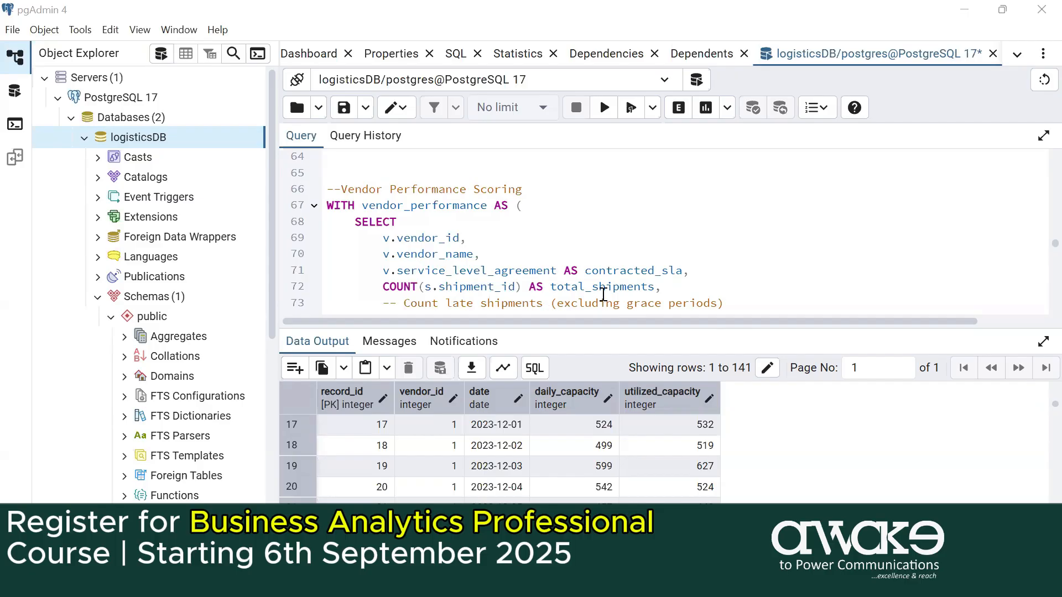
{"action": "scroll", "coordinate": [650, 284], "scroll_direction": "down", "scroll_amount": 2}
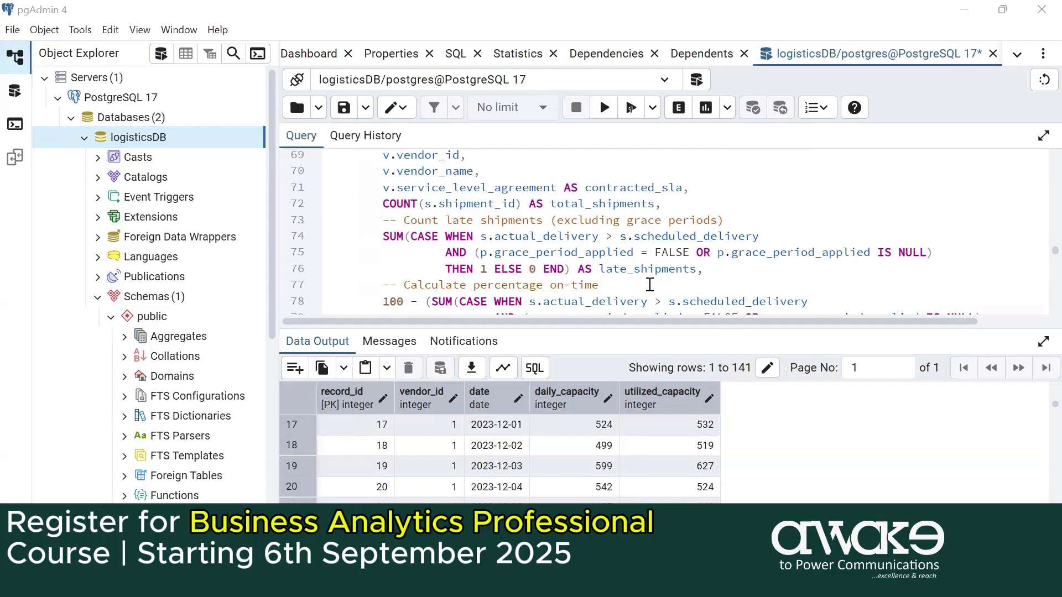
{"action": "scroll", "coordinate": [649, 285], "scroll_direction": "down", "scroll_amount": 2}
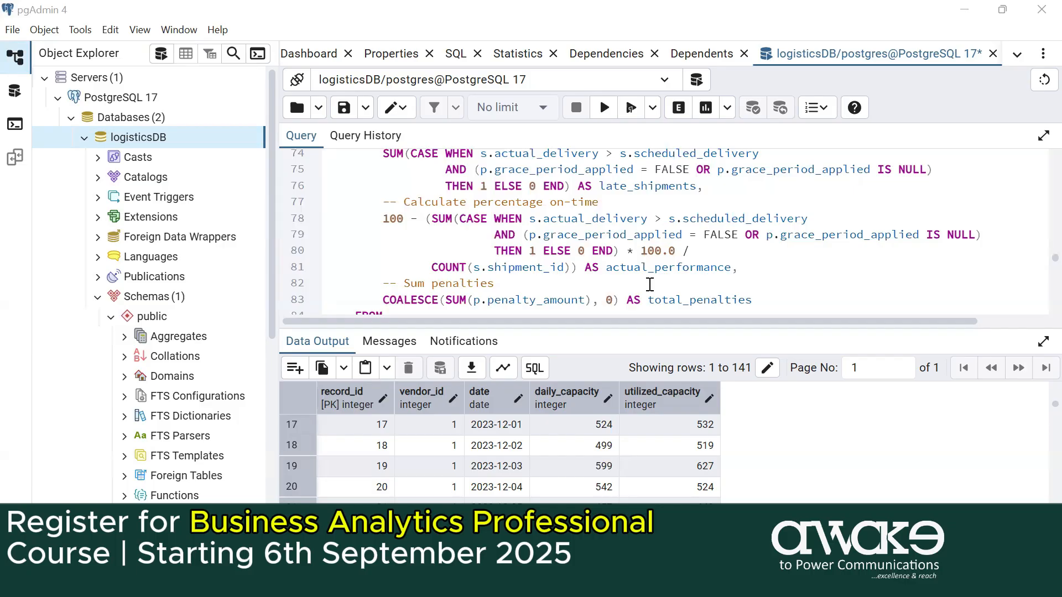
{"action": "scroll", "coordinate": [650, 285], "scroll_direction": "down", "scroll_amount": 10}
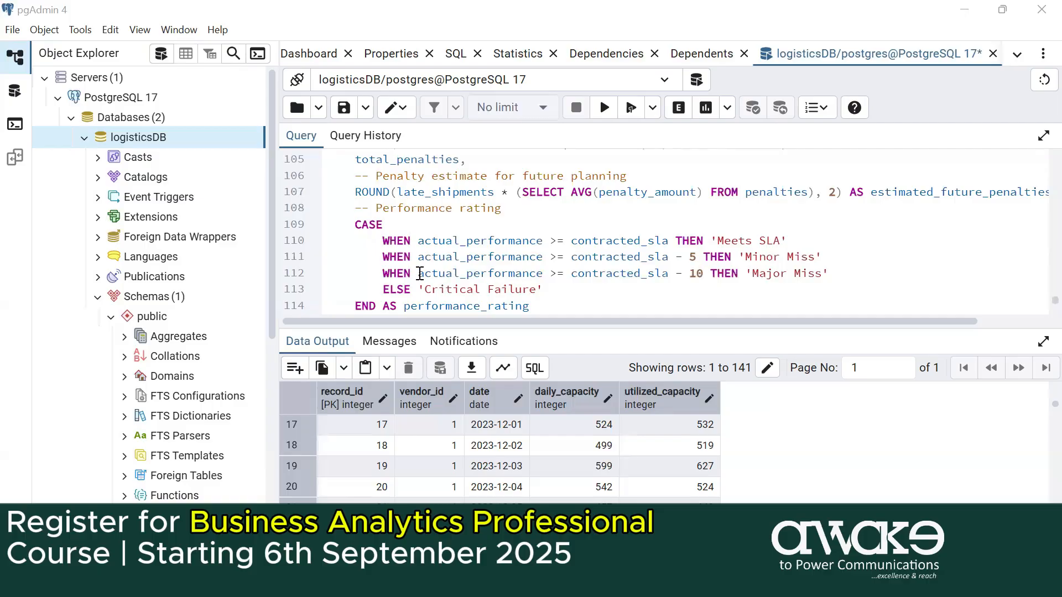
{"action": "scroll", "coordinate": [420, 273], "scroll_direction": "down", "scroll_amount": 2}
{"action": "scroll", "coordinate": [621, 265], "scroll_direction": "up", "scroll_amount": 3}
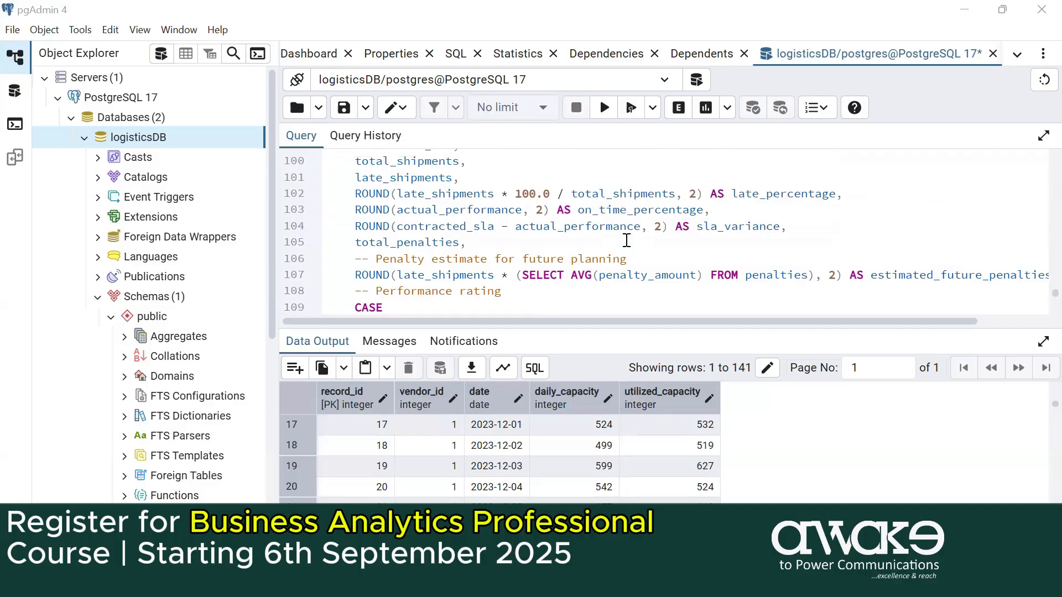
{"action": "scroll", "coordinate": [622, 262], "scroll_direction": "up", "scroll_amount": 3}
{"action": "scroll", "coordinate": [622, 262], "scroll_direction": "up", "scroll_amount": 2}
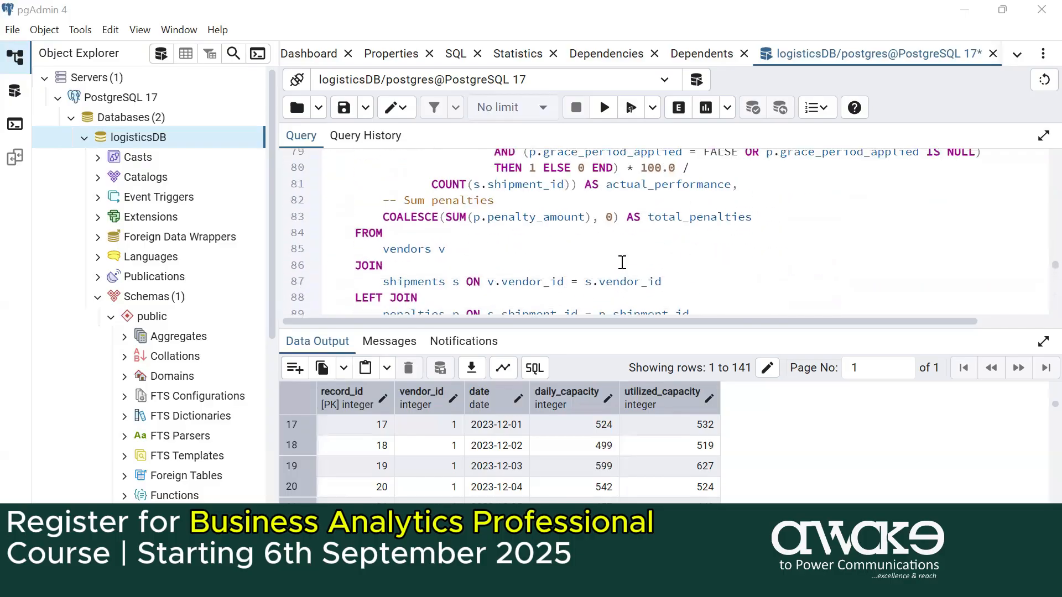
{"action": "scroll", "coordinate": [622, 262], "scroll_direction": "down", "scroll_amount": 4}
{"action": "scroll", "coordinate": [622, 262], "scroll_direction": "up", "scroll_amount": 5}
{"action": "scroll", "coordinate": [622, 262], "scroll_direction": "up", "scroll_amount": 6}
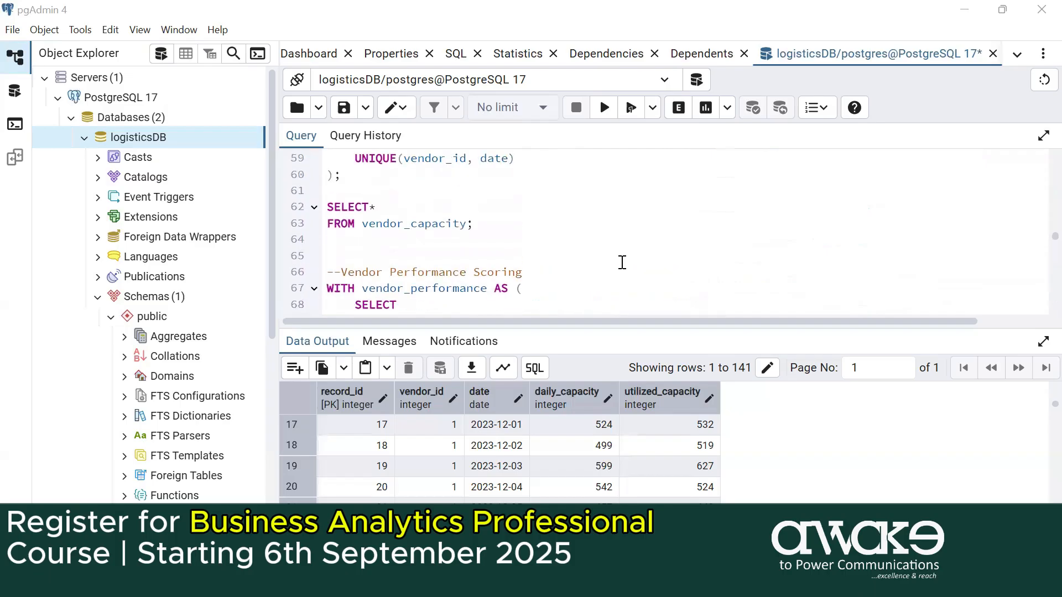
{"action": "scroll", "coordinate": [622, 263], "scroll_direction": "down", "scroll_amount": 1}
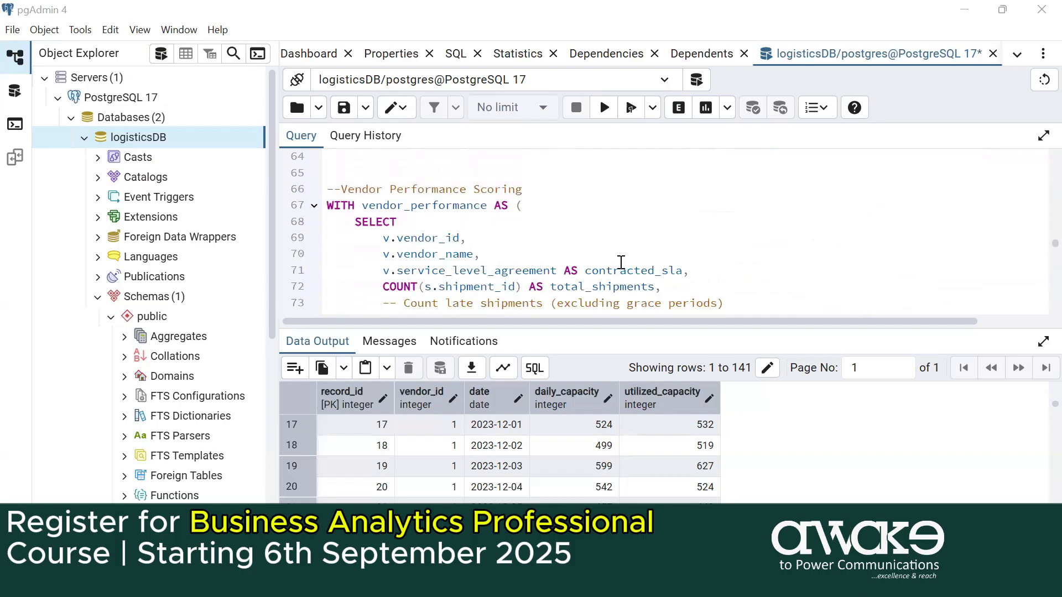
- Highlight the WITH vendor_performance header, the SELECT keyword and the total_shipments COUNT line to explain them
{"action": "left_click", "coordinate": [348, 206]}
{"action": "left_click_drag", "start_coordinate": [329, 206], "coordinate": [501, 205]}
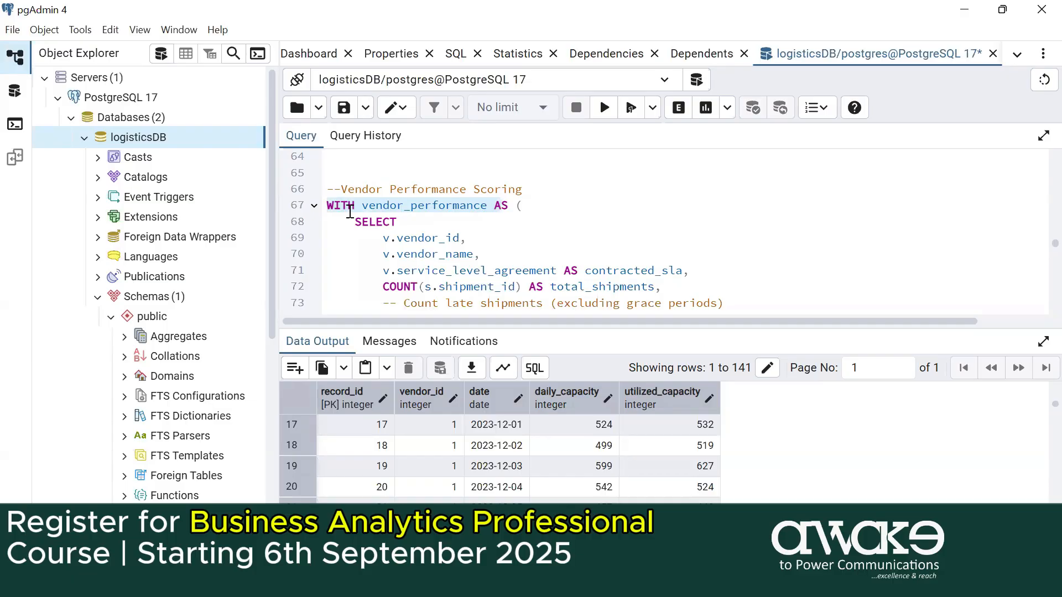
{"action": "left_click_drag", "start_coordinate": [356, 223], "coordinate": [396, 222]}
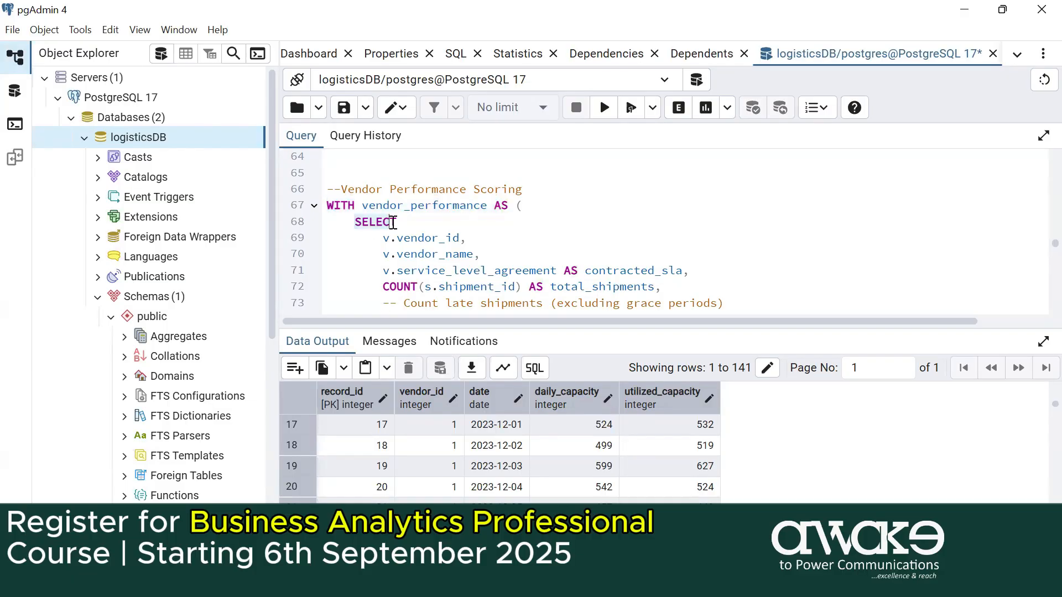
{"action": "left_click", "coordinate": [398, 222]}
{"action": "left_click", "coordinate": [385, 287]}
{"action": "left_click_drag", "start_coordinate": [383, 287], "coordinate": [670, 289]}
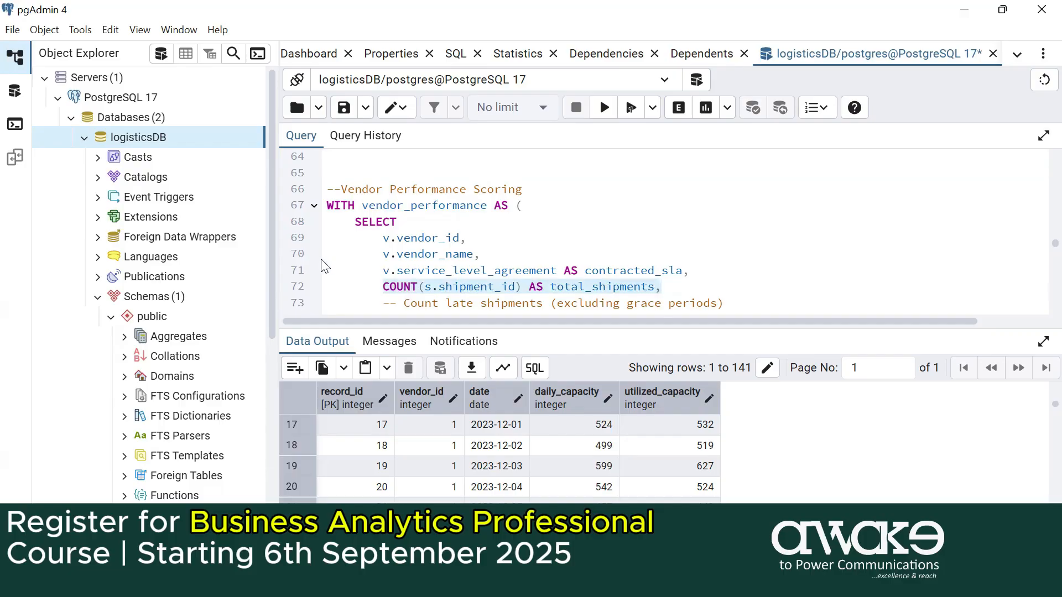
{"action": "left_click", "coordinate": [432, 289]}
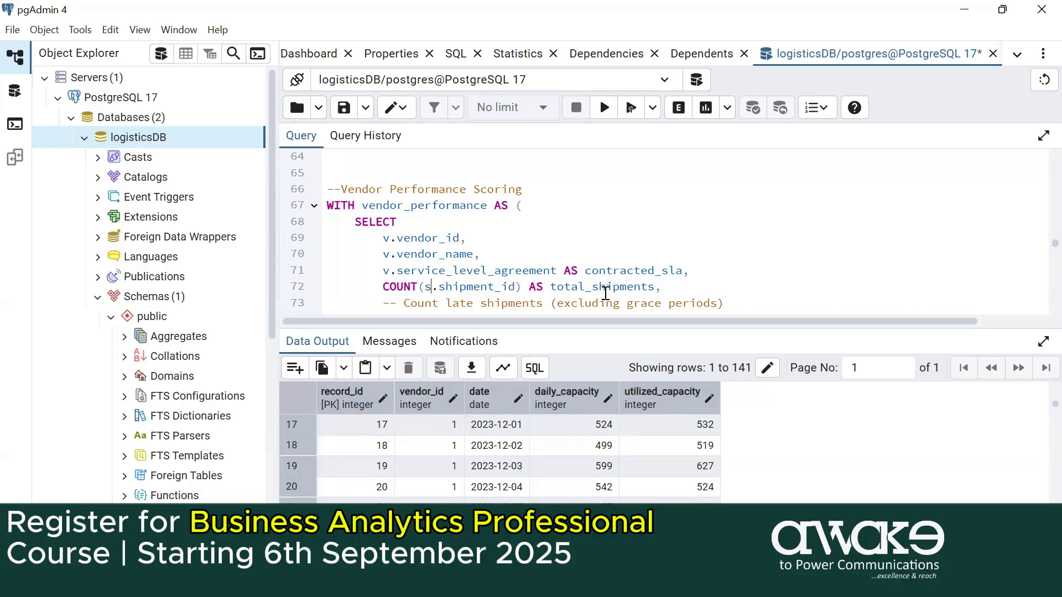
- Review the late_shipments and actual_performance calculations in the vendor_performance CTE
{"action": "scroll", "coordinate": [611, 254], "scroll_direction": "down", "scroll_amount": 2}
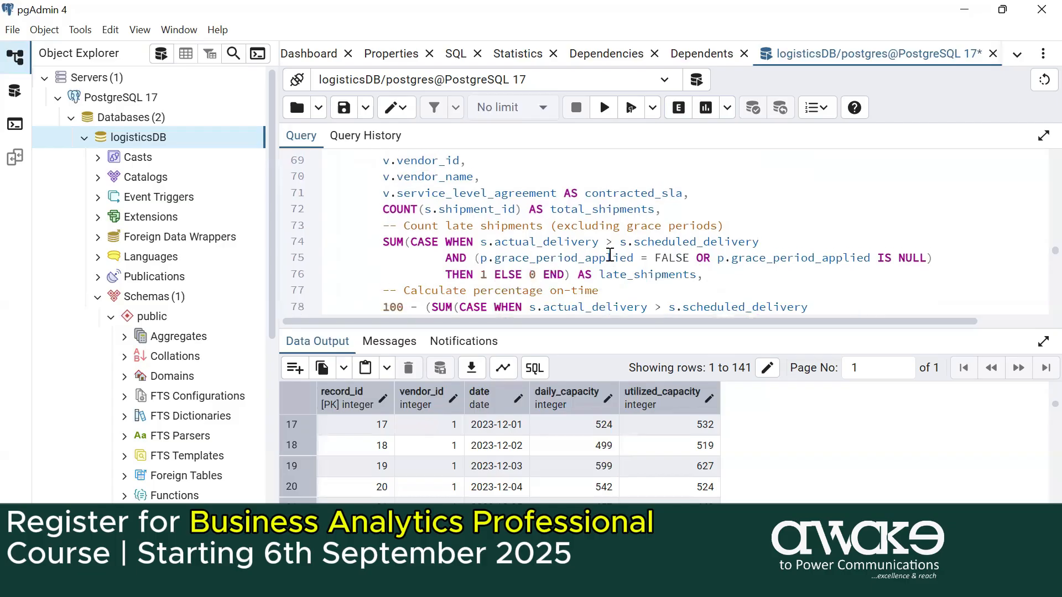
{"action": "scroll", "coordinate": [611, 255], "scroll_direction": "up", "scroll_amount": 2}
{"action": "scroll", "coordinate": [611, 254], "scroll_direction": "down", "scroll_amount": 2}
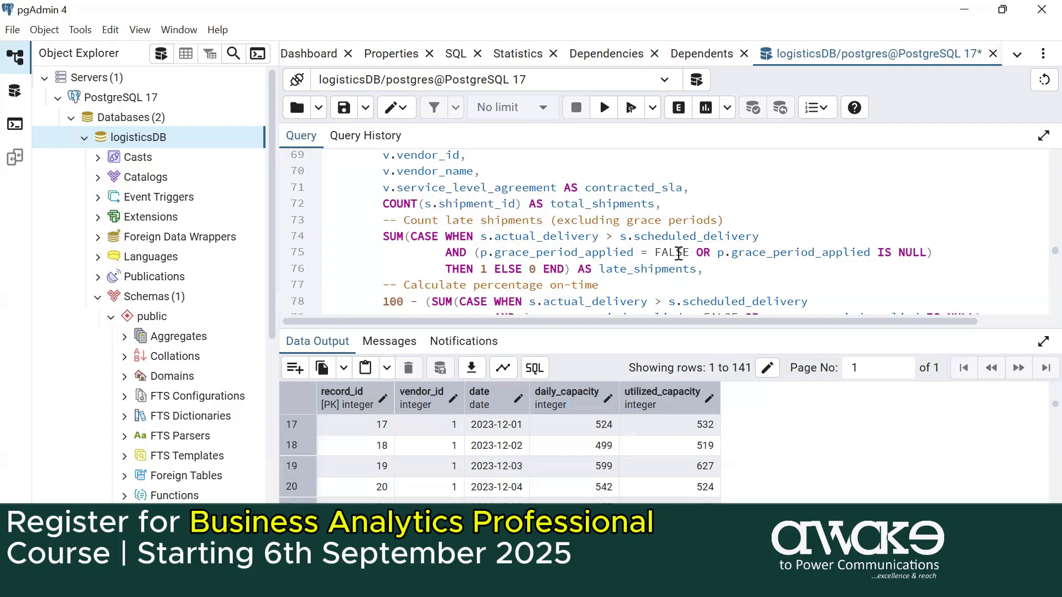
{"action": "left_click", "coordinate": [550, 254]}
{"action": "scroll", "coordinate": [701, 273], "scroll_direction": "down", "scroll_amount": 3}
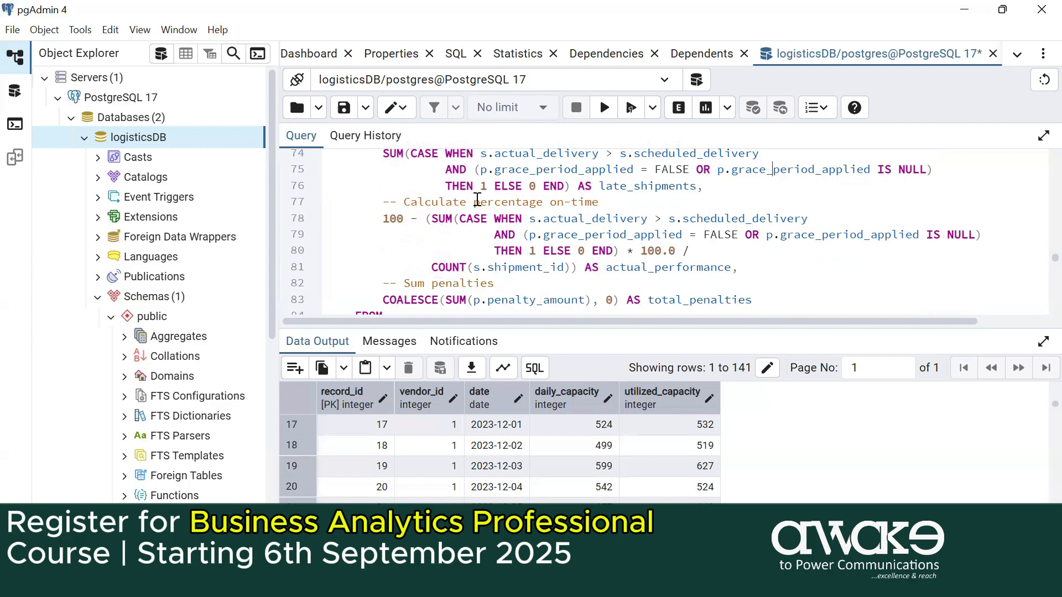
{"action": "scroll", "coordinate": [477, 200], "scroll_direction": "up", "scroll_amount": 3}
{"action": "scroll", "coordinate": [477, 199], "scroll_direction": "up", "scroll_amount": 6}
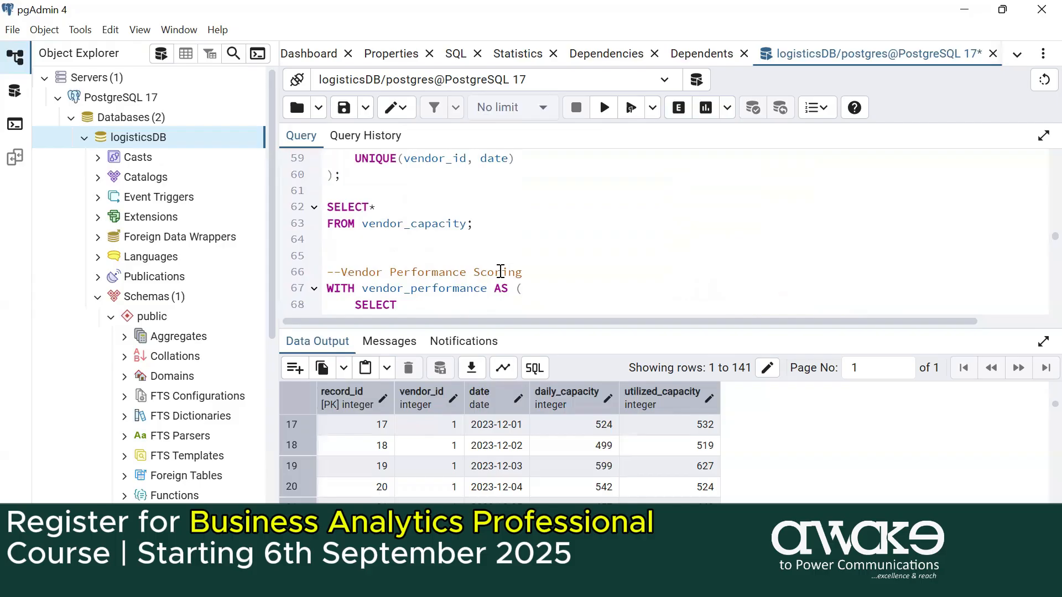
{"action": "scroll", "coordinate": [499, 272], "scroll_direction": "down", "scroll_amount": 6}
{"action": "scroll", "coordinate": [500, 271], "scroll_direction": "down", "scroll_amount": 3}
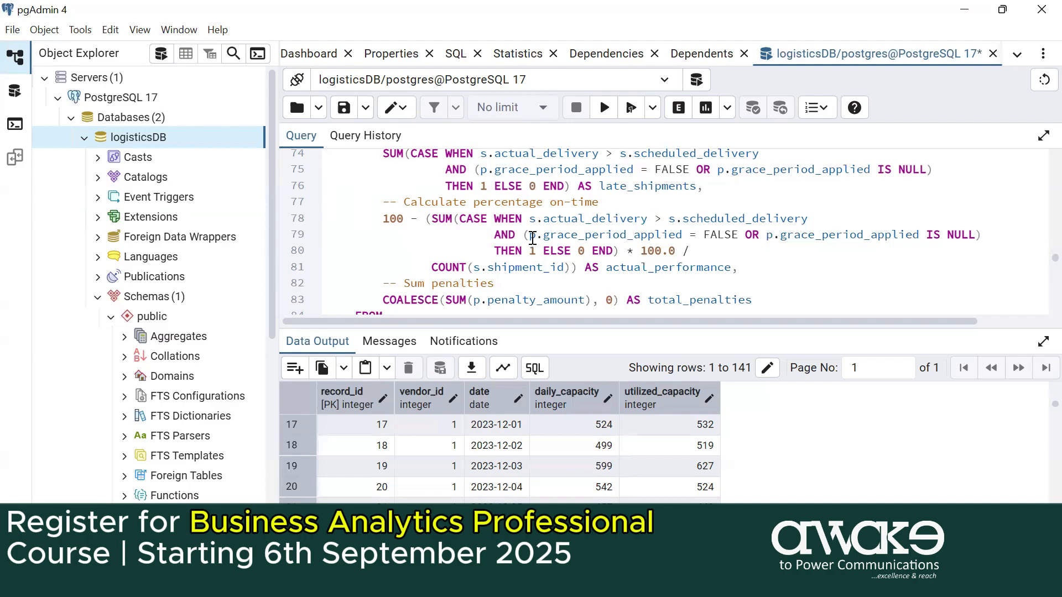
- Highlight the COALESCE total_penalties line in the vendor_performance CTE to explain the penalty sum
{"action": "scroll", "coordinate": [633, 235], "scroll_direction": "up", "scroll_amount": 2}
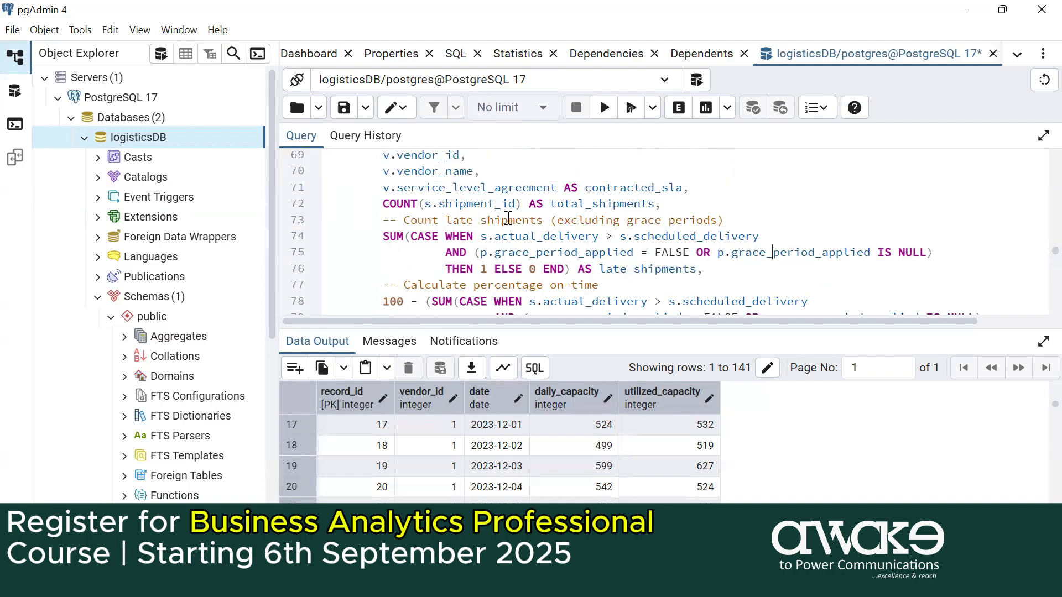
{"action": "scroll", "coordinate": [570, 247], "scroll_direction": "down", "scroll_amount": 2}
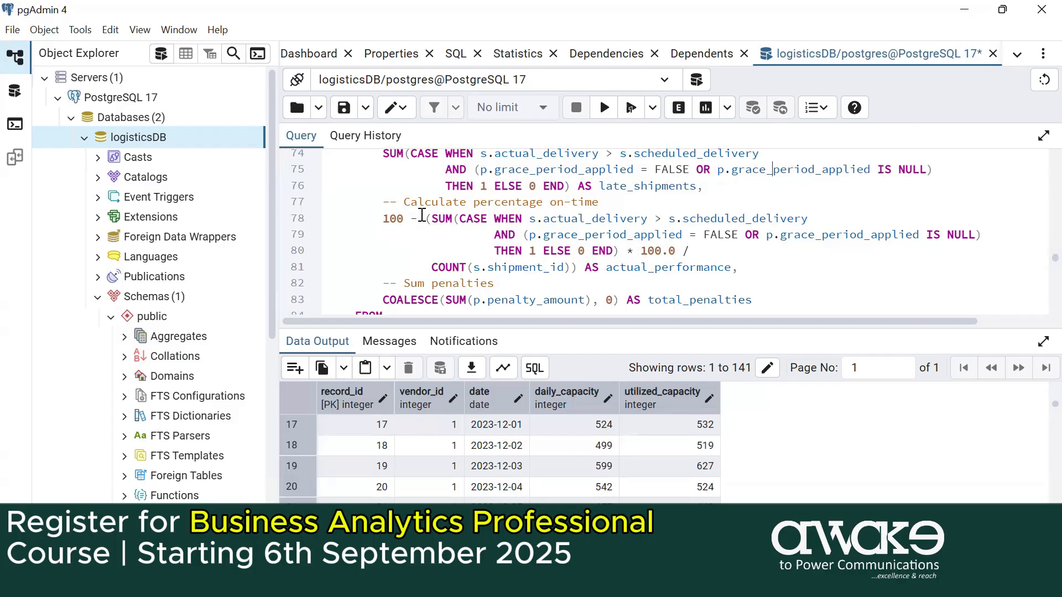
{"action": "scroll", "coordinate": [486, 255], "scroll_direction": "down", "scroll_amount": 2}
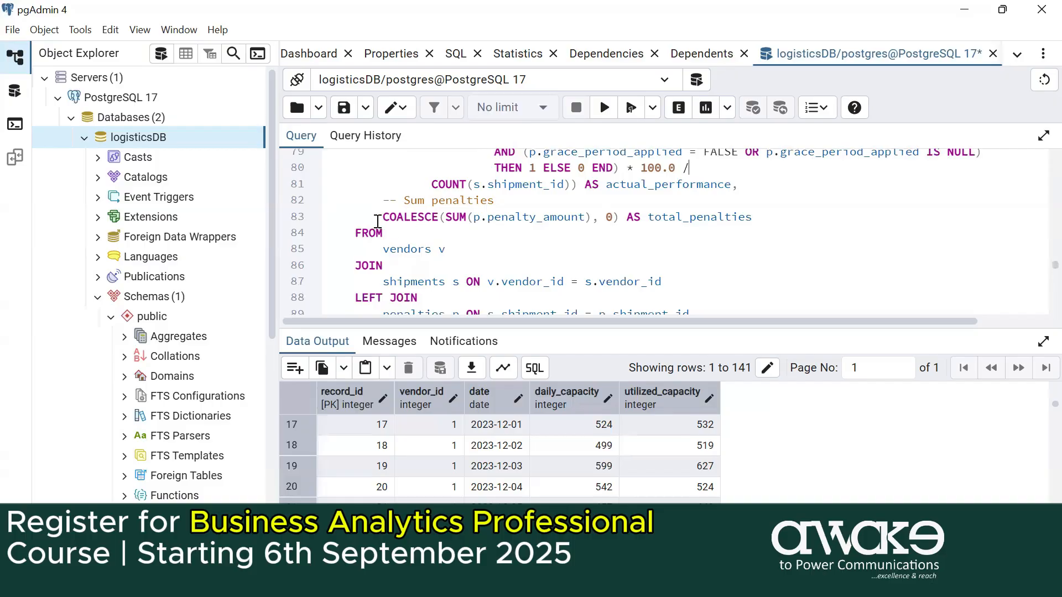
{"action": "left_click_drag", "start_coordinate": [376, 217], "coordinate": [425, 216]}
{"action": "scroll", "coordinate": [442, 248], "scroll_direction": "up", "scroll_amount": 6}
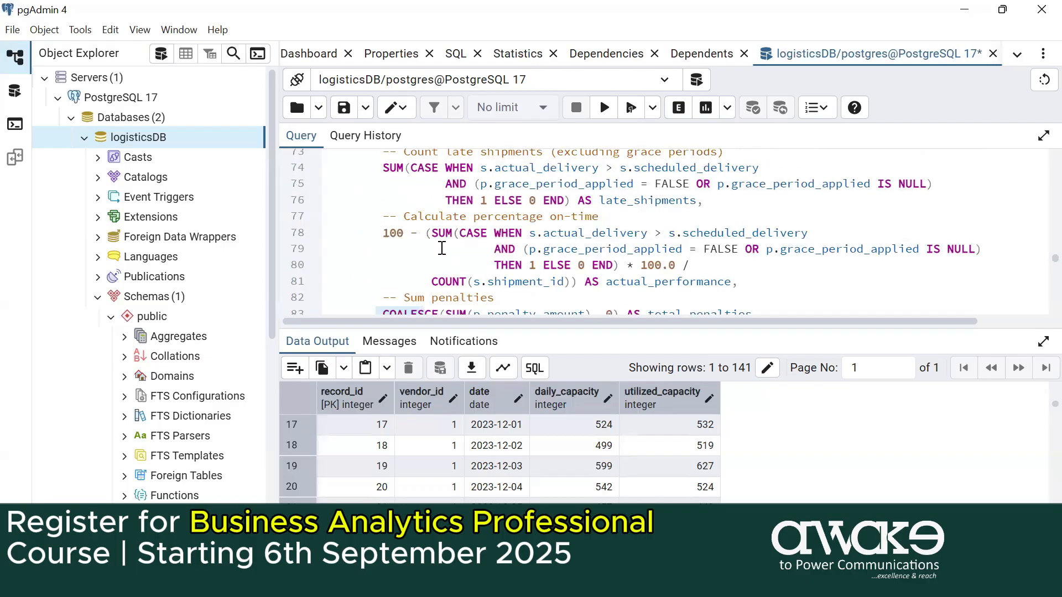
- Review the FROM clause joining vendors, shipments and penalties in the vendor_performance CTE
{"action": "scroll", "coordinate": [441, 249], "scroll_direction": "down", "scroll_amount": 3}
{"action": "scroll", "coordinate": [442, 248], "scroll_direction": "up", "scroll_amount": 2}
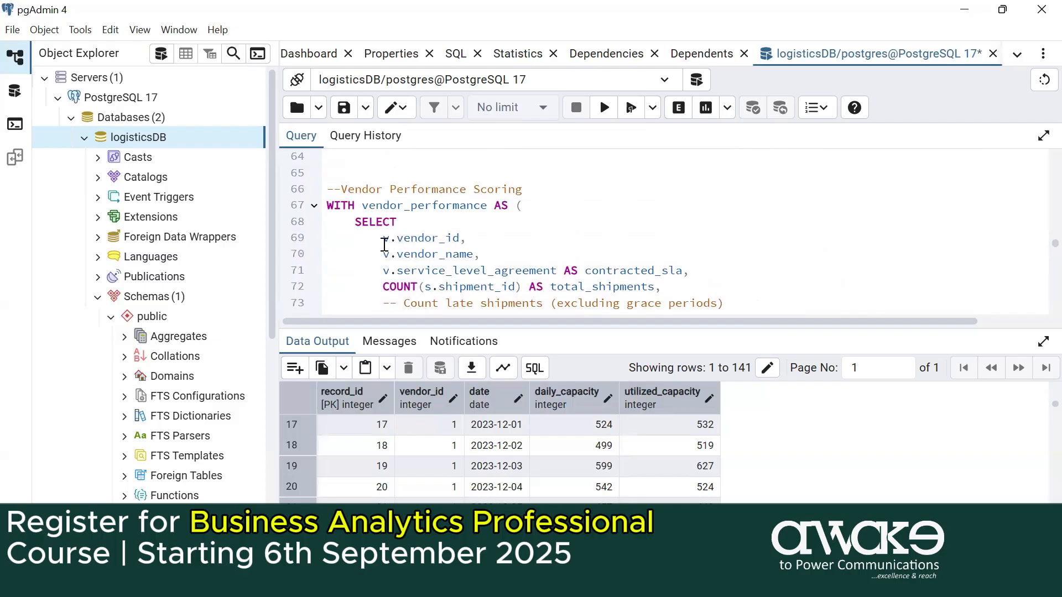
{"action": "scroll", "coordinate": [433, 232], "scroll_direction": "down", "scroll_amount": 1}
{"action": "scroll", "coordinate": [433, 233], "scroll_direction": "down", "scroll_amount": 5}
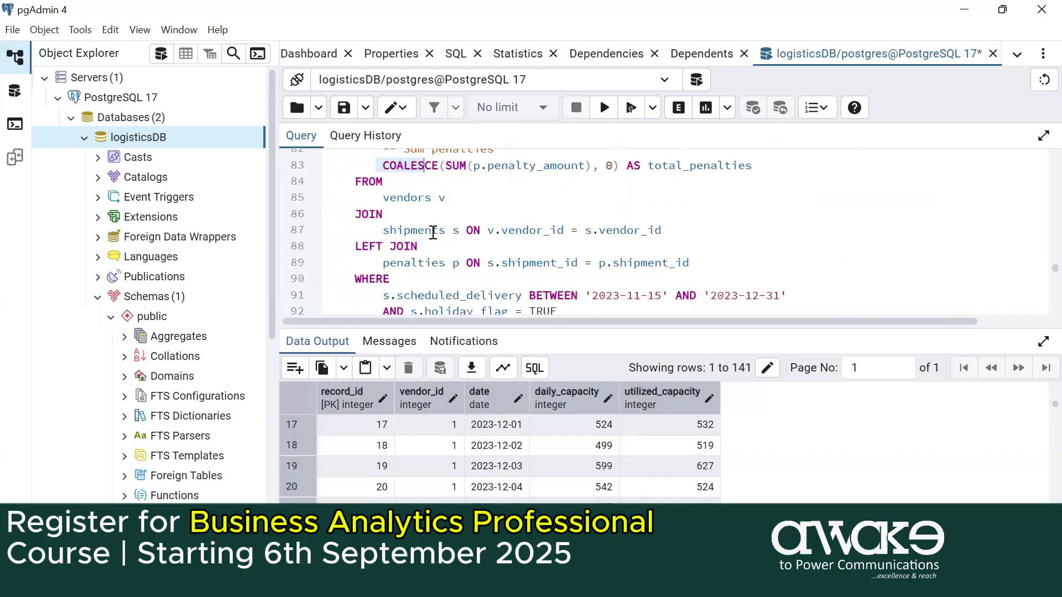
{"action": "scroll", "coordinate": [433, 233], "scroll_direction": "up", "scroll_amount": 1}
{"action": "left_click", "coordinate": [424, 217]}
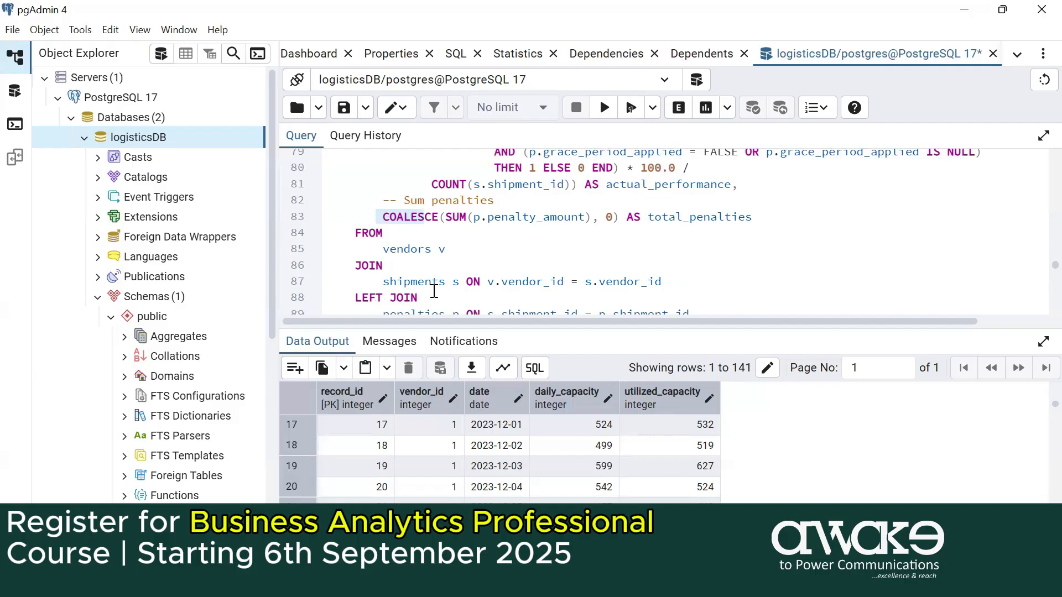
{"action": "scroll", "coordinate": [498, 247], "scroll_direction": "up", "scroll_amount": 3}
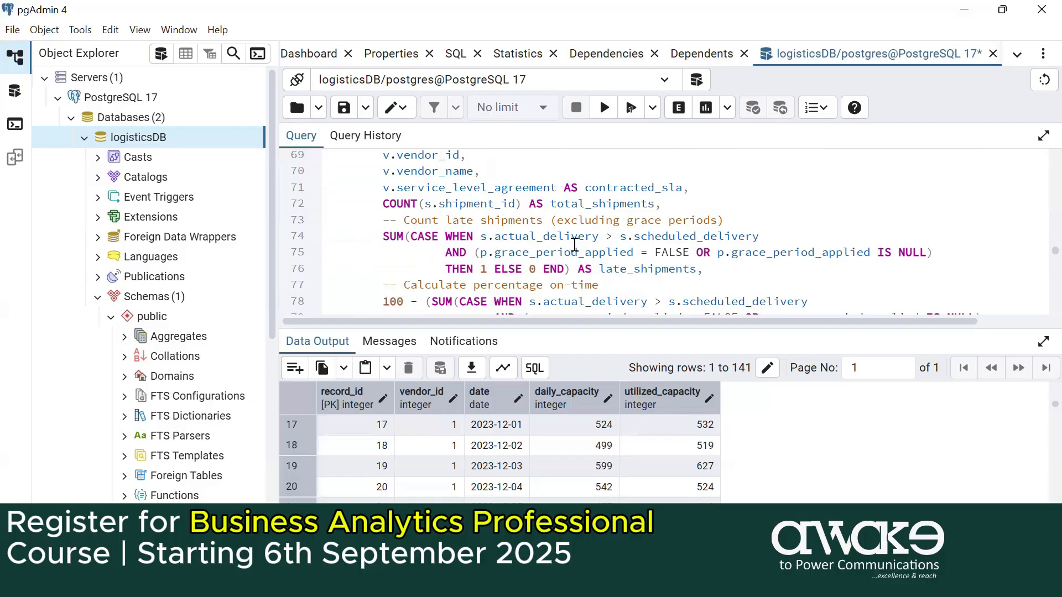
{"action": "scroll", "coordinate": [479, 237], "scroll_direction": "down", "scroll_amount": 5}
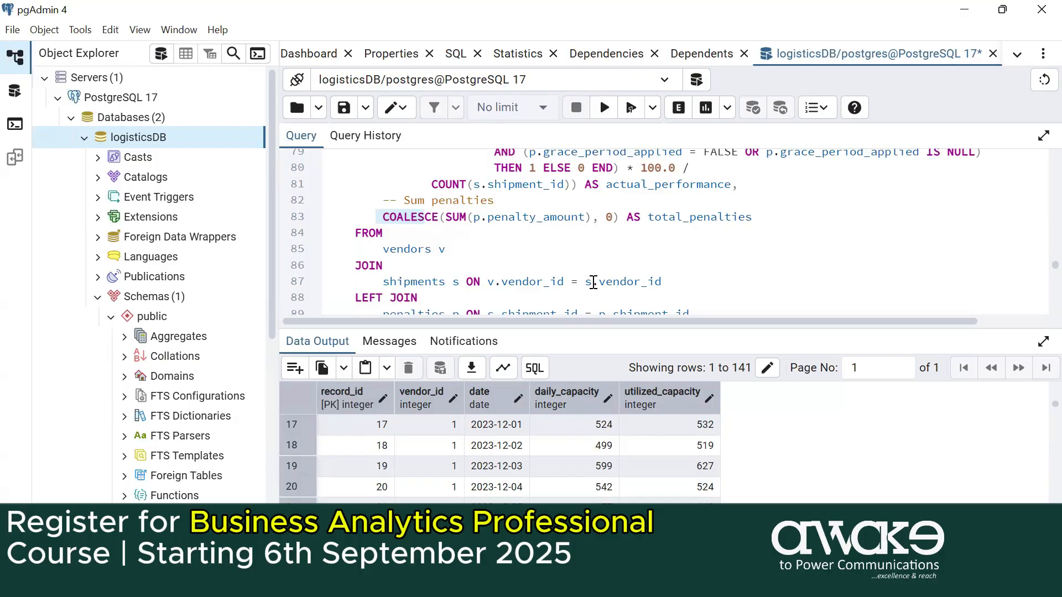
{"action": "scroll", "coordinate": [593, 282], "scroll_direction": "down", "scroll_amount": 2}
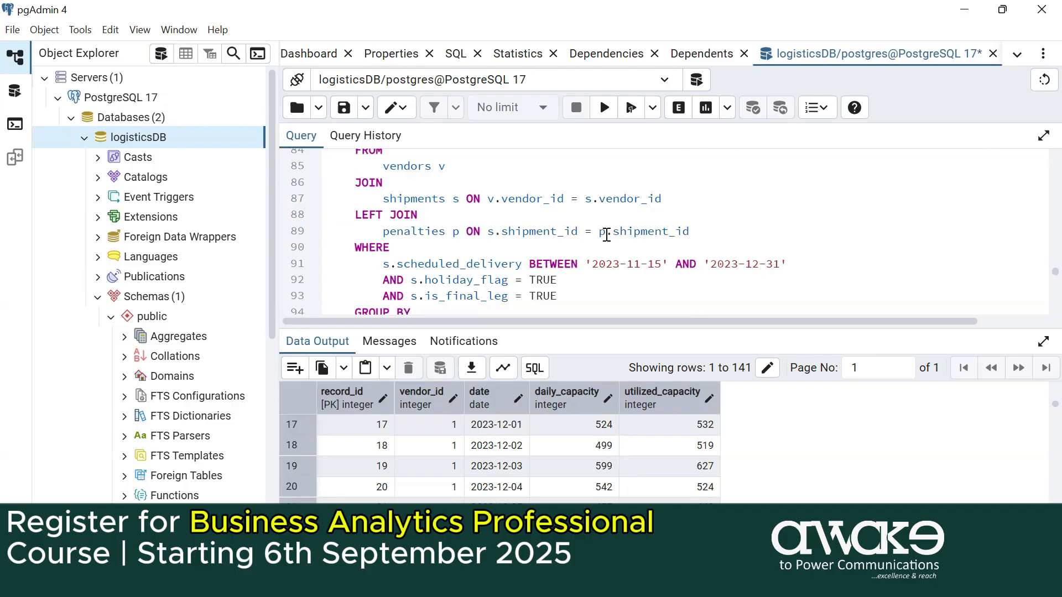
{"action": "scroll", "coordinate": [606, 234], "scroll_direction": "down", "scroll_amount": 3}
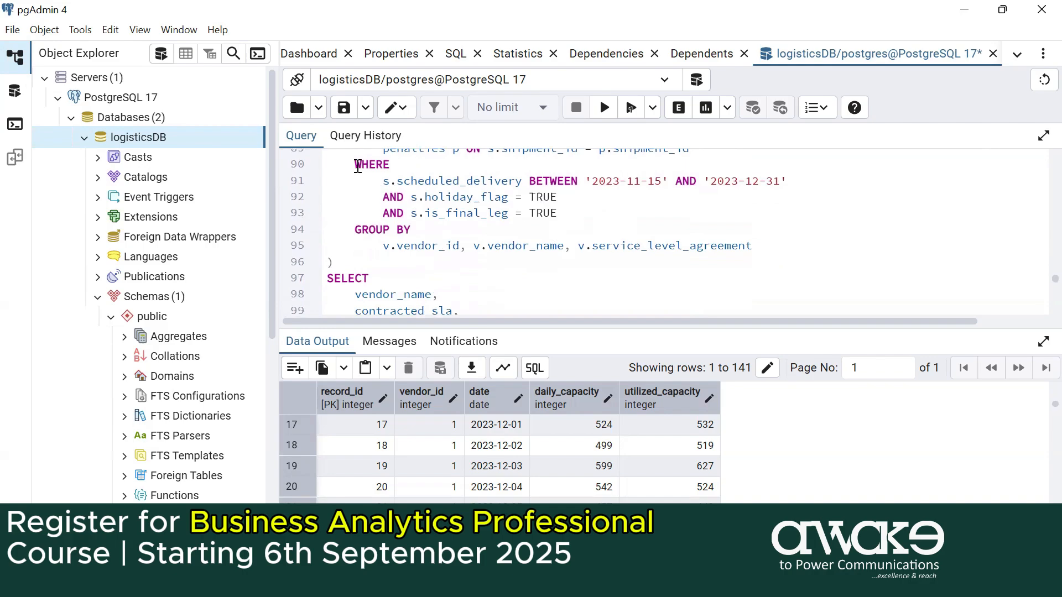
- Highlight the WHERE filters on scheduled_delivery date range, holiday_flag and is_final_leg to explain them
{"action": "left_click_drag", "start_coordinate": [358, 164], "coordinate": [557, 213]}
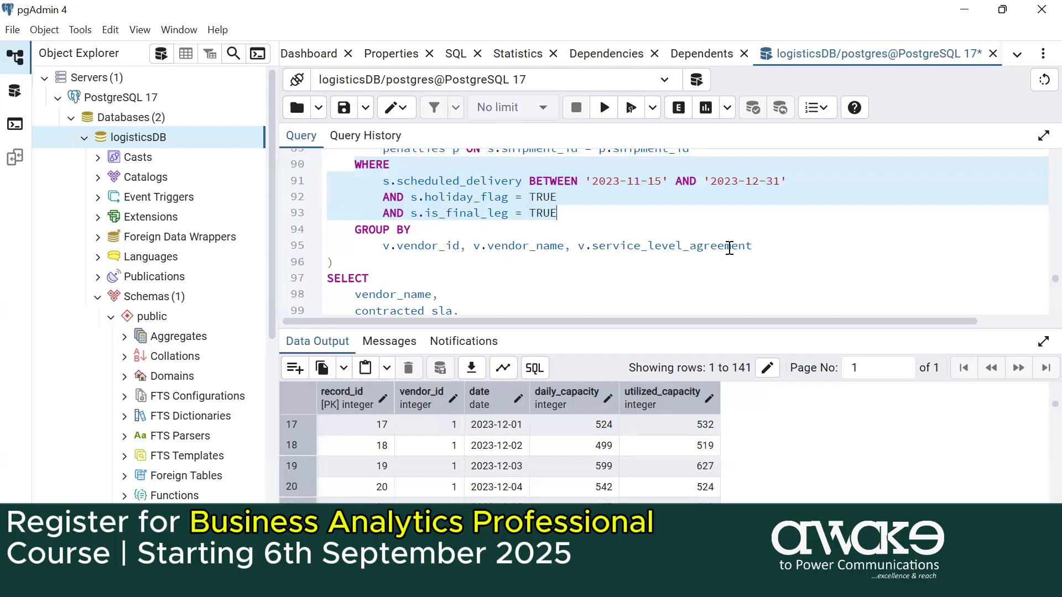
{"action": "left_click", "coordinate": [481, 252]}
{"action": "scroll", "coordinate": [481, 252], "scroll_direction": "down", "scroll_amount": 4}
{"action": "scroll", "coordinate": [398, 221], "scroll_direction": "up", "scroll_amount": 2}
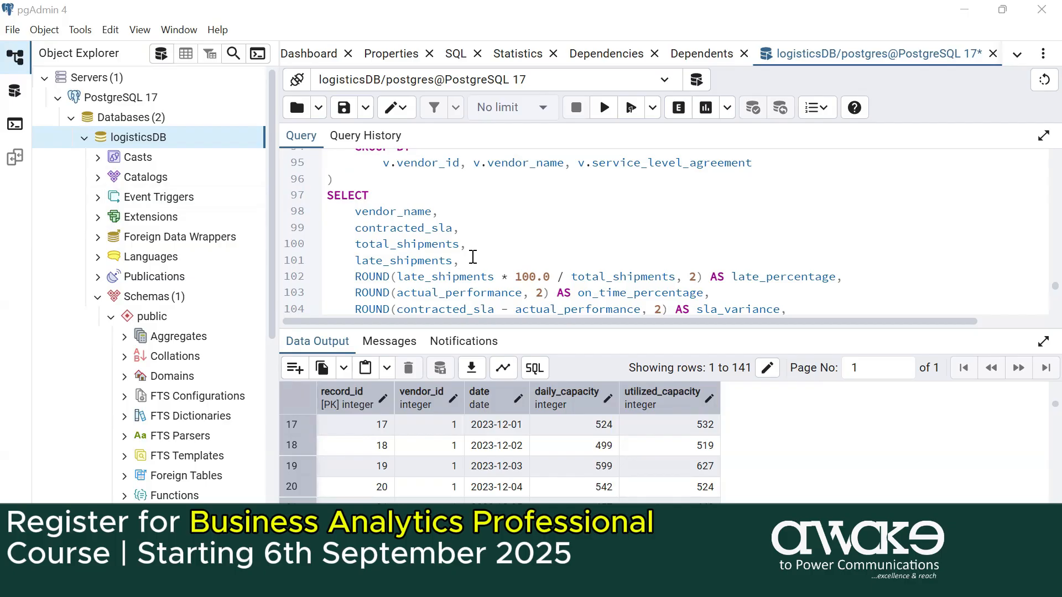
- Scroll back through the CTE's calculated columns and down to the outer SELECT list
{"action": "scroll", "coordinate": [473, 260], "scroll_direction": "up", "scroll_amount": 8}
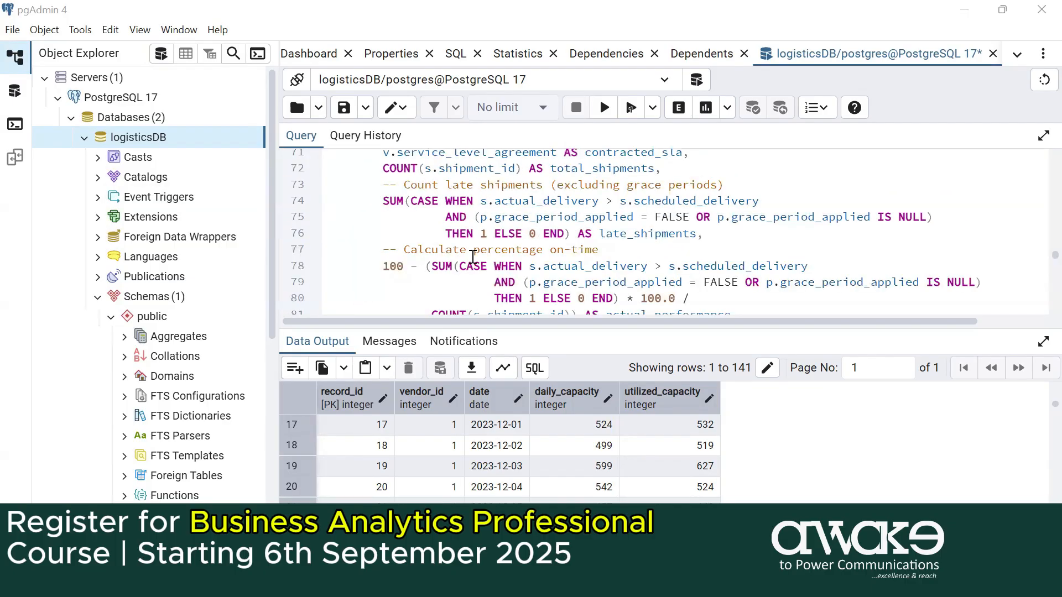
{"action": "scroll", "coordinate": [473, 257], "scroll_direction": "up", "scroll_amount": 3}
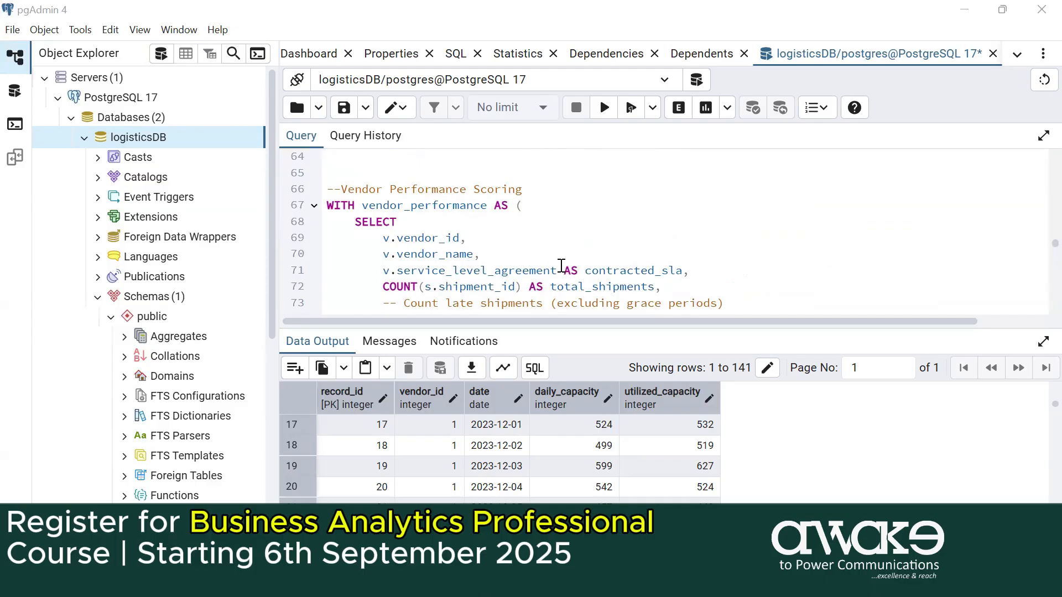
{"action": "scroll", "coordinate": [561, 266], "scroll_direction": "down", "scroll_amount": 2}
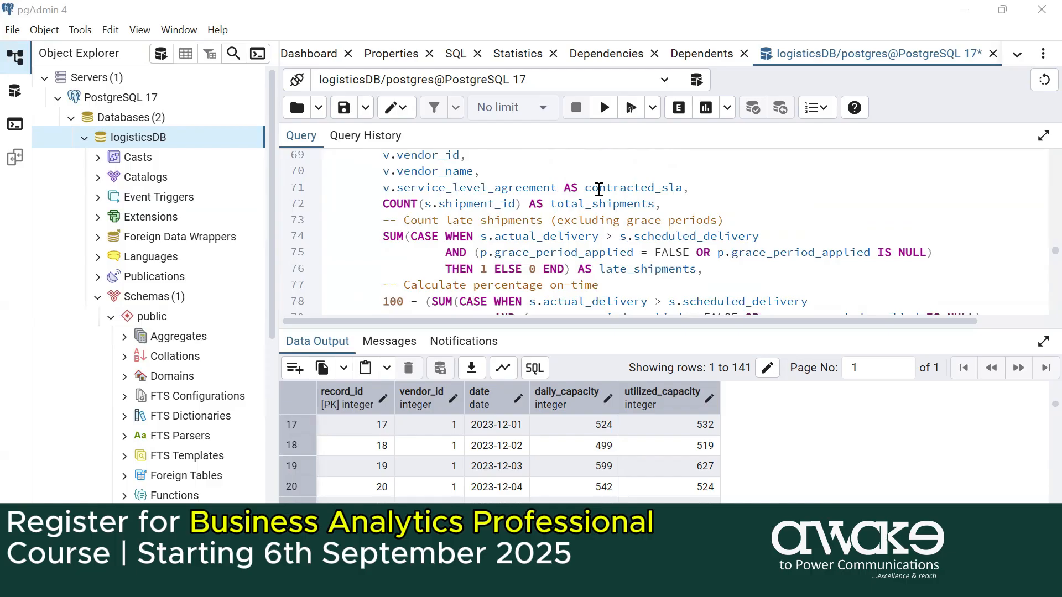
{"action": "scroll", "coordinate": [616, 273], "scroll_direction": "up", "scroll_amount": 2}
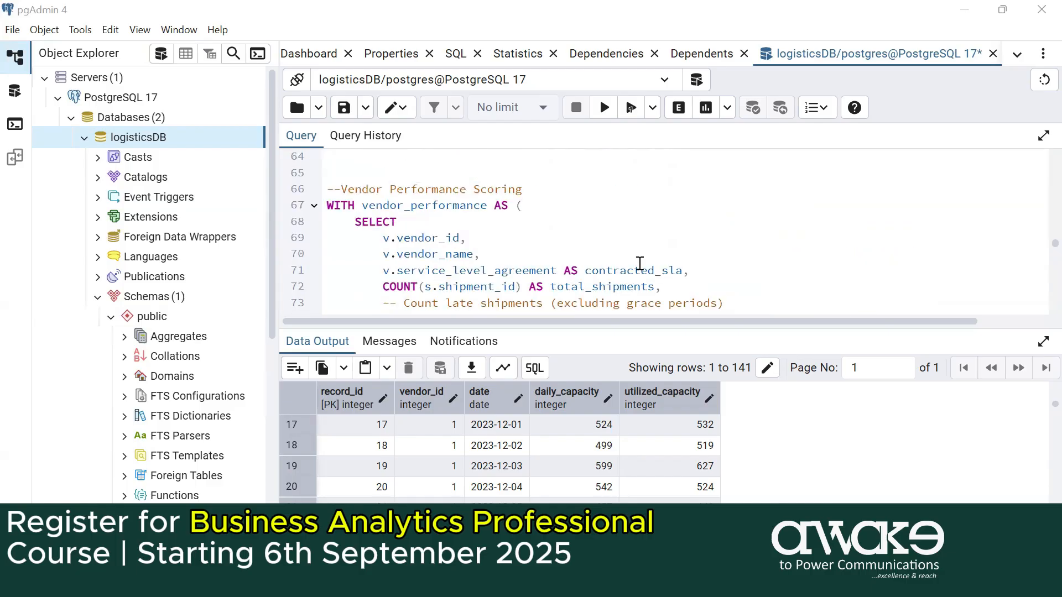
{"action": "scroll", "coordinate": [595, 232], "scroll_direction": "down", "scroll_amount": 2}
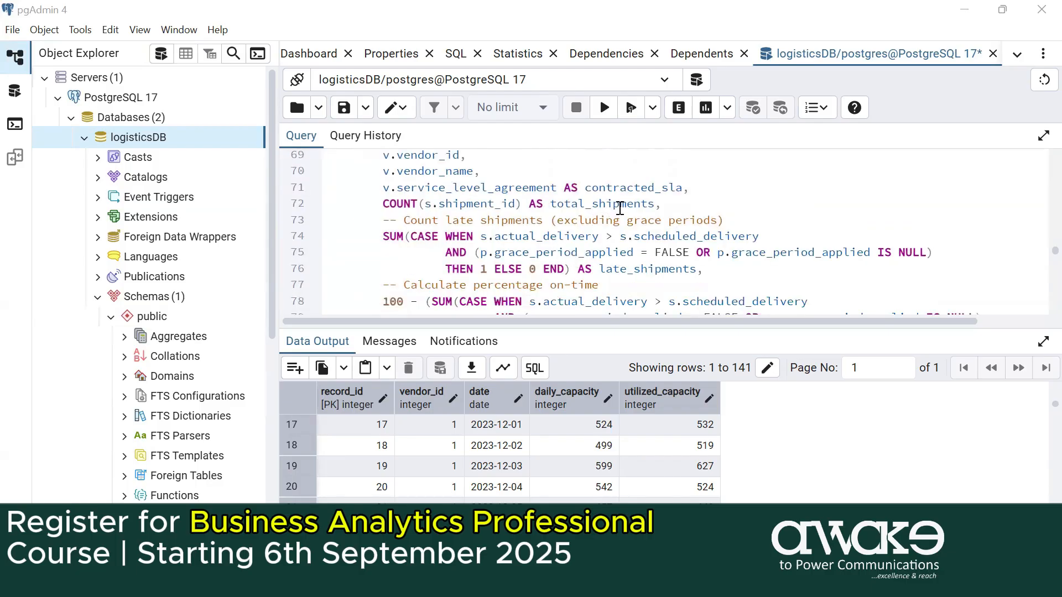
{"action": "scroll", "coordinate": [679, 271], "scroll_direction": "down", "scroll_amount": 2}
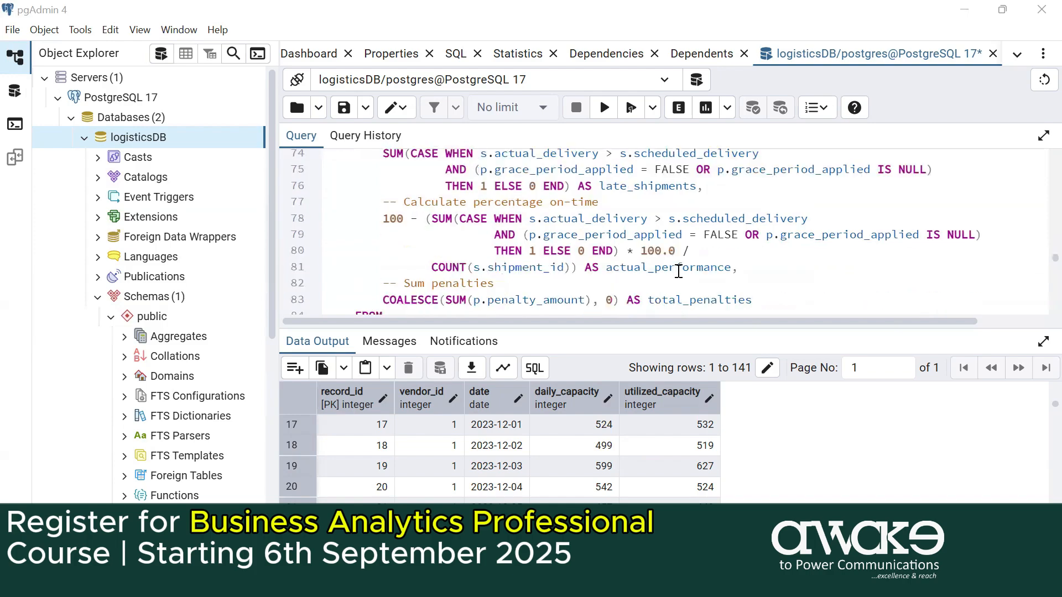
{"action": "scroll", "coordinate": [675, 263], "scroll_direction": "down", "scroll_amount": 2}
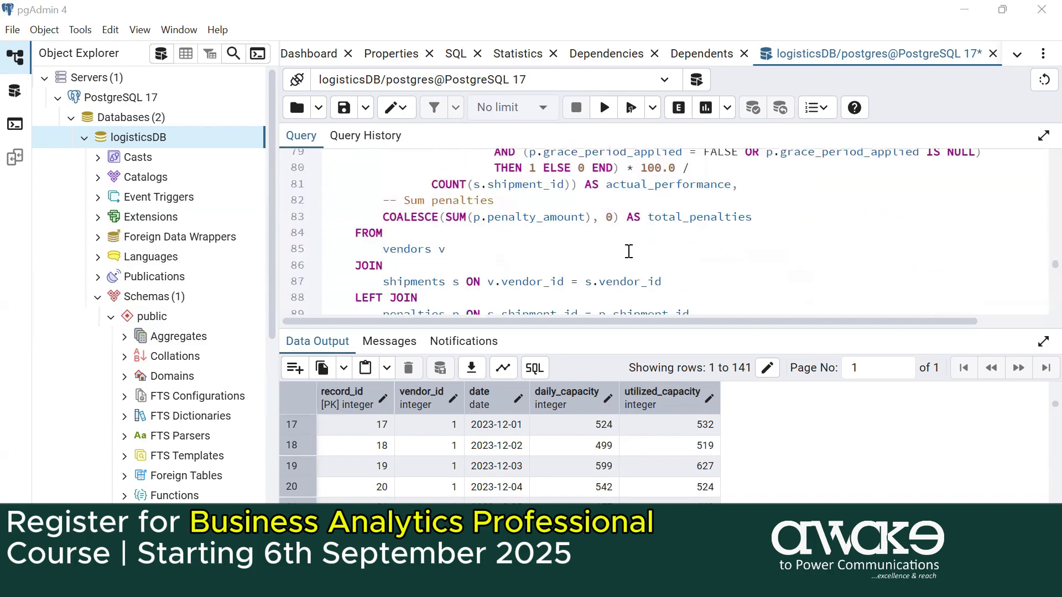
{"action": "scroll", "coordinate": [719, 219], "scroll_direction": "down", "scroll_amount": 6}
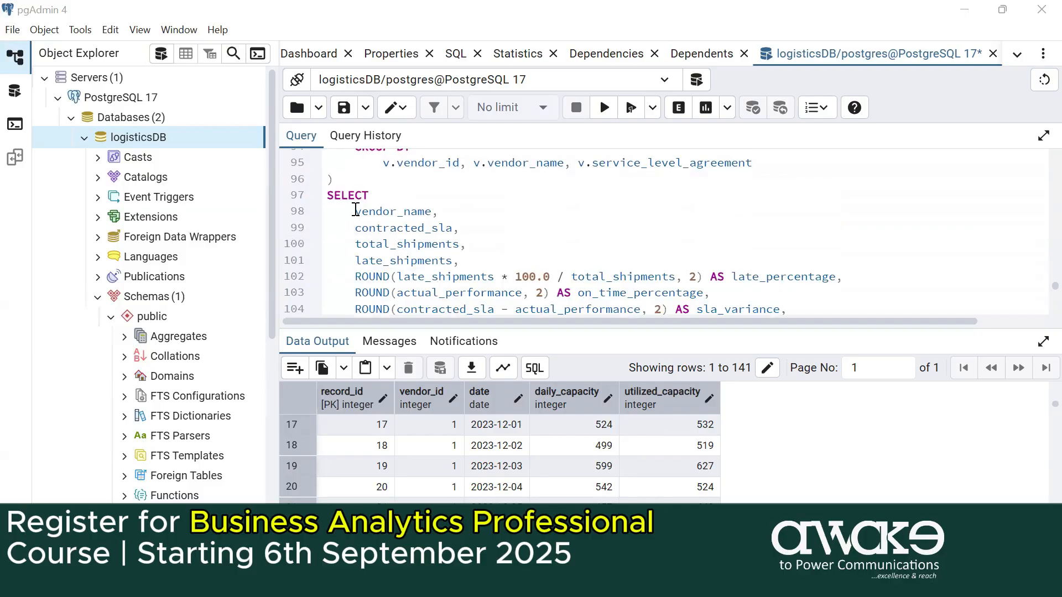
{"action": "scroll", "coordinate": [370, 224], "scroll_direction": "down", "scroll_amount": 2}
- Highlight the late_percentage ROUND expression and the sla_variance alias in the outer SELECT to explain them
{"action": "left_click_drag", "start_coordinate": [354, 194], "coordinate": [846, 195]}
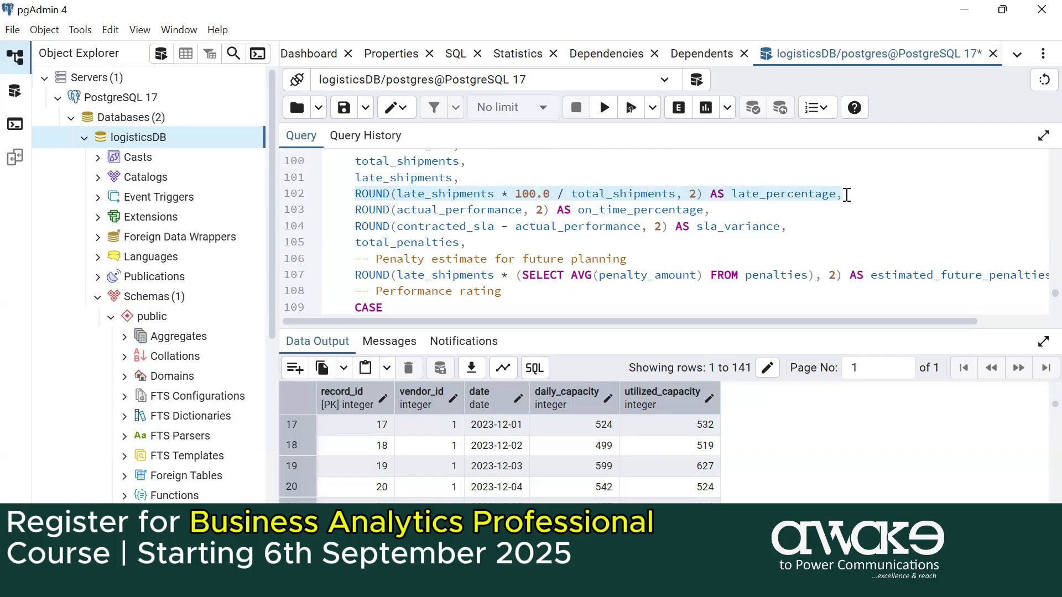
{"action": "left_click", "coordinate": [522, 178]}
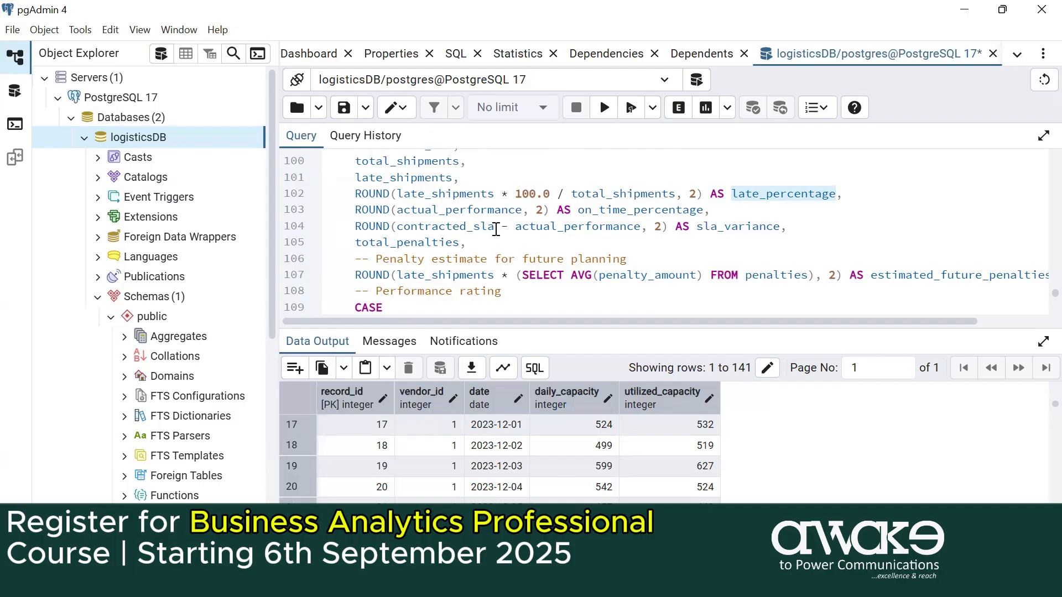
{"action": "left_click", "coordinate": [381, 228]}
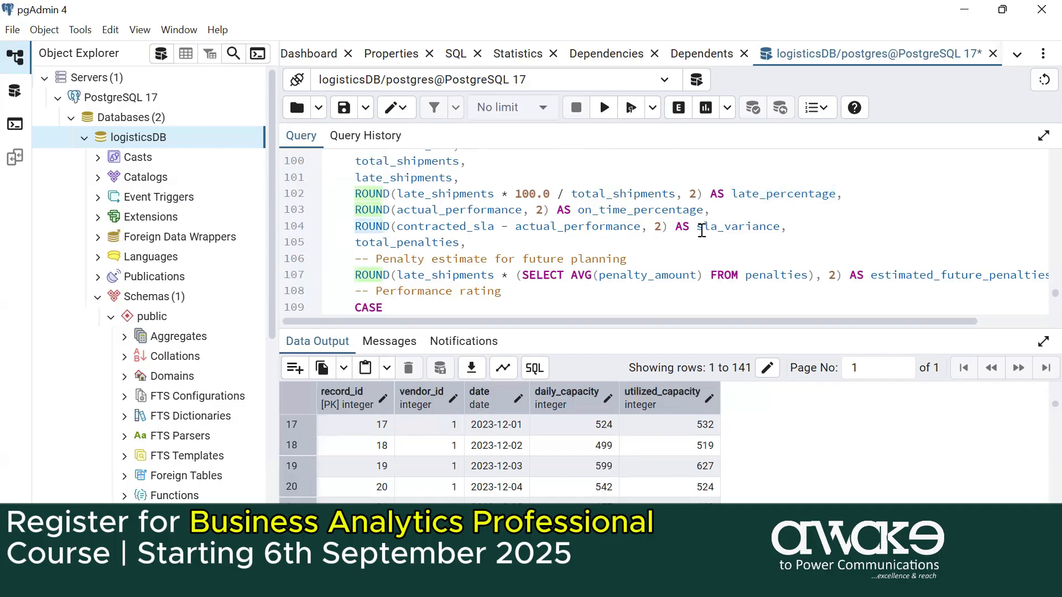
{"action": "left_click_drag", "start_coordinate": [697, 228], "coordinate": [755, 226]}
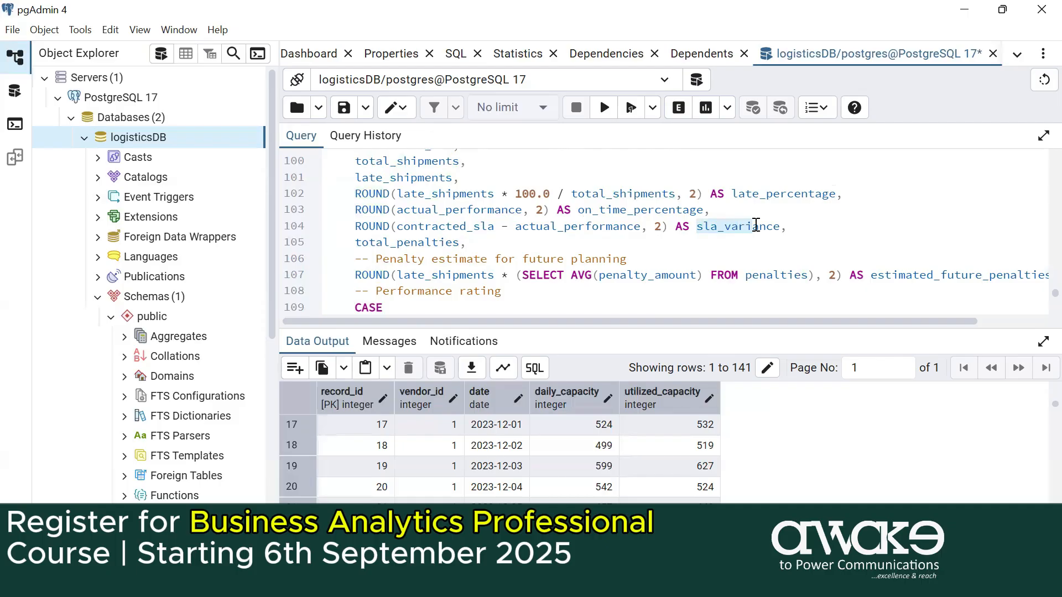
{"action": "left_click", "coordinate": [755, 226]}
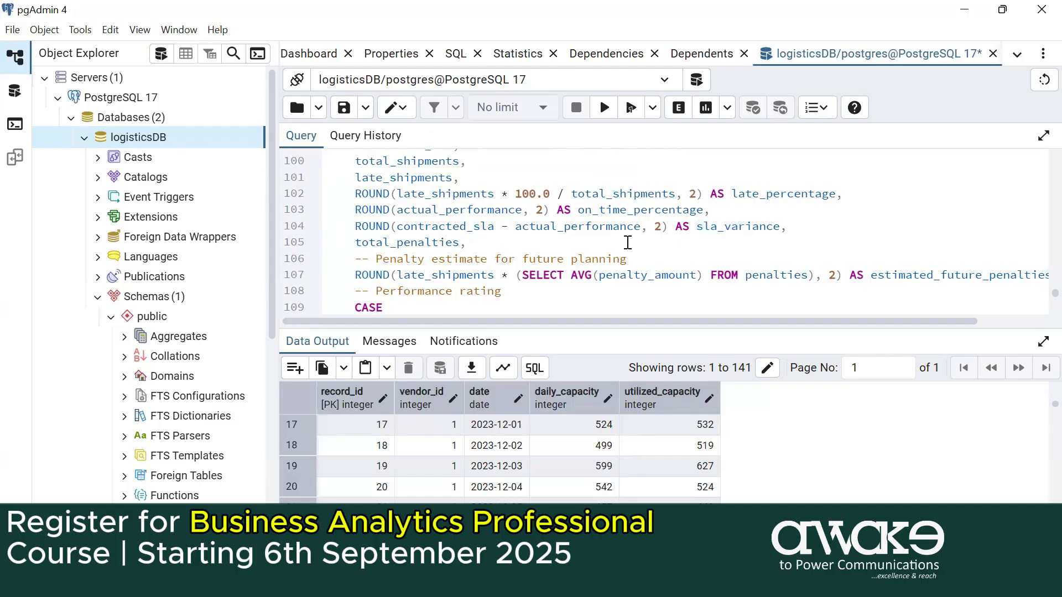
- Highlight the estimated_future_penalties alias to explain the penalty estimate calculation
{"action": "scroll", "coordinate": [581, 244], "scroll_direction": "down", "scroll_amount": 1}
{"action": "scroll", "coordinate": [497, 244], "scroll_direction": "up", "scroll_amount": 2}
{"action": "scroll", "coordinate": [420, 244], "scroll_direction": "down", "scroll_amount": 1}
{"action": "scroll", "coordinate": [394, 250], "scroll_direction": "down", "scroll_amount": 2}
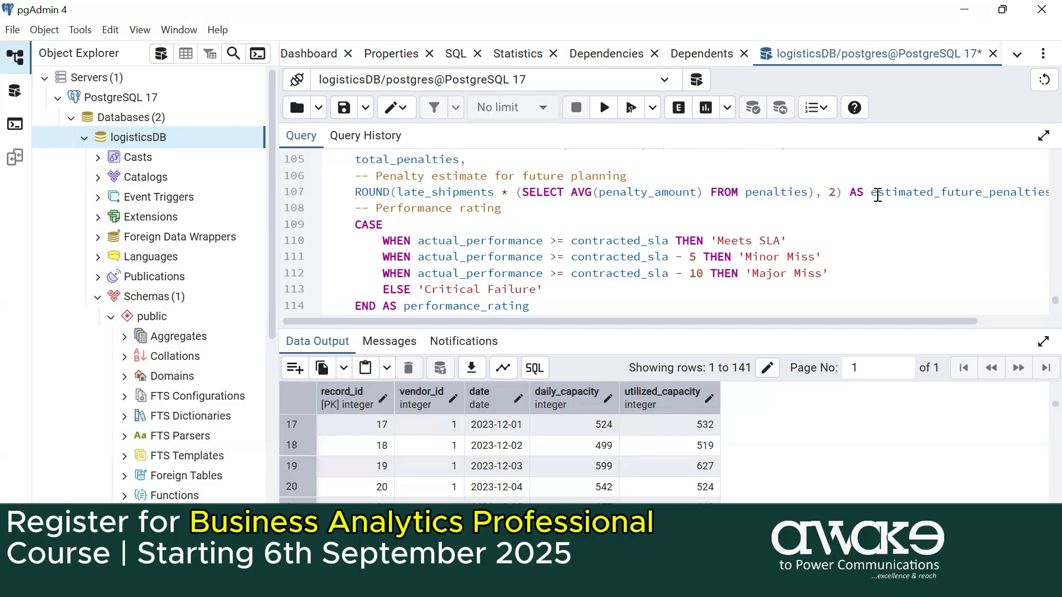
{"action": "left_click_drag", "start_coordinate": [877, 195], "coordinate": [954, 195]}
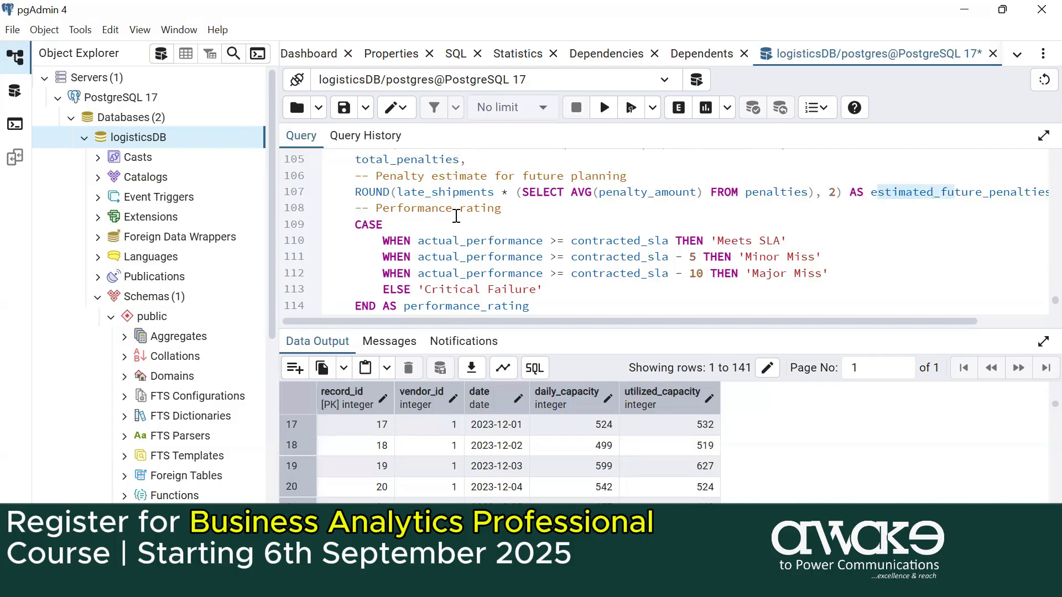
- Review the performance_rating CASE thresholds and the ORDER BY sla_variance DESC clause
{"action": "scroll", "coordinate": [459, 220], "scroll_direction": "down", "scroll_amount": 3}
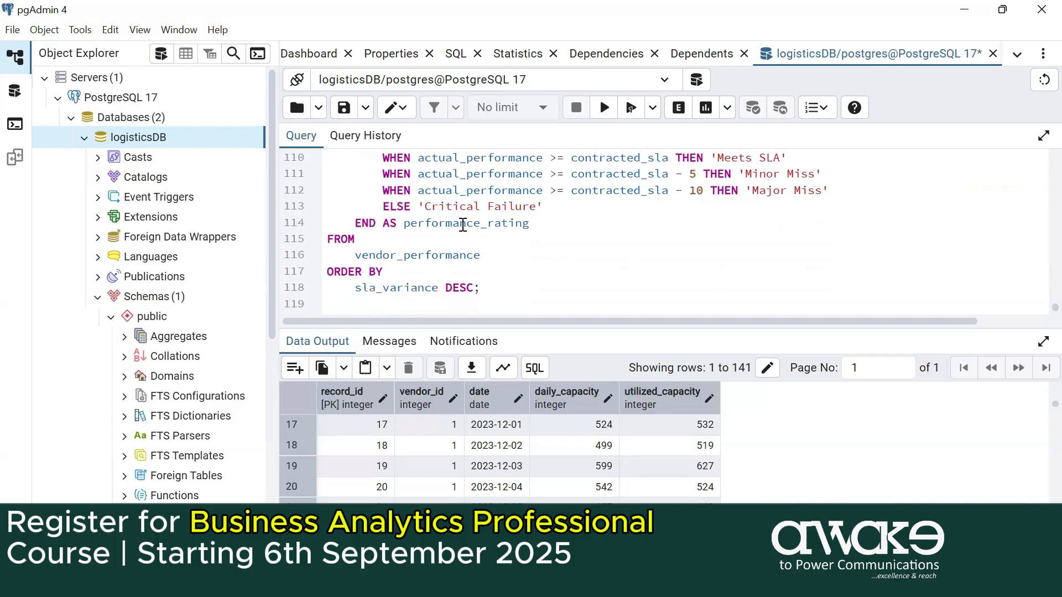
{"action": "scroll", "coordinate": [463, 224], "scroll_direction": "up", "scroll_amount": 3}
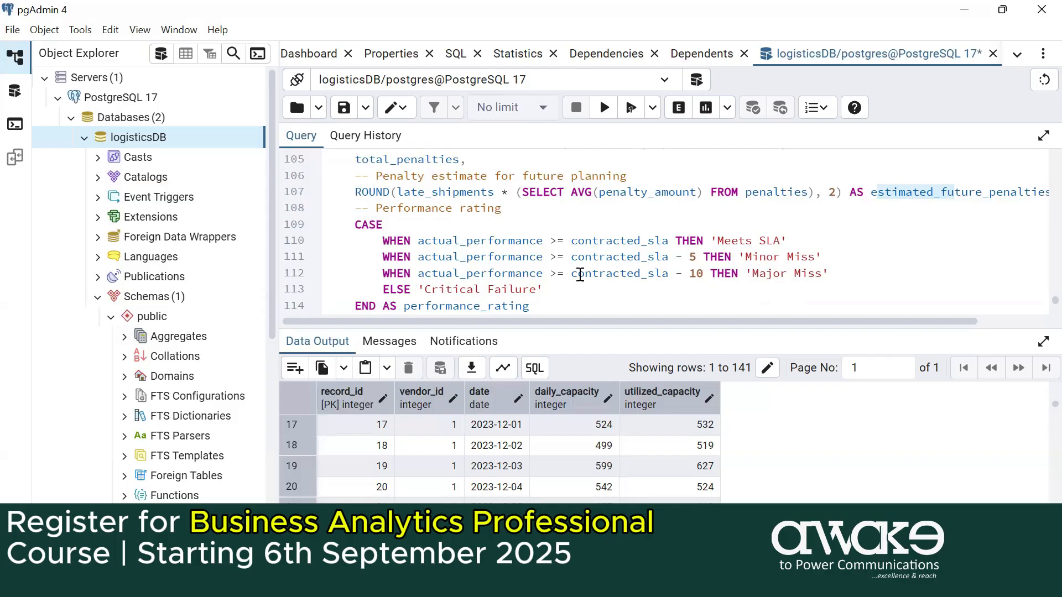
{"action": "scroll", "coordinate": [579, 275], "scroll_direction": "down", "scroll_amount": 2}
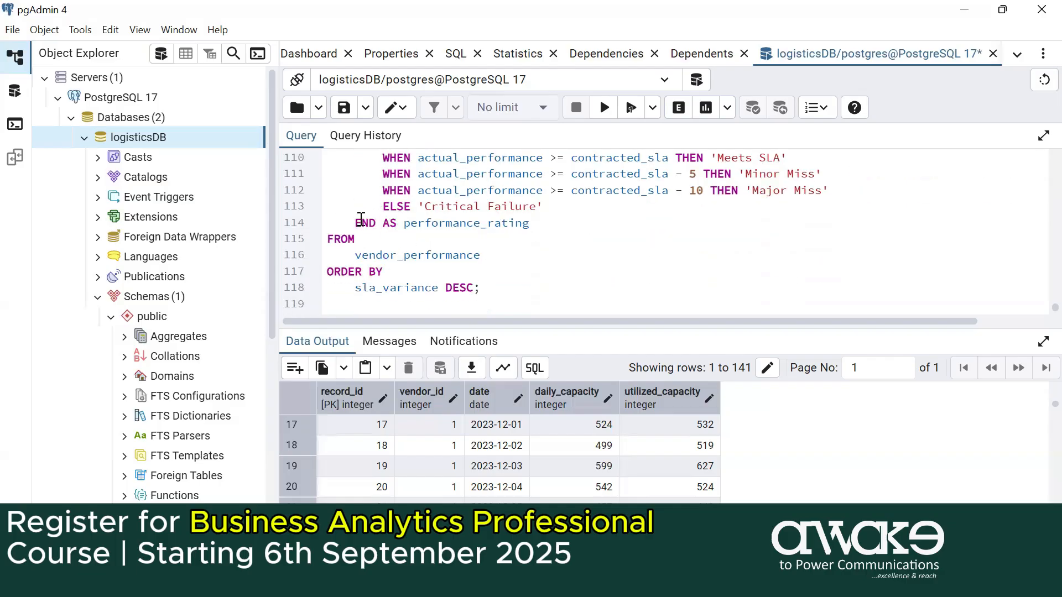
{"action": "scroll", "coordinate": [533, 207], "scroll_direction": "up", "scroll_amount": 2}
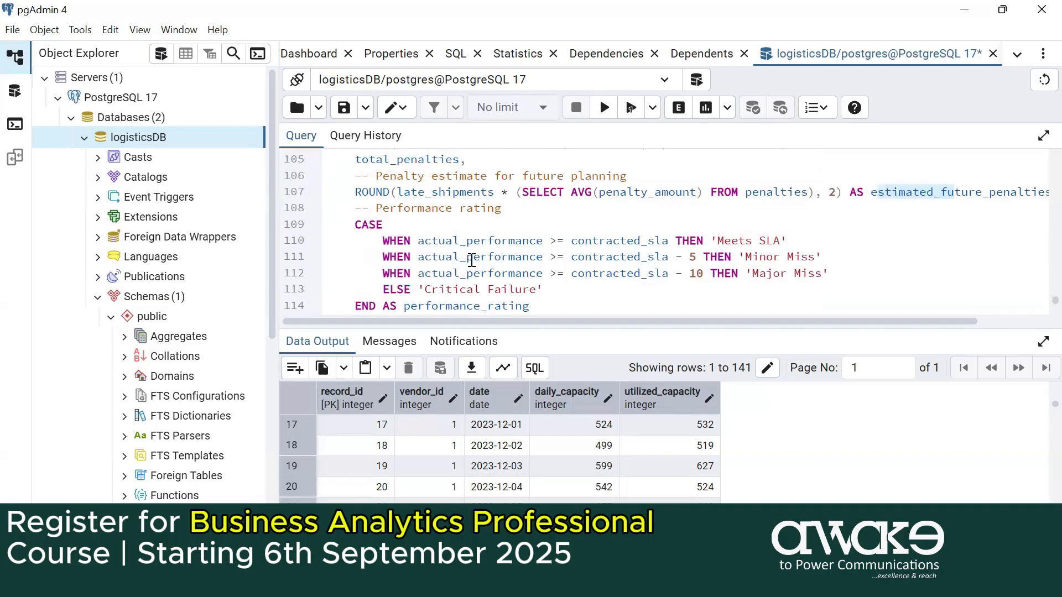
{"action": "scroll", "coordinate": [471, 260], "scroll_direction": "down", "scroll_amount": 2}
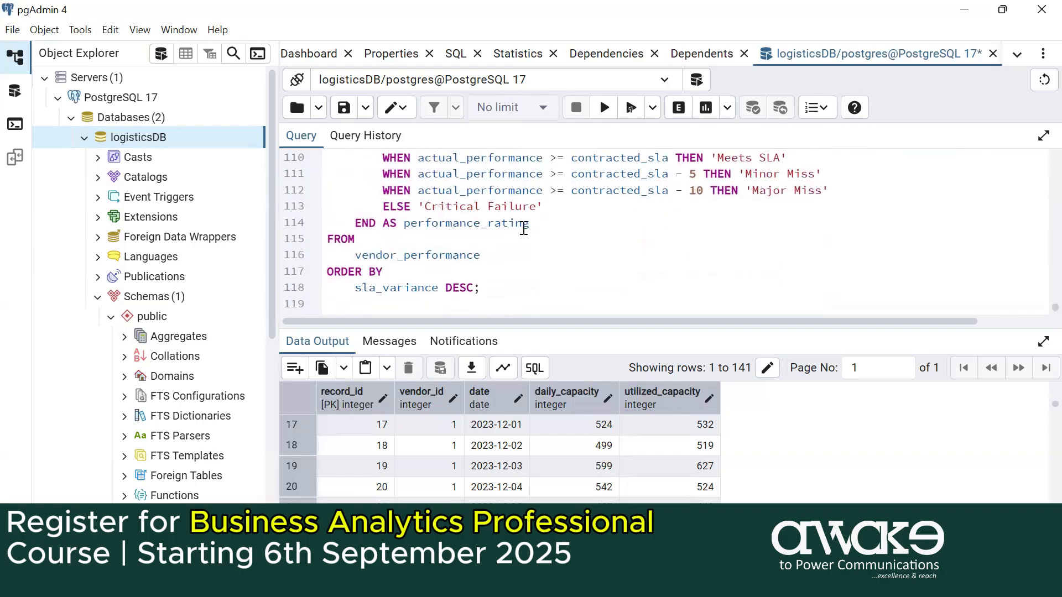
- Highlight vendor_performance in the final FROM clause and compare it with the CTE name
{"action": "left_click_drag", "start_coordinate": [480, 255], "coordinate": [350, 255]}
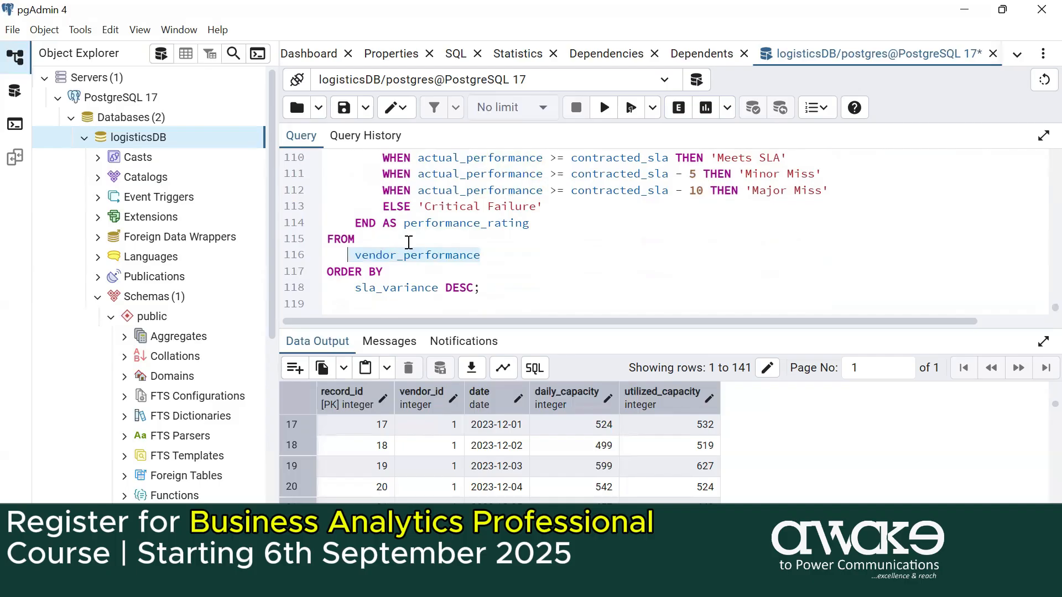
{"action": "scroll", "coordinate": [412, 242], "scroll_direction": "up", "scroll_amount": 15}
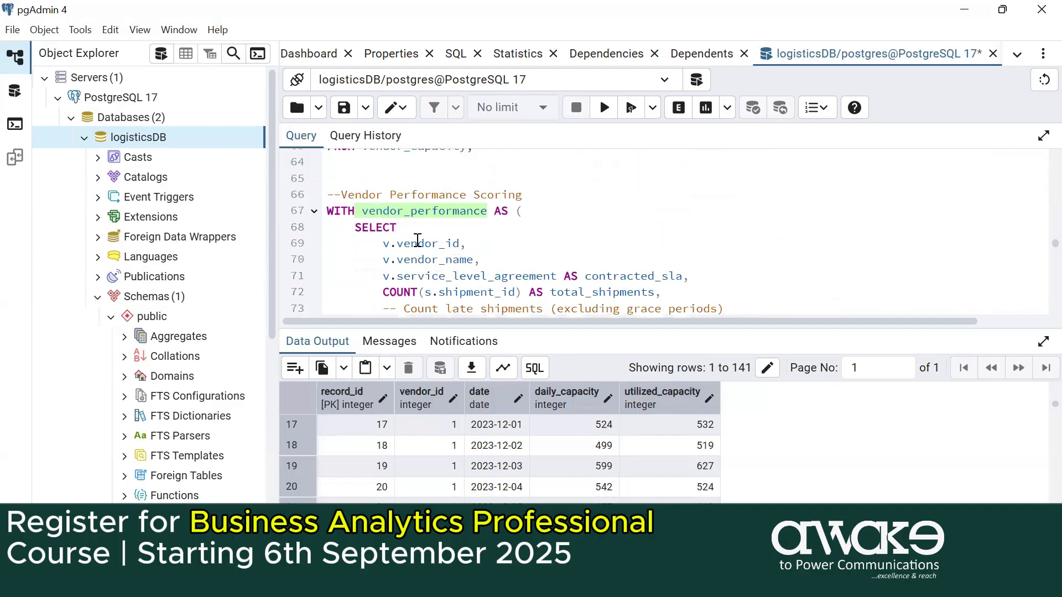
- Select the entire Vendor Performance Scoring query and execute it
{"action": "scroll", "coordinate": [417, 242], "scroll_direction": "up", "scroll_amount": 2}
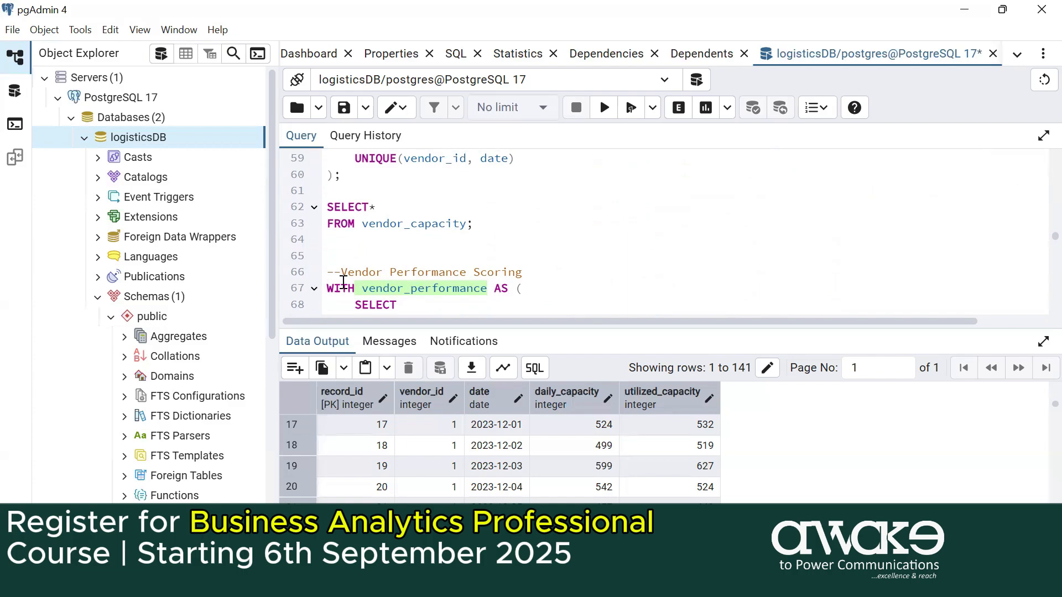
{"action": "scroll", "coordinate": [363, 284], "scroll_direction": "down", "scroll_amount": 2}
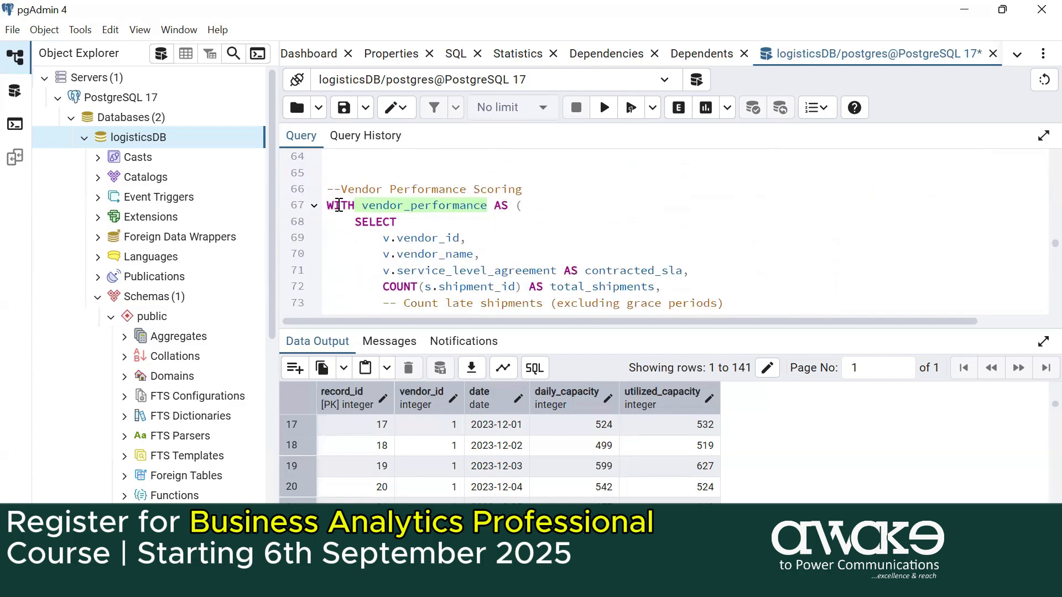
{"action": "scroll", "coordinate": [454, 237], "scroll_direction": "down", "scroll_amount": 15}
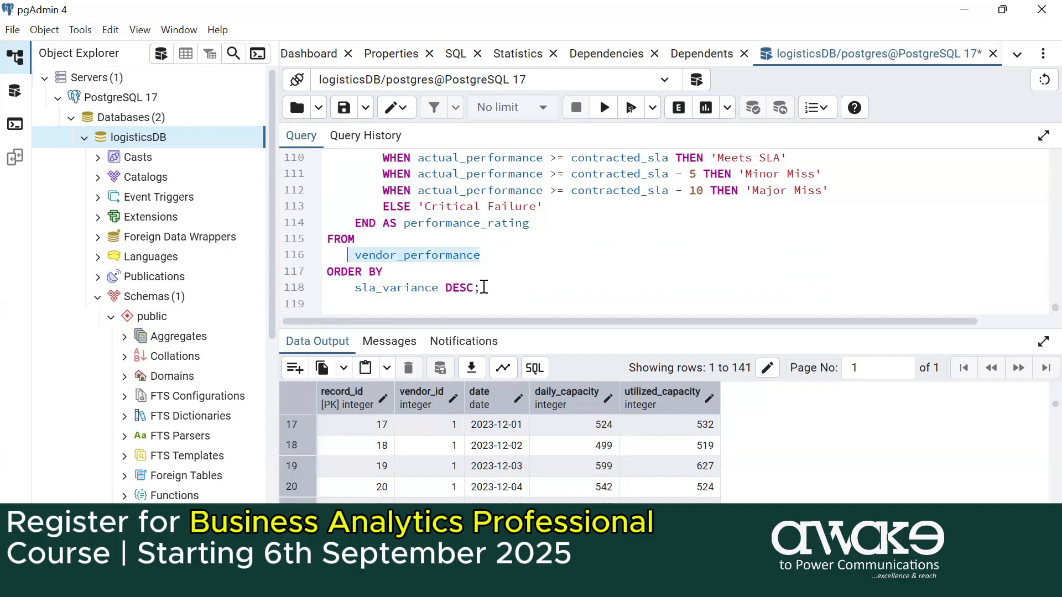
{"action": "left_click_drag", "start_coordinate": [484, 287], "coordinate": [328, 260]}
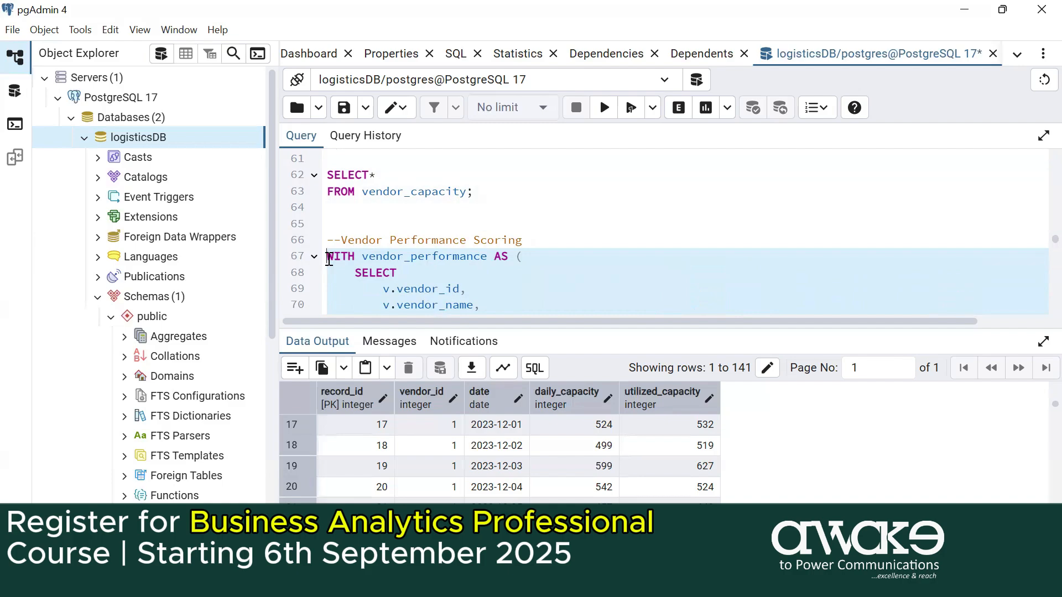
{"action": "left_click", "coordinate": [605, 107]}
{"action": "scroll", "coordinate": [505, 278], "scroll_direction": "down", "scroll_amount": 5}
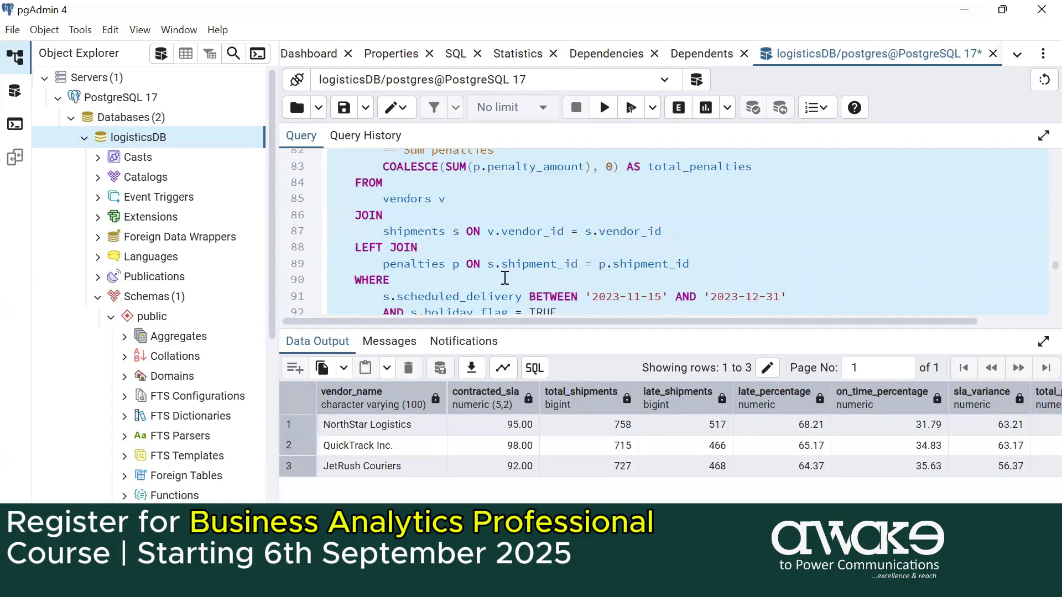
- Scroll through the query output to review every result column for the three vendors
{"action": "scroll", "coordinate": [505, 278], "scroll_direction": "down", "scroll_amount": 1}
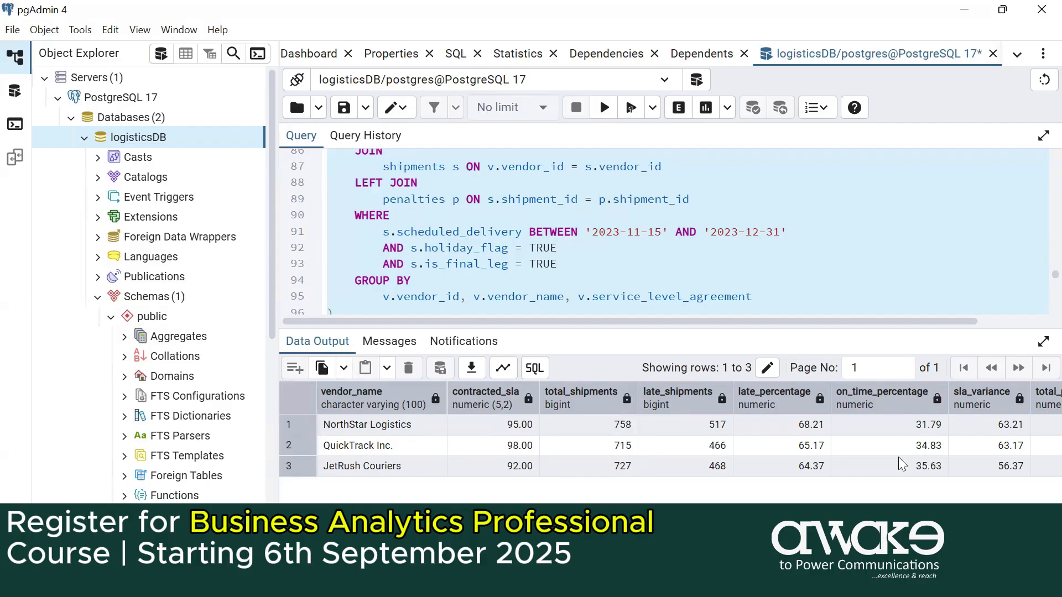
{"action": "scroll", "coordinate": [670, 429], "scroll_direction": "right", "scroll_amount": 1}
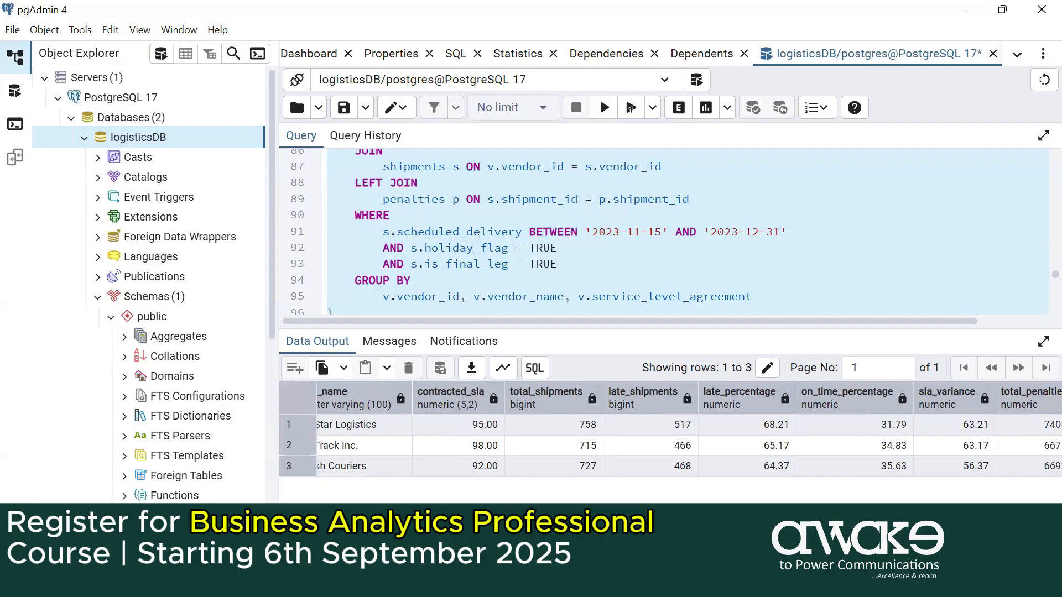
{"action": "scroll", "coordinate": [689, 425], "scroll_direction": "right", "scroll_amount": 5}
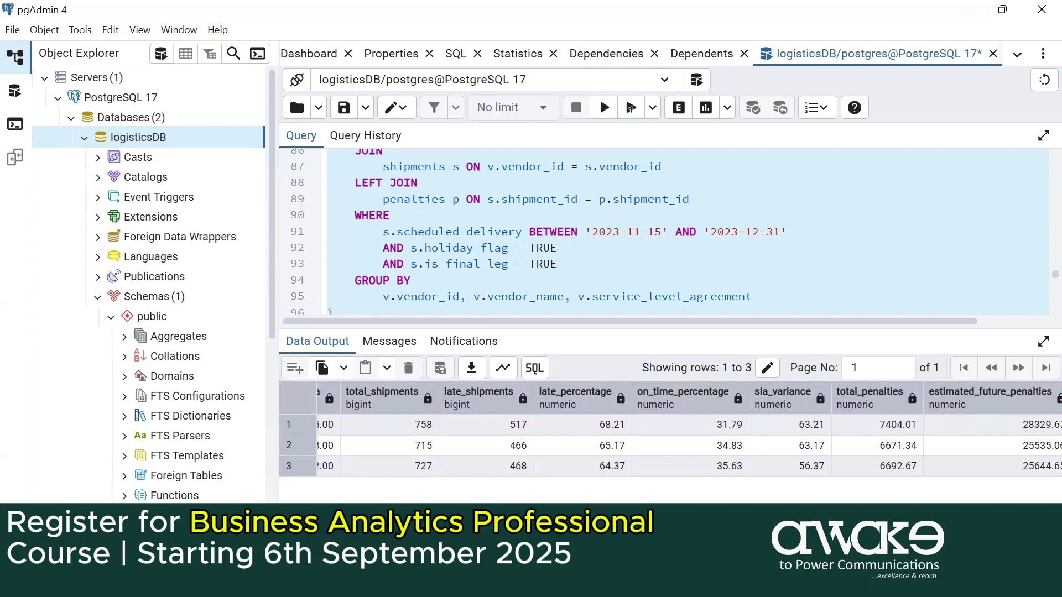
{"action": "scroll", "coordinate": [874, 492], "scroll_direction": "right", "scroll_amount": 4}
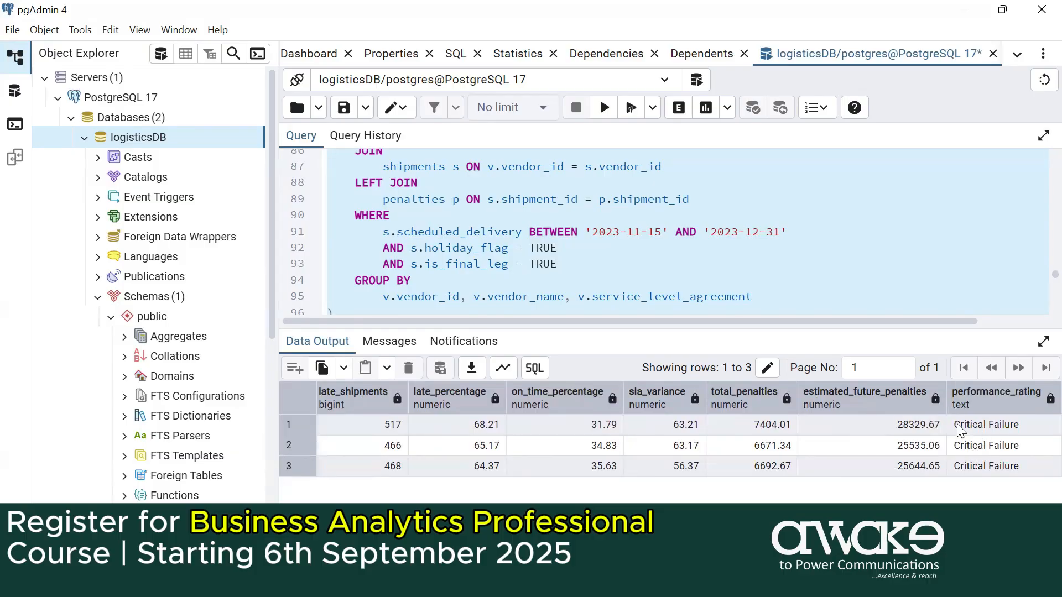
{"action": "scroll", "coordinate": [670, 437], "scroll_direction": "left", "scroll_amount": 5}
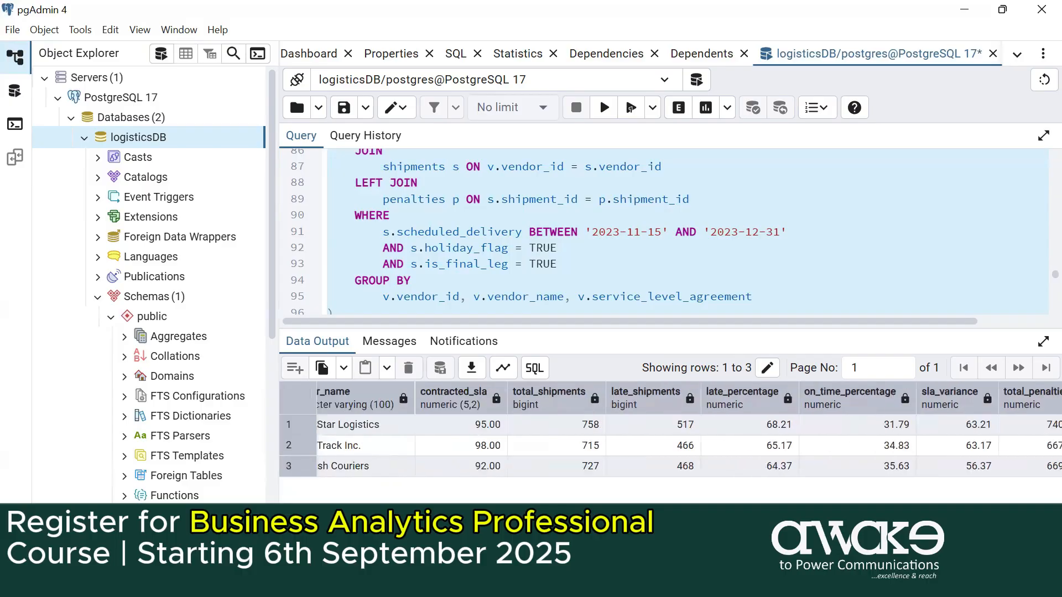
{"action": "scroll", "coordinate": [670, 437], "scroll_direction": "right", "scroll_amount": 5}
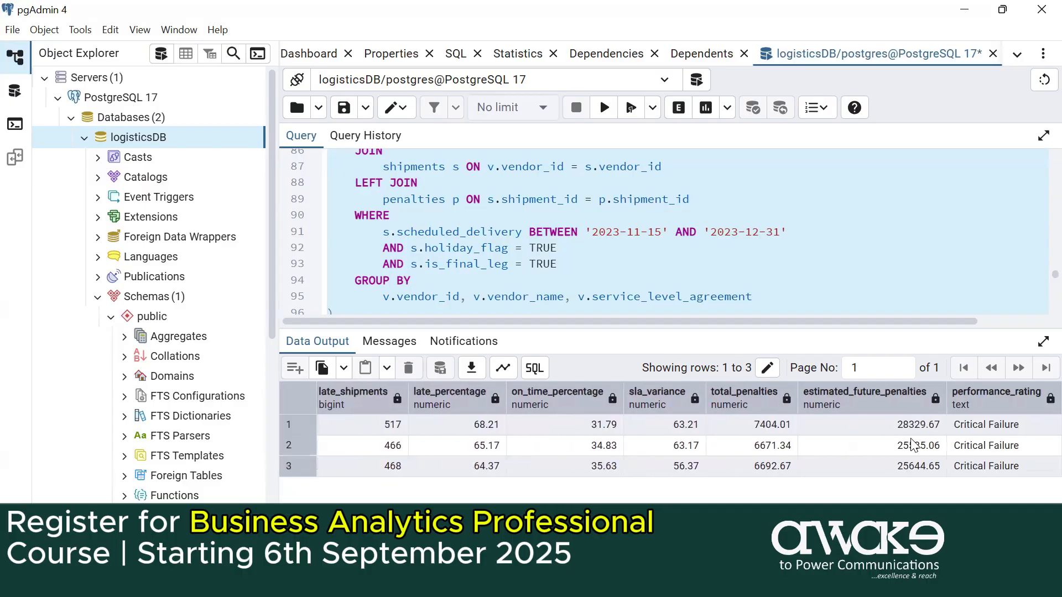
{"action": "scroll", "coordinate": [628, 264], "scroll_direction": "down", "scroll_amount": 7}
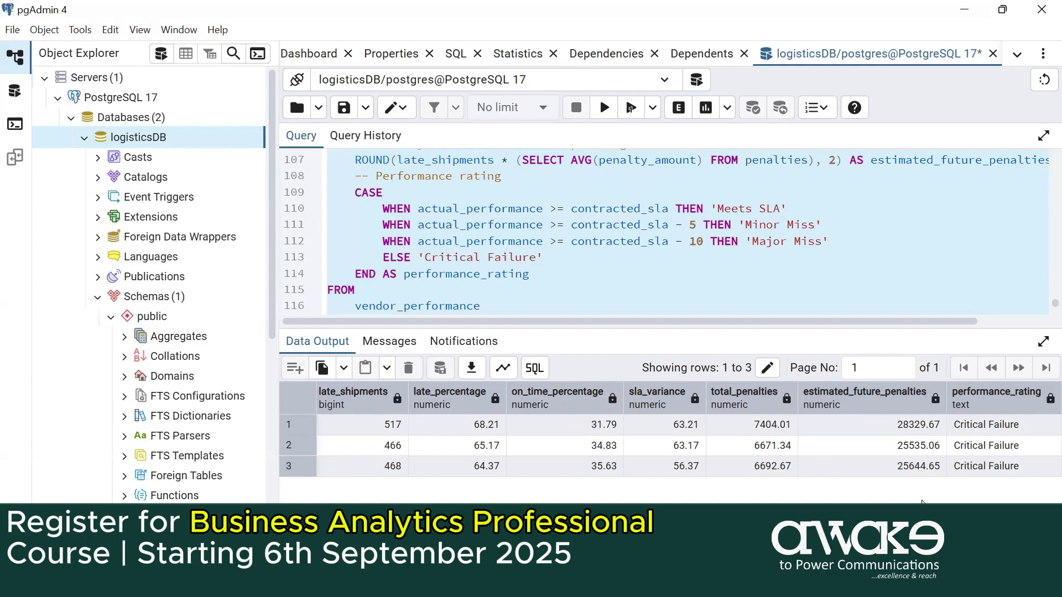
{"action": "scroll", "coordinate": [536, 244], "scroll_direction": "up", "scroll_amount": 4}
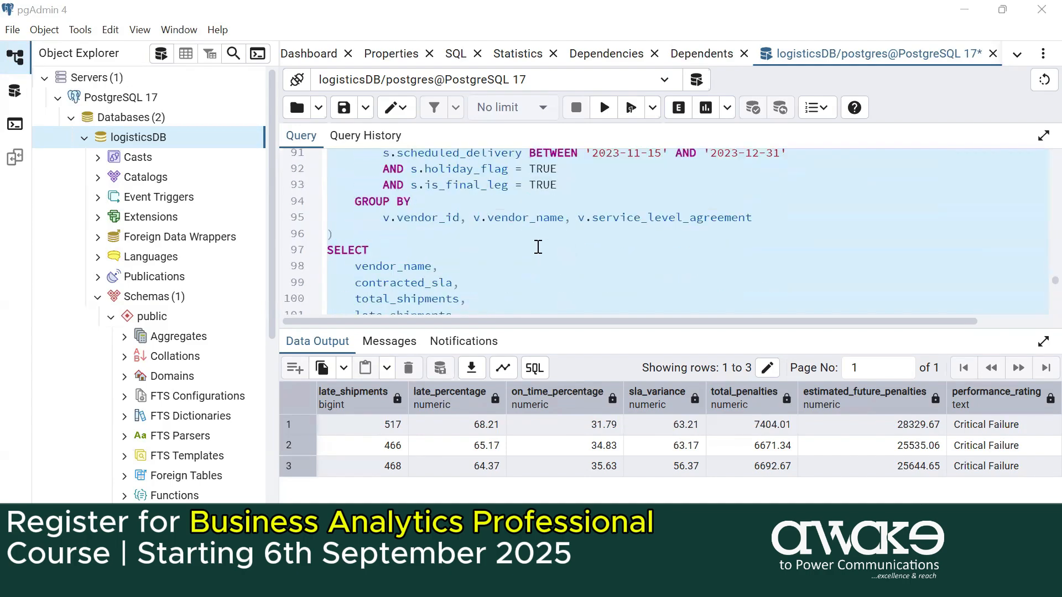
{"action": "scroll", "coordinate": [536, 244], "scroll_direction": "down", "scroll_amount": 5}
- Copy the Root Cause Investigation query from Notepad++, paste it below the vendor query, and label it --Root Cause Investigation
{"action": "left_click", "coordinate": [521, 290]}
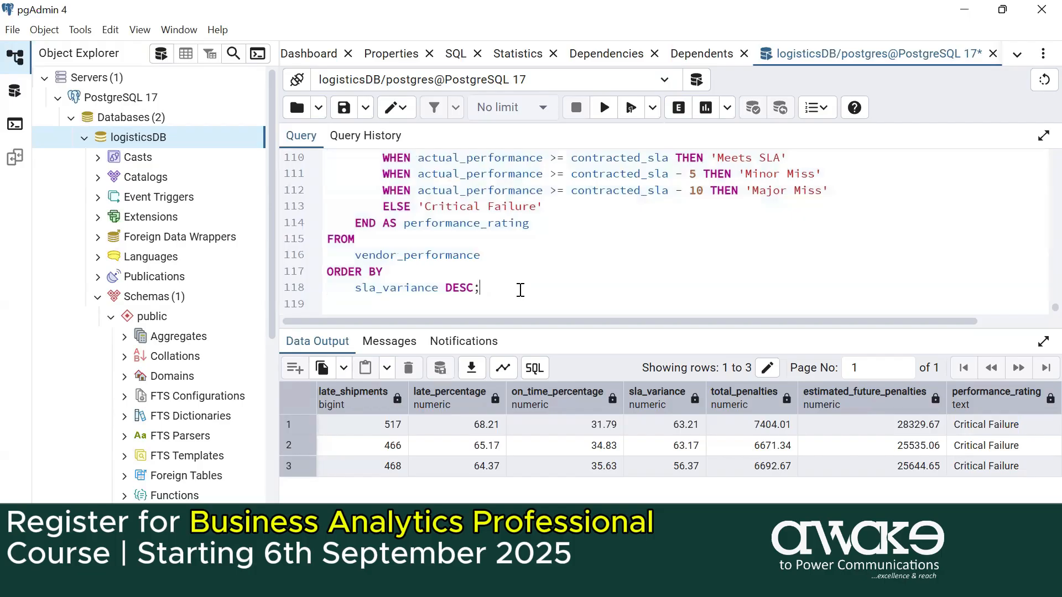
{"action": "key", "text": "Return"}
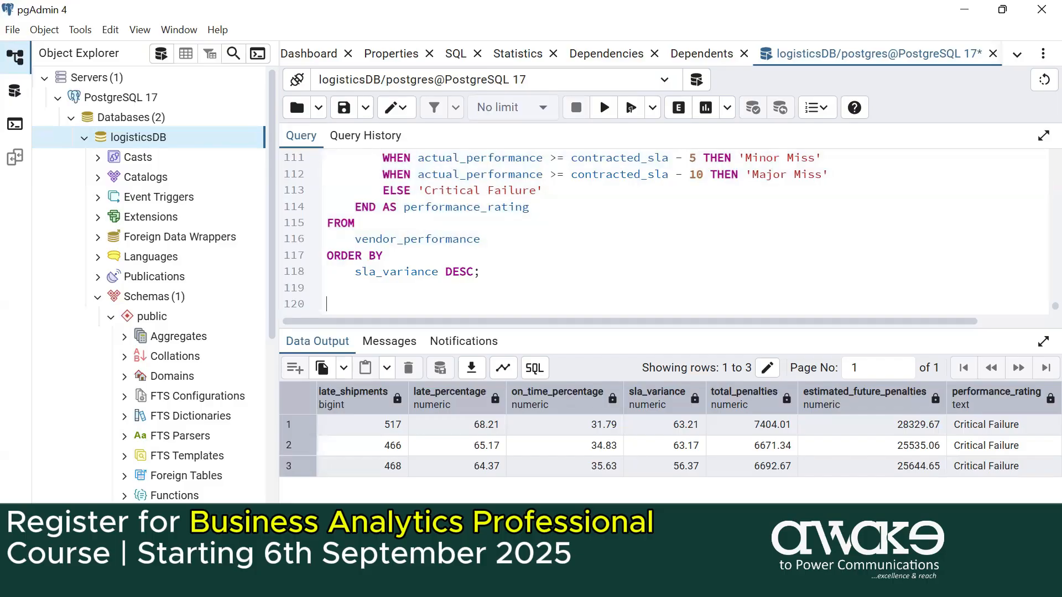
{"action": "key", "text": "alt+Tab"}
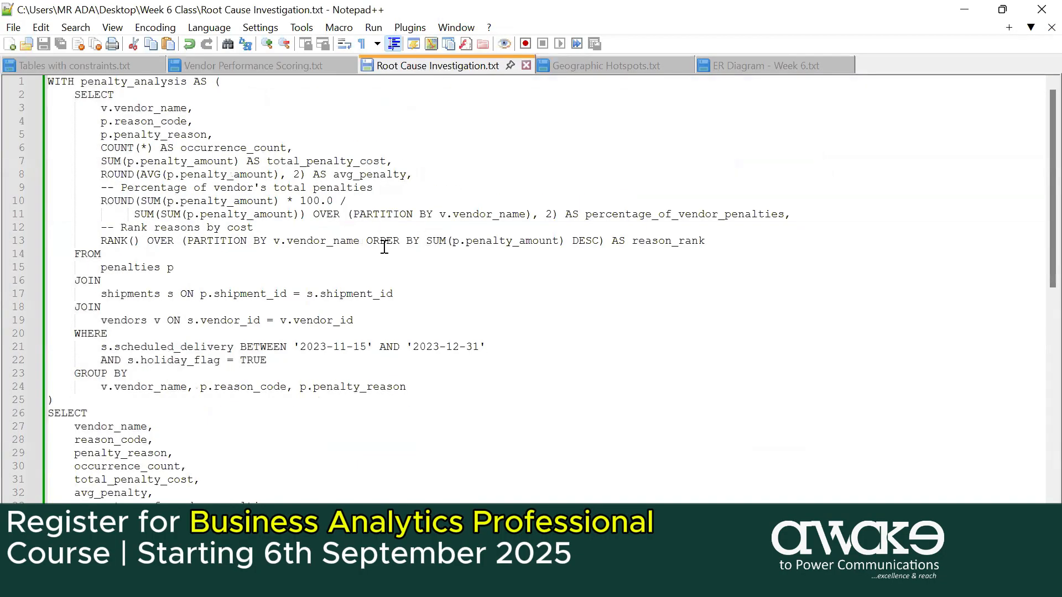
{"action": "scroll", "coordinate": [384, 247], "scroll_direction": "down", "scroll_amount": 4}
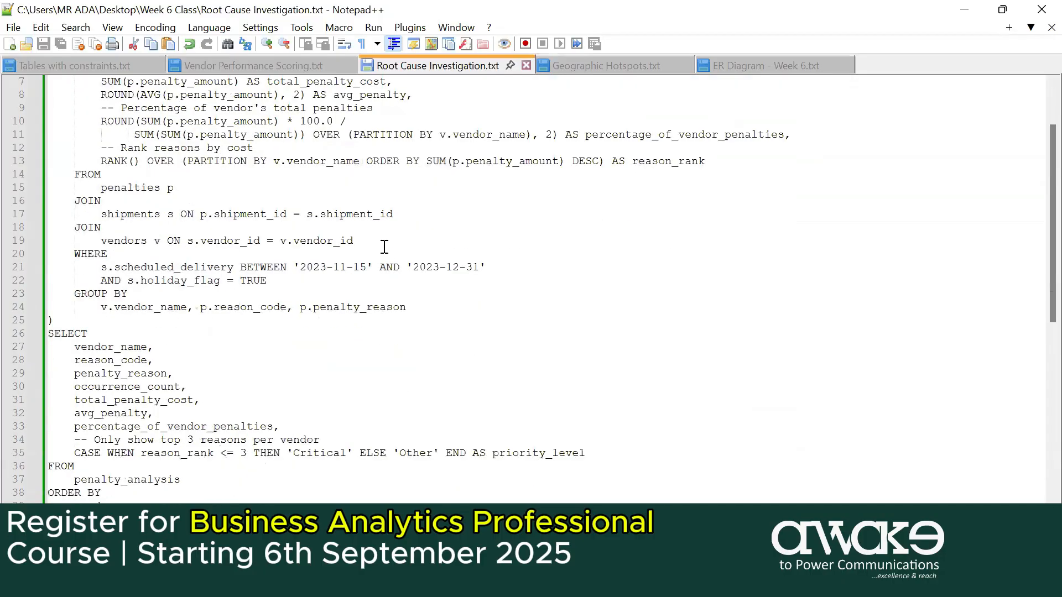
{"action": "scroll", "coordinate": [385, 246], "scroll_direction": "up", "scroll_amount": 4}
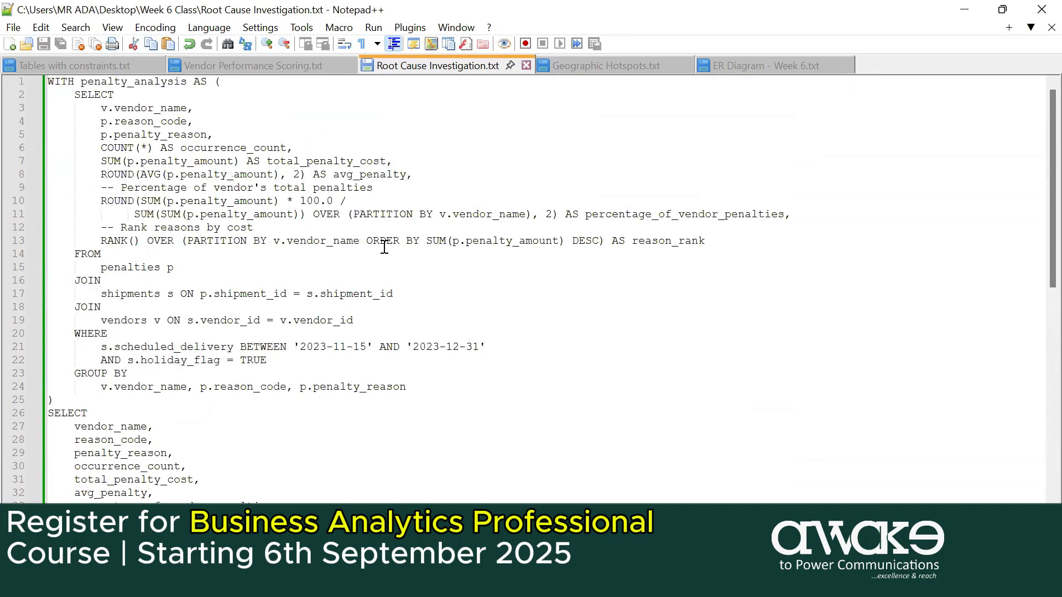
{"action": "left_click", "coordinate": [384, 247]}
{"action": "key", "text": "ctrl+a"}
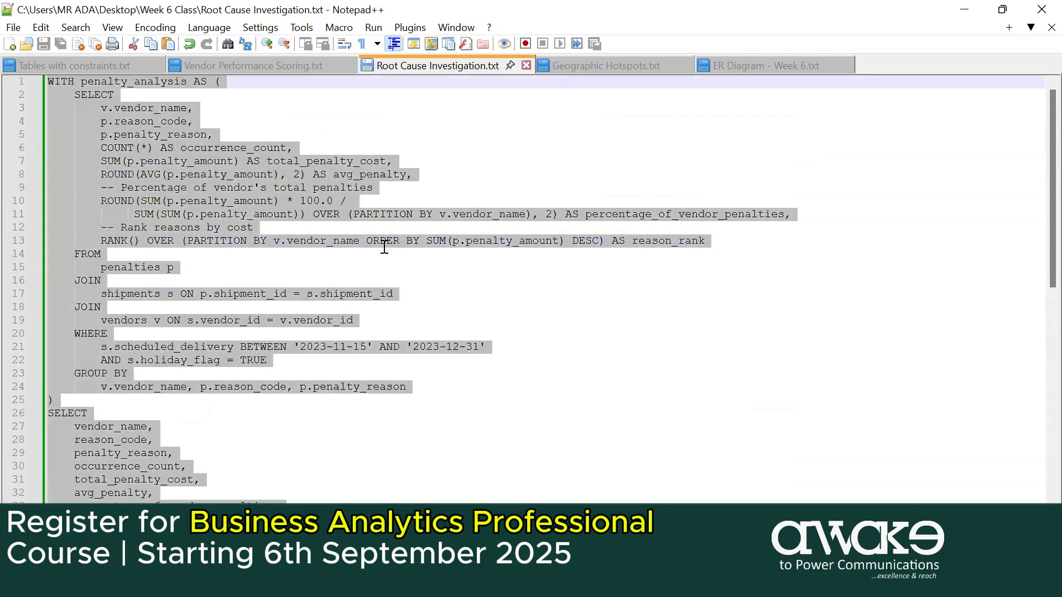
{"action": "left_click", "coordinate": [957, 15]}
{"action": "left_click", "coordinate": [352, 307]}
{"action": "key", "text": "ctrl+v"}
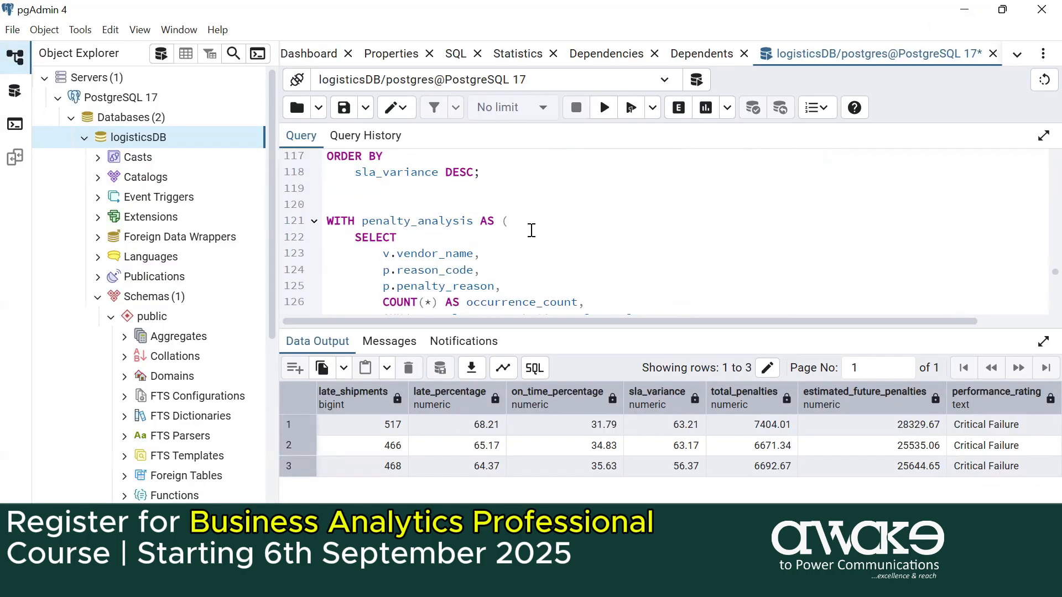
{"action": "type", "text": "--Root Cause Investigation"}
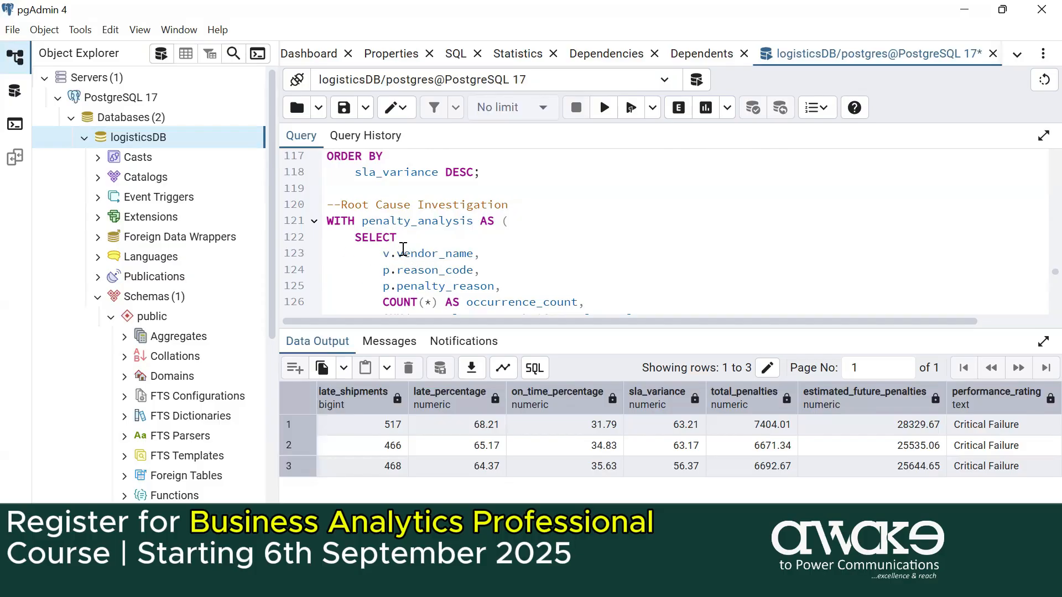
- Walk through the penalty_analysis CTE's selected columns, aggregates and percentage window expression
{"action": "left_click", "coordinate": [384, 253]}
{"action": "left_click", "coordinate": [434, 270]}
{"action": "left_click", "coordinate": [384, 270]}
{"action": "scroll", "coordinate": [531, 269], "scroll_direction": "down", "scroll_amount": 2}
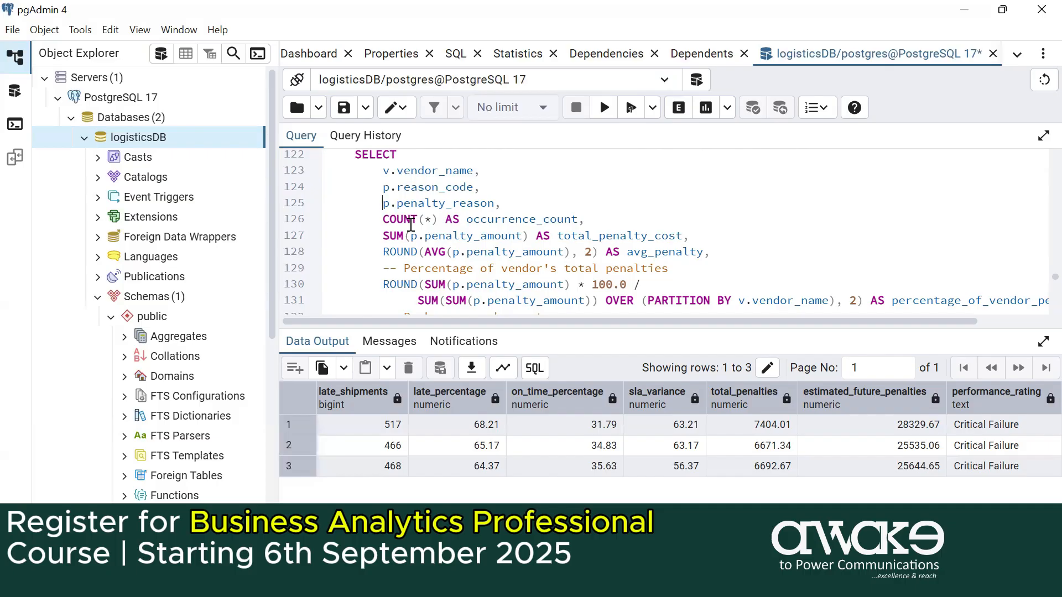
{"action": "left_click", "coordinate": [384, 236]}
{"action": "left_click", "coordinate": [393, 253]}
{"action": "key", "text": "Right"}
{"action": "key", "text": "Right"}
{"action": "key", "text": "Right"}
{"action": "left_click", "coordinate": [654, 252]}
{"action": "scroll", "coordinate": [584, 252], "scroll_direction": "down", "scroll_amount": 2}
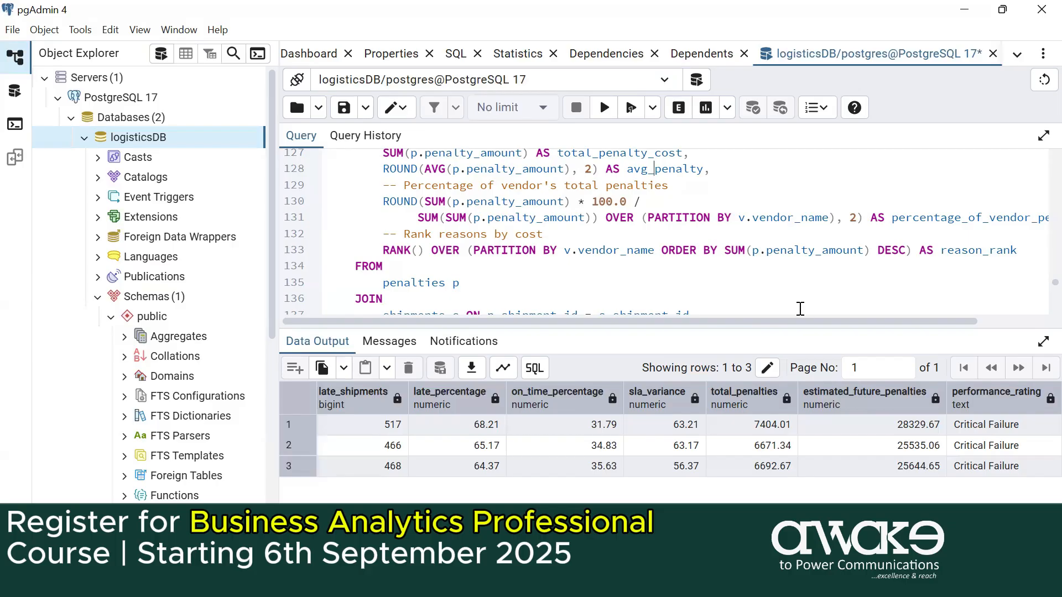
{"action": "scroll", "coordinate": [810, 321], "scroll_direction": "right", "scroll_amount": 3}
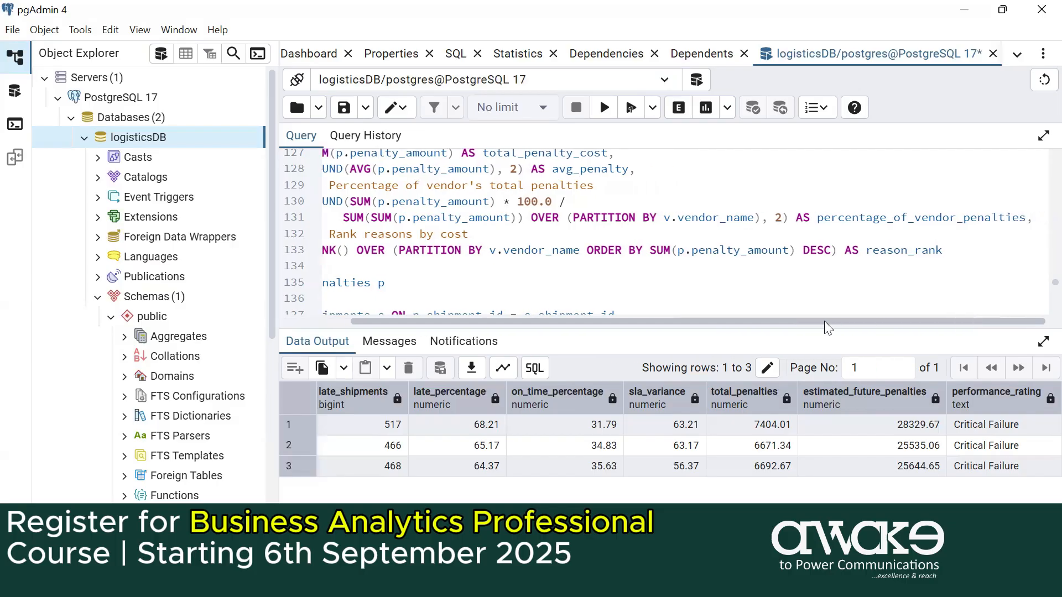
{"action": "scroll", "coordinate": [795, 321], "scroll_direction": "left", "scroll_amount": 3}
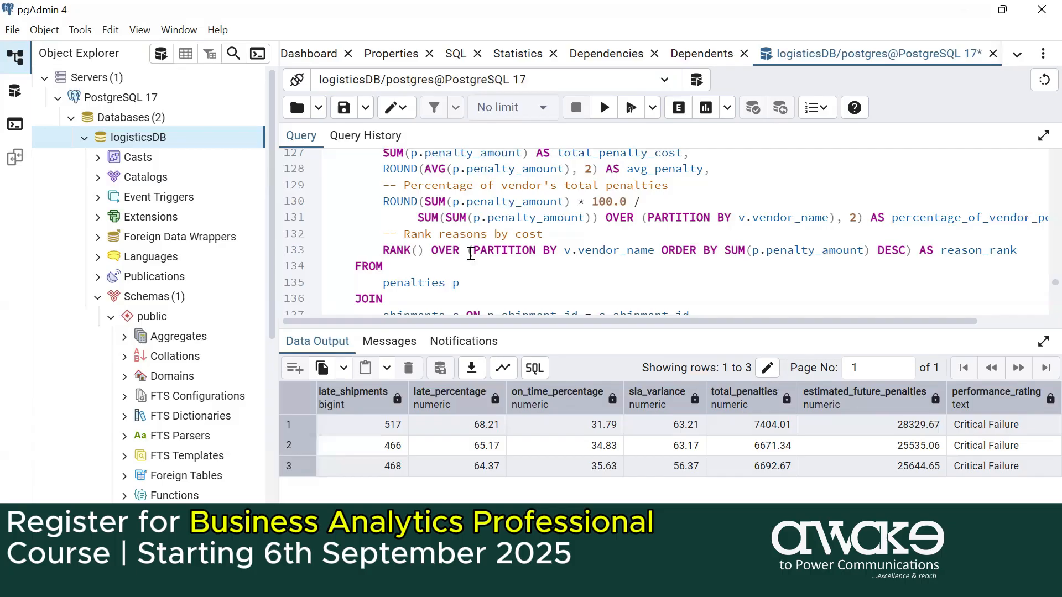
- Highlight the reason_rank alias of the RANK window function to explain the ranking
{"action": "left_click_drag", "start_coordinate": [942, 250], "coordinate": [1016, 251]}
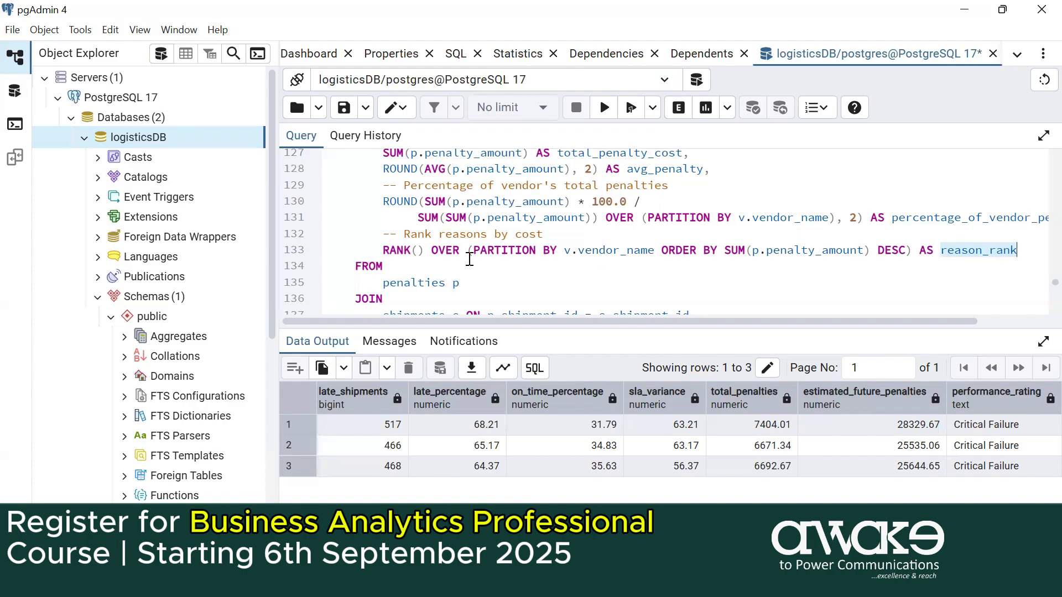
{"action": "scroll", "coordinate": [469, 255], "scroll_direction": "down", "scroll_amount": 3}
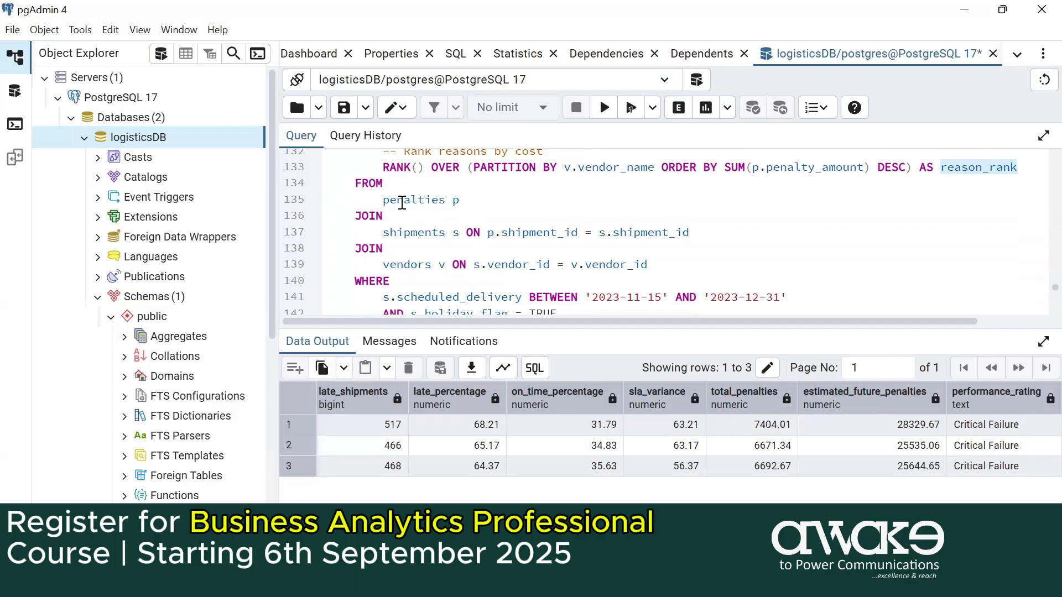
{"action": "left_click", "coordinate": [458, 204]}
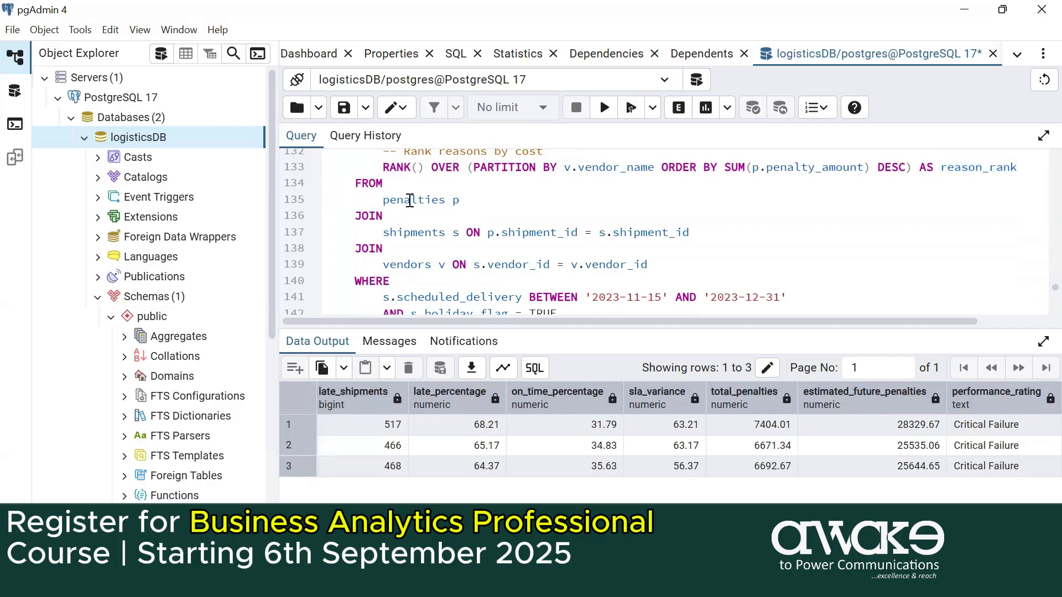
- Highlight the FROM clause joining penalties, shipments and vendors
{"action": "left_click_drag", "start_coordinate": [329, 183], "coordinate": [650, 264]}
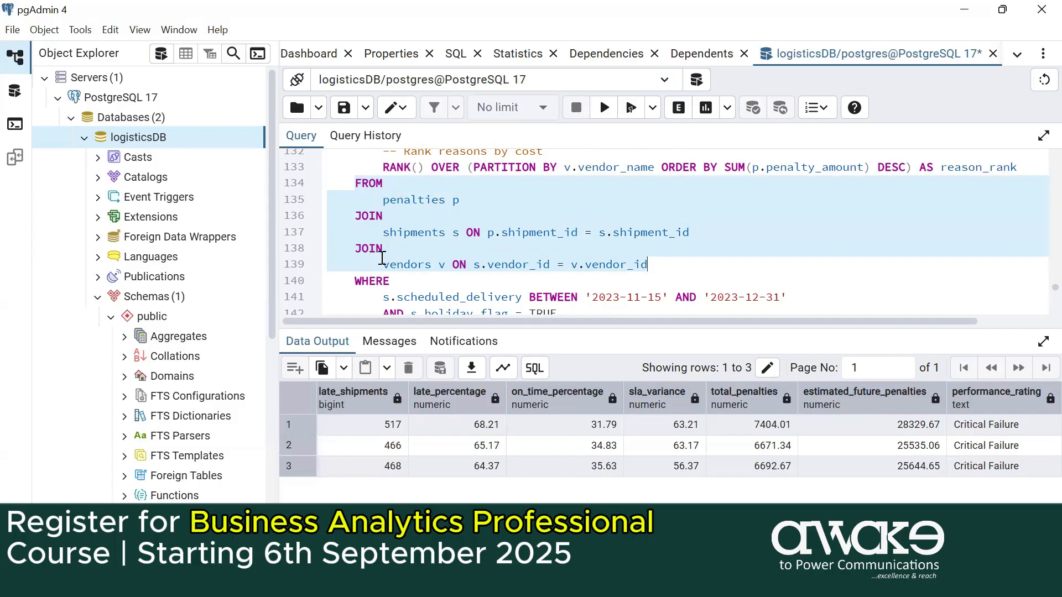
{"action": "scroll", "coordinate": [442, 274], "scroll_direction": "down", "scroll_amount": 1}
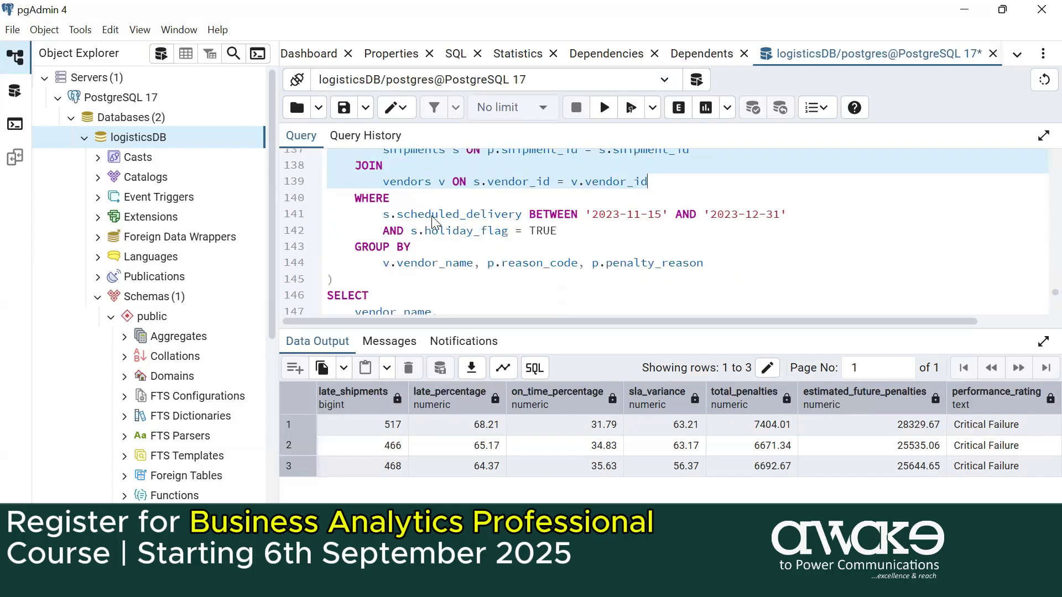
- Highlight the WHERE date-range and holiday_flag filter together with the GROUP BY clause
{"action": "left_click_drag", "start_coordinate": [349, 200], "coordinate": [578, 245]}
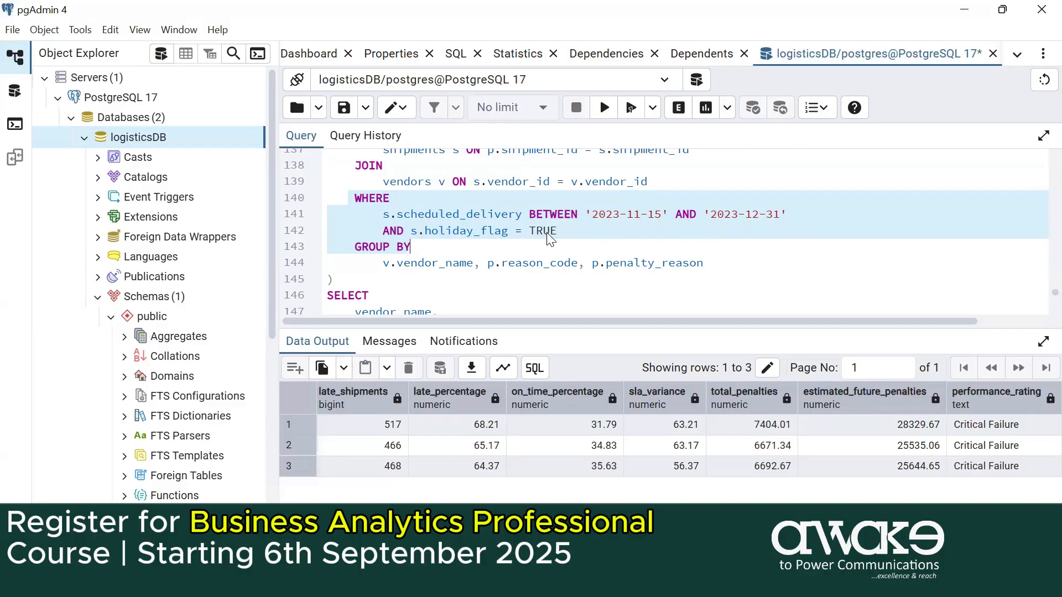
{"action": "scroll", "coordinate": [439, 229], "scroll_direction": "down", "scroll_amount": 2}
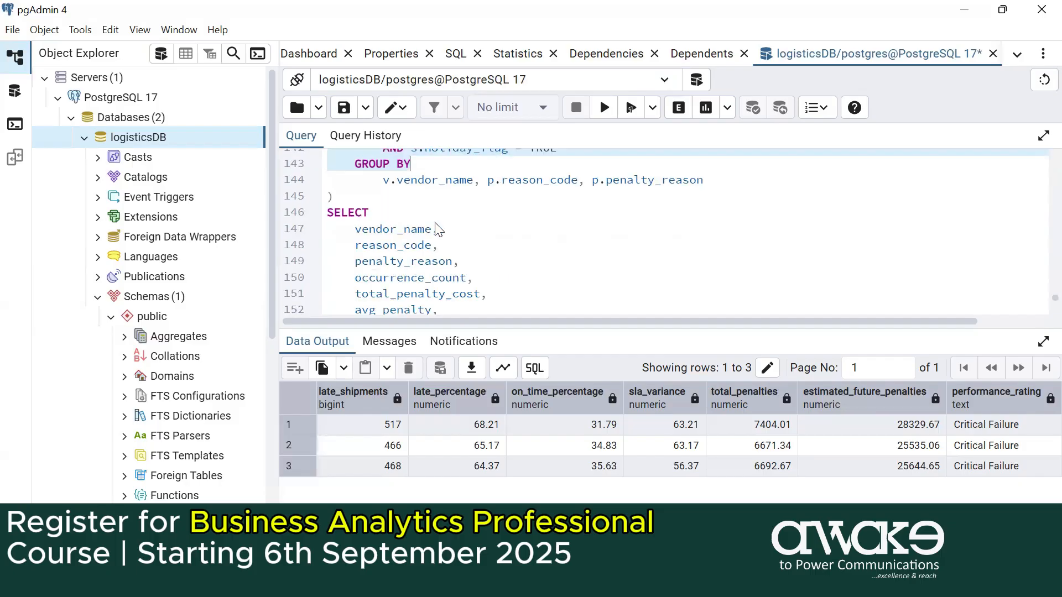
{"action": "scroll", "coordinate": [557, 286], "scroll_direction": "up", "scroll_amount": 2}
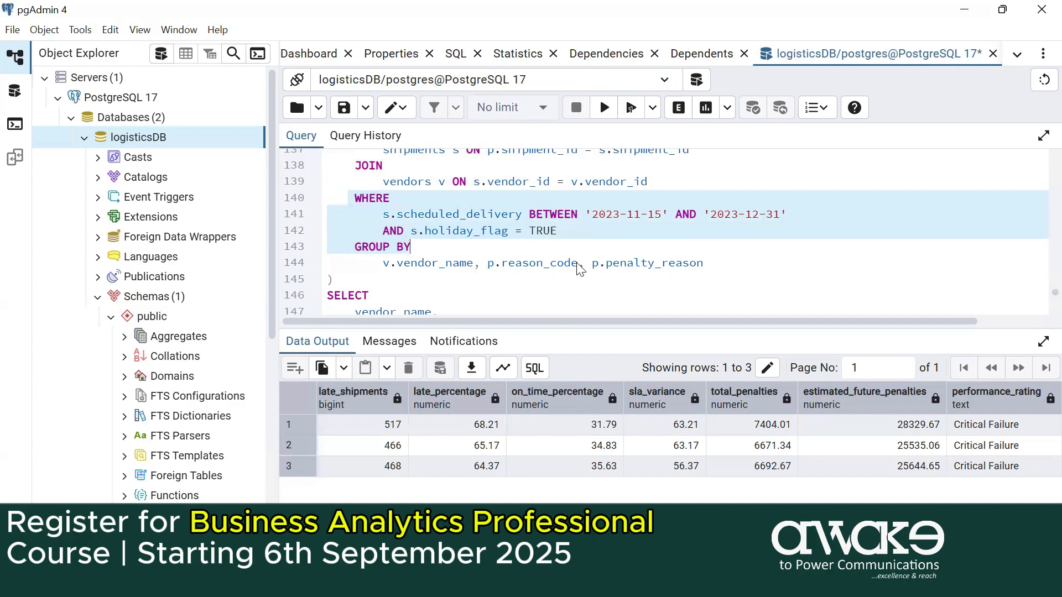
{"action": "scroll", "coordinate": [602, 270], "scroll_direction": "down", "scroll_amount": 4}
{"action": "scroll", "coordinate": [425, 261], "scroll_direction": "up", "scroll_amount": 2}
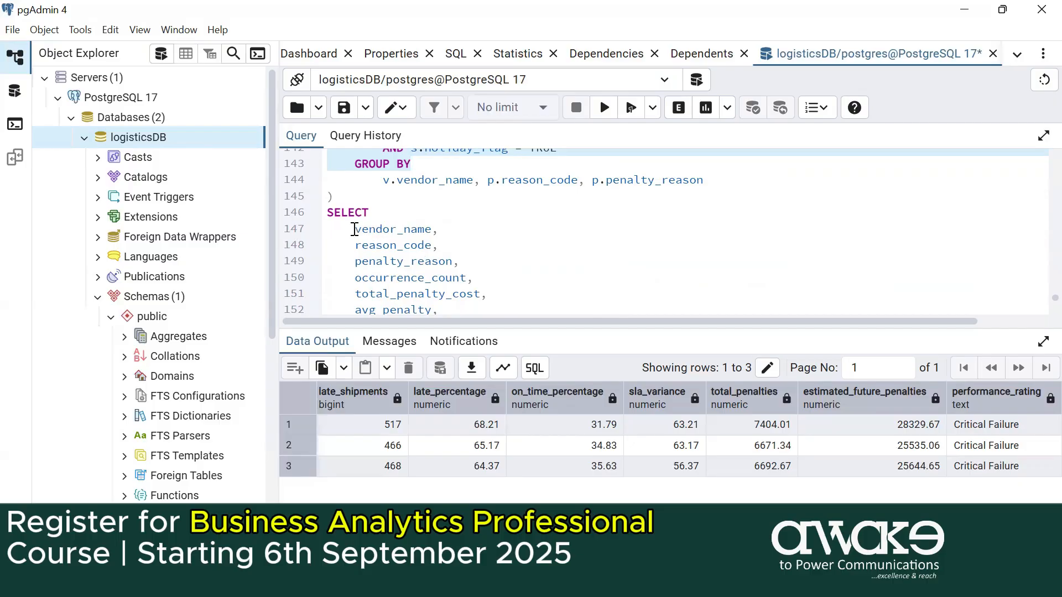
- Highlight the outer SELECT's column list from vendor_name to avg_penalty
{"action": "left_click_drag", "start_coordinate": [354, 229], "coordinate": [478, 306]}
{"action": "scroll", "coordinate": [476, 299], "scroll_direction": "up", "scroll_amount": 3}
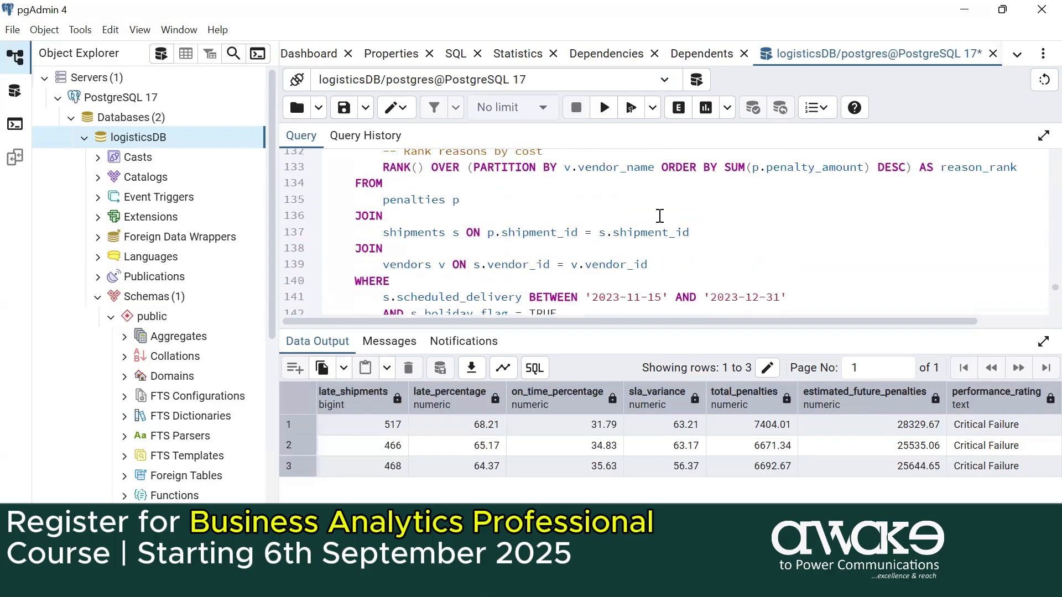
- Review the outer SELECT column list and the priority_level CASE expression of the root cause query
{"action": "scroll", "coordinate": [659, 216], "scroll_direction": "up", "scroll_amount": 2}
{"action": "scroll", "coordinate": [660, 220], "scroll_direction": "down", "scroll_amount": 4}
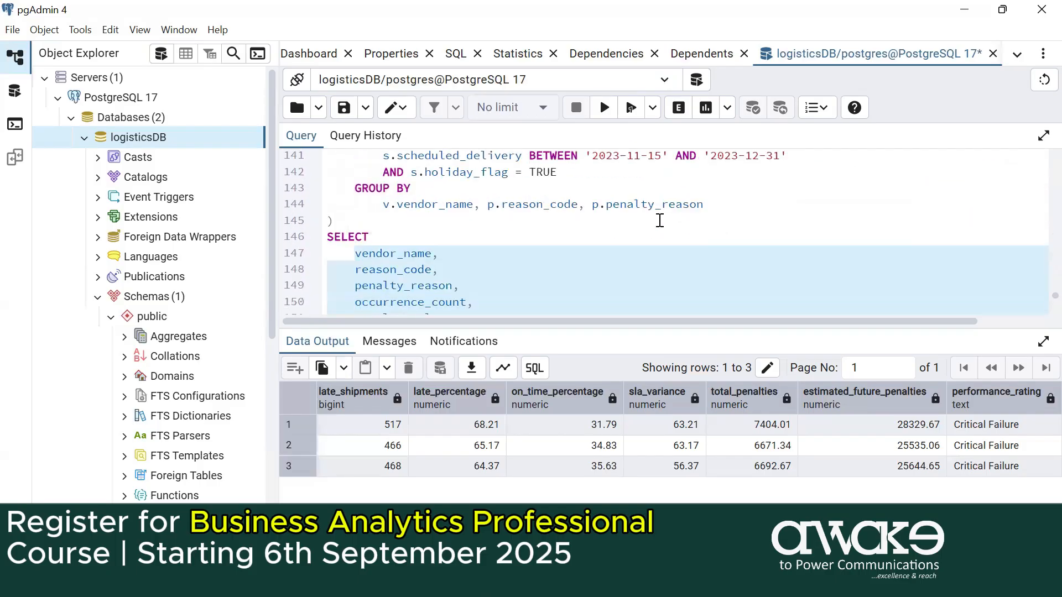
{"action": "scroll", "coordinate": [659, 220], "scroll_direction": "down", "scroll_amount": 1}
{"action": "scroll", "coordinate": [603, 197], "scroll_direction": "down", "scroll_amount": 3}
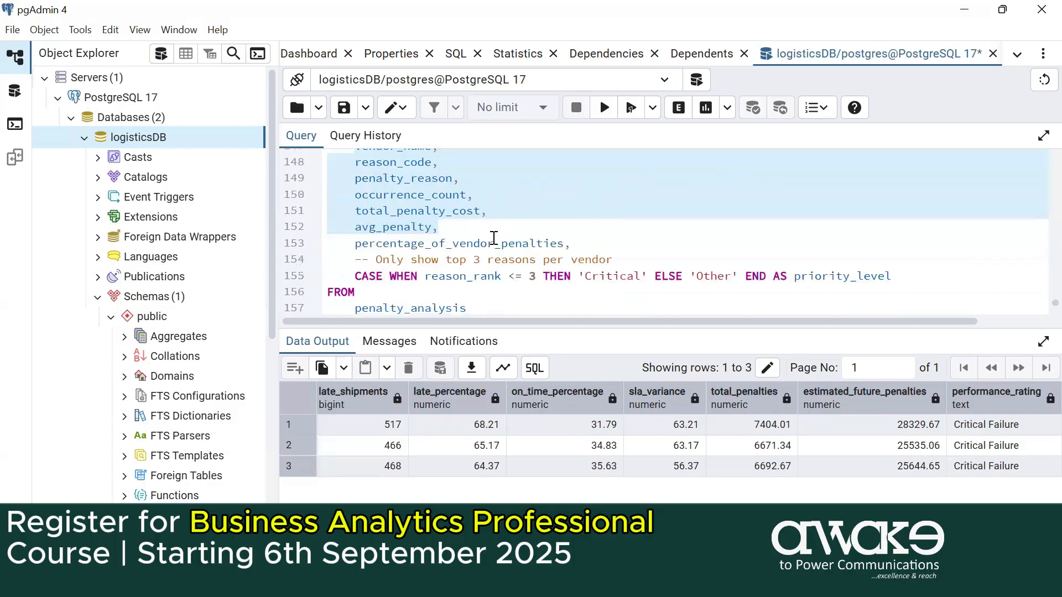
{"action": "scroll", "coordinate": [494, 238], "scroll_direction": "up", "scroll_amount": 2}
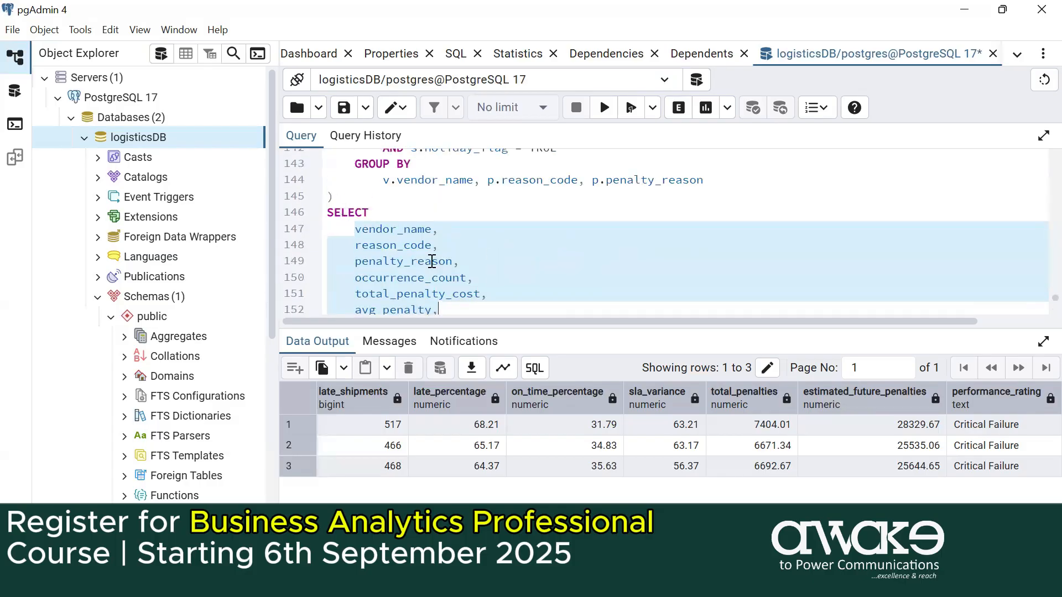
{"action": "scroll", "coordinate": [426, 234], "scroll_direction": "down", "scroll_amount": 2}
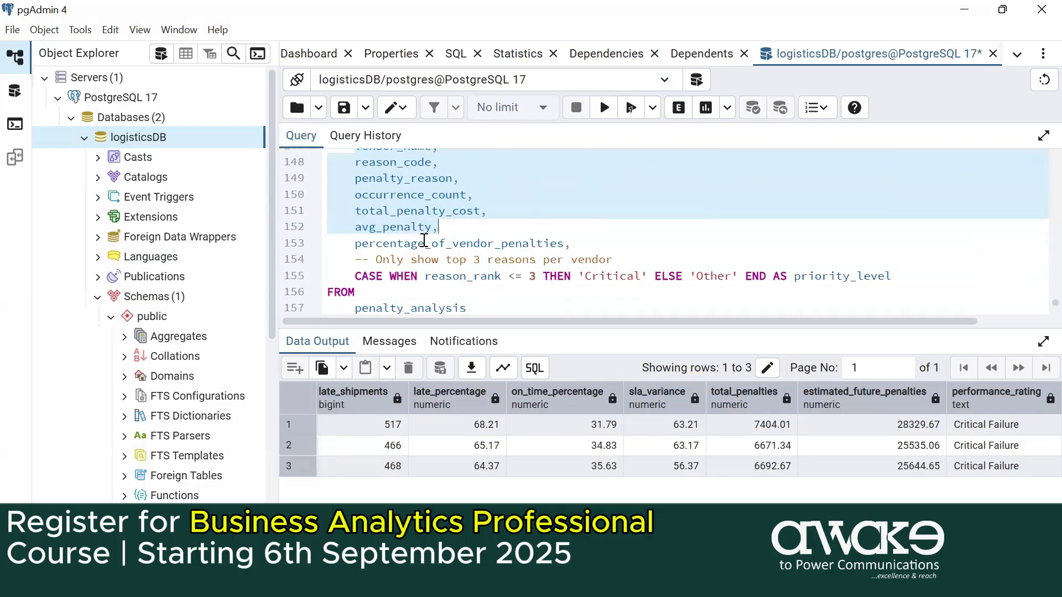
{"action": "scroll", "coordinate": [388, 237], "scroll_direction": "up", "scroll_amount": 2}
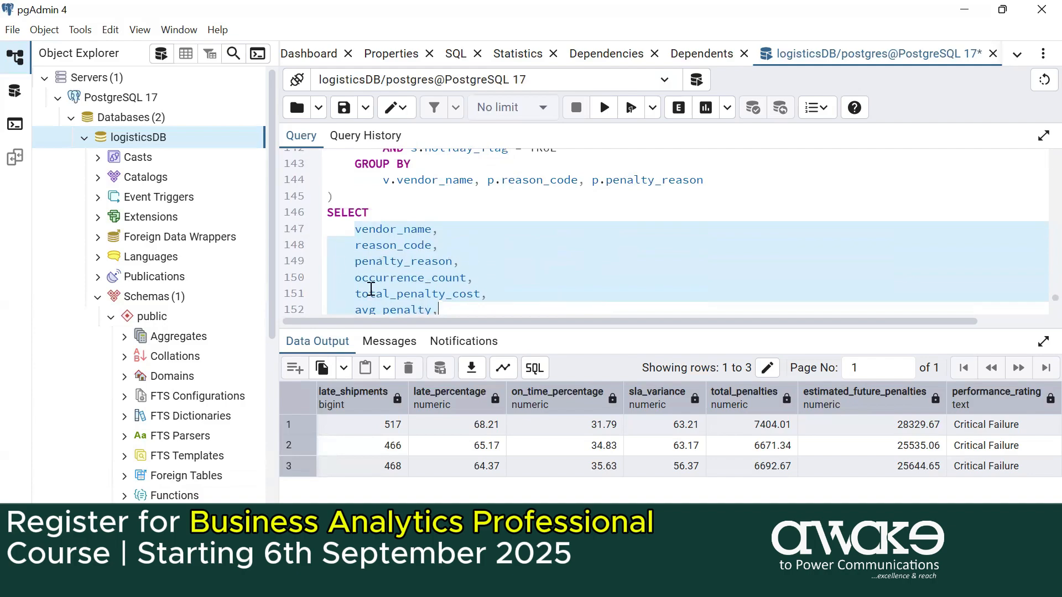
{"action": "scroll", "coordinate": [470, 283], "scroll_direction": "down", "scroll_amount": 2}
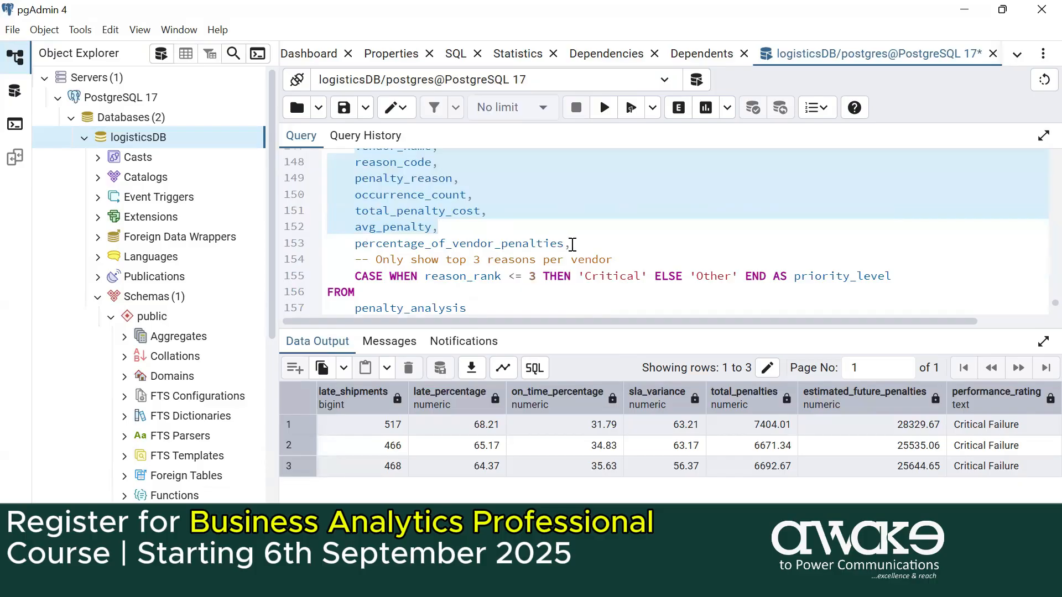
- Highlight penalty_analysis in the outer FROM clause and compare it with the WITH penalty_analysis CTE definition
{"action": "left_click", "coordinate": [572, 244]}
{"action": "scroll", "coordinate": [572, 244], "scroll_direction": "down", "scroll_amount": 2}
{"action": "left_click_drag", "start_coordinate": [468, 225], "coordinate": [350, 224]}
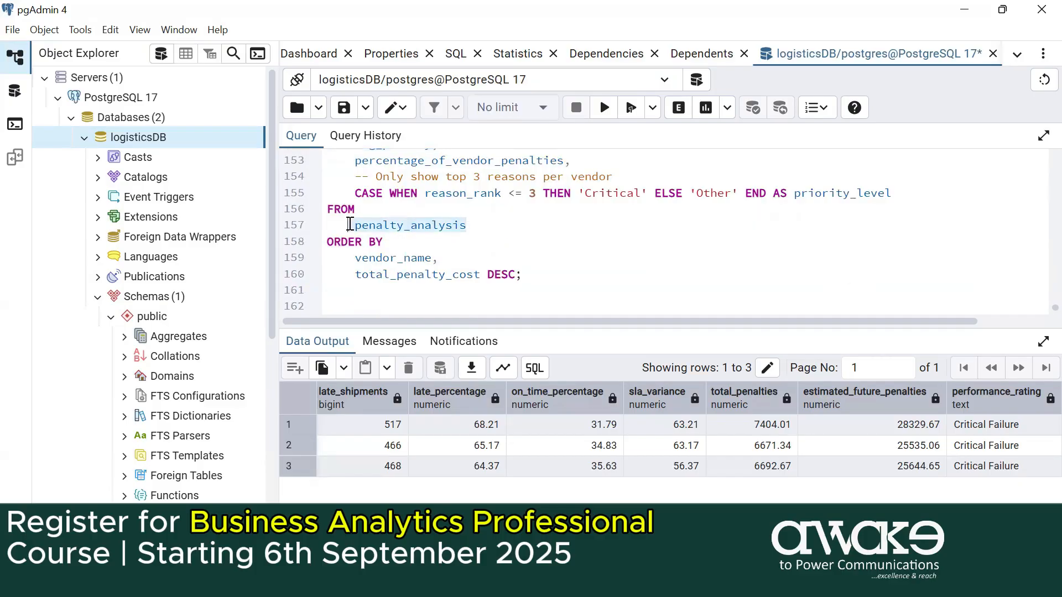
{"action": "scroll", "coordinate": [407, 246], "scroll_direction": "up", "scroll_amount": 10}
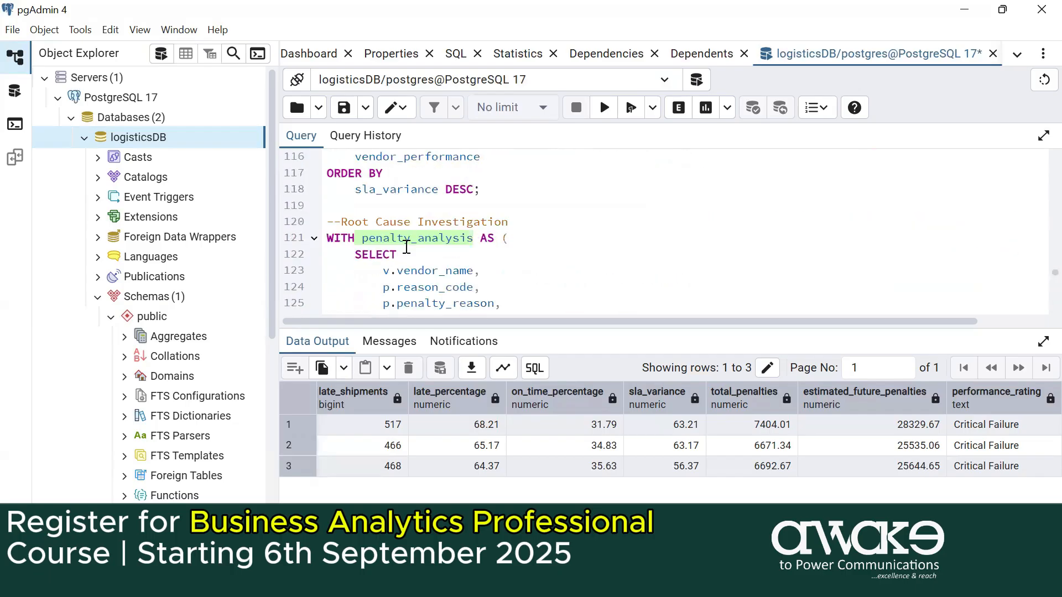
{"action": "scroll", "coordinate": [407, 246], "scroll_direction": "up", "scroll_amount": 1}
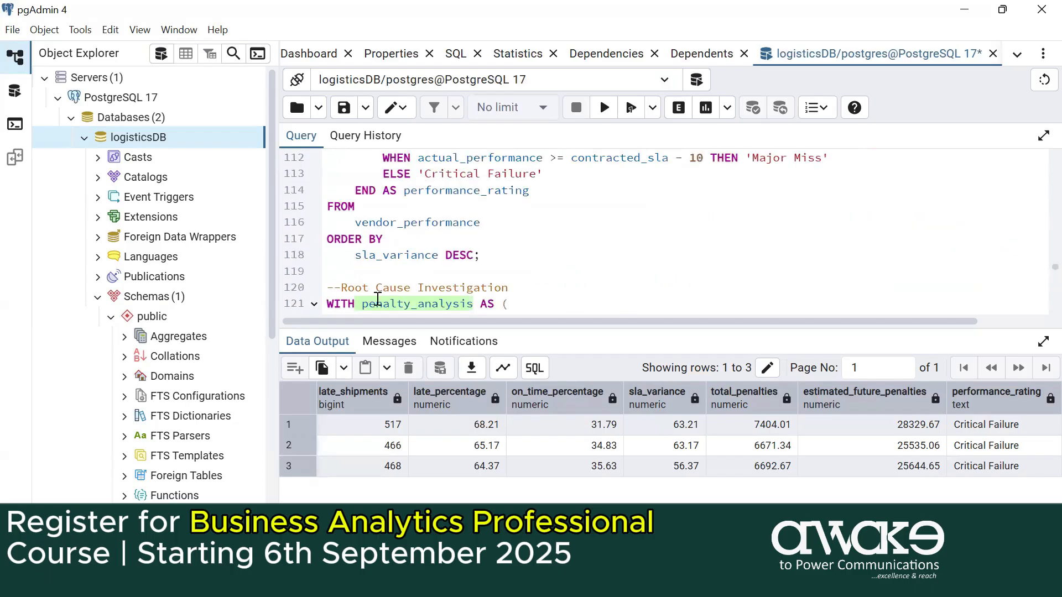
{"action": "scroll", "coordinate": [378, 298], "scroll_direction": "down", "scroll_amount": 11}
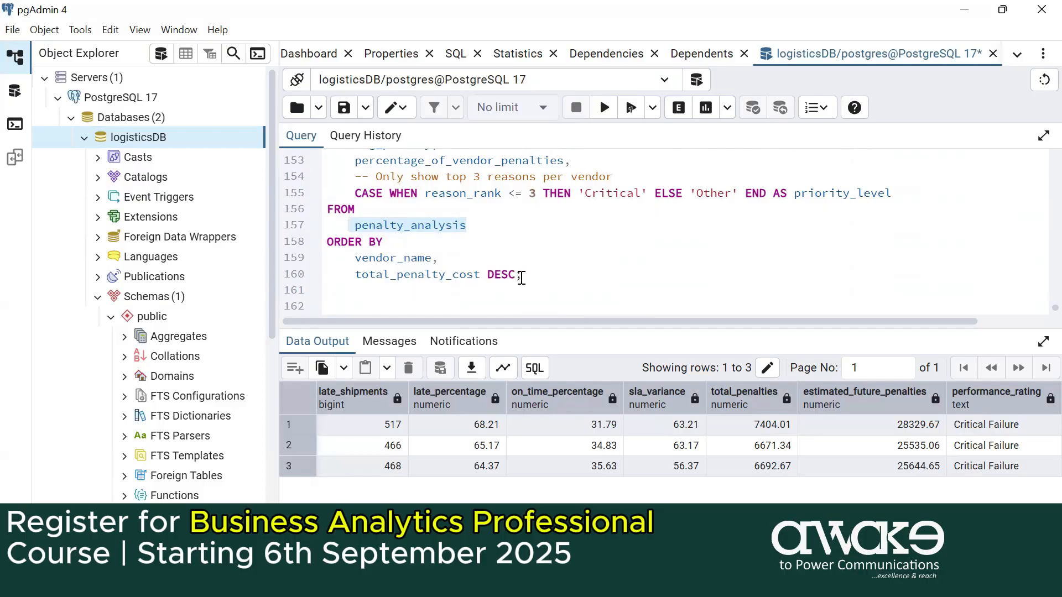
{"action": "scroll", "coordinate": [522, 276], "scroll_direction": "up", "scroll_amount": 3}
{"action": "scroll", "coordinate": [522, 277], "scroll_direction": "up", "scroll_amount": 2}
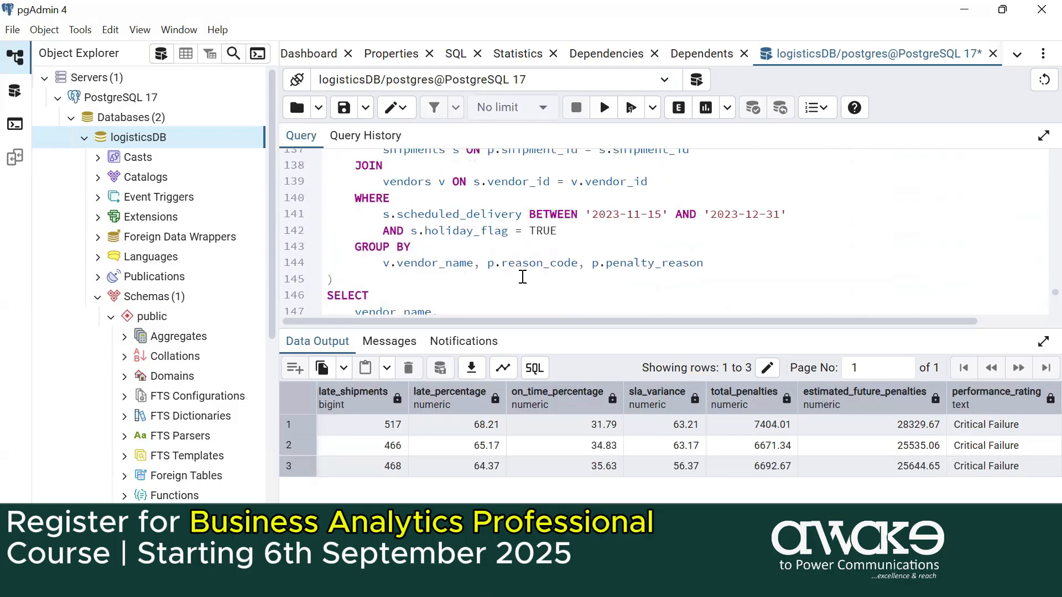
{"action": "scroll", "coordinate": [522, 277], "scroll_direction": "down", "scroll_amount": 5}
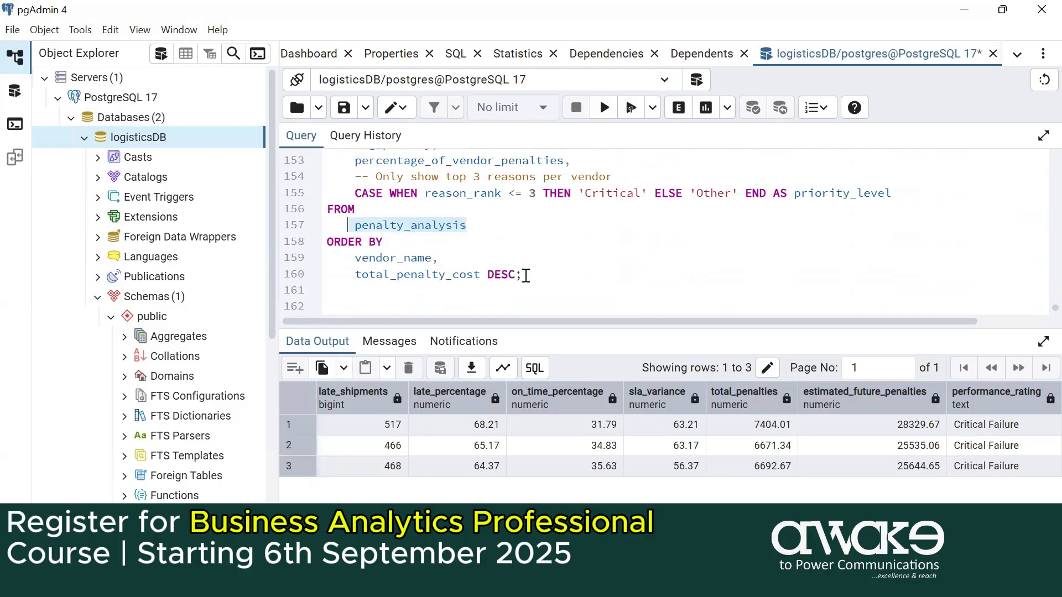
- Select the whole root cause investigation query from WITH to the final ORDER BY and execute it, reviewing the result columns
{"action": "left_click_drag", "start_coordinate": [522, 275], "coordinate": [328, 210]}
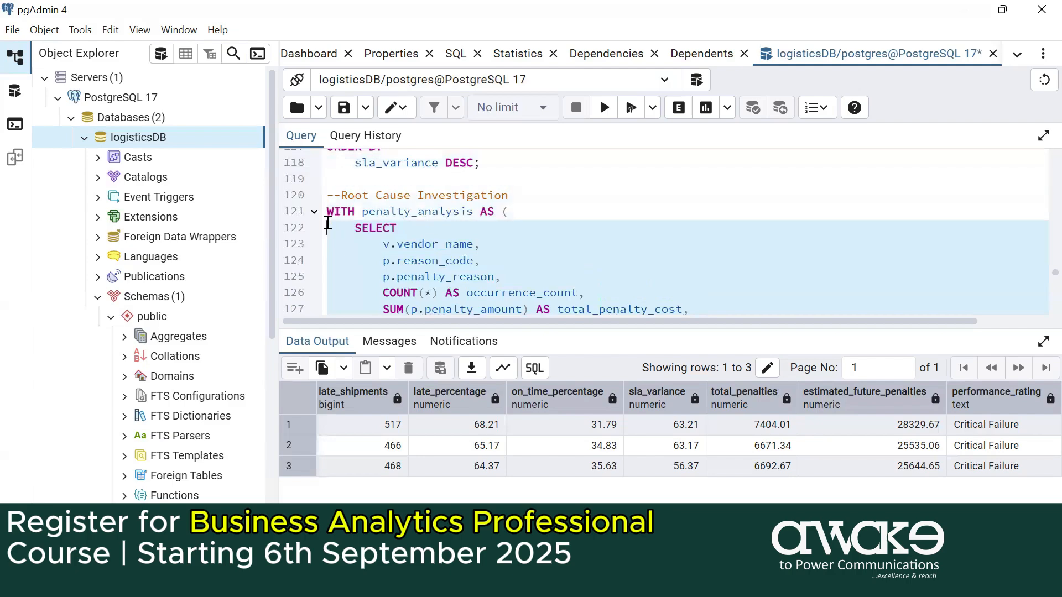
{"action": "left_click", "coordinate": [602, 108]}
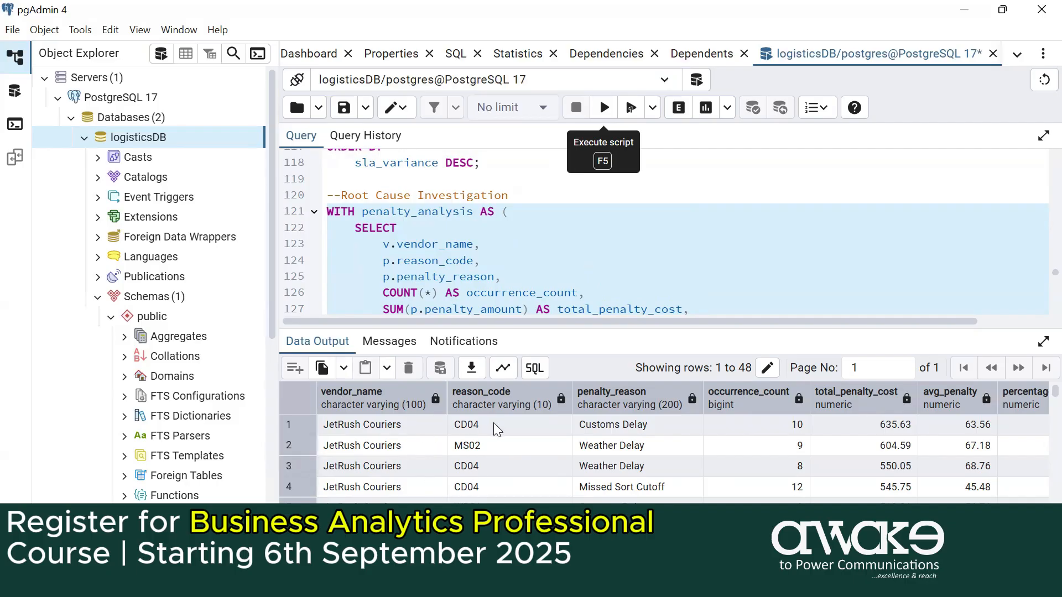
{"action": "scroll", "coordinate": [484, 286], "scroll_direction": "down", "scroll_amount": 5}
{"action": "scroll", "coordinate": [483, 286], "scroll_direction": "down", "scroll_amount": 2}
{"action": "scroll", "coordinate": [375, 238], "scroll_direction": "up", "scroll_amount": 2}
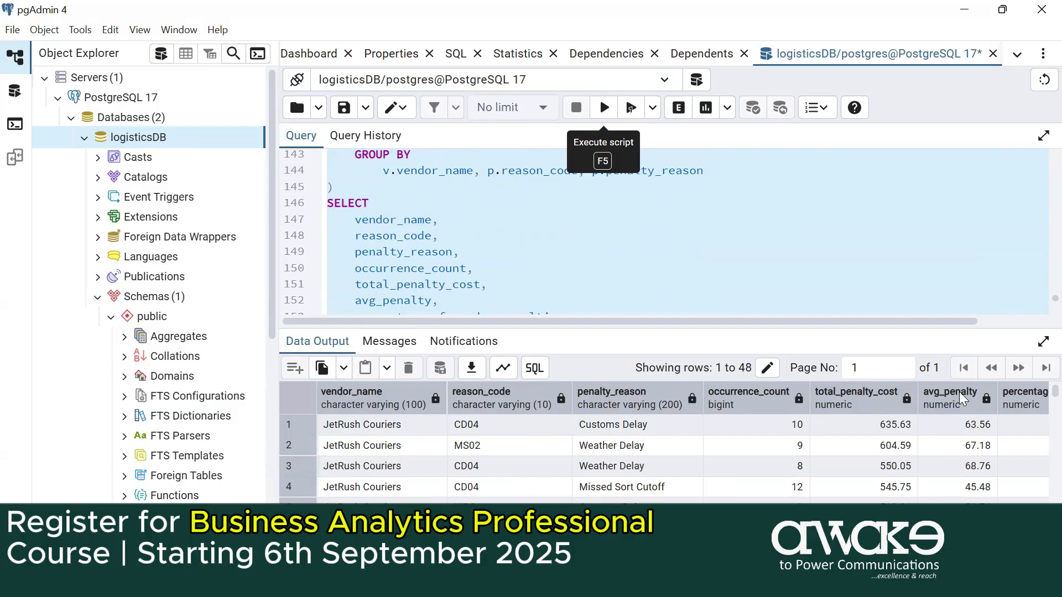
{"action": "scroll", "coordinate": [664, 443], "scroll_direction": "right", "scroll_amount": 5}
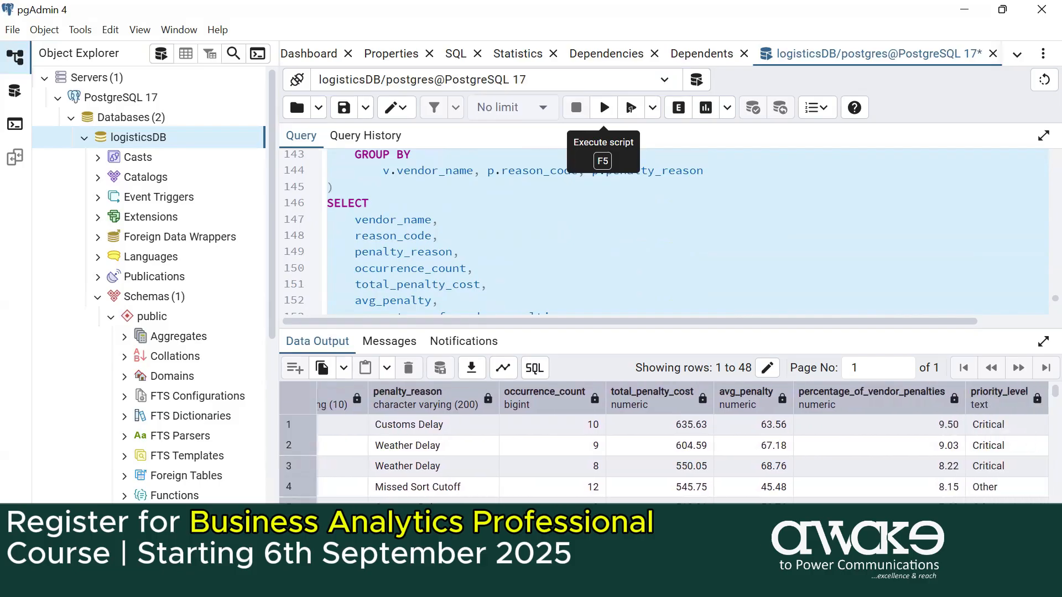
{"action": "scroll", "coordinate": [523, 267], "scroll_direction": "down", "scroll_amount": 2}
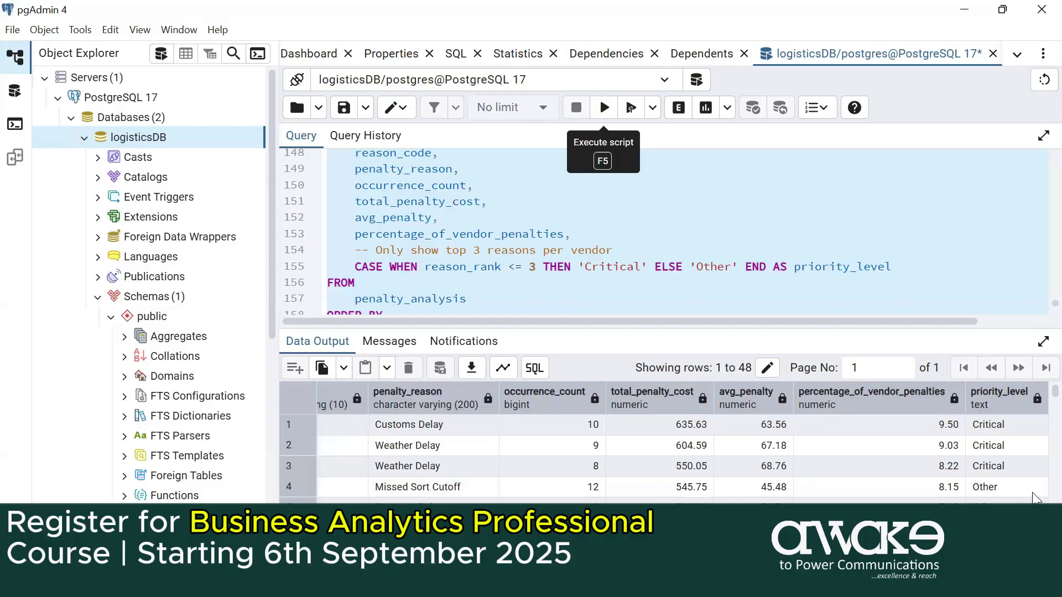
{"action": "scroll", "coordinate": [984, 500], "scroll_direction": "left", "scroll_amount": 5}
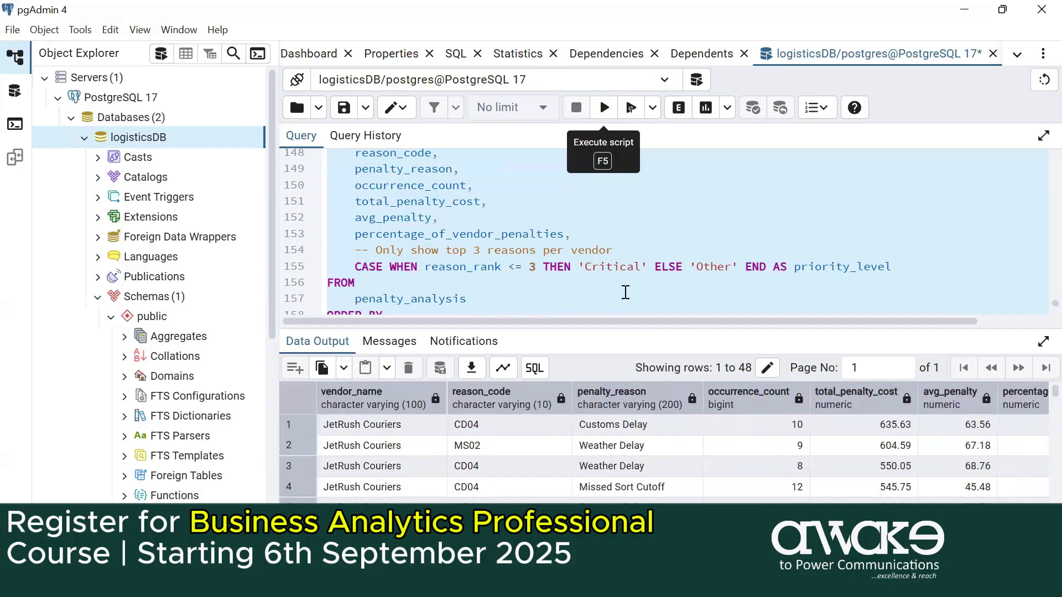
- Copy the Geographic Hotspots query from Notepad++ and paste it at the end of the pgAdmin query script
{"action": "scroll", "coordinate": [623, 291], "scroll_direction": "down", "scroll_amount": 2}
{"action": "left_click", "coordinate": [553, 288]}
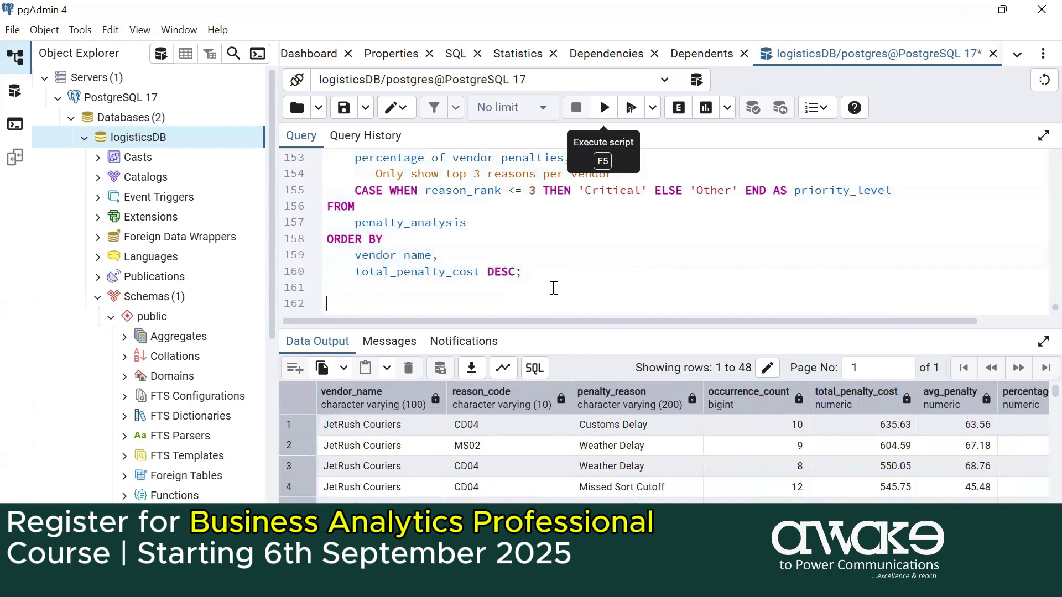
{"action": "left_click", "coordinate": [420, 305]}
{"action": "scroll", "coordinate": [457, 296], "scroll_direction": "down", "scroll_amount": 1}
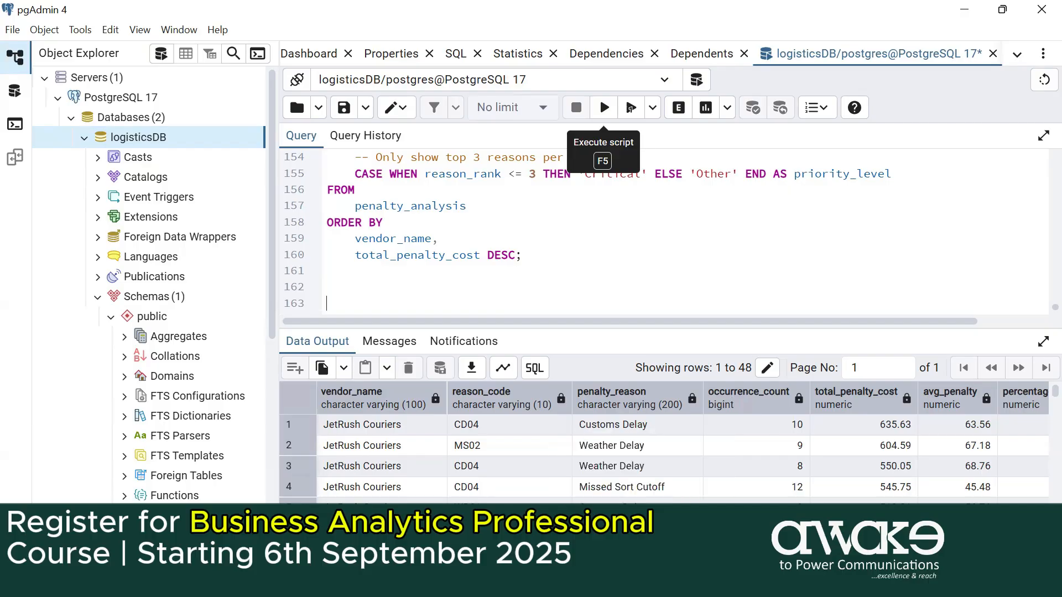
{"action": "key", "text": "alt+Tab"}
{"action": "left_click", "coordinate": [575, 66]}
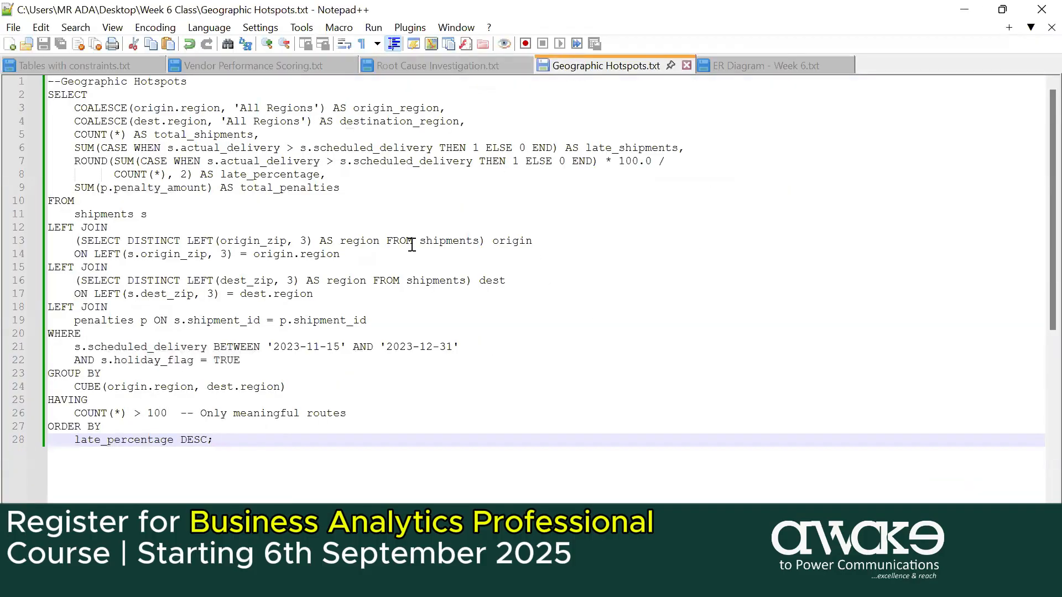
{"action": "left_click", "coordinate": [287, 279]}
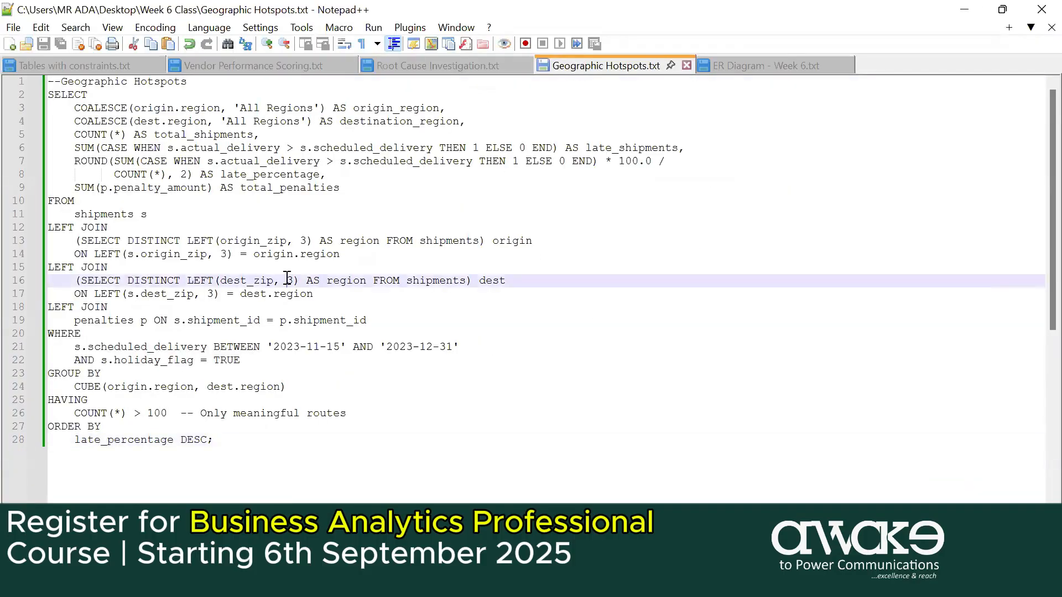
{"action": "key", "text": "ctrl+a"}
{"action": "key", "text": "ctrl+c"}
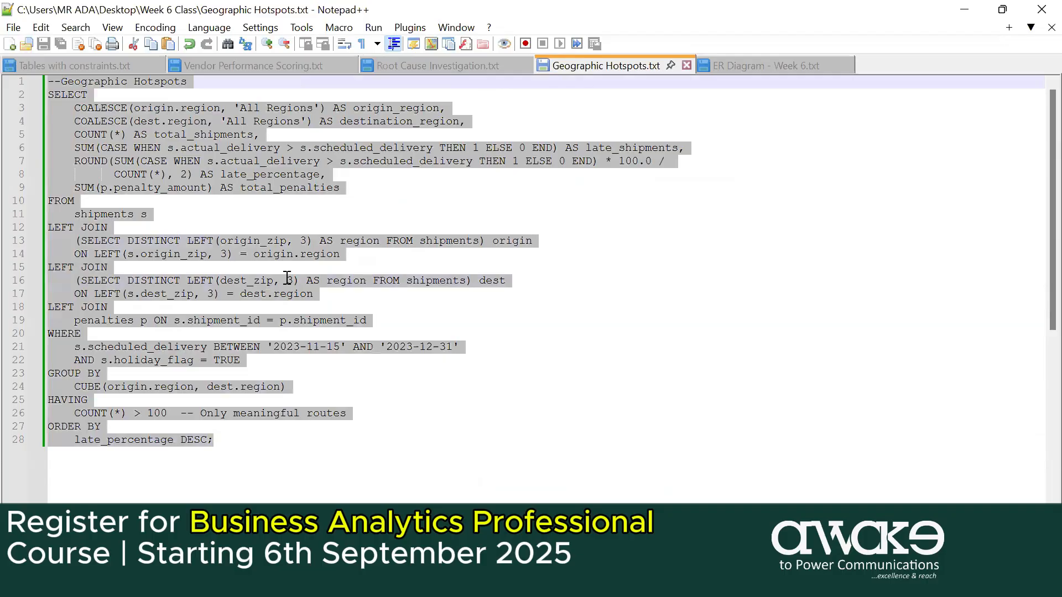
{"action": "key", "text": "alt+Tab"}
{"action": "key", "text": "ctrl+v"}
{"action": "scroll", "coordinate": [453, 255], "scroll_direction": "up", "scroll_amount": 6}
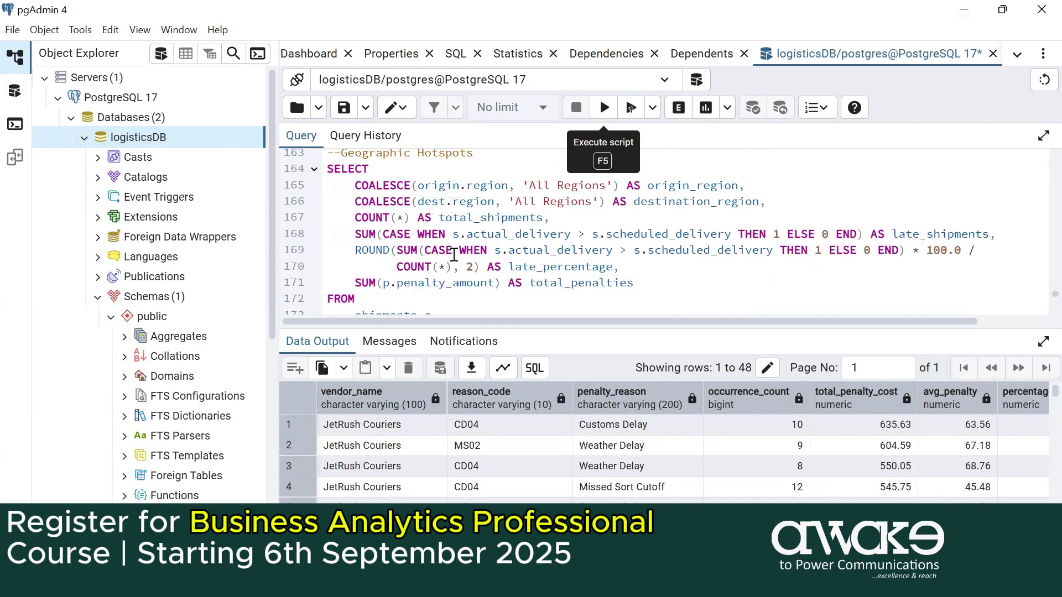
{"action": "scroll", "coordinate": [454, 254], "scroll_direction": "up", "scroll_amount": 1}
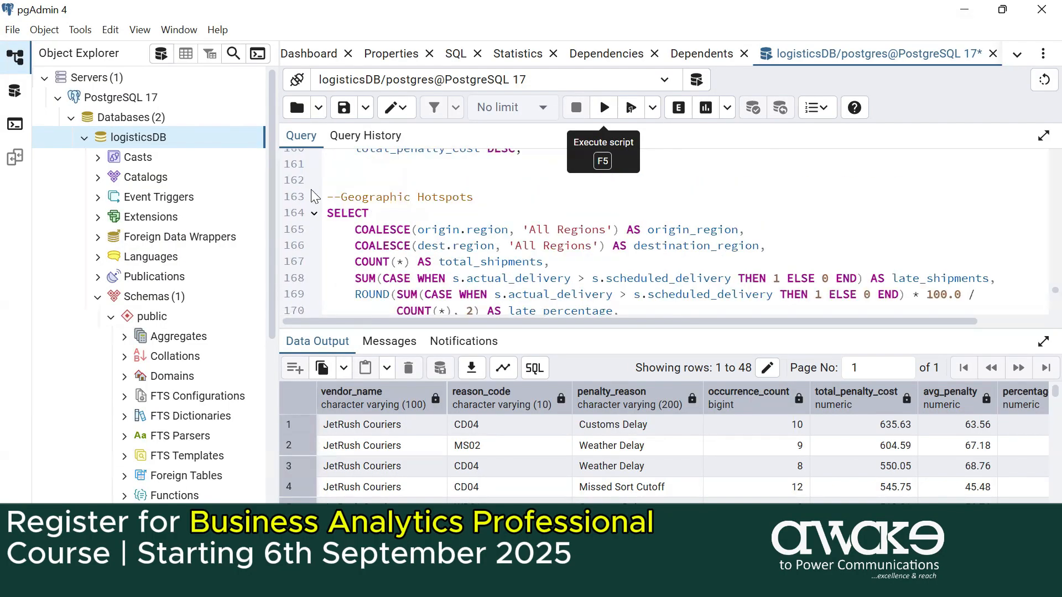
- Highlight the SELECT keyword and the origin_region, destination_region, total_shipments and late_shipments expressions of the Geographic Hotspots query
{"action": "double_click", "coordinate": [345, 214]}
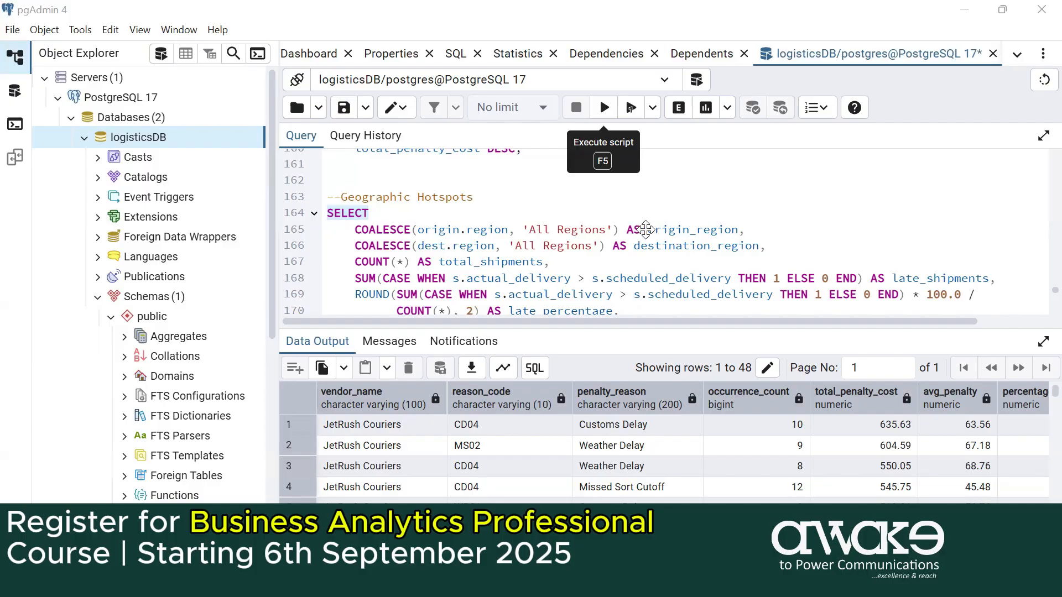
{"action": "left_click_drag", "start_coordinate": [646, 229], "coordinate": [740, 229]}
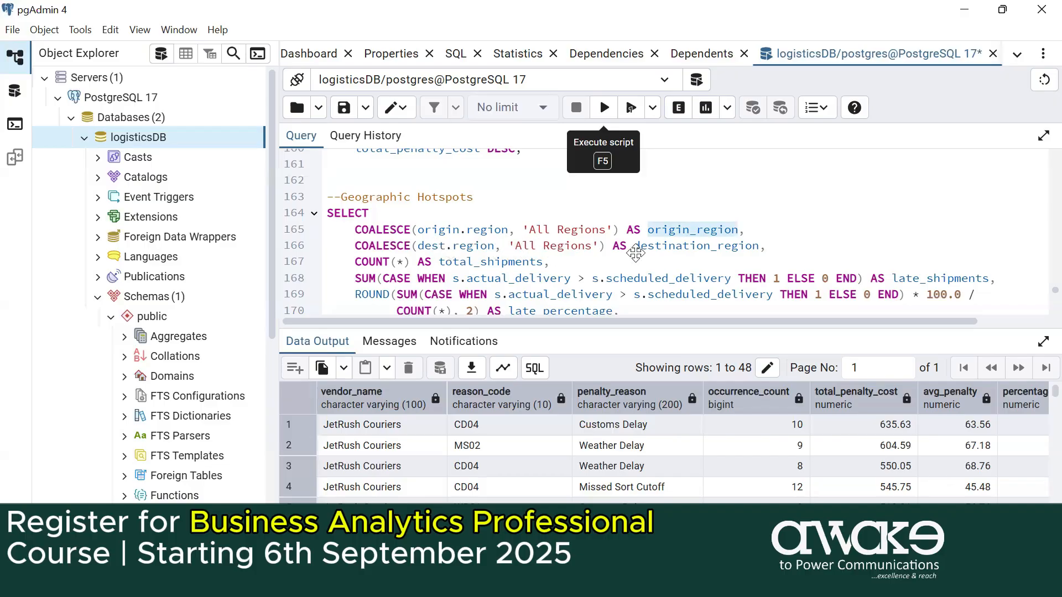
{"action": "left_click_drag", "start_coordinate": [634, 246], "coordinate": [759, 247]}
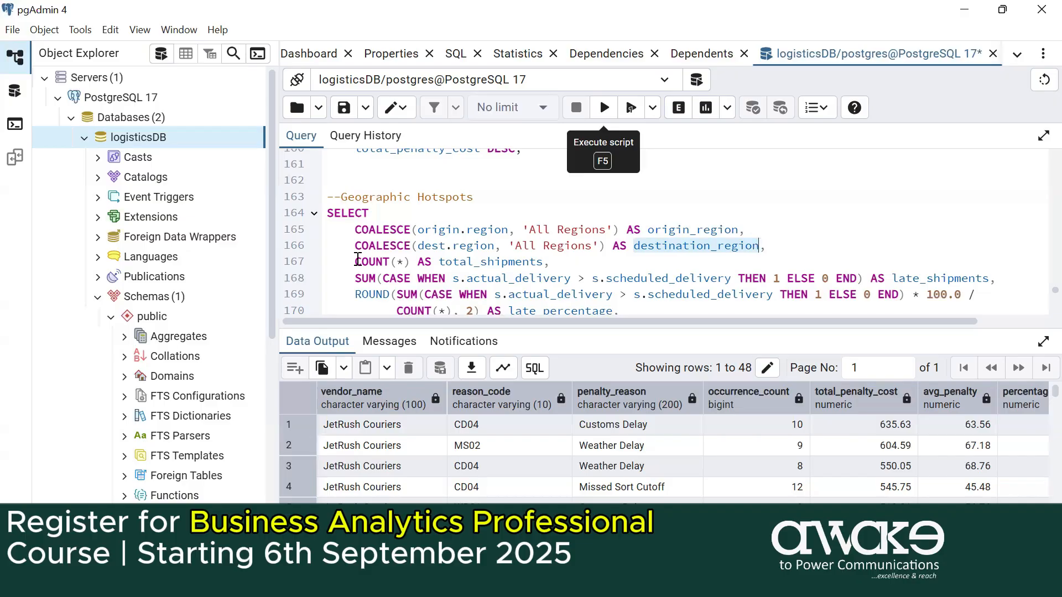
{"action": "left_click_drag", "start_coordinate": [356, 261], "coordinate": [551, 261]}
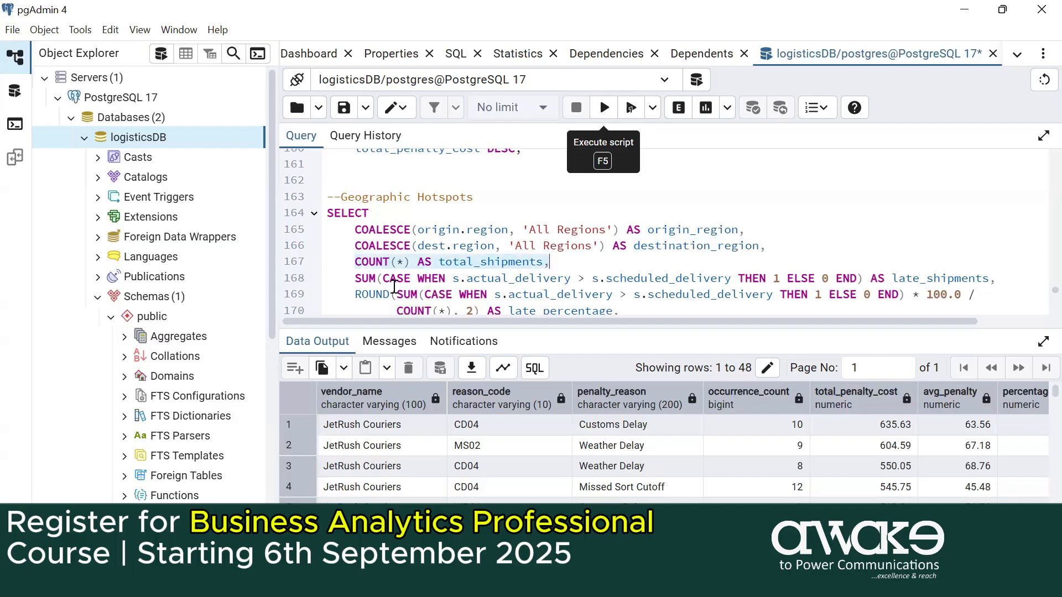
{"action": "left_click_drag", "start_coordinate": [349, 280], "coordinate": [981, 296]}
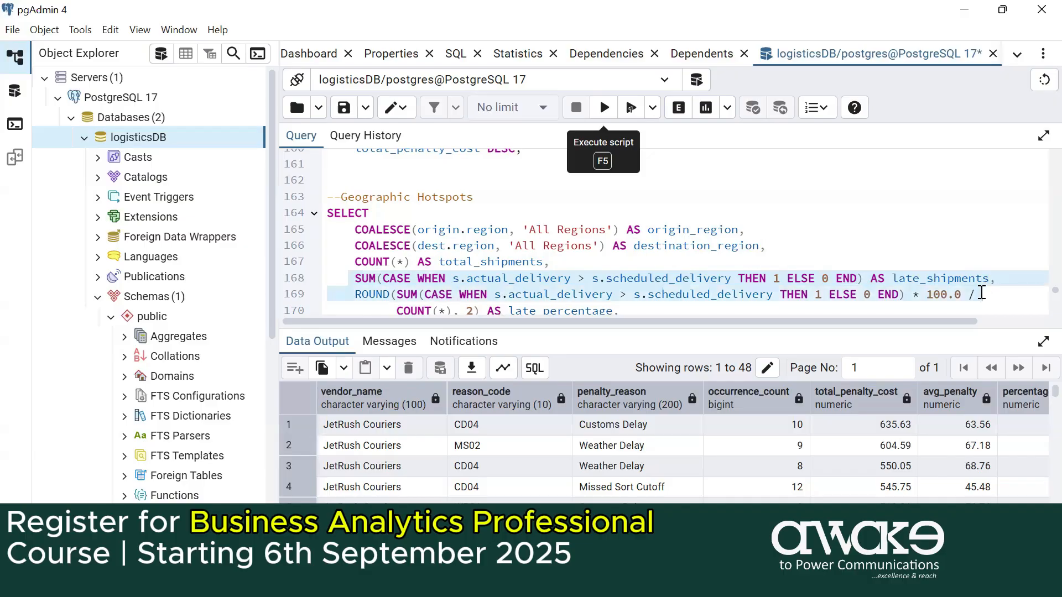
{"action": "left_click", "coordinate": [599, 278]}
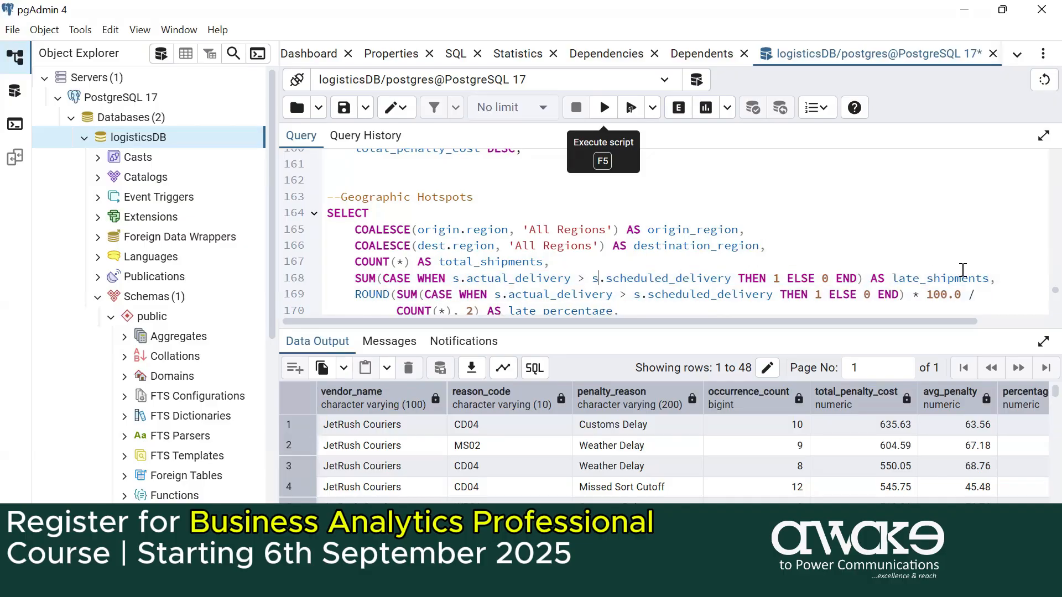
{"action": "scroll", "coordinate": [699, 279], "scroll_direction": "down", "scroll_amount": 1}
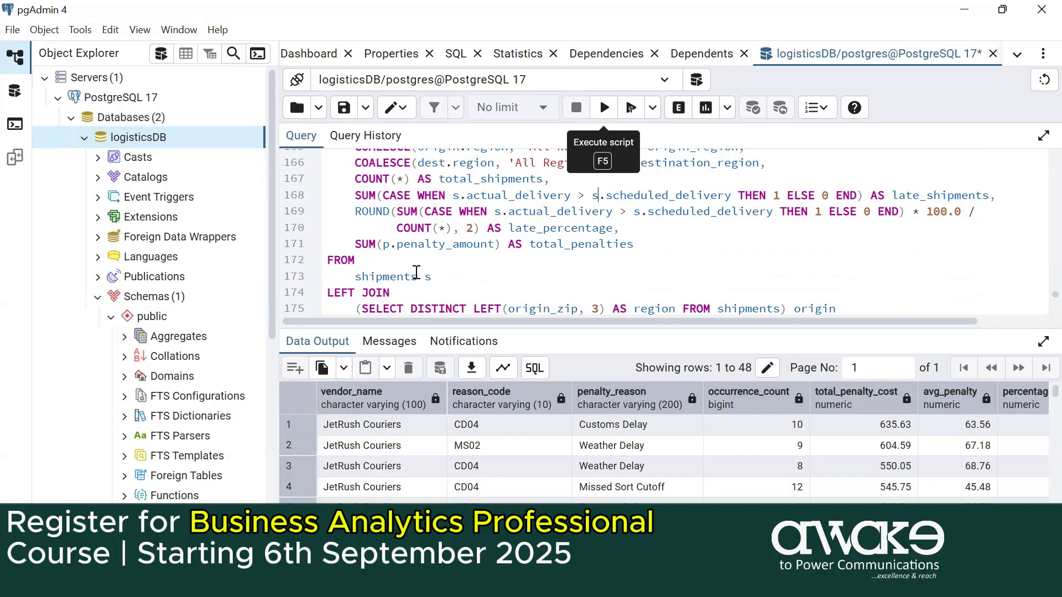
- Highlight the WHERE date-range and holiday_flag filter of the Geographic Hotspots query
{"action": "scroll", "coordinate": [428, 270], "scroll_direction": "down", "scroll_amount": 3}
{"action": "scroll", "coordinate": [429, 271], "scroll_direction": "up", "scroll_amount": 2}
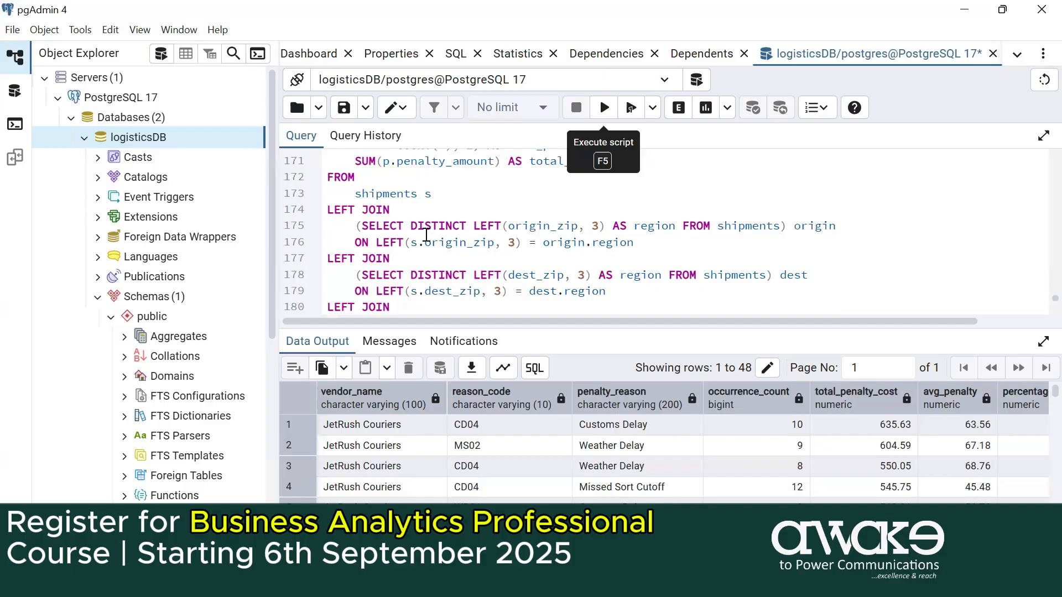
{"action": "scroll", "coordinate": [426, 235], "scroll_direction": "down", "scroll_amount": 2}
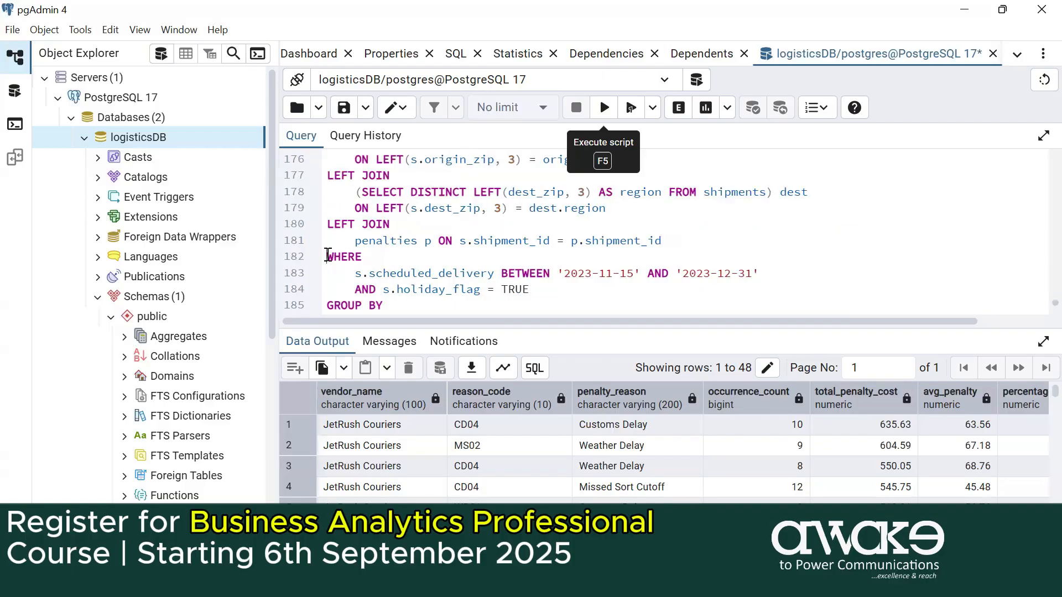
{"action": "left_click_drag", "start_coordinate": [327, 256], "coordinate": [545, 292]}
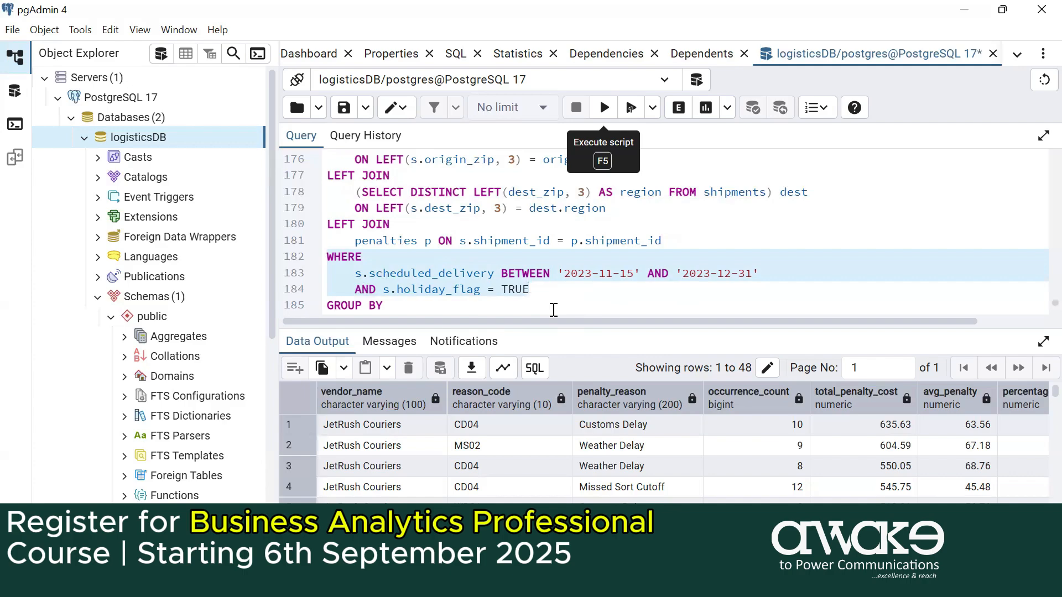
- Select the whole Geographic Hotspots query and execute it, reviewing the regional results
{"action": "scroll", "coordinate": [570, 303], "scroll_direction": "down", "scroll_amount": 3}
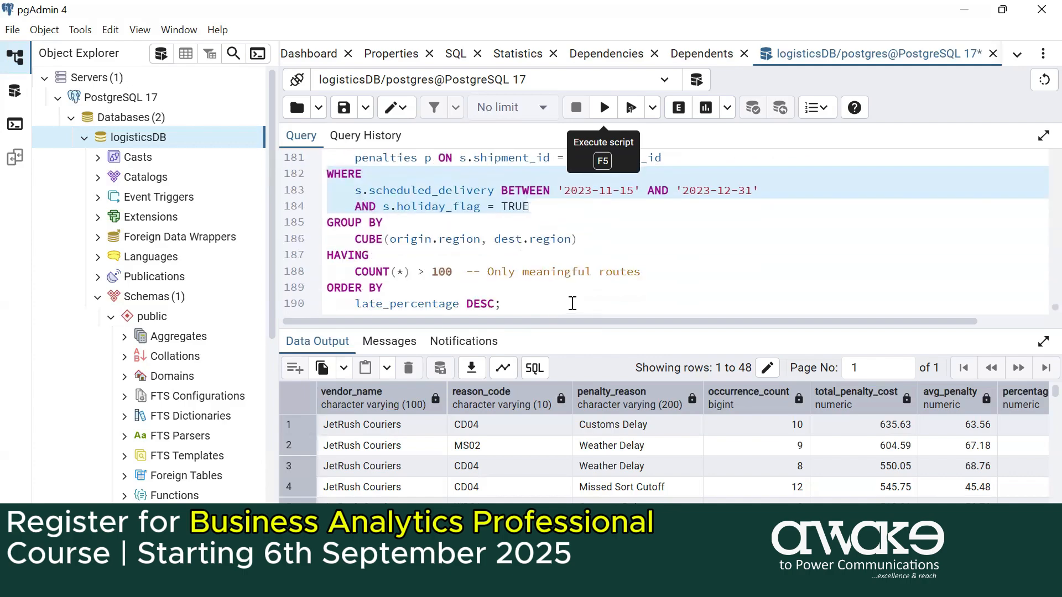
{"action": "scroll", "coordinate": [363, 206], "scroll_direction": "down", "scroll_amount": 1}
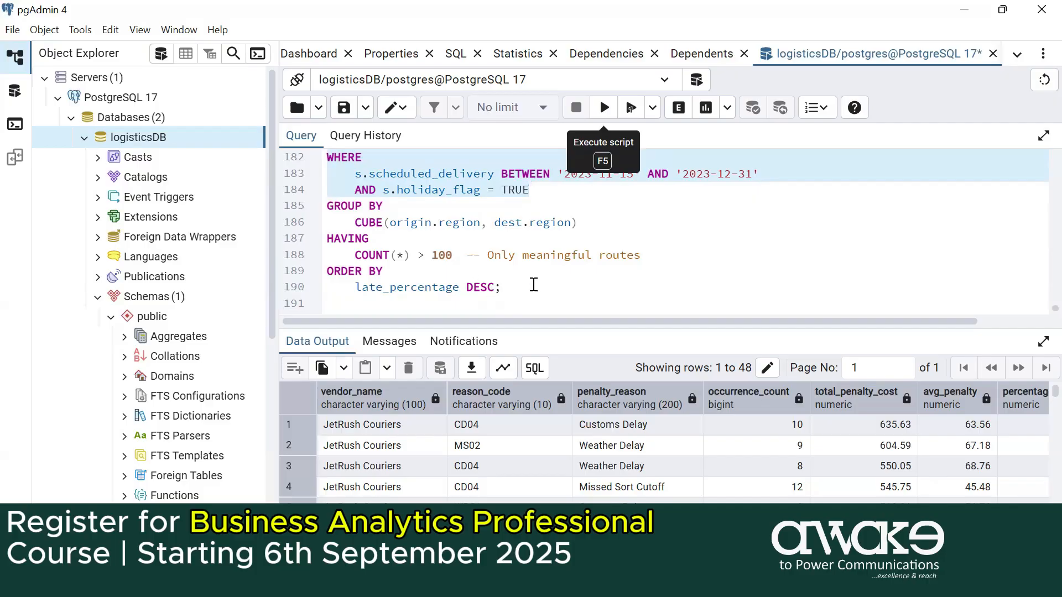
{"action": "left_click_drag", "start_coordinate": [520, 287], "coordinate": [327, 299]}
{"action": "key", "text": "F5"}
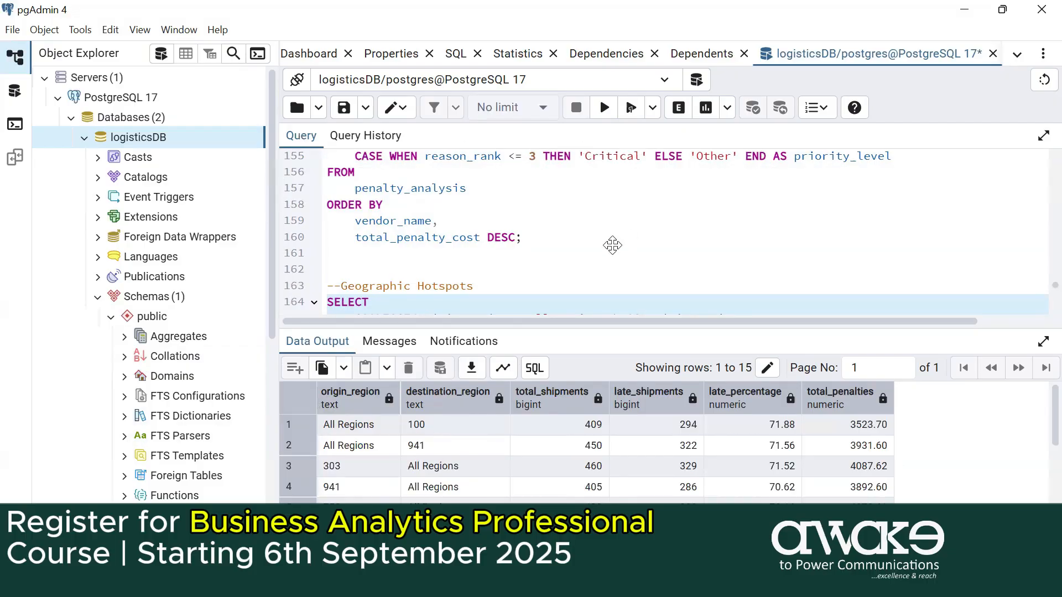
{"action": "scroll", "coordinate": [707, 417], "scroll_direction": "down", "scroll_amount": 2}
{"action": "scroll", "coordinate": [505, 239], "scroll_direction": "down", "scroll_amount": 9}
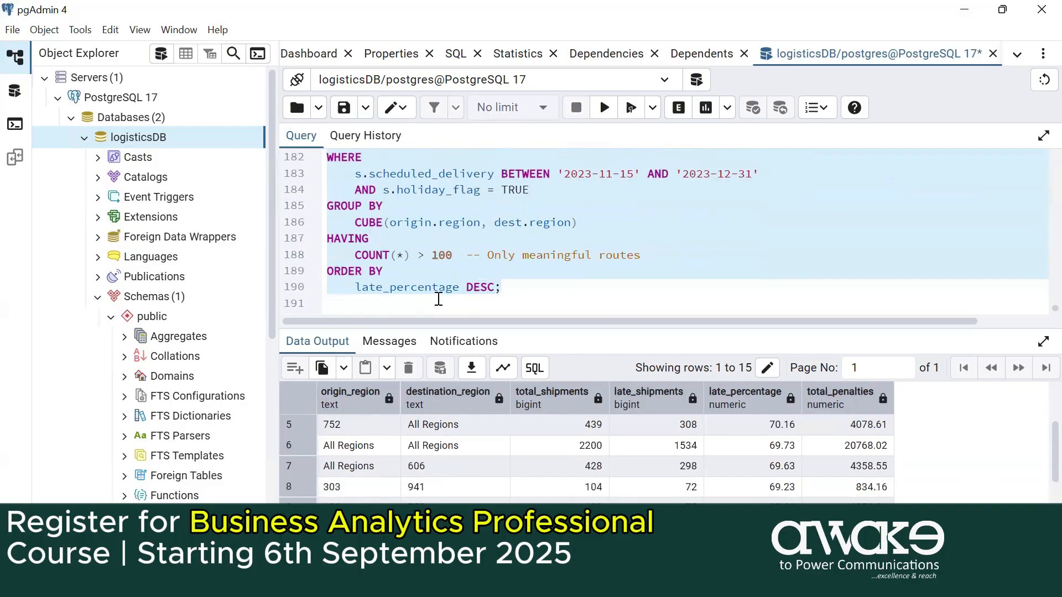
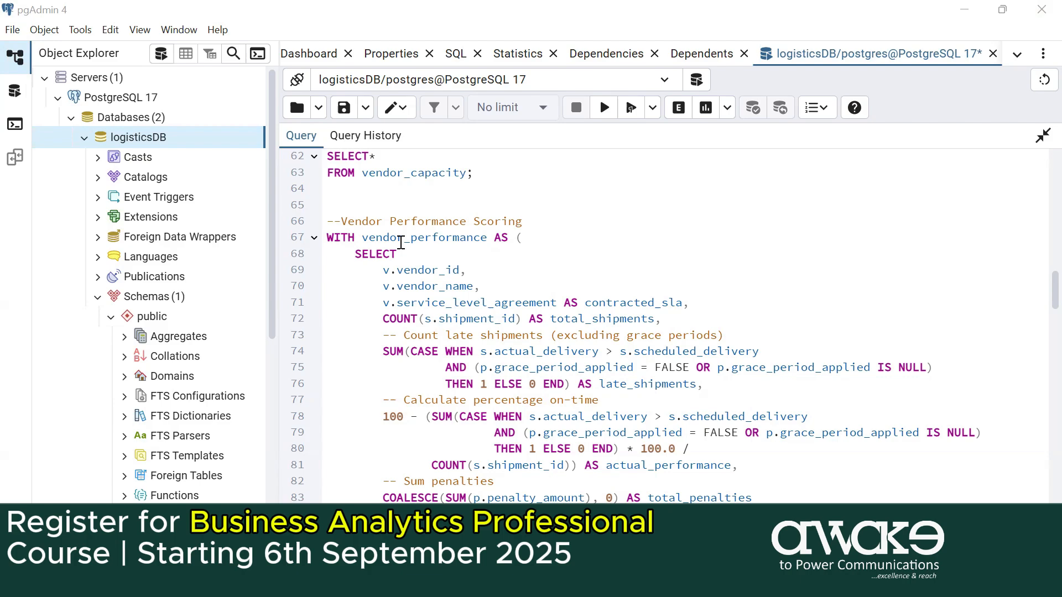
- Prefix the Vendor Performance Scoring query with CREATE OR REPLACE VIEW vendor_performance_summary AS
{"action": "left_click", "coordinate": [549, 221]}
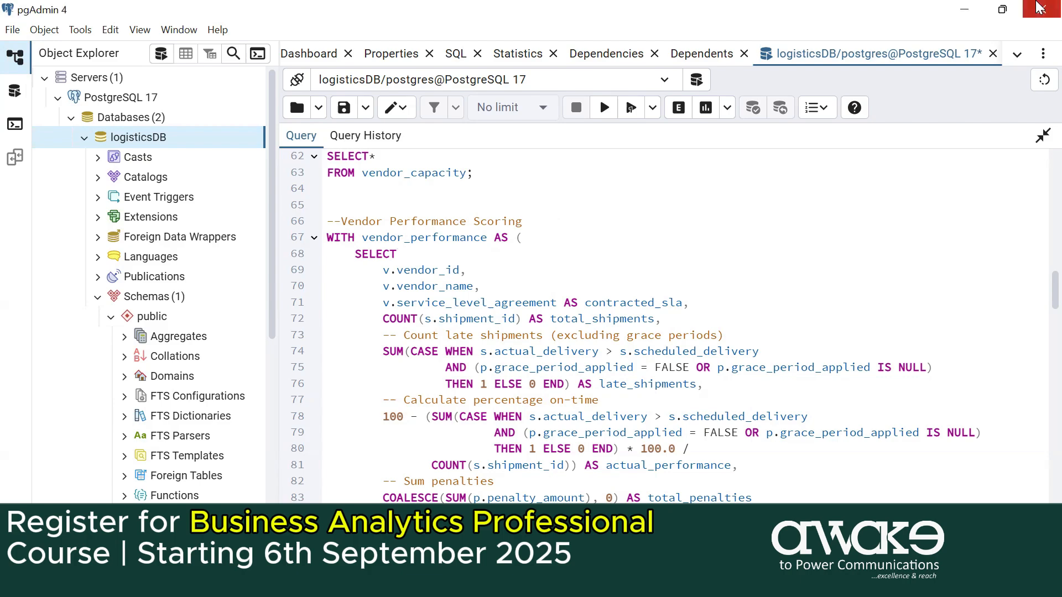
{"action": "key", "text": "Return"}
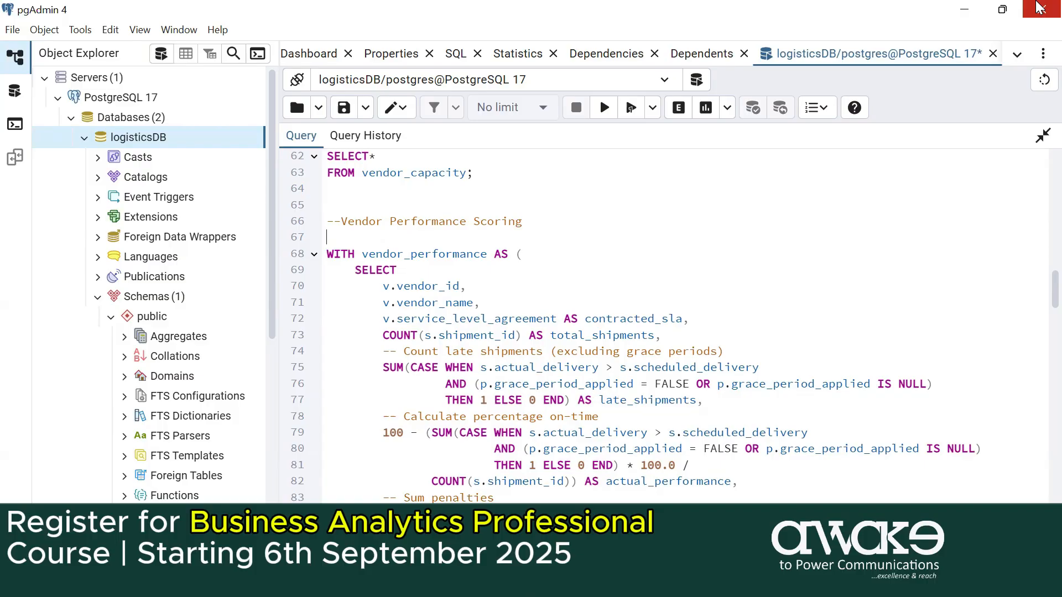
{"action": "type", "text": "CREATE OR REPLACE "}
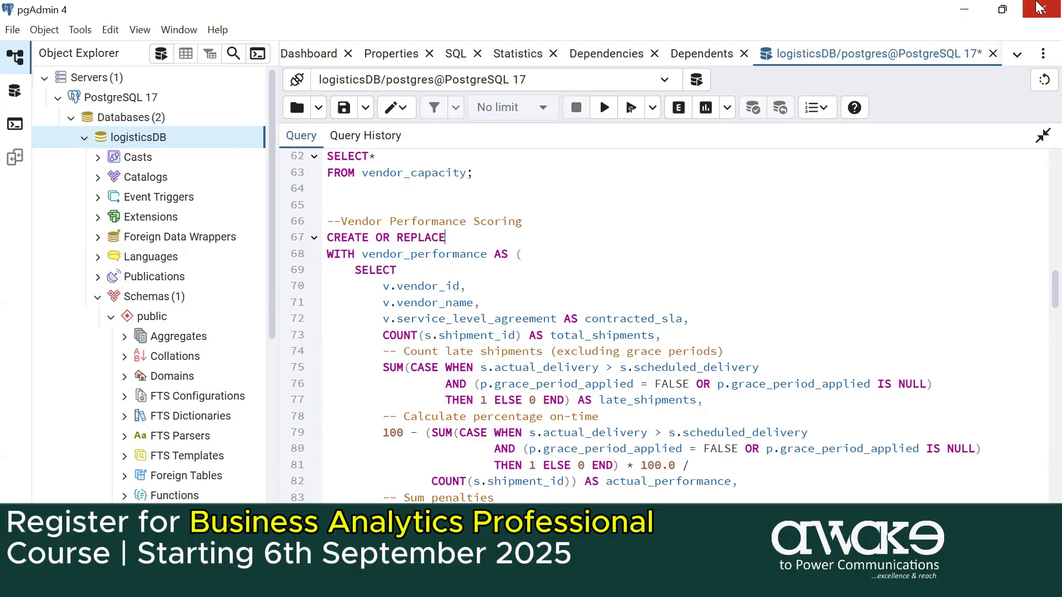
{"action": "type", "text": "VIEW"}
{"action": "key", "text": "Return"}
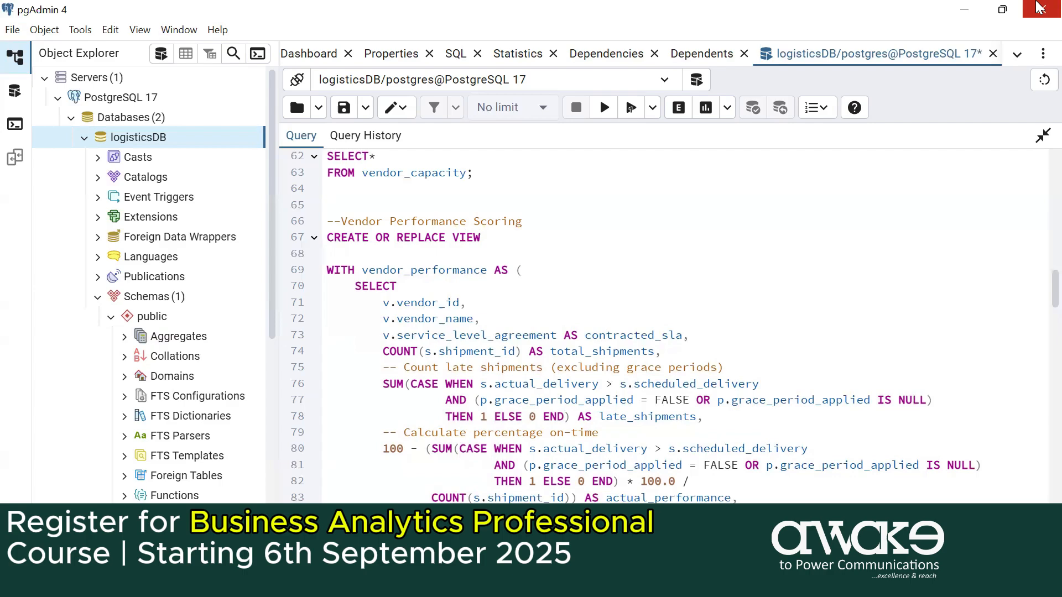
{"action": "type", "text": "vendor_performance_summary"}
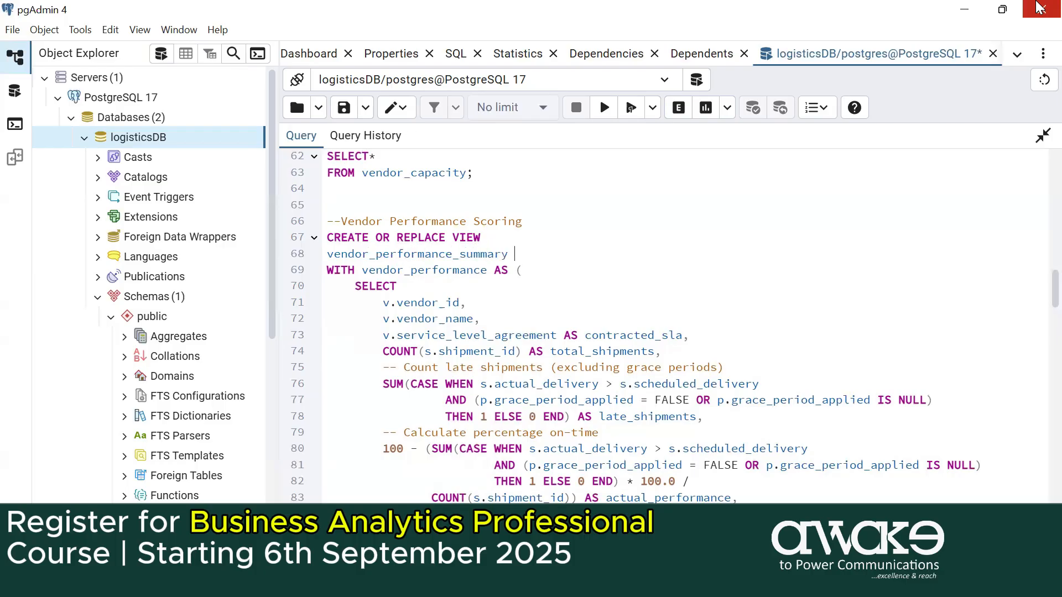
{"action": "type", "text": " AS"}
- Select the whole vendor_performance_summary view definition and execute it to create the view
{"action": "key", "text": "Down"}
{"action": "key", "text": "Down"}
{"action": "key", "text": "Down"}
{"action": "key", "text": "Down"}
{"action": "key", "text": "Down"}
{"action": "key", "text": "Down"}
{"action": "key", "text": "Down"}
{"action": "key", "text": "Down"}
{"action": "key", "text": "Down"}
{"action": "key", "text": "Down"}
{"action": "key", "text": "Down"}
{"action": "key", "text": "Down"}
{"action": "key", "text": "Down"}
{"action": "key", "text": "Down"}
{"action": "key", "text": "Down"}
{"action": "key", "text": "Down"}
{"action": "key", "text": "Down"}
{"action": "key", "text": "Down"}
{"action": "key", "text": "Down"}
{"action": "key", "text": "Down"}
{"action": "key", "text": "Down"}
{"action": "key", "text": "Down"}
{"action": "key", "text": "Down"}
{"action": "key", "text": "Down"}
{"action": "key", "text": "Down"}
{"action": "key", "text": "Down"}
{"action": "key", "text": "Down"}
{"action": "key", "text": "Down"}
{"action": "key", "text": "Down"}
{"action": "key", "text": "Down"}
{"action": "key", "text": "Down"}
{"action": "key", "text": "Down"}
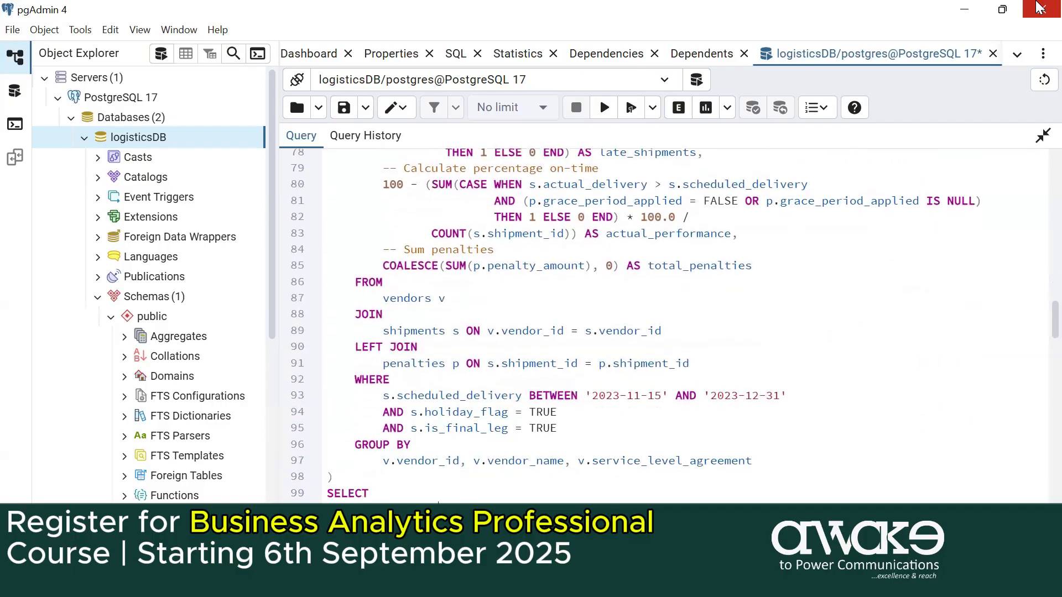
{"action": "scroll", "coordinate": [332, 262], "scroll_direction": "up", "scroll_amount": 9}
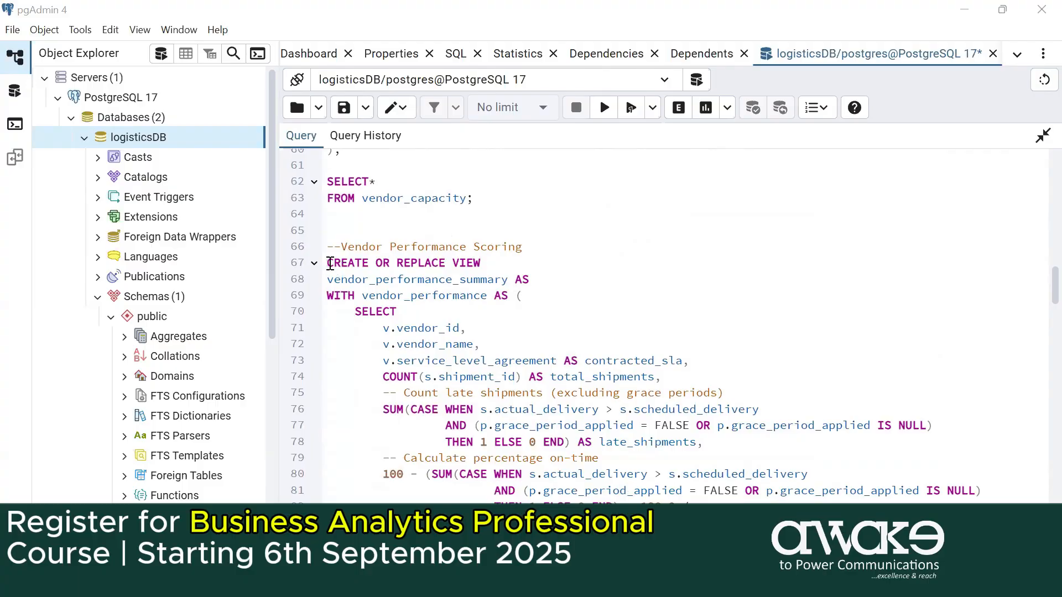
{"action": "left_click_drag", "start_coordinate": [327, 262], "coordinate": [445, 439]}
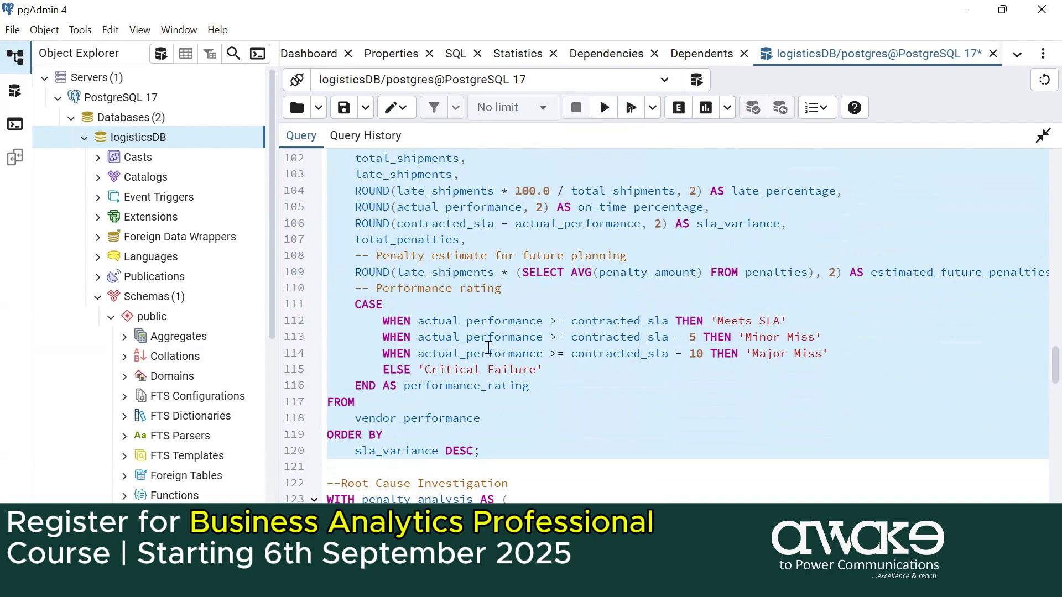
{"action": "scroll", "coordinate": [488, 346], "scroll_direction": "up", "scroll_amount": 15}
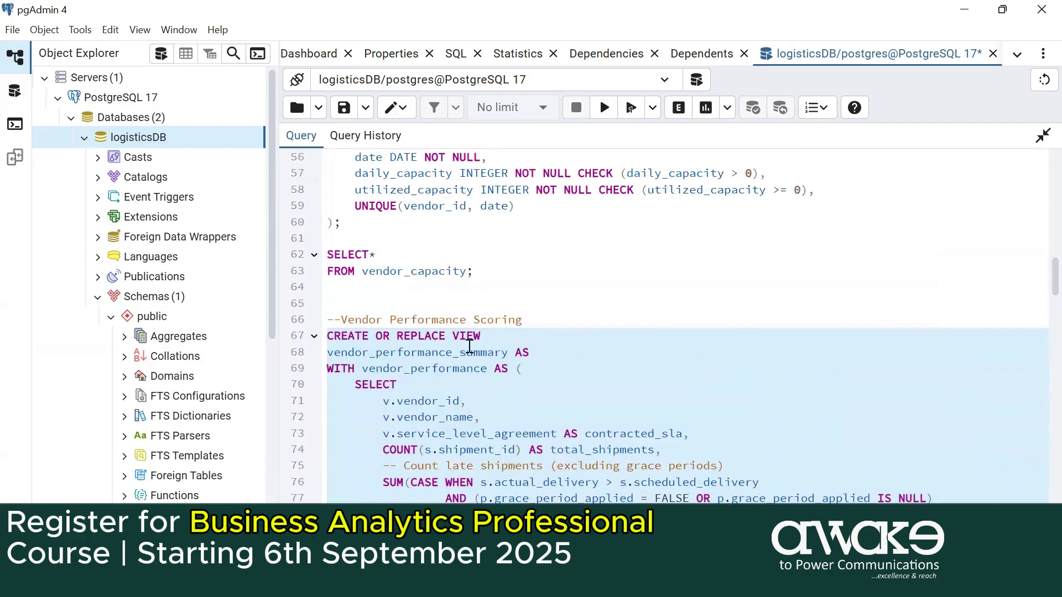
{"action": "scroll", "coordinate": [481, 353], "scroll_direction": "down", "scroll_amount": 18}
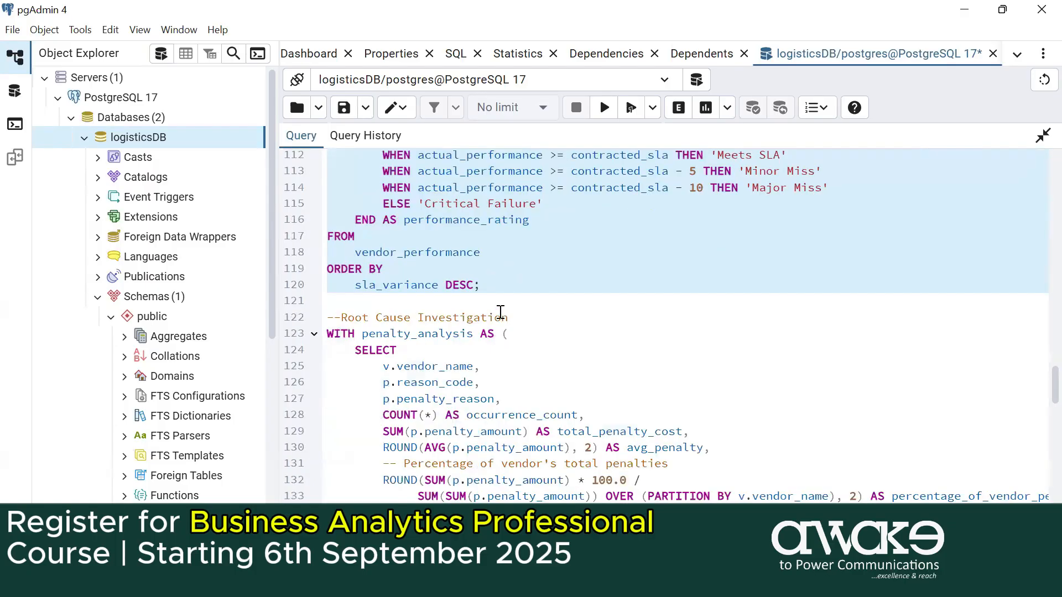
- Add a SELECT * FROM vendor_performance_summary query below the vendor performance view definition
{"action": "left_click", "coordinate": [504, 299]}
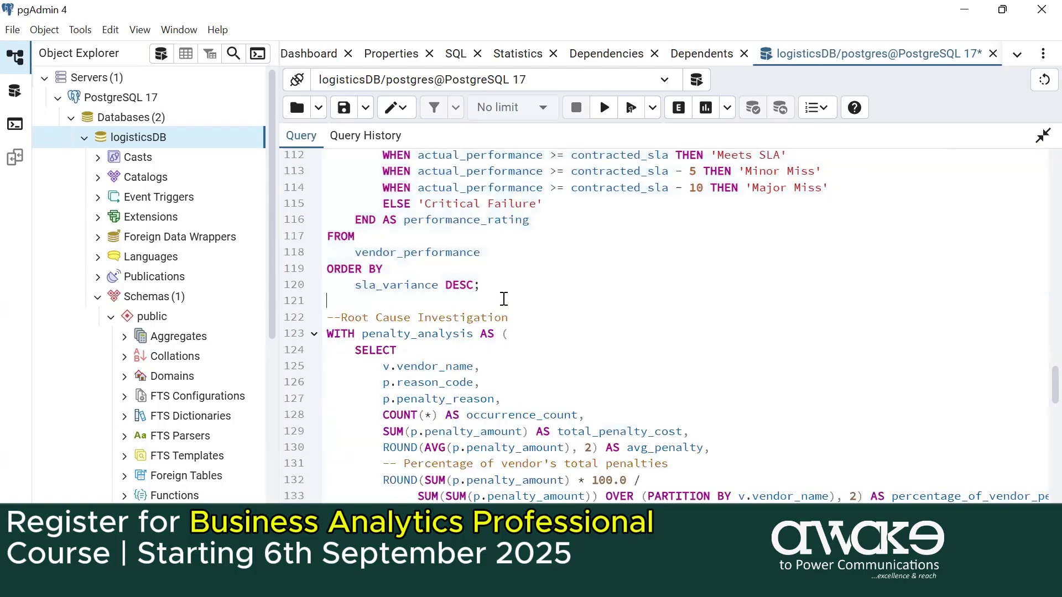
{"action": "key", "text": "Return"}
{"action": "key", "text": "Return"}
{"action": "key", "text": "Up"}
{"action": "type", "text": "SELE"}
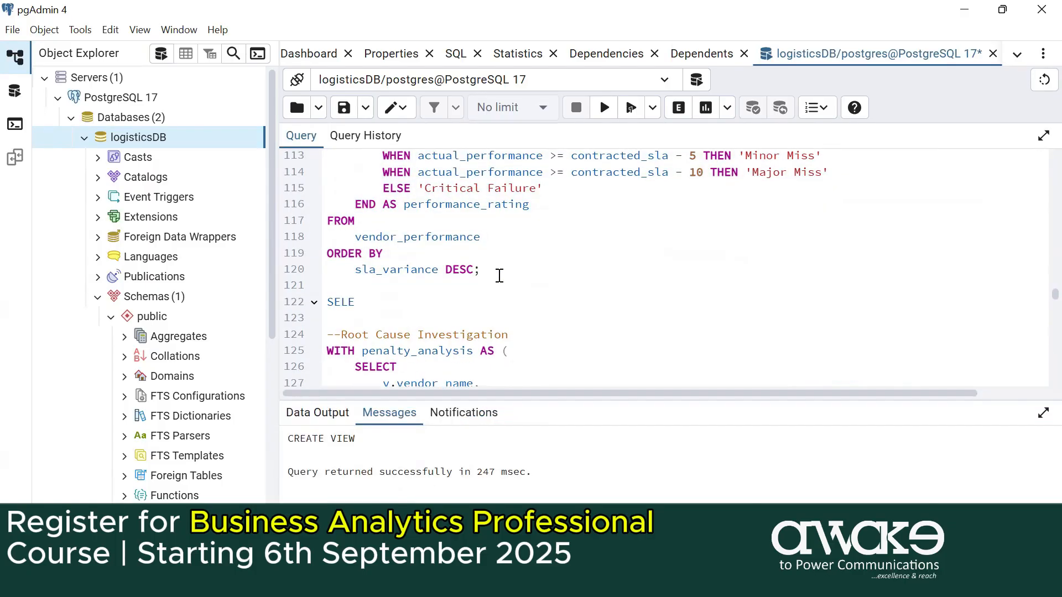
{"action": "type", "text": "CT*"}
{"action": "key", "text": "Return"}
{"action": "type", "text": "FROM ve"}
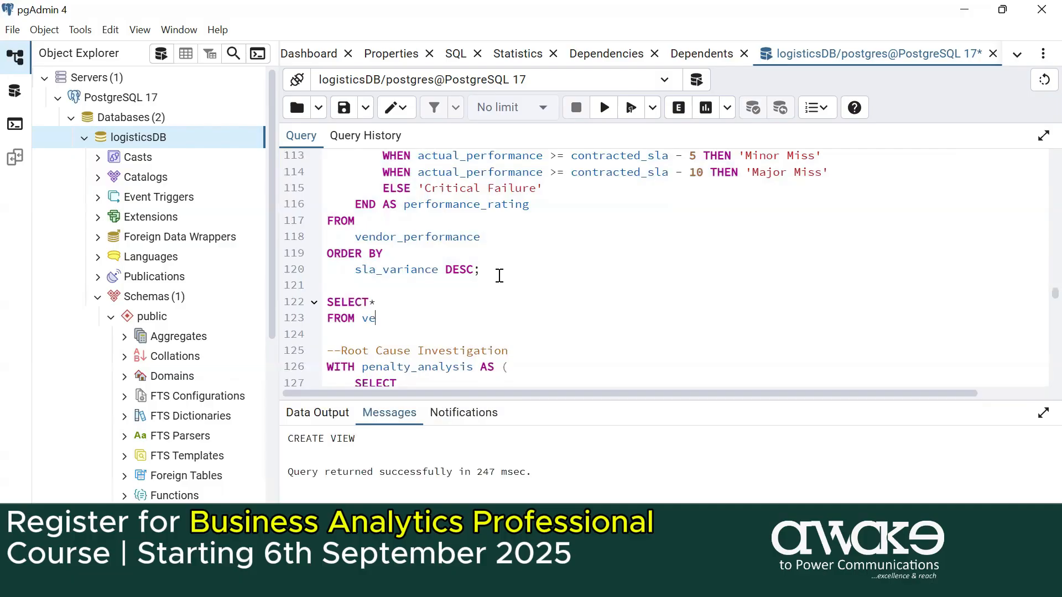
{"action": "type", "text": "ndor_performance_s"}
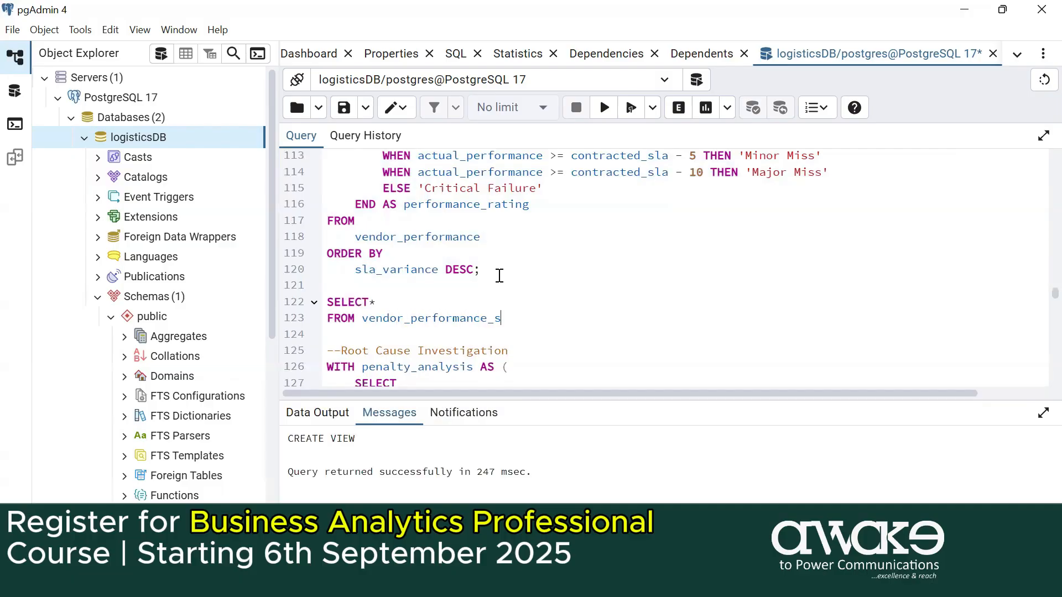
{"action": "type", "text": "ummary;"}
- Select the vendor_performance_summary query, execute it and enlarge the results pane to review the vendor rows
{"action": "scroll", "coordinate": [485, 315], "scroll_direction": "up", "scroll_amount": 10}
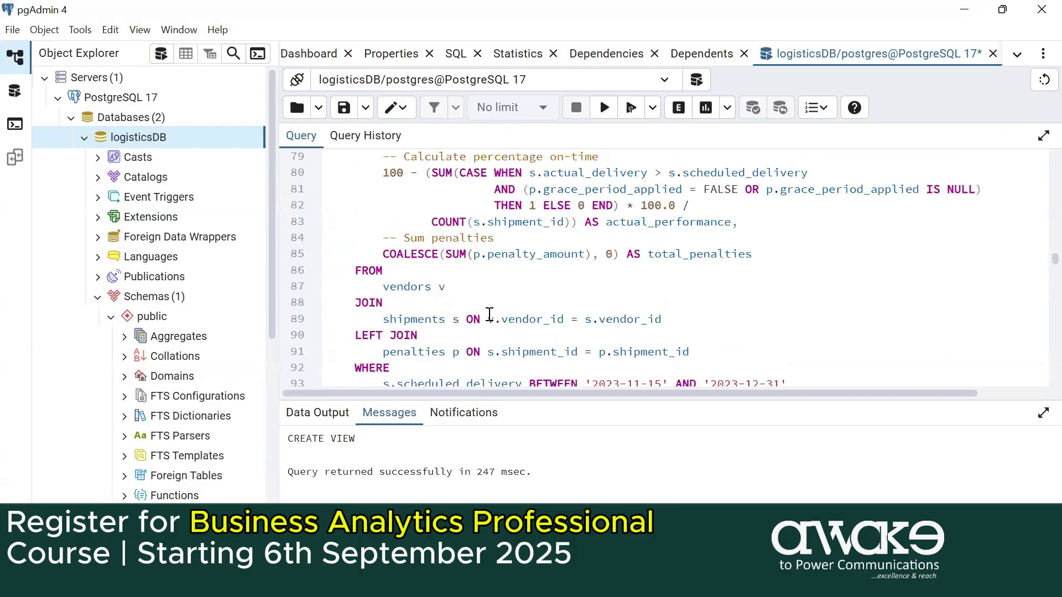
{"action": "scroll", "coordinate": [489, 314], "scroll_direction": "up", "scroll_amount": 7}
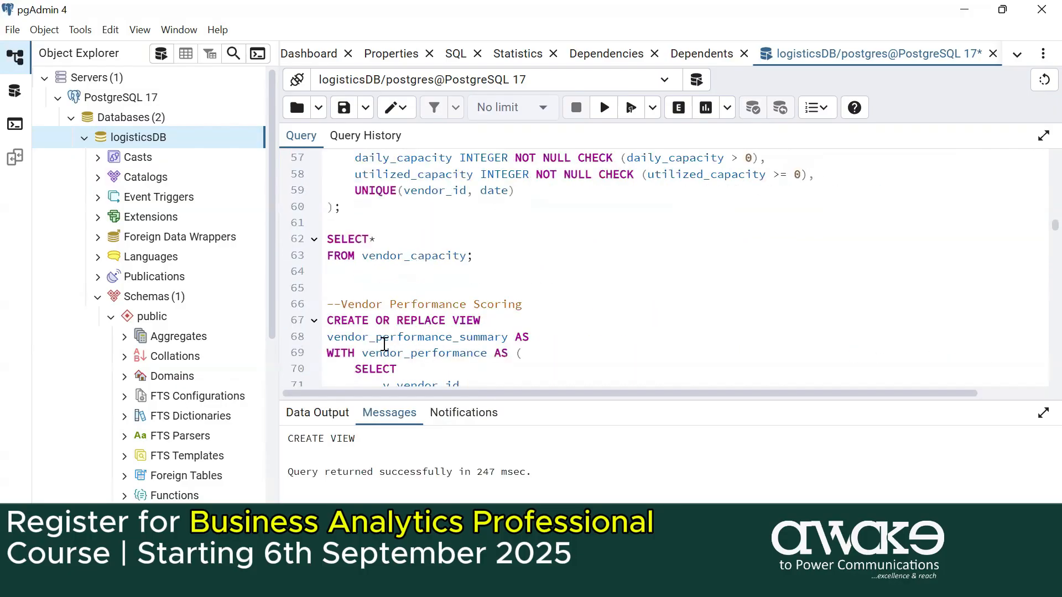
{"action": "scroll", "coordinate": [544, 324], "scroll_direction": "down", "scroll_amount": 17}
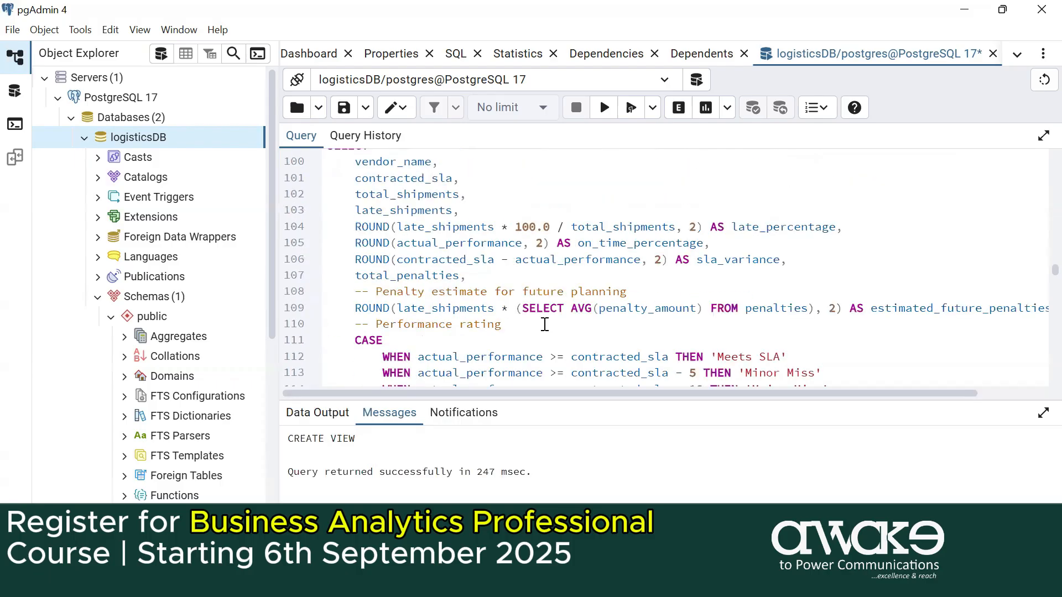
{"action": "left_click_drag", "start_coordinate": [549, 318], "coordinate": [327, 301]}
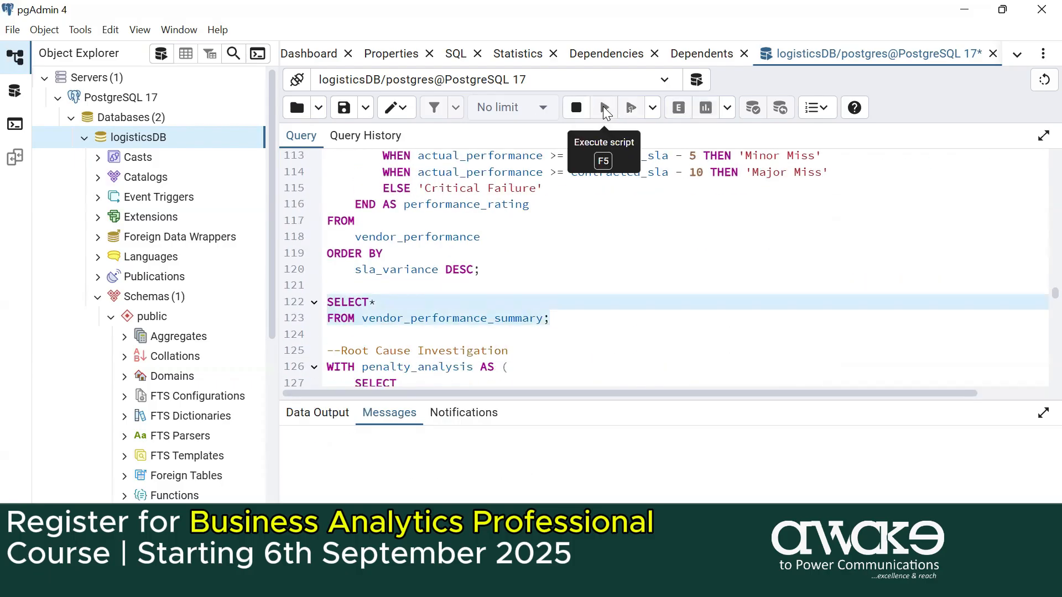
{"action": "left_click", "coordinate": [604, 107]}
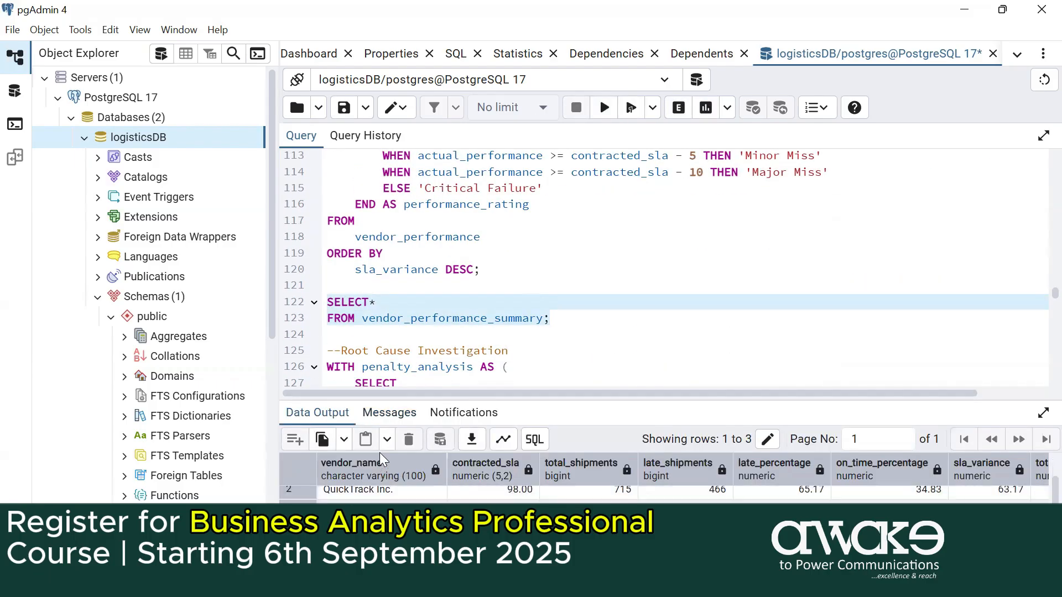
{"action": "scroll", "coordinate": [394, 498], "scroll_direction": "up", "scroll_amount": 1}
{"action": "scroll", "coordinate": [402, 496], "scroll_direction": "down", "scroll_amount": 1}
{"action": "left_click_drag", "start_coordinate": [459, 399], "coordinate": [459, 326]}
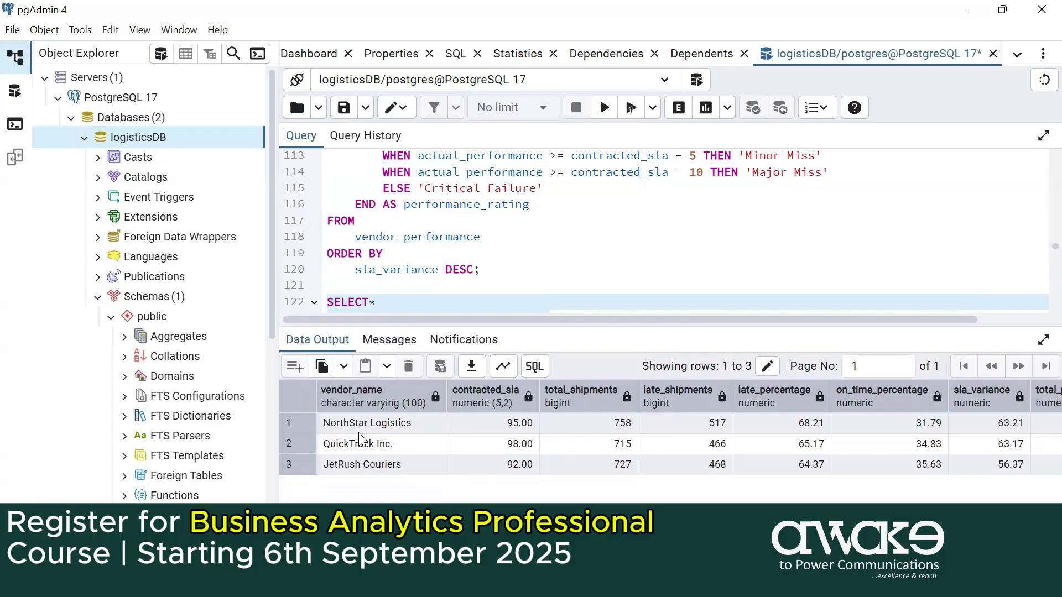
- Prefix the Root Cause Investigation query with CREATE OR REPLACE VIEW root_cause_summary AS
{"action": "scroll", "coordinate": [486, 232], "scroll_direction": "down", "scroll_amount": 4}
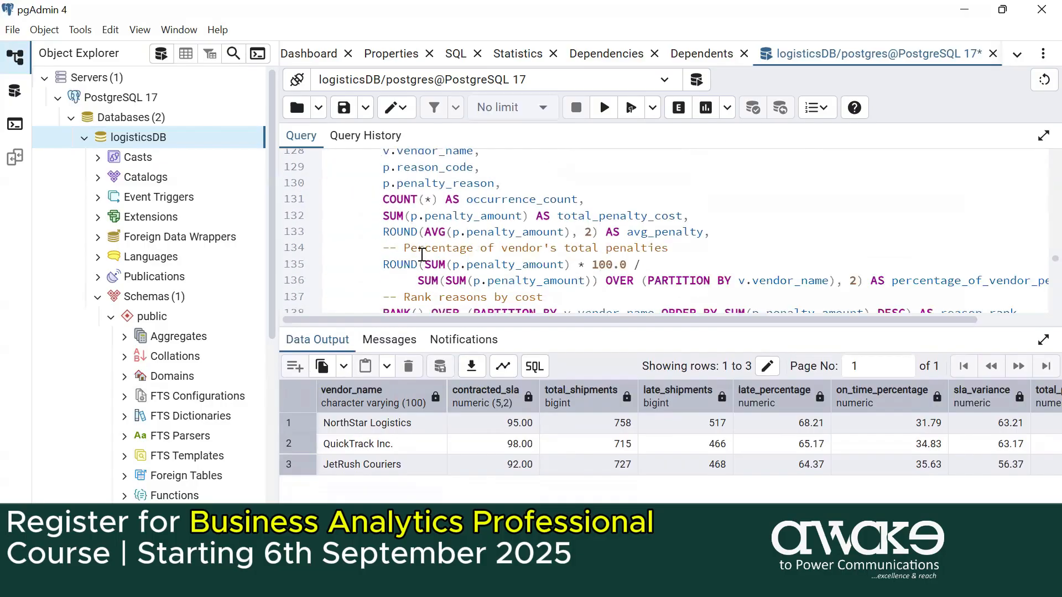
{"action": "scroll", "coordinate": [486, 221], "scroll_direction": "up", "scroll_amount": 2}
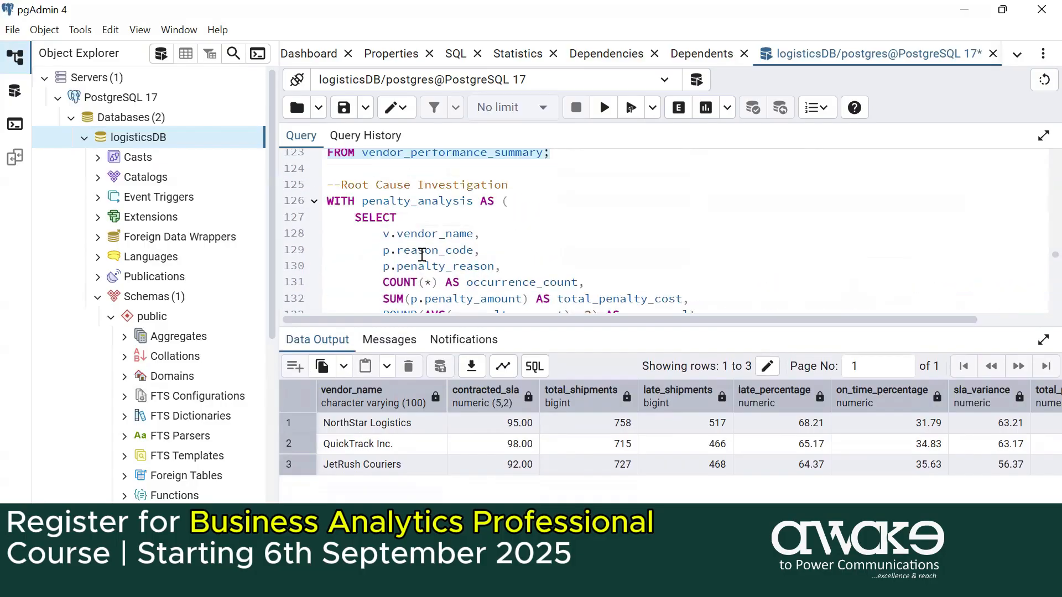
{"action": "left_click", "coordinate": [513, 187]}
{"action": "key", "text": "Return"}
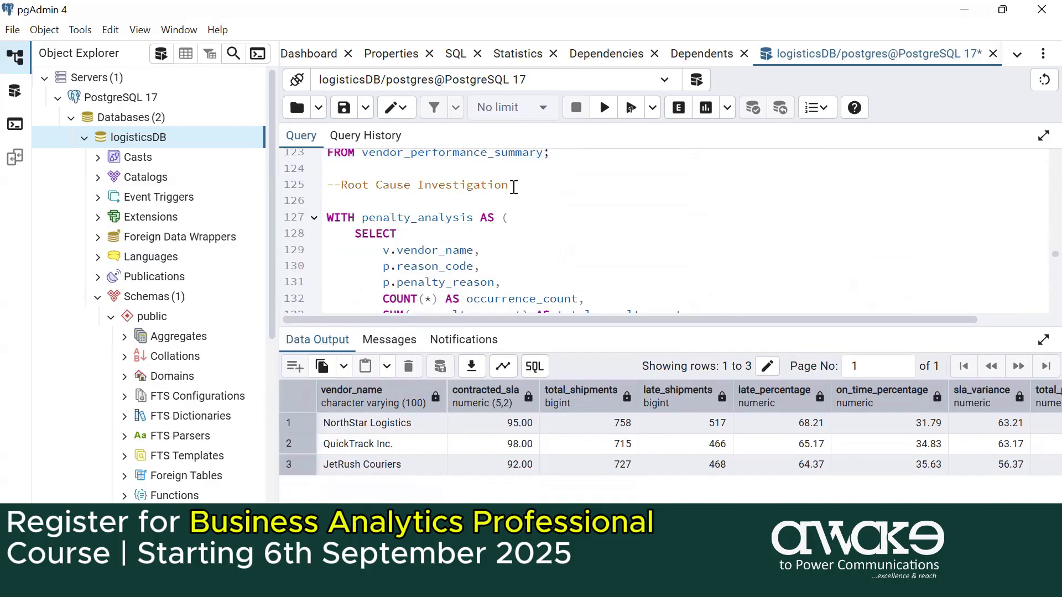
{"action": "type", "text": "CREATE OR REPLACE VIEW"}
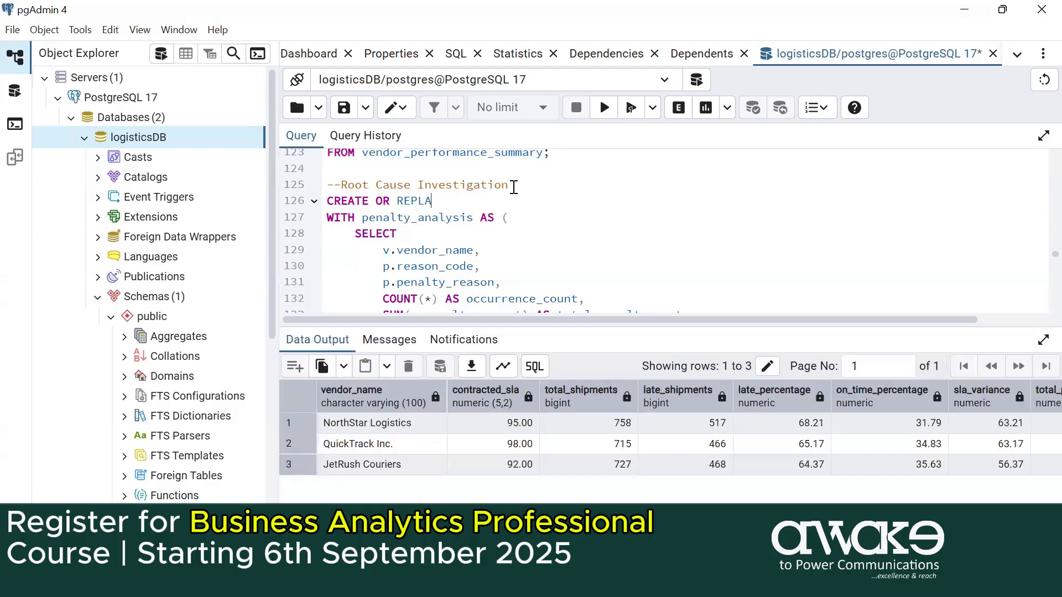
{"action": "key", "text": "Return"}
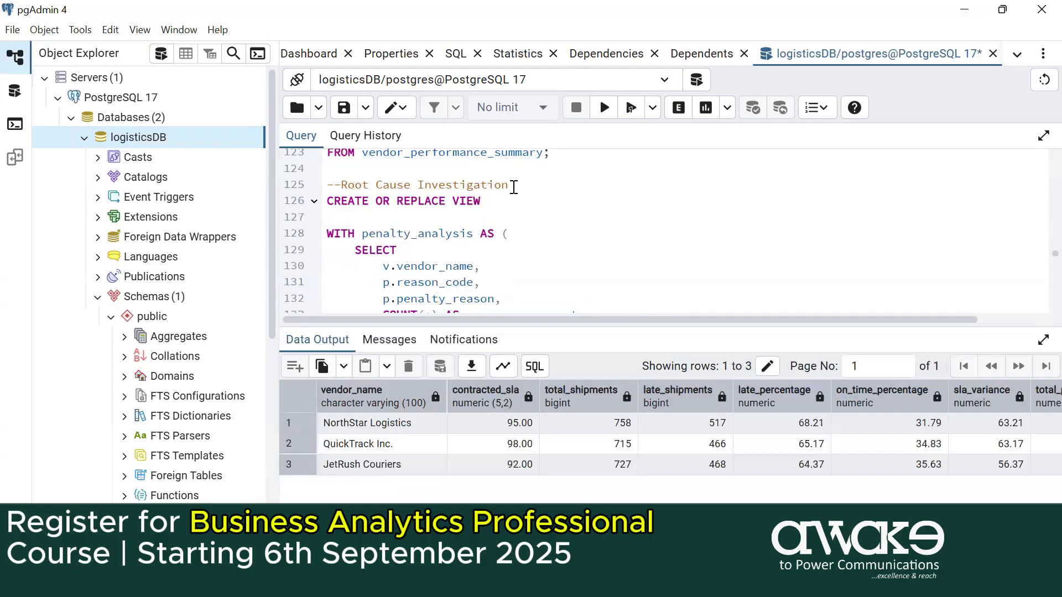
{"action": "type", "text": "root_cause_summary AS"}
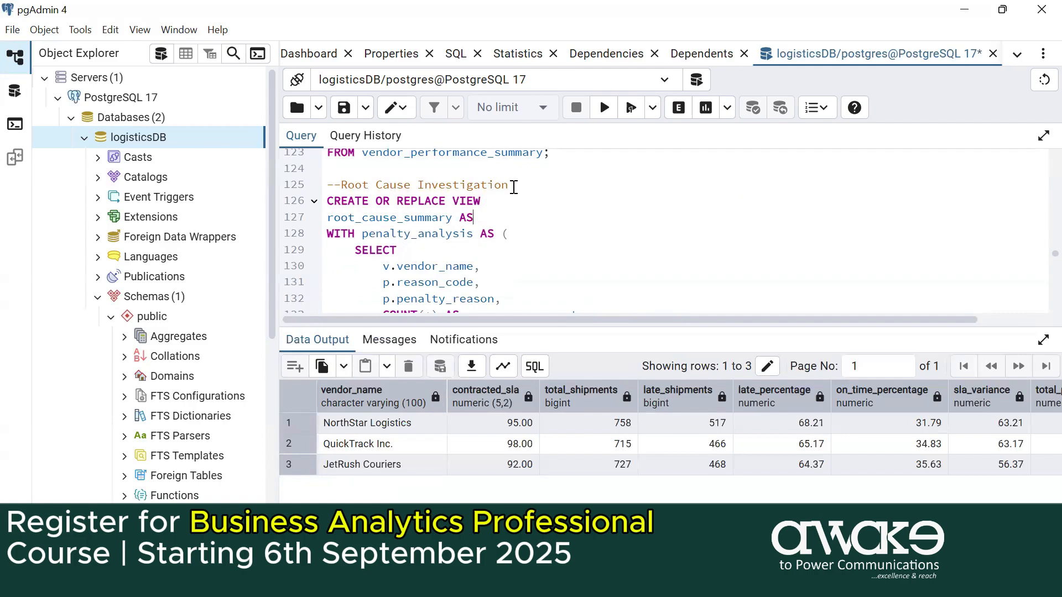
- Select the root_cause_summary view definition and execute it to create the view
{"action": "left_click_drag", "start_coordinate": [327, 201], "coordinate": [362, 280]}
{"action": "key", "text": "F5"}
{"action": "left_click", "coordinate": [363, 280]}
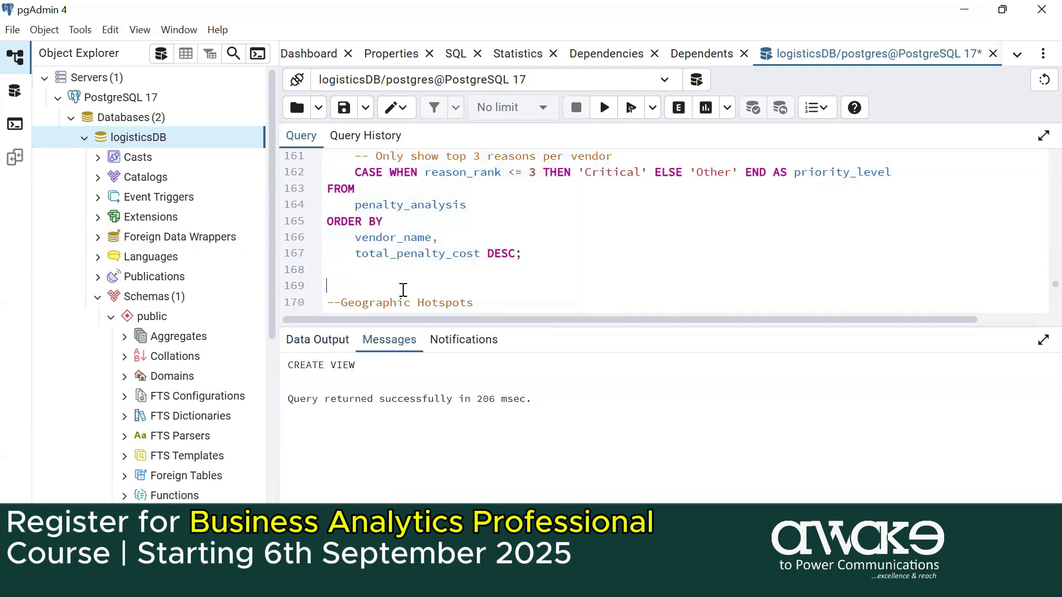
- Add a SELECT * FROM root_cause-summary query below the Root Cause Investigation view definition
{"action": "type", "text": "SELECT*"}
{"action": "key", "text": "Return"}
{"action": "type", "text": "FROM"}
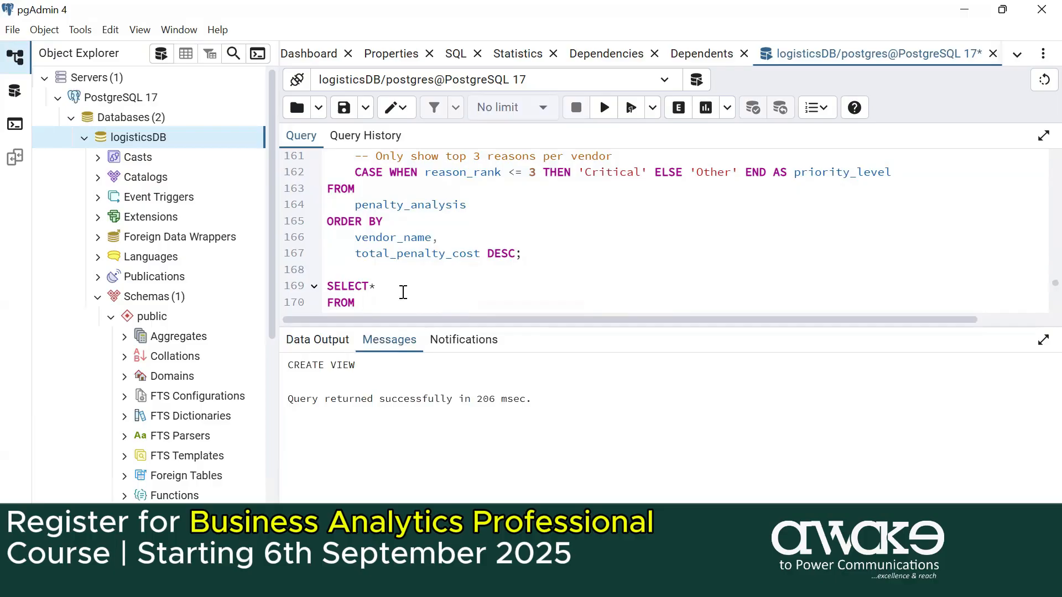
{"action": "scroll", "coordinate": [521, 224], "scroll_direction": "up", "scroll_amount": 5}
{"action": "scroll", "coordinate": [520, 224], "scroll_direction": "up", "scroll_amount": 10}
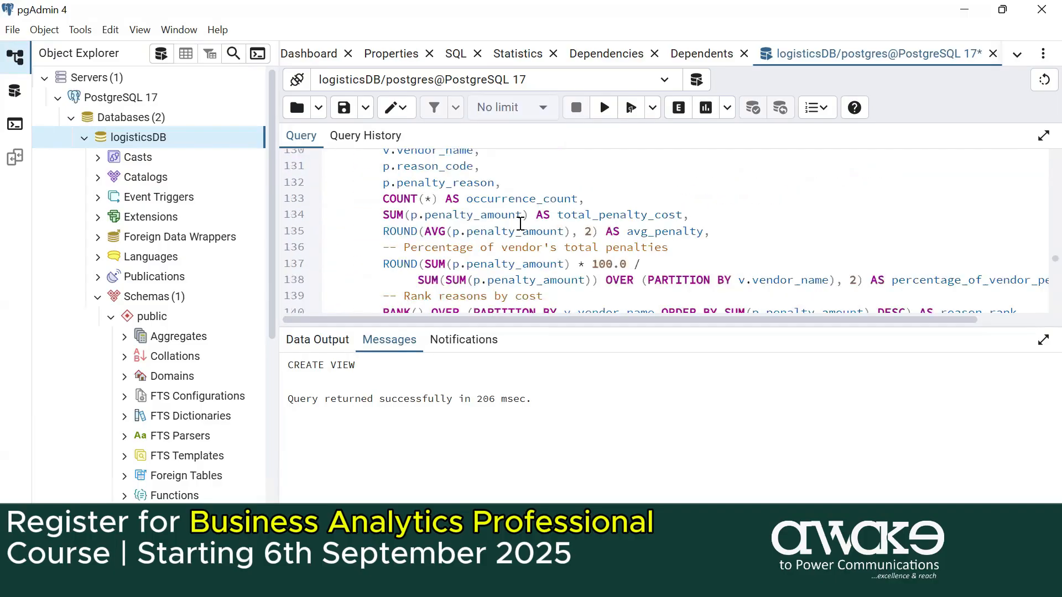
{"action": "scroll", "coordinate": [476, 244], "scroll_direction": "down", "scroll_amount": 1}
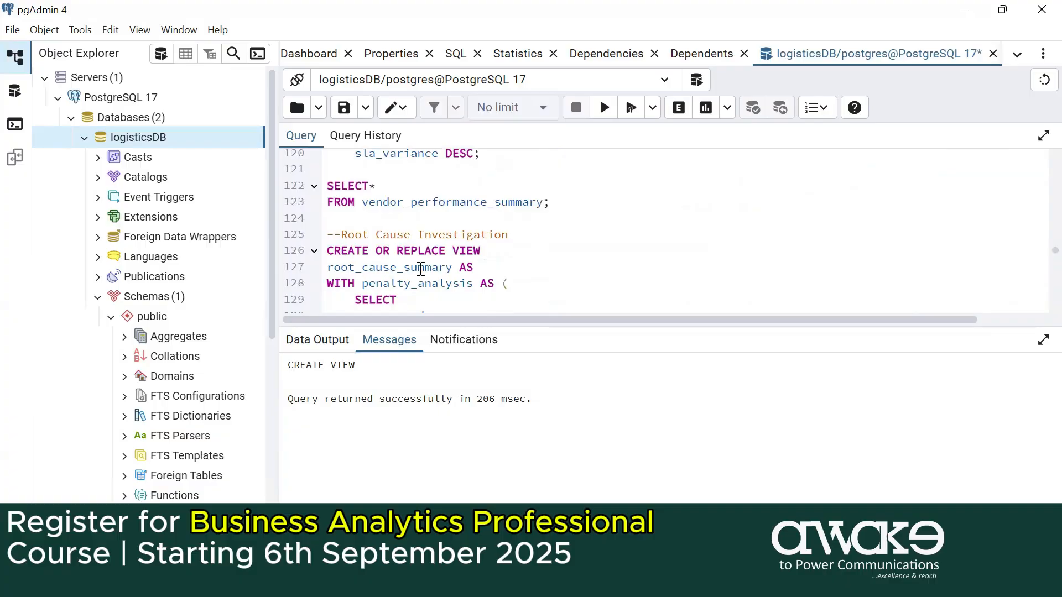
{"action": "scroll", "coordinate": [465, 270], "scroll_direction": "down", "scroll_amount": 12}
{"action": "scroll", "coordinate": [465, 271], "scroll_direction": "down", "scroll_amount": 3}
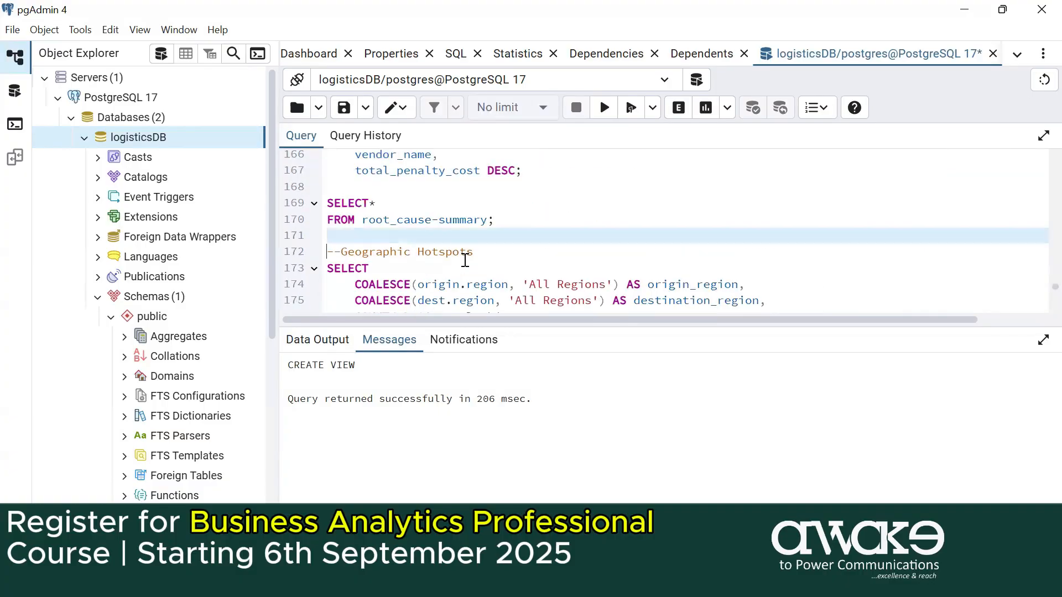
- Try to run the SELECT query on root_cause-summary
{"action": "left_click", "coordinate": [465, 260]}
{"action": "key", "text": "Up"}
{"action": "key", "text": "Up"}
{"action": "key", "text": "Up"}
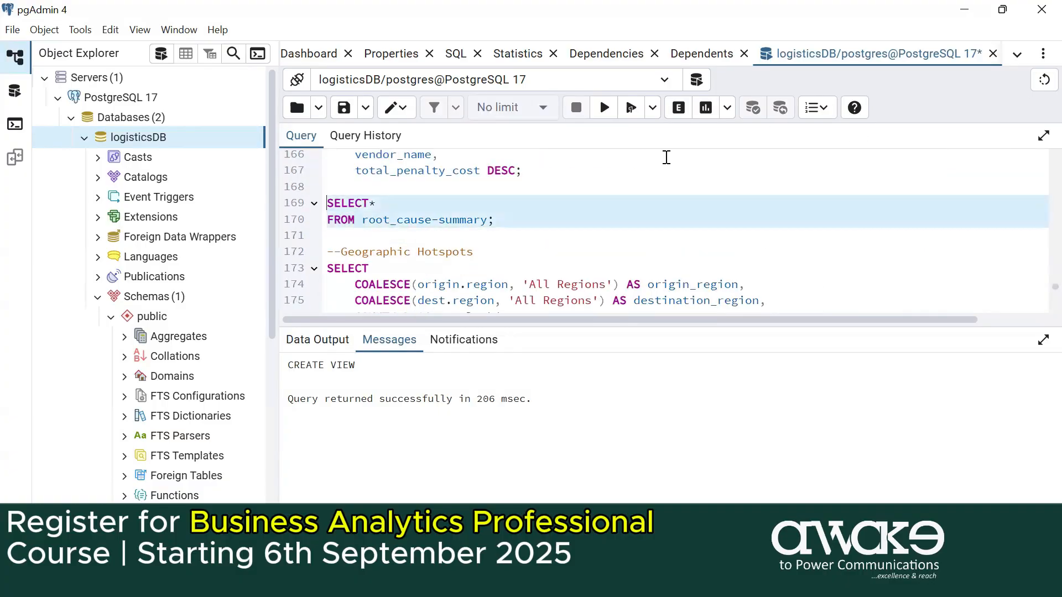
{"action": "left_click", "coordinate": [605, 107]}
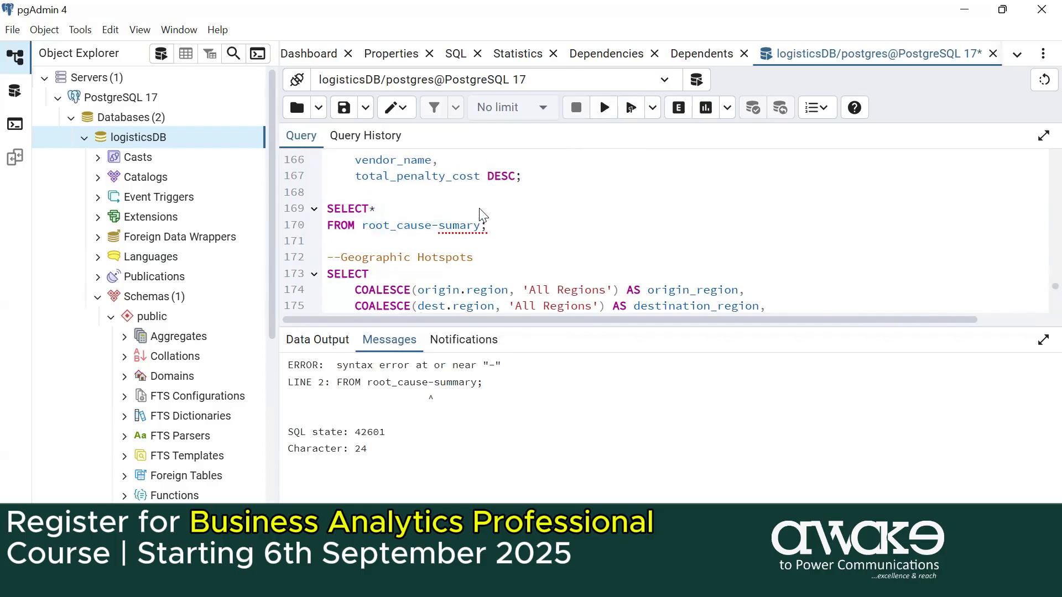
- Correct the misspelled view name in the SELECT query to root_cause_summary
{"action": "scroll", "coordinate": [479, 217], "scroll_direction": "up", "scroll_amount": 19}
{"action": "scroll", "coordinate": [479, 216], "scroll_direction": "down", "scroll_amount": 19}
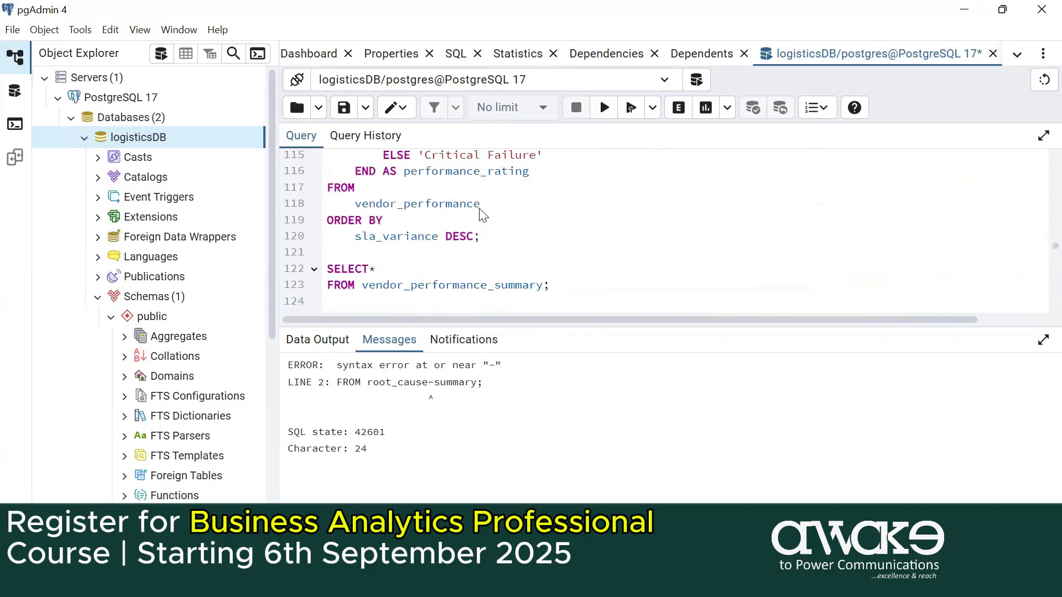
{"action": "left_click", "coordinate": [442, 221]}
{"action": "key", "text": "BackSpace"}
{"action": "type", "text": "_summary"}
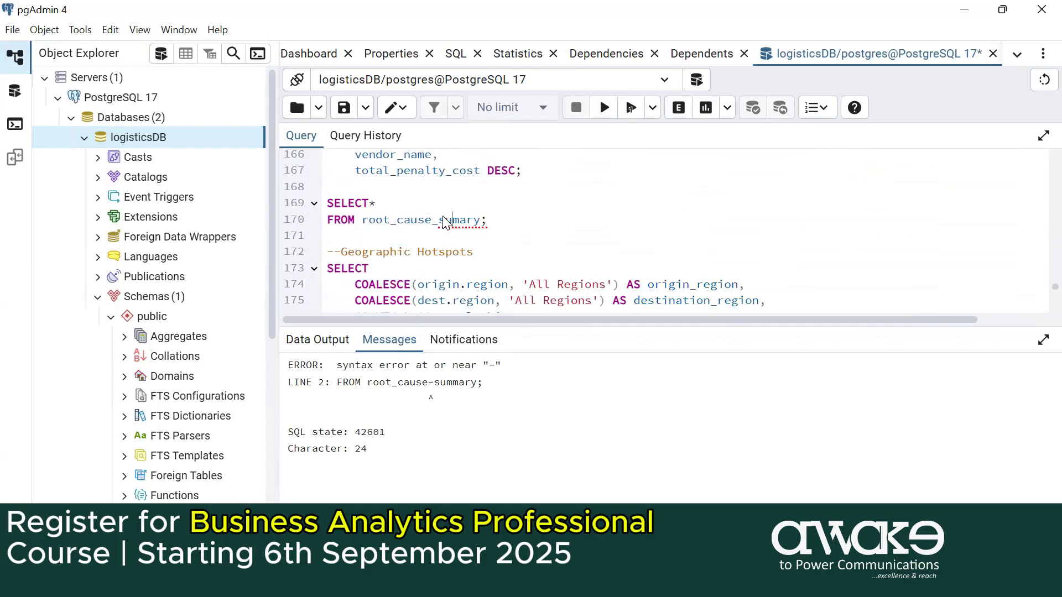
{"action": "type", "text": "m"}
- Select the SELECT * FROM root_cause_summary query and execute it
{"action": "key", "text": "ctrl+shift+Left"}
{"action": "key", "text": "ctrl+shift+Left"}
{"action": "key", "text": "shift+Up"}
{"action": "key", "text": "shift+Home"}
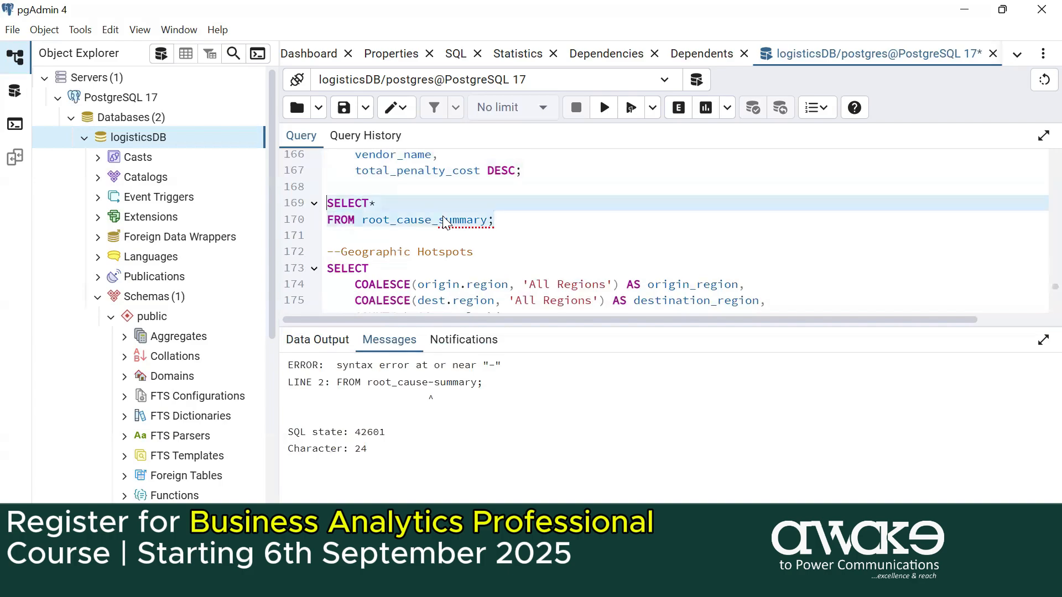
{"action": "left_click", "coordinate": [604, 107]}
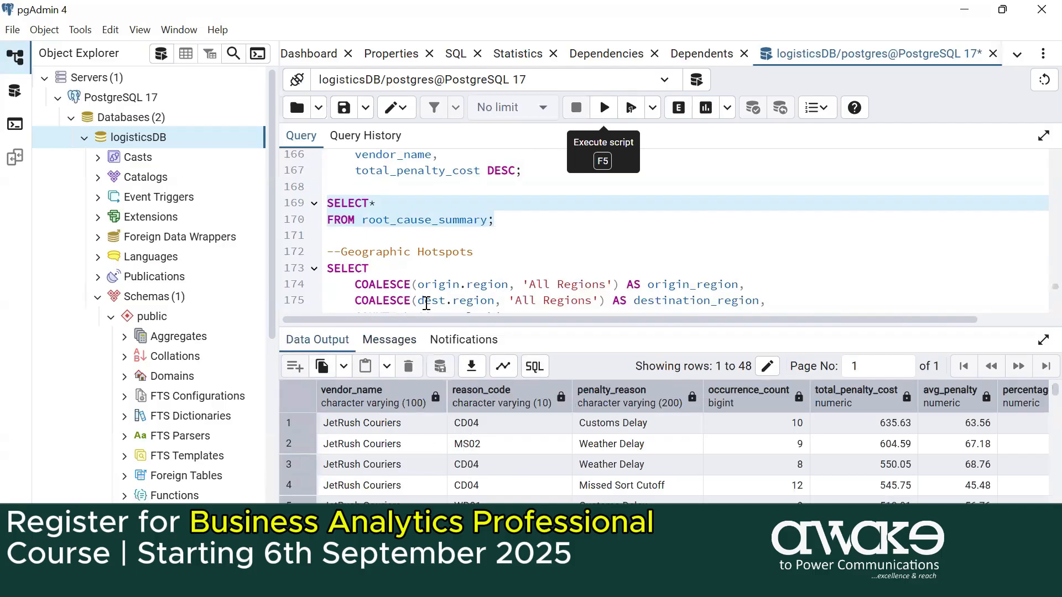
- Prefix the Geographic Hotspots query with CREATE OR REPLACE VIEW geo_route_summary AS
{"action": "left_click", "coordinate": [479, 253]}
{"action": "key", "text": "Return"}
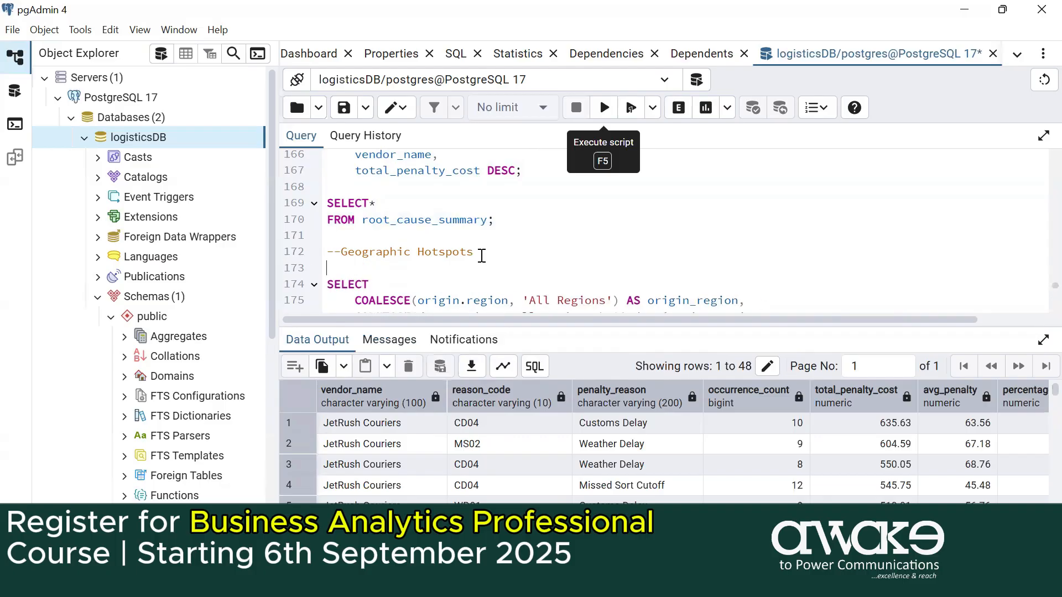
{"action": "type", "text": "CREATE OR REPL"}
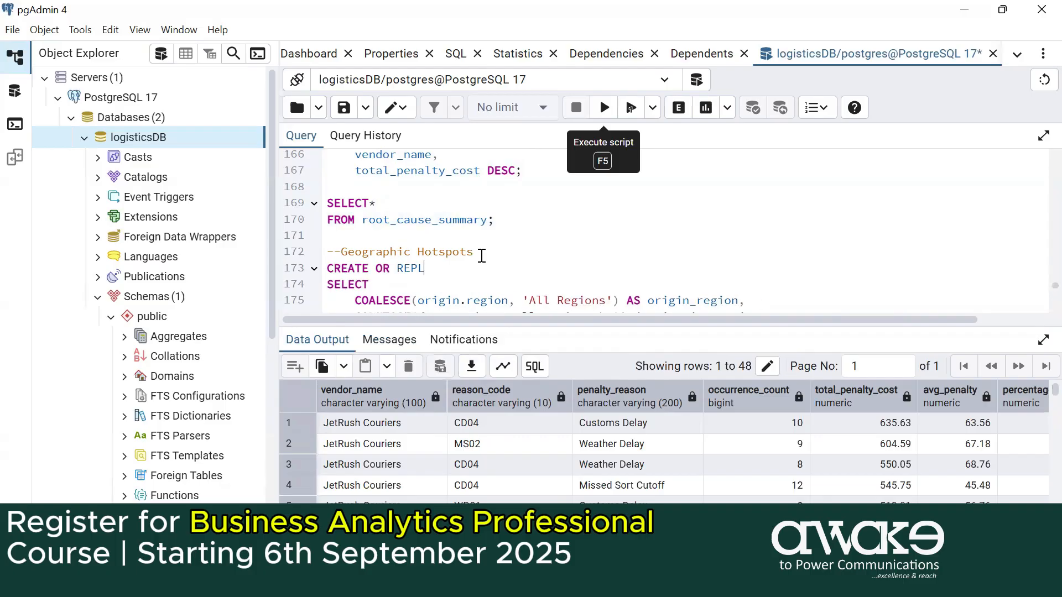
{"action": "type", "text": "ACE VIEW"}
{"action": "key", "text": "Return"}
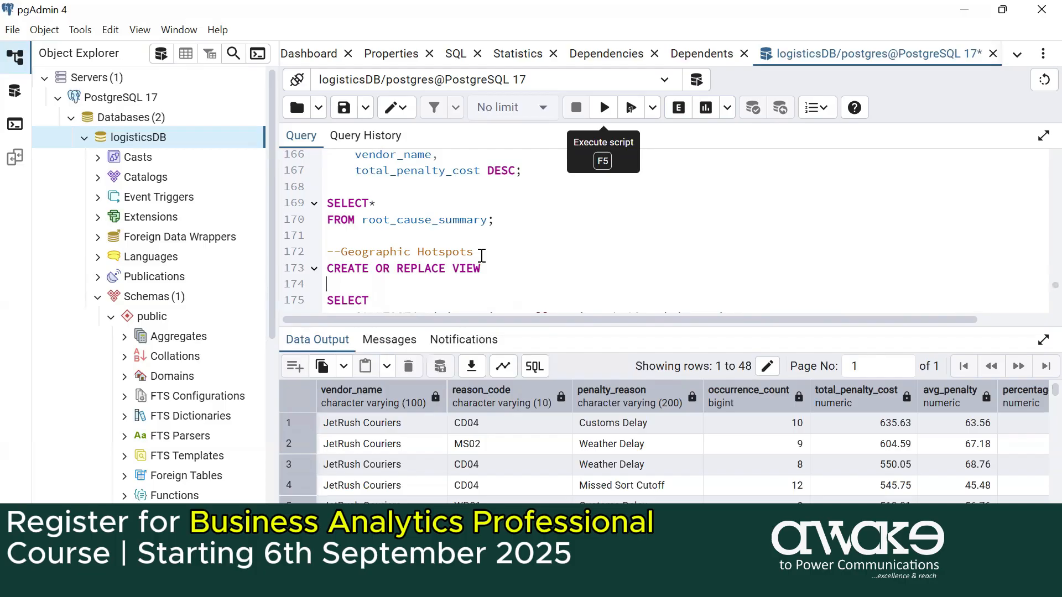
{"action": "type", "text": "geo_route_summary AS"}
- Select the geo_route_summary view definition and execute it to create the view
{"action": "scroll", "coordinate": [481, 256], "scroll_direction": "down", "scroll_amount": 1}
{"action": "key", "text": "shift+Down"}
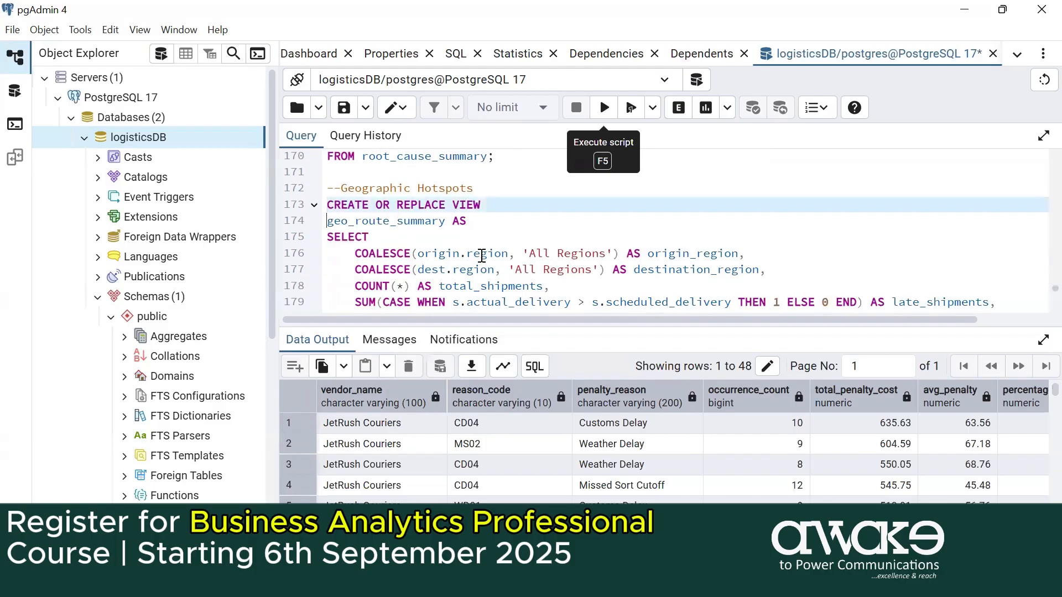
{"action": "key", "text": "shift+Down"}
{"action": "key", "text": "shift+Down"}
{"action": "key", "text": "shift+Down"}
{"action": "key", "text": "shift+Down"}
{"action": "key", "text": "shift+Down"}
{"action": "key", "text": "shift+Down"}
{"action": "key", "text": "shift+Down"}
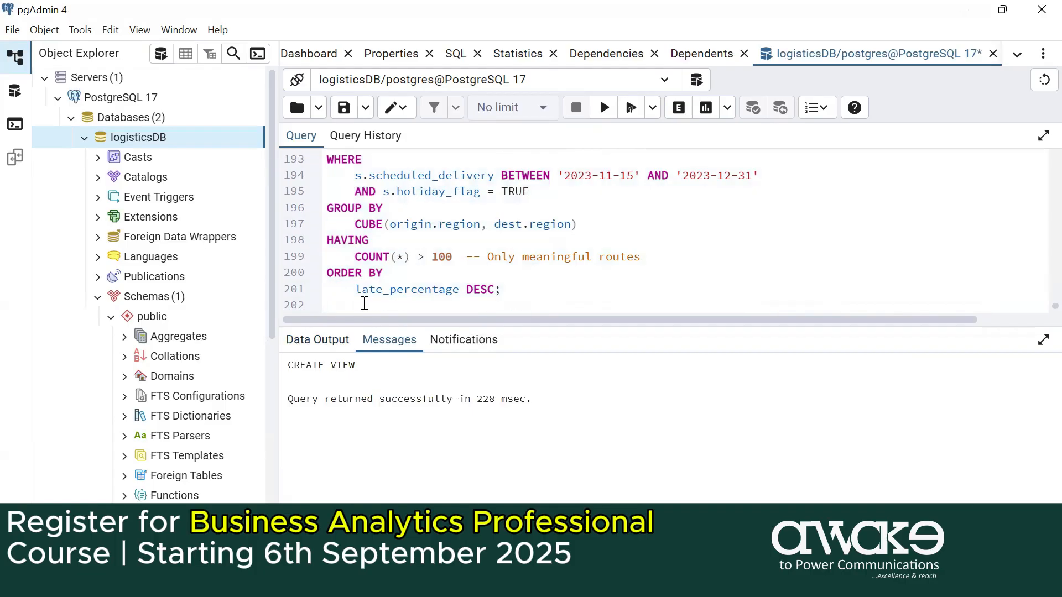
{"action": "key", "text": "Return"}
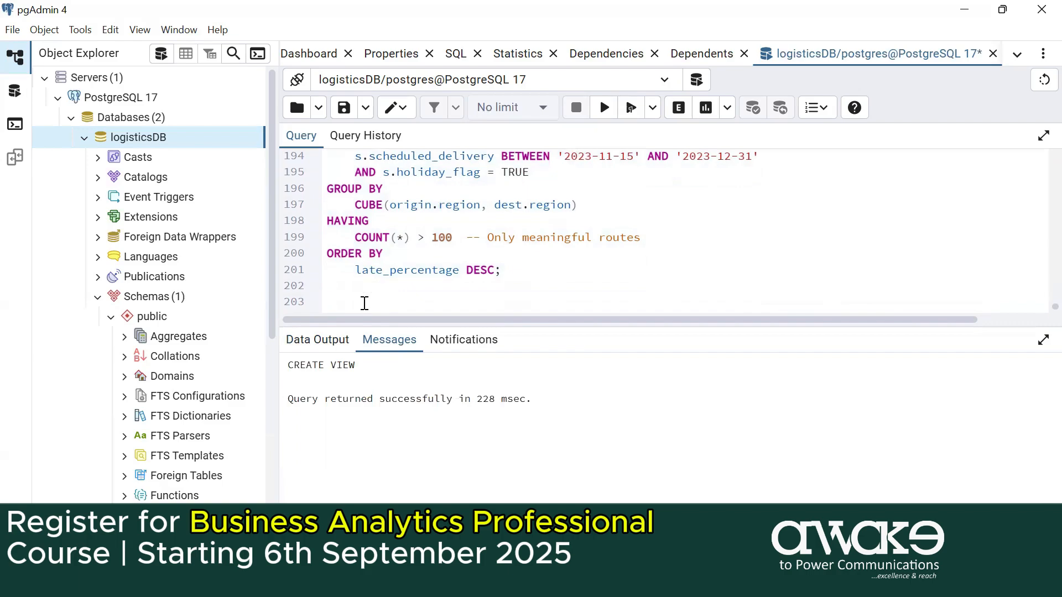
- Add a SELECT * FROM geo_route_summary; query below the Geographic Hotspots view definition
{"action": "type", "text": "SELECT*"}
{"action": "key", "text": "Return"}
{"action": "type", "text": "FROM geo_route_summa"}
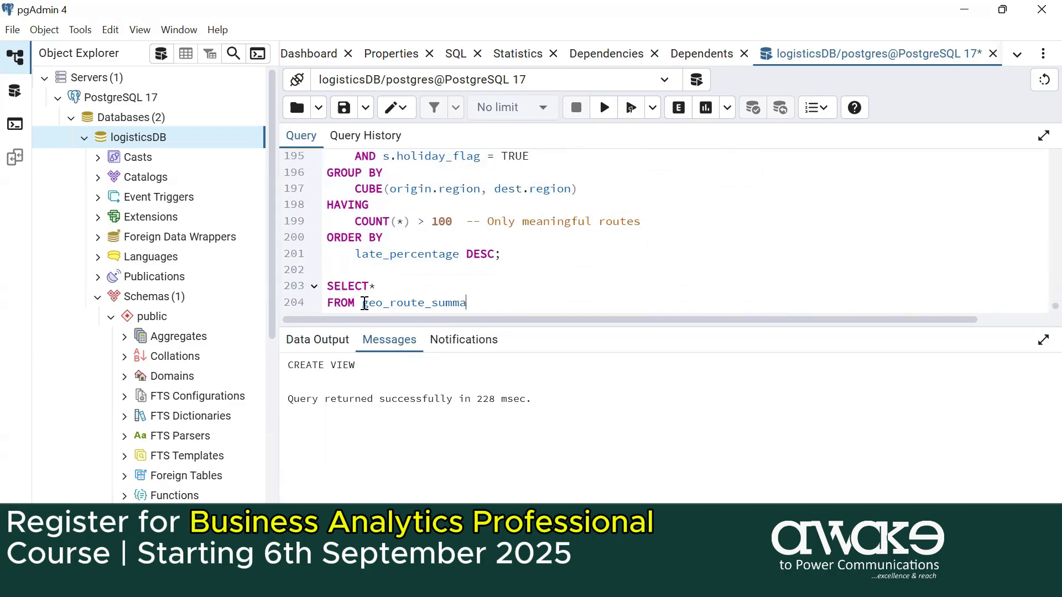
{"action": "type", "text": "ry;"}
- Select the SELECT * FROM geo_route_summary query and execute it
{"action": "key", "text": "shift+Up"}
{"action": "key", "text": "ctrl+shift+Left"}
{"action": "key", "text": "ctrl+shift+Left"}
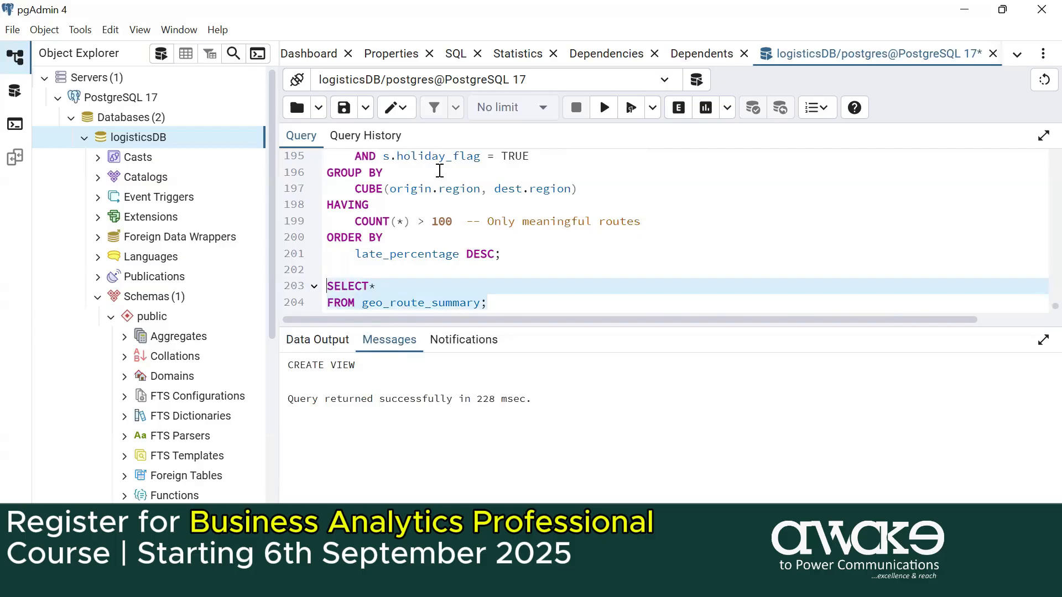
{"action": "left_click", "coordinate": [604, 107]}
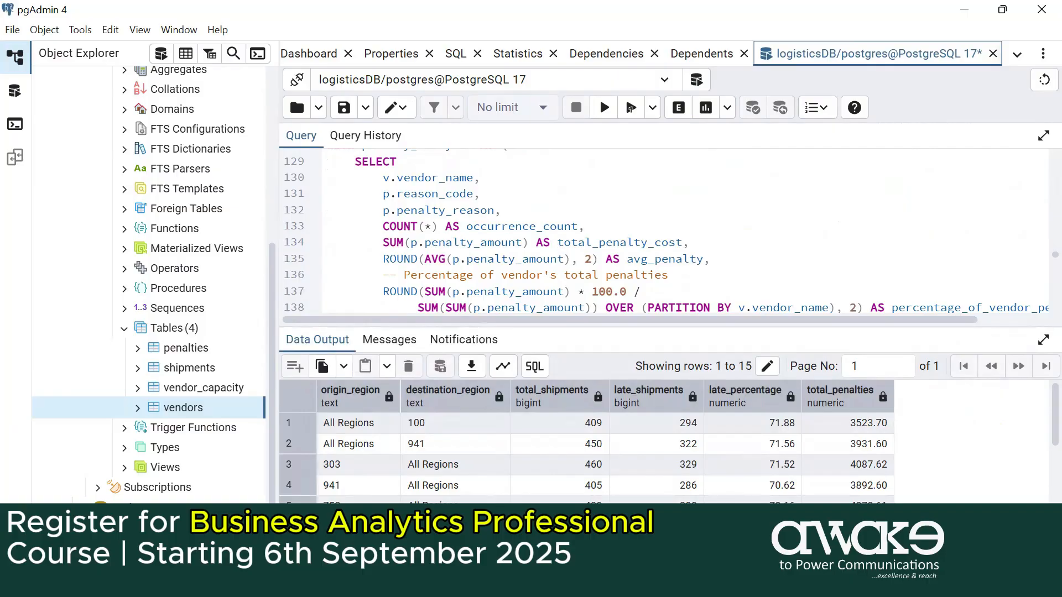
- Switch to Power BI Desktop and start getting data from a PostgreSQL database source
{"action": "key", "text": "super"}
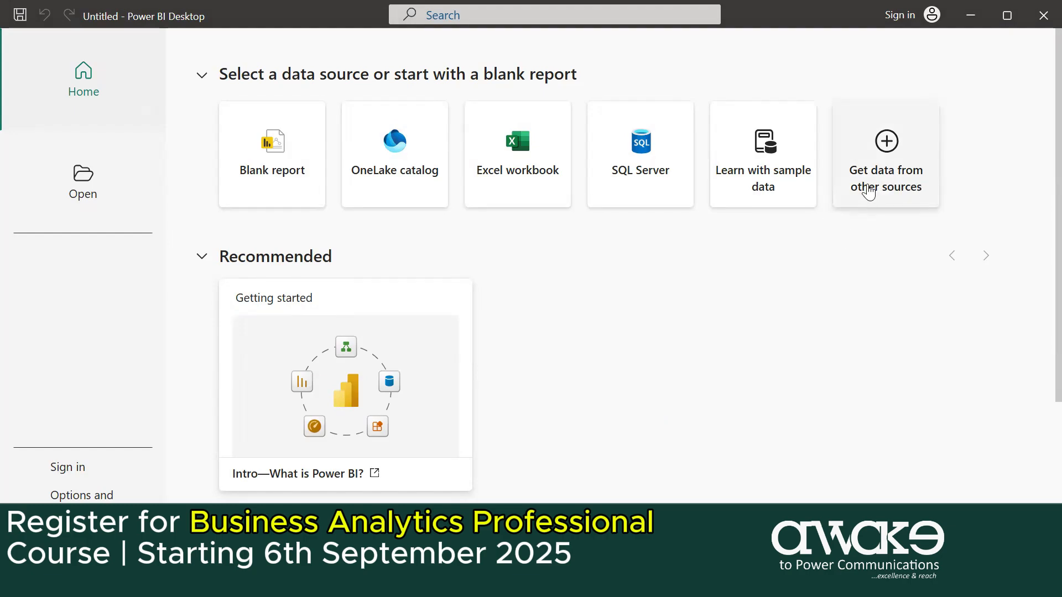
{"action": "left_click", "coordinate": [883, 176]}
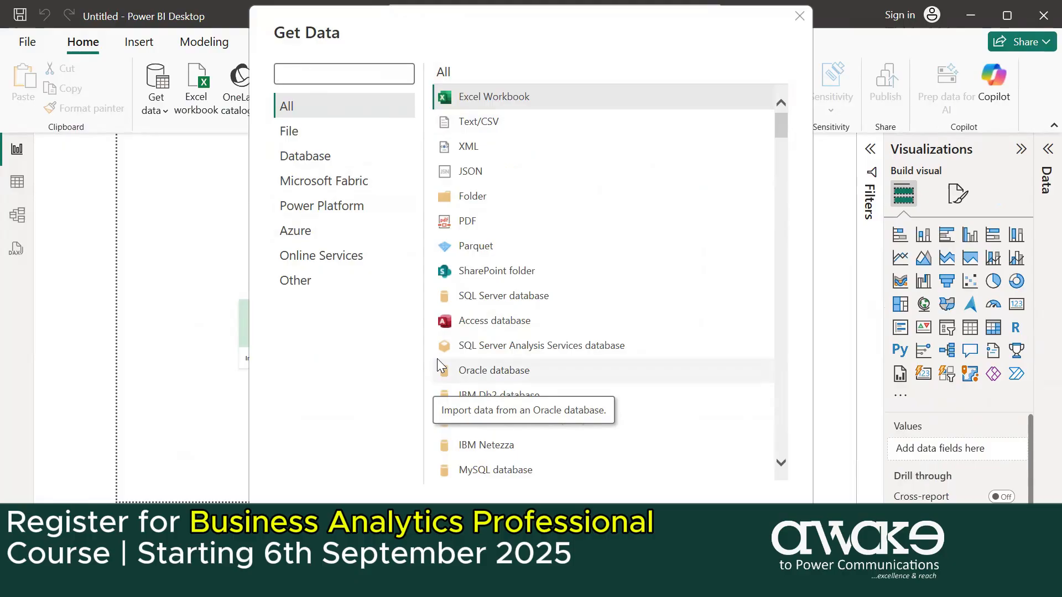
{"action": "scroll", "coordinate": [564, 319], "scroll_direction": "down", "scroll_amount": 3}
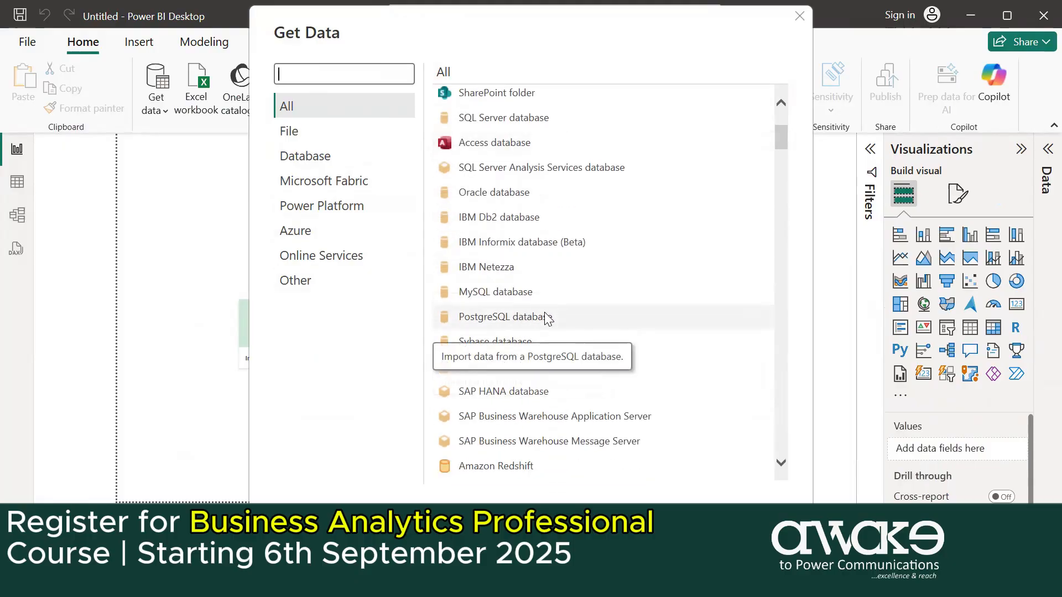
{"action": "left_click", "coordinate": [484, 321]}
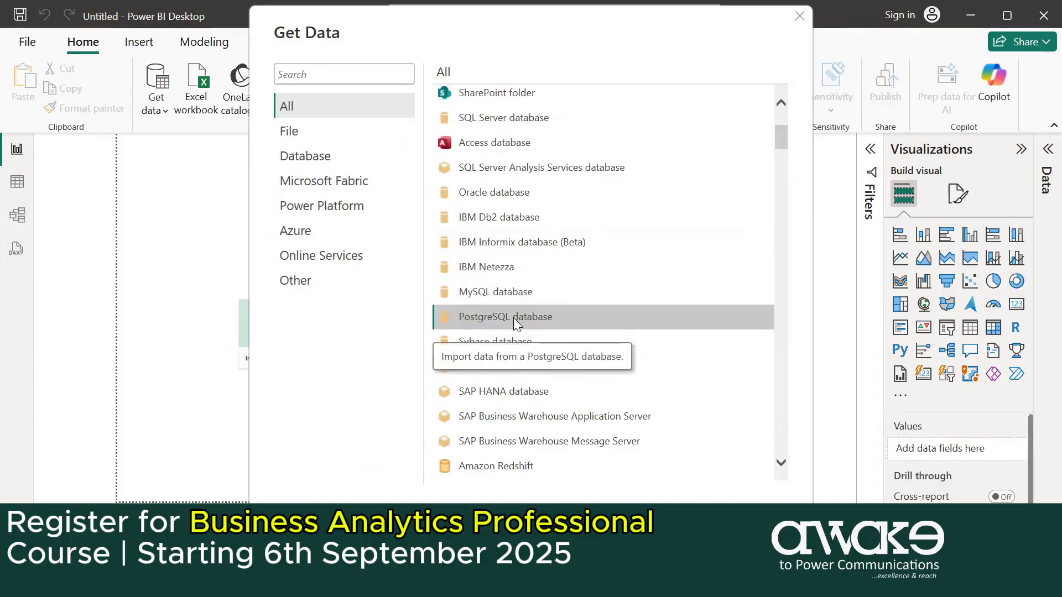
{"action": "left_click", "coordinate": [701, 524]}
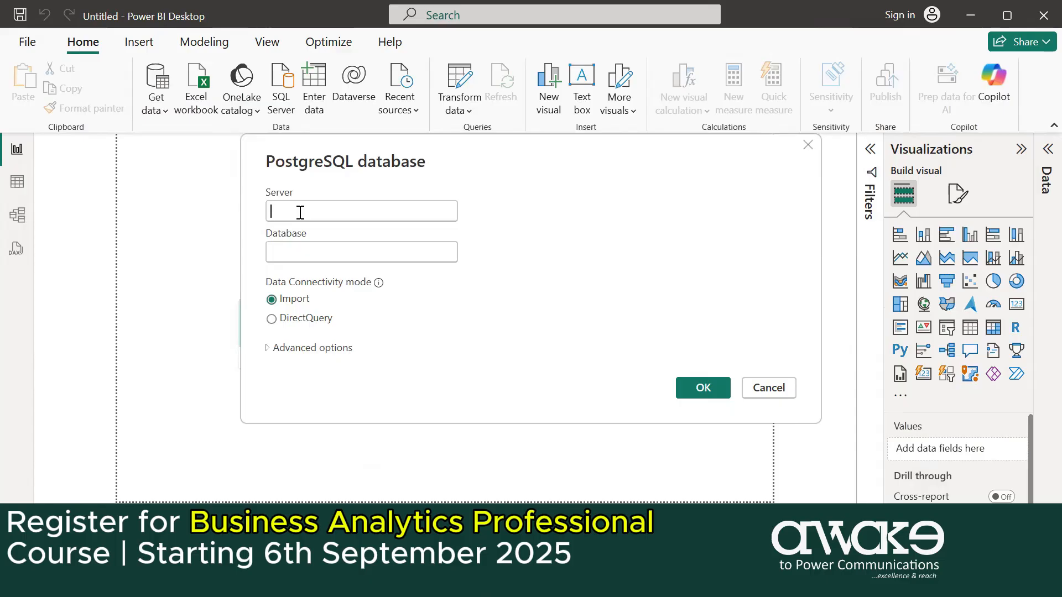
- Set the server to localhost:5432 and the database to logisticsDB, keep Import connectivity mode, and confirm
{"action": "type", "text": "localhost:"}
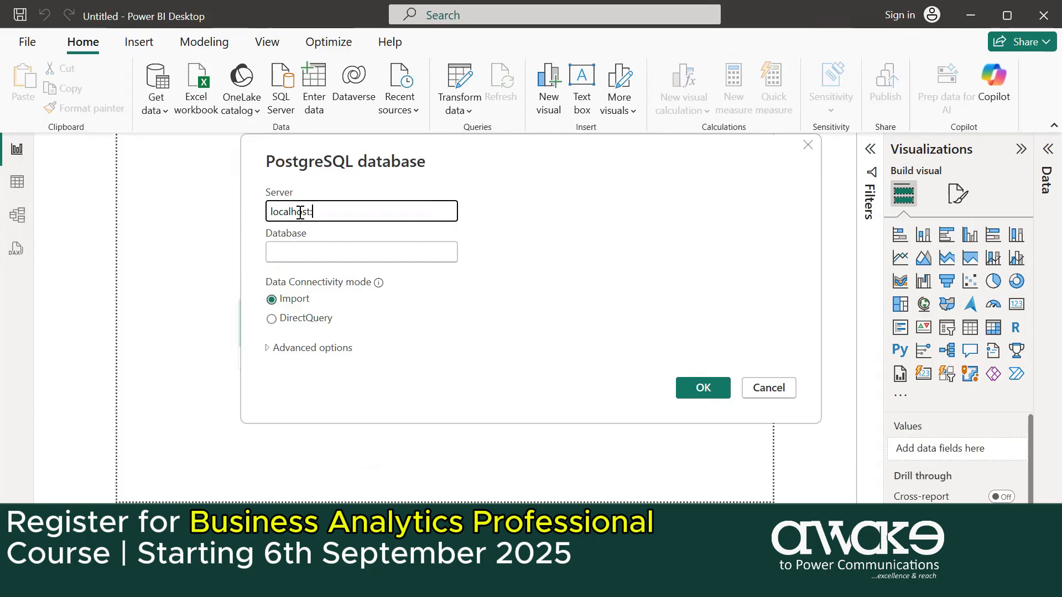
{"action": "type", "text": "5432"}
{"action": "left_click", "coordinate": [293, 252]}
{"action": "type", "text": "logisticsDB"}
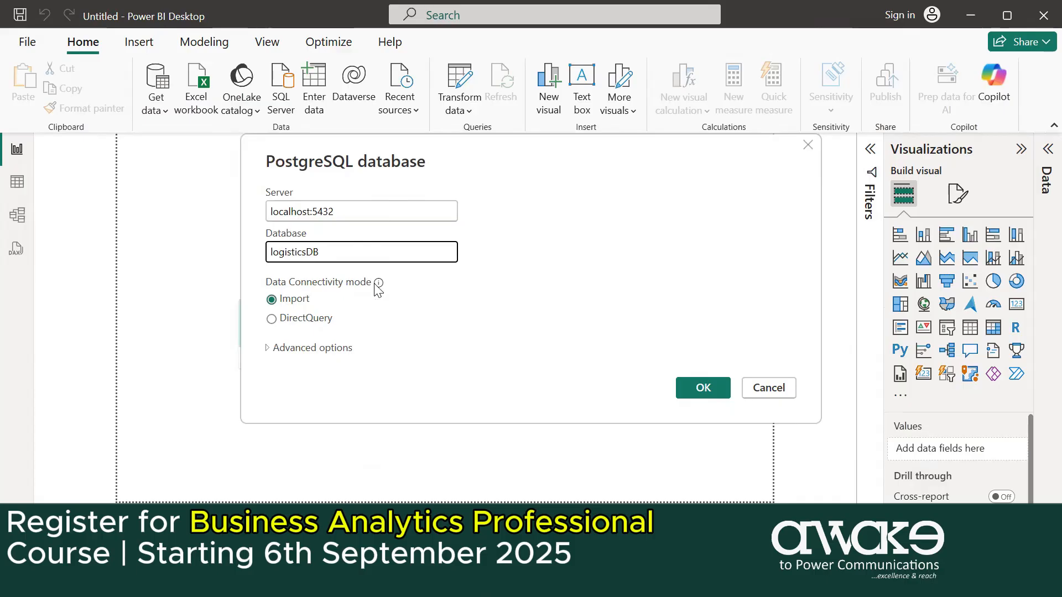
{"action": "mouse_move", "coordinate": [379, 284]}
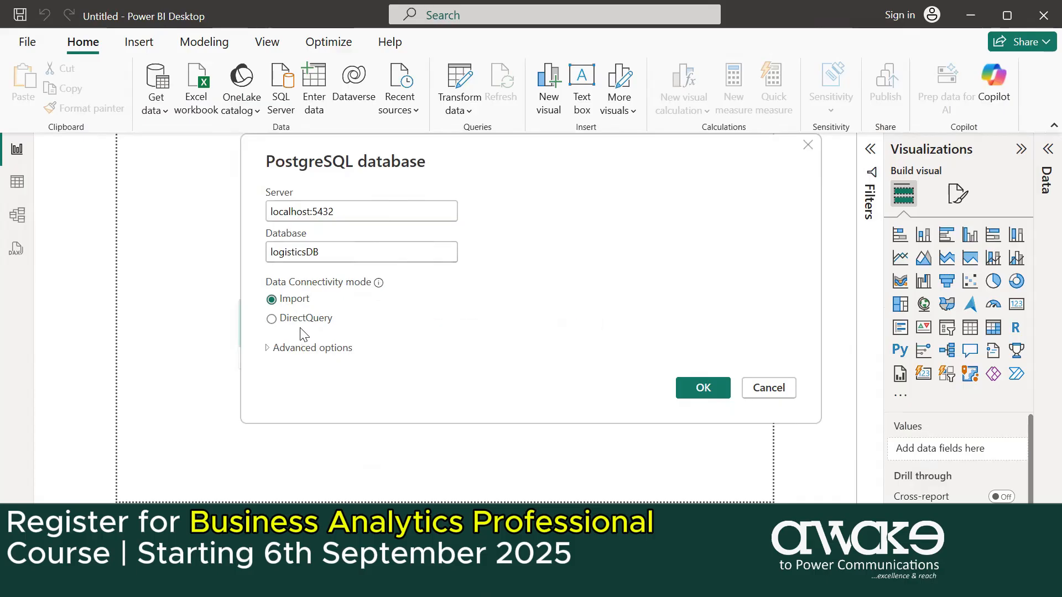
{"action": "left_click", "coordinate": [309, 347]}
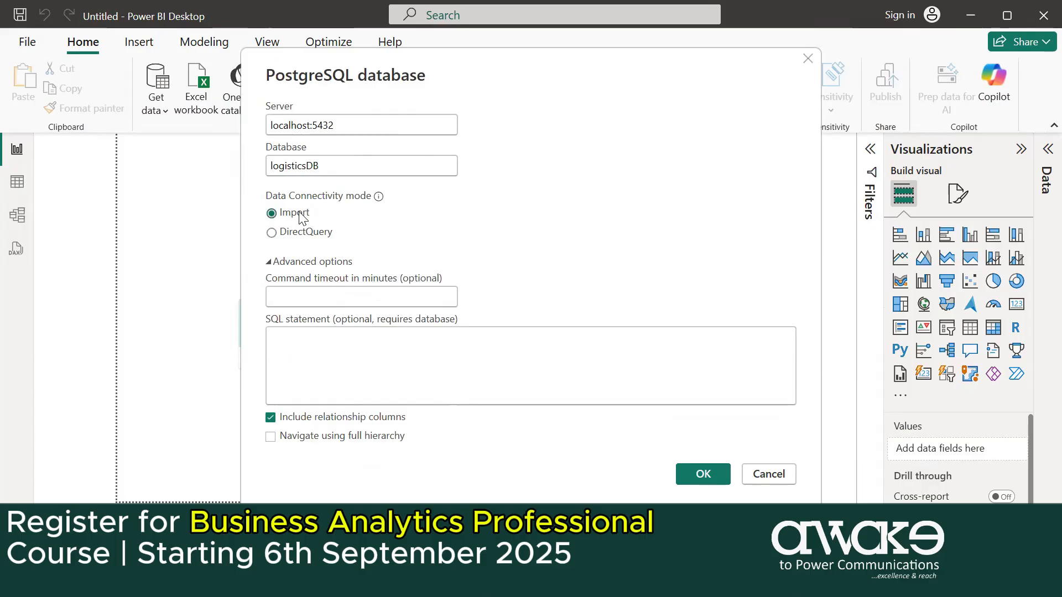
{"action": "left_click", "coordinate": [273, 234]}
{"action": "left_click", "coordinate": [273, 214]}
{"action": "left_click", "coordinate": [702, 475]}
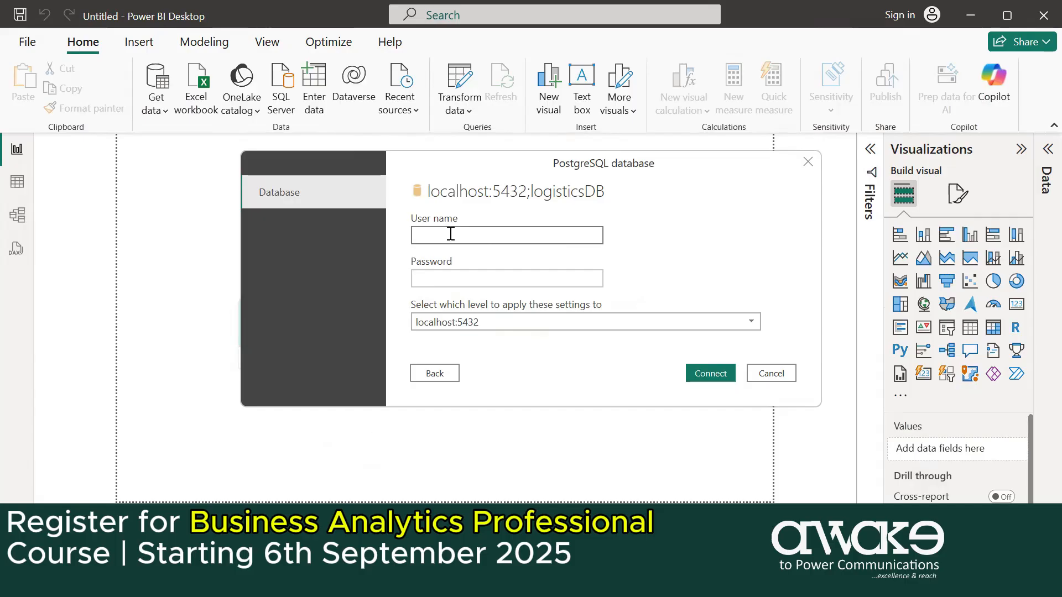
- Connect with user name postgres and the account password, accepting the unencrypted connection
{"action": "type", "text": "postgres"}
{"action": "left_click", "coordinate": [465, 278]}
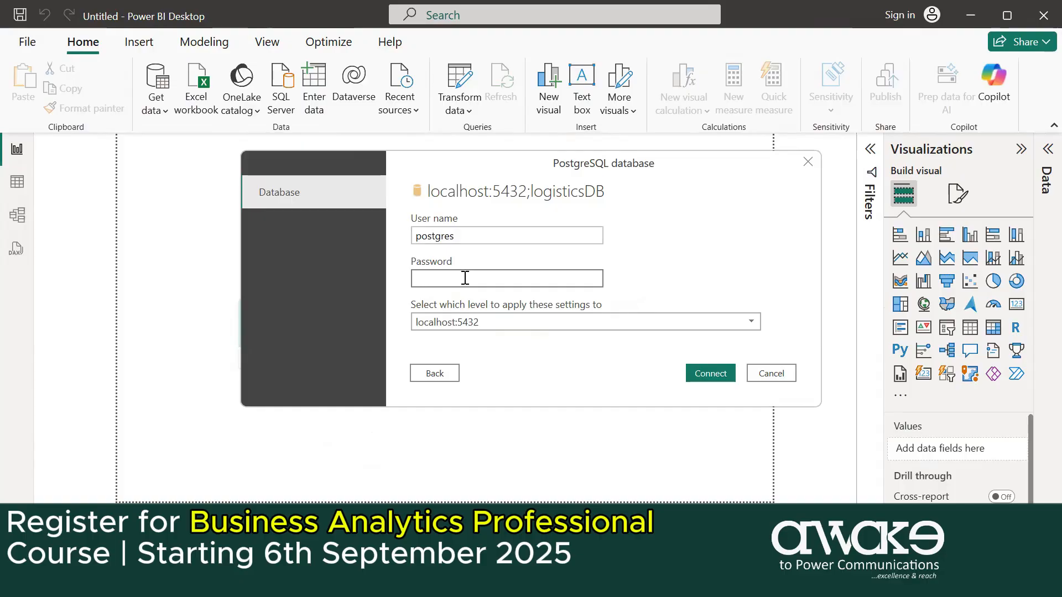
{"action": "type", "text": "1234"}
{"action": "left_click", "coordinate": [709, 373]}
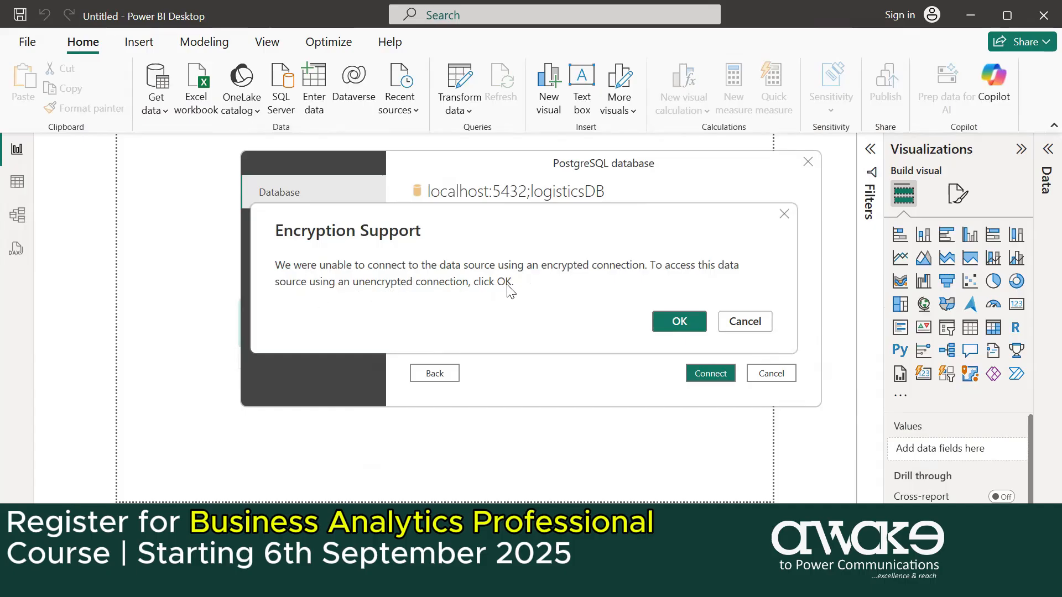
{"action": "left_click", "coordinate": [670, 322]}
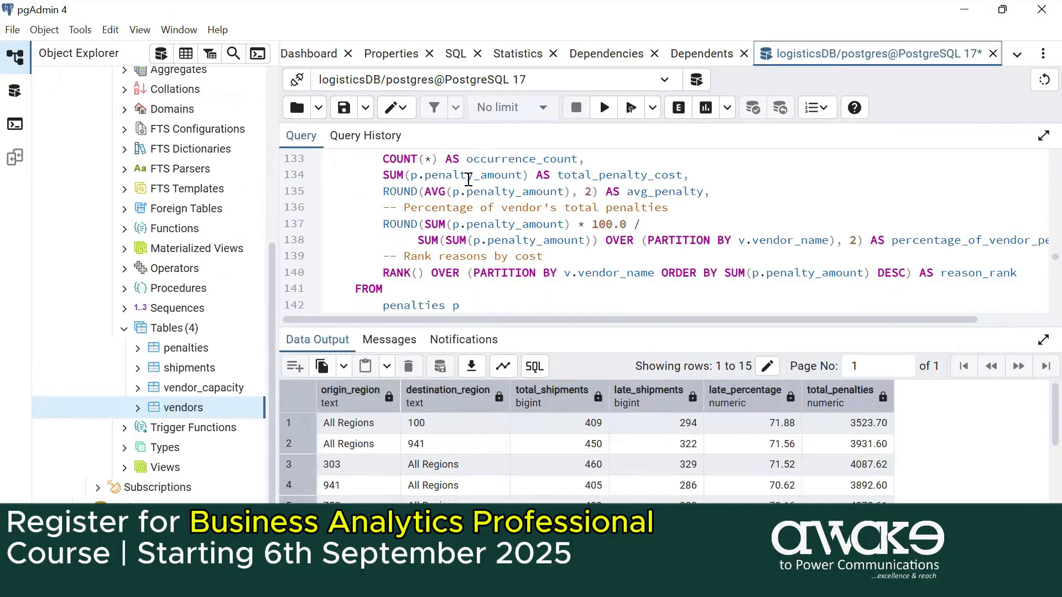
- Switch back to pgAdmin and review the names of the view definitions throughout the query script
{"action": "scroll", "coordinate": [469, 188], "scroll_direction": "up", "scroll_amount": 8}
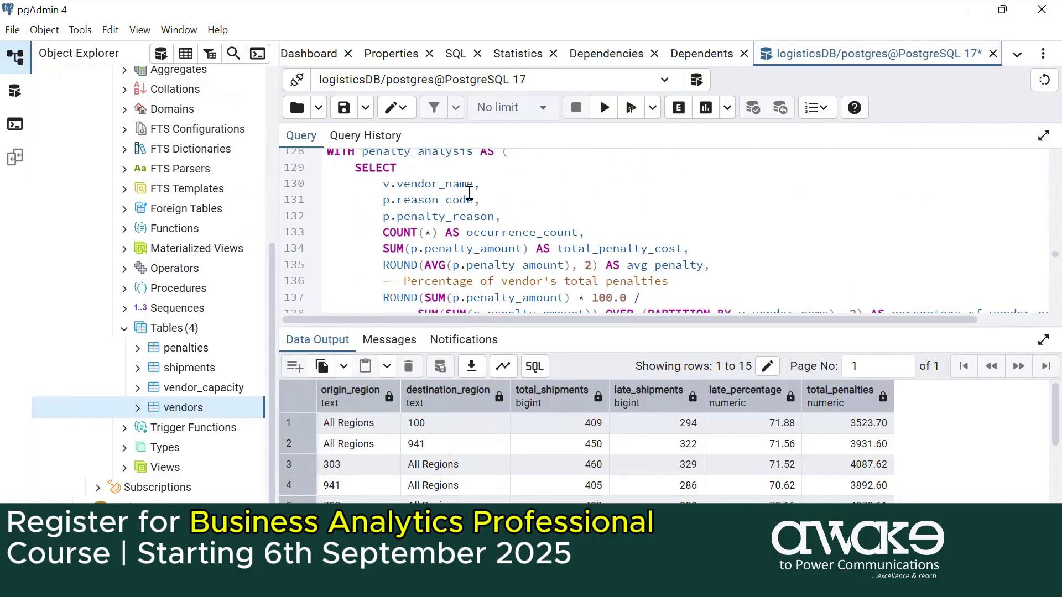
{"action": "scroll", "coordinate": [469, 192], "scroll_direction": "up", "scroll_amount": 15}
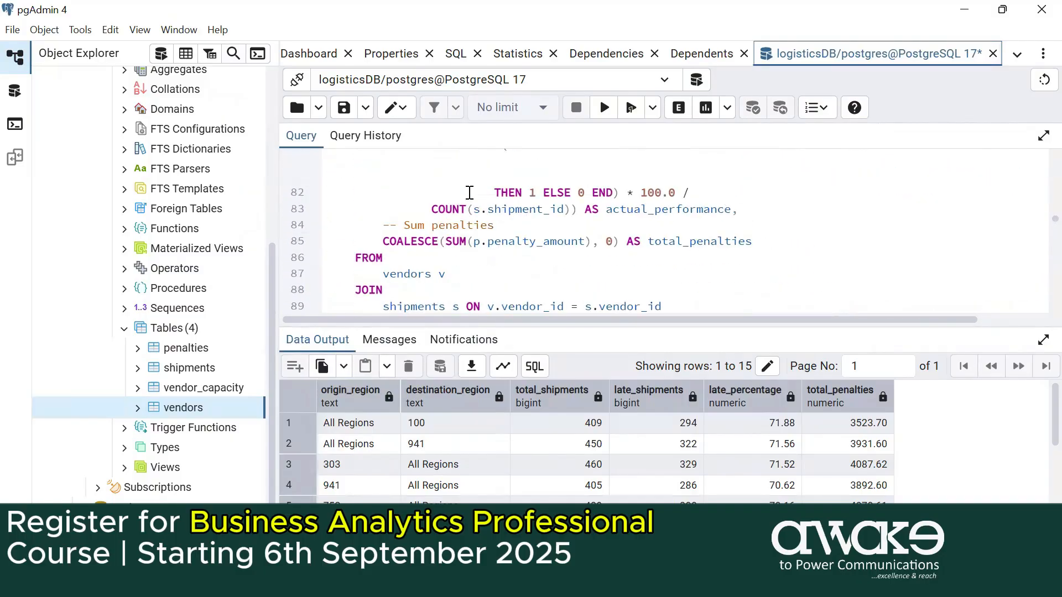
{"action": "scroll", "coordinate": [469, 192], "scroll_direction": "up", "scroll_amount": 2}
{"action": "scroll", "coordinate": [512, 296], "scroll_direction": "down", "scroll_amount": 3}
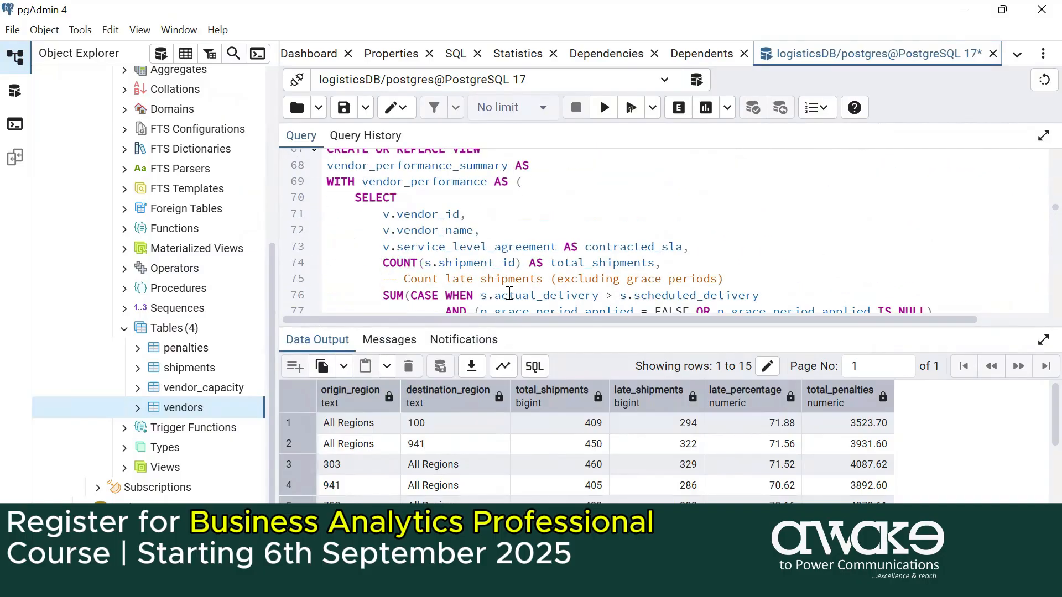
{"action": "scroll", "coordinate": [543, 159], "scroll_direction": "up", "scroll_amount": 2}
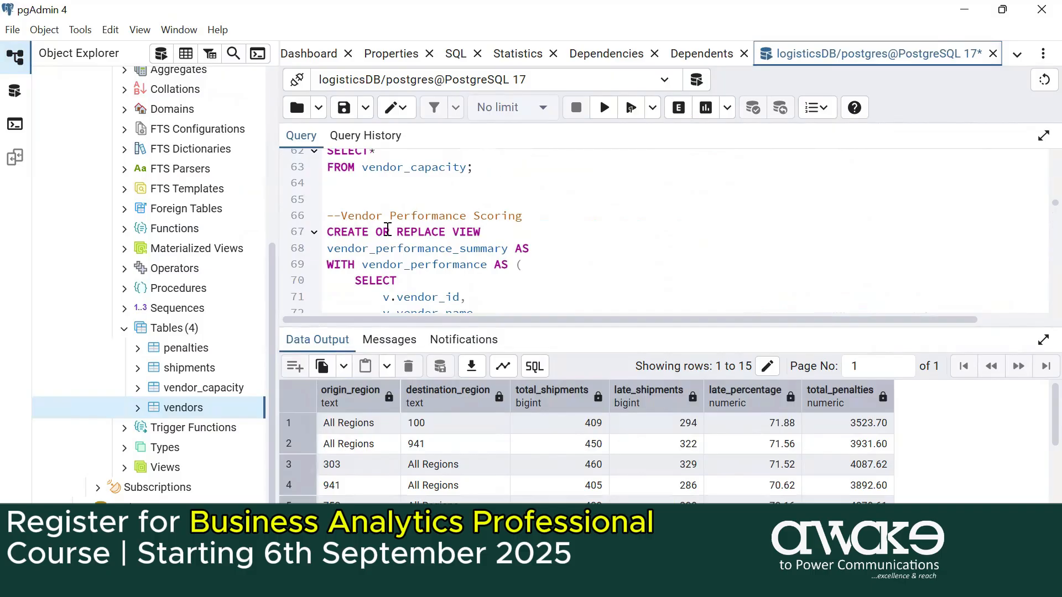
{"action": "left_click_drag", "start_coordinate": [327, 232], "coordinate": [508, 248]}
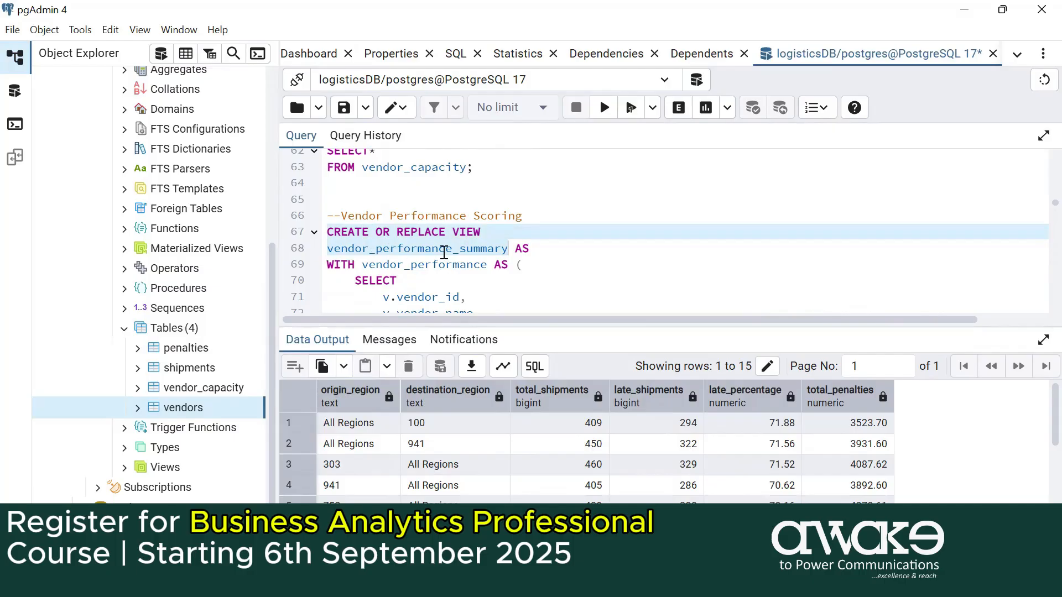
{"action": "scroll", "coordinate": [473, 246], "scroll_direction": "down", "scroll_amount": 20}
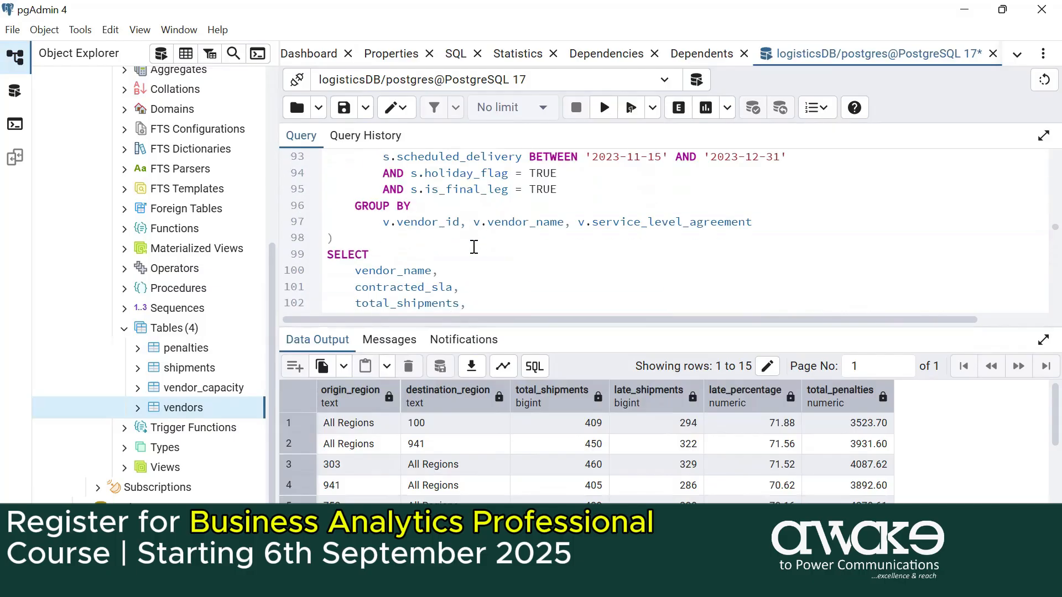
{"action": "scroll", "coordinate": [474, 246], "scroll_direction": "up", "scroll_amount": 3}
{"action": "scroll", "coordinate": [474, 247], "scroll_direction": "down", "scroll_amount": 2}
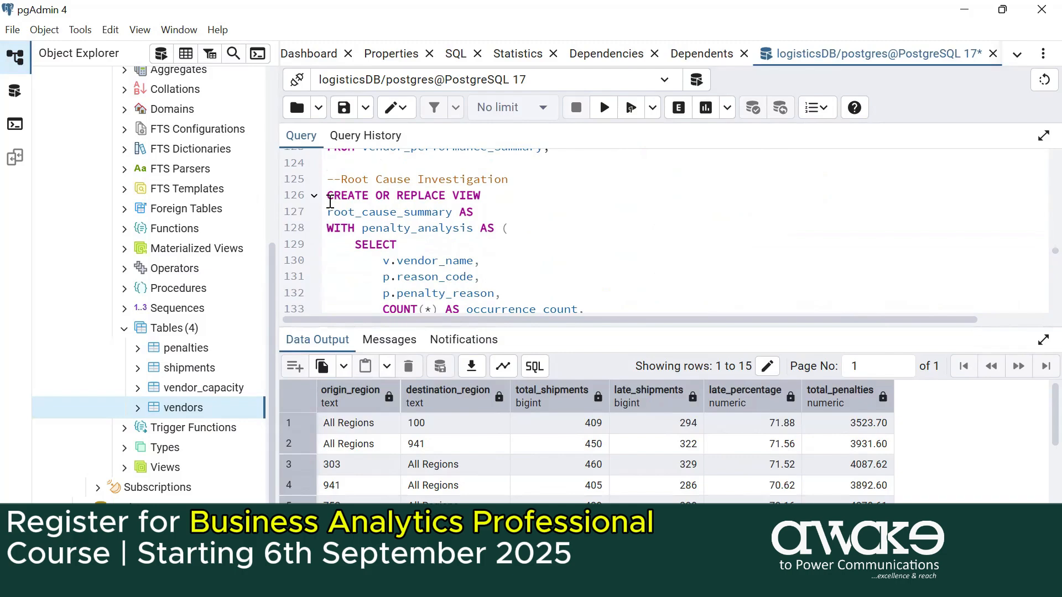
{"action": "left_click_drag", "start_coordinate": [330, 202], "coordinate": [455, 209]}
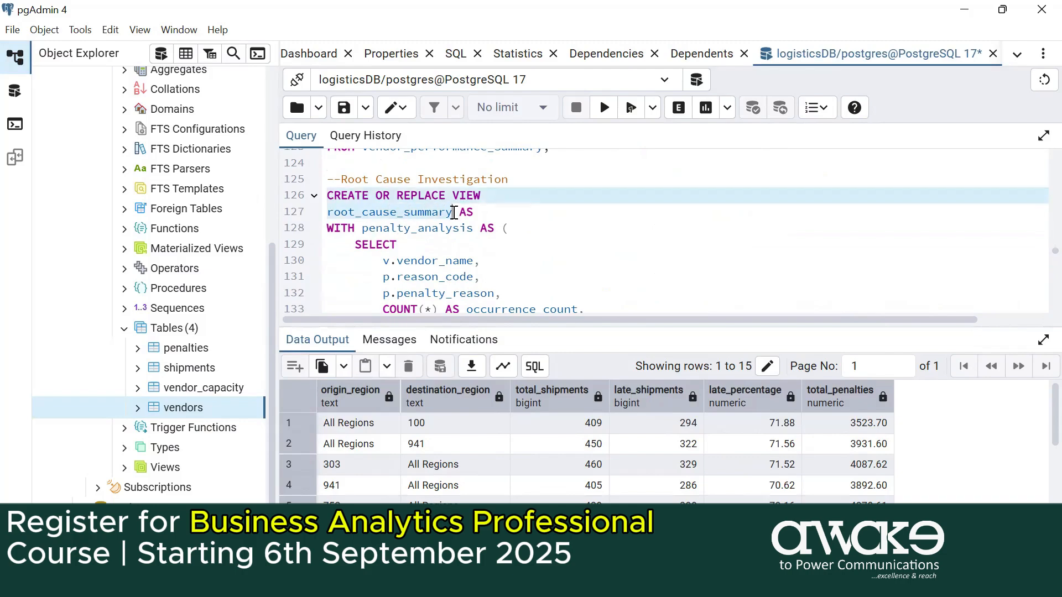
{"action": "scroll", "coordinate": [454, 212], "scroll_direction": "down", "scroll_amount": 20}
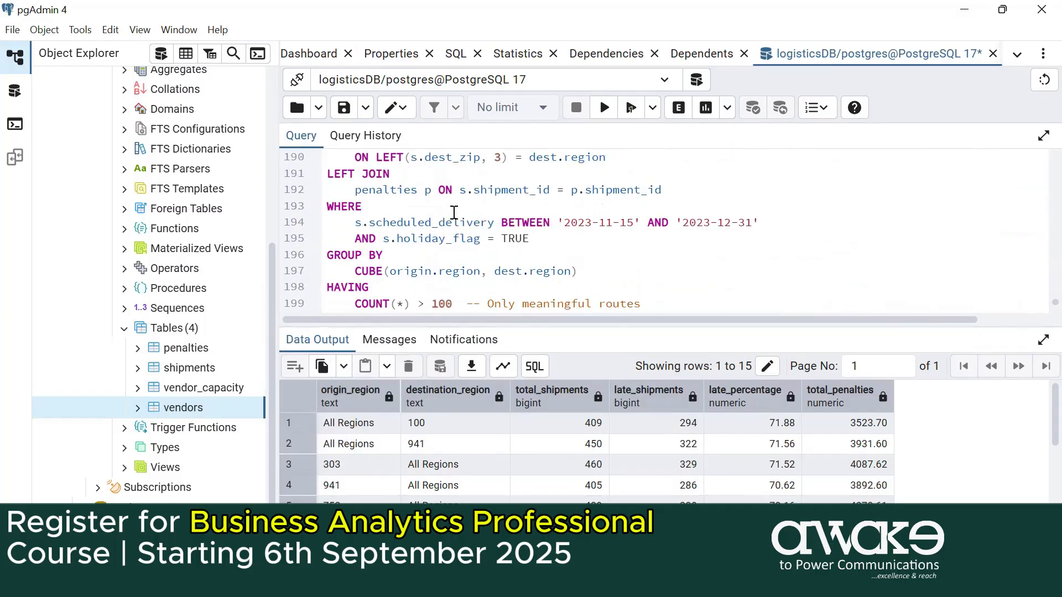
{"action": "scroll", "coordinate": [454, 212], "scroll_direction": "down", "scroll_amount": 2}
{"action": "scroll", "coordinate": [454, 213], "scroll_direction": "up", "scroll_amount": 13}
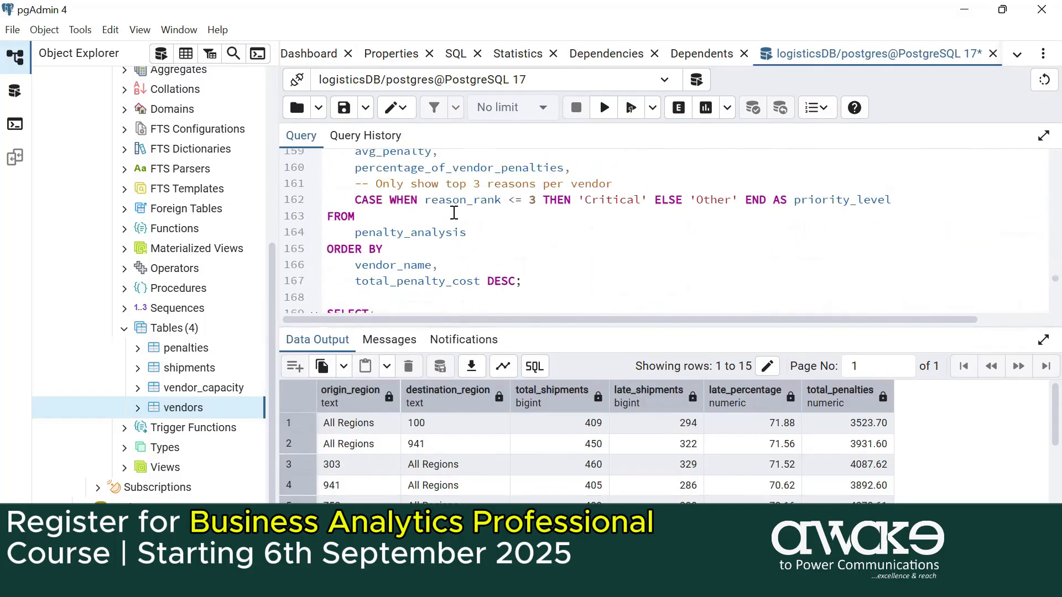
- Select the geo_route_summary, root_cause_summary and vendor_performance_summary views in the Navigator
{"action": "scroll", "coordinate": [453, 214], "scroll_direction": "down", "scroll_amount": 5}
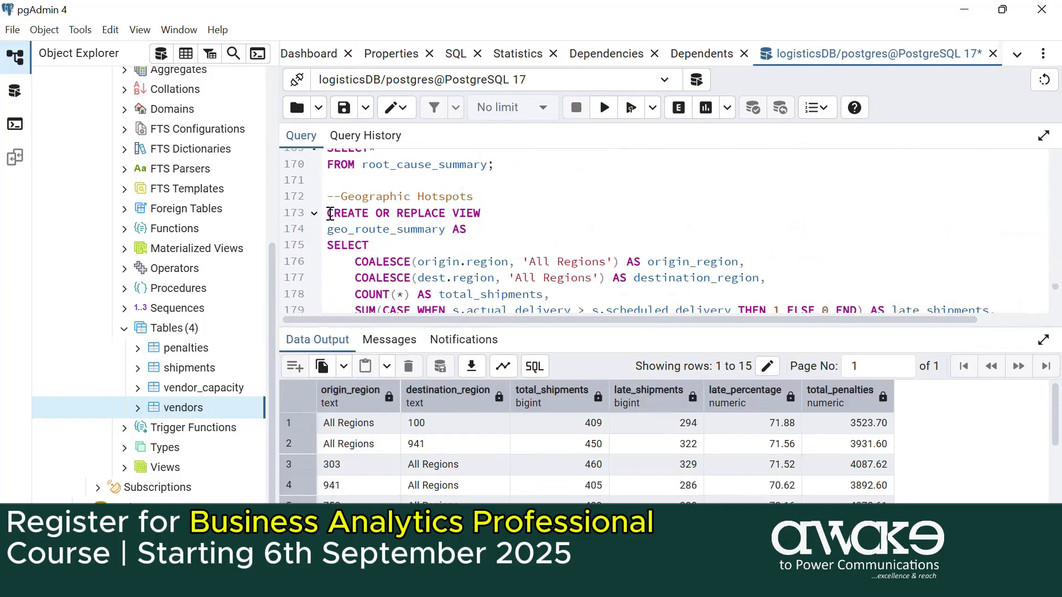
{"action": "left_click", "coordinate": [329, 214]}
{"action": "left_click", "coordinate": [441, 229], "text": "shift"}
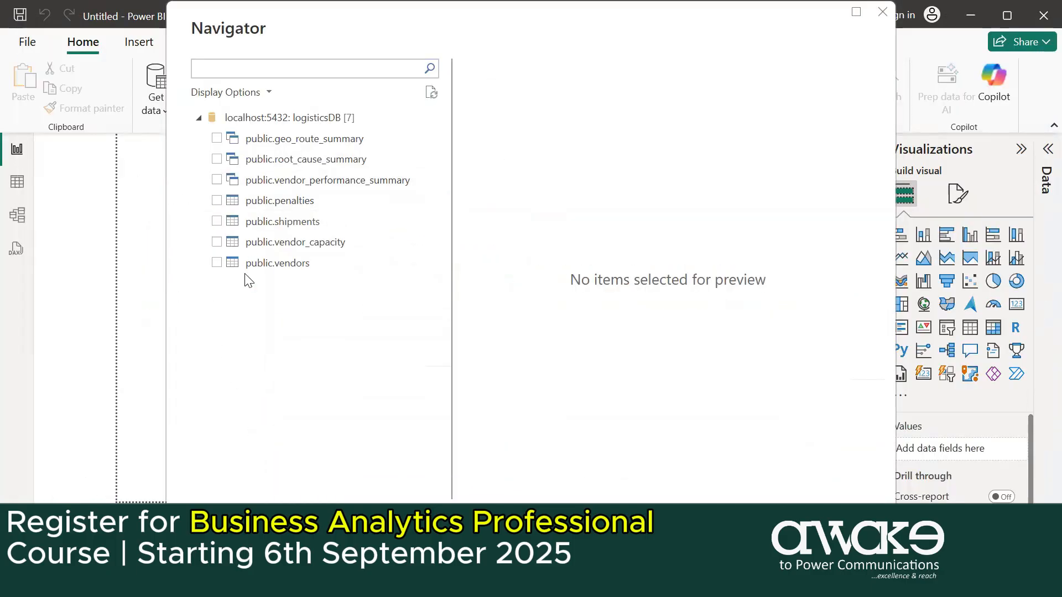
{"action": "left_click", "coordinate": [217, 138]}
{"action": "left_click", "coordinate": [216, 160]}
{"action": "left_click", "coordinate": [227, 181]}
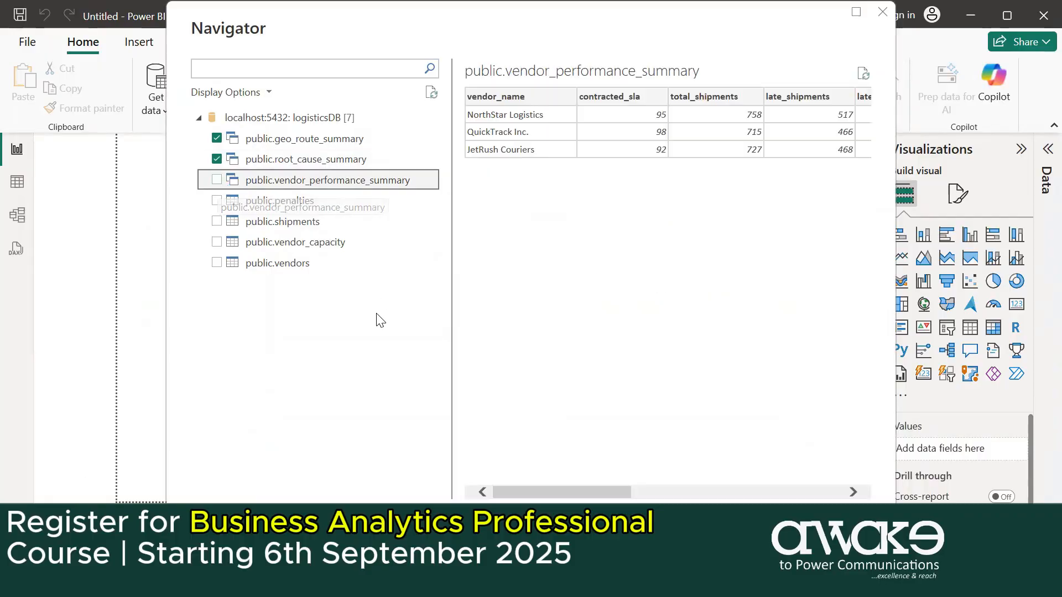
{"action": "left_click", "coordinate": [217, 180]}
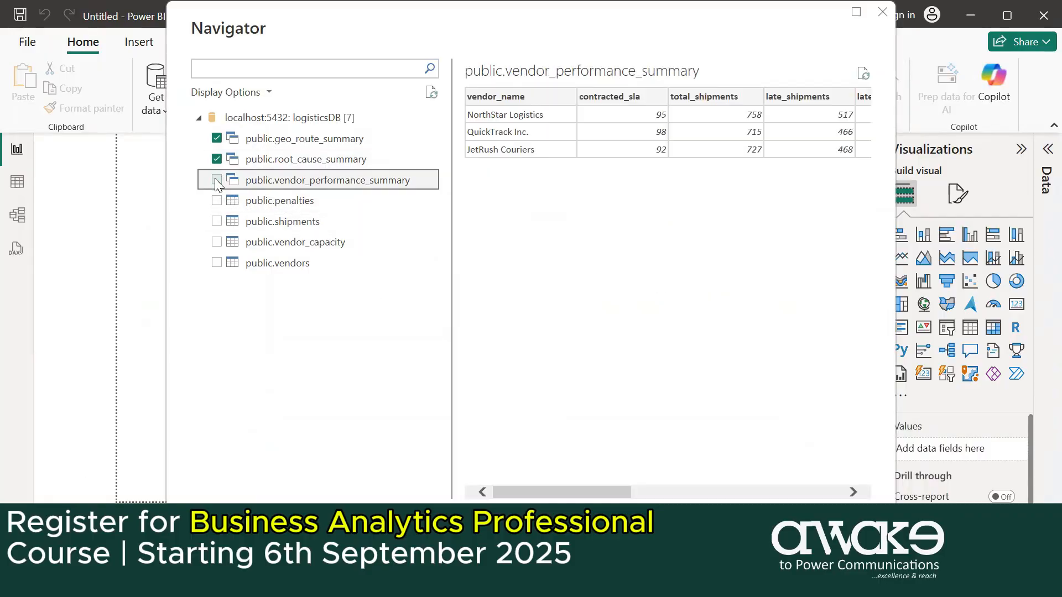
- Preview each selected view's data and load the three views into the report
{"action": "left_click", "coordinate": [322, 139]}
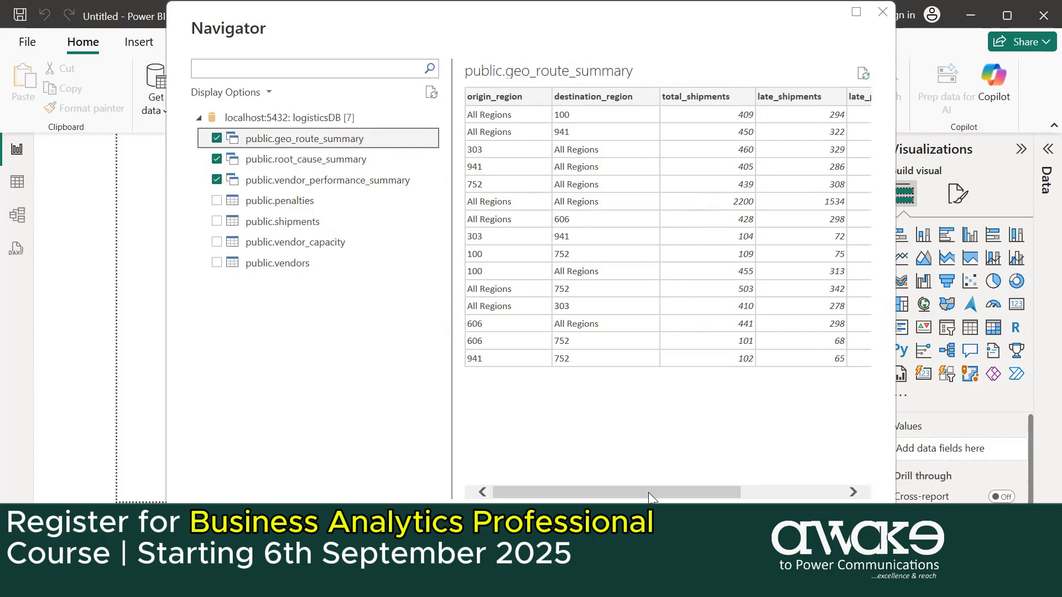
{"action": "left_click_drag", "start_coordinate": [650, 496], "coordinate": [519, 493]}
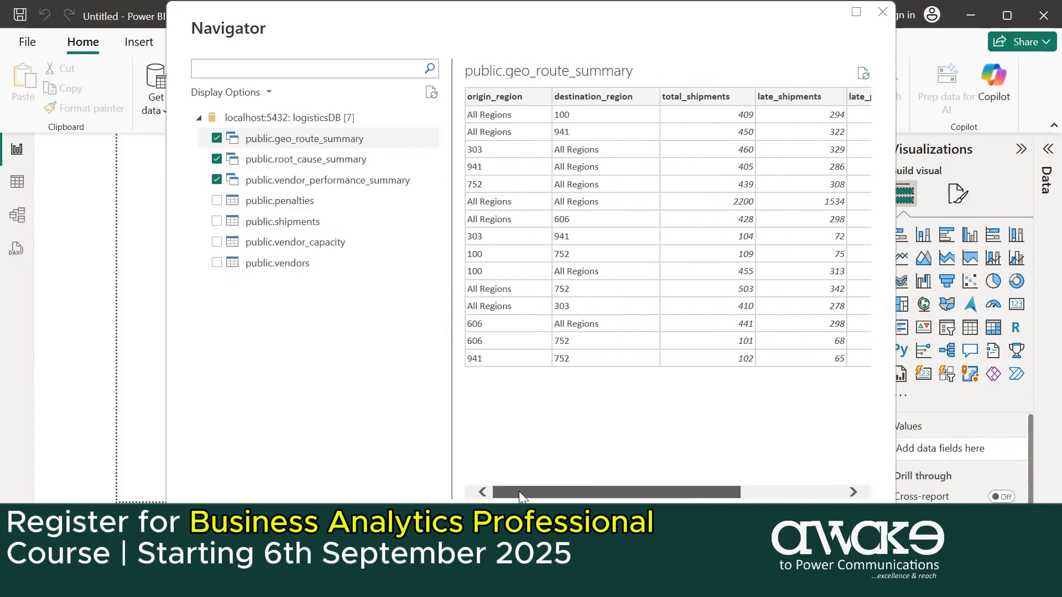
{"action": "left_click", "coordinate": [301, 160]}
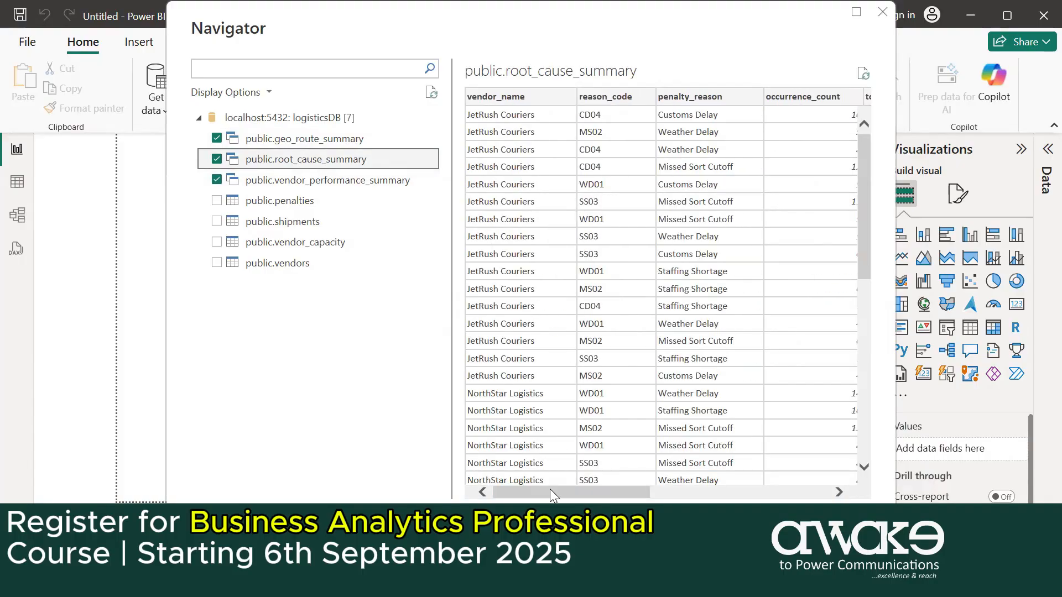
{"action": "mouse_move", "coordinate": [551, 491]}
{"action": "left_mouse_down"}
{"action": "mouse_move", "coordinate": [781, 491]}
{"action": "mouse_move", "coordinate": [531, 488]}
{"action": "left_mouse_up"}
{"action": "left_click", "coordinate": [291, 182]}
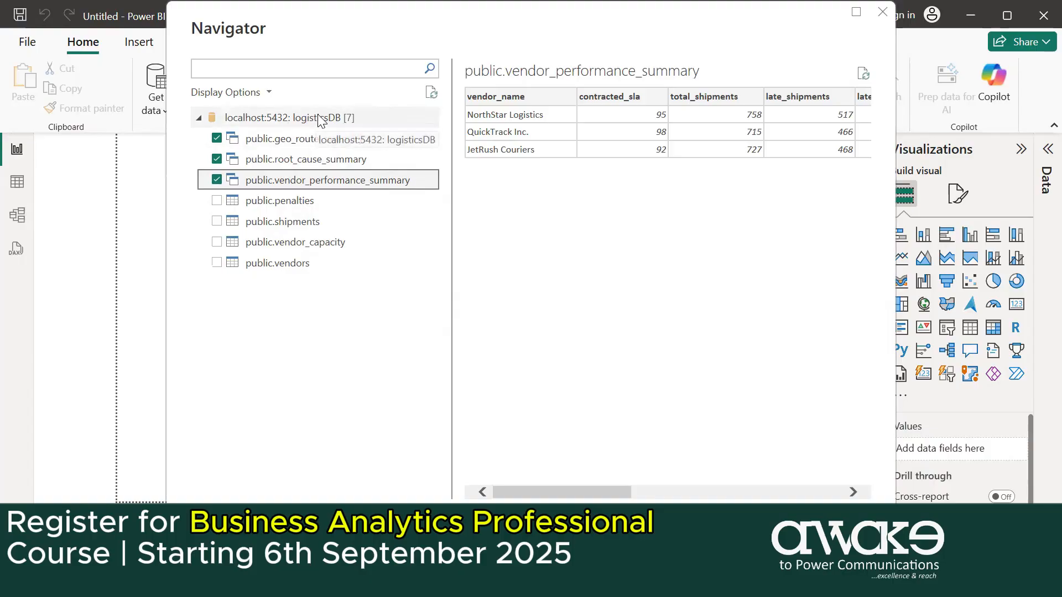
{"action": "key", "text": "Escape"}
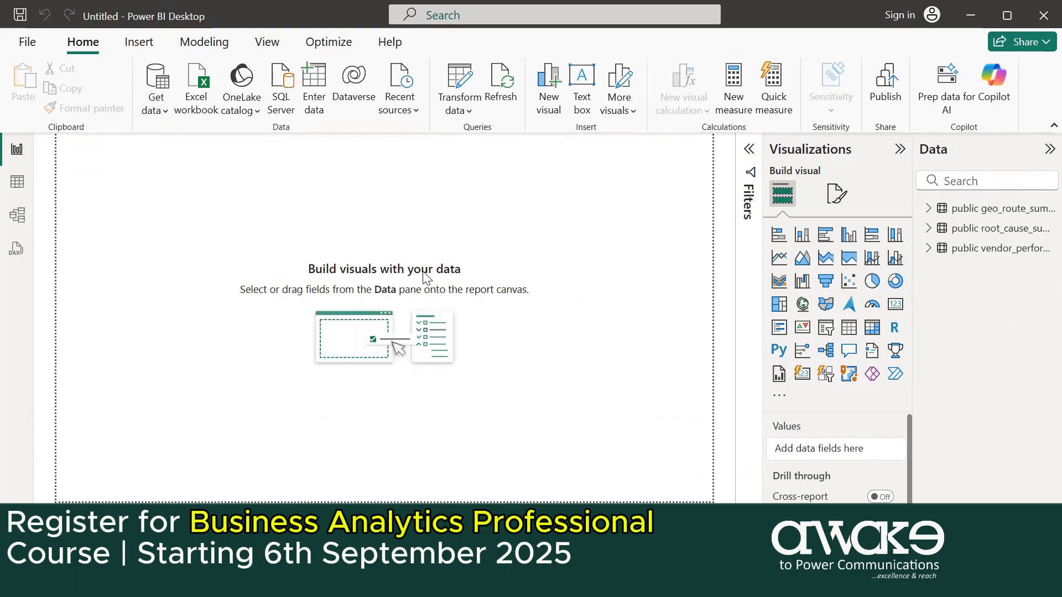
- Browse the three loaded views across the table, report and model views
{"action": "left_click", "coordinate": [15, 183]}
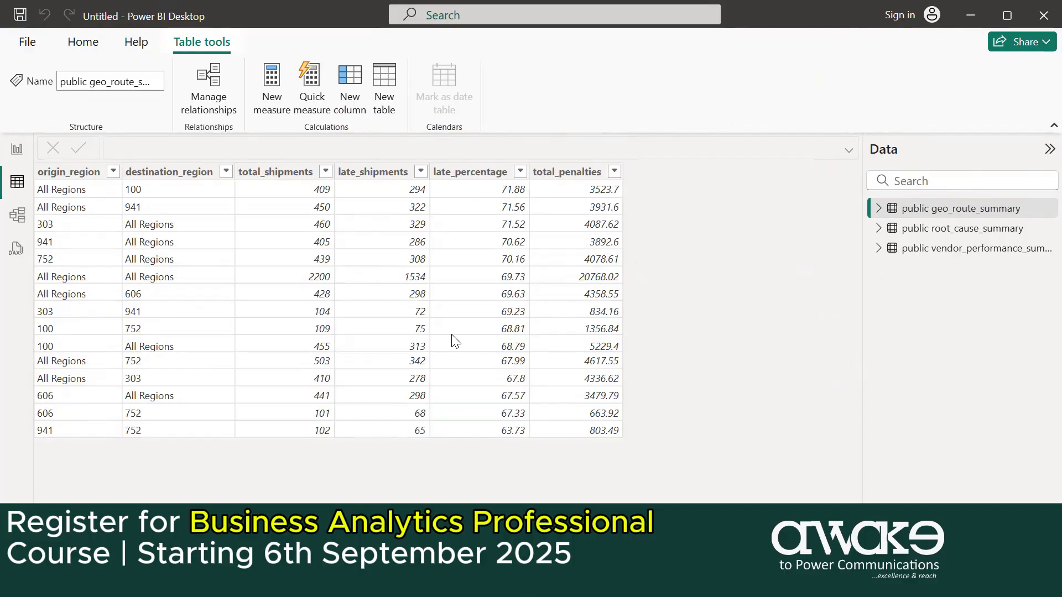
{"action": "left_click", "coordinate": [962, 229]}
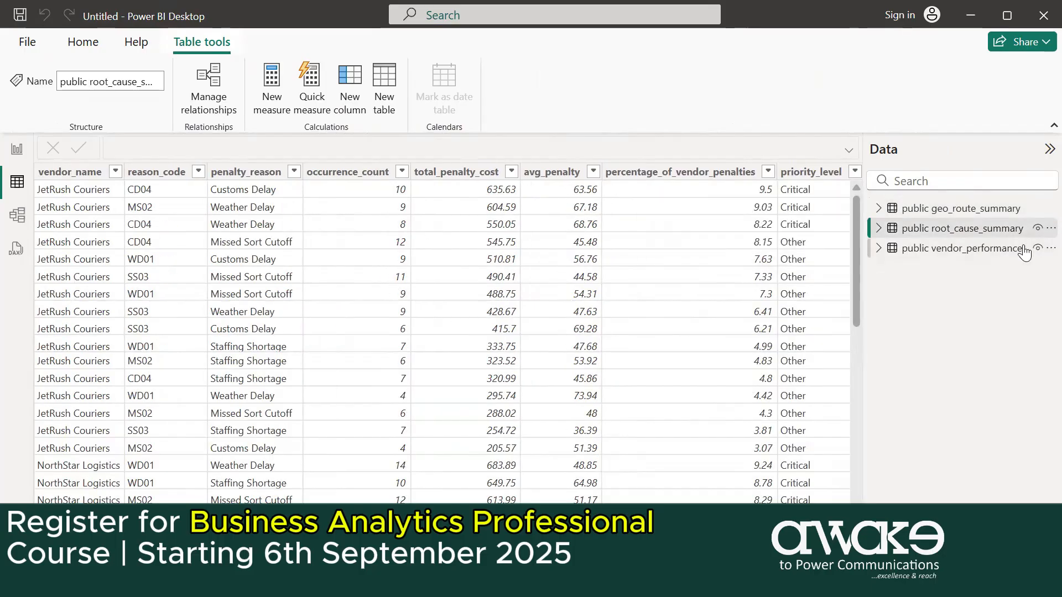
{"action": "left_click", "coordinate": [994, 255]}
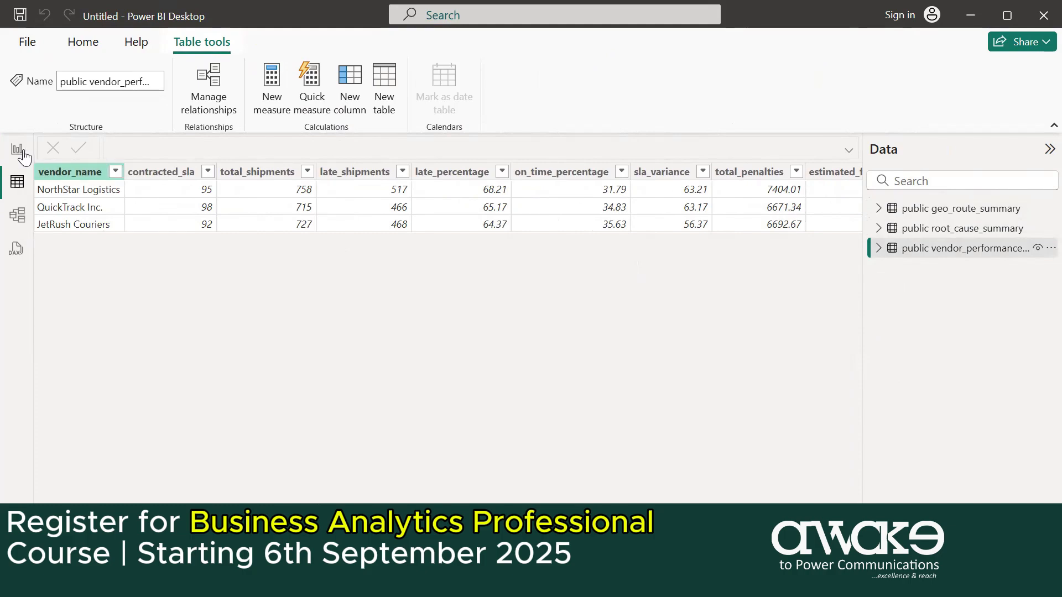
{"action": "left_click", "coordinate": [18, 158]}
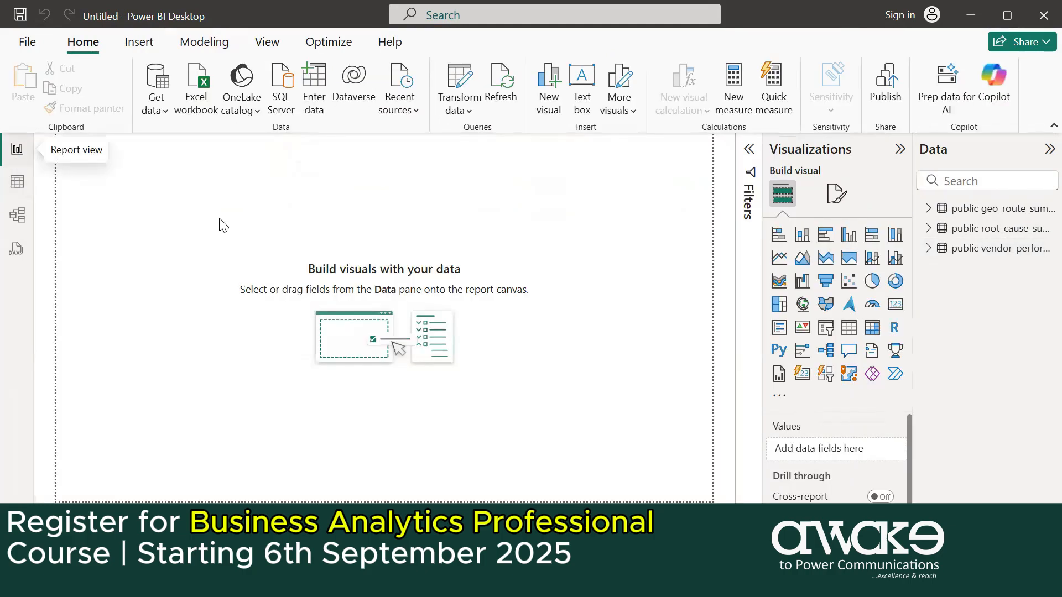
{"action": "left_click", "coordinate": [17, 215]}
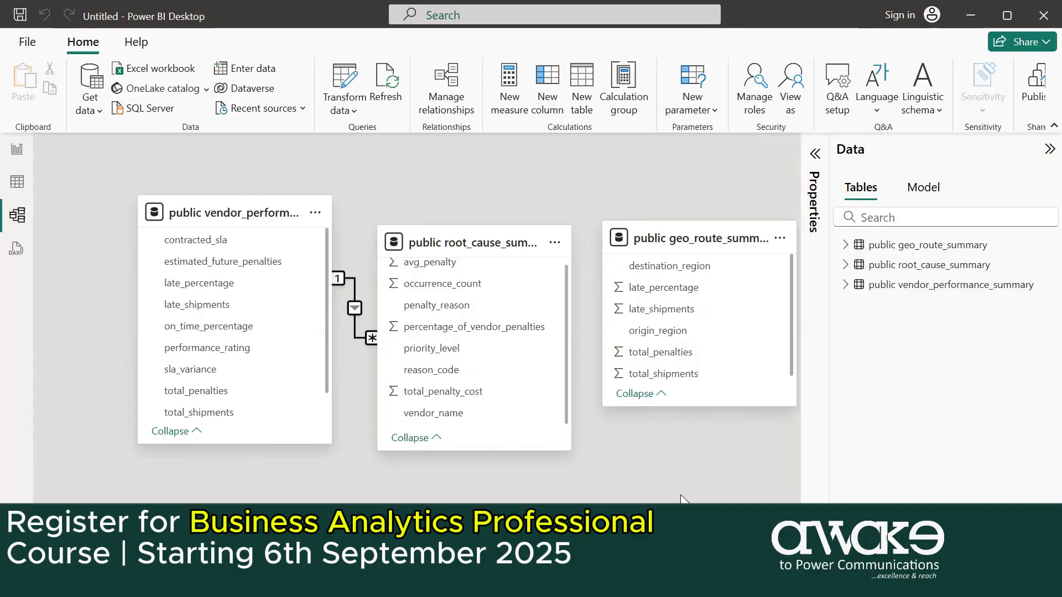
{"action": "left_click", "coordinate": [17, 182]}
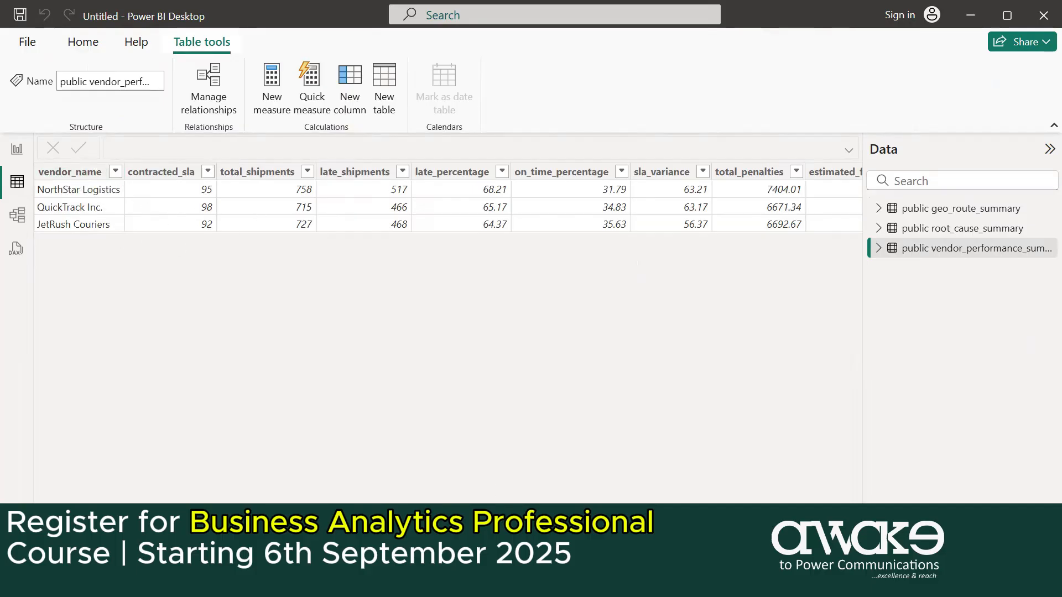
{"action": "scroll", "coordinate": [448, 207], "scroll_direction": "right", "scroll_amount": 3}
{"action": "scroll", "coordinate": [448, 207], "scroll_direction": "left", "scroll_amount": 3}
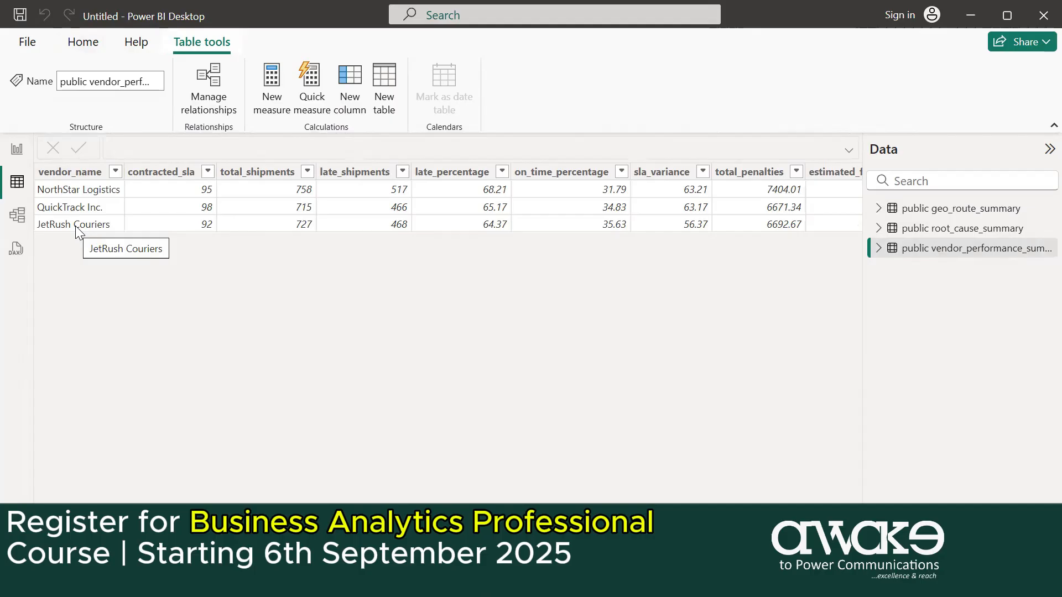
- Scroll through the root_cause_summary rows and compare it with the vendor_performance_summary table
{"action": "left_click", "coordinate": [966, 232]}
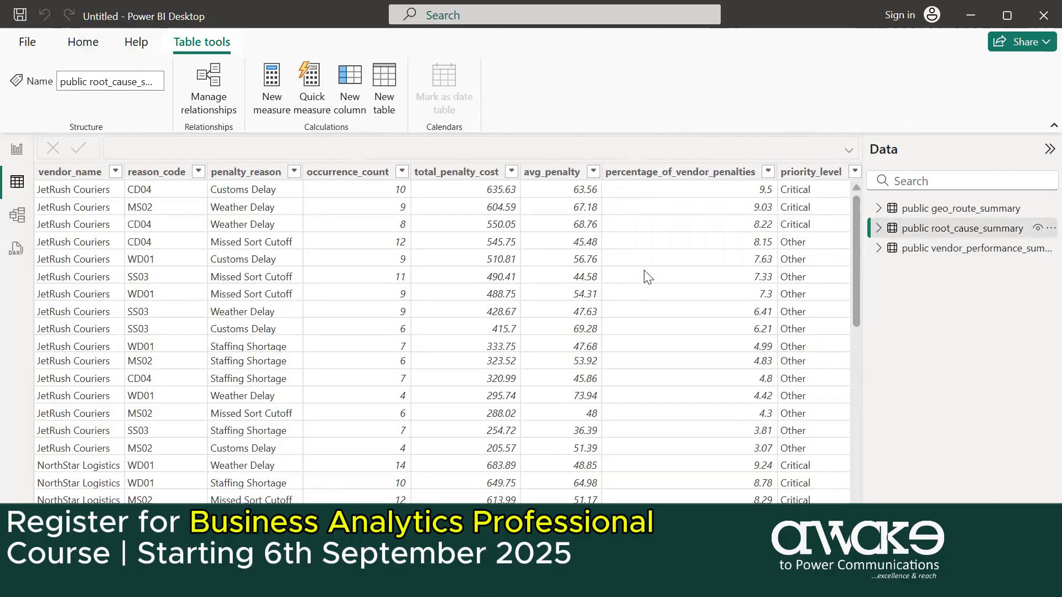
{"action": "scroll", "coordinate": [88, 332], "scroll_direction": "down", "scroll_amount": 6}
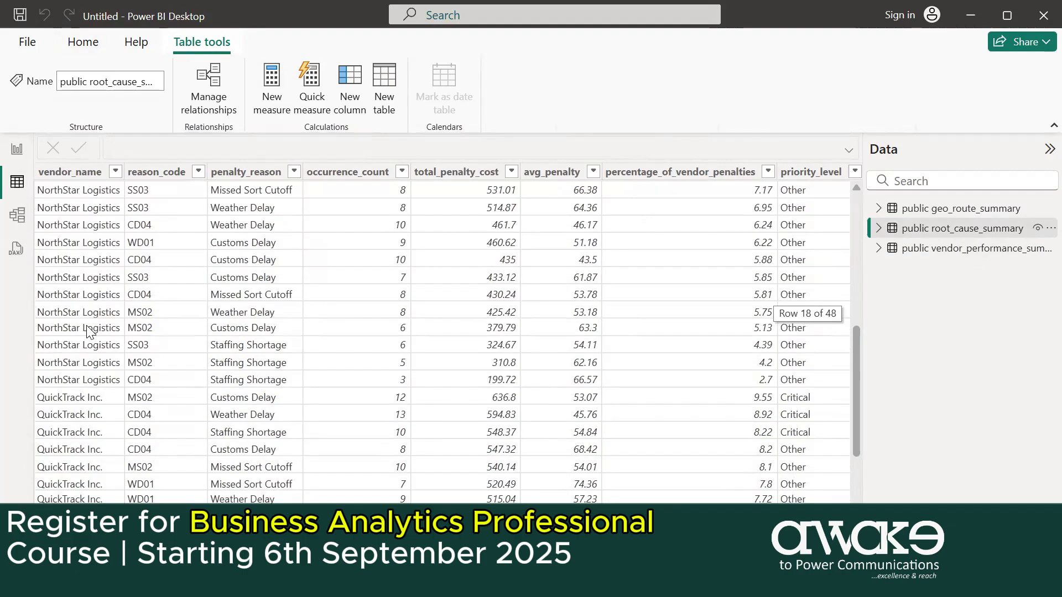
{"action": "scroll", "coordinate": [89, 332], "scroll_direction": "down", "scroll_amount": 3}
{"action": "scroll", "coordinate": [61, 376], "scroll_direction": "up", "scroll_amount": 8}
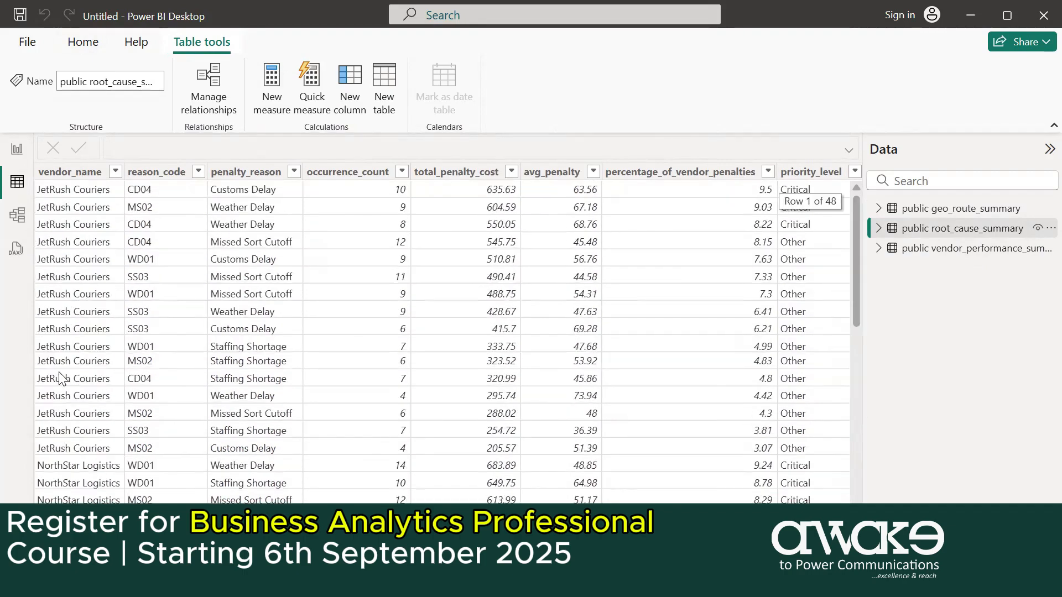
{"action": "scroll", "coordinate": [782, 277], "scroll_direction": "right", "scroll_amount": 1}
{"action": "scroll", "coordinate": [782, 273], "scroll_direction": "down", "scroll_amount": 7}
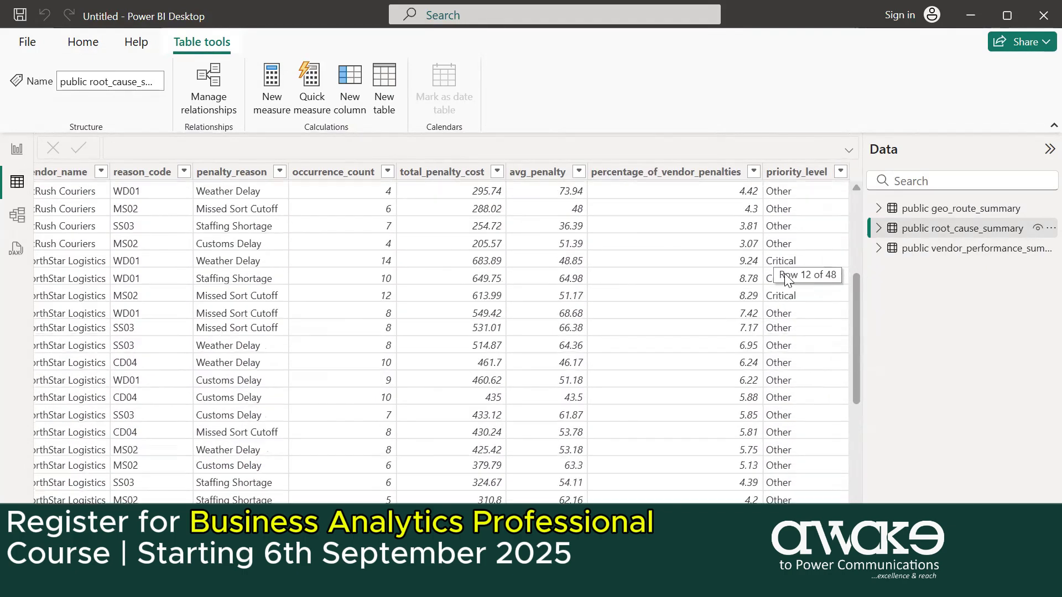
{"action": "scroll", "coordinate": [786, 280], "scroll_direction": "down", "scroll_amount": 2}
{"action": "scroll", "coordinate": [786, 280], "scroll_direction": "up", "scroll_amount": 9}
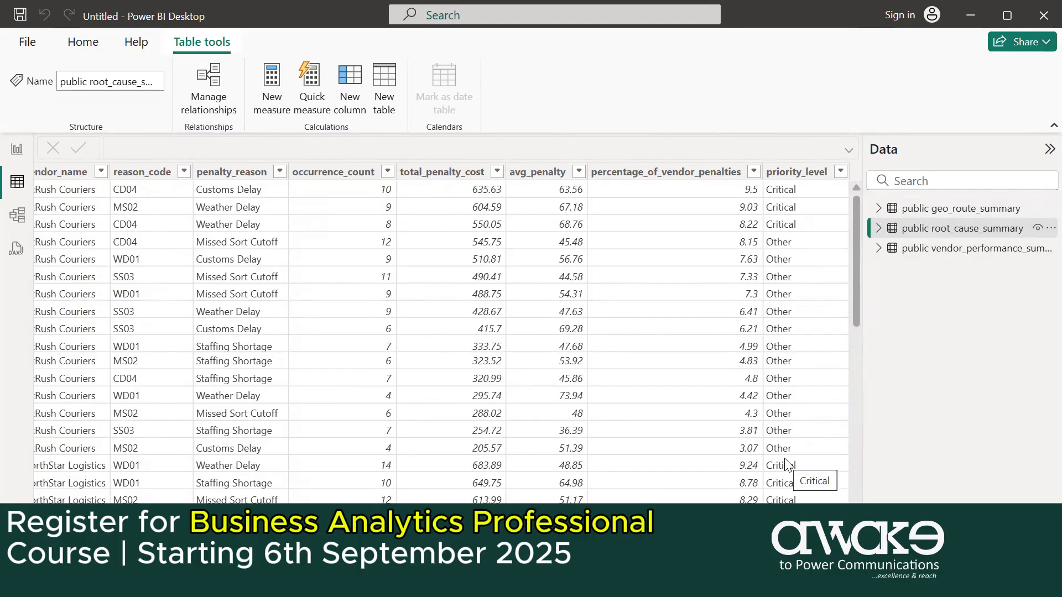
{"action": "left_click", "coordinate": [953, 210]}
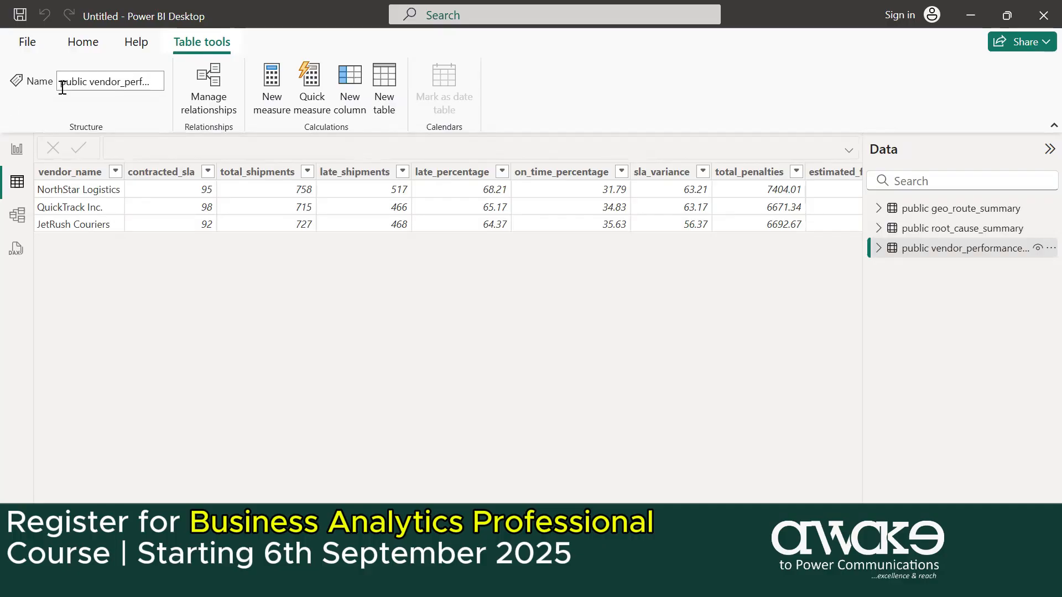
{"action": "left_click", "coordinate": [956, 232]}
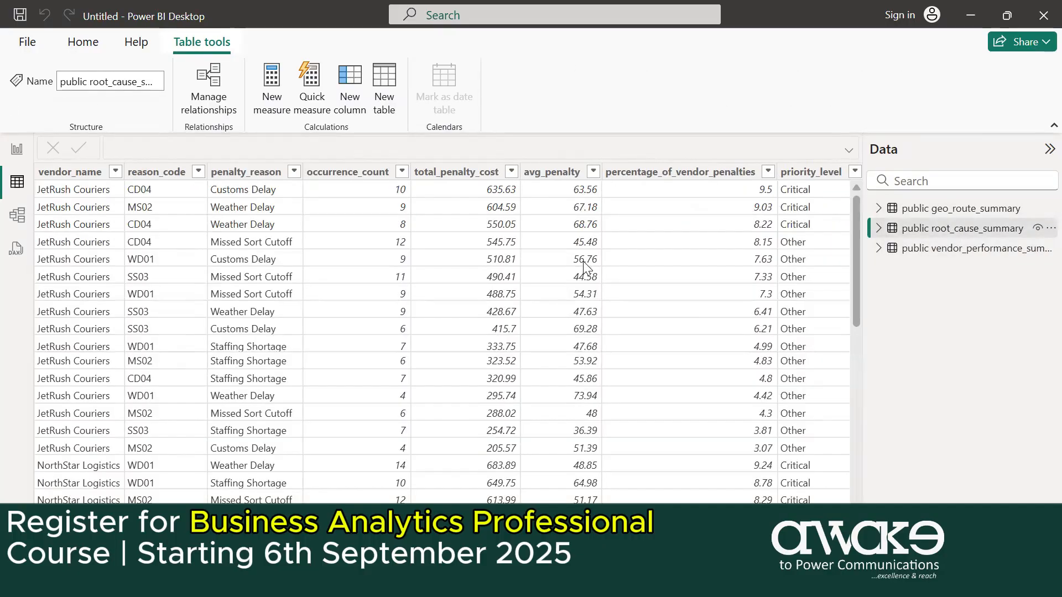
- Inspect the reason_code and penalty_reason columns and their column tools in root_cause_summary
{"action": "left_click", "coordinate": [159, 181]}
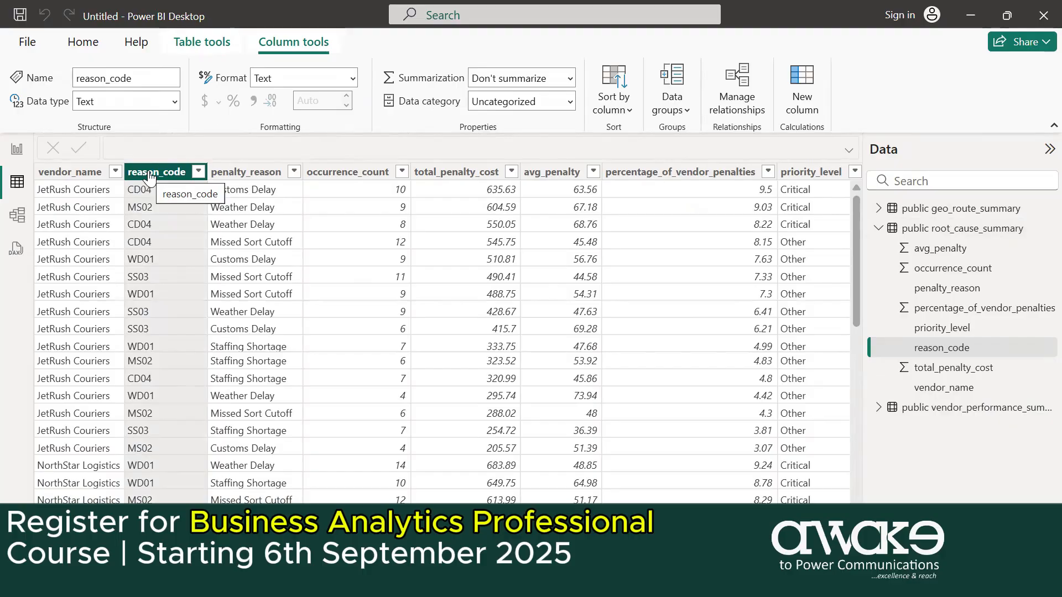
{"action": "left_click", "coordinate": [260, 176]}
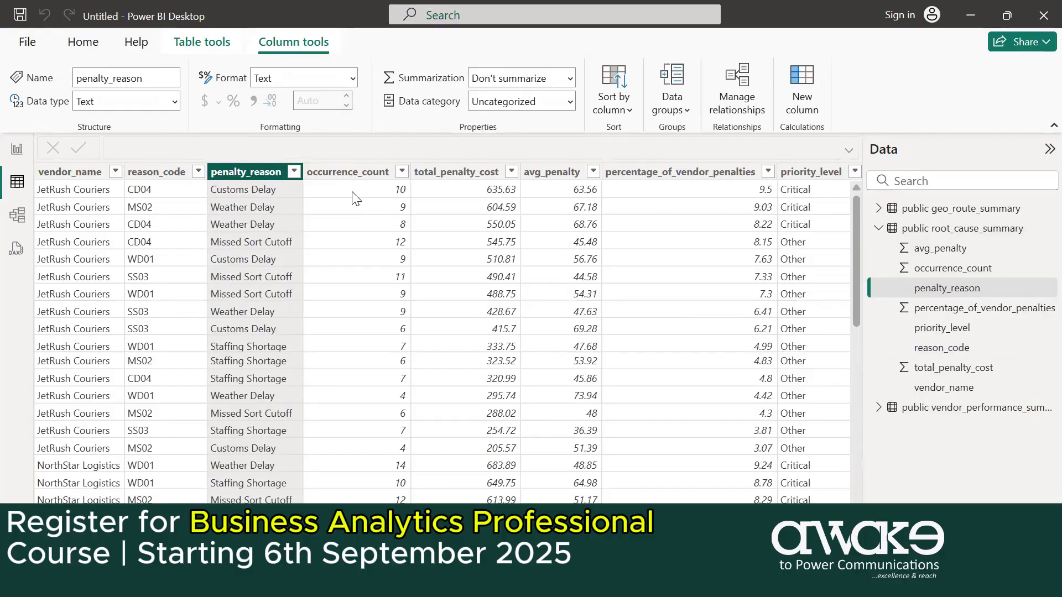
{"action": "left_click", "coordinate": [213, 42]}
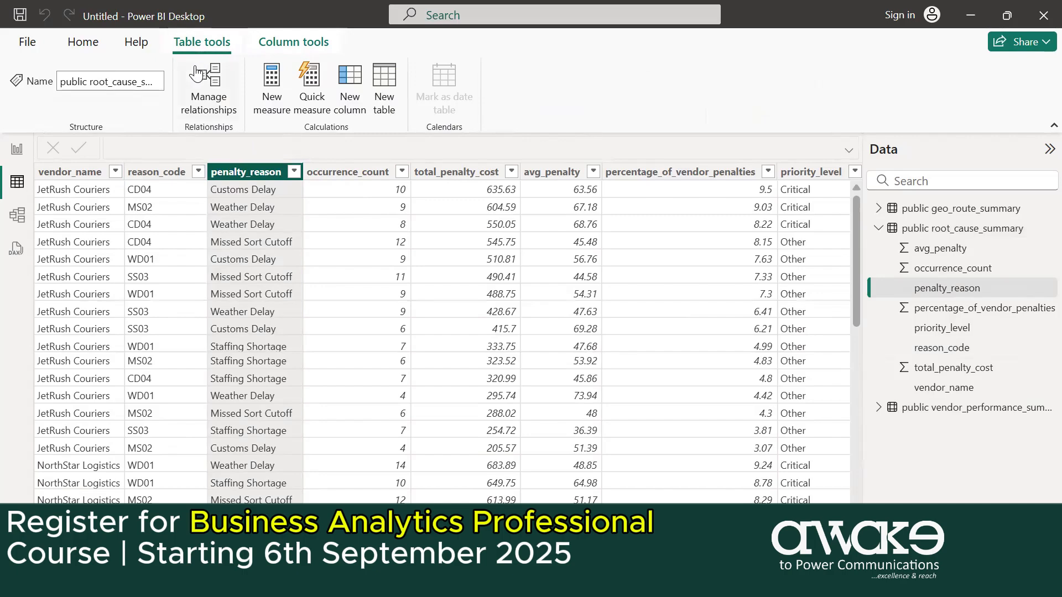
{"action": "left_click", "coordinate": [293, 42]}
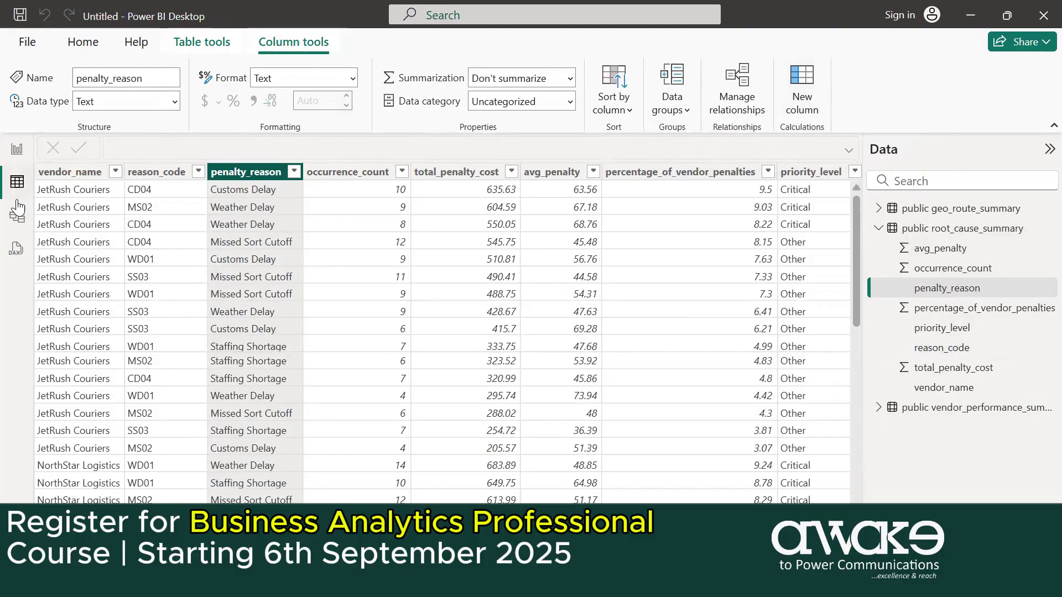
{"action": "left_click", "coordinate": [17, 149]}
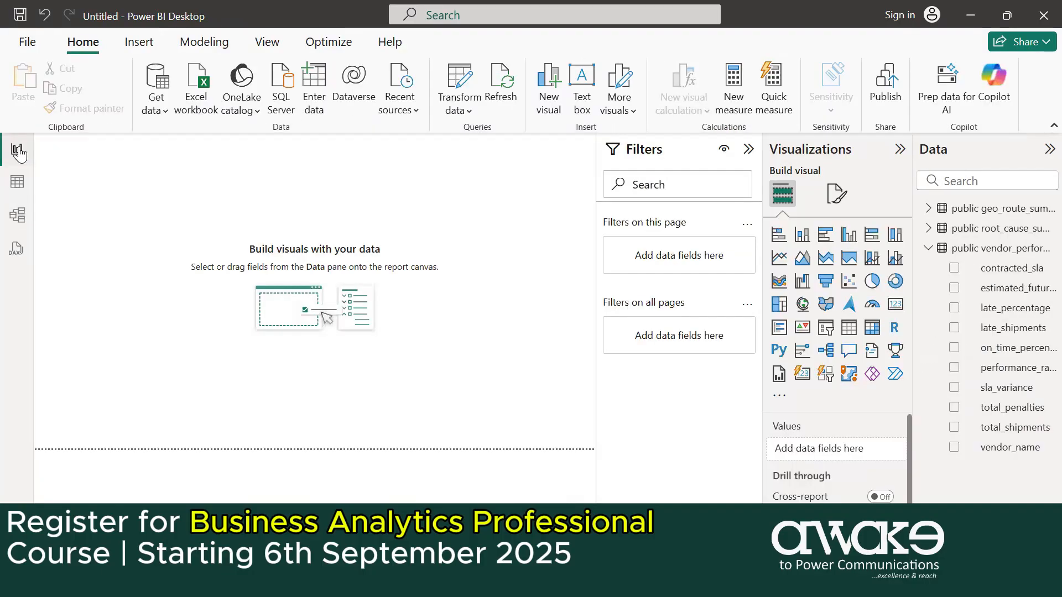
{"action": "left_click", "coordinate": [17, 181]}
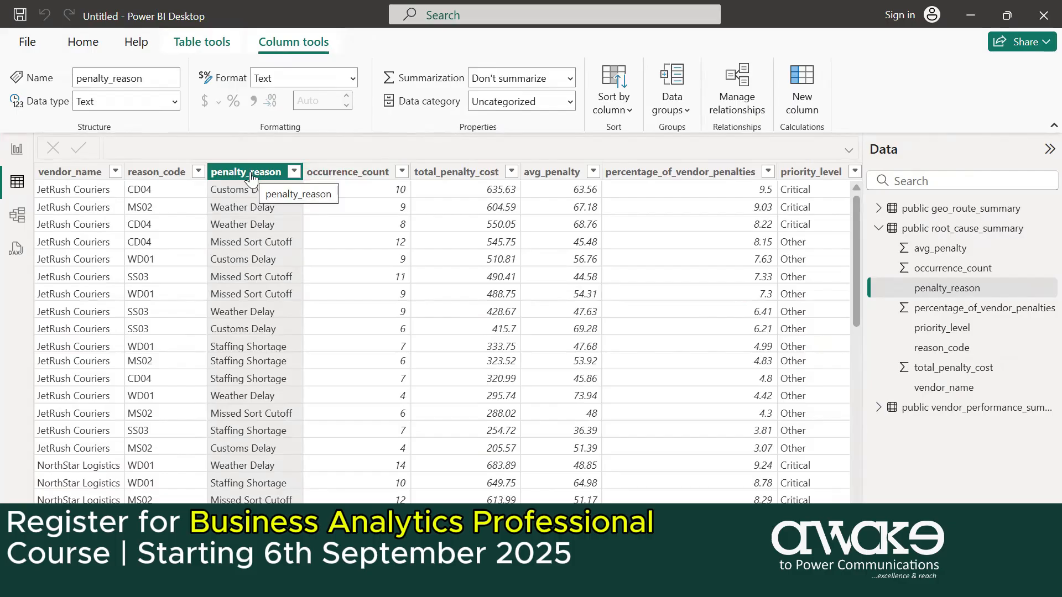
{"action": "left_click", "coordinate": [194, 43]}
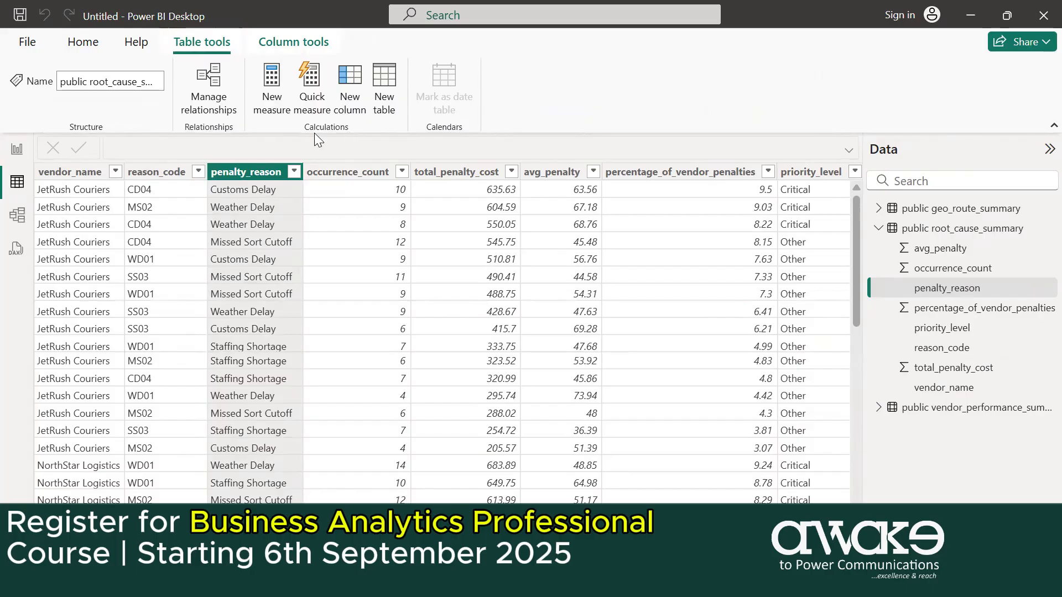
{"action": "left_click", "coordinate": [294, 42]}
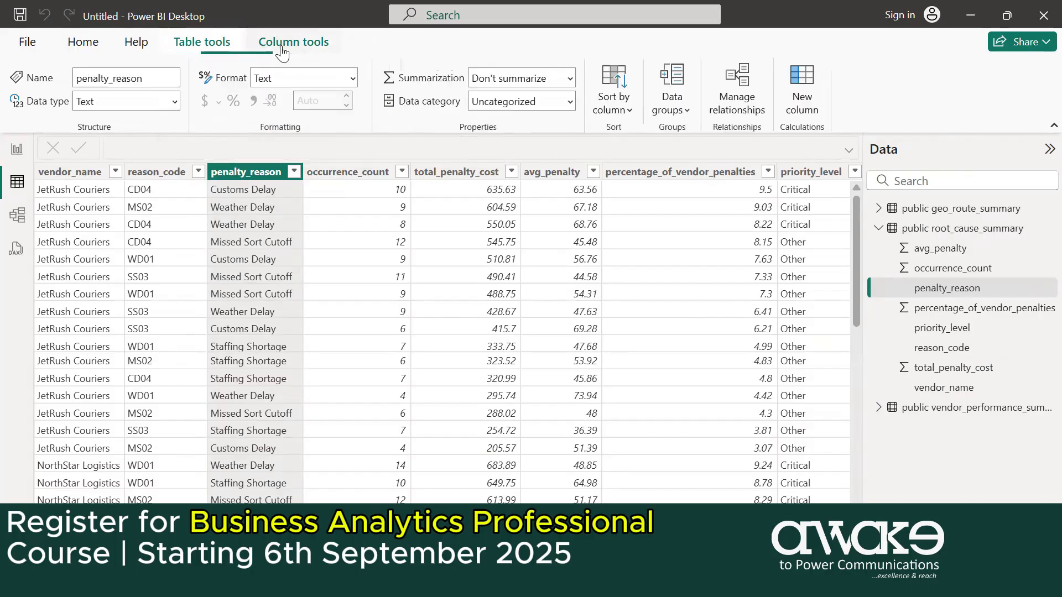
- Add a calculated column Reason_Details to root_cause_summary joining reason_code and penalty_reason with ": " between them
{"action": "left_click", "coordinate": [803, 99]}
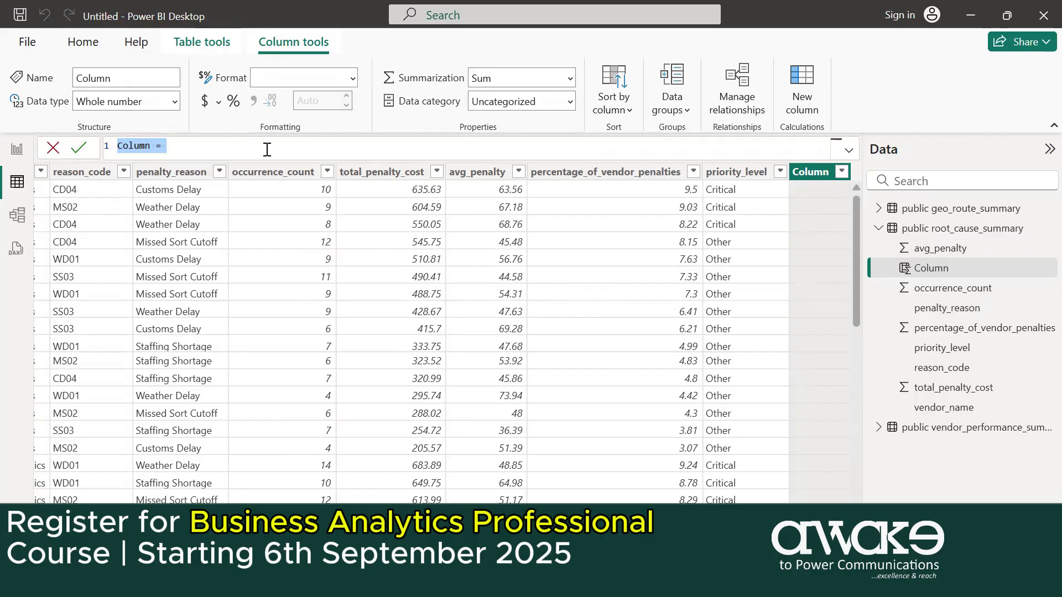
{"action": "type", "text": "Reason_Details"}
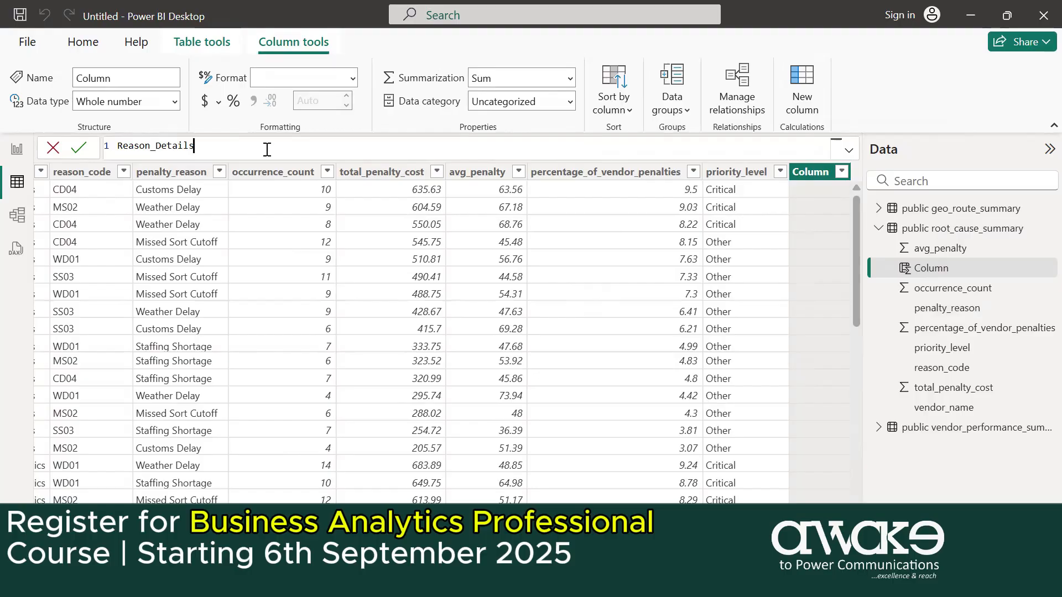
{"action": "type", "text": "=["}
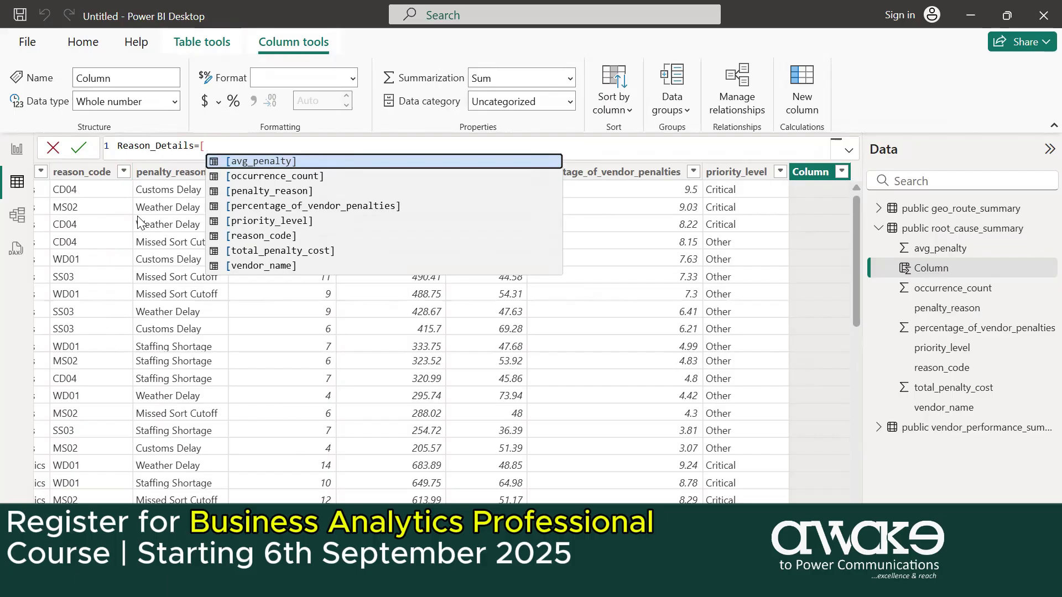
{"action": "left_click", "coordinate": [263, 236]}
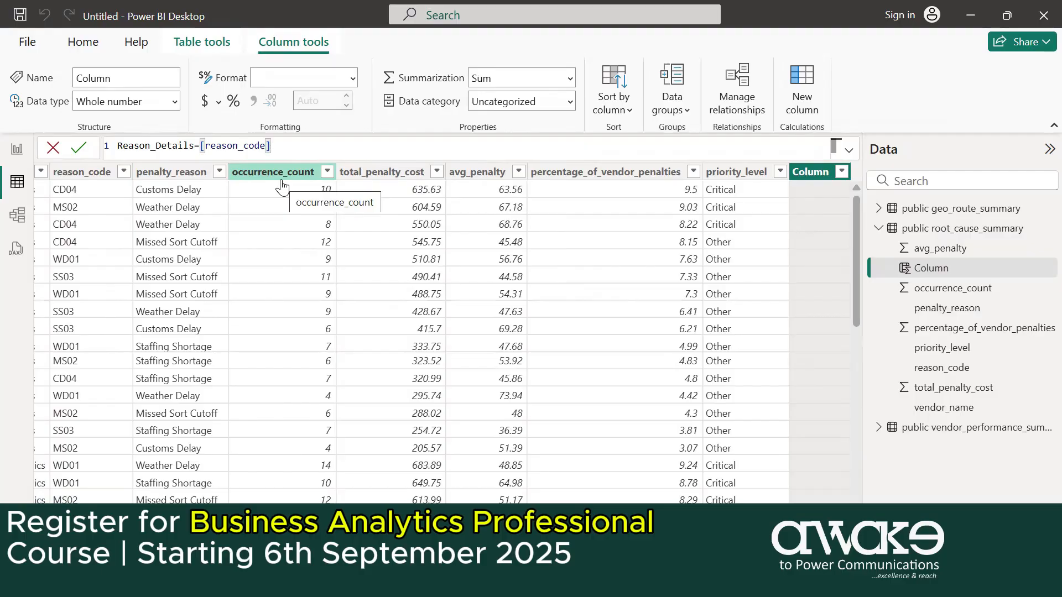
{"action": "type", "text": "&"}
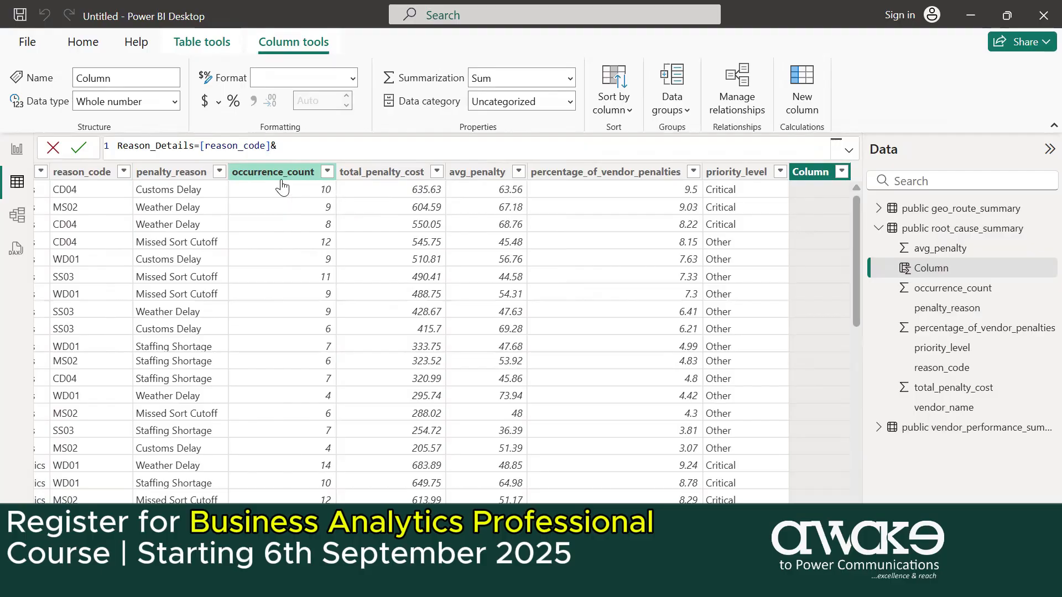
{"action": "type", "text": "\":\"&["}
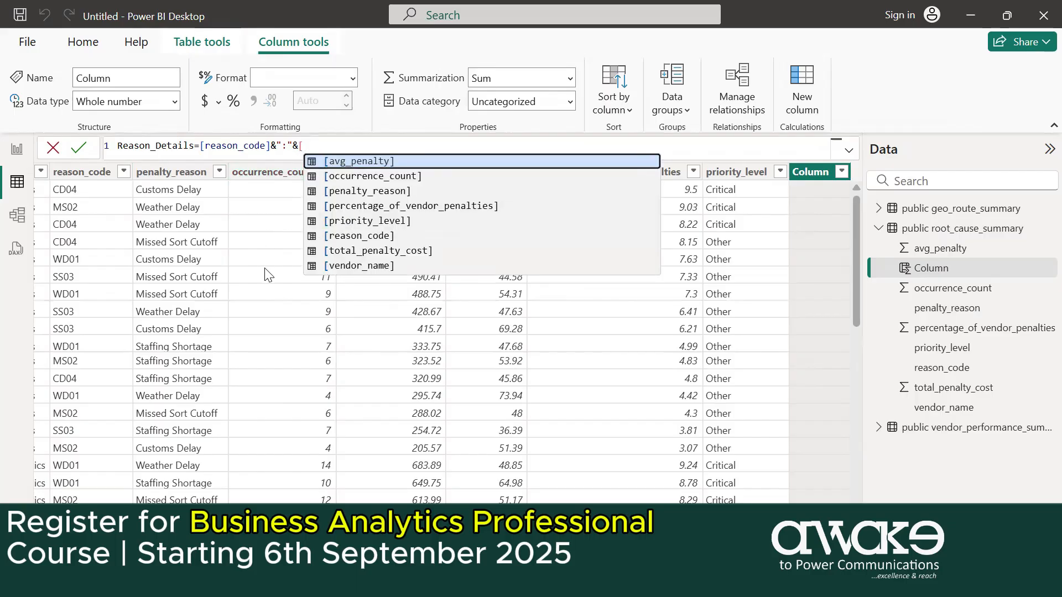
{"action": "left_click", "coordinate": [353, 192]}
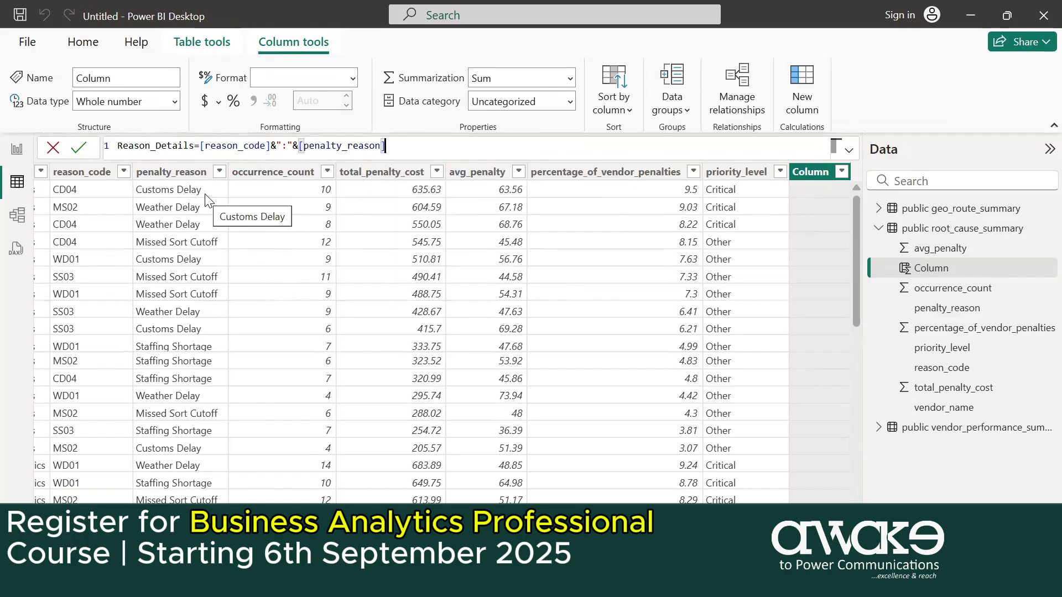
{"action": "key", "text": "Return"}
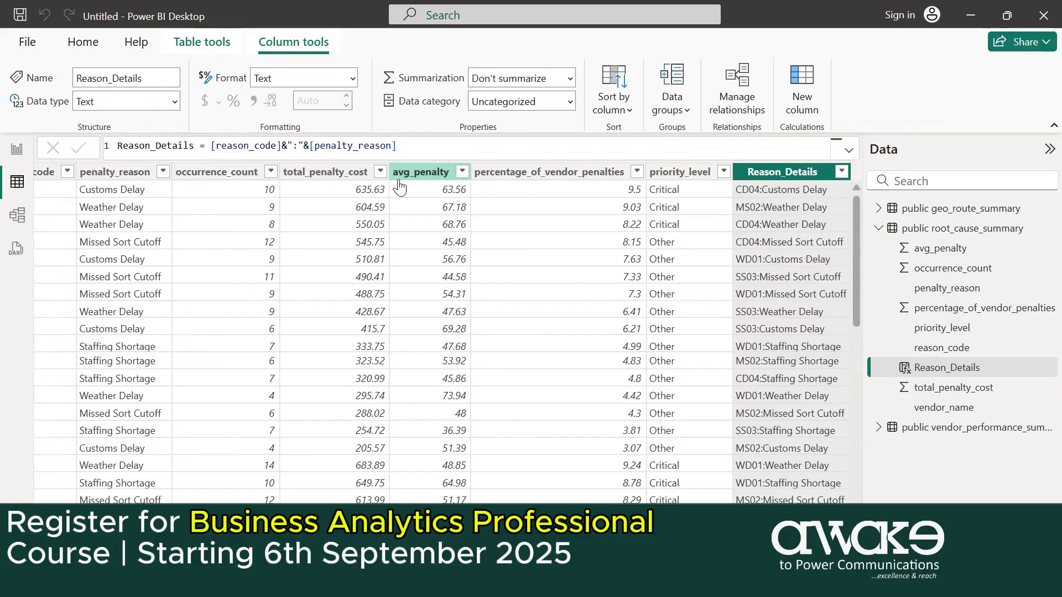
{"action": "left_click", "coordinate": [298, 145]}
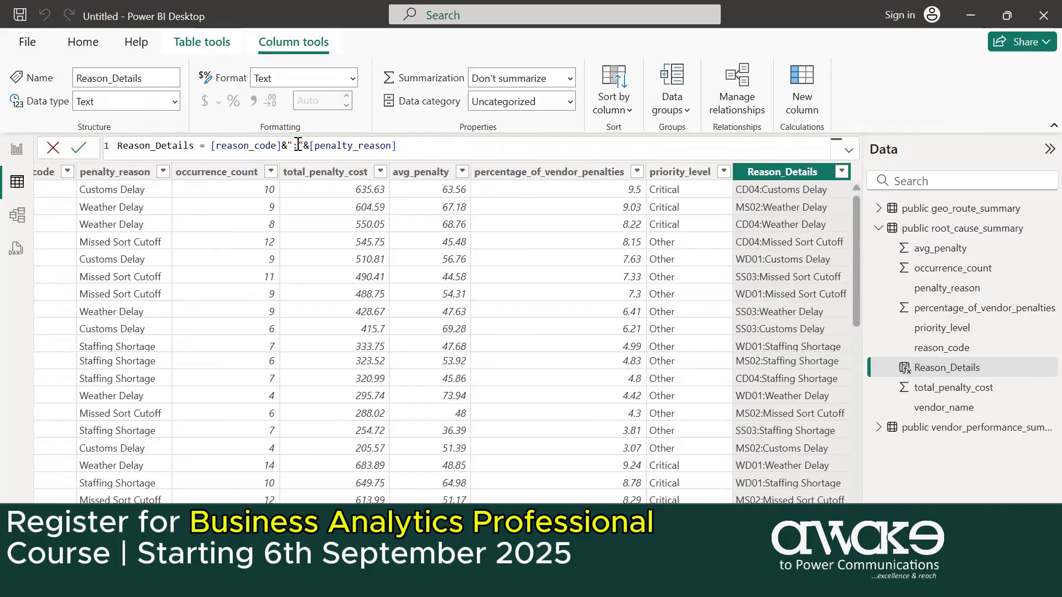
{"action": "key", "text": "Return"}
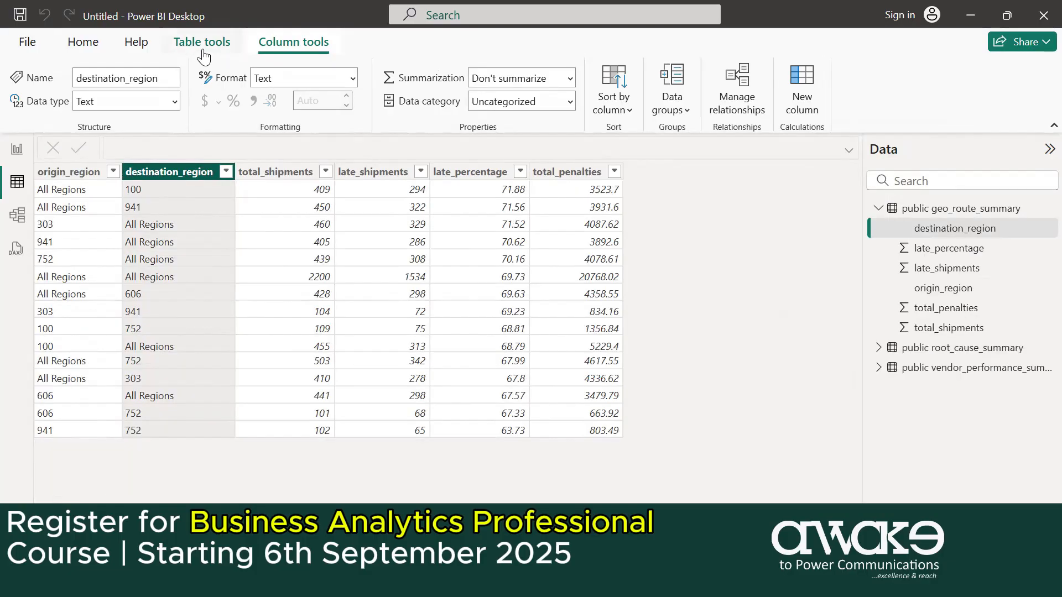
- Create a calculated table Origin_Performance filtering geo_route_summary to rows where destination_region equals "All Regions"
{"action": "left_click", "coordinate": [202, 50]}
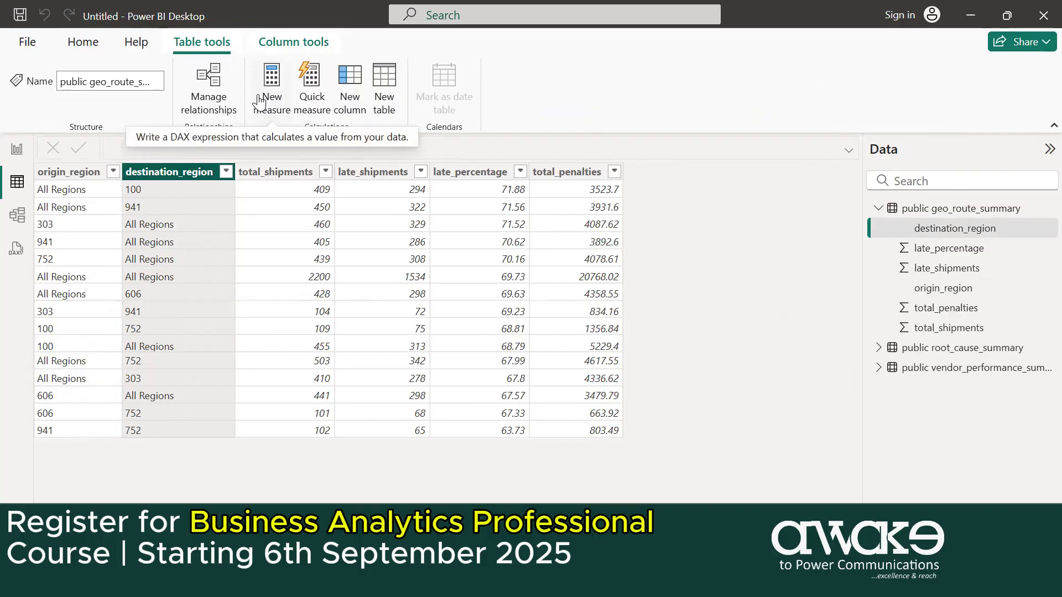
{"action": "left_click", "coordinate": [378, 93]}
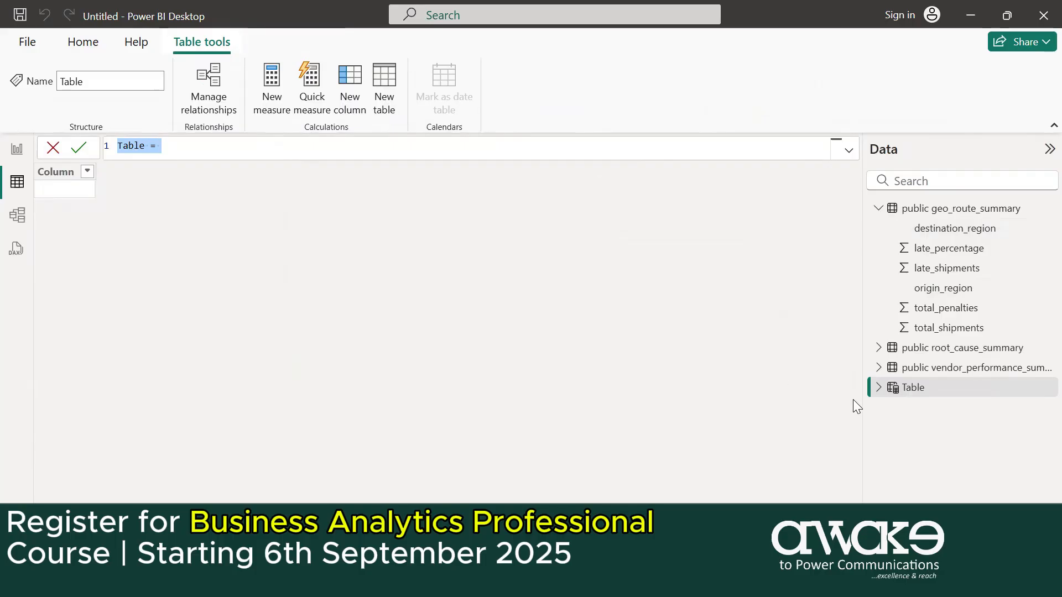
{"action": "type", "text": "O"}
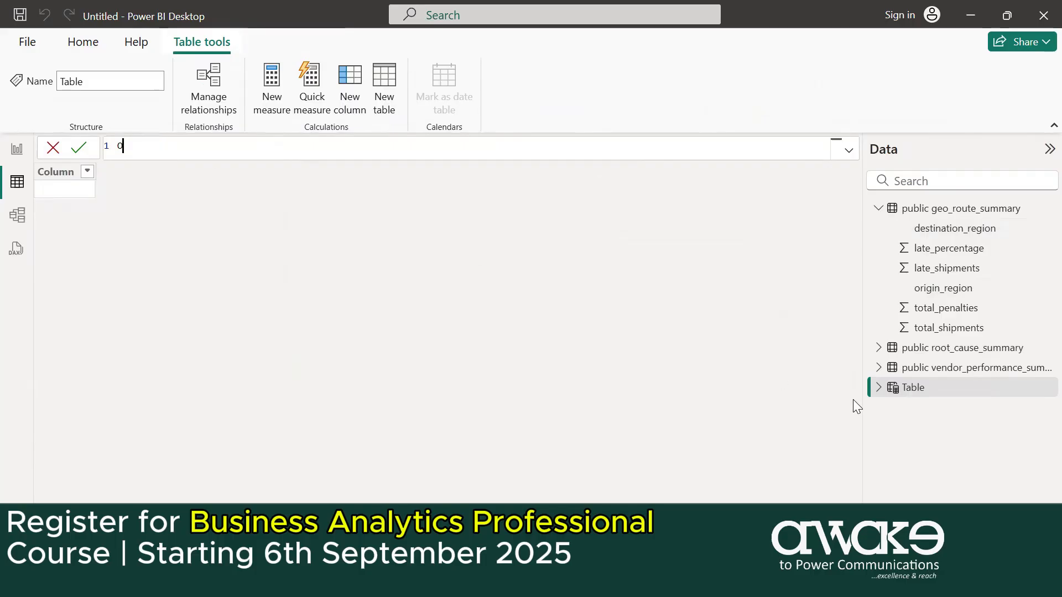
{"action": "type", "text": "rigin_Performance="}
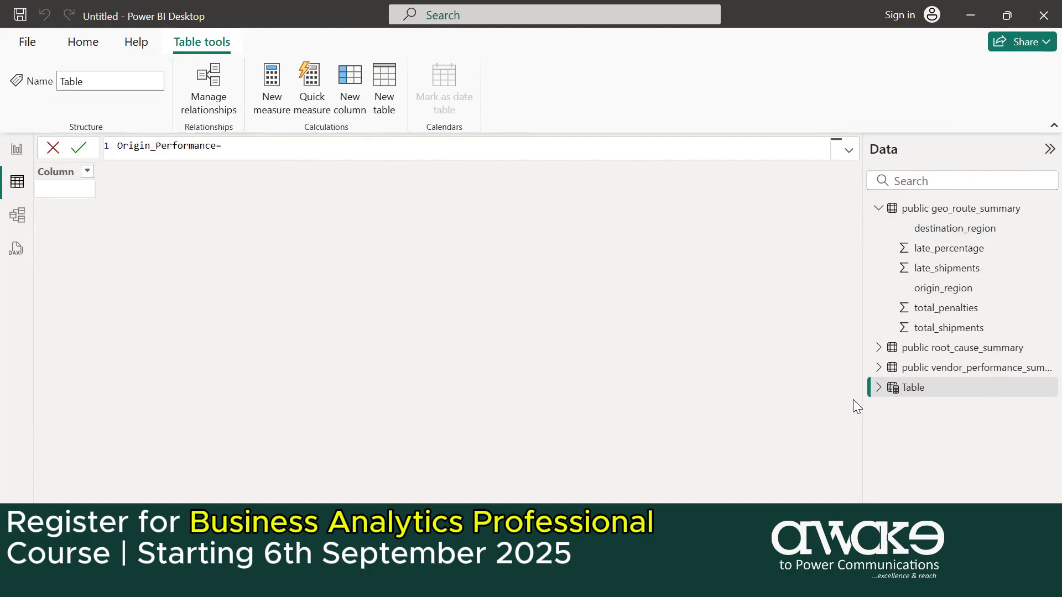
{"action": "type", "text": "FILTER("}
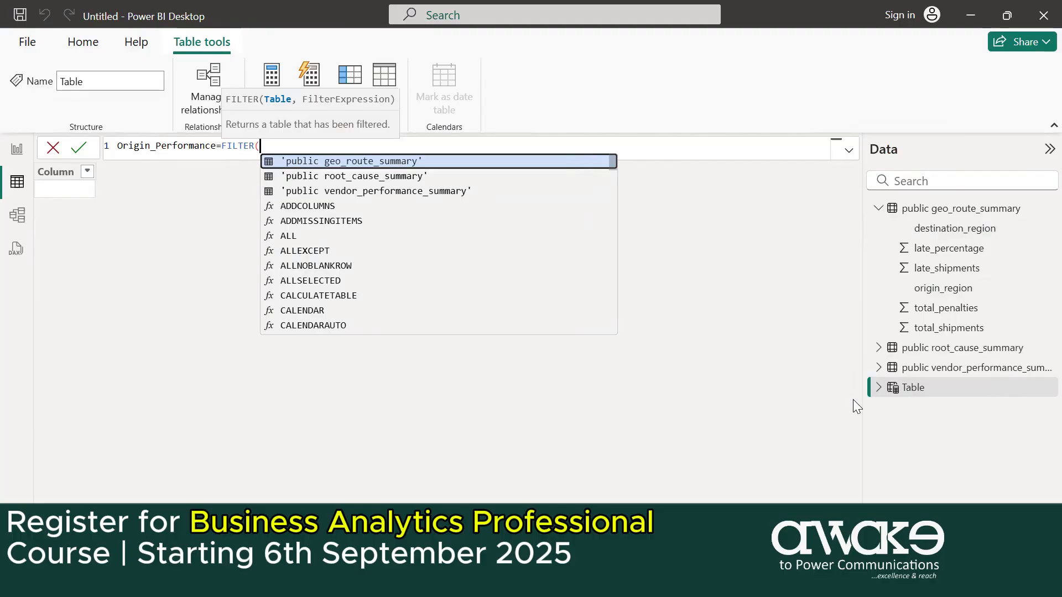
{"action": "type", "text": "geo"}
{"action": "left_click", "coordinate": [412, 162]}
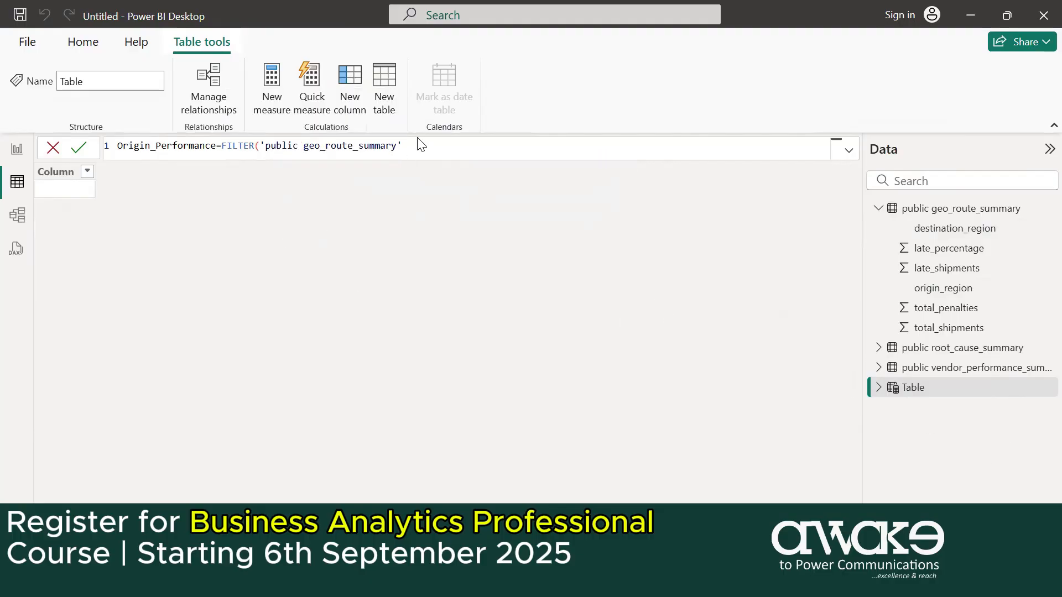
{"action": "type", "text": ","}
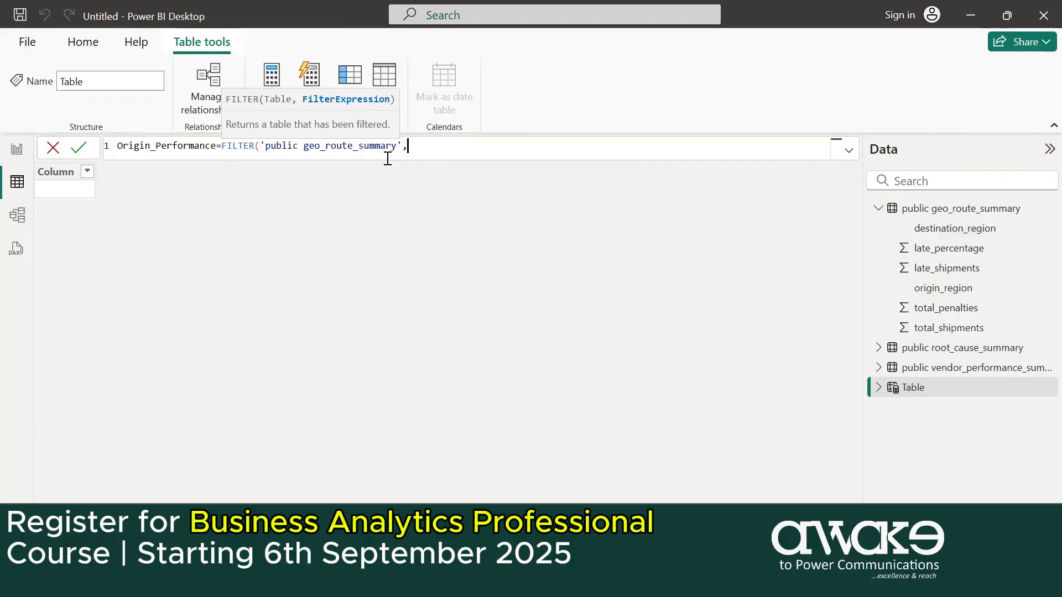
{"action": "type", "text": "ge"}
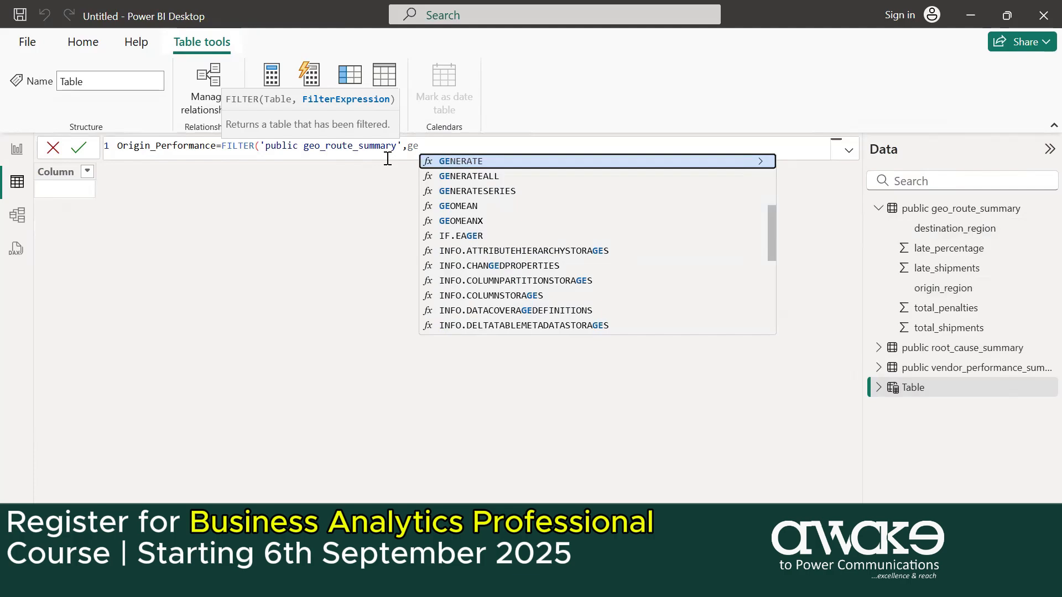
{"action": "type", "text": "o"}
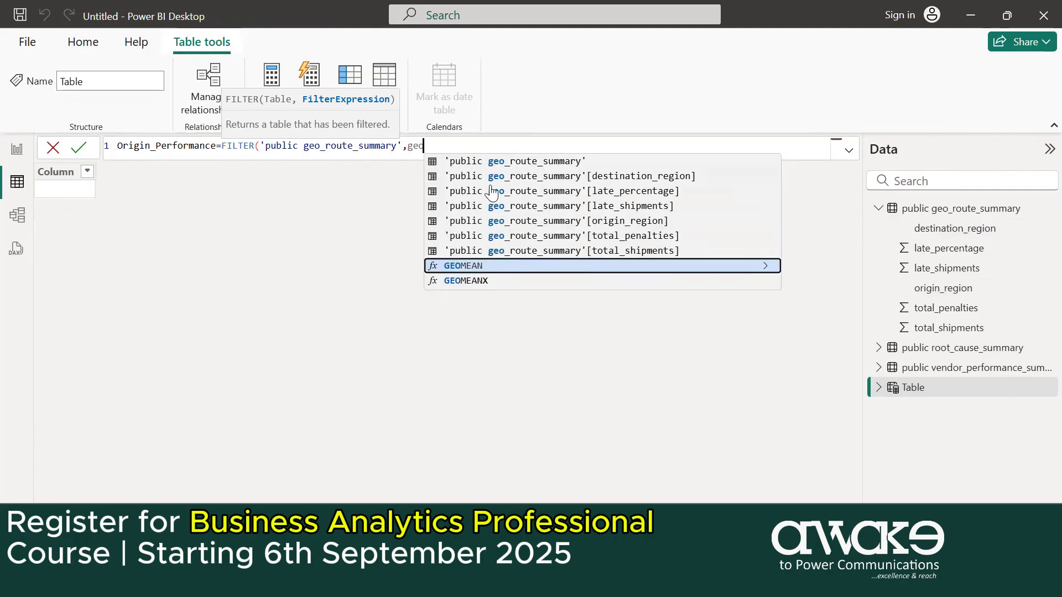
{"action": "left_click", "coordinate": [616, 176]}
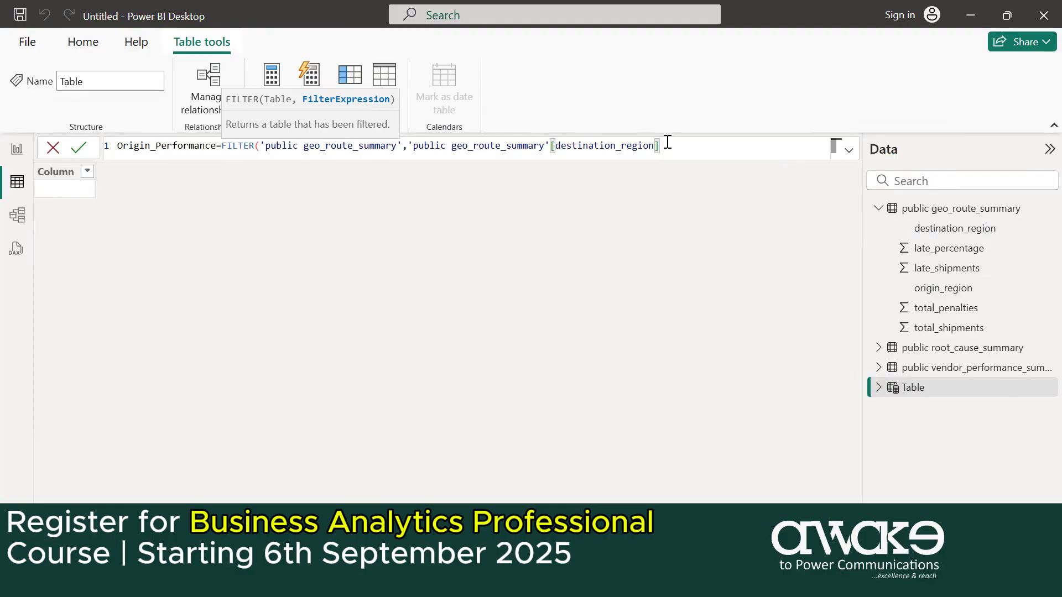
{"action": "type", "text": "=All Regions')"}
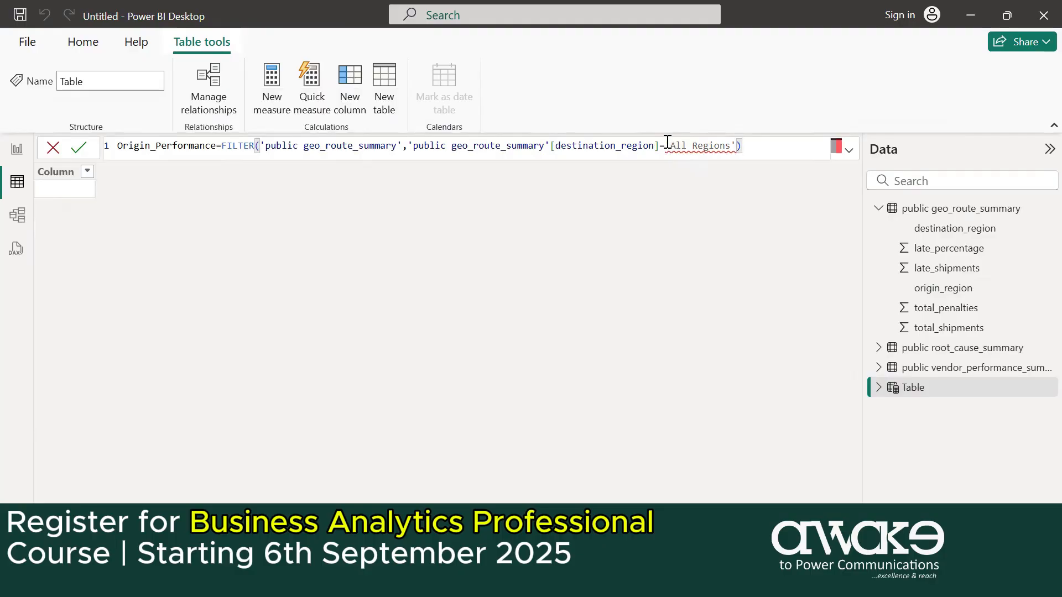
{"action": "key", "text": "Left"}
{"action": "key", "text": "Left"}
{"action": "key", "text": "Left"}
{"action": "key", "text": "Left"}
{"action": "key", "text": "Left"}
{"action": "key", "text": "Left"}
{"action": "key", "text": "Left"}
{"action": "key", "text": "Left"}
{"action": "key", "text": "Left"}
{"action": "key", "text": "Left"}
{"action": "key", "text": "Left"}
{"action": "key", "text": "Left"}
{"action": "key", "text": "Left"}
{"action": "key", "text": "End"}
{"action": "key", "text": "Left"}
{"action": "key", "text": "BackSpace"}
{"action": "type", "text": "\""}
{"action": "key", "text": "Return"}
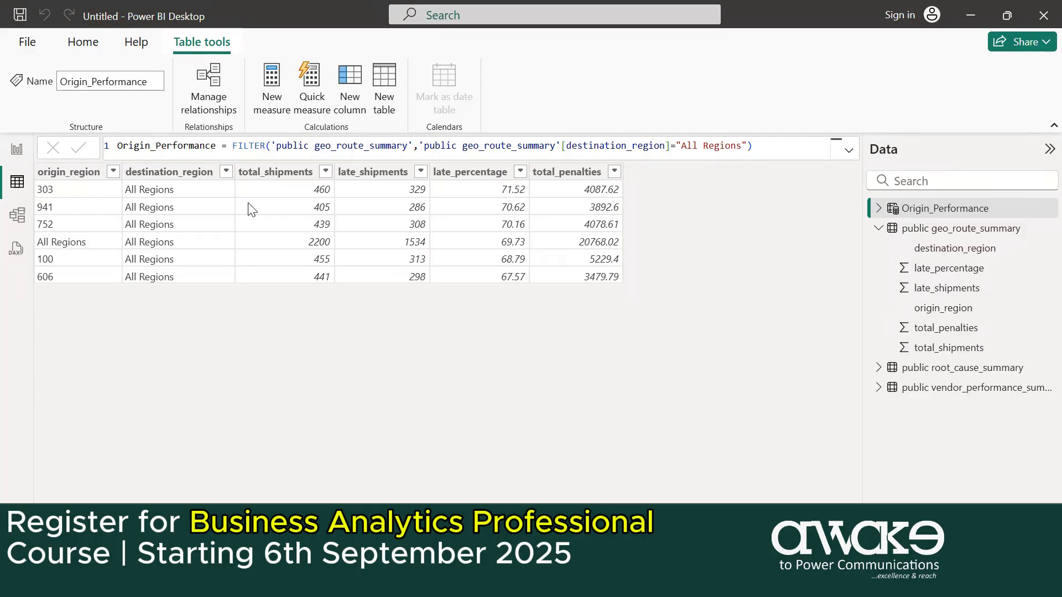
- Create a calculated table Destination_Performance filtering geo_route_summary to rows where origin_region equals "All Regions", then reopen Origin_Performance
{"action": "left_click", "coordinate": [389, 101]}
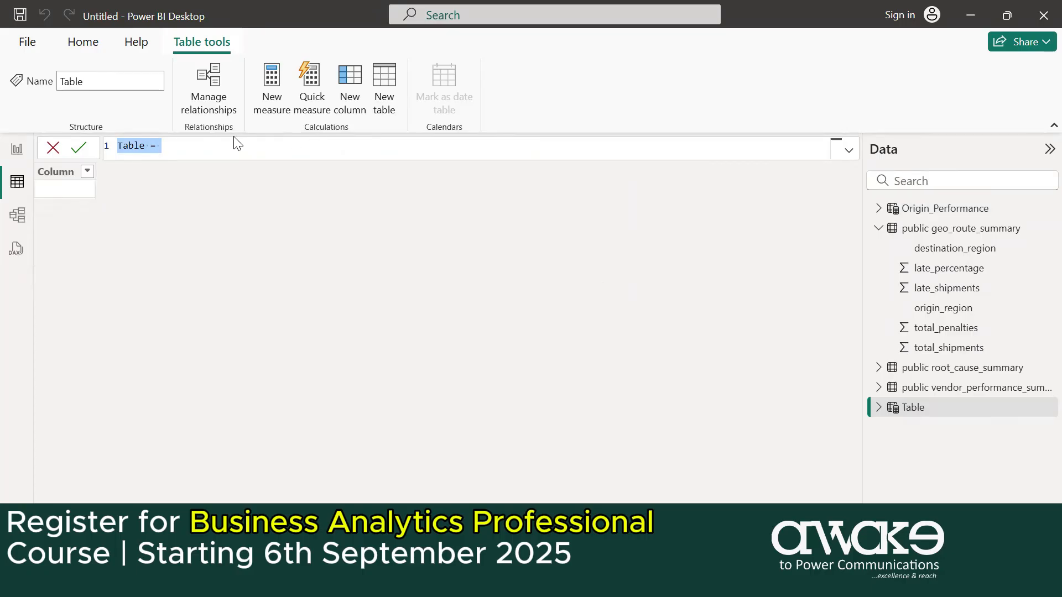
{"action": "key", "text": "BackSpace"}
{"action": "type", "text": "Destination_Performance="}
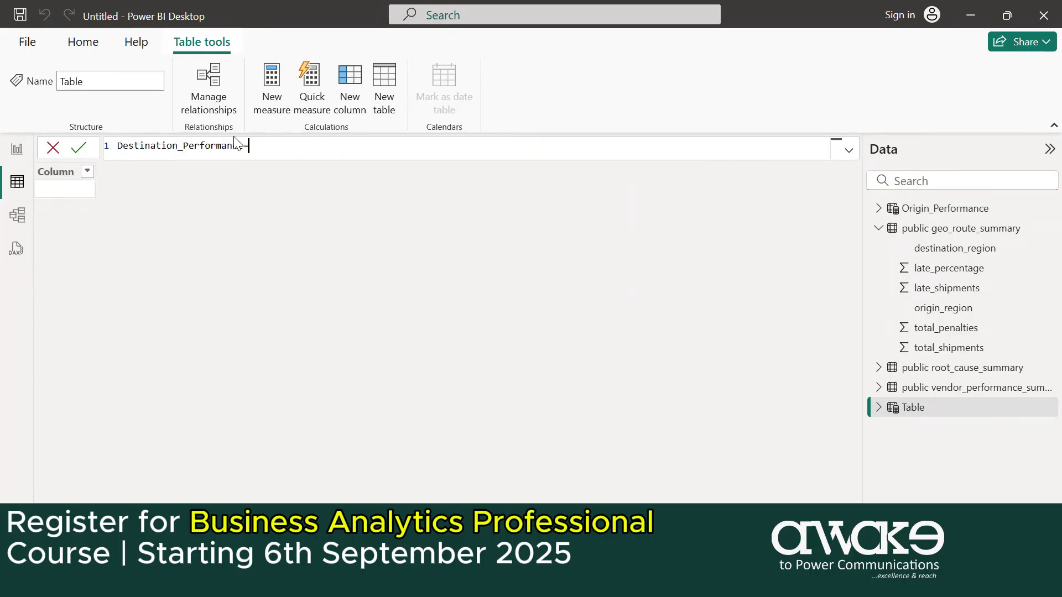
{"action": "type", "text": "FILTER"}
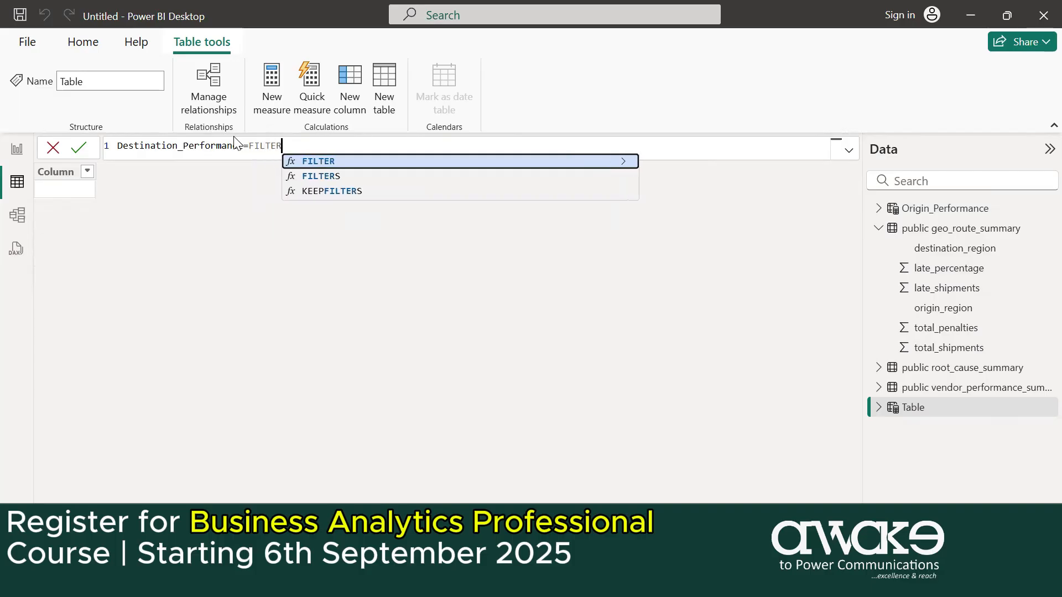
{"action": "type", "text": "("}
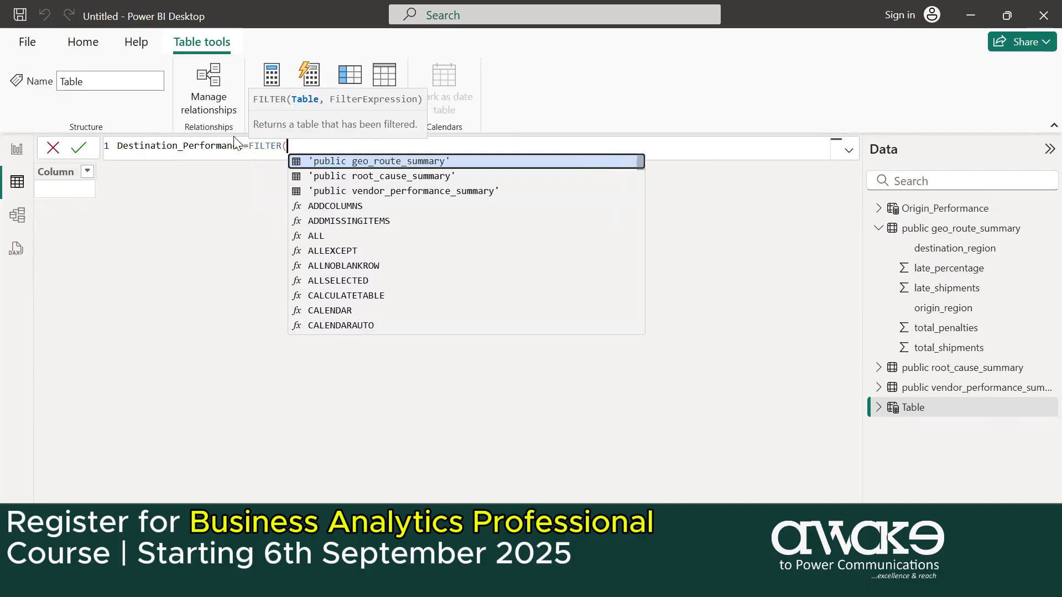
{"action": "type", "text": "geo"}
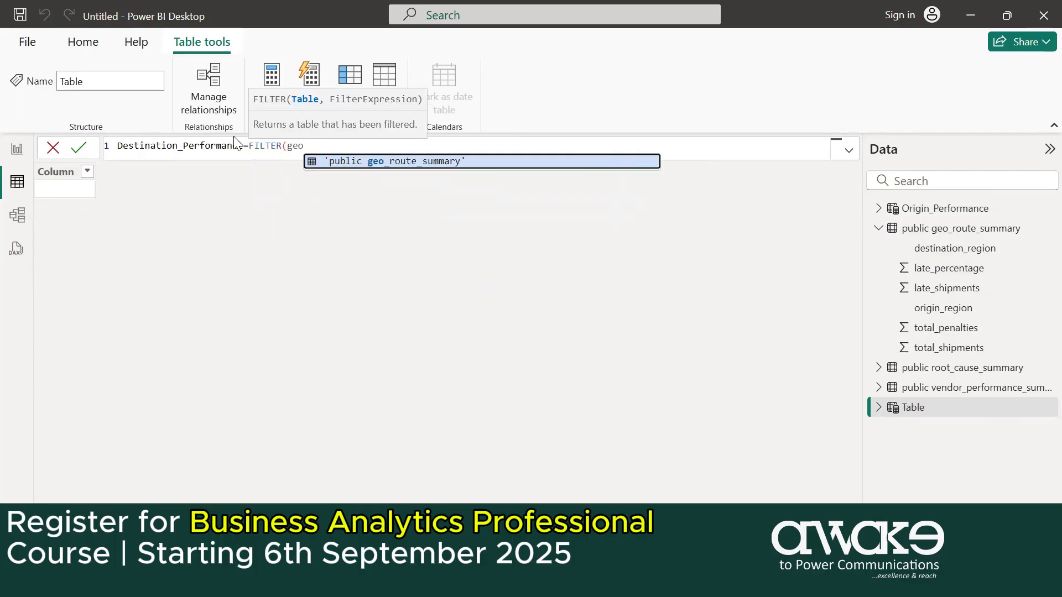
{"action": "left_click", "coordinate": [413, 162]}
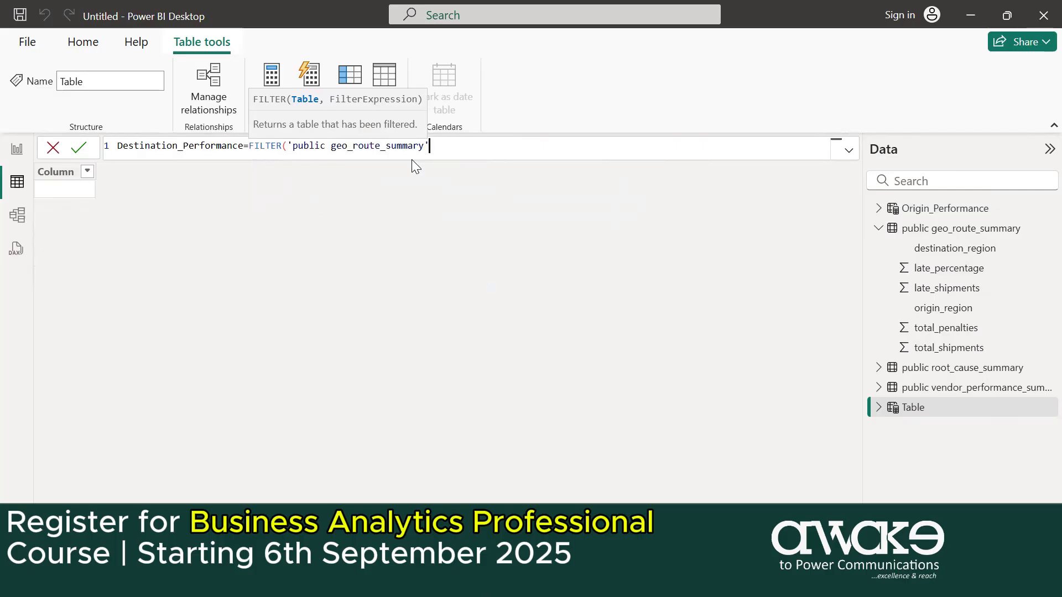
{"action": "type", "text": ","}
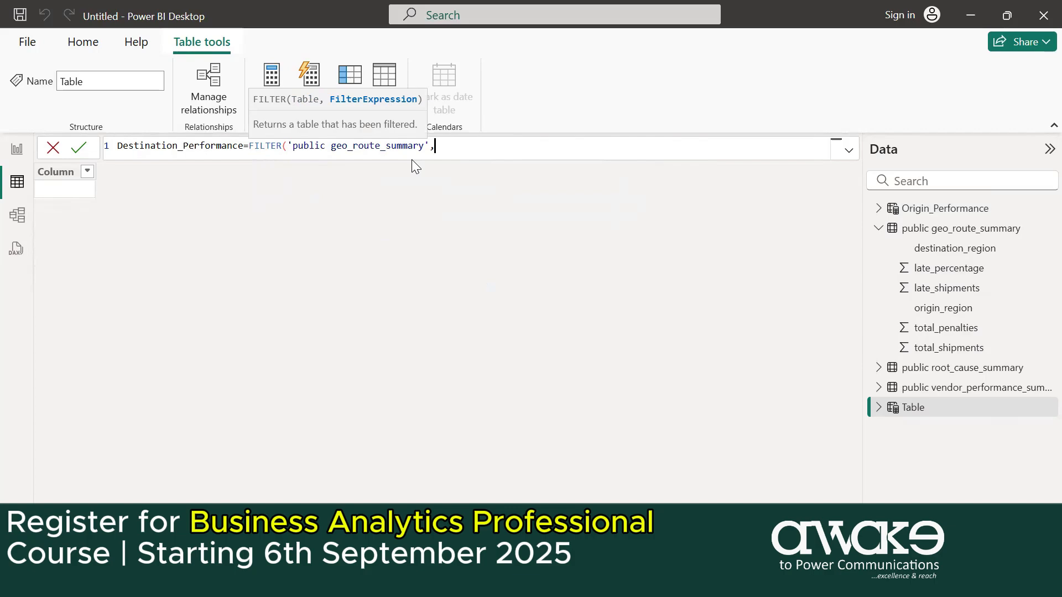
{"action": "type", "text": "geo"}
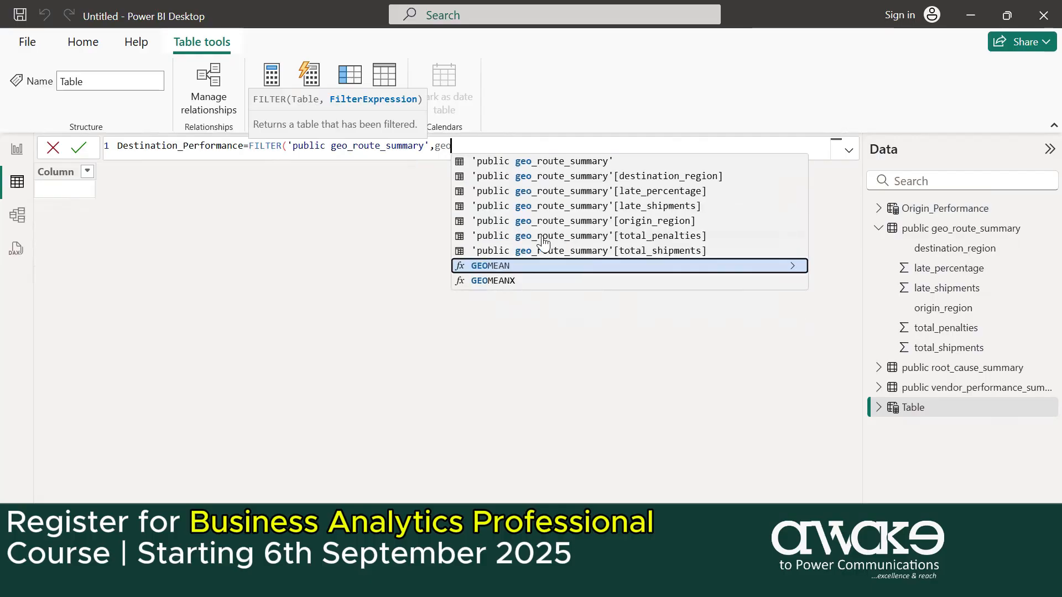
{"action": "left_click", "coordinate": [619, 221]}
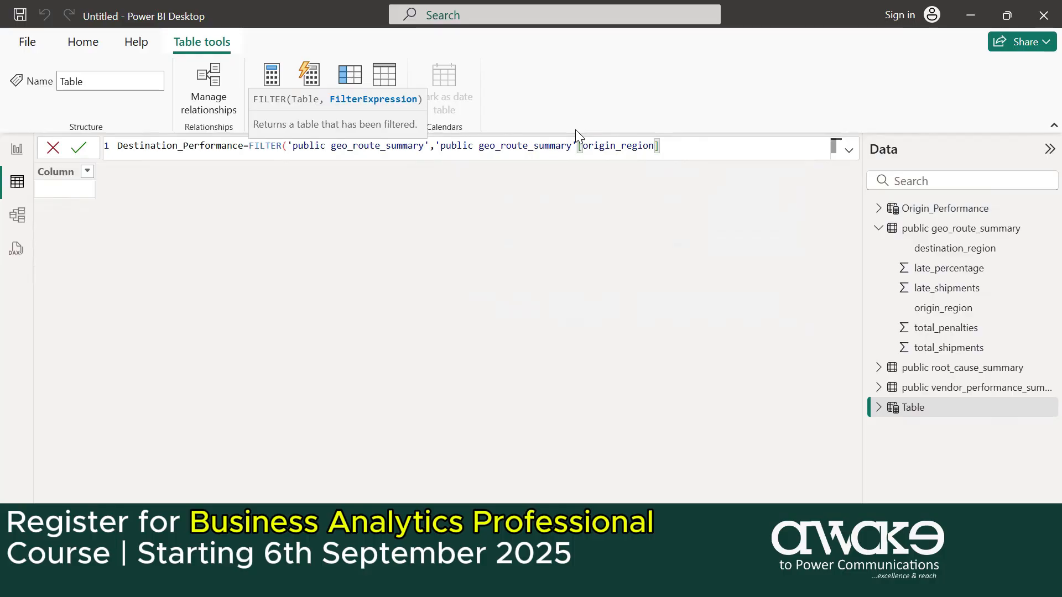
{"action": "type", "text": "=\"All Regions\""}
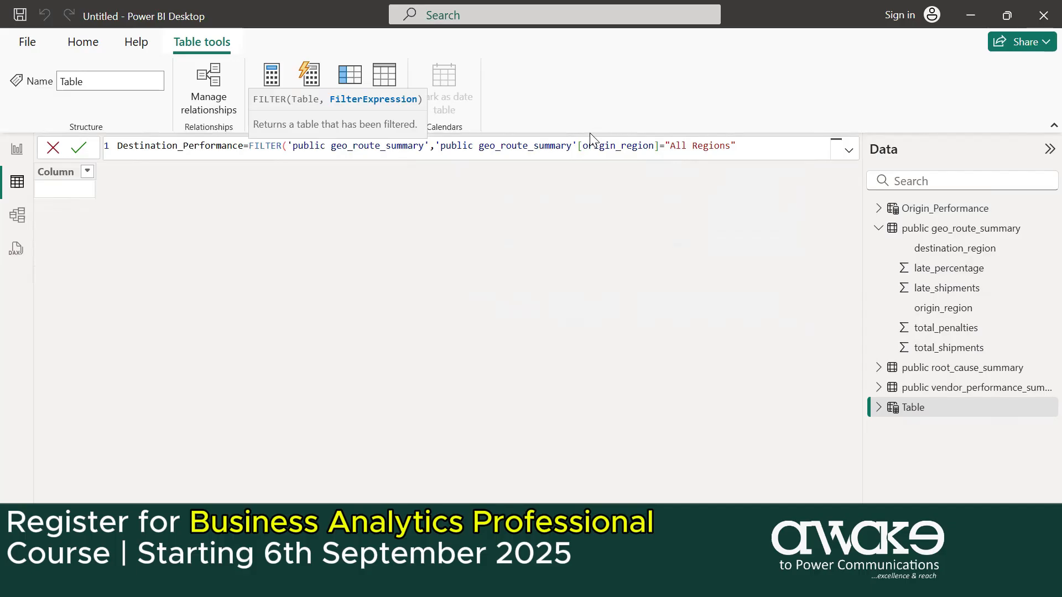
{"action": "type", "text": ")"}
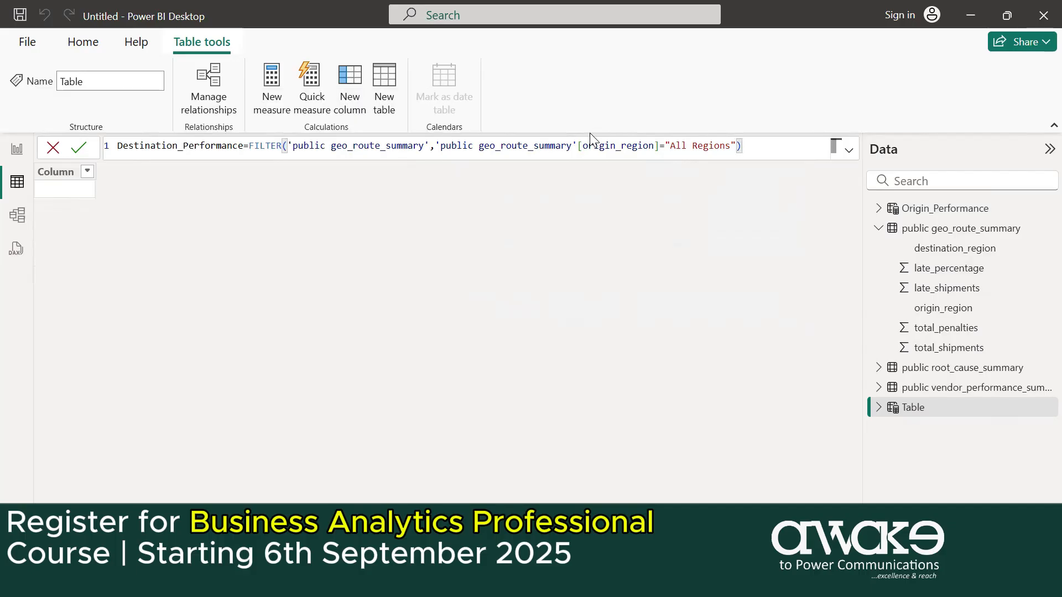
{"action": "key", "text": "Return"}
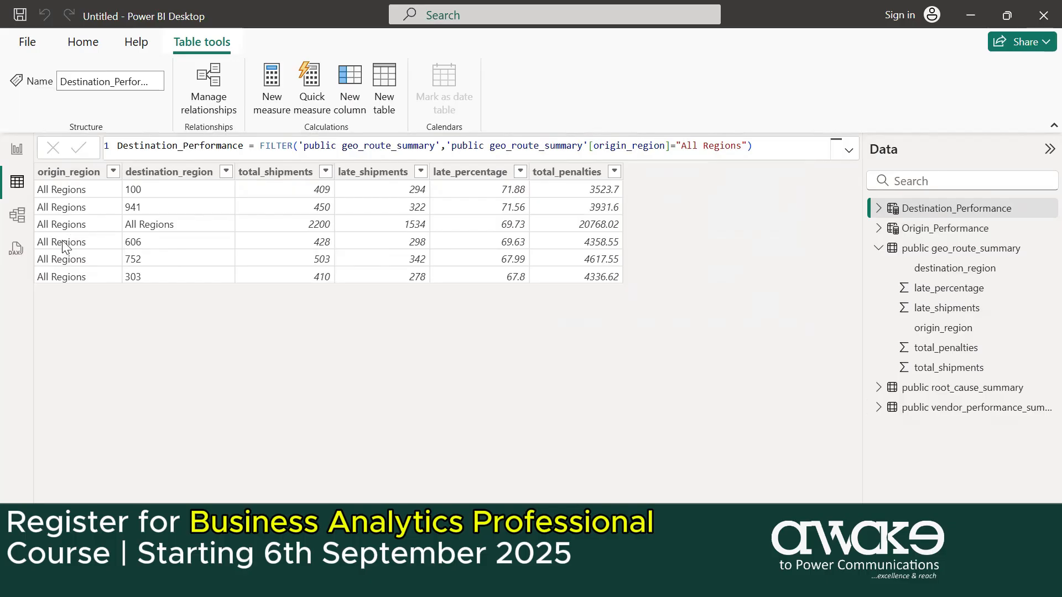
{"action": "left_click", "coordinate": [943, 228]}
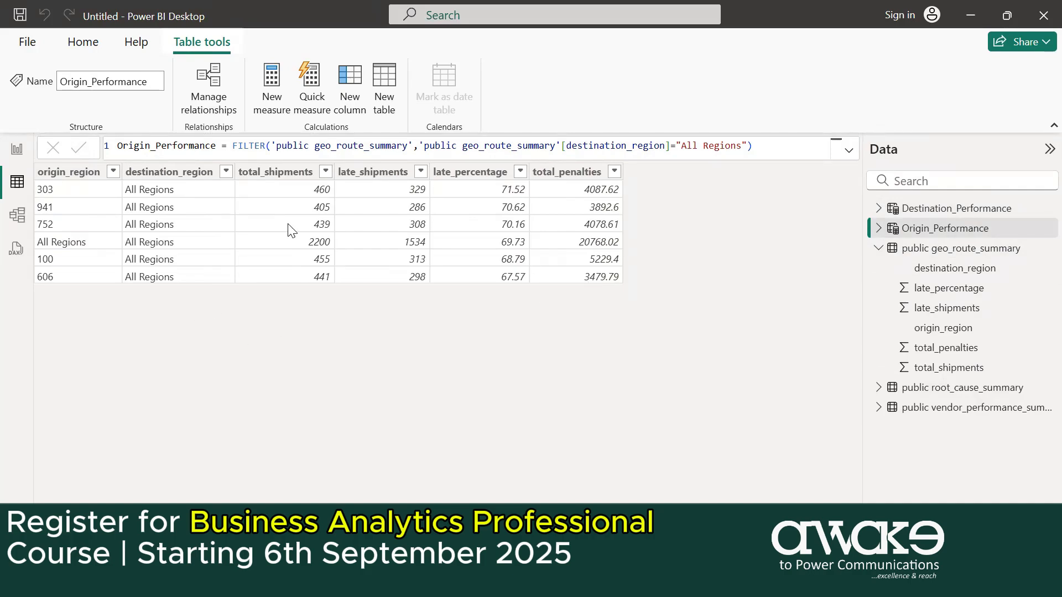
- Review the tables and their relationship in the model view, then return to the table view
{"action": "left_click", "coordinate": [22, 210]}
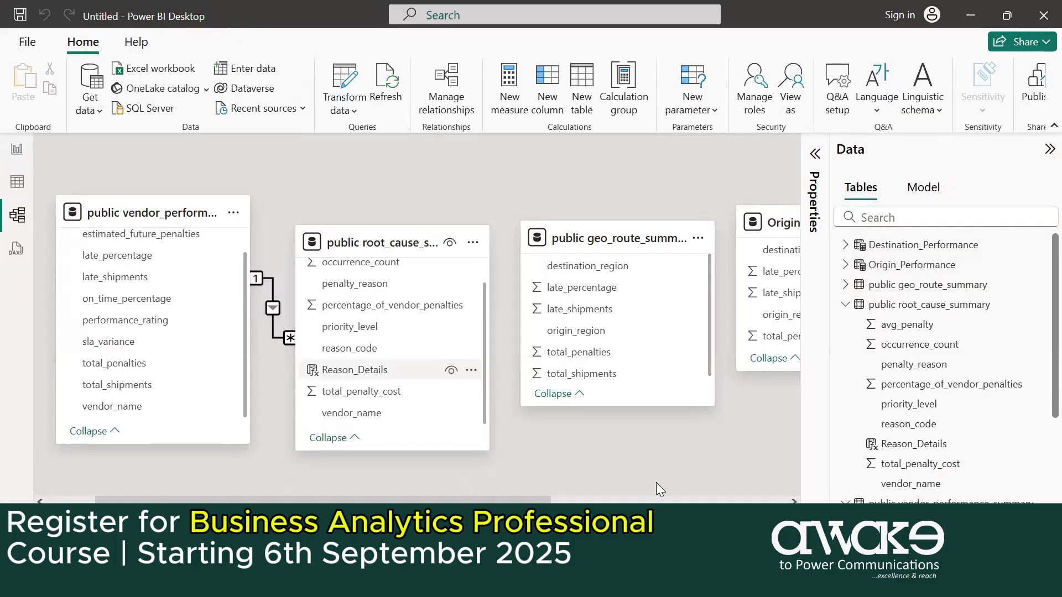
{"action": "scroll", "coordinate": [461, 330], "scroll_direction": "right", "scroll_amount": 5}
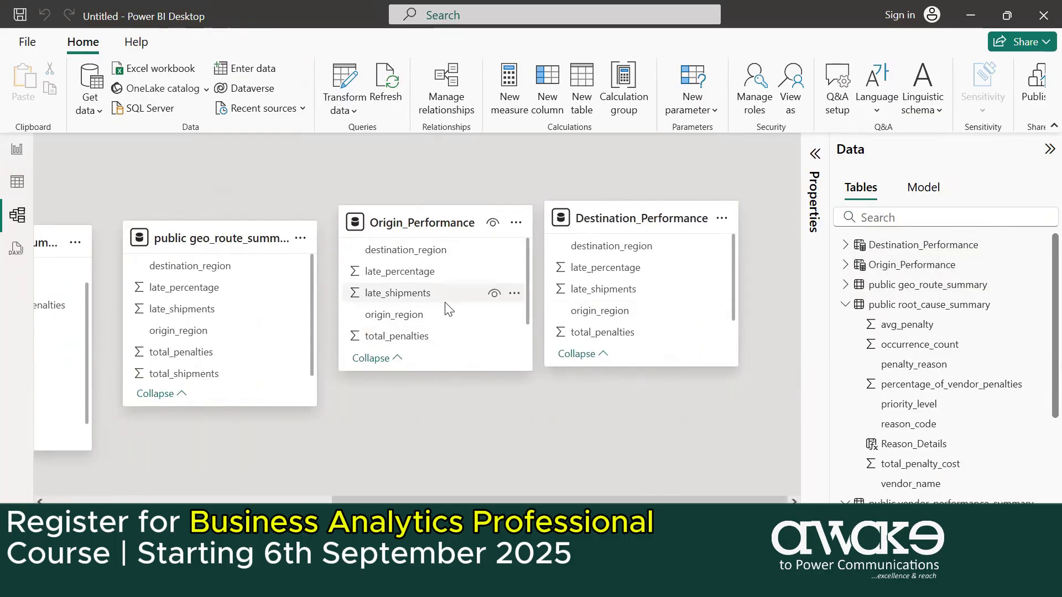
{"action": "scroll", "coordinate": [322, 345], "scroll_direction": "left", "scroll_amount": 6}
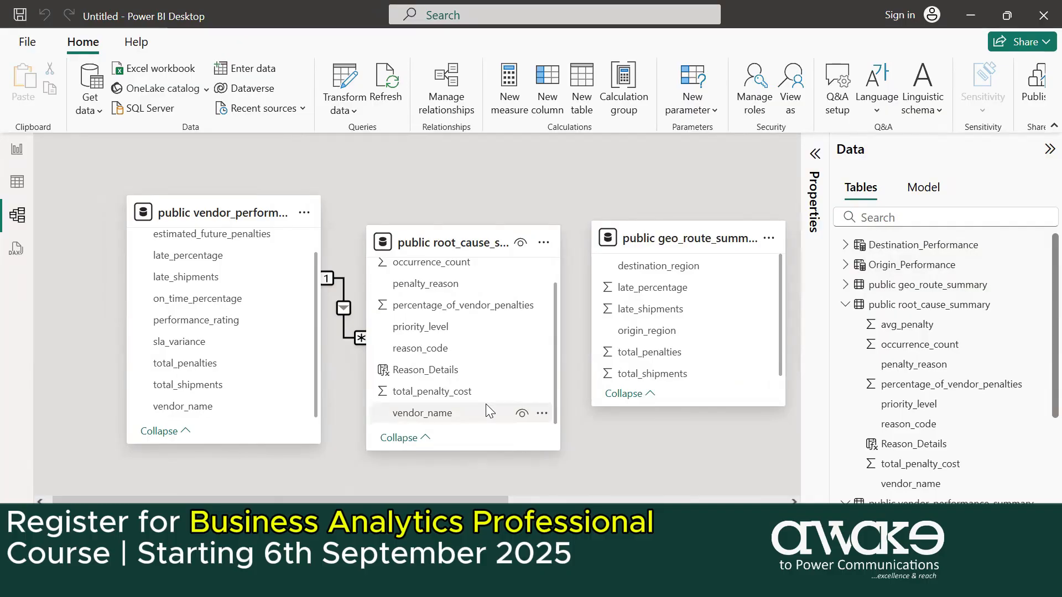
{"action": "left_click", "coordinate": [359, 336]}
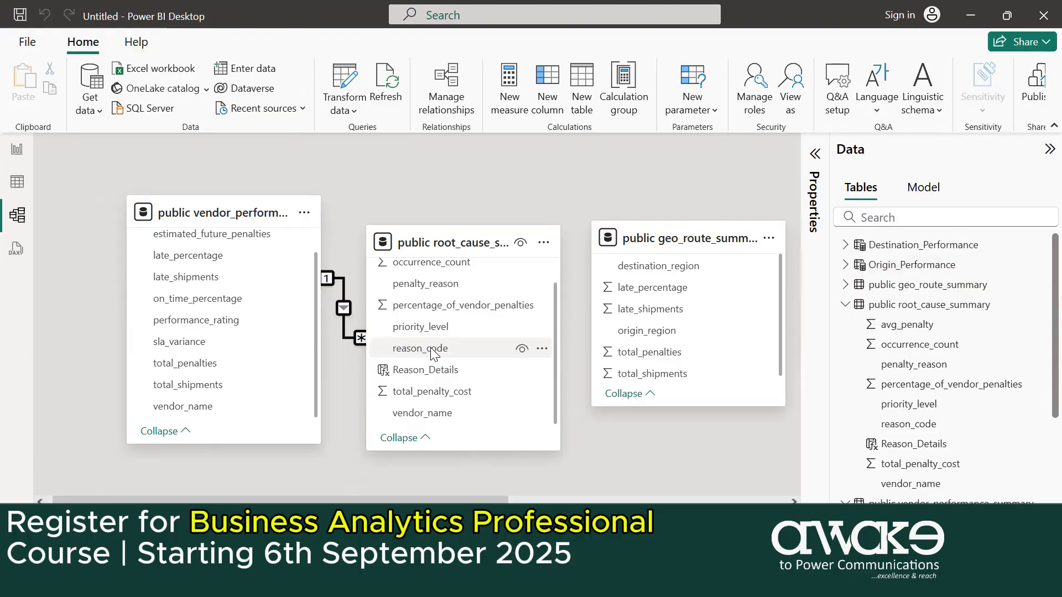
{"action": "left_click", "coordinate": [18, 184]}
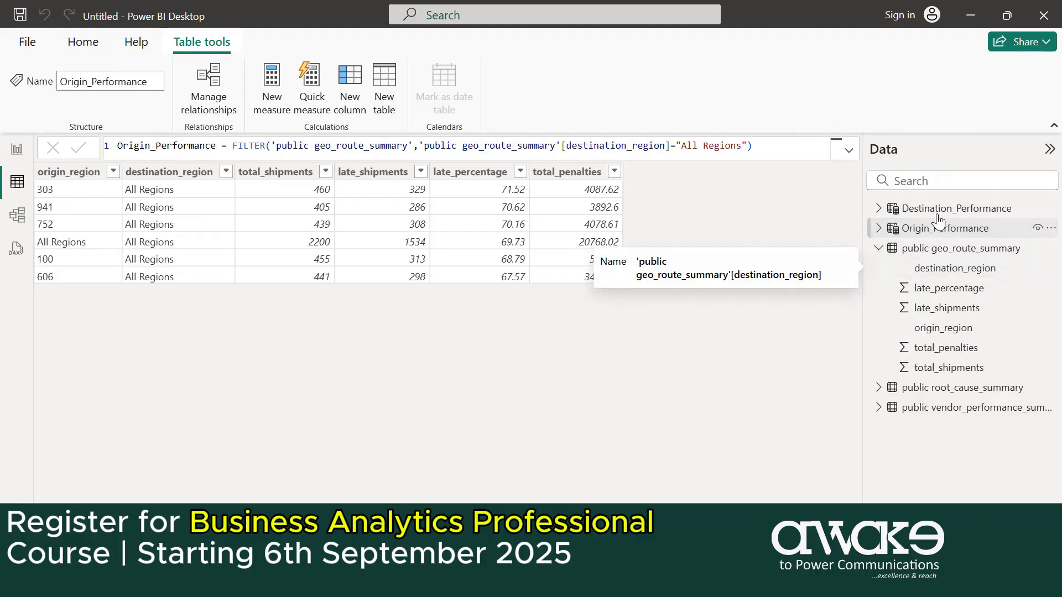
- Create a measure Total Performance in public vendor_performance_summary that sums its total_penalties column
{"action": "left_click", "coordinate": [878, 248]}
{"action": "left_click", "coordinate": [945, 287]}
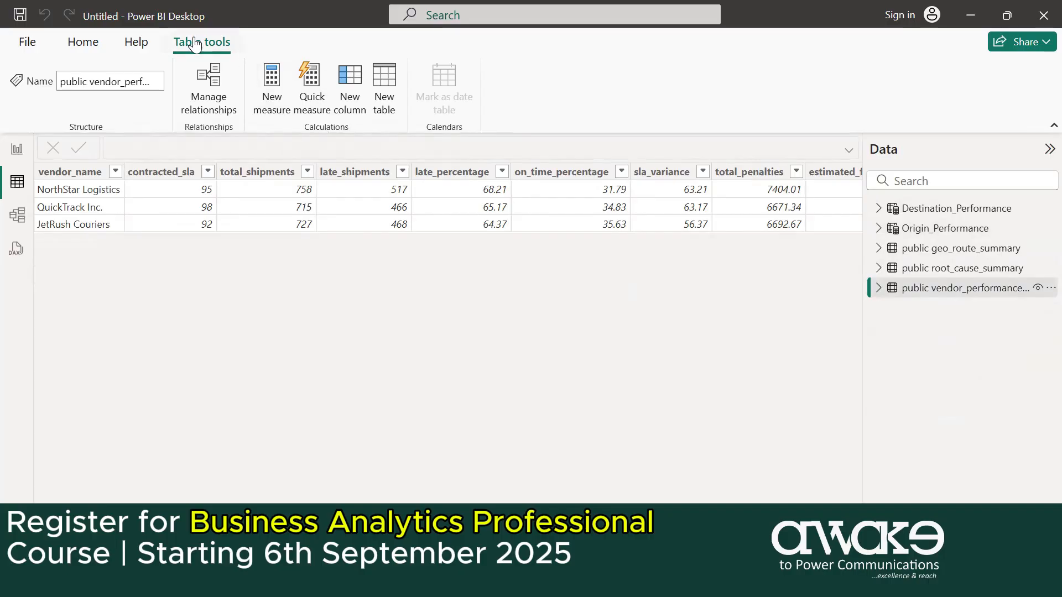
{"action": "left_click", "coordinate": [279, 107]}
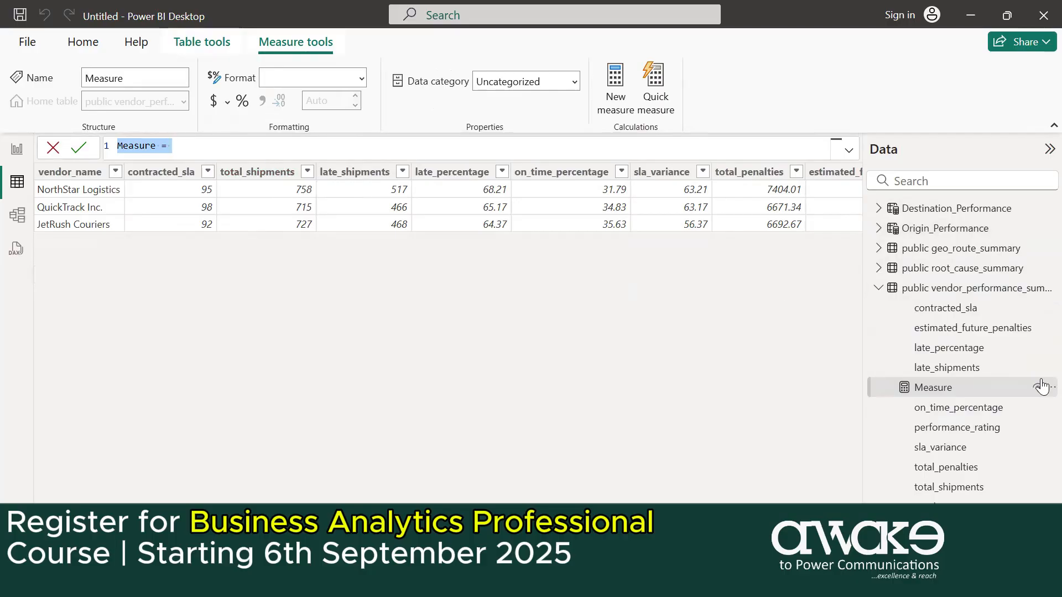
{"action": "type", "text": "Tot"}
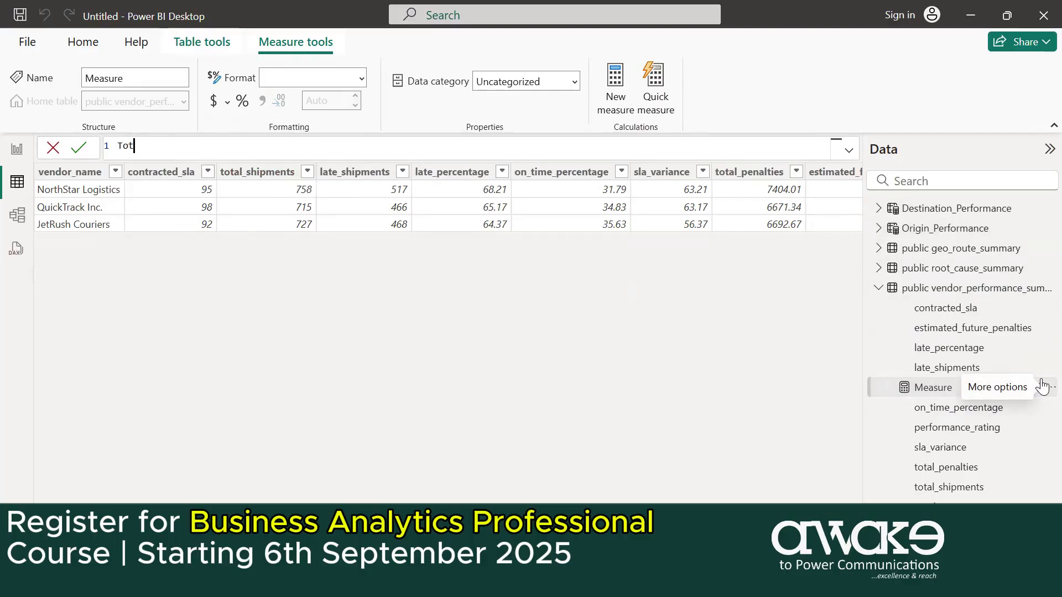
{"action": "type", "text": "al Performance = SUM("}
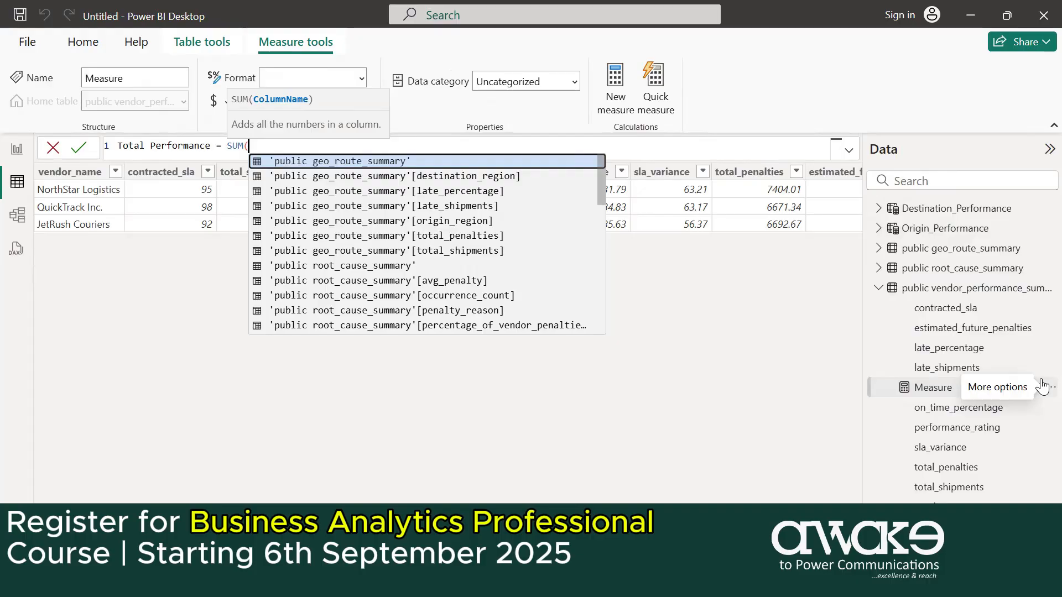
{"action": "key", "text": "BackSpace"}
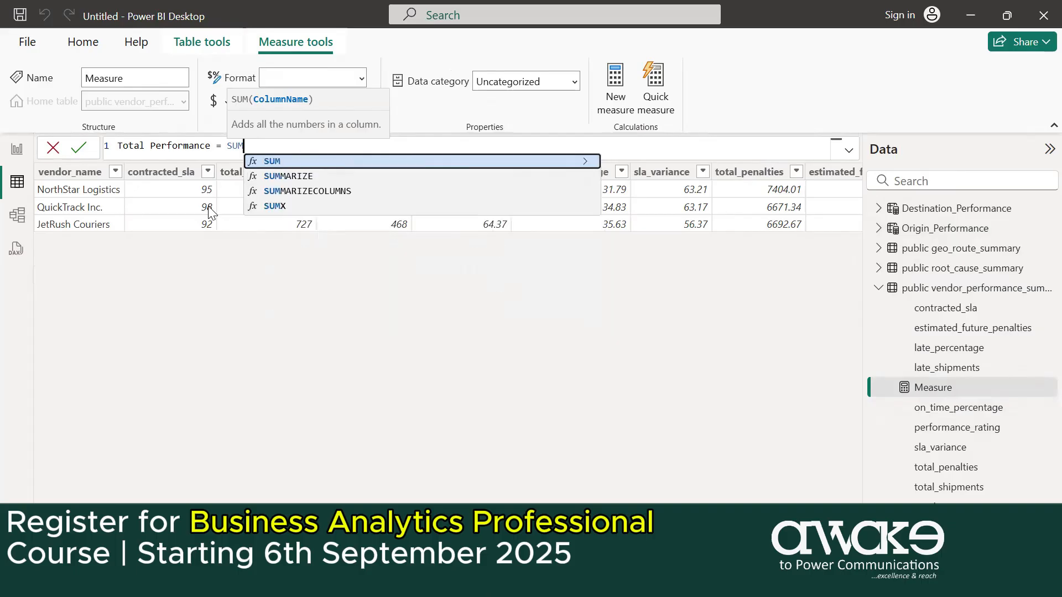
{"action": "key", "text": "BackSpace"}
{"action": "key", "text": "BackSpace"}
{"action": "key", "text": "BackSpace"}
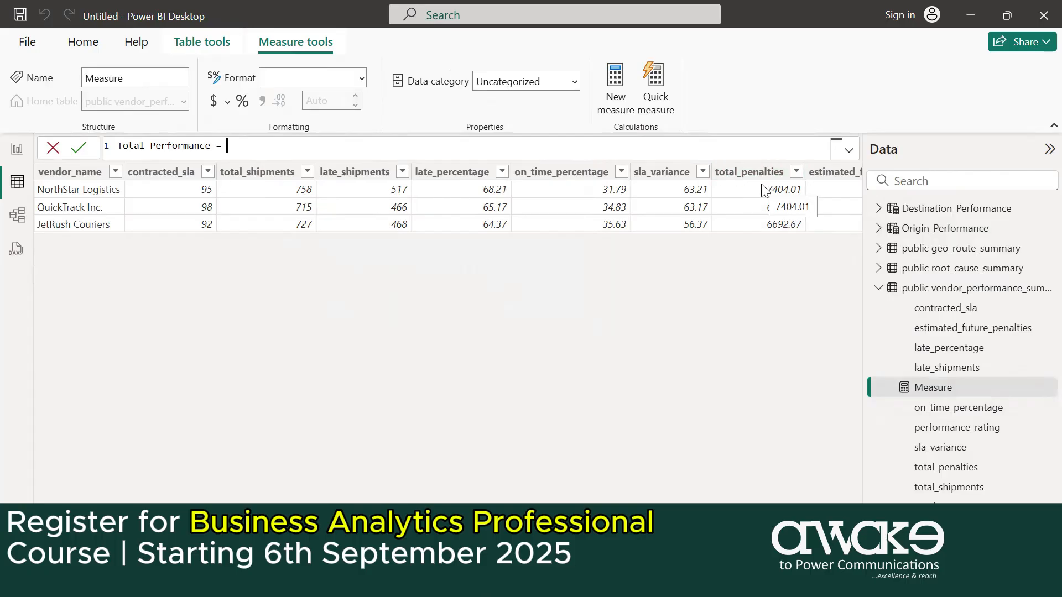
{"action": "type", "text": "sum"}
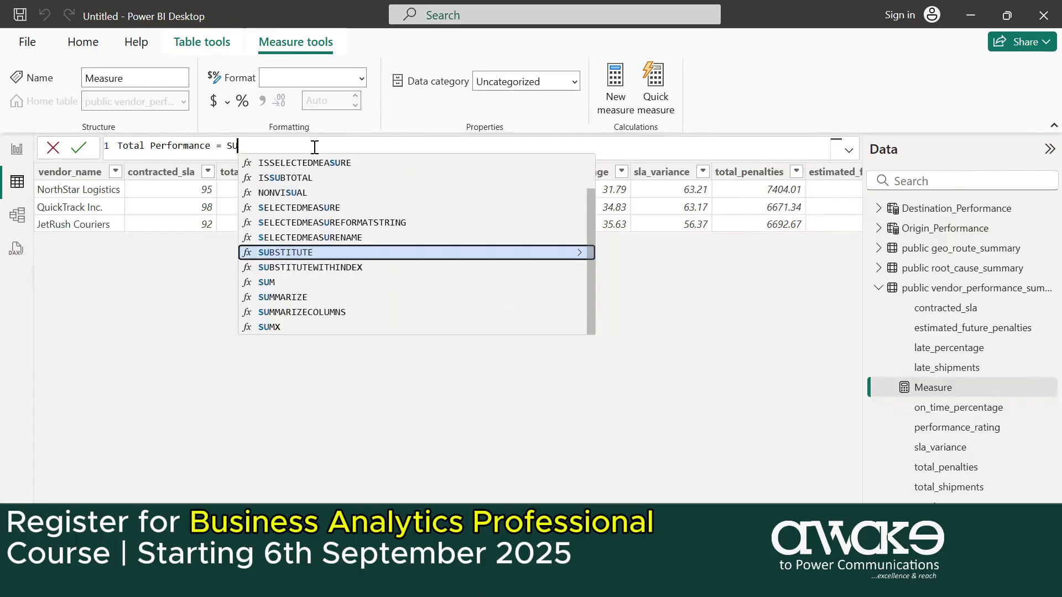
{"action": "key", "text": "Tab"}
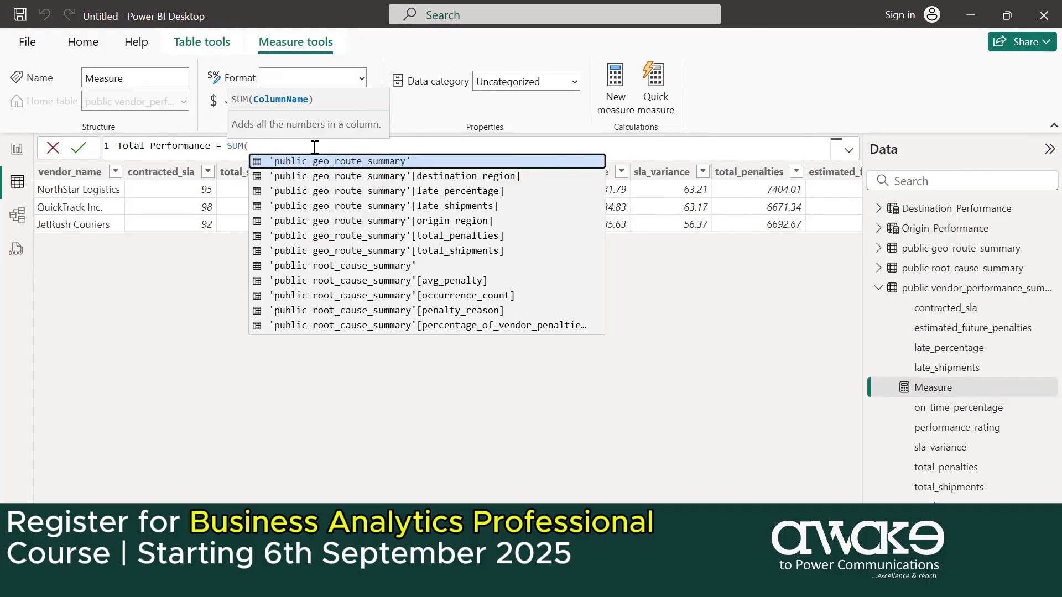
{"action": "type", "text": "vend"}
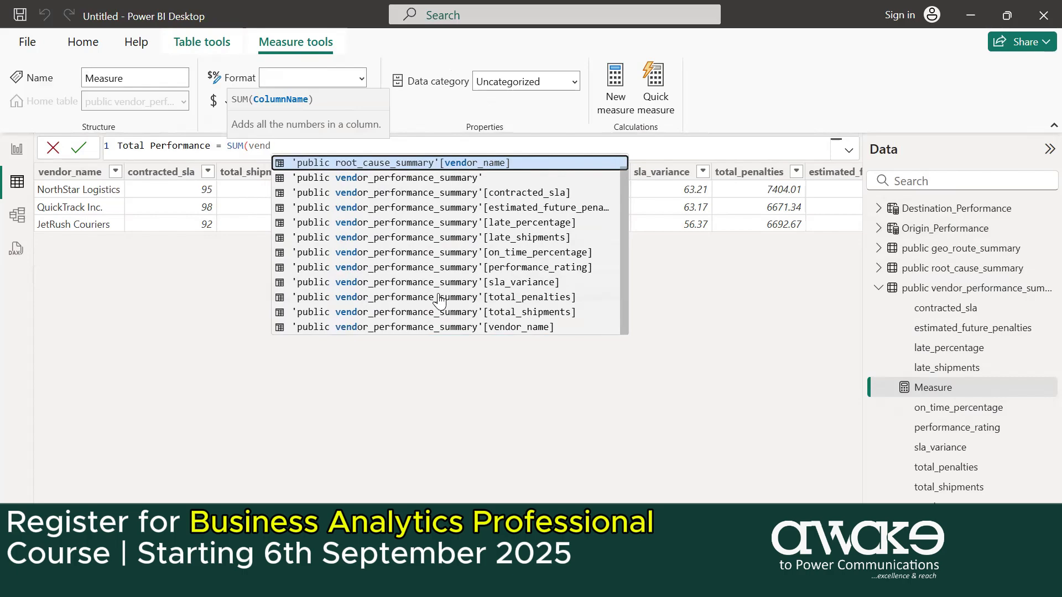
{"action": "left_click", "coordinate": [502, 297]}
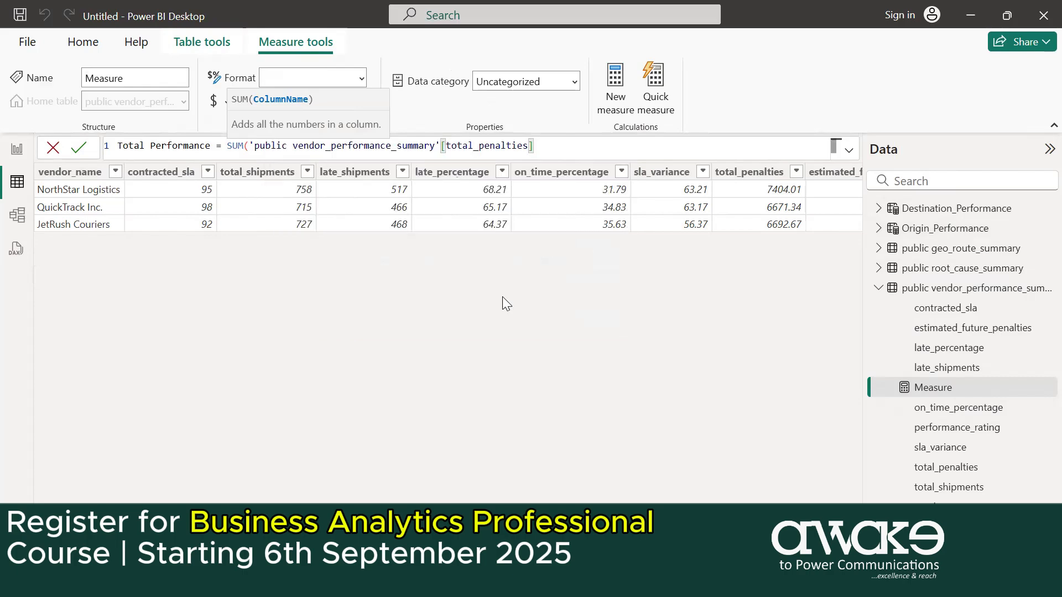
{"action": "type", "text": ")"}
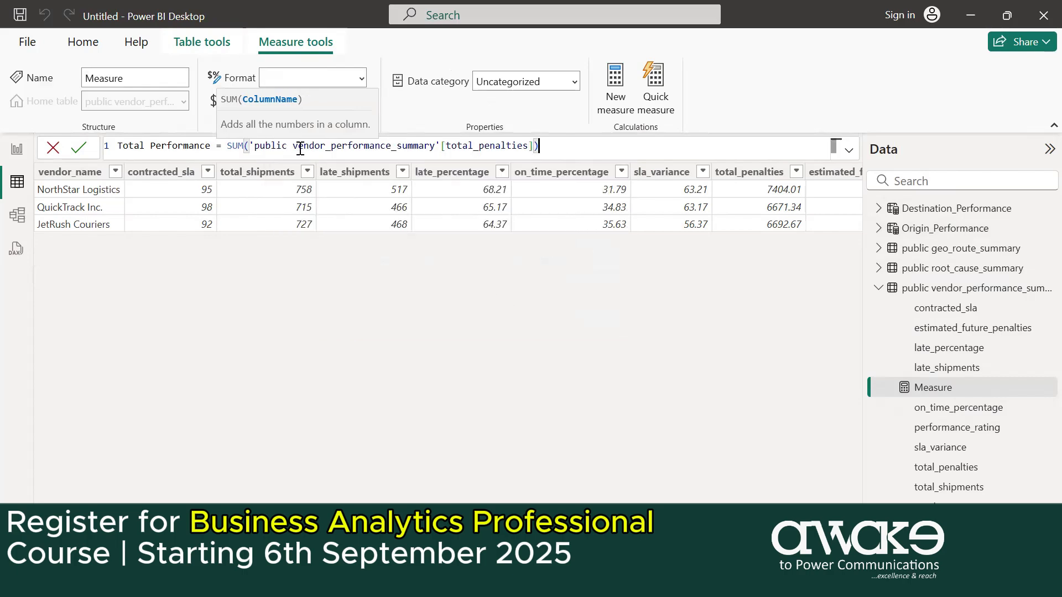
{"action": "key", "text": "Return"}
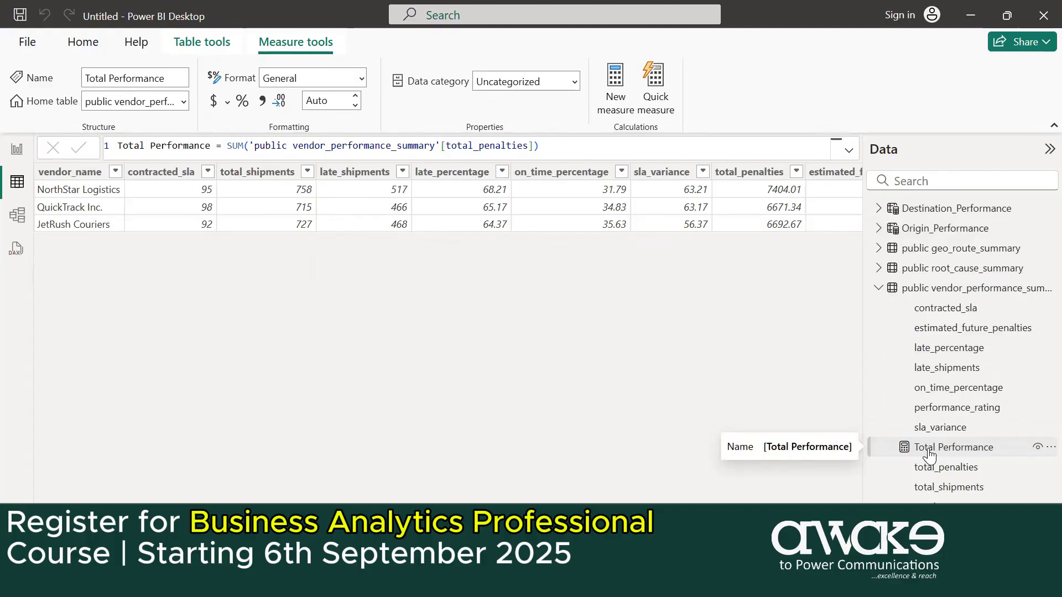
- Rename the measure to Total Penalties
{"action": "double_click", "coordinate": [208, 147]}
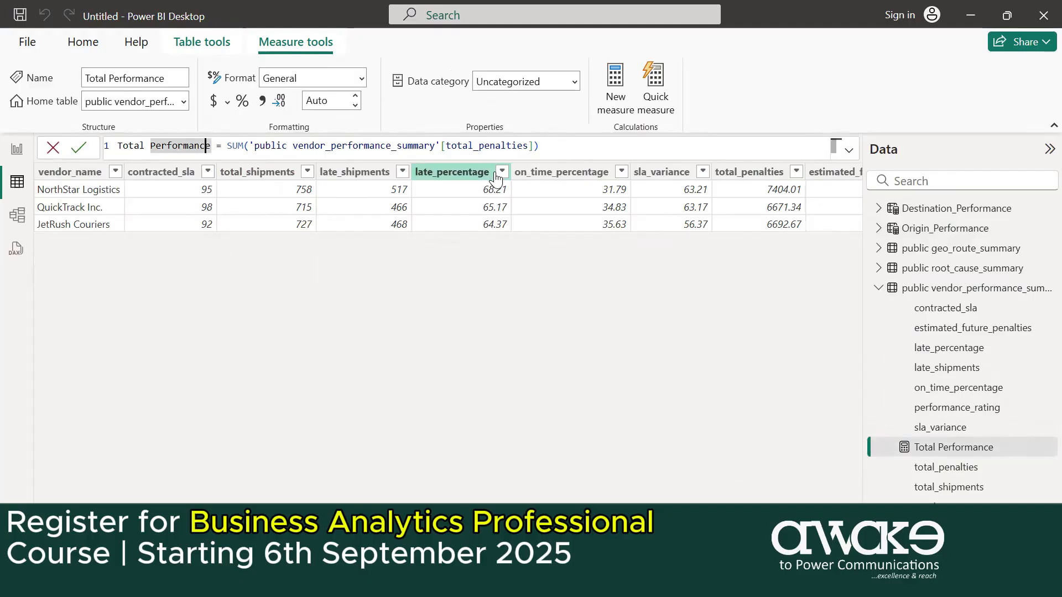
{"action": "key", "text": "BackSpace"}
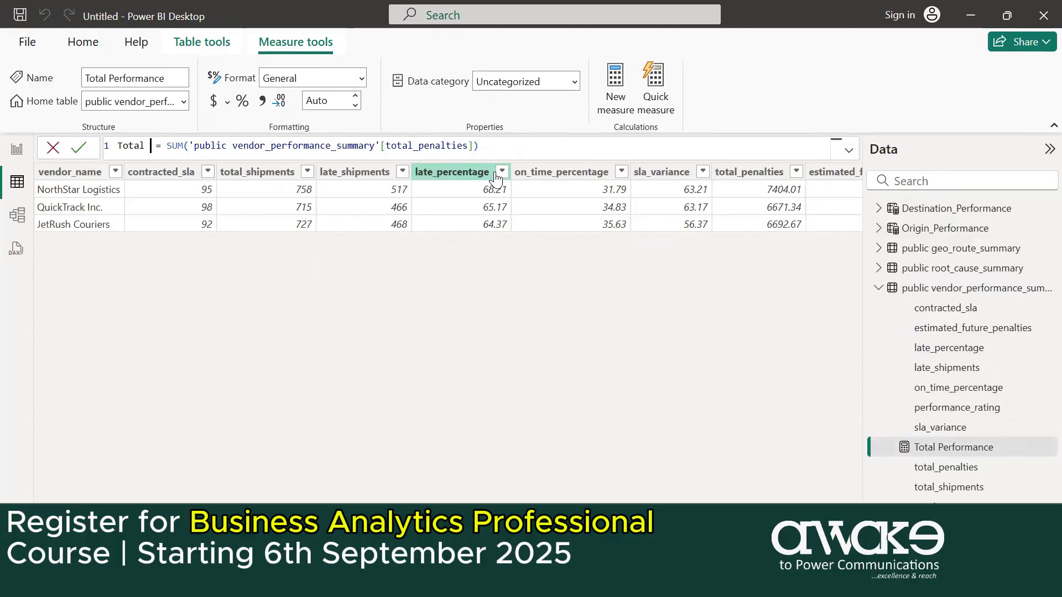
{"action": "type", "text": "Penalties"}
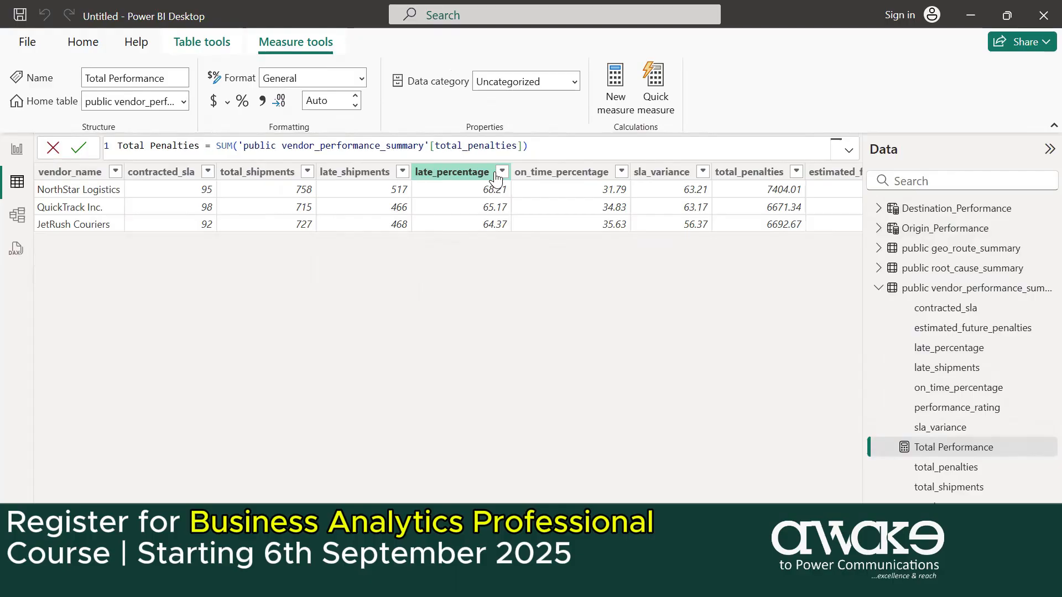
{"action": "key", "text": "Return"}
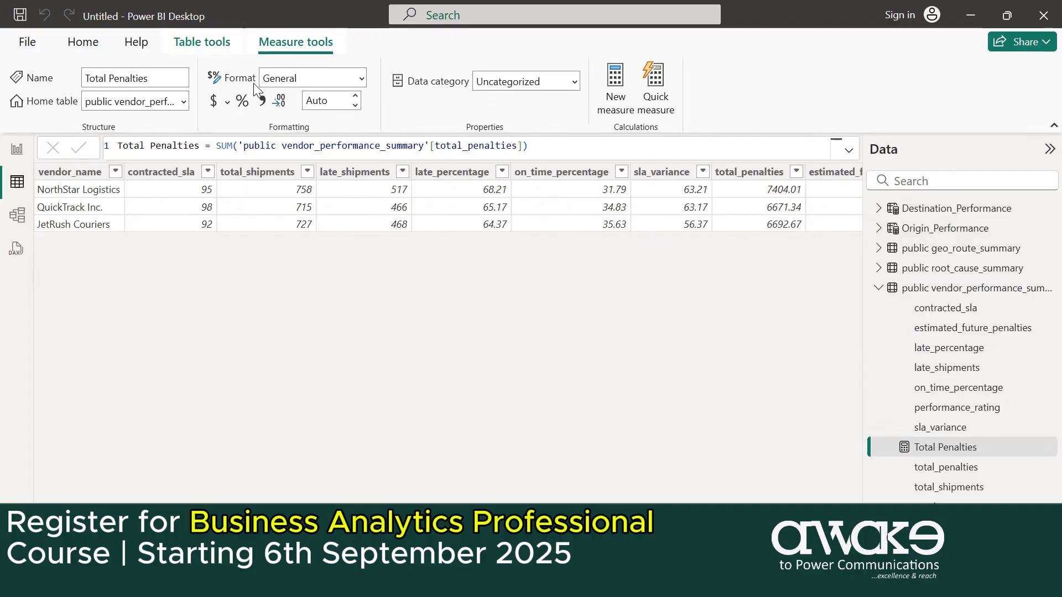
- Create a measure Critical vendor Count counting rows of FILTER over public vendor_performance_summary
{"action": "left_click", "coordinate": [202, 42]}
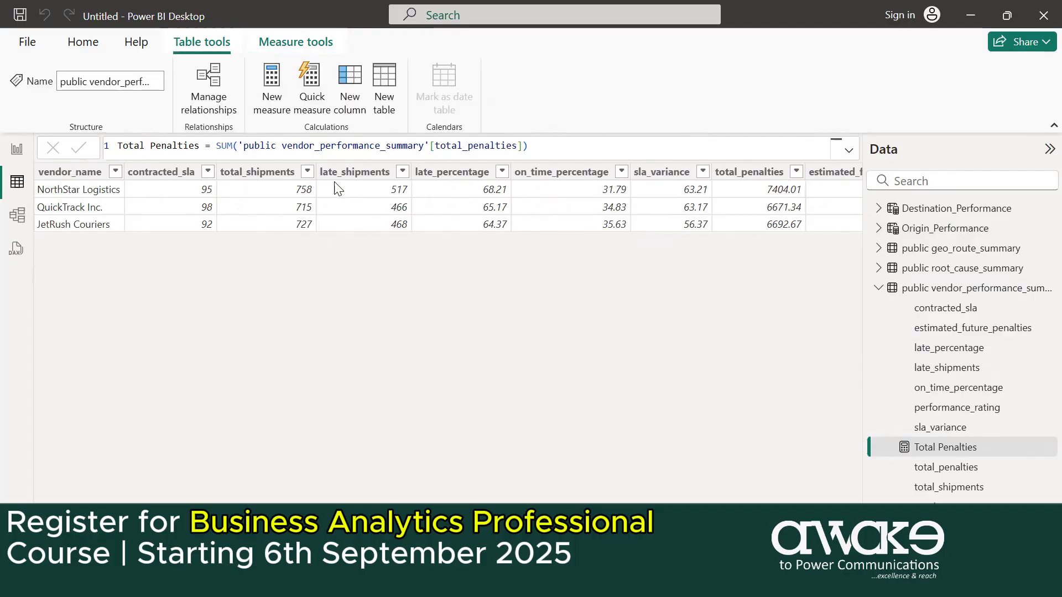
{"action": "left_click", "coordinate": [266, 105]}
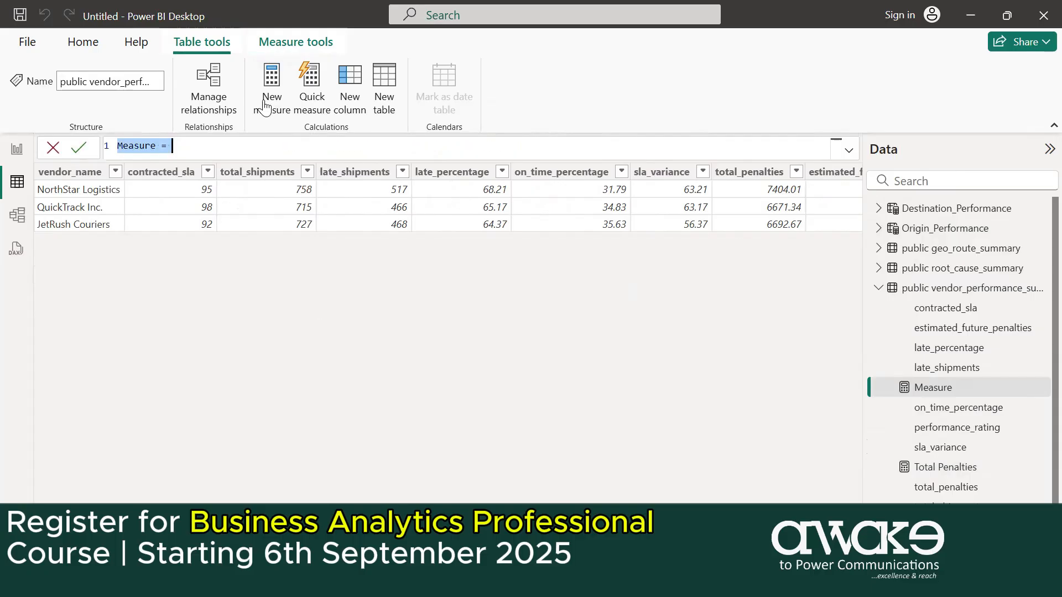
{"action": "type", "text": "Critical vendor Count ="}
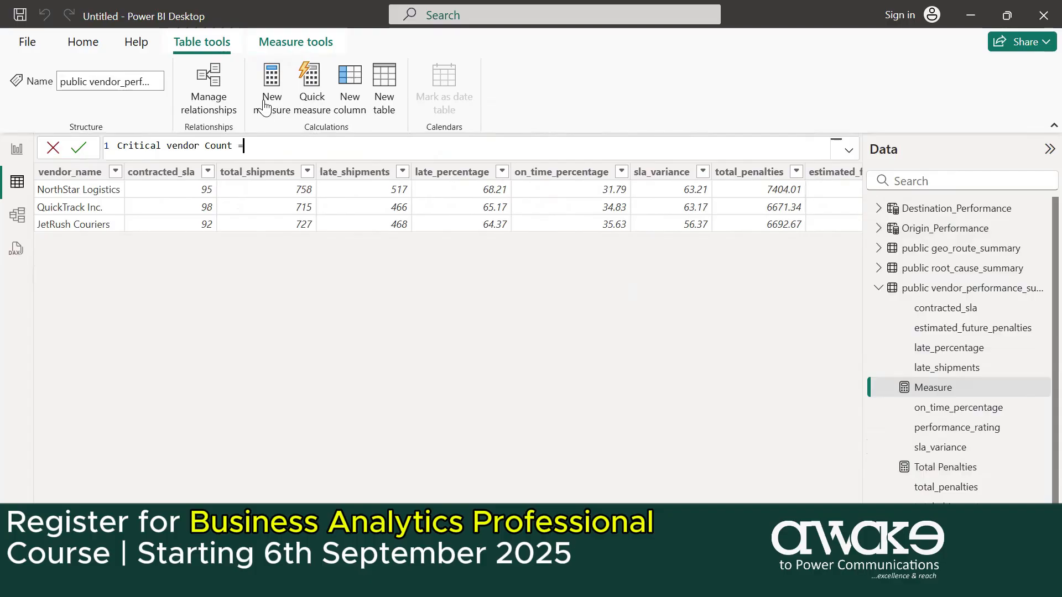
{"action": "type", "text": " COU"}
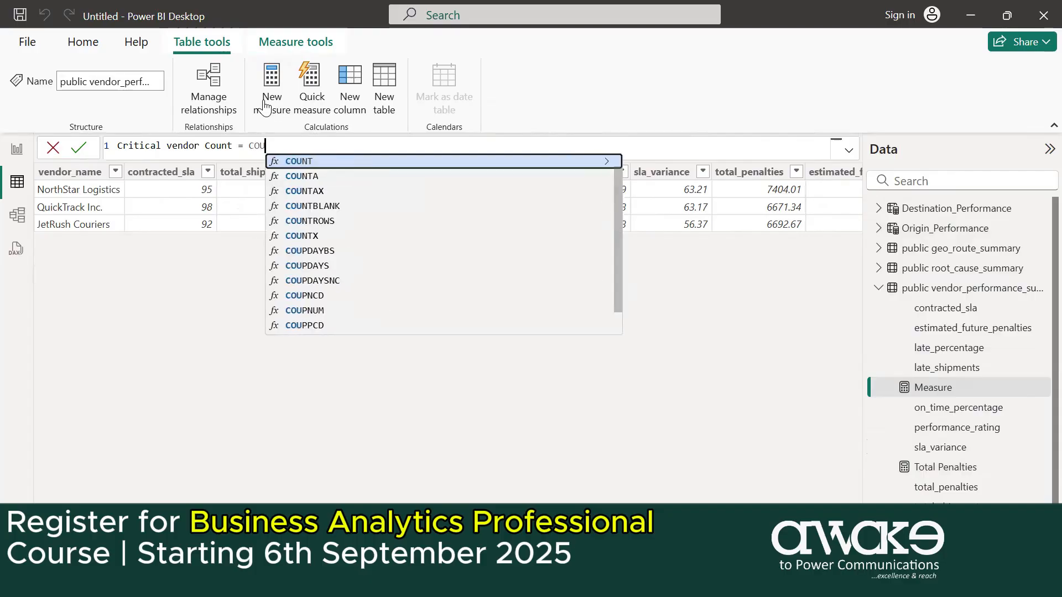
{"action": "type", "text": "NTROWS"}
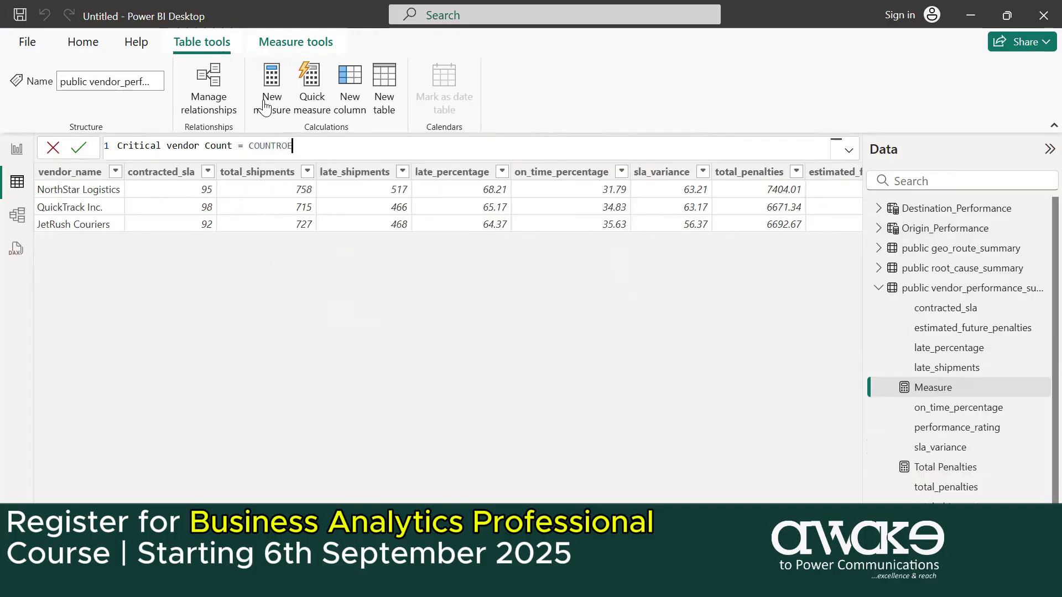
{"action": "type", "text": "("}
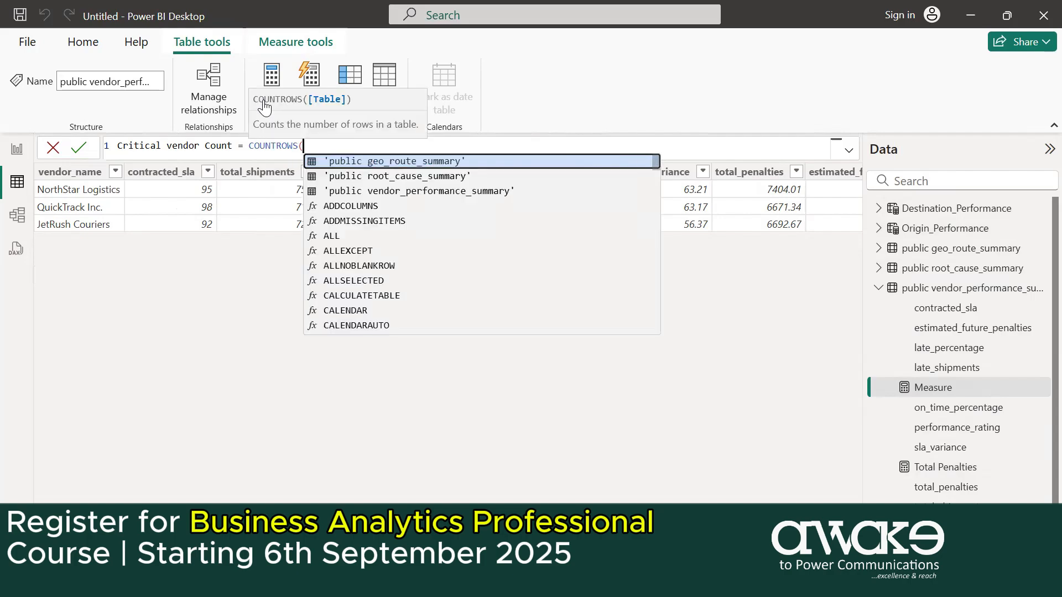
{"action": "type", "text": "FILTER("}
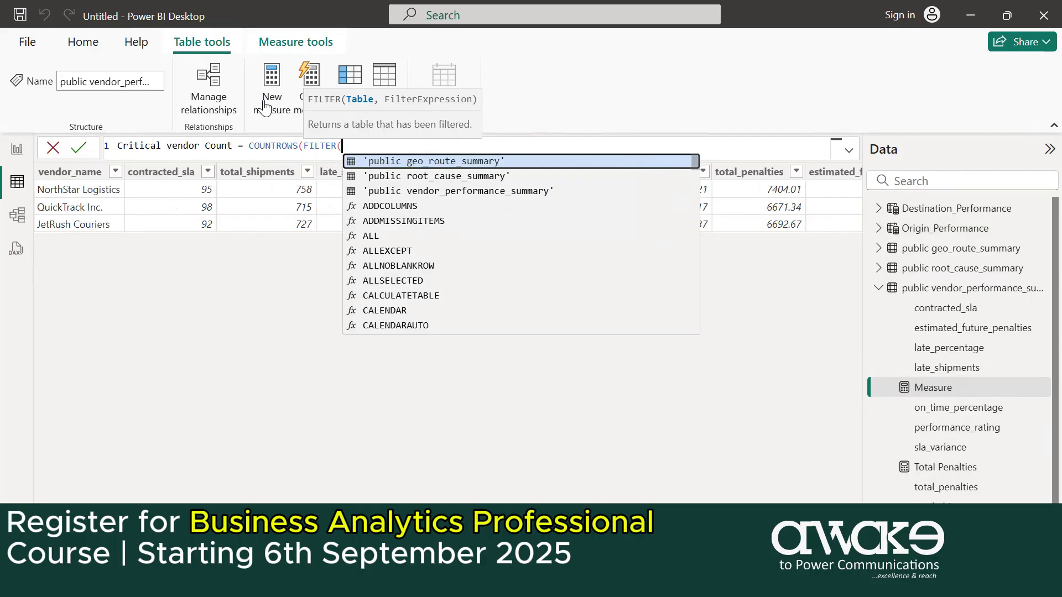
{"action": "type", "text": "vend"}
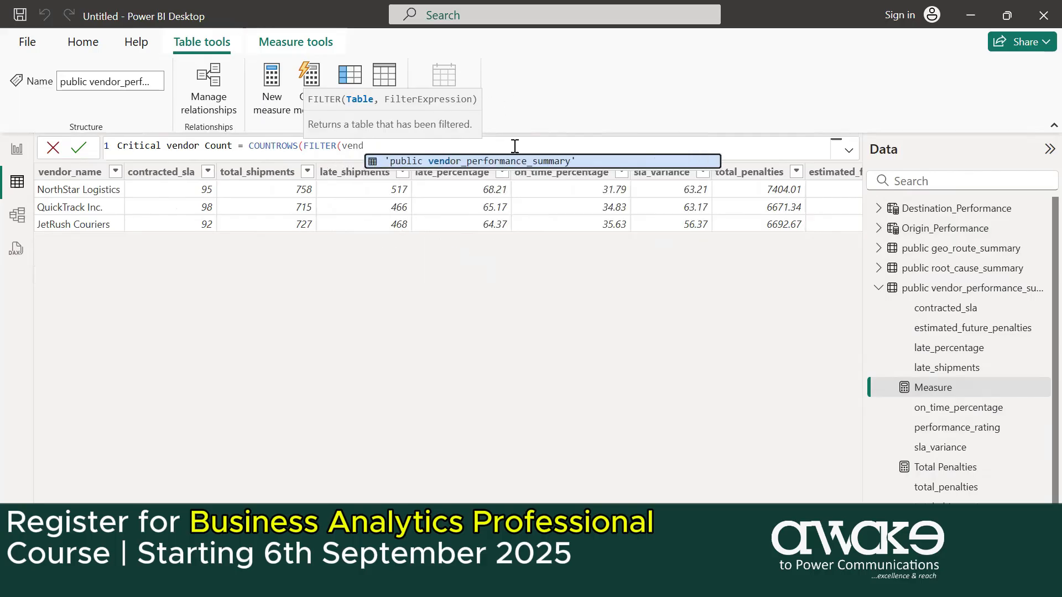
{"action": "left_click", "coordinate": [506, 161]}
{"action": "type", "text": "))"}
{"action": "key", "text": "Return"}
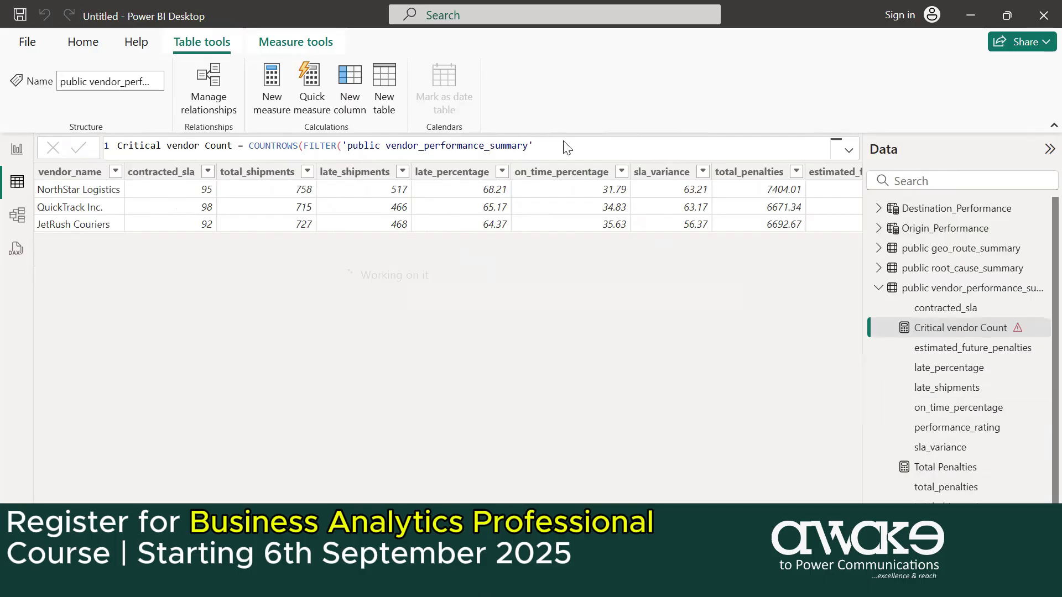
- Complete the Critical vendor Count formula with the filter 'public vendor_performance_summary'[performance_rating] = "Critical Failure" and commit it
{"action": "left_click", "coordinate": [557, 144]}
{"action": "key", "text": "BackSpace"}
{"action": "key", "text": "BackSpace"}
{"action": "type", "text": ","}
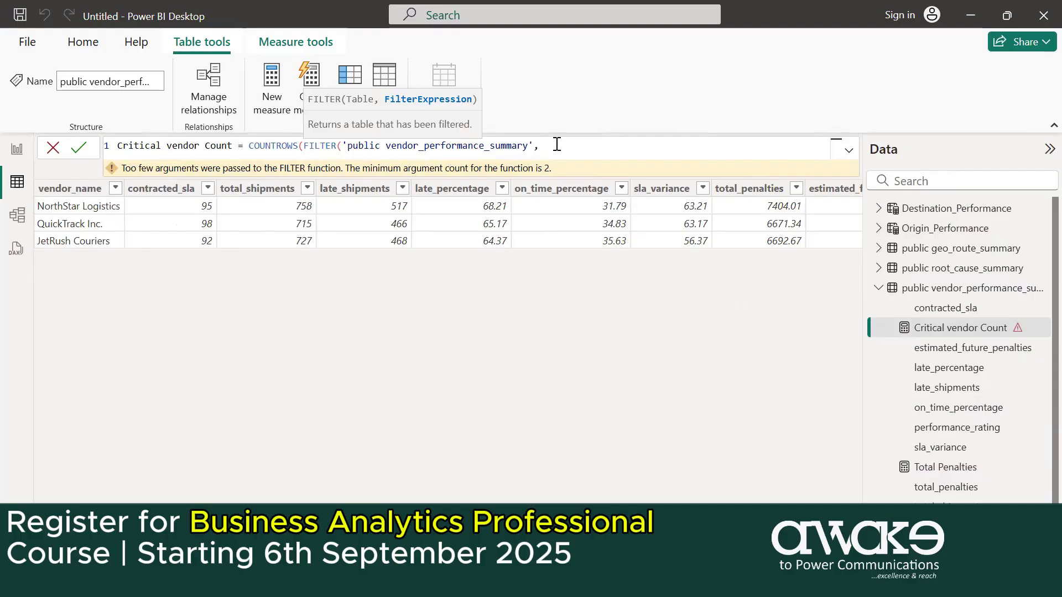
{"action": "scroll", "coordinate": [851, 497], "scroll_direction": "right", "scroll_amount": 5}
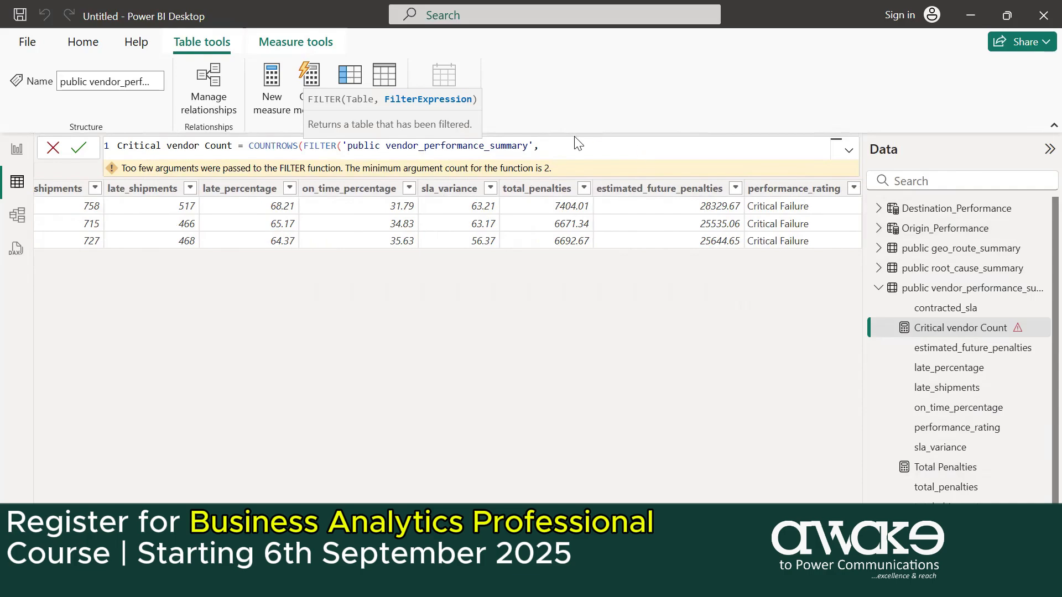
{"action": "type", "text": "vend"}
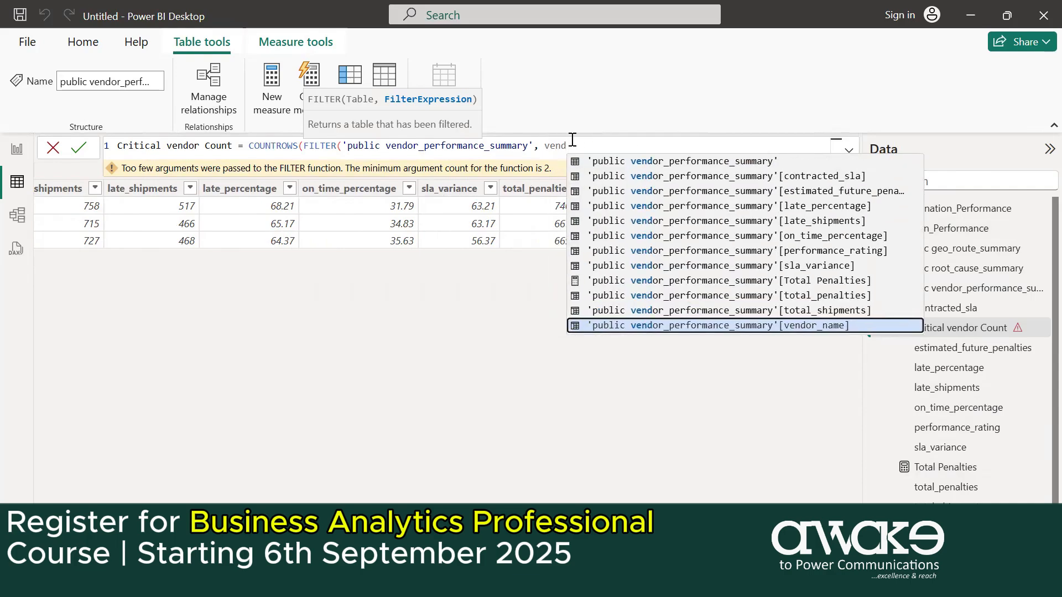
{"action": "left_click", "coordinate": [830, 250]}
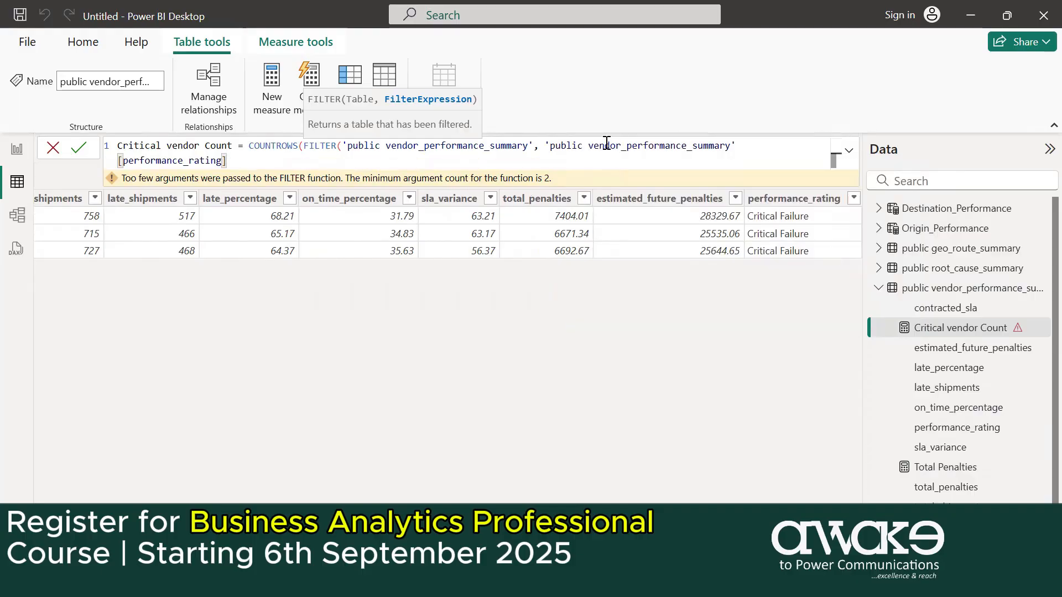
{"action": "type", "text": "= \"Critical Failure"}
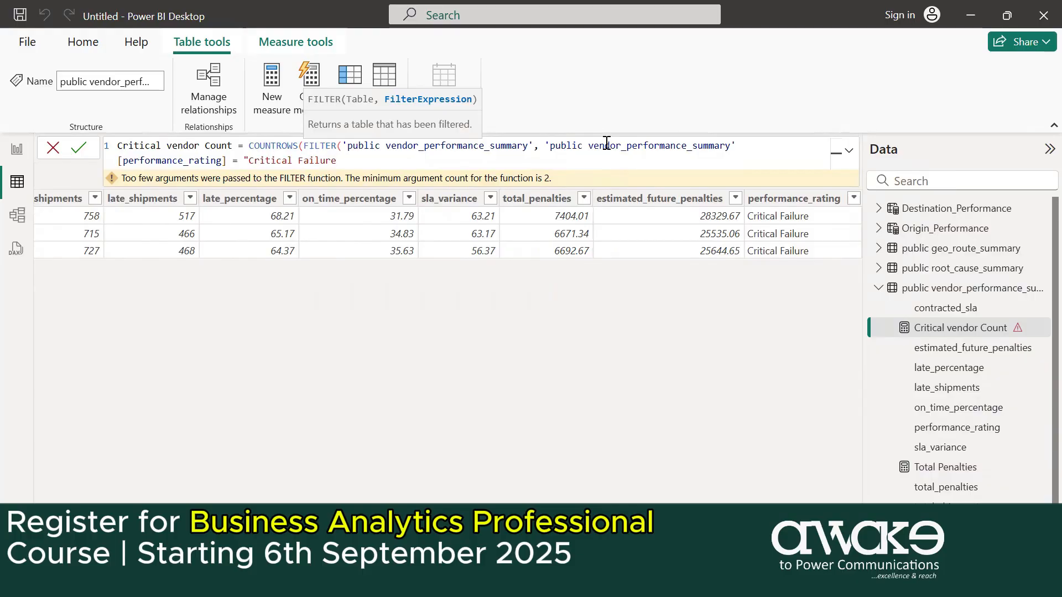
{"action": "type", "text": "\"))"}
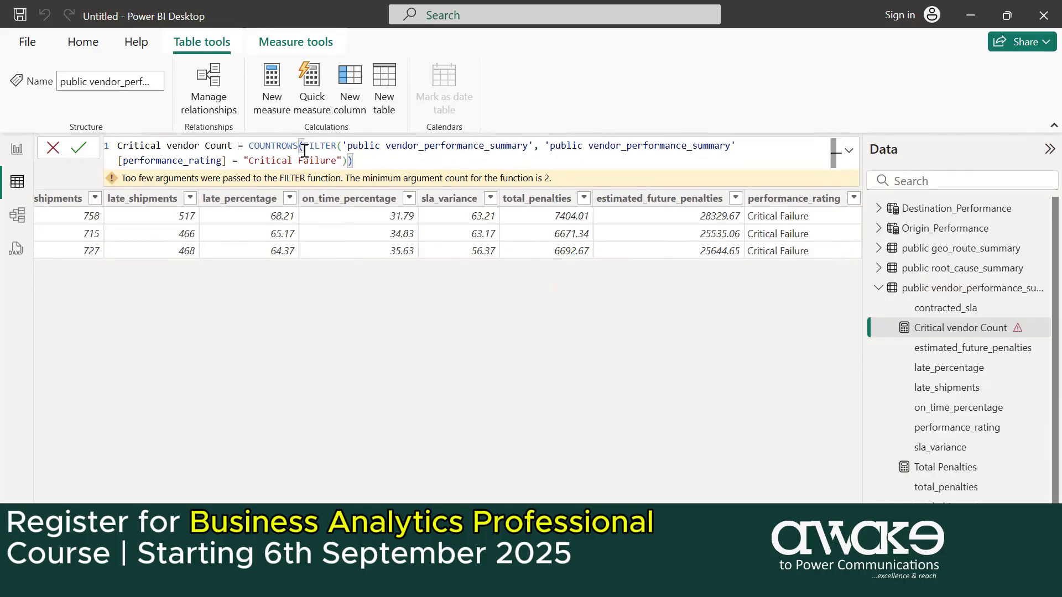
{"action": "key", "text": "Return"}
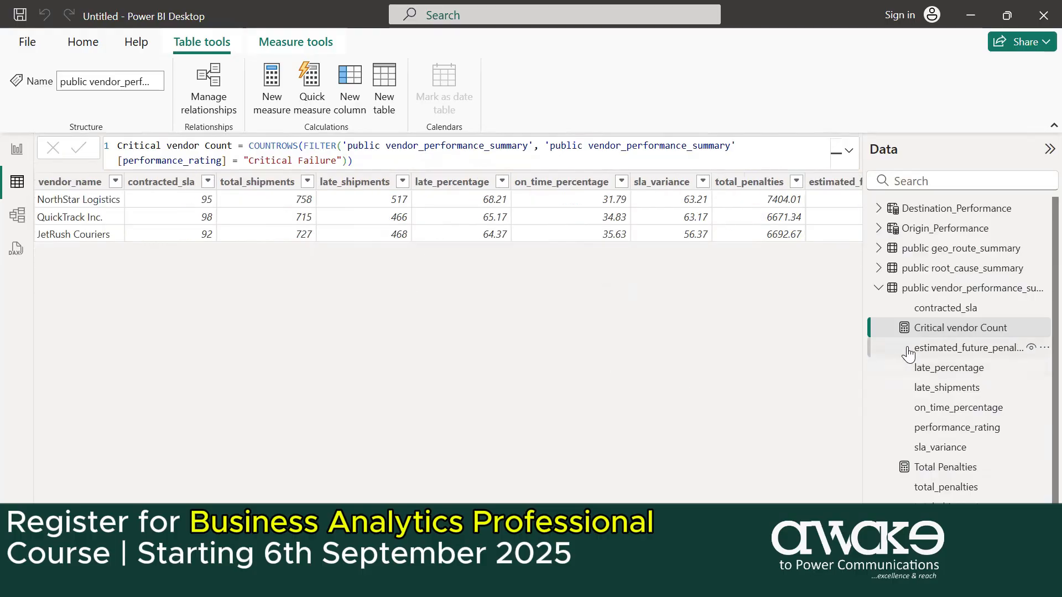
- Rename the measure to Critical Vendor Count by capitalising the V
{"action": "left_click", "coordinate": [942, 330]}
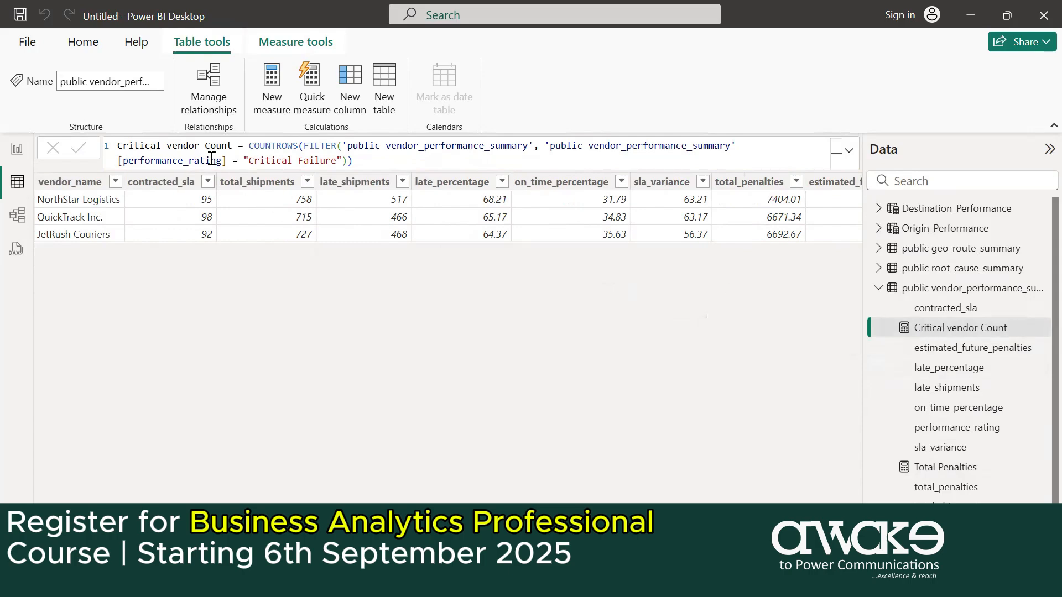
{"action": "left_click", "coordinate": [172, 146]}
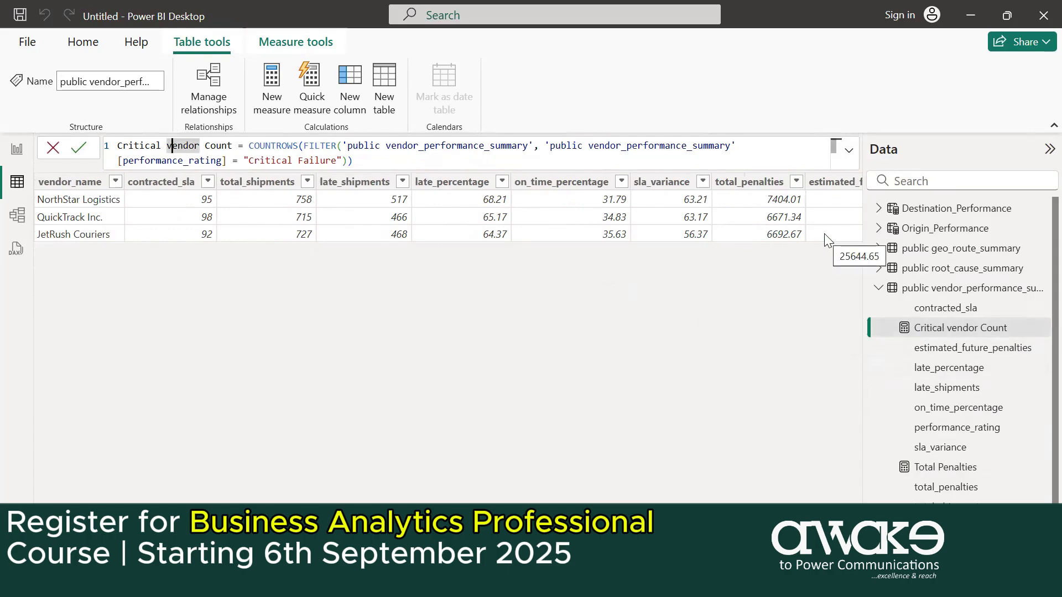
{"action": "key", "text": "BackSpace"}
{"action": "type", "text": "V"}
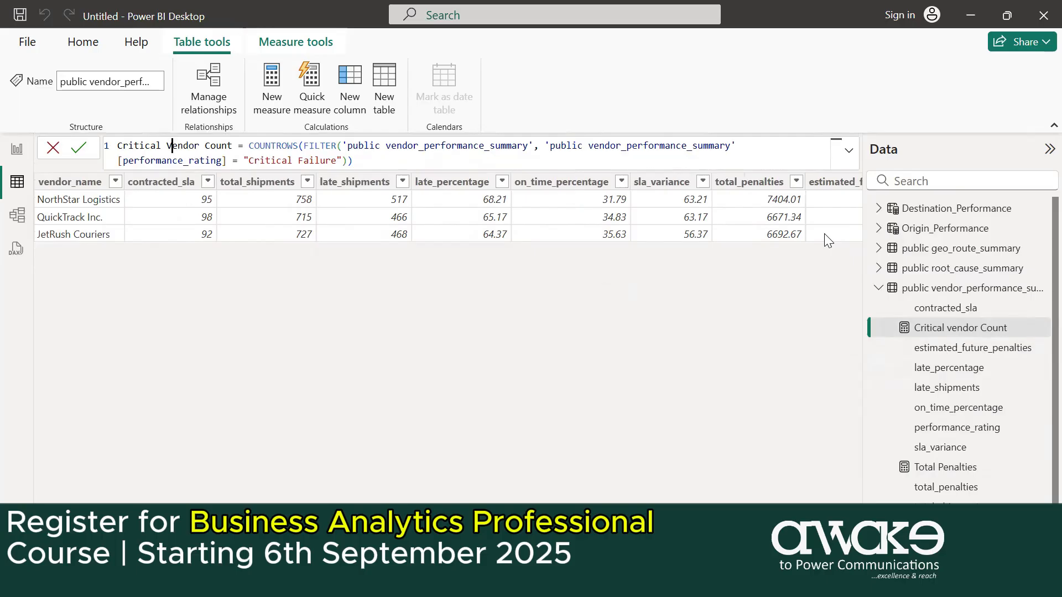
{"action": "key", "text": "Return"}
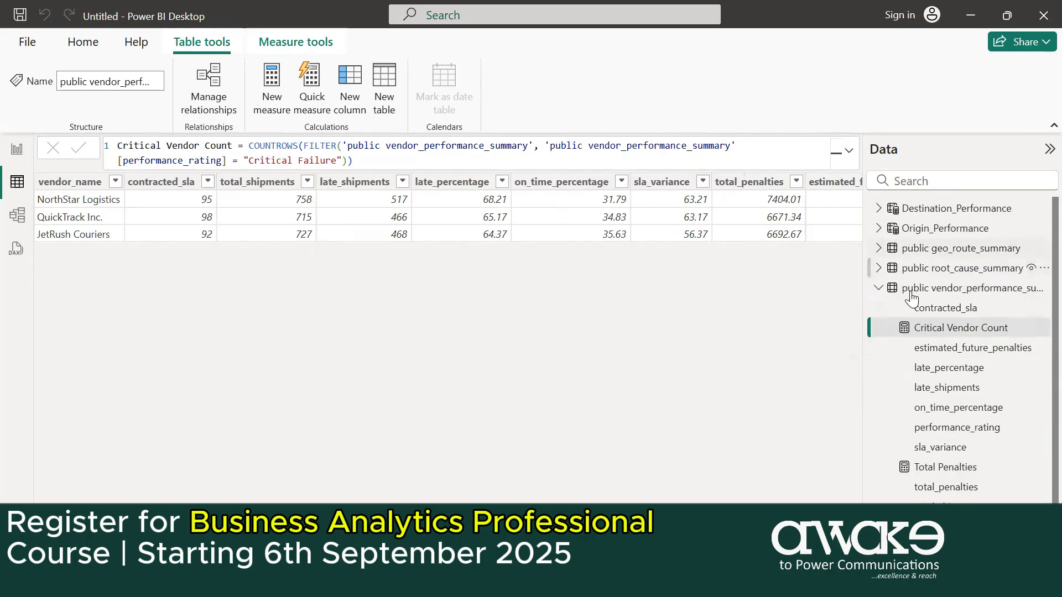
- Create a measure Critical Issues in public root_cause_summary: CALCULATE(COUNTROWS(the table), priority_level = "Critical")
{"action": "double_click", "coordinate": [948, 269]}
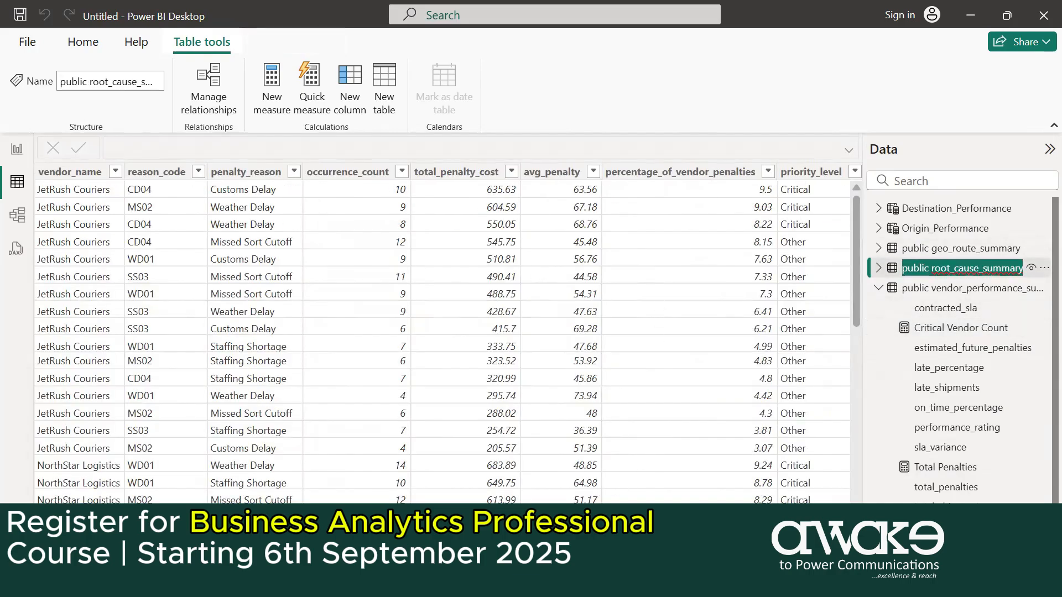
{"action": "scroll", "coordinate": [625, 434], "scroll_direction": "right", "scroll_amount": 5}
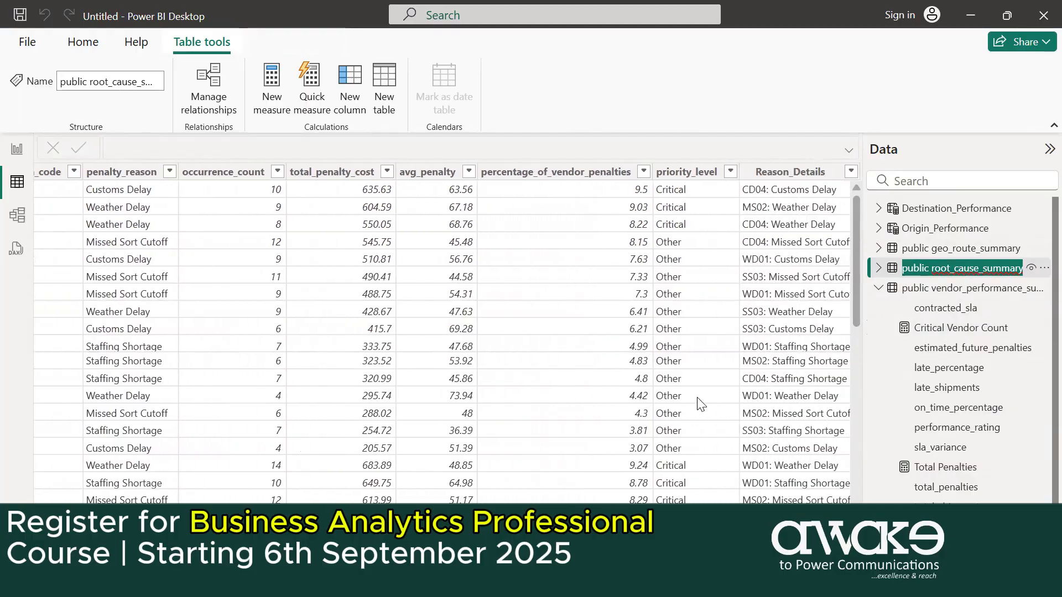
{"action": "left_click", "coordinate": [730, 172]}
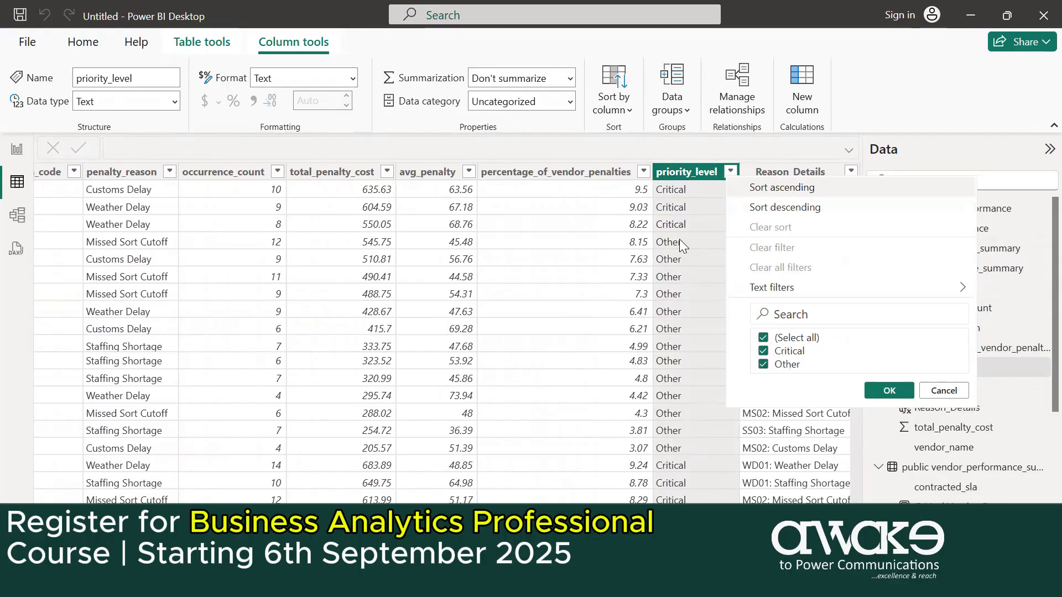
{"action": "left_click", "coordinate": [944, 391]}
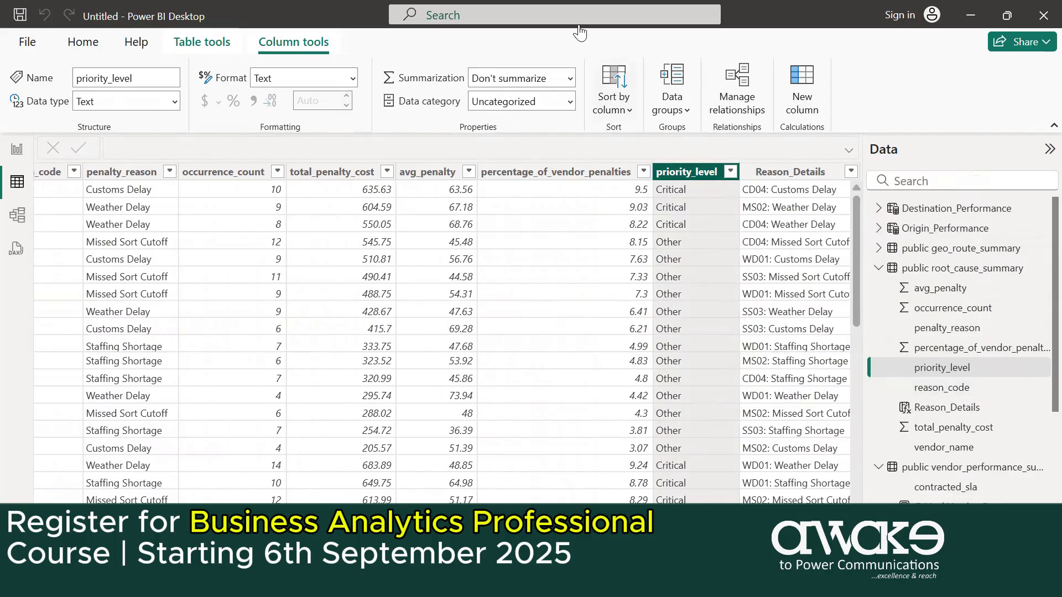
{"action": "left_click", "coordinate": [211, 50]}
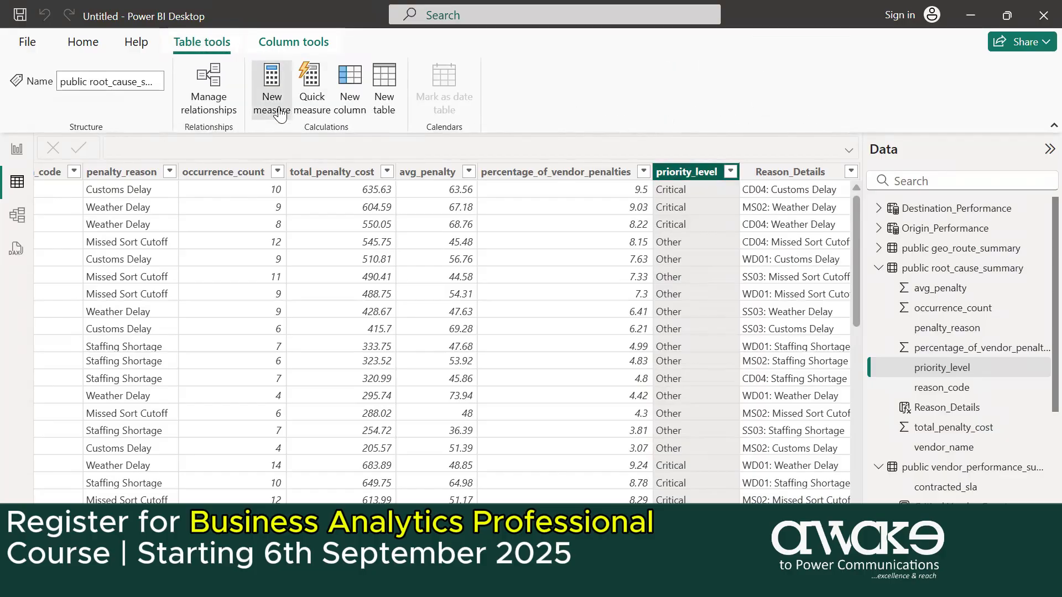
{"action": "left_click", "coordinate": [282, 110]}
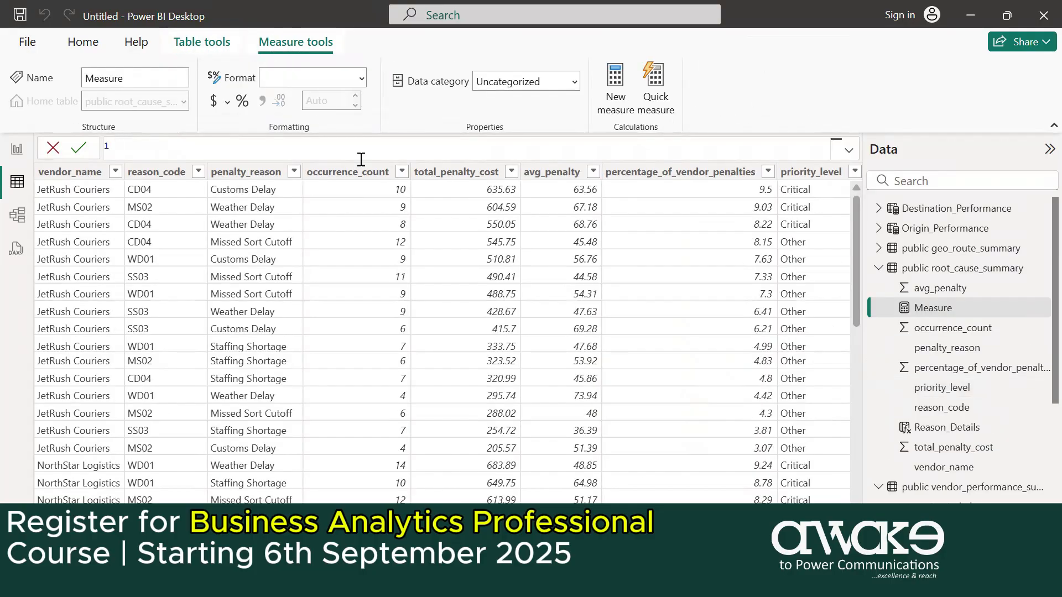
{"action": "type", "text": "Critical Issues = CALCULATE"}
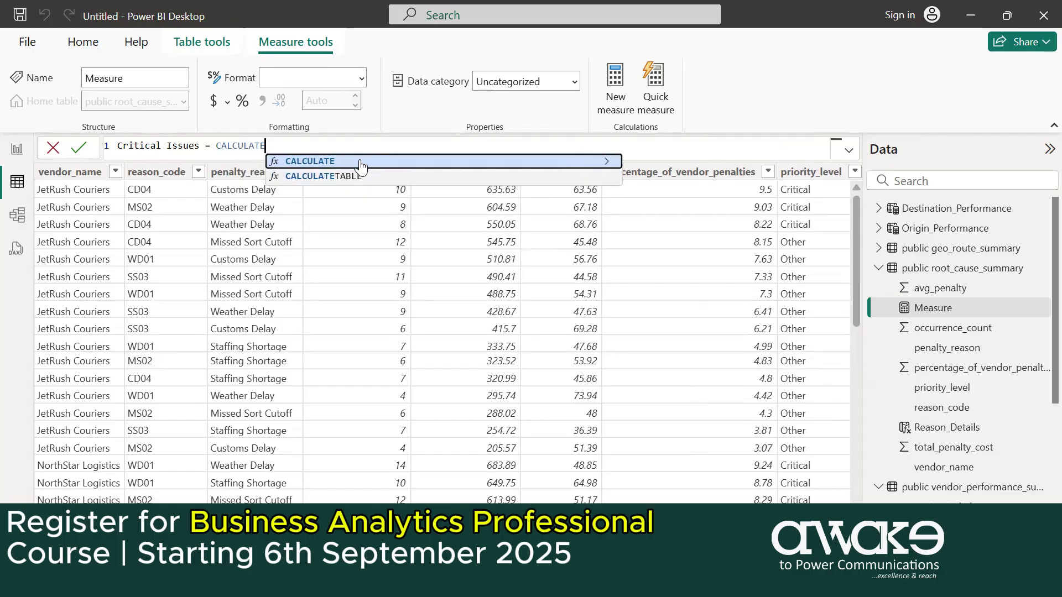
{"action": "type", "text": "("}
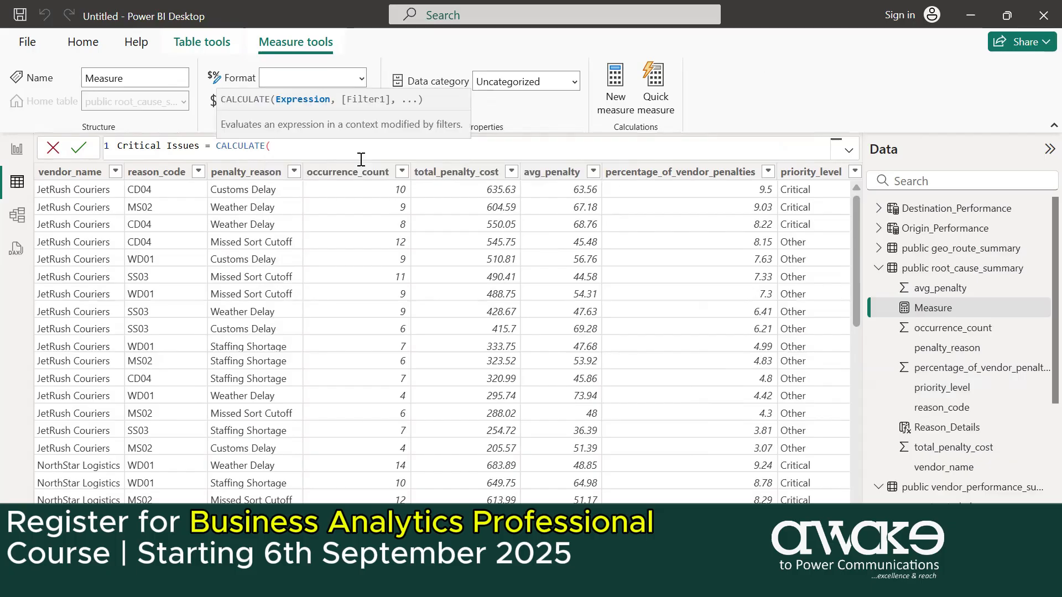
{"action": "type", "text": "COUNTROWS("}
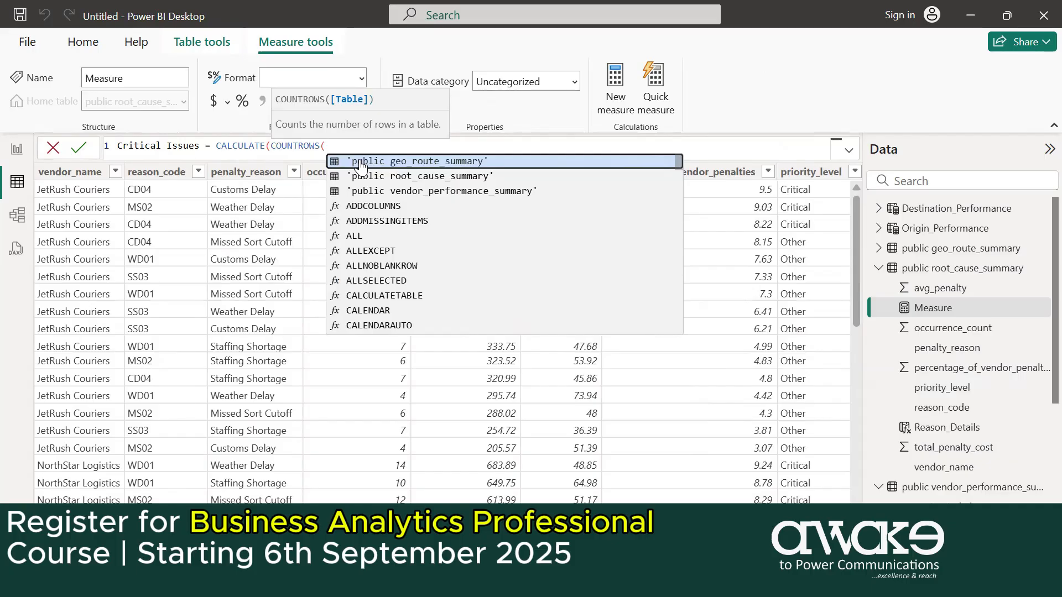
{"action": "left_click", "coordinate": [390, 176]}
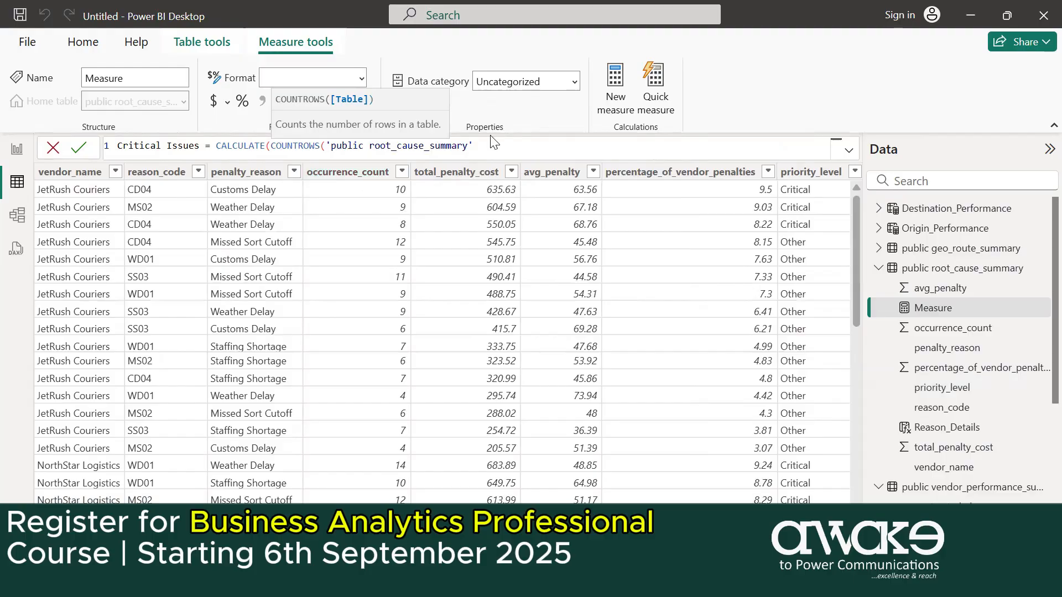
{"action": "type", "text": ")"}
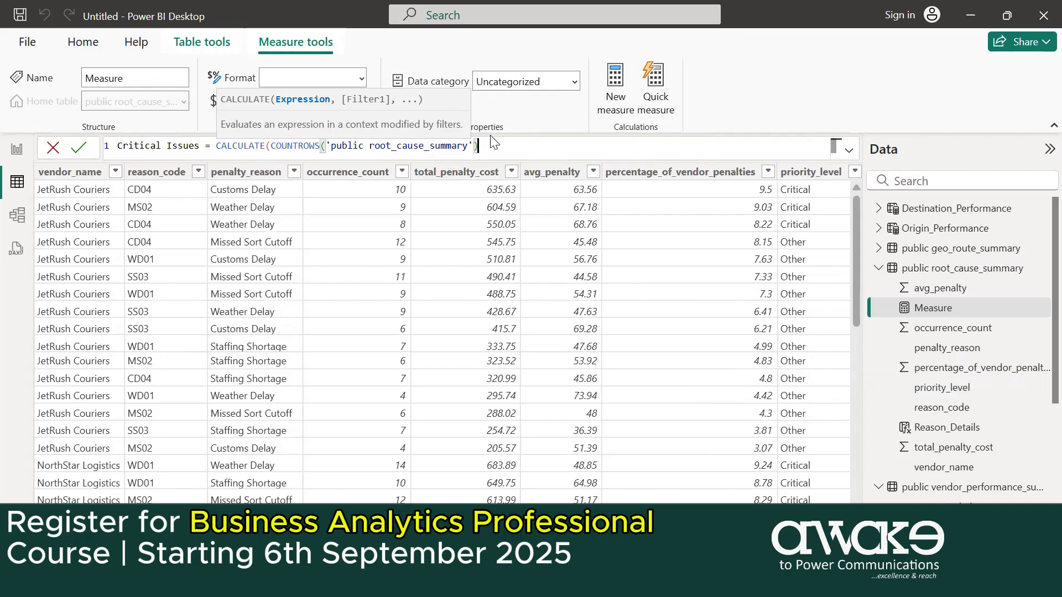
{"action": "type", "text": ","}
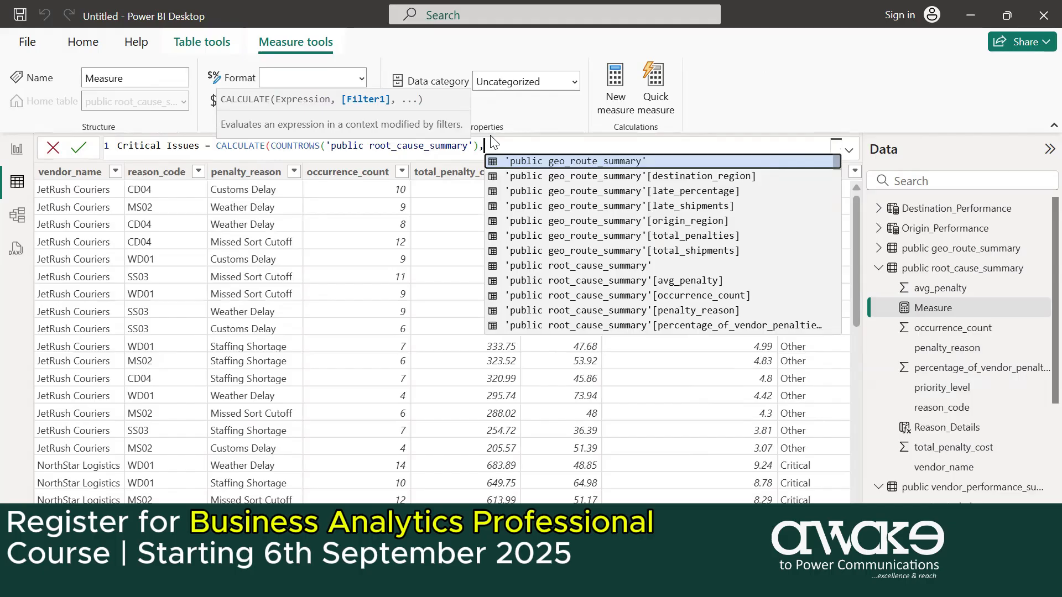
{"action": "type", "text": "root"}
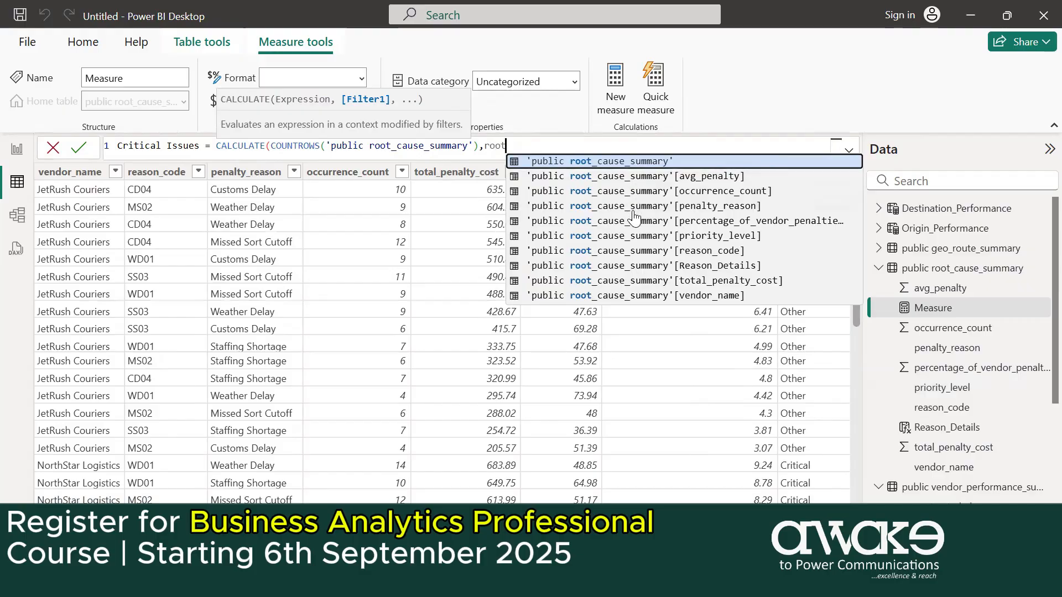
{"action": "left_click", "coordinate": [695, 237]}
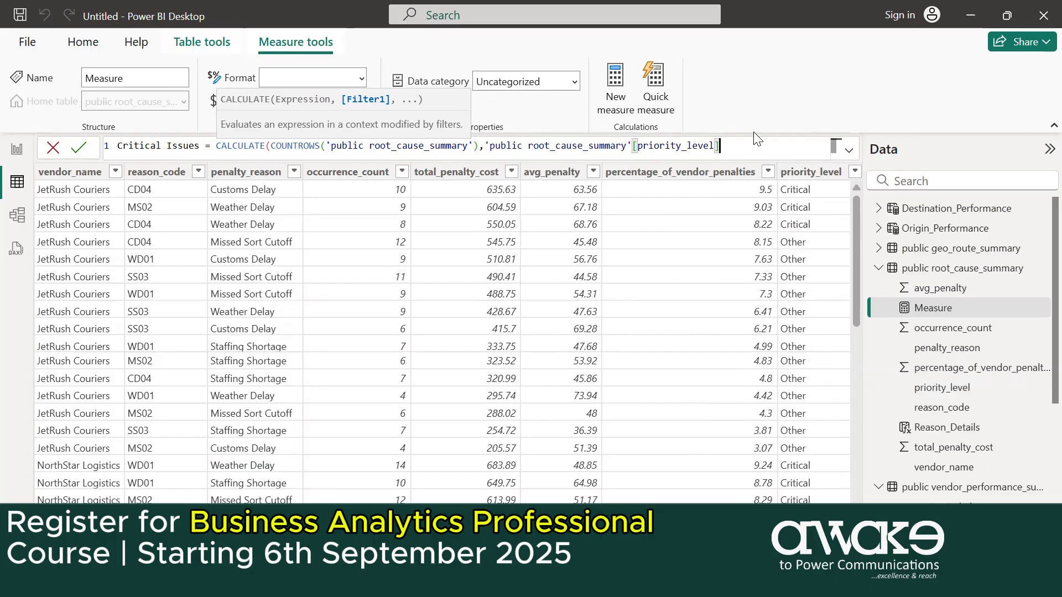
{"action": "type", "text": "=\""}
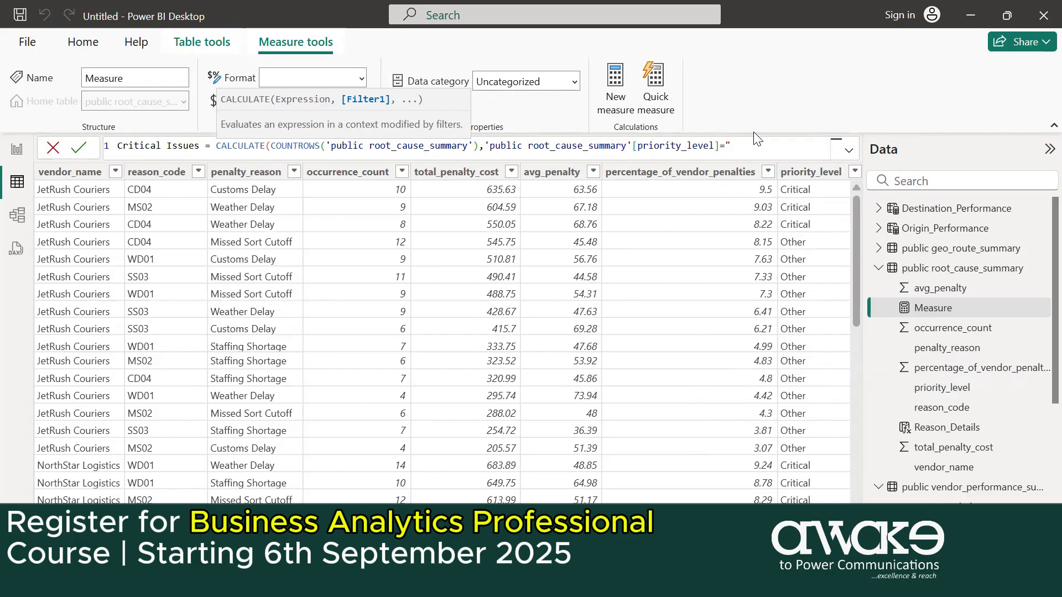
{"action": "type", "text": "Critical\""}
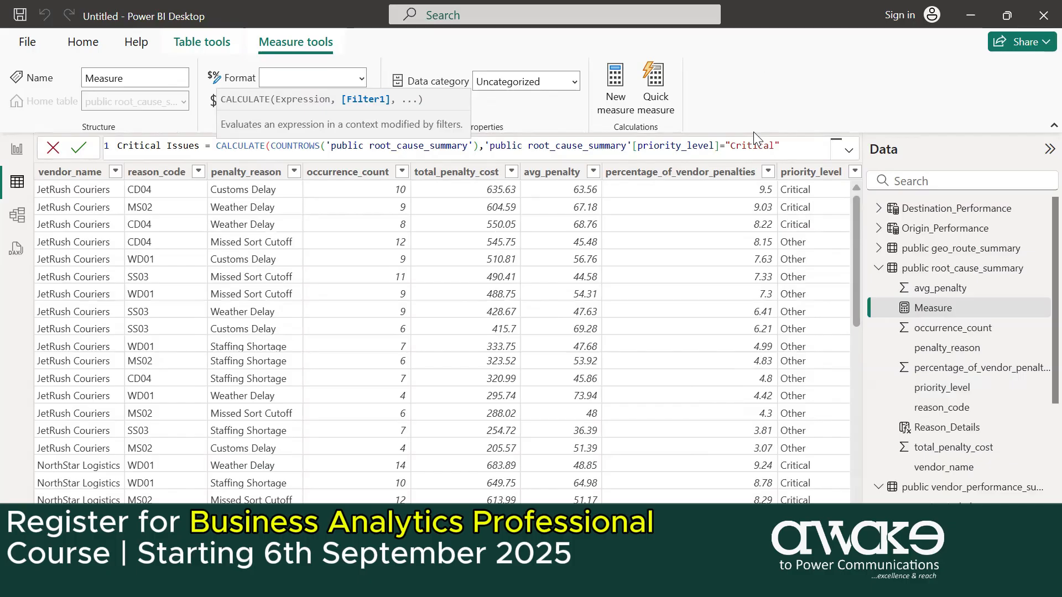
{"action": "type", "text": ")"}
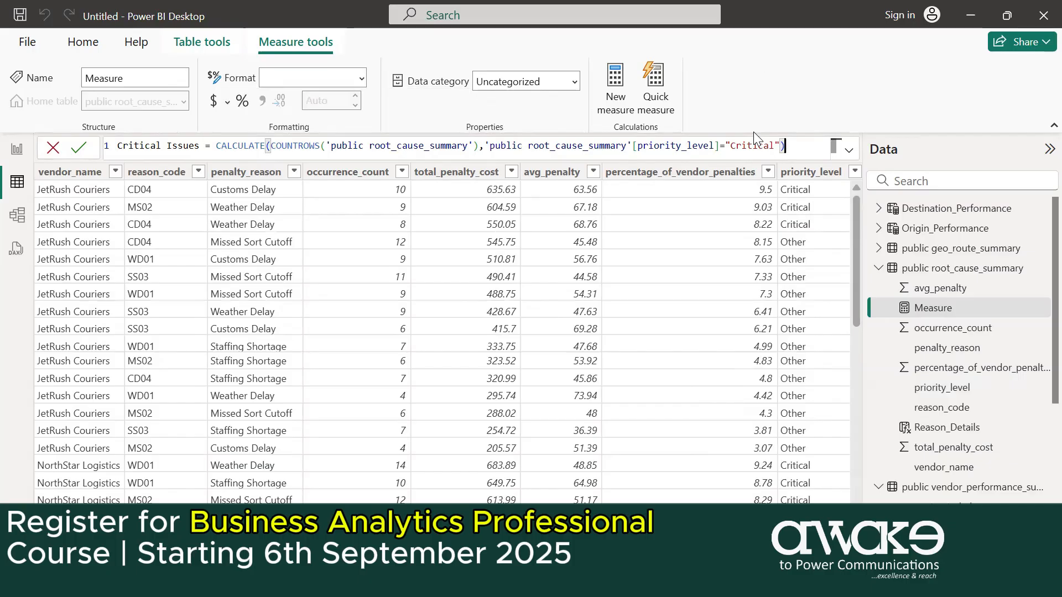
{"action": "key", "text": "Return"}
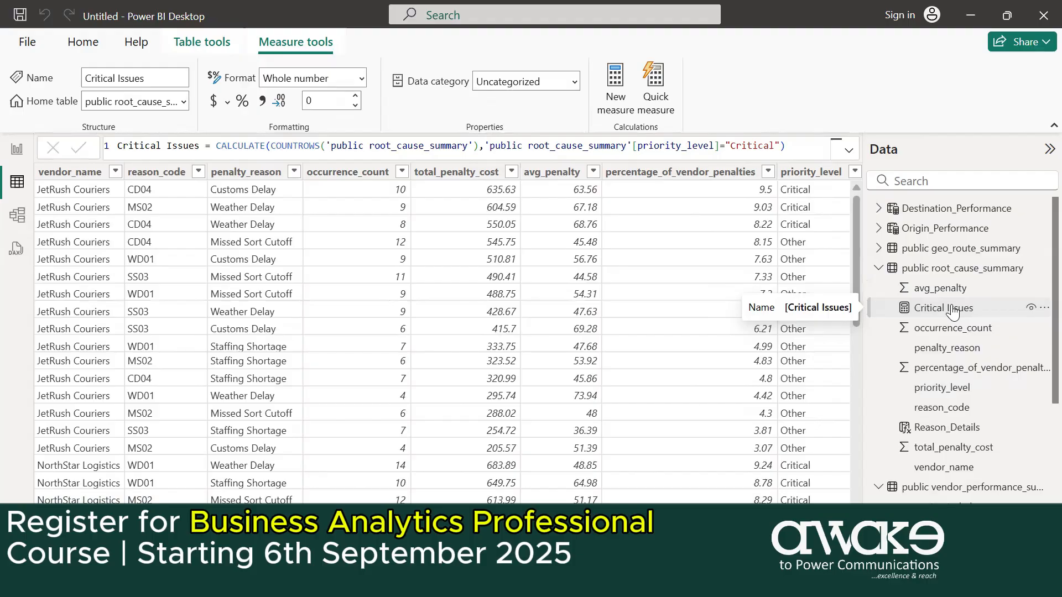
- Create a new measure in Origin_Performance named Max Roigin Late% and begin its formula with MAXX(Origin_Performance,
{"action": "left_click", "coordinate": [934, 309]}
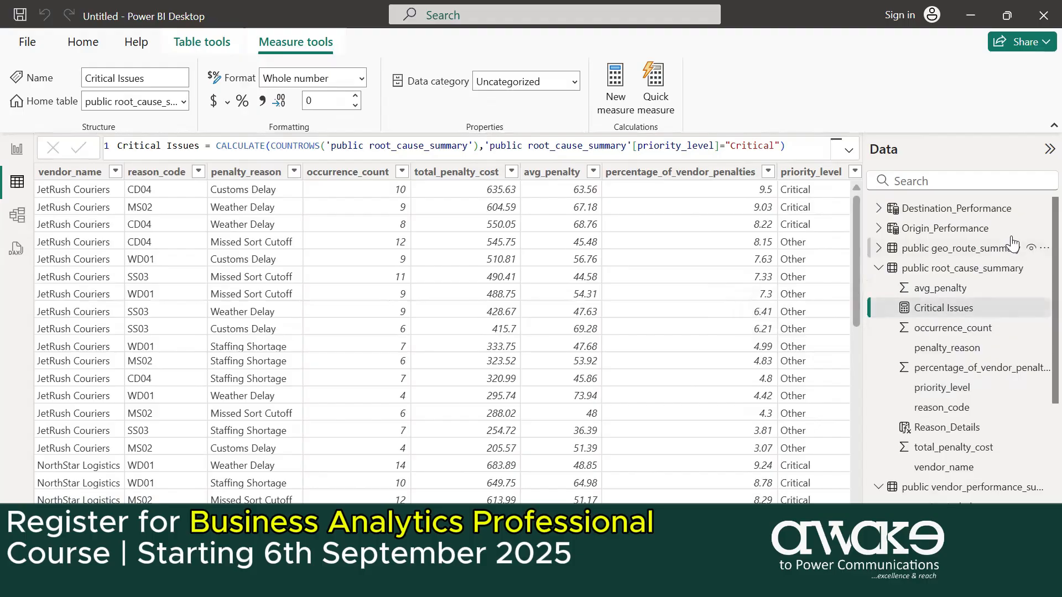
{"action": "left_click", "coordinate": [879, 268]}
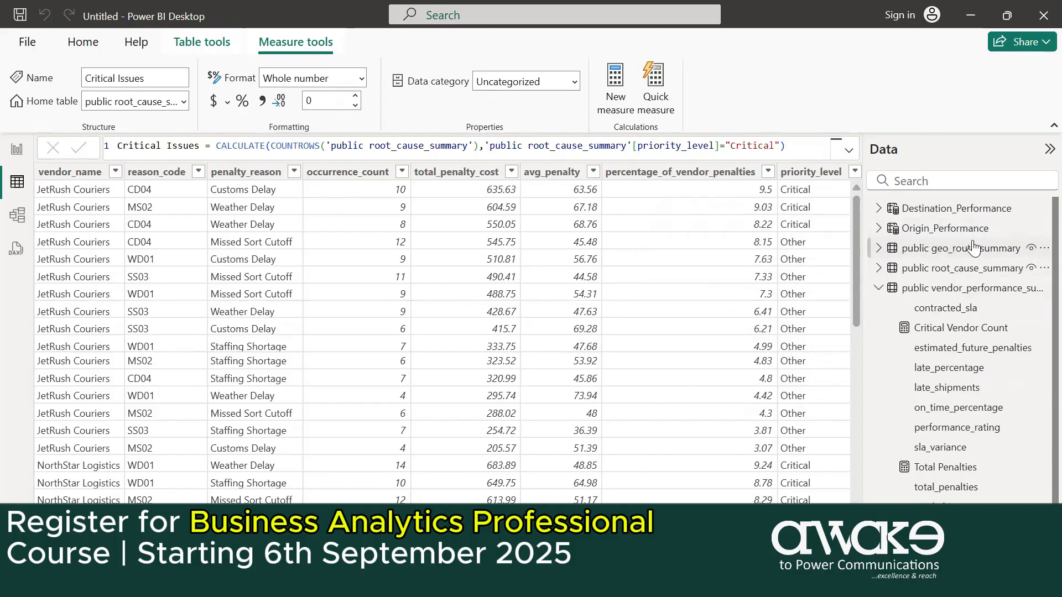
{"action": "left_click", "coordinate": [944, 231]}
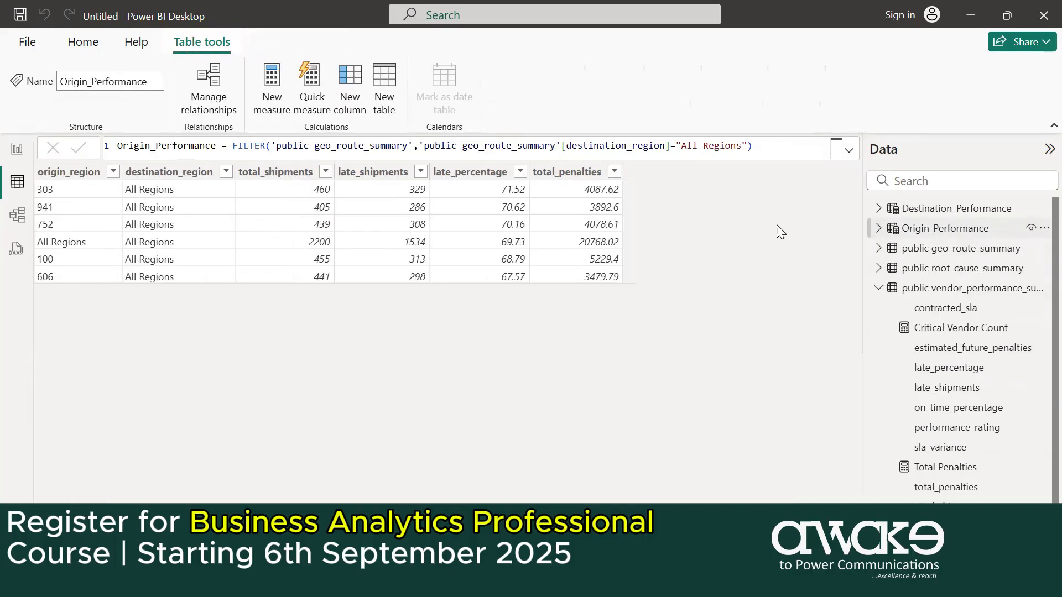
{"action": "left_click", "coordinate": [272, 99]}
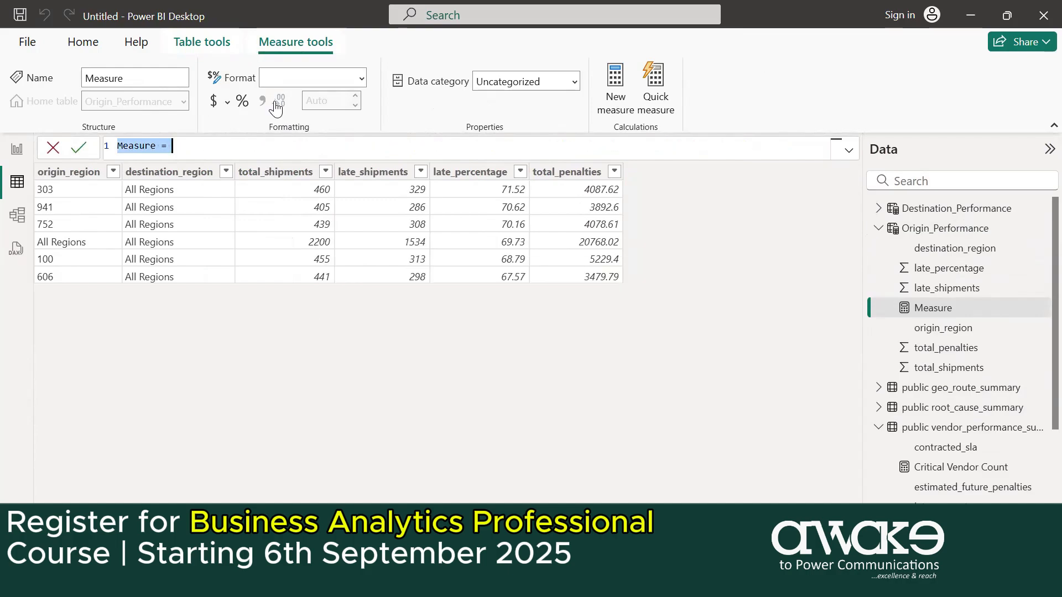
{"action": "type", "text": "Max"}
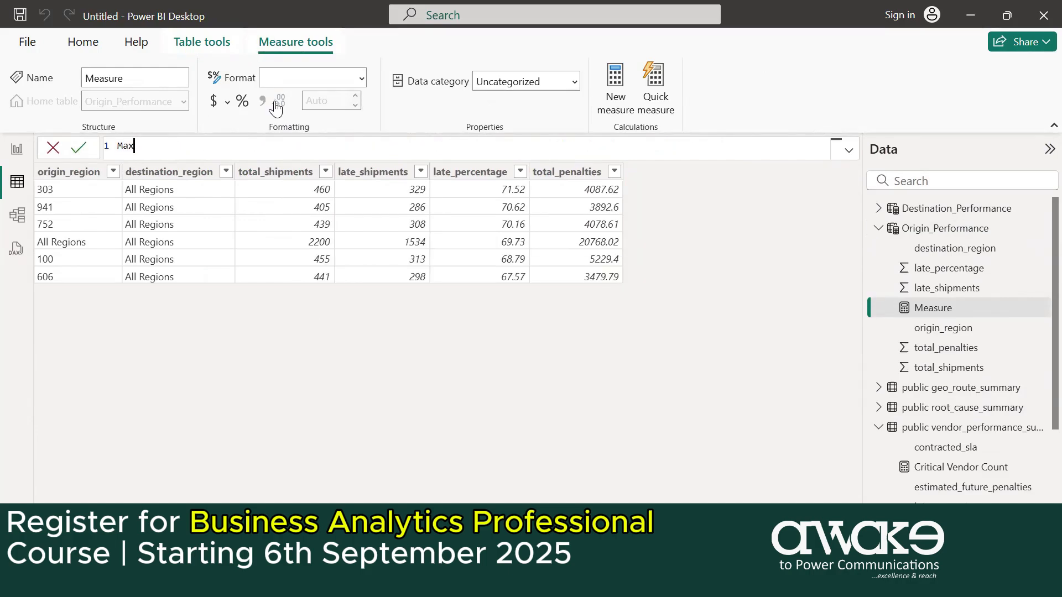
{"action": "type", "text": " Roigin Late% = MAXX"}
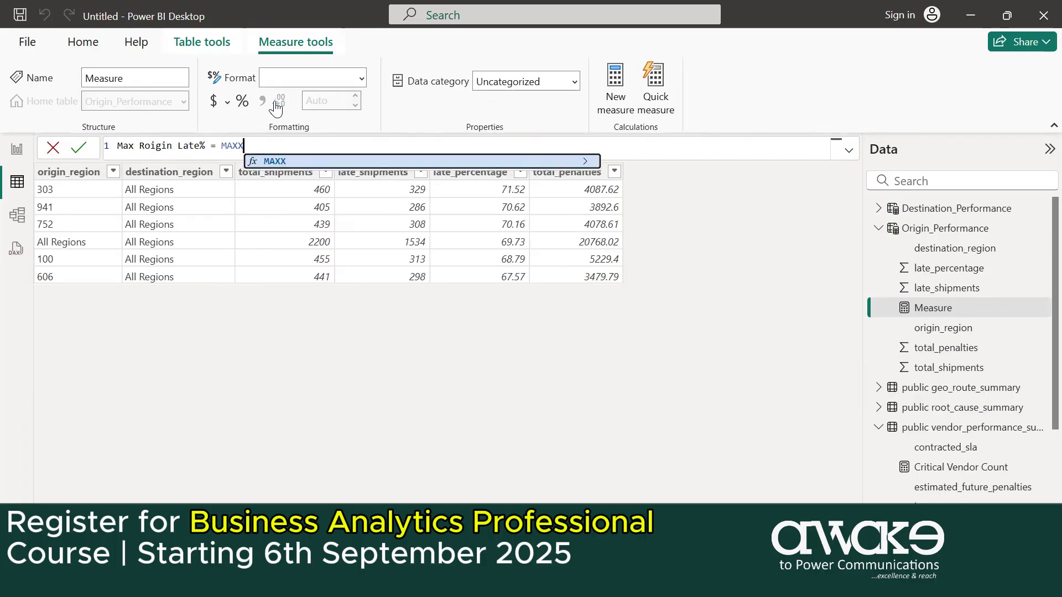
{"action": "type", "text": "("}
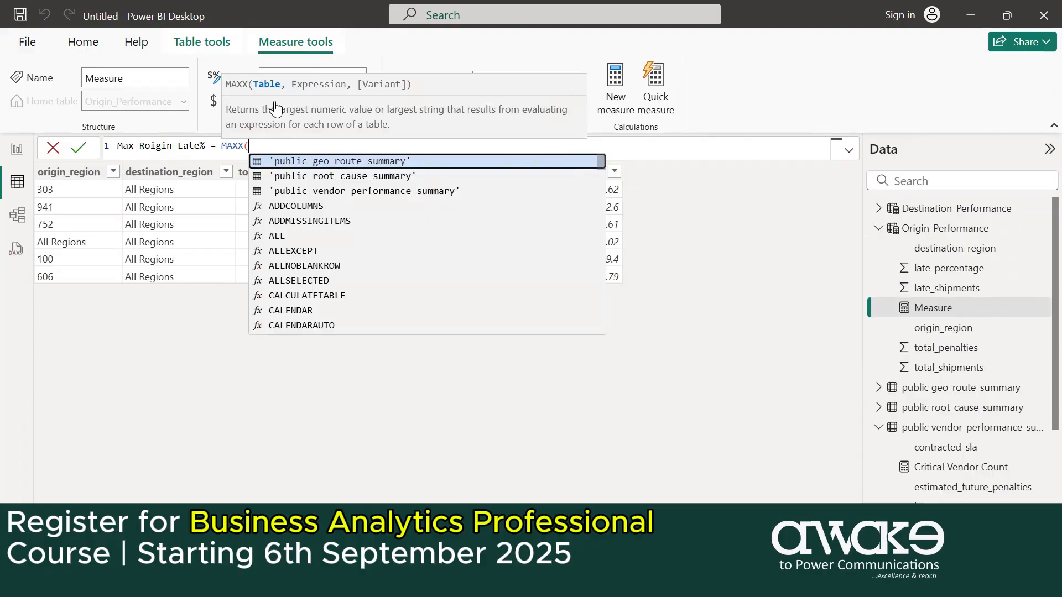
{"action": "type", "text": "Ori"}
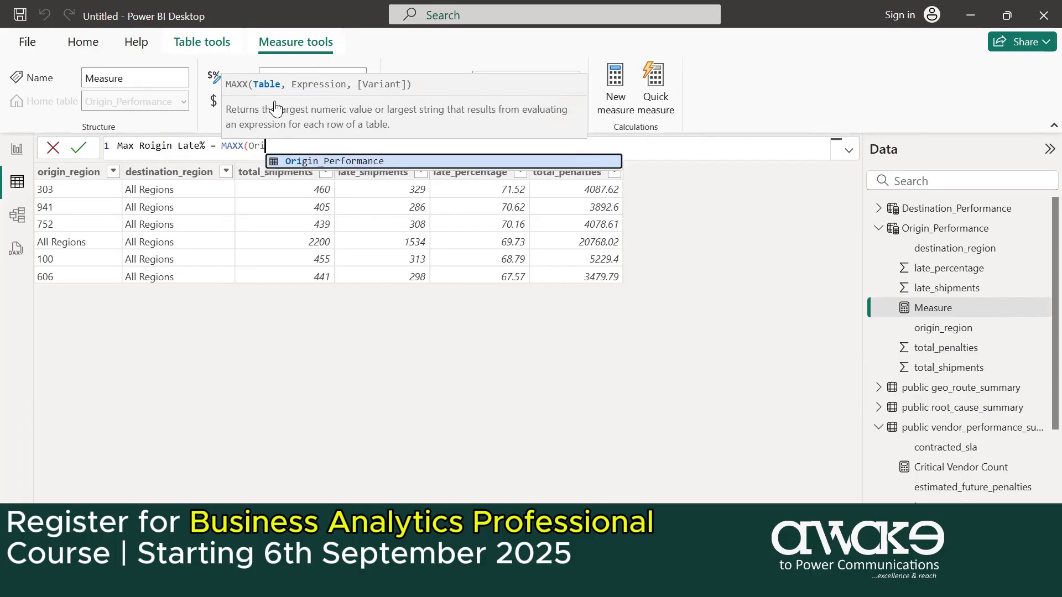
{"action": "left_click", "coordinate": [357, 160]}
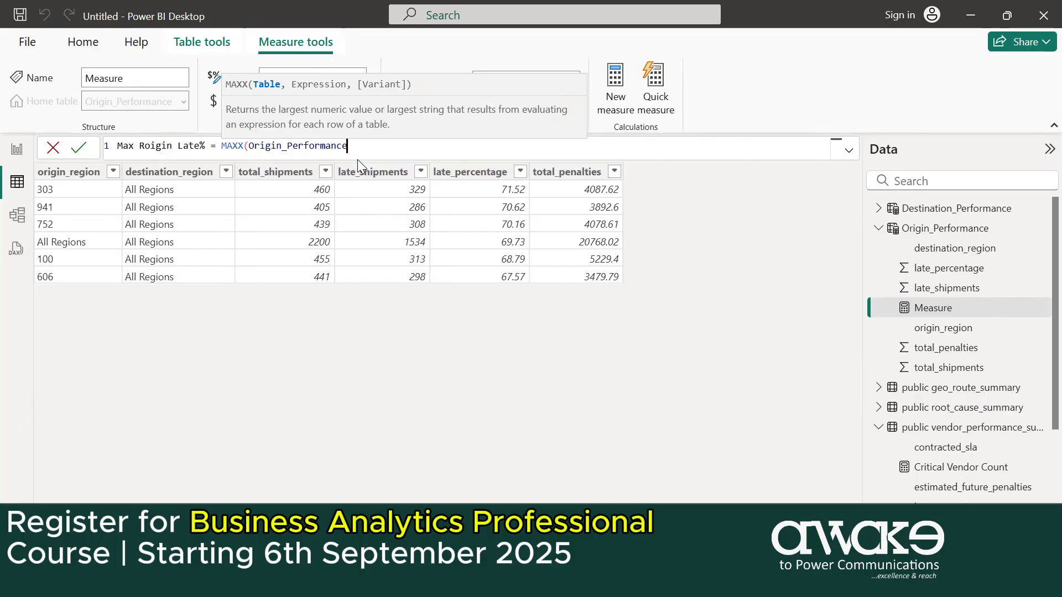
{"action": "type", "text": ","}
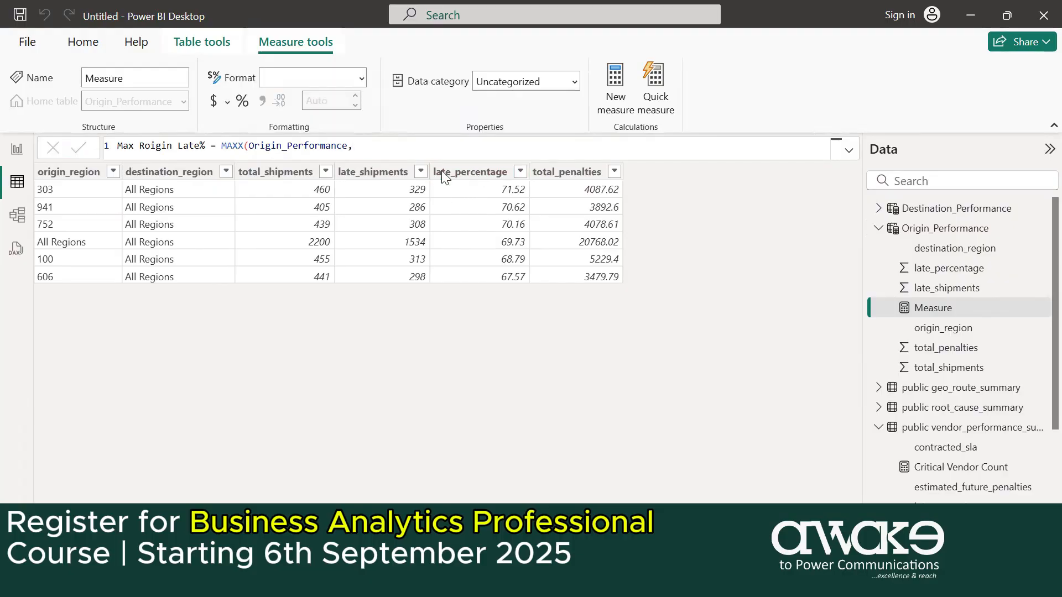
- Complete the formula with Origin_Performance[late_percentage] as the MAXX expression, close the bracket and commit the measure
{"action": "left_click", "coordinate": [383, 145]}
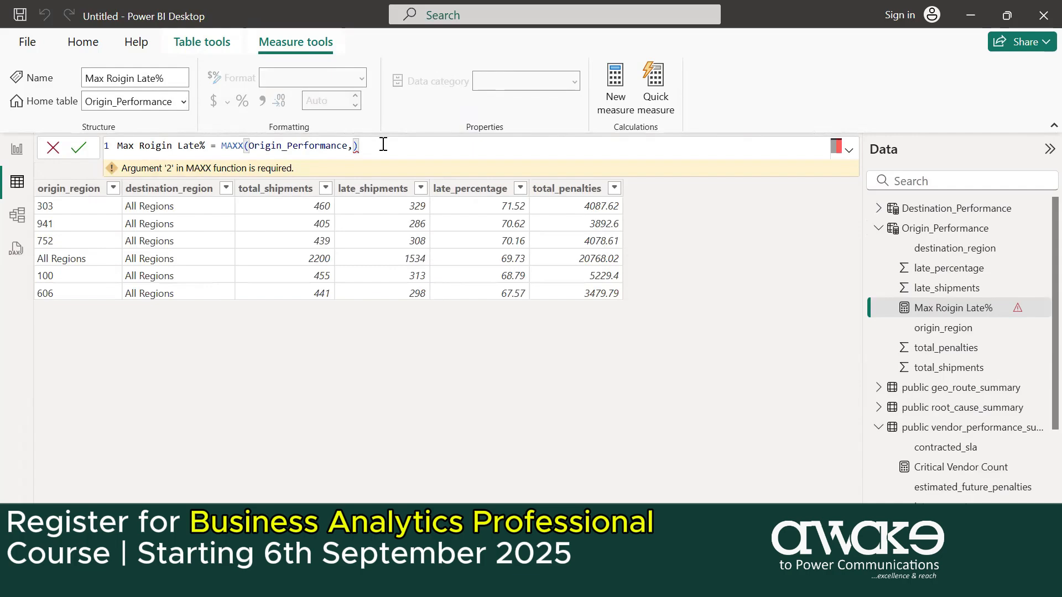
{"action": "key", "text": "BackSpace"}
{"action": "key", "text": "BackSpace"}
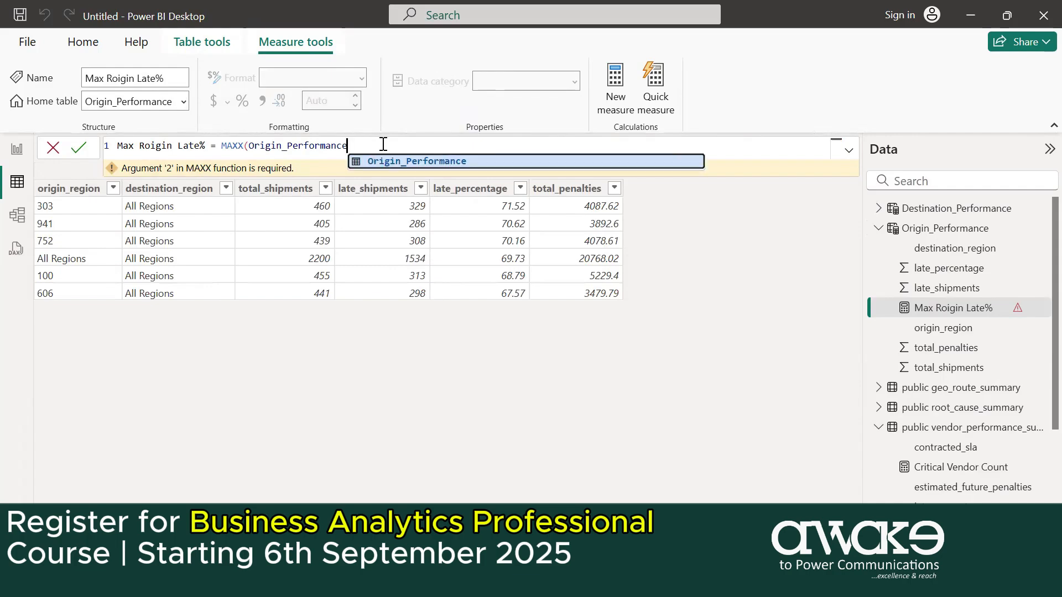
{"action": "type", "text": ","}
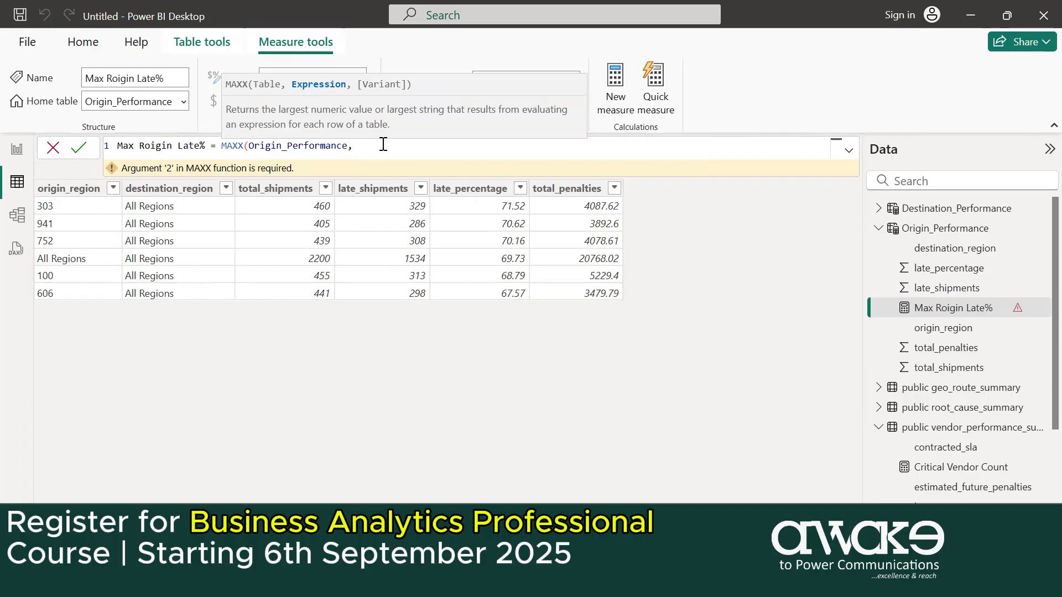
{"action": "type", "text": "ori"}
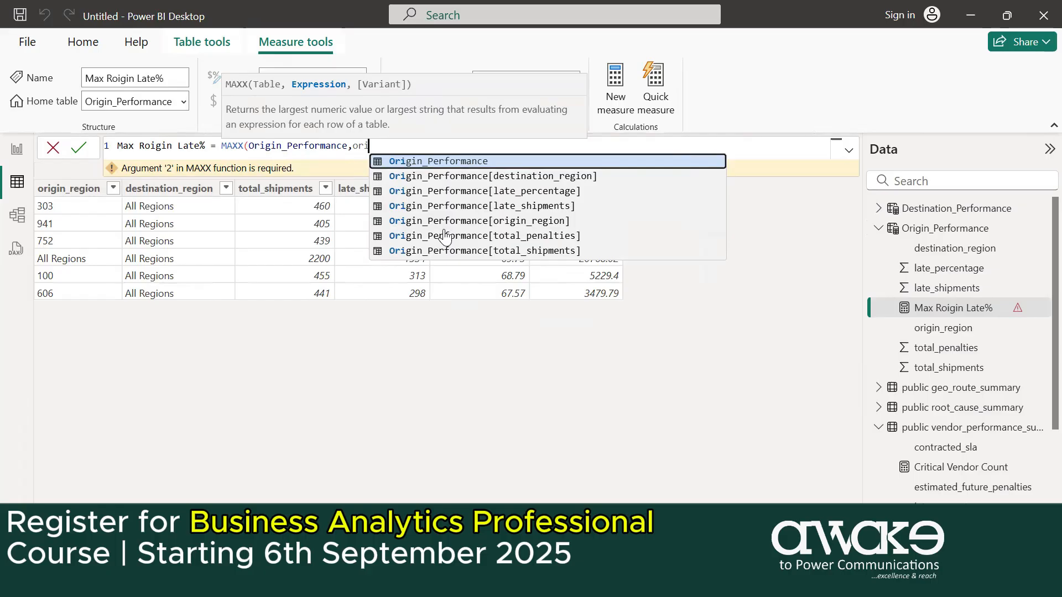
{"action": "left_click", "coordinate": [496, 192]}
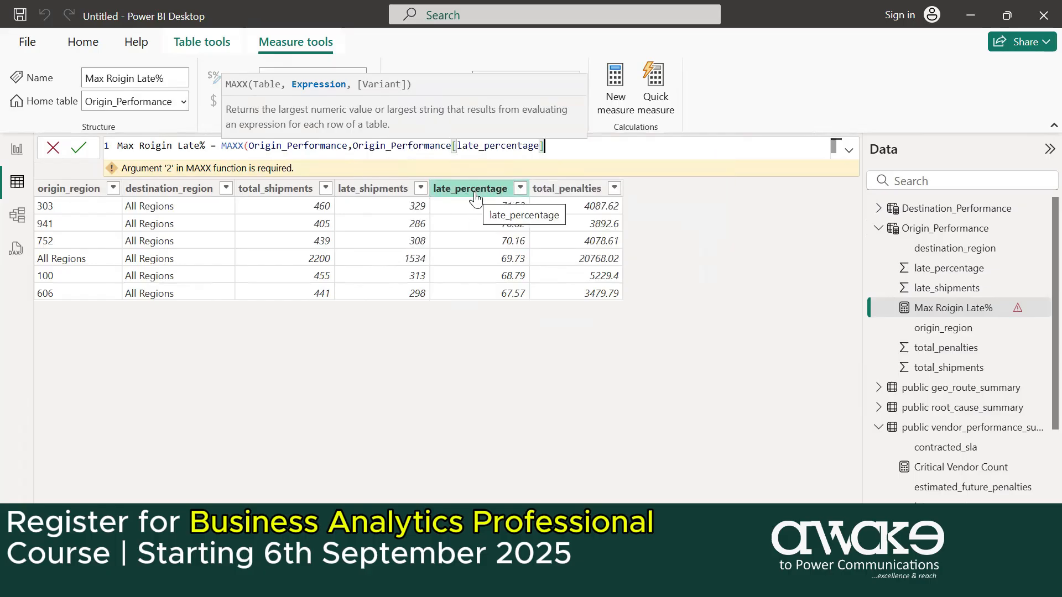
{"action": "type", "text": ")"}
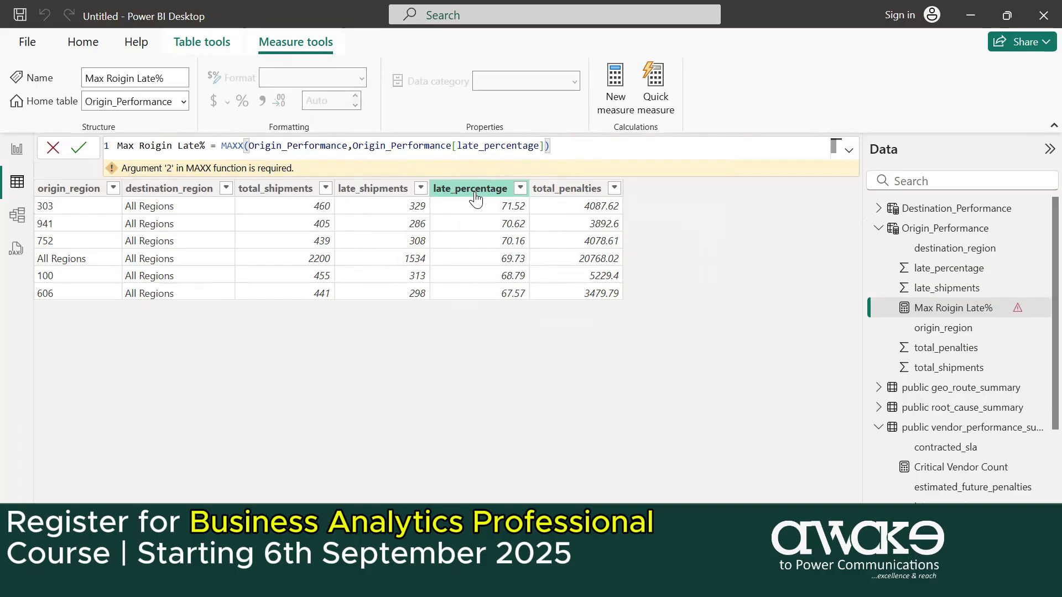
{"action": "key", "text": "Return"}
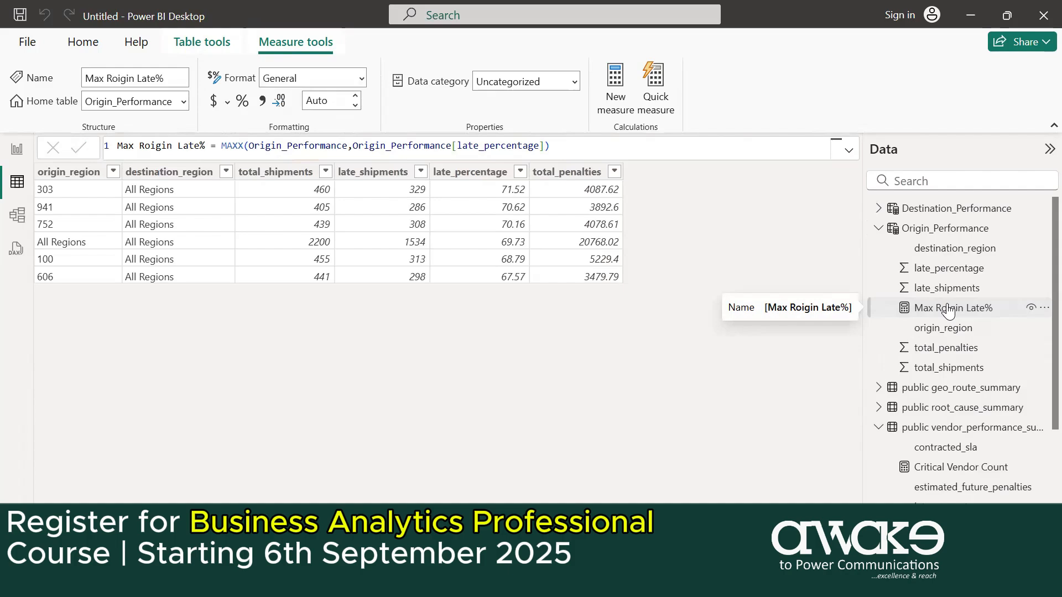
- Rename the measure to Max Origin Late% by correcting the misspelt word in its formula
{"action": "double_click", "coordinate": [166, 146]}
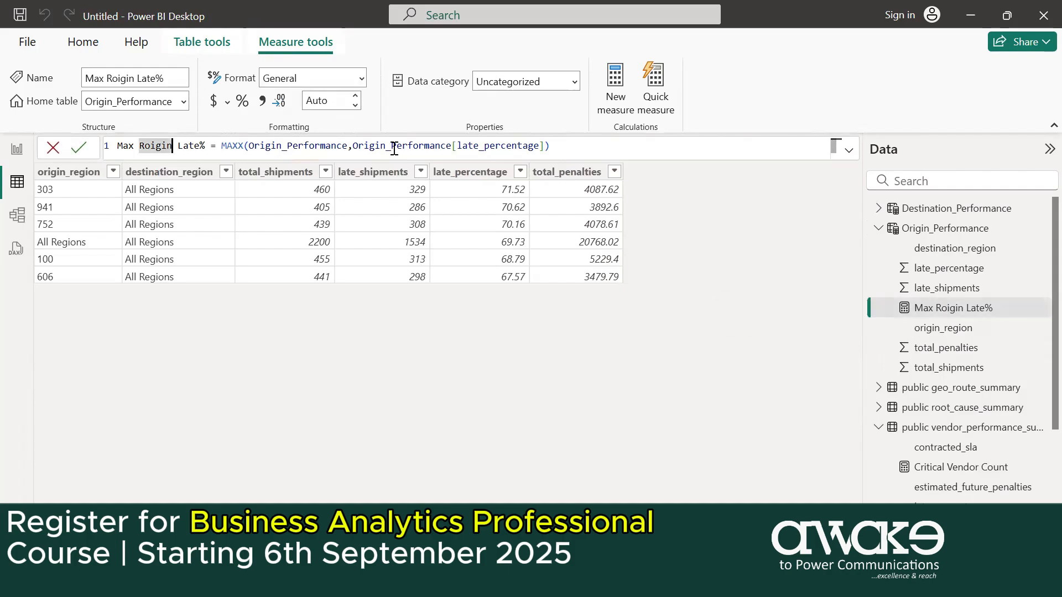
{"action": "key", "text": "BackSpace"}
{"action": "key", "text": "BackSpace"}
{"action": "key", "text": "BackSpace"}
{"action": "key", "text": "BackSpace"}
{"action": "key", "text": "BackSpace"}
{"action": "key", "text": "BackSpace"}
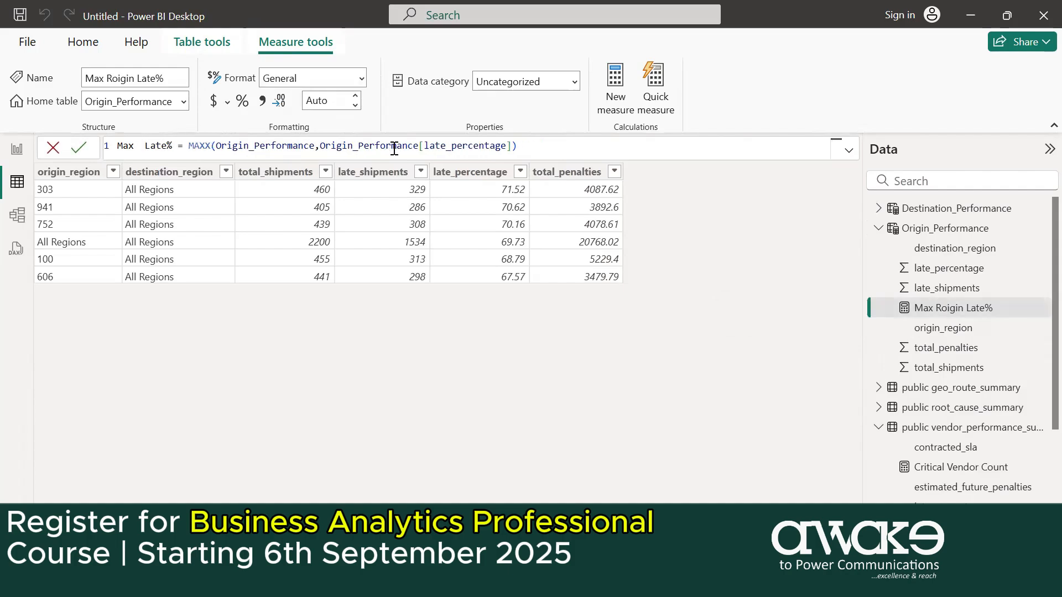
{"action": "type", "text": "Origin"}
{"action": "key", "text": "Return"}
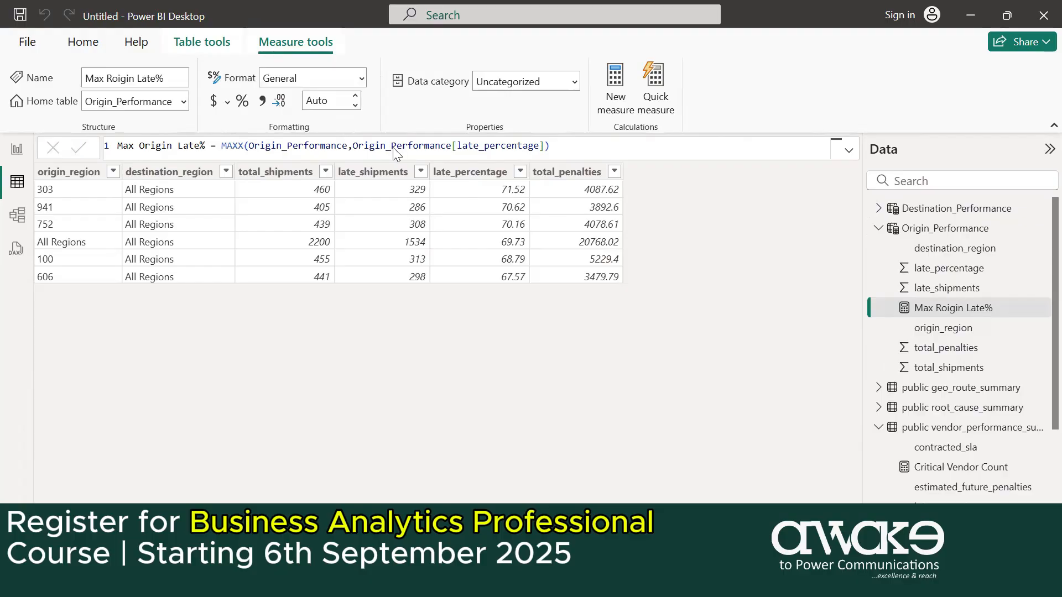
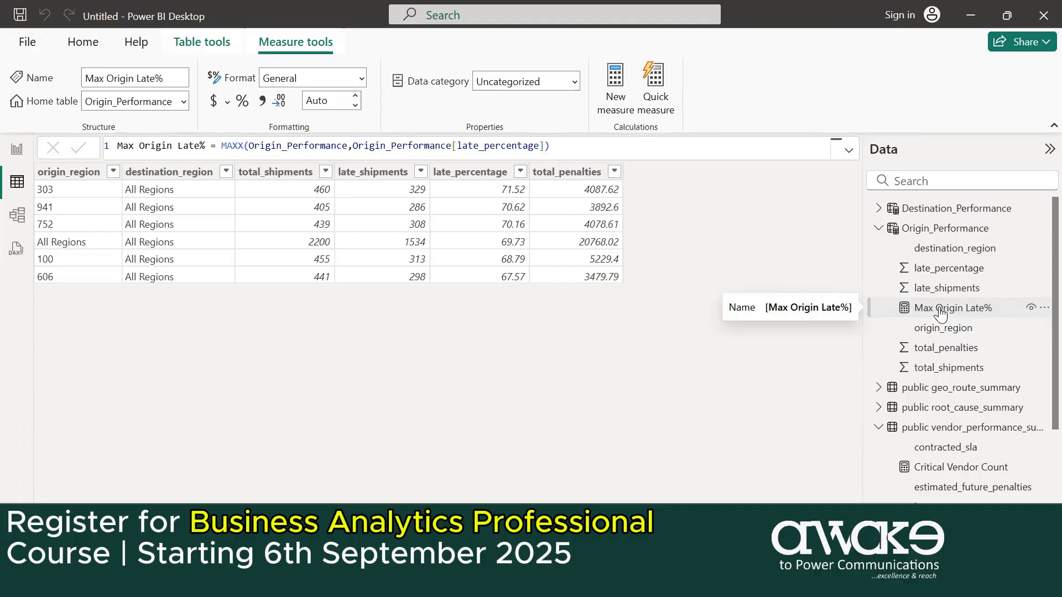
- Switch to the report canvas and try to rename the report page
{"action": "left_click", "coordinate": [17, 149]}
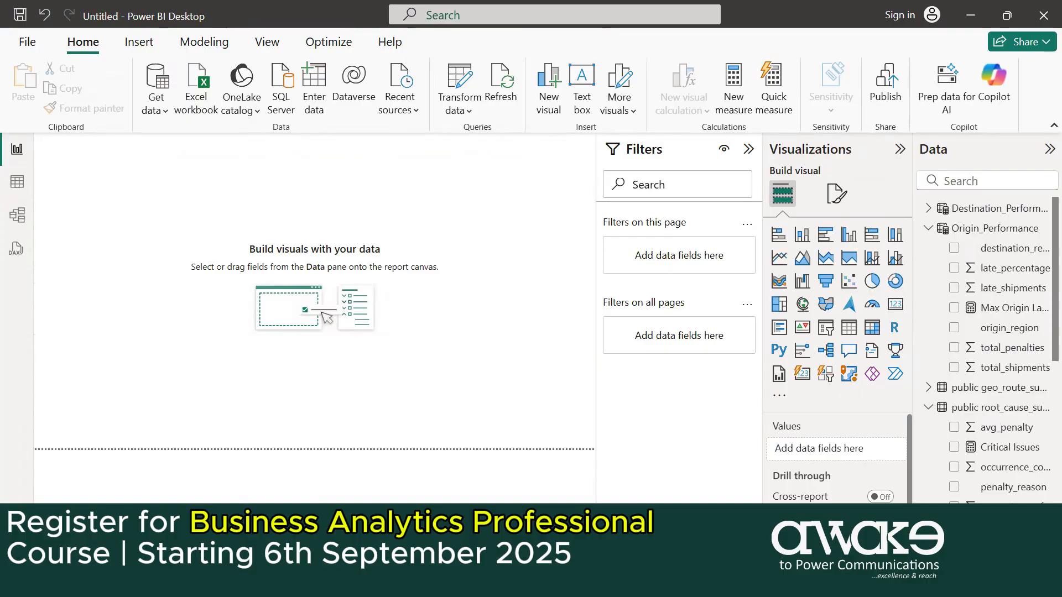
{"action": "right_click", "coordinate": [173, 525]}
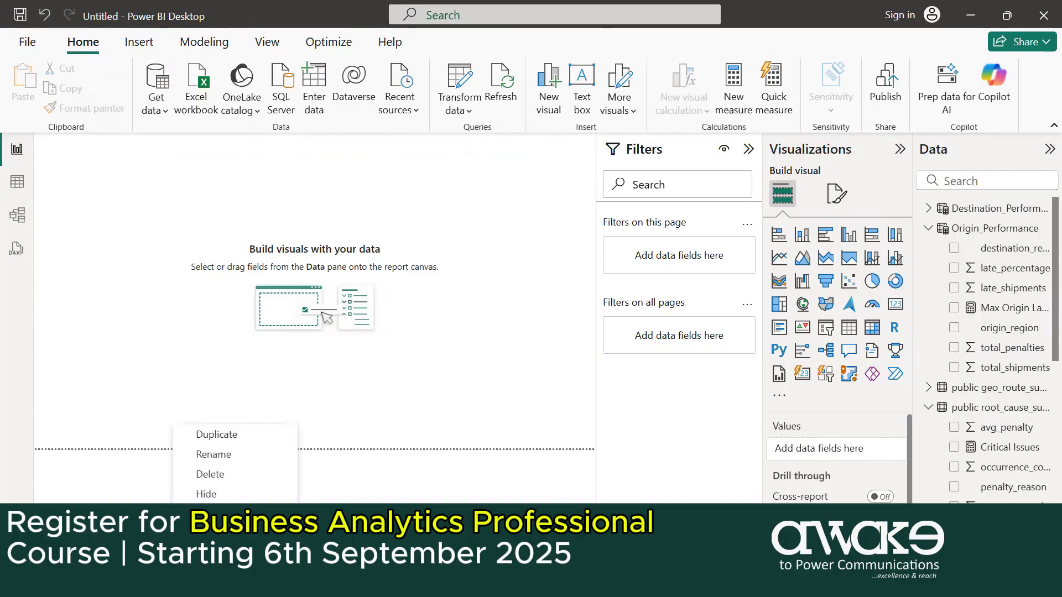
{"action": "left_click", "coordinate": [217, 455]}
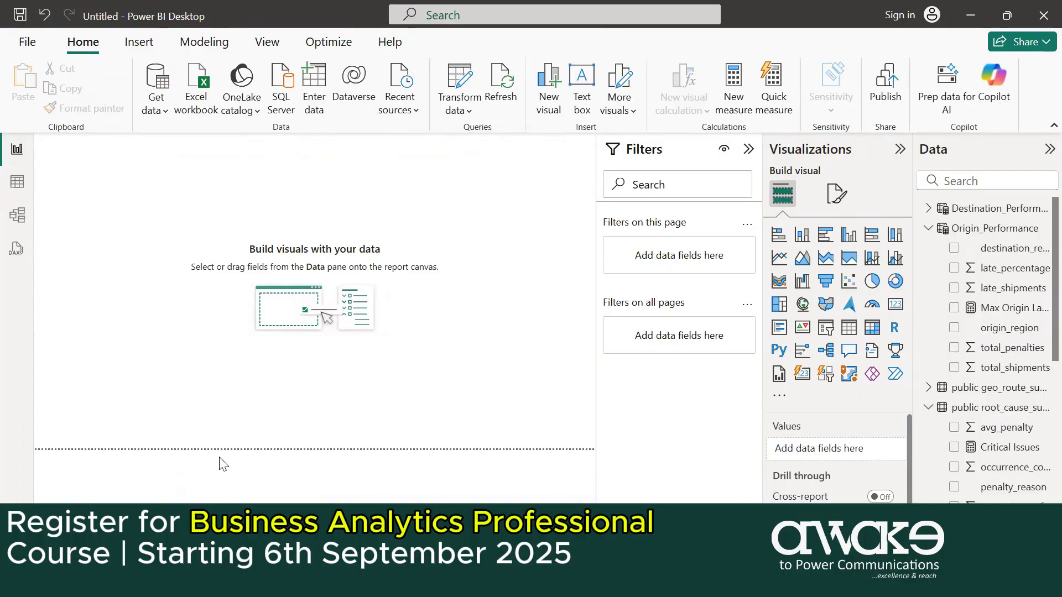
{"action": "right_click", "coordinate": [285, 520]}
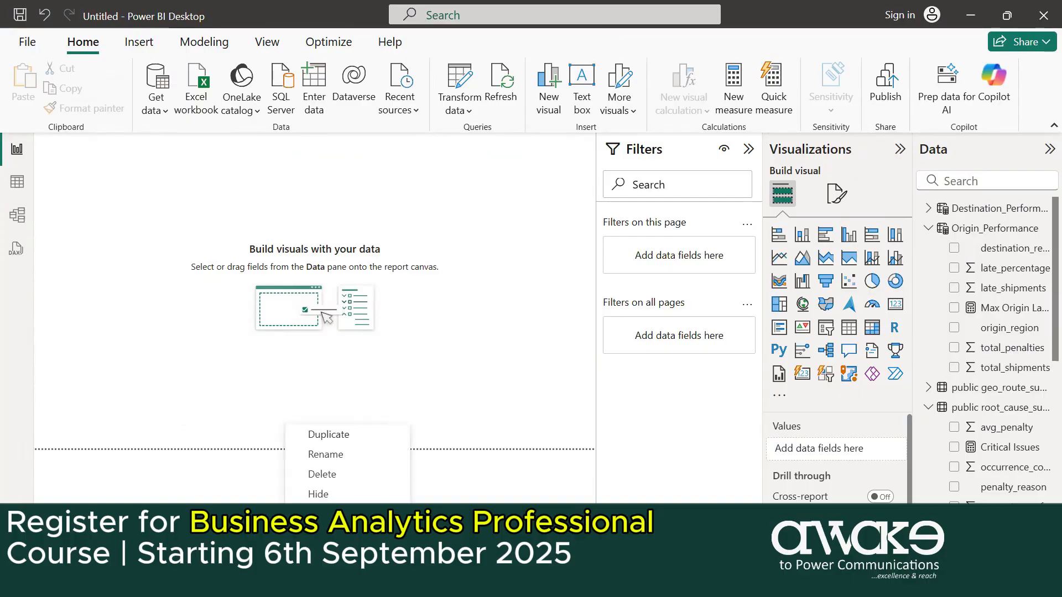
{"action": "left_click", "coordinate": [316, 492]}
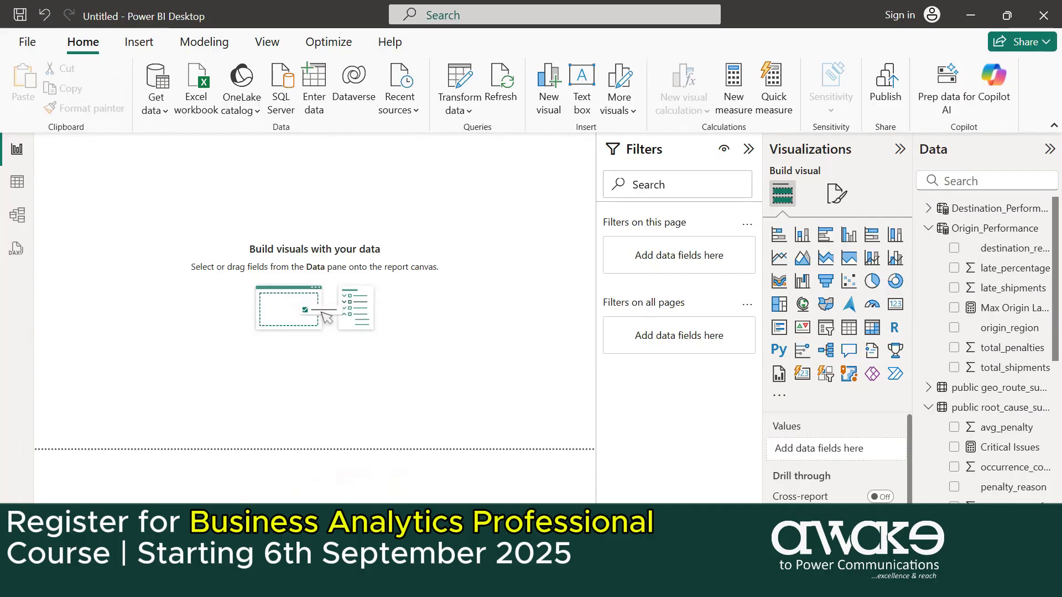
{"action": "right_click", "coordinate": [398, 514]}
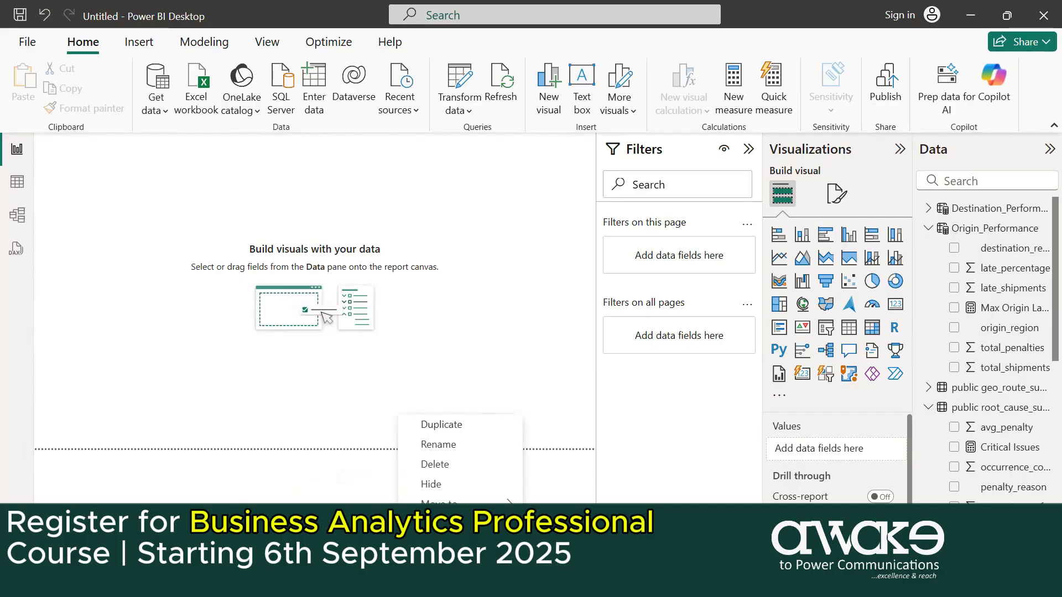
{"action": "left_click", "coordinate": [439, 444]}
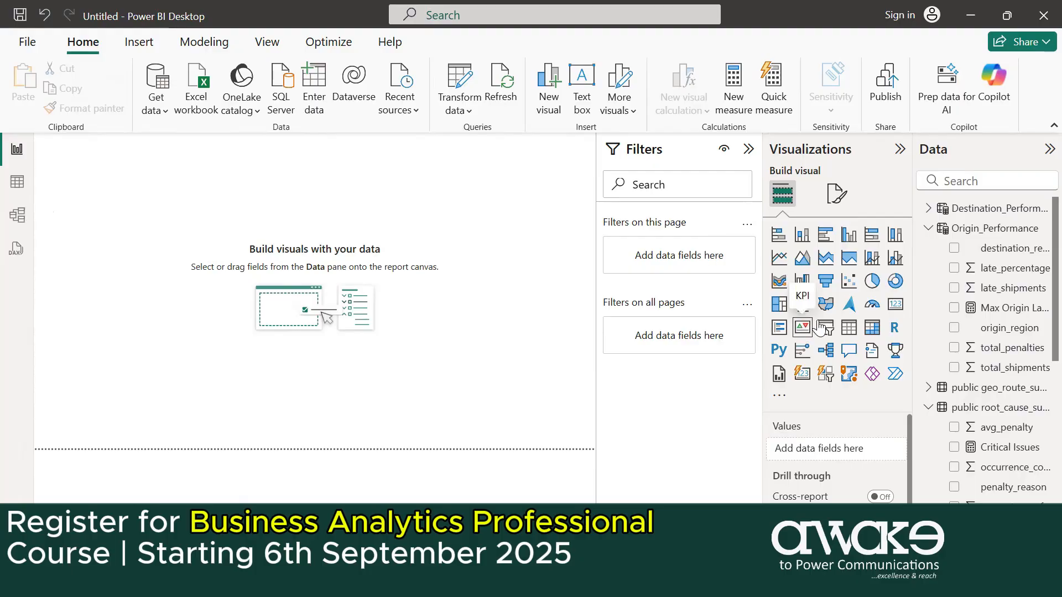
- Add a card visual showing total_shipments from Origin_Performance and shorten its height slightly
{"action": "left_click", "coordinate": [895, 305]}
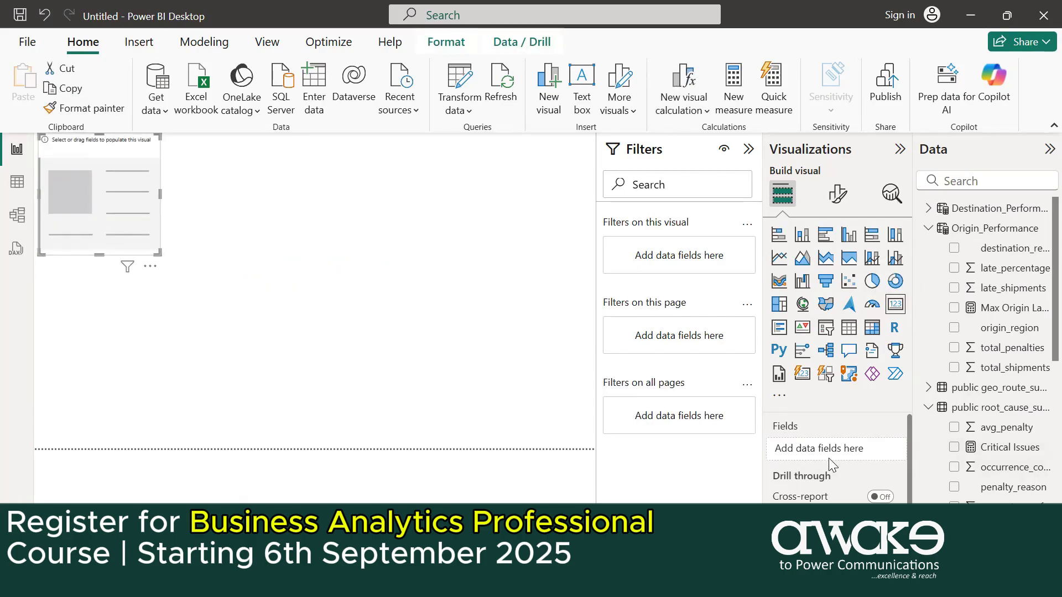
{"action": "scroll", "coordinate": [828, 457], "scroll_direction": "down", "scroll_amount": 1}
{"action": "scroll", "coordinate": [827, 440], "scroll_direction": "up", "scroll_amount": 1}
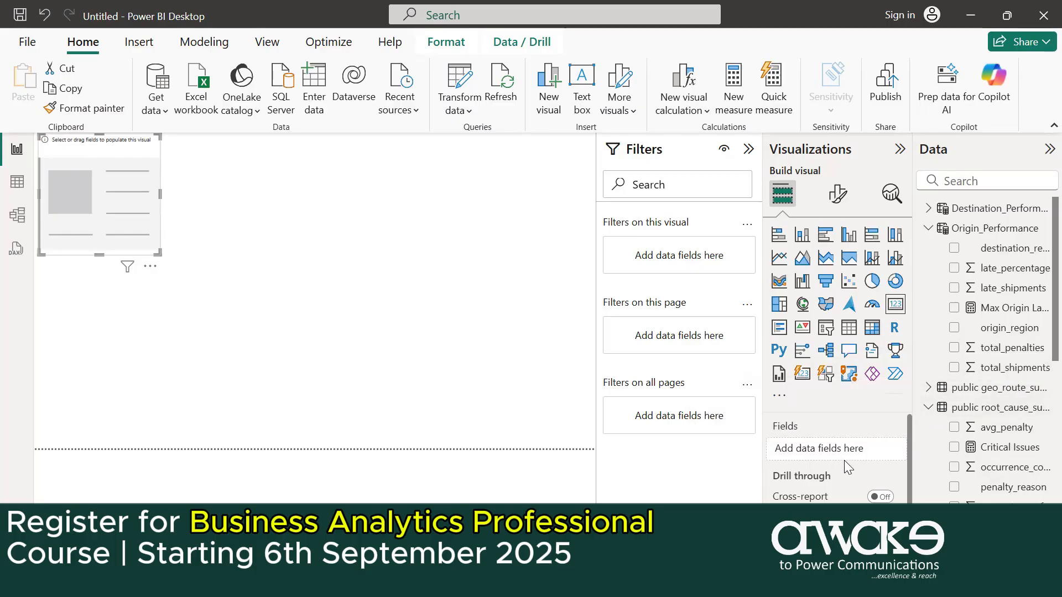
{"action": "left_click", "coordinate": [955, 369]}
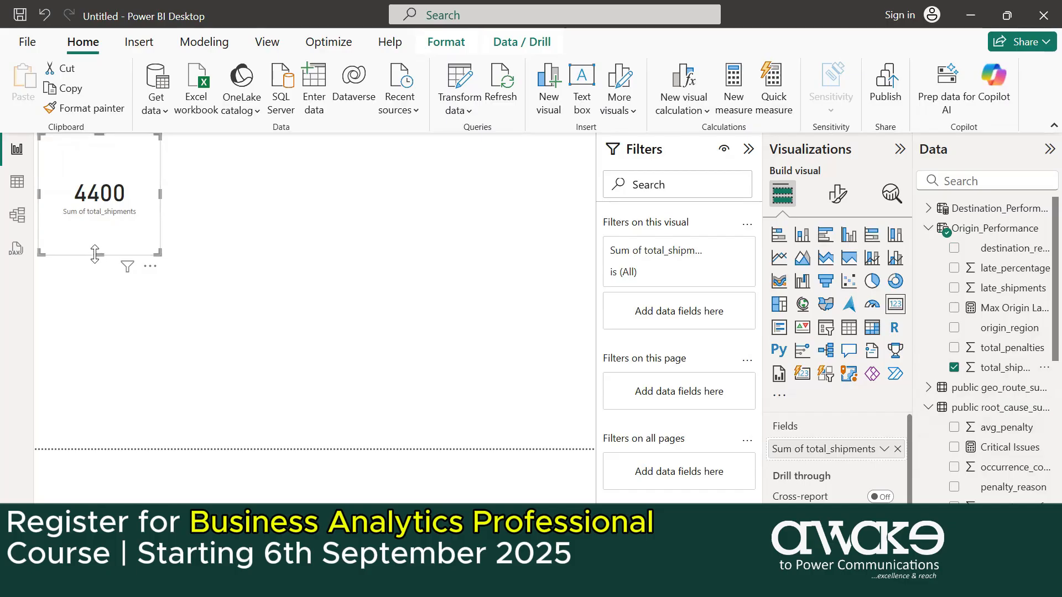
{"action": "left_click_drag", "start_coordinate": [95, 254], "coordinate": [97, 232]}
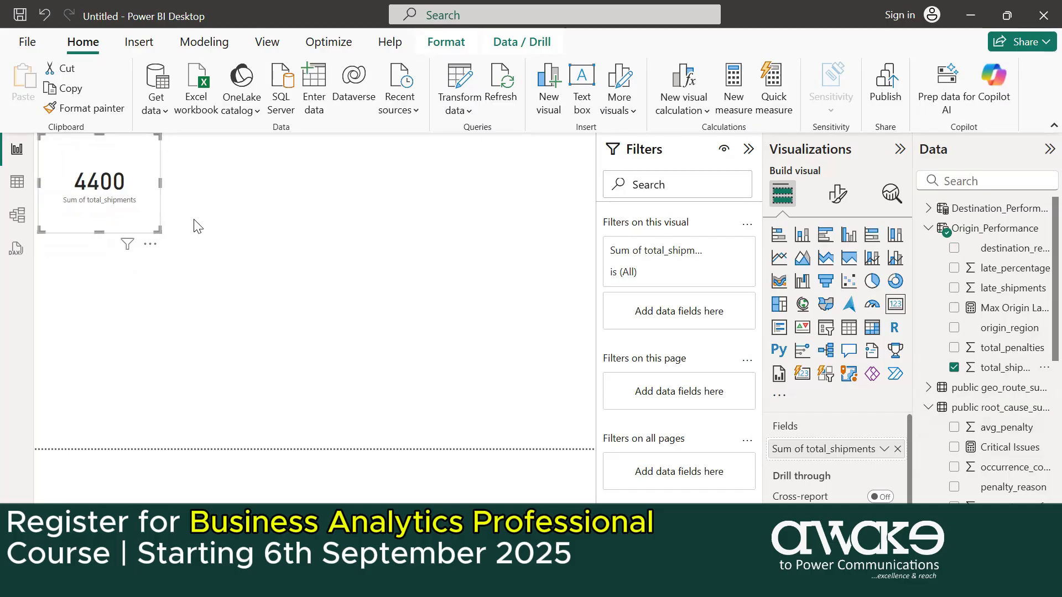
{"action": "left_click", "coordinate": [190, 203]}
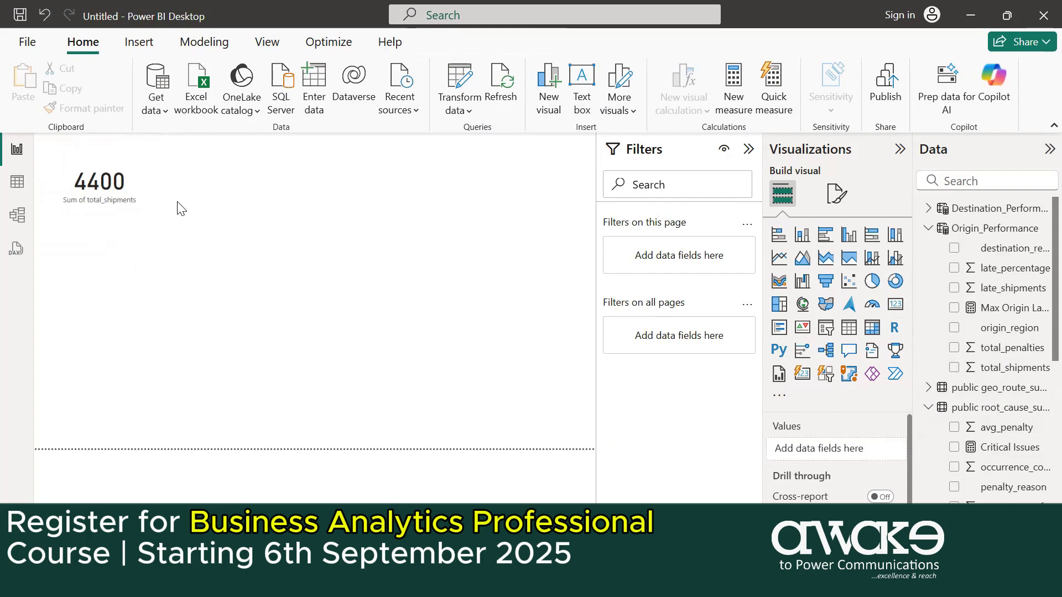
- Add a second card showing total_penalties and place it beside the first card
{"action": "left_click", "coordinate": [895, 304]}
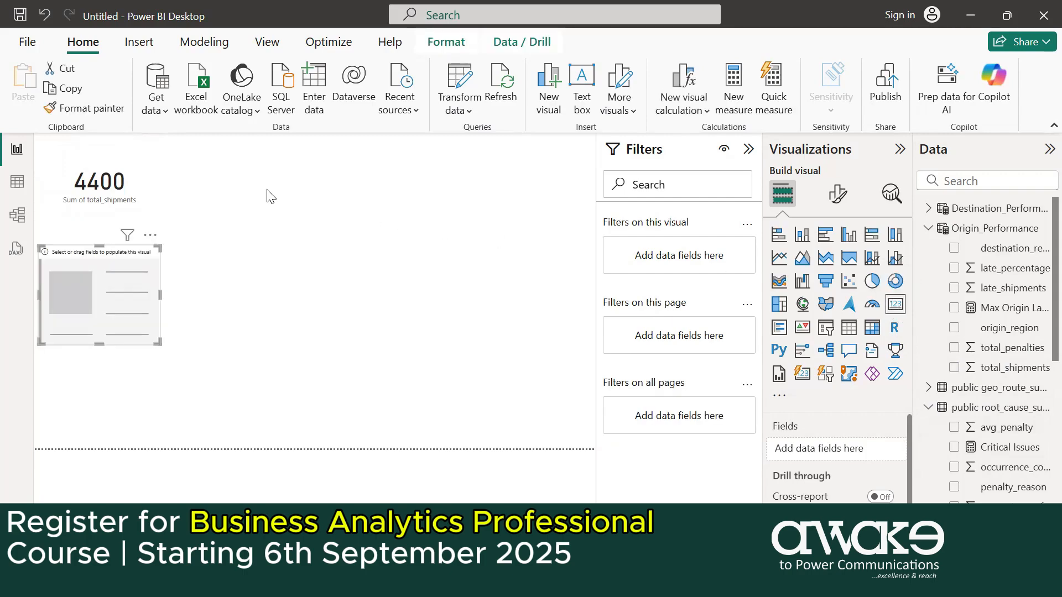
{"action": "left_click_drag", "start_coordinate": [88, 291], "coordinate": [208, 176]}
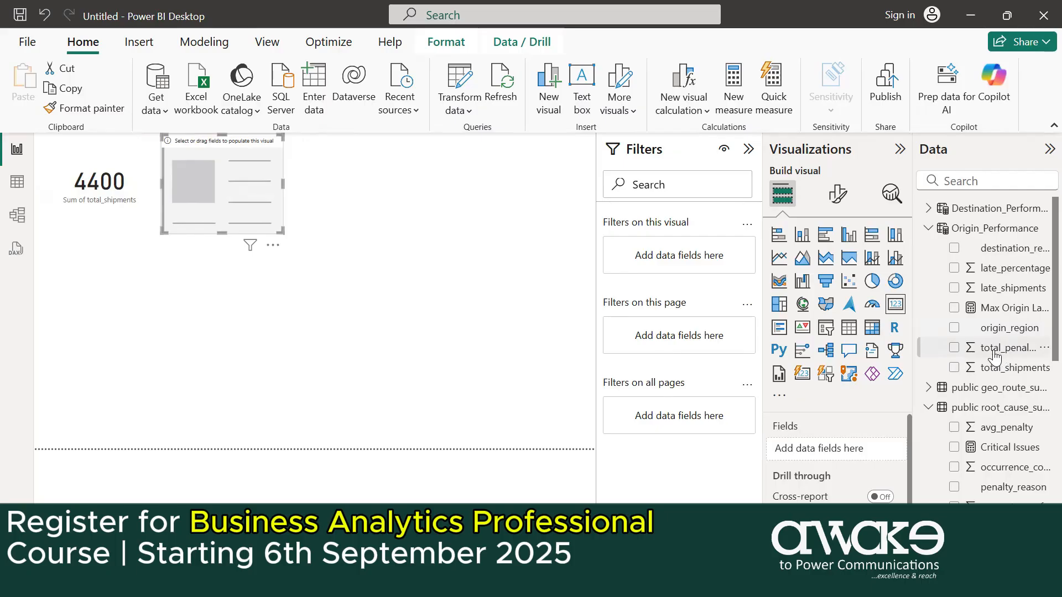
{"action": "left_click", "coordinate": [954, 348]}
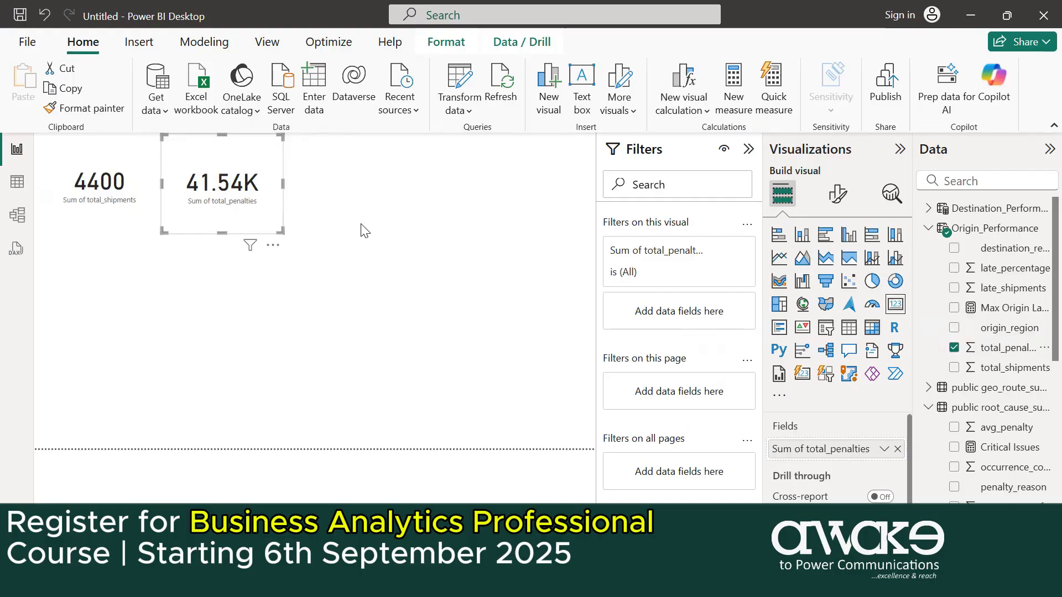
{"action": "left_click", "coordinate": [333, 216]}
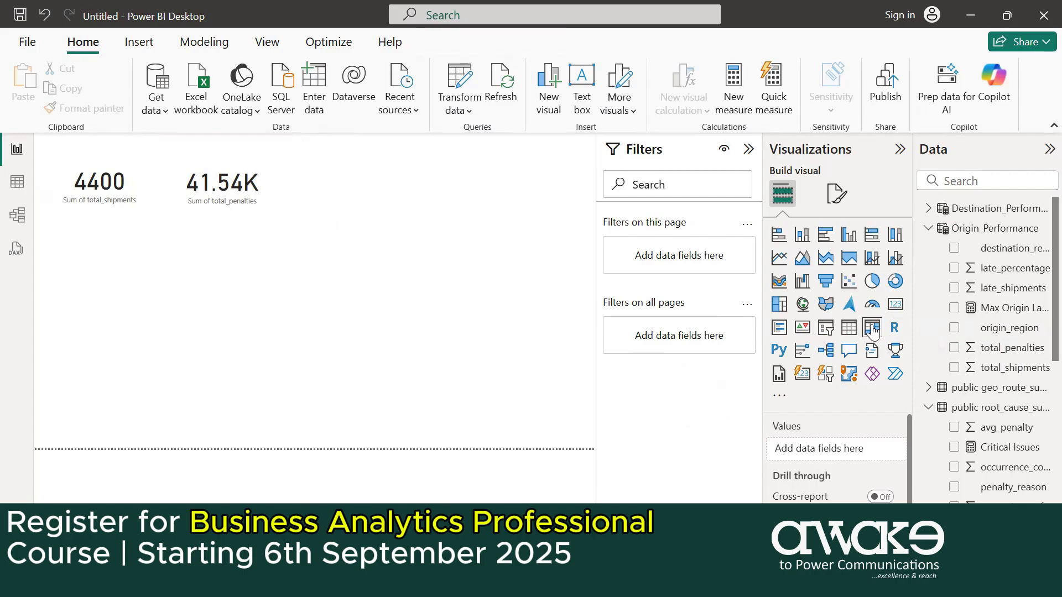
- Add a third card showing the Critical Vendor Count measure from public vendor_performance_summary, placed beside the others
{"action": "left_click", "coordinate": [891, 311]}
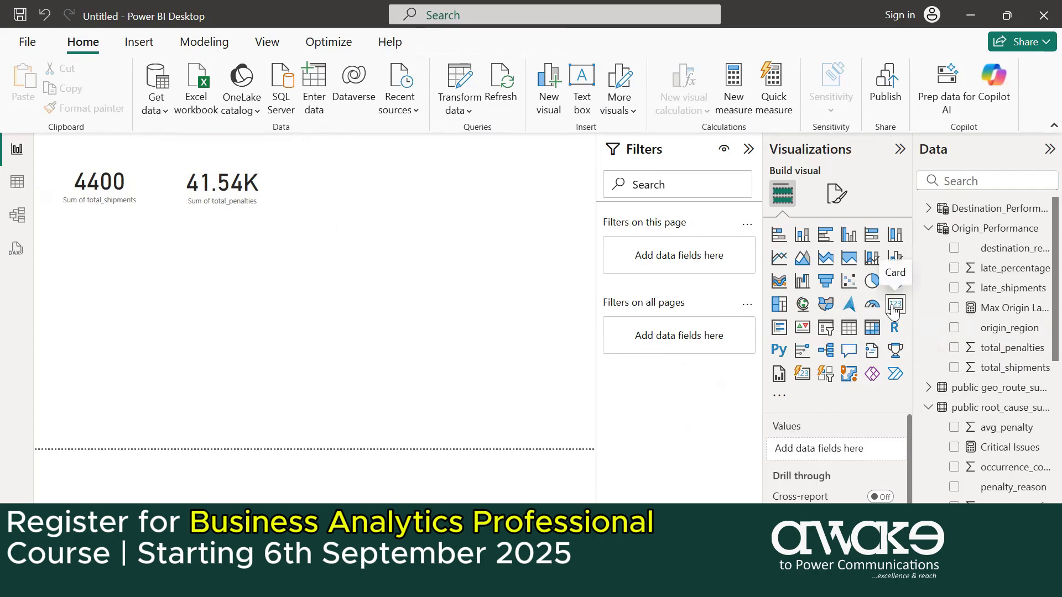
{"action": "left_click_drag", "start_coordinate": [105, 303], "coordinate": [366, 191]}
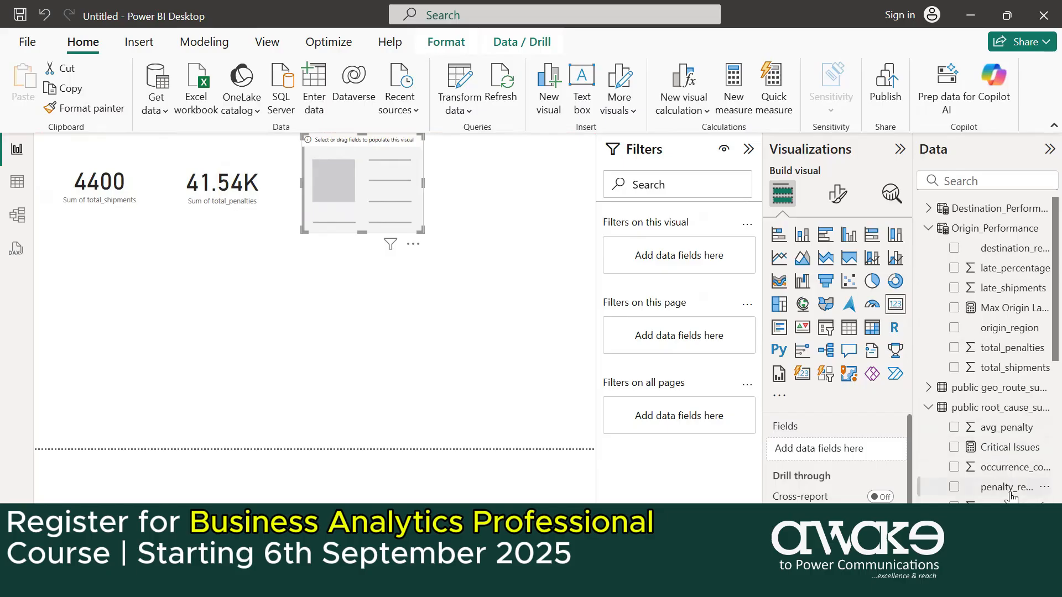
{"action": "scroll", "coordinate": [1011, 496], "scroll_direction": "down", "scroll_amount": 3}
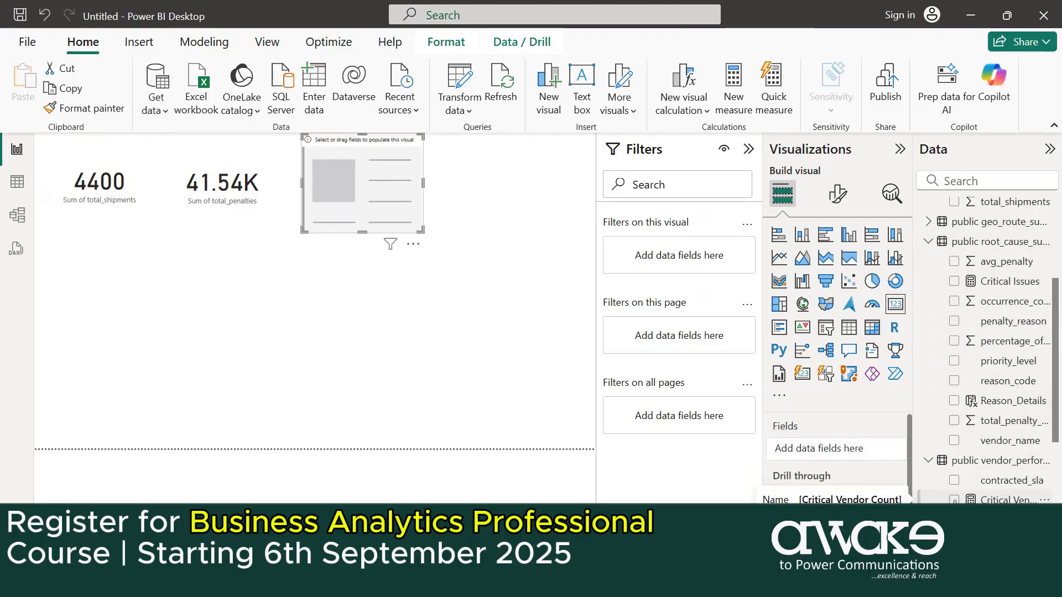
{"action": "left_click", "coordinate": [954, 499]}
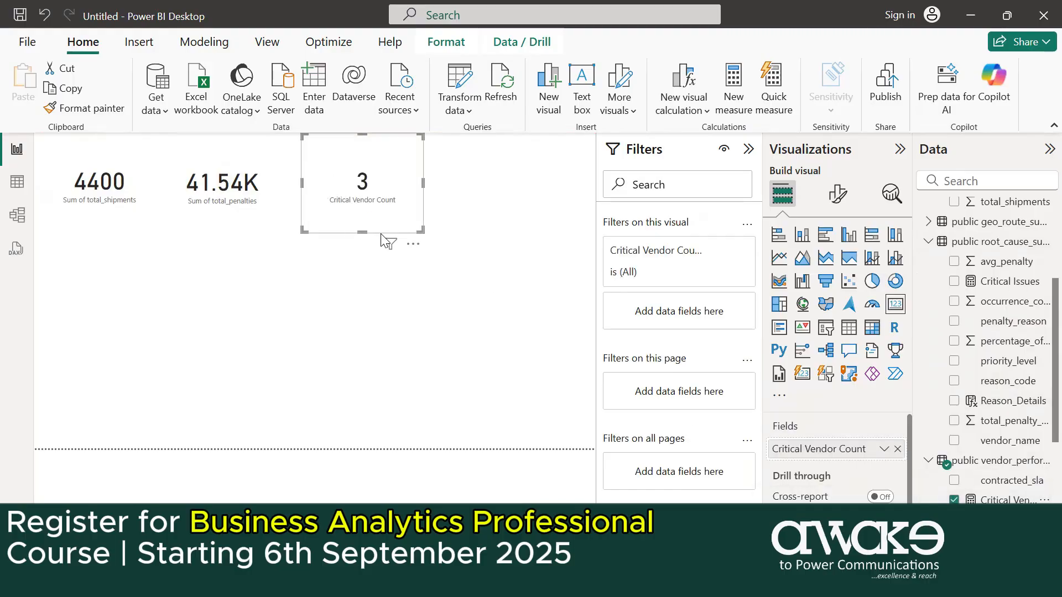
{"action": "left_click_drag", "start_coordinate": [358, 231], "coordinate": [356, 224]}
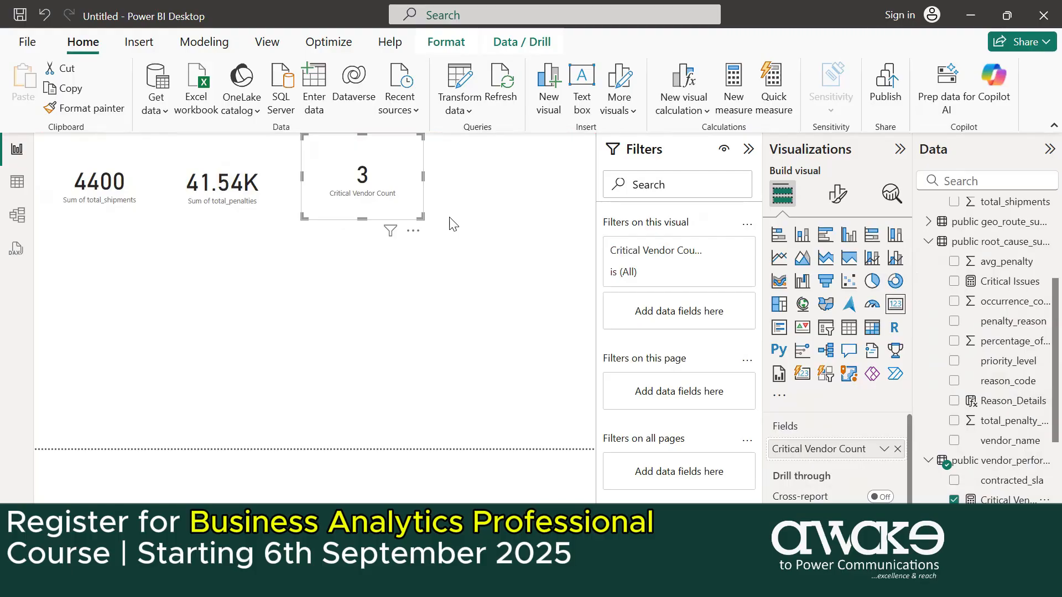
{"action": "left_click", "coordinate": [352, 256]}
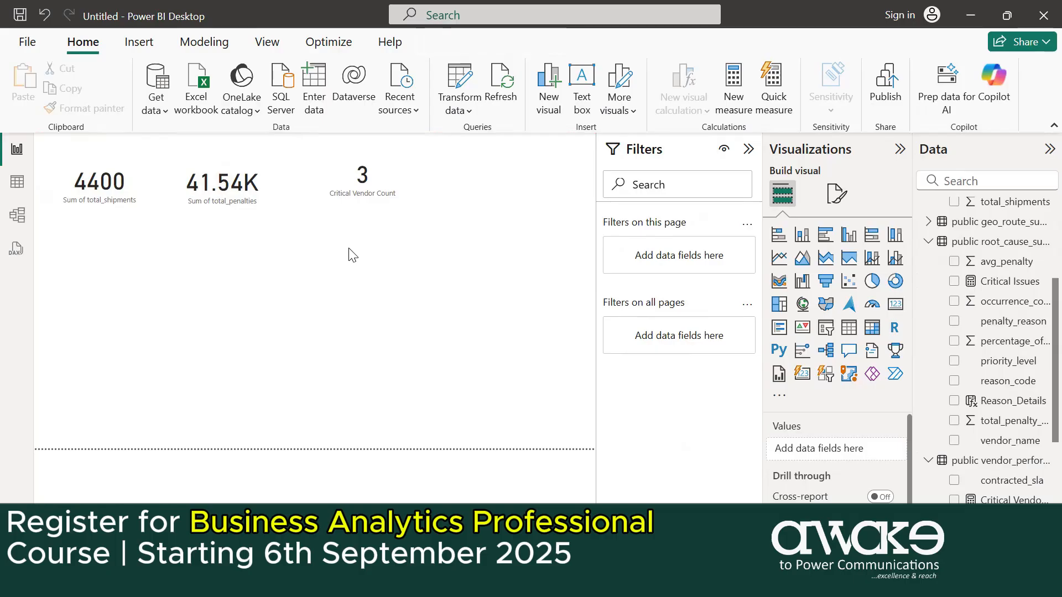
- Add a clustered bar chart with vendor_name on the Y-axis and sla_variance on the X-axis, then enlarge it
{"action": "left_click", "coordinate": [831, 241]}
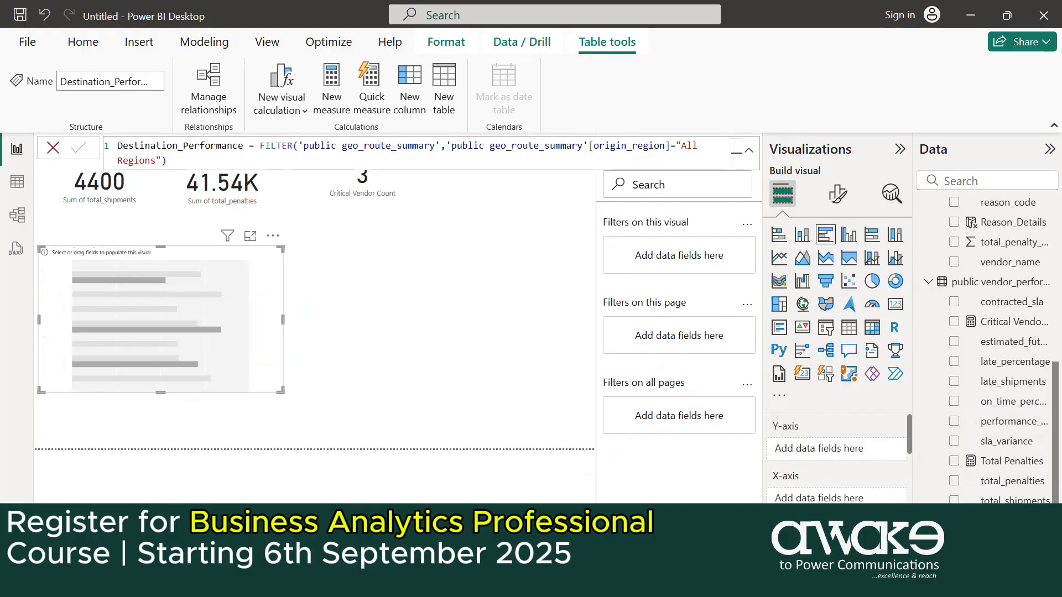
{"action": "left_click", "coordinate": [953, 520]}
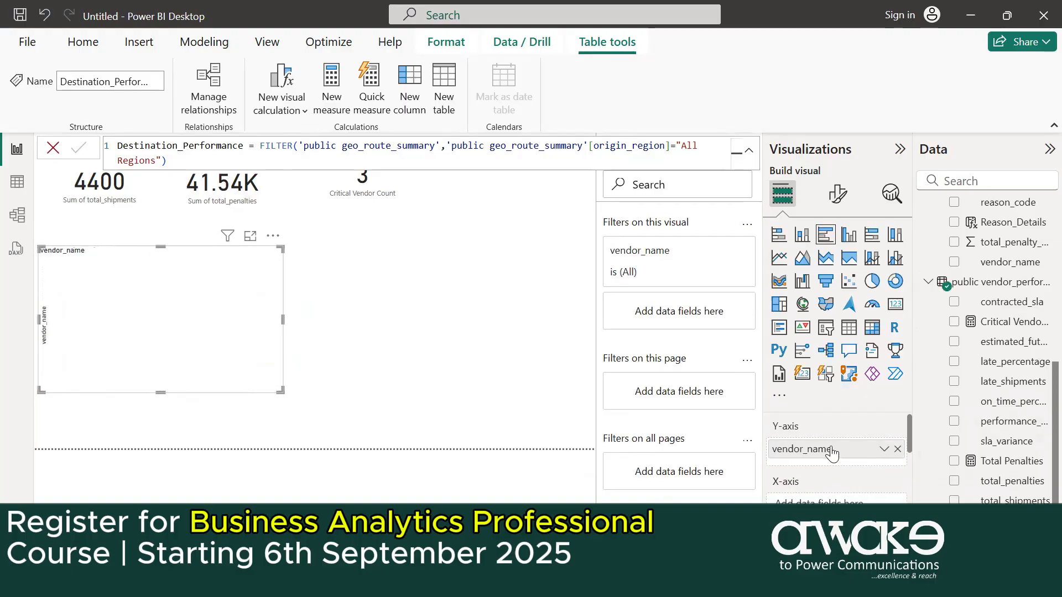
{"action": "scroll", "coordinate": [835, 459], "scroll_direction": "down", "scroll_amount": 2}
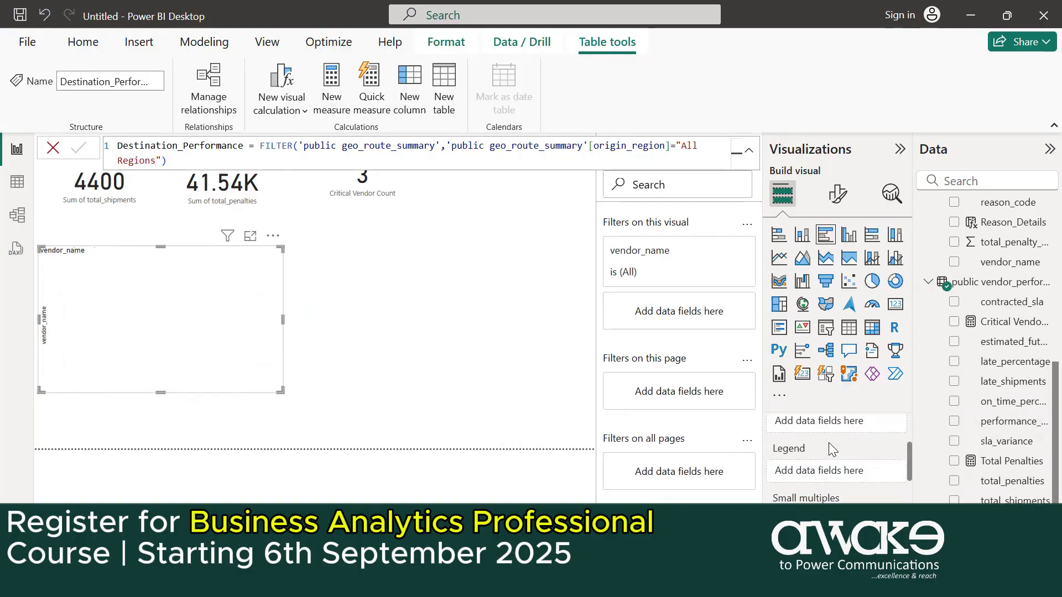
{"action": "scroll", "coordinate": [862, 475], "scroll_direction": "up", "scroll_amount": 3}
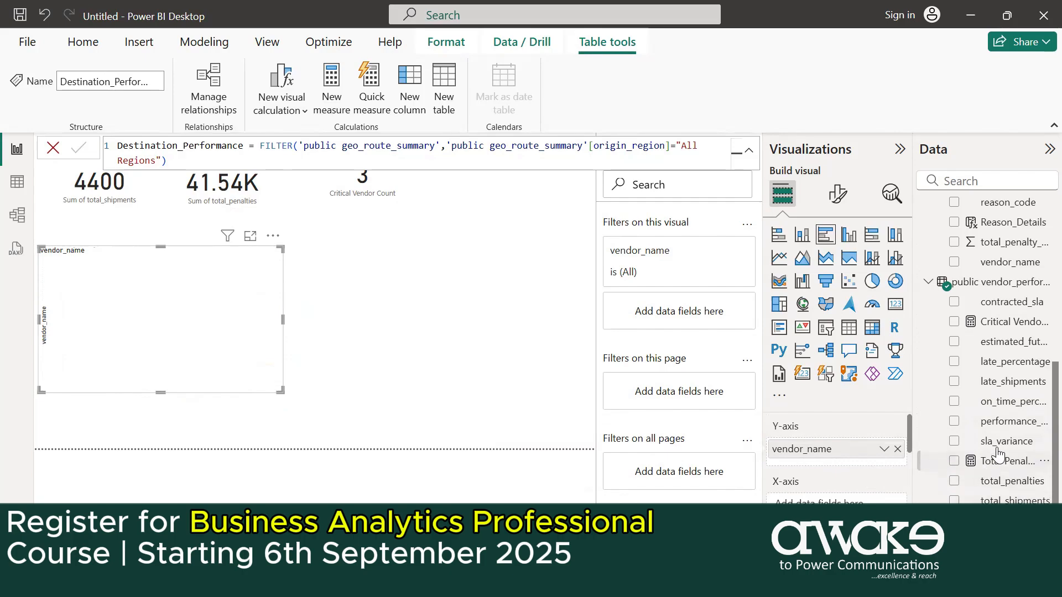
{"action": "left_click_drag", "start_coordinate": [1003, 442], "coordinate": [813, 501]}
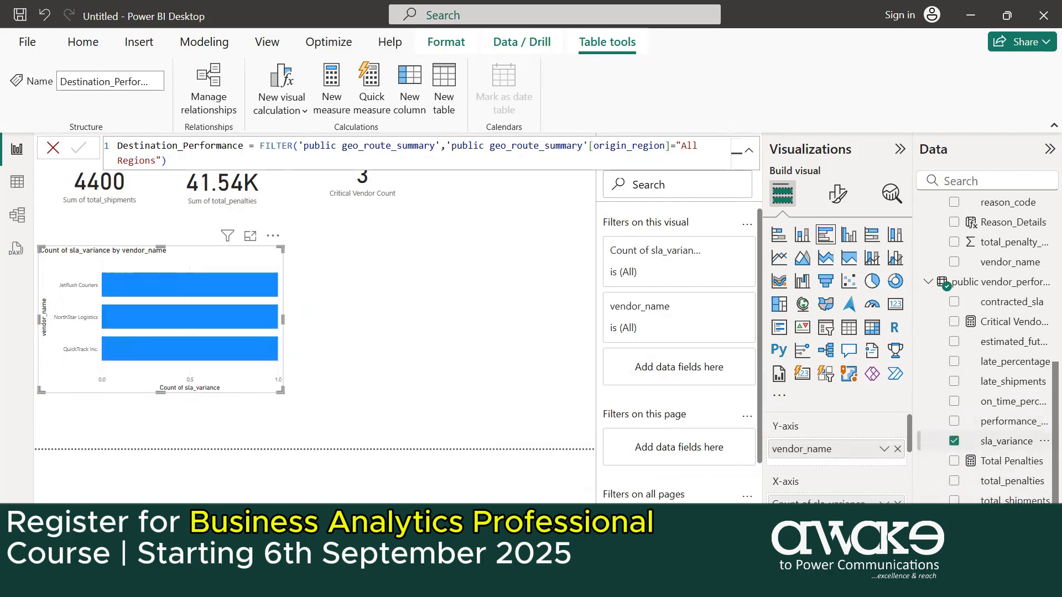
{"action": "left_click_drag", "start_coordinate": [192, 259], "coordinate": [192, 267]}
{"action": "left_click_drag", "start_coordinate": [281, 398], "coordinate": [307, 427]}
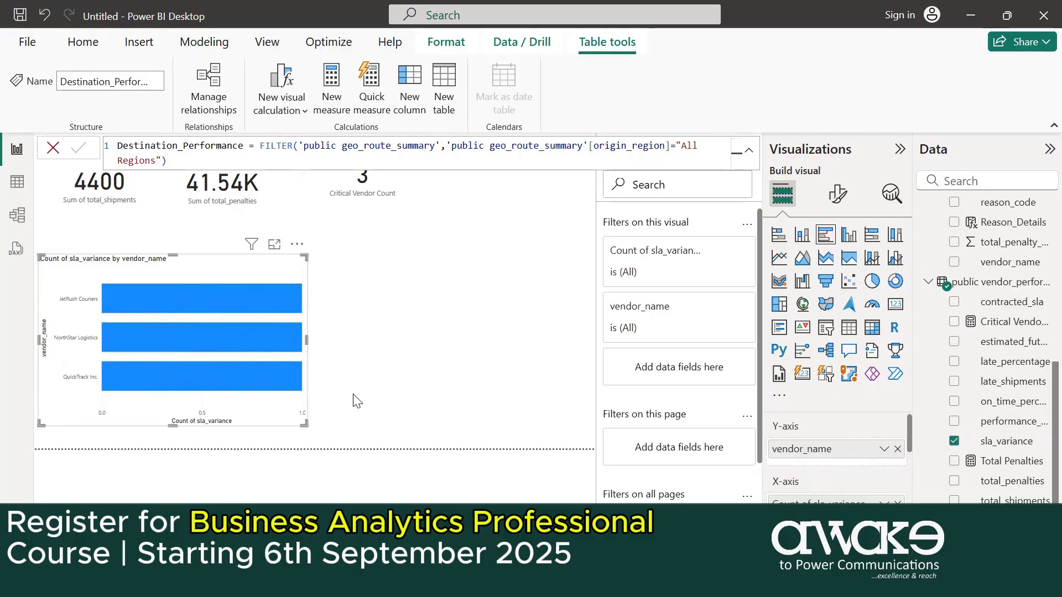
{"action": "left_click", "coordinate": [410, 301]}
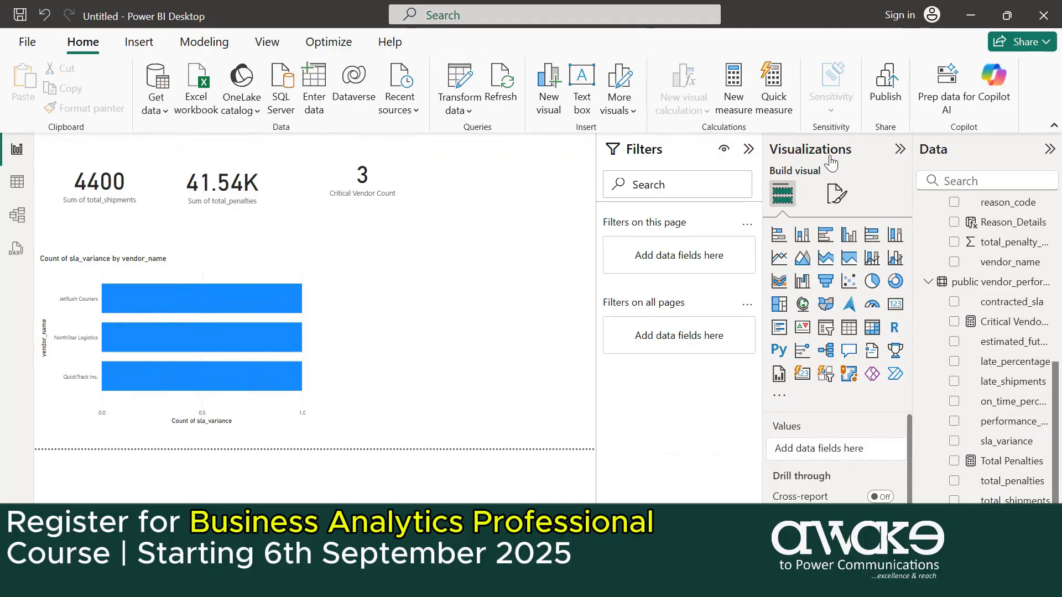
- Add a table visual beside the bar chart listing vendor_name, on_time_percentage, sla_variance and performance_rating, widening it
{"action": "left_click", "coordinate": [849, 330]}
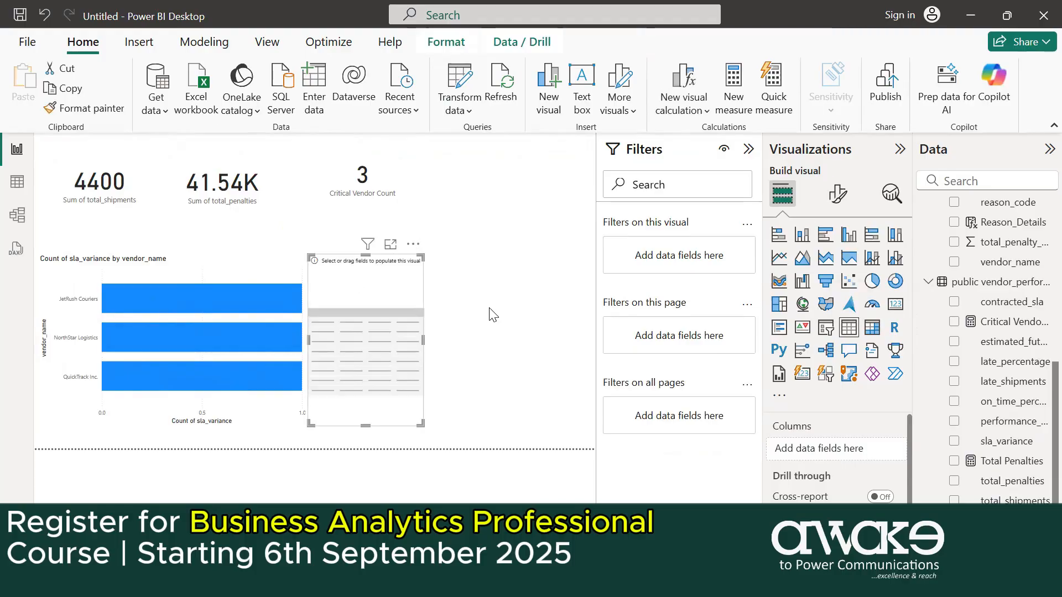
{"action": "left_click_drag", "start_coordinate": [388, 295], "coordinate": [410, 300]}
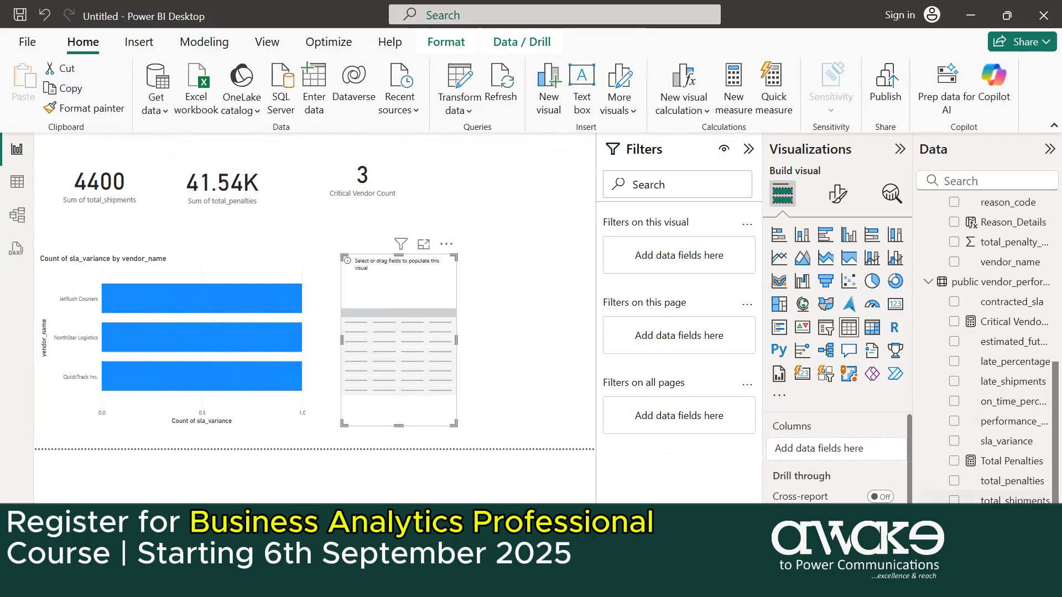
{"action": "left_click", "coordinate": [954, 520]}
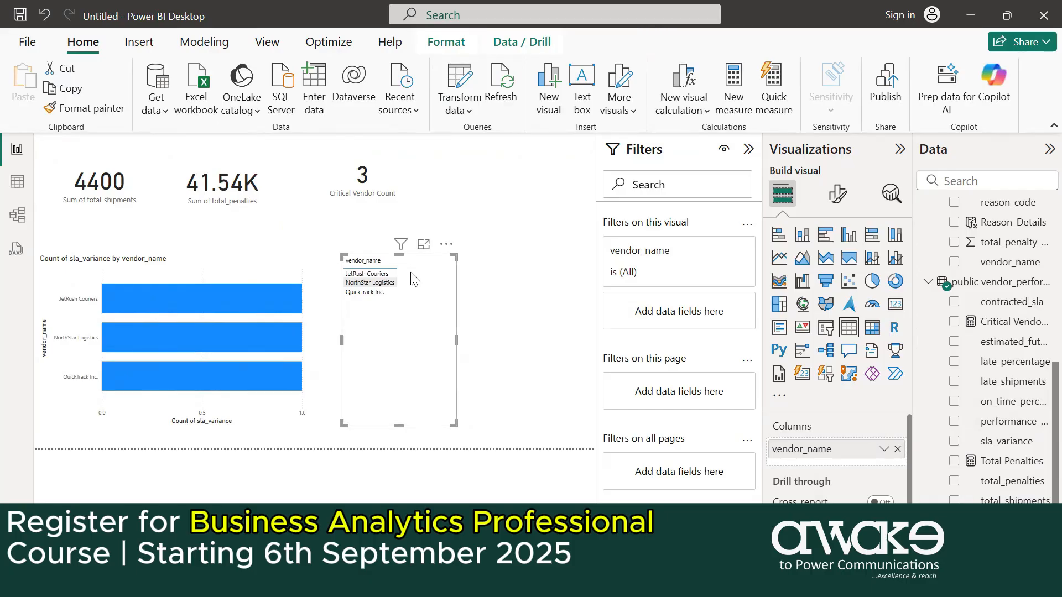
{"action": "left_click", "coordinate": [954, 401]}
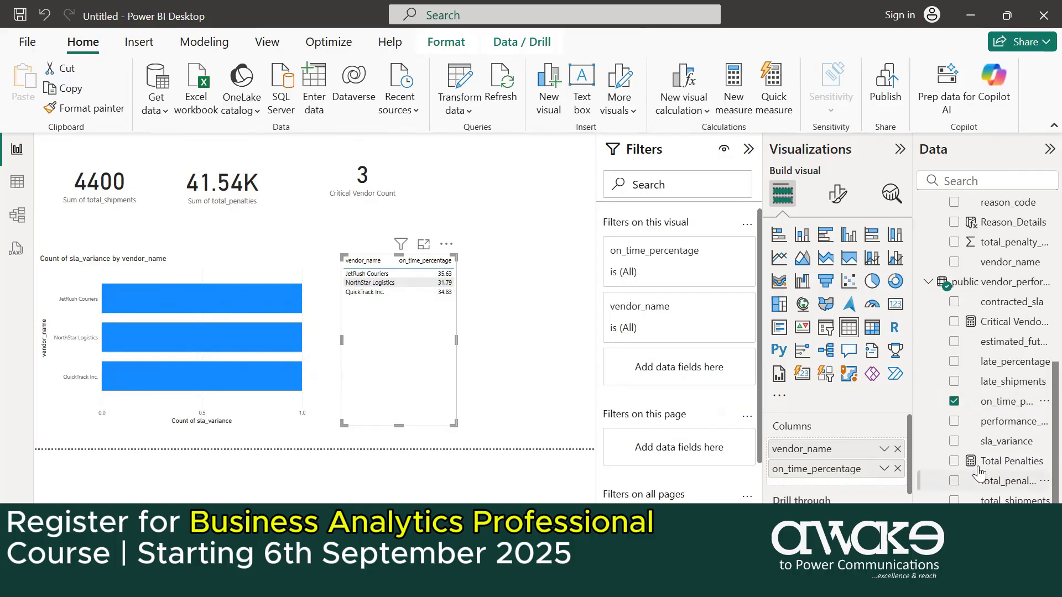
{"action": "left_click", "coordinate": [954, 441]}
{"action": "left_click_drag", "start_coordinate": [507, 347], "coordinate": [541, 348]}
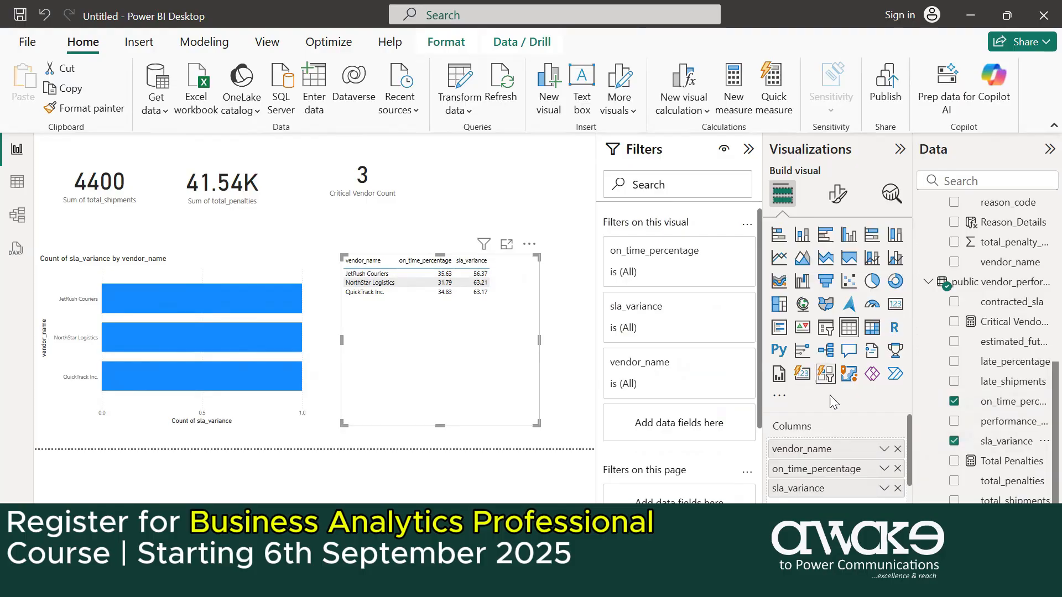
{"action": "left_click", "coordinate": [954, 421]}
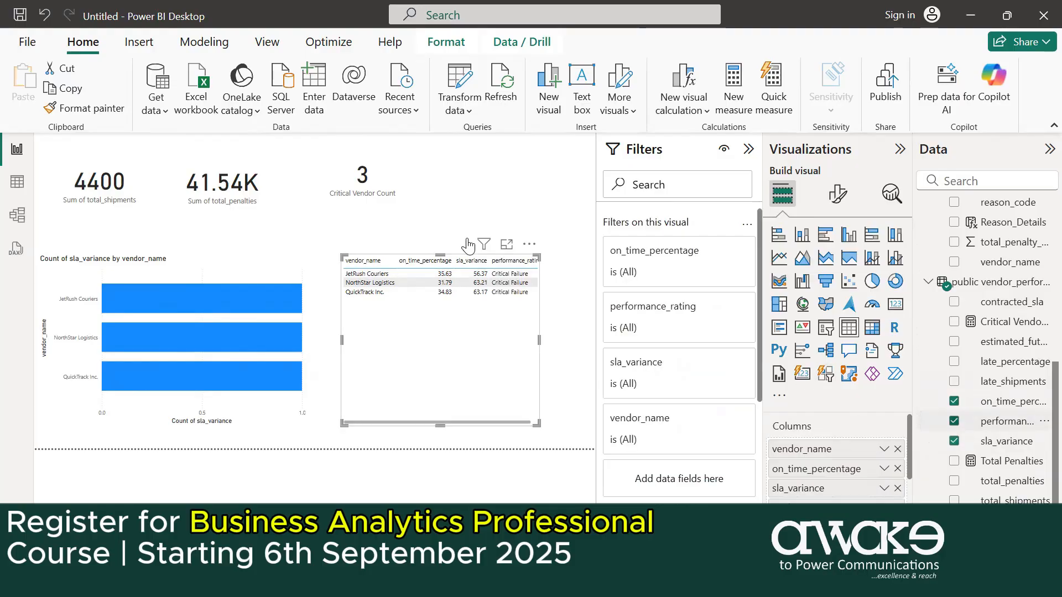
- Widen the vendor table, shorten its height and move it slightly down beside the bar chart
{"action": "left_click_drag", "start_coordinate": [539, 342], "coordinate": [570, 343]}
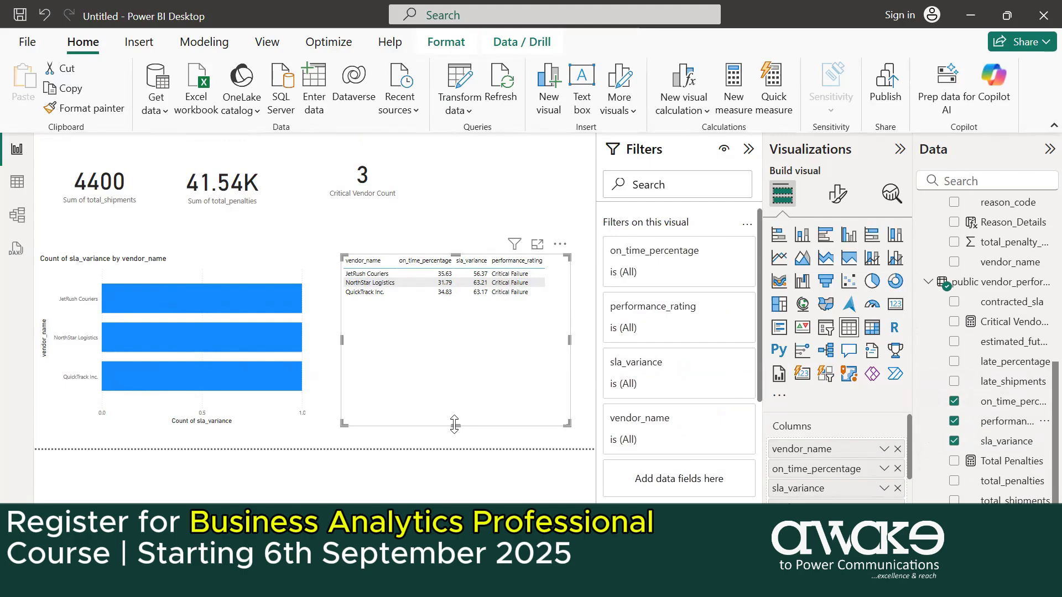
{"action": "left_click_drag", "start_coordinate": [454, 424], "coordinate": [459, 310]}
{"action": "left_click_drag", "start_coordinate": [425, 265], "coordinate": [423, 291]}
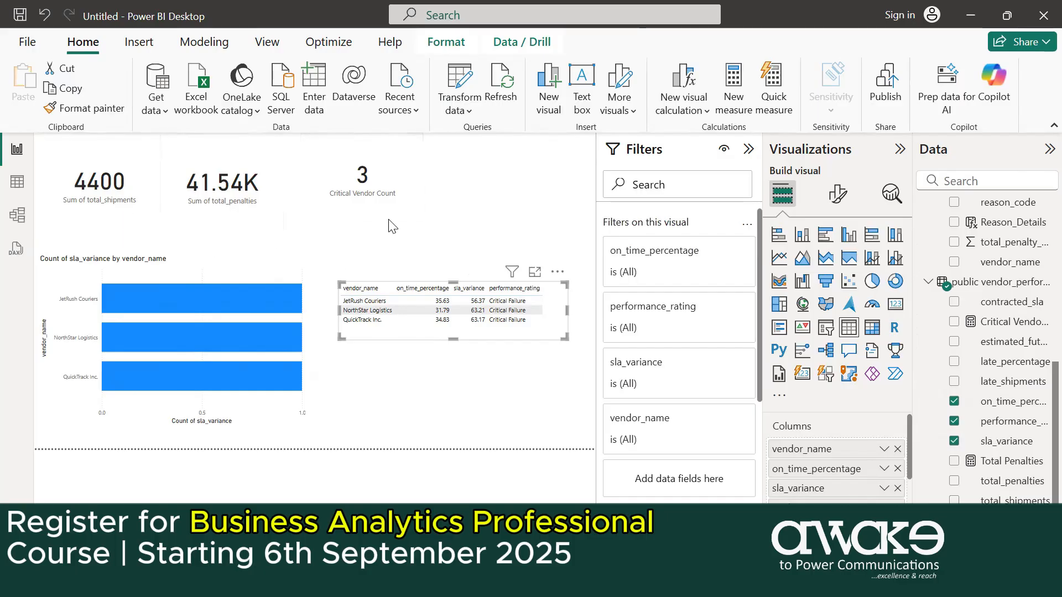
- Shift the three cards and the bar chart to the right to realign the page layout
{"action": "left_click_drag", "start_coordinate": [383, 220], "coordinate": [436, 231]}
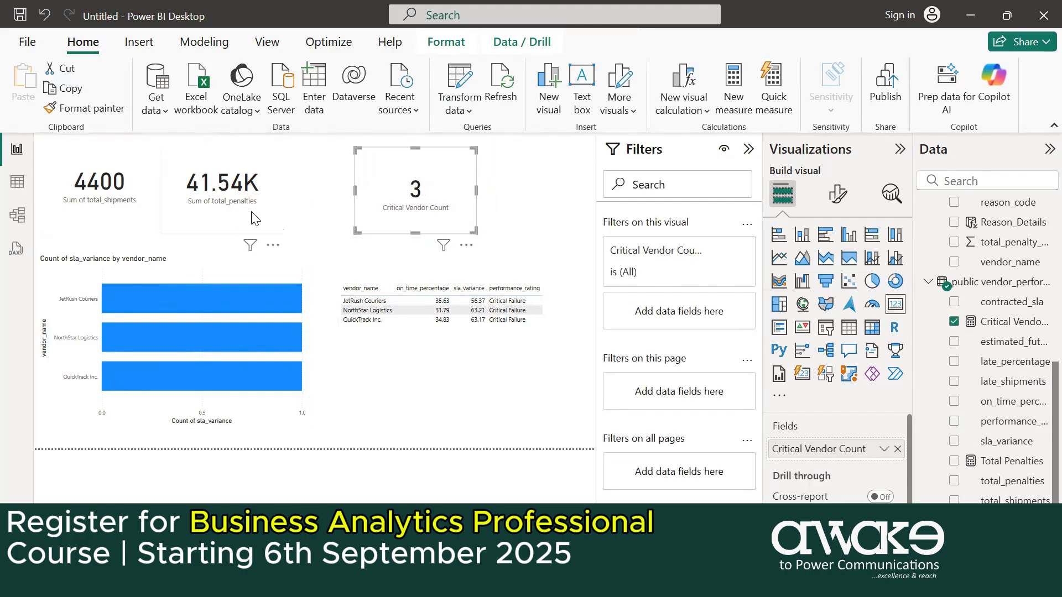
{"action": "left_click_drag", "start_coordinate": [252, 216], "coordinate": [318, 223]}
{"action": "left_click_drag", "start_coordinate": [148, 229], "coordinate": [211, 231]}
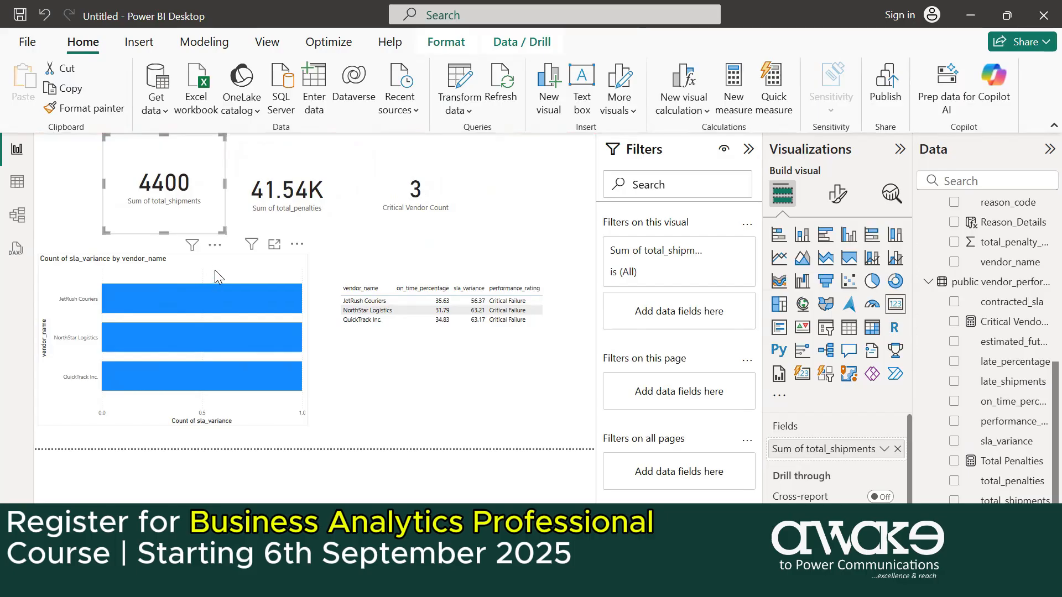
{"action": "left_click_drag", "start_coordinate": [231, 270], "coordinate": [239, 270]}
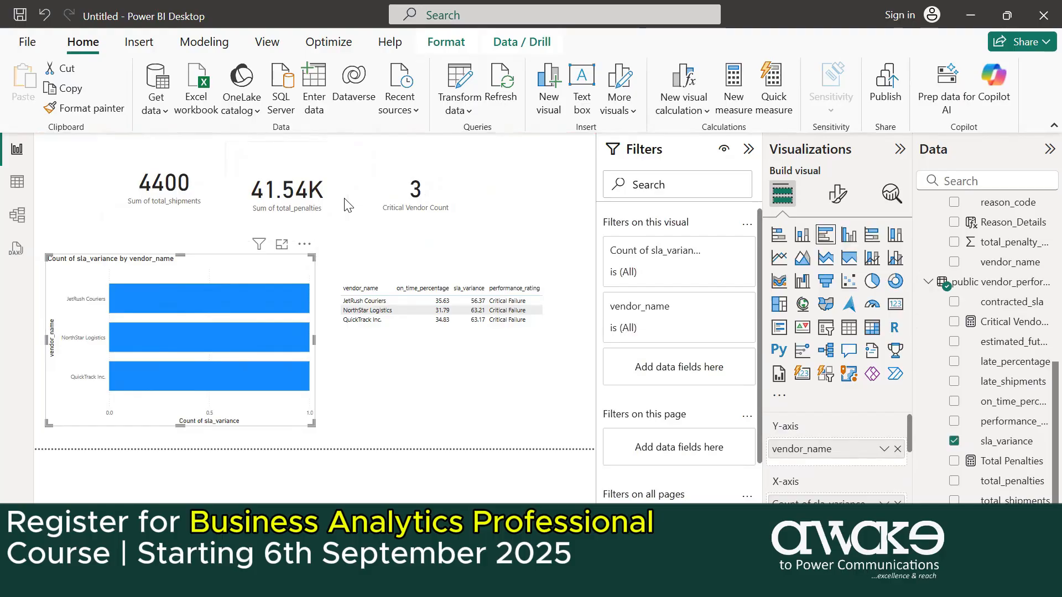
- Preview several report themes and apply a blue theme from the Power BI theme gallery
{"action": "left_click", "coordinate": [264, 50]}
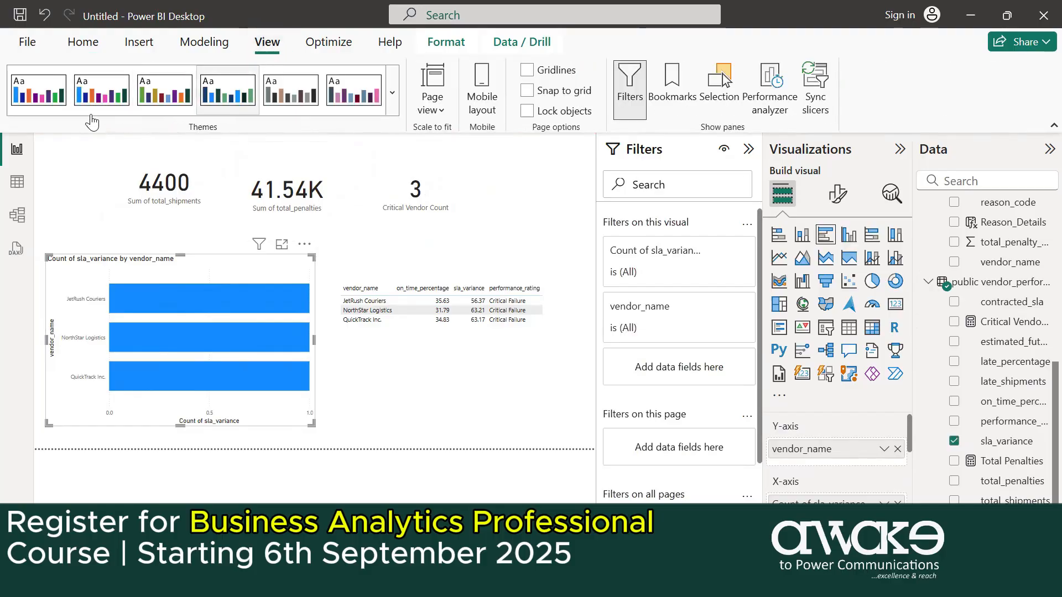
{"action": "left_click", "coordinate": [185, 91]}
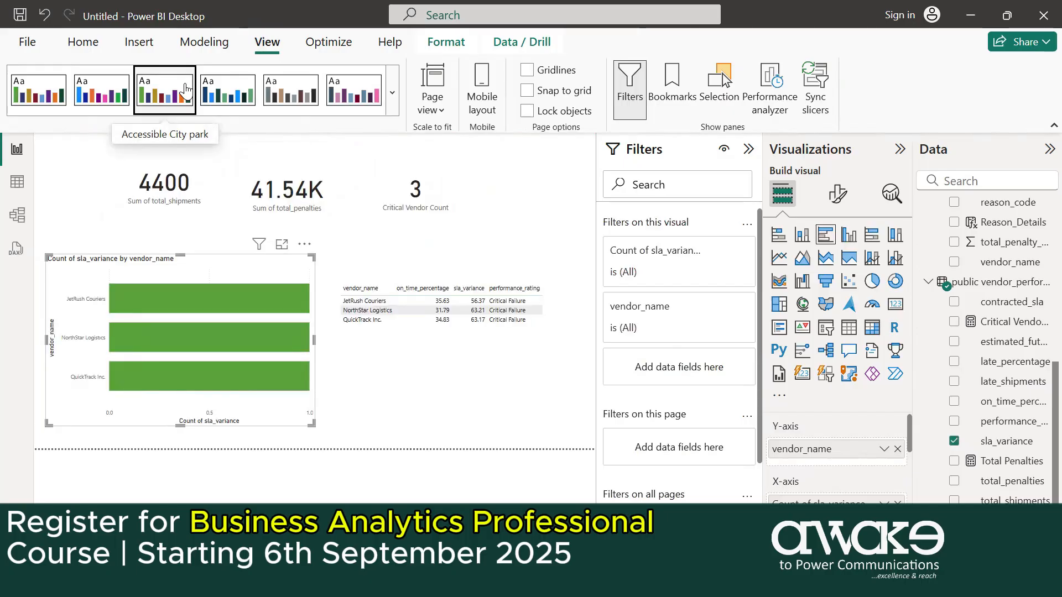
{"action": "left_click", "coordinate": [256, 99]}
{"action": "left_click", "coordinate": [281, 95]}
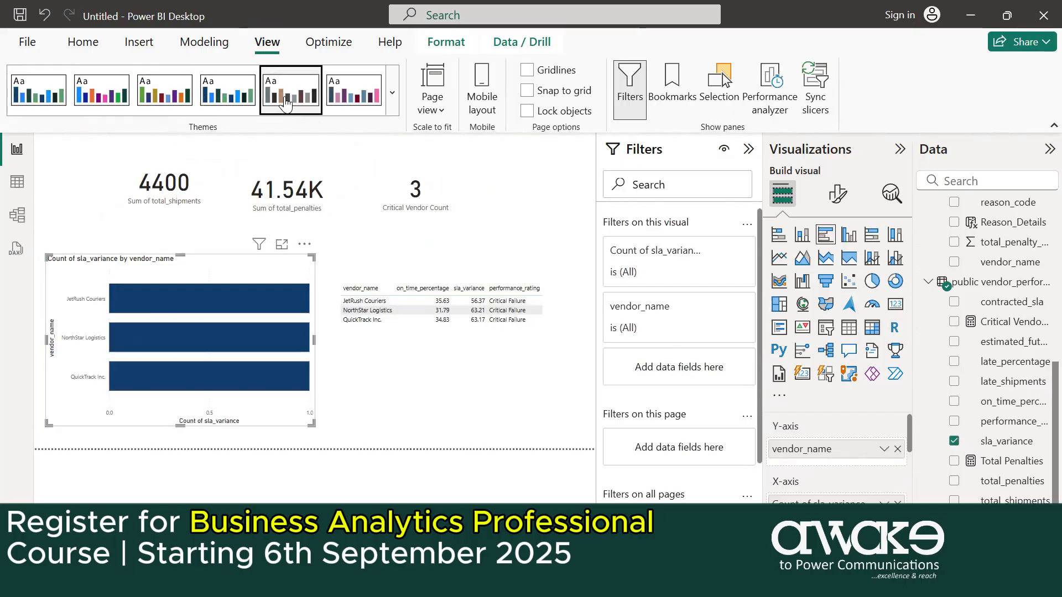
{"action": "left_click", "coordinate": [339, 98]}
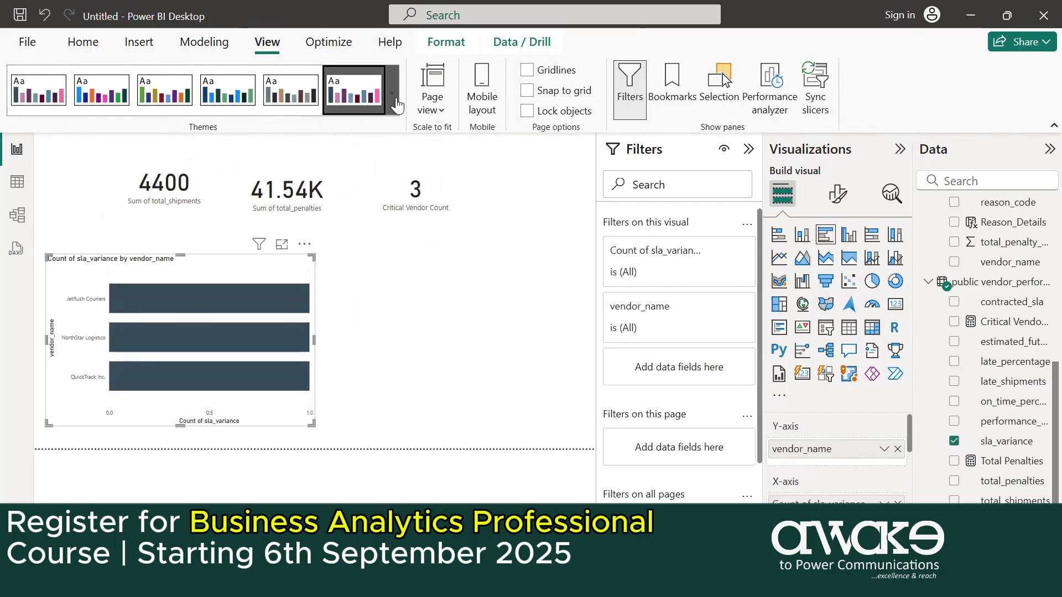
{"action": "left_click", "coordinate": [392, 93]}
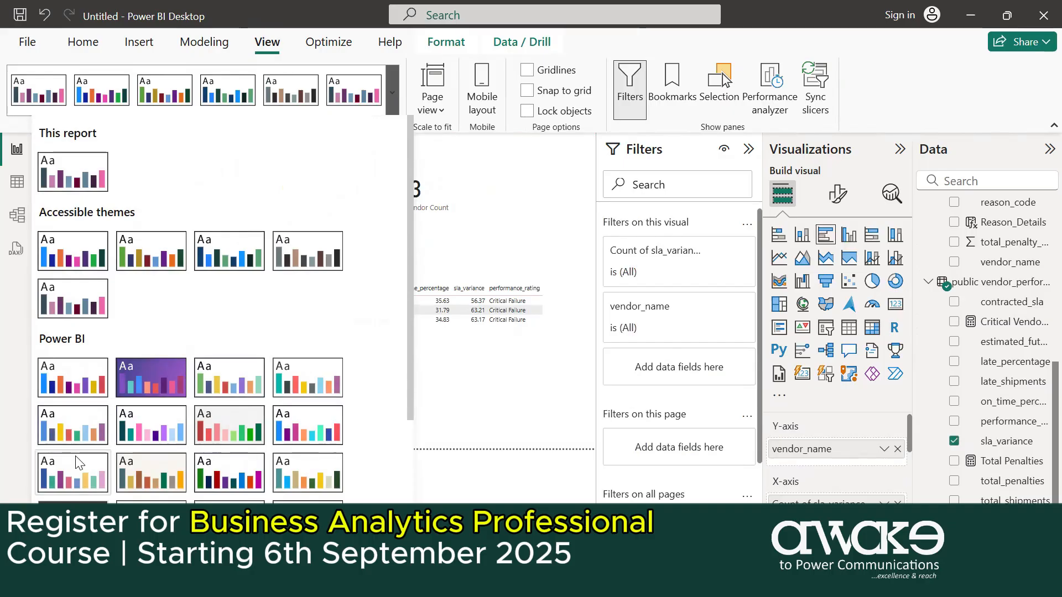
{"action": "left_click", "coordinate": [295, 437]}
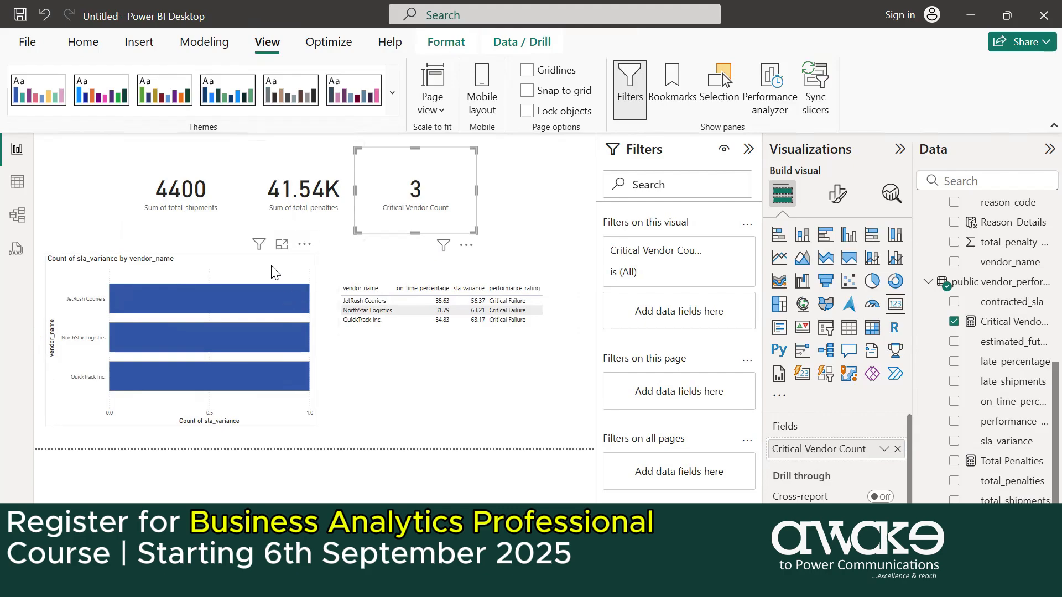
- Move the bar chart slightly to the right on the page
{"action": "left_click_drag", "start_coordinate": [274, 272], "coordinate": [299, 273]}
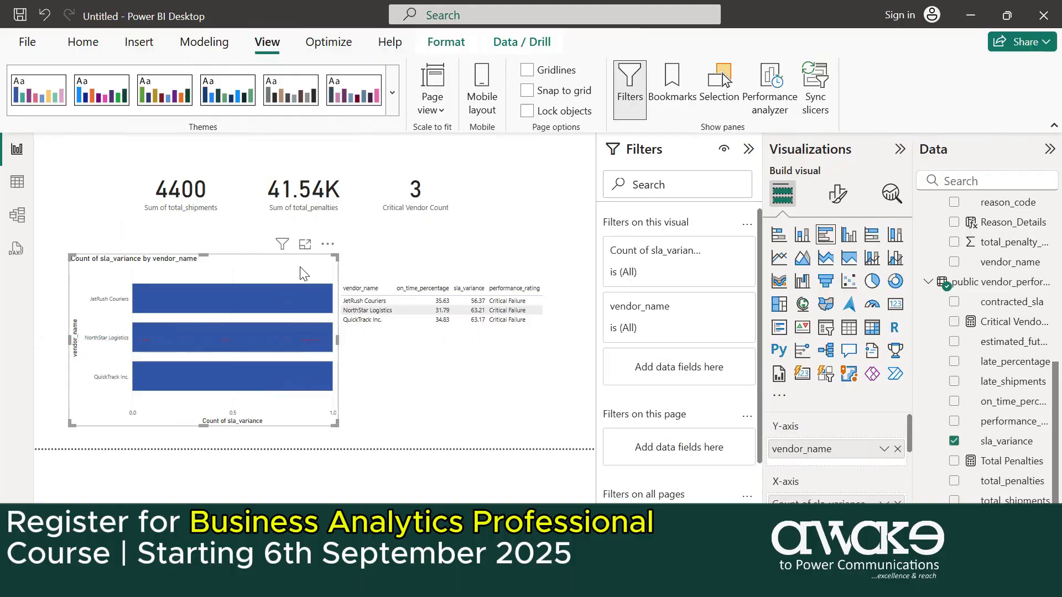
{"action": "left_click", "coordinate": [501, 256]}
{"action": "mouse_move", "coordinate": [229, 287]}
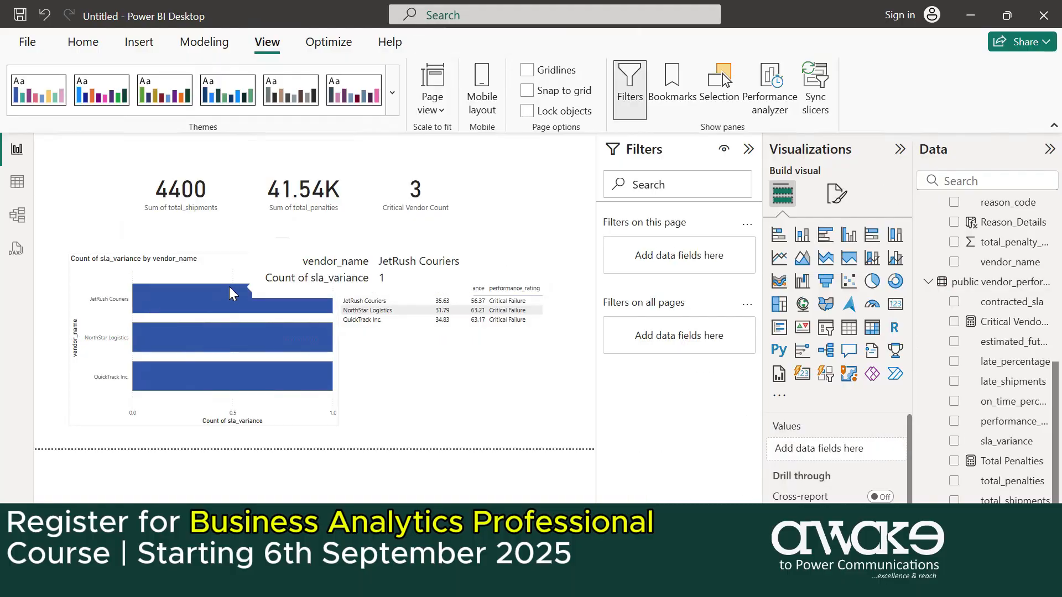
- Select the total shipments card and inspect its callout value and category label format settings
{"action": "left_click", "coordinate": [203, 222]}
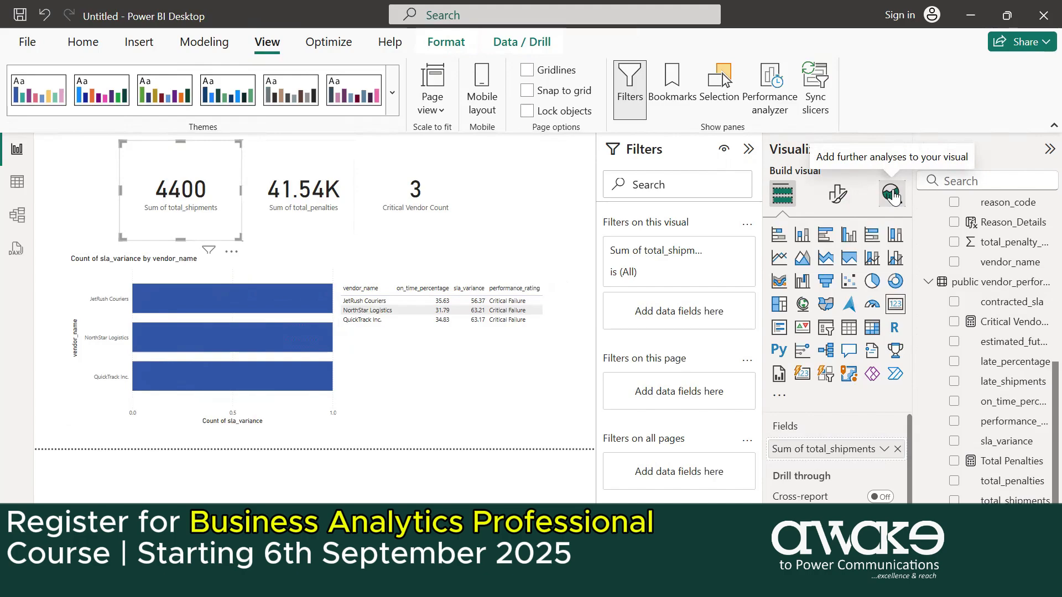
{"action": "left_click", "coordinate": [833, 200]}
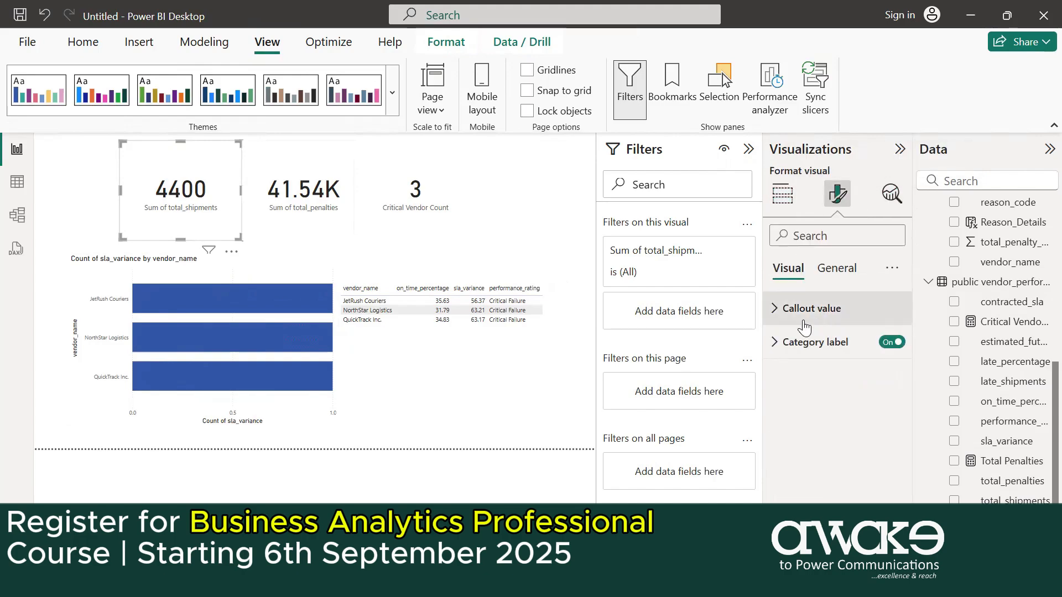
{"action": "left_click", "coordinate": [774, 311]}
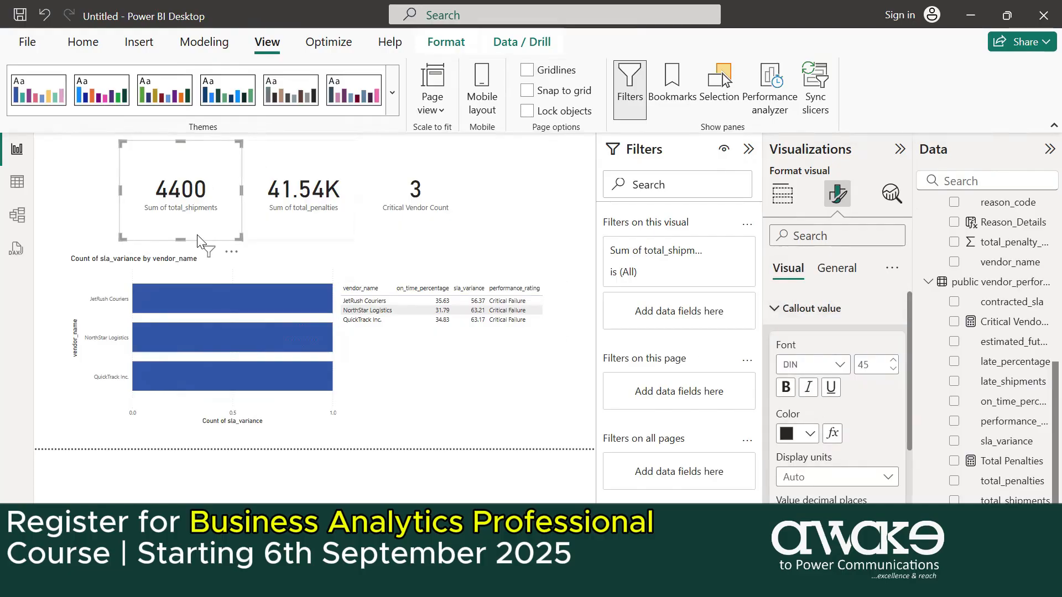
{"action": "left_click", "coordinate": [789, 308]}
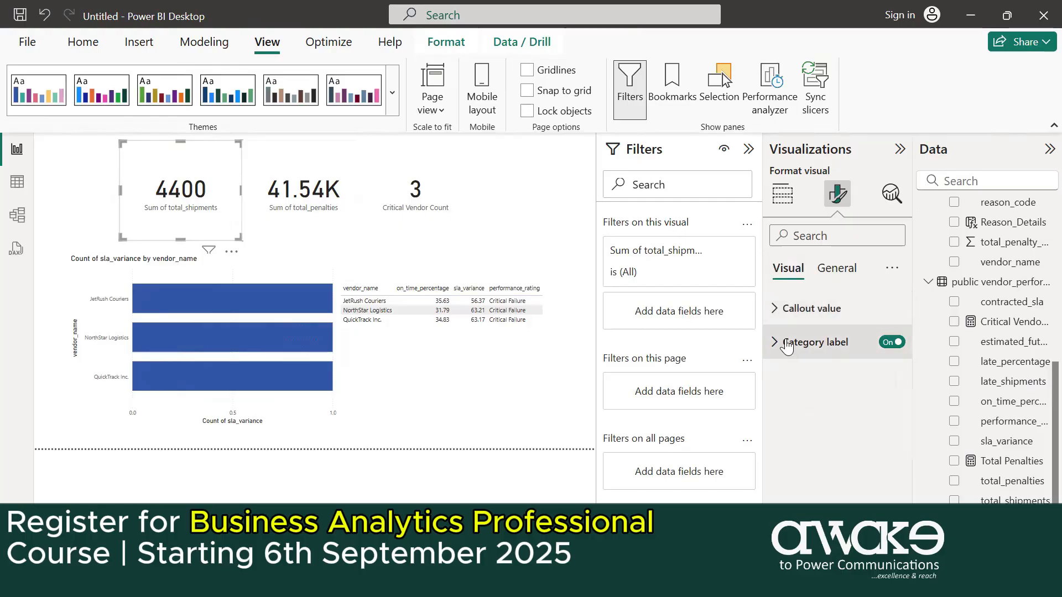
{"action": "left_click", "coordinate": [899, 343]}
{"action": "left_click", "coordinate": [898, 343]}
- Try giving the total shipments card the title Total Shipments, then clear the text and switch the title off
{"action": "left_click", "coordinate": [835, 268]}
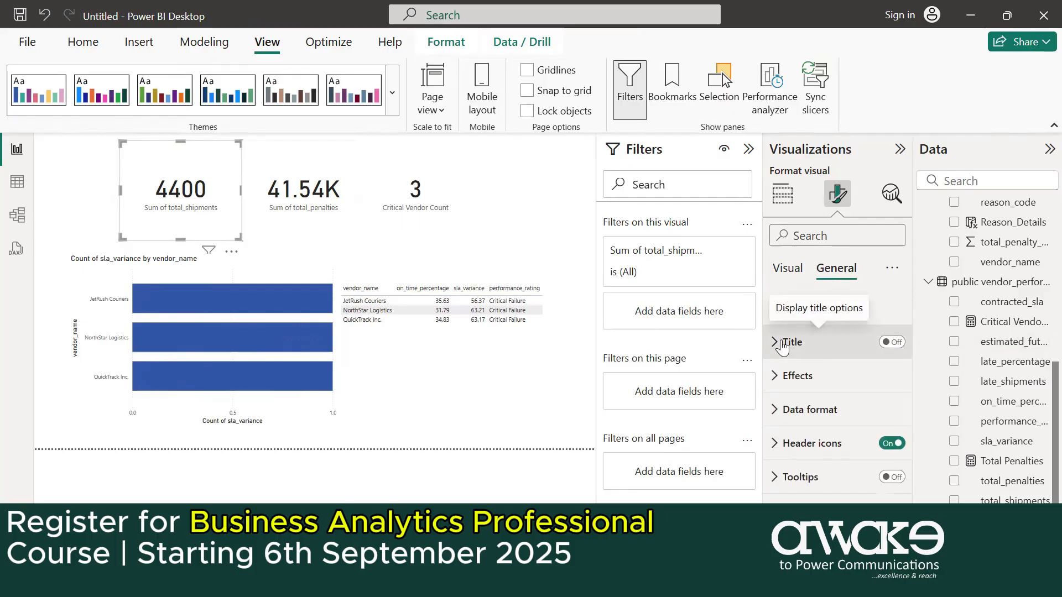
{"action": "left_click", "coordinate": [885, 348]}
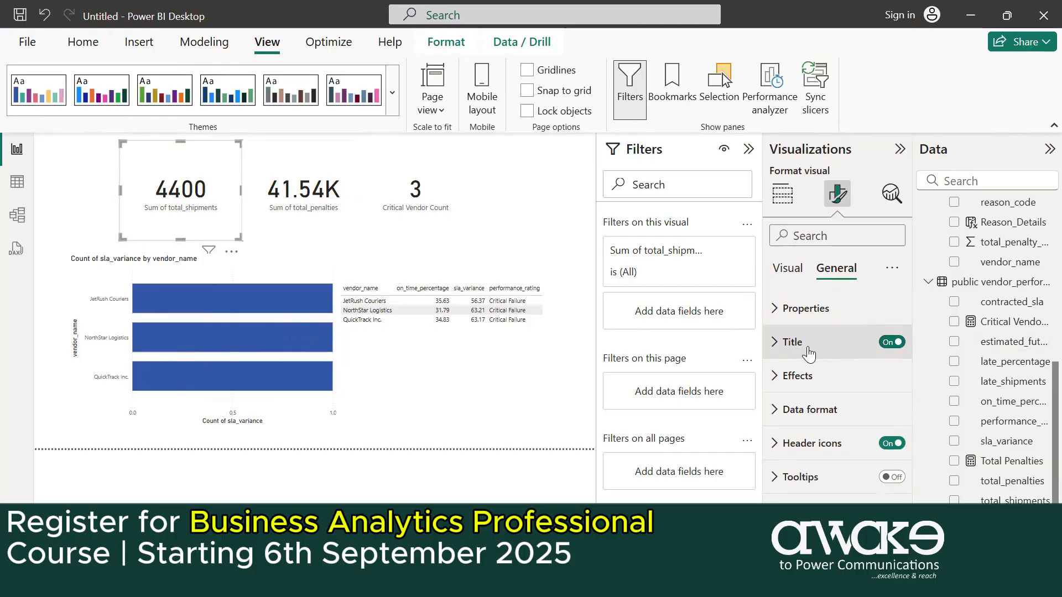
{"action": "left_click", "coordinate": [780, 348]}
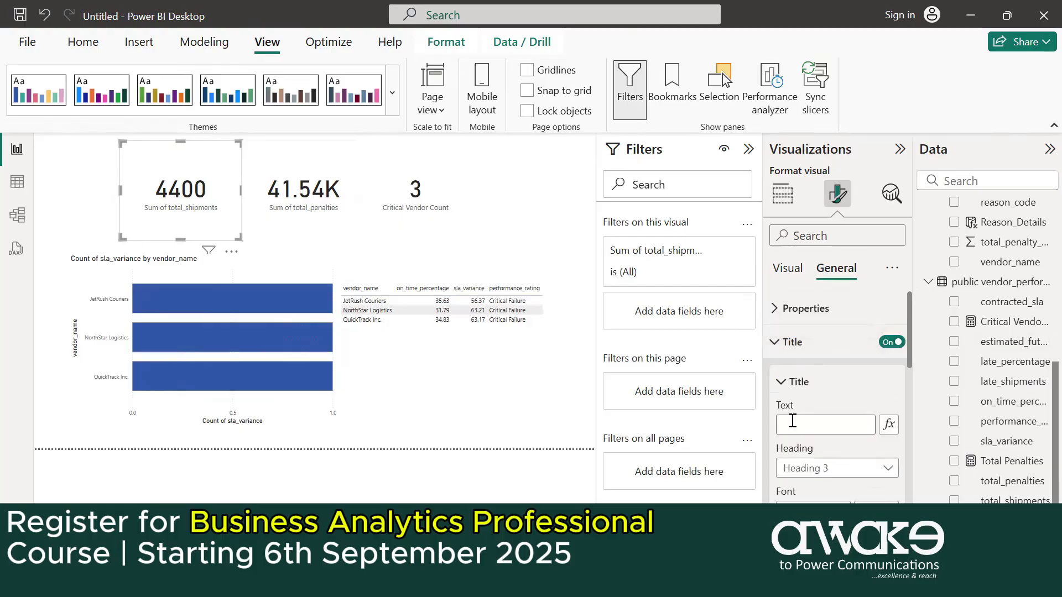
{"action": "left_click", "coordinate": [792, 421]}
{"action": "type", "text": "Tota"}
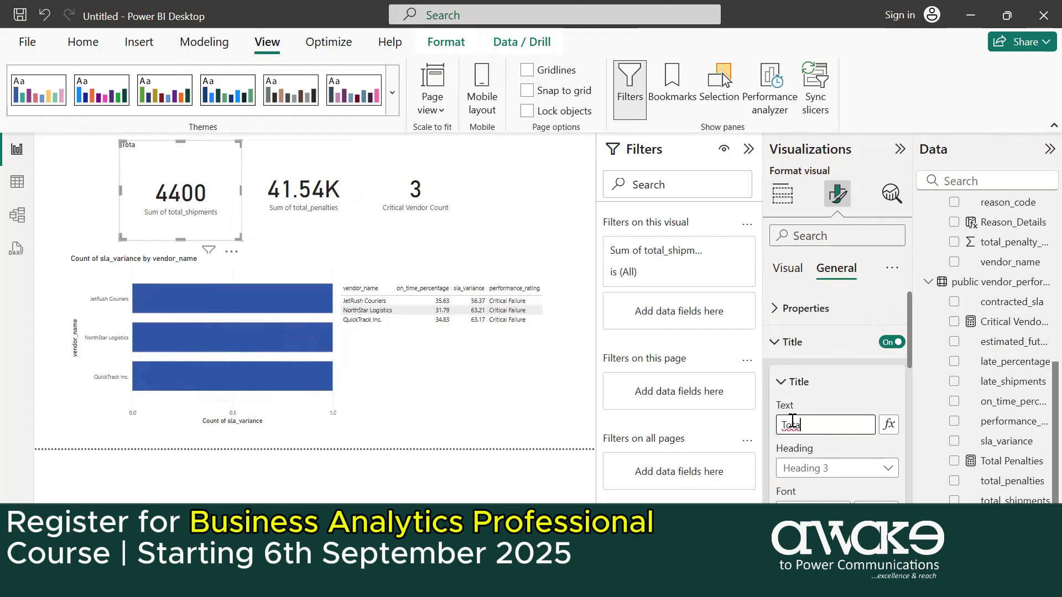
{"action": "type", "text": "l Shipments"}
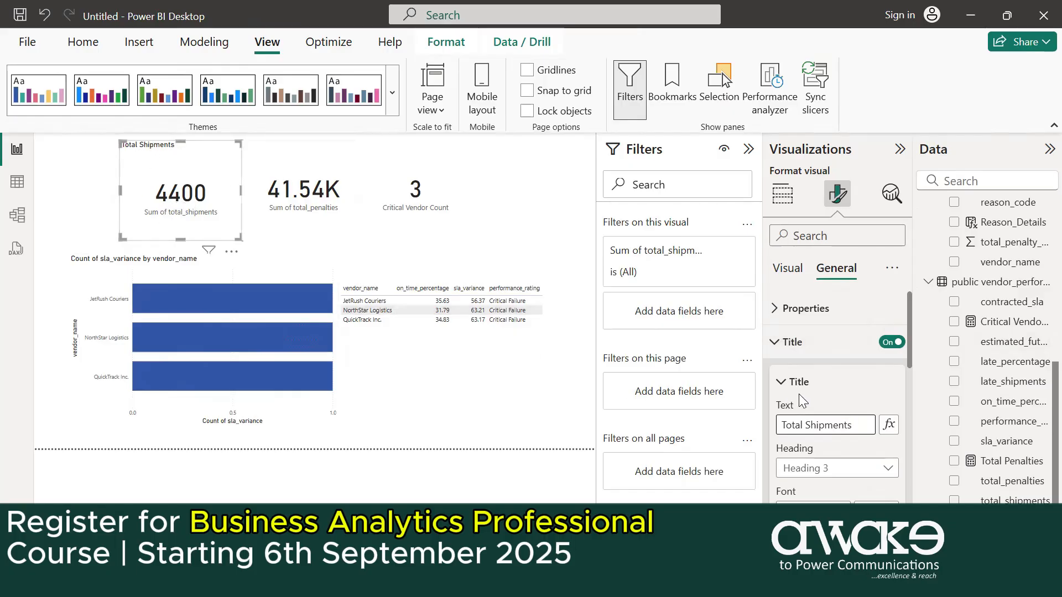
{"action": "key", "text": "BackSpace"}
{"action": "key", "text": "BackSpace"}
{"action": "key", "text": "BackSpace"}
{"action": "key", "text": "BackSpace"}
{"action": "key", "text": "BackSpace"}
{"action": "key", "text": "BackSpace"}
{"action": "key", "text": "BackSpace"}
{"action": "key", "text": "BackSpace"}
{"action": "key", "text": "BackSpace"}
{"action": "key", "text": "BackSpace"}
{"action": "key", "text": "BackSpace"}
{"action": "key", "text": "BackSpace"}
{"action": "key", "text": "BackSpace"}
{"action": "key", "text": "BackSpace"}
{"action": "key", "text": "BackSpace"}
{"action": "left_click", "coordinate": [889, 343]}
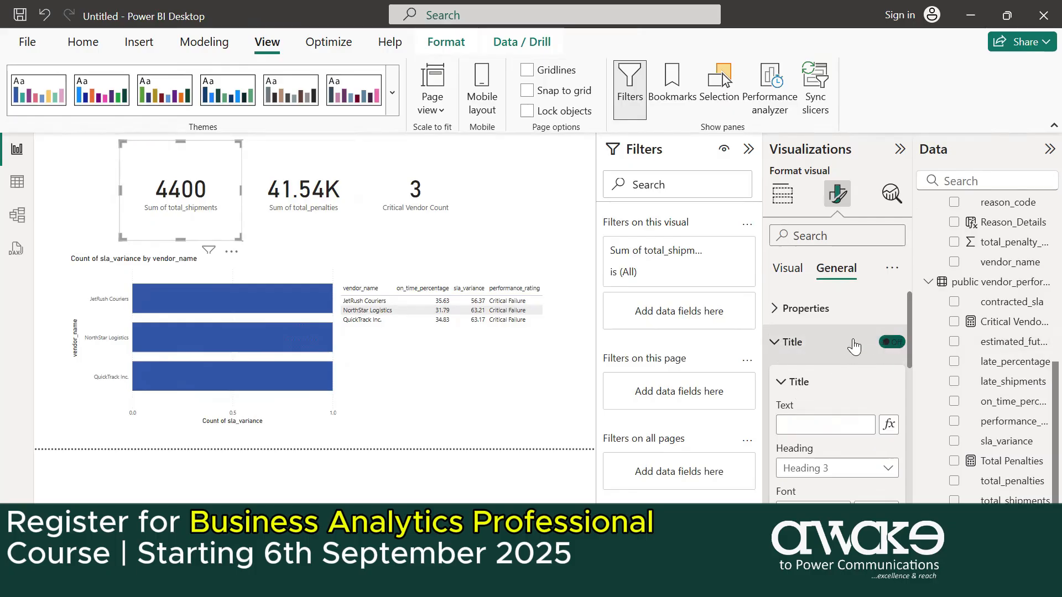
- Select every visual on the report page and delete them all
{"action": "left_click", "coordinate": [786, 281]}
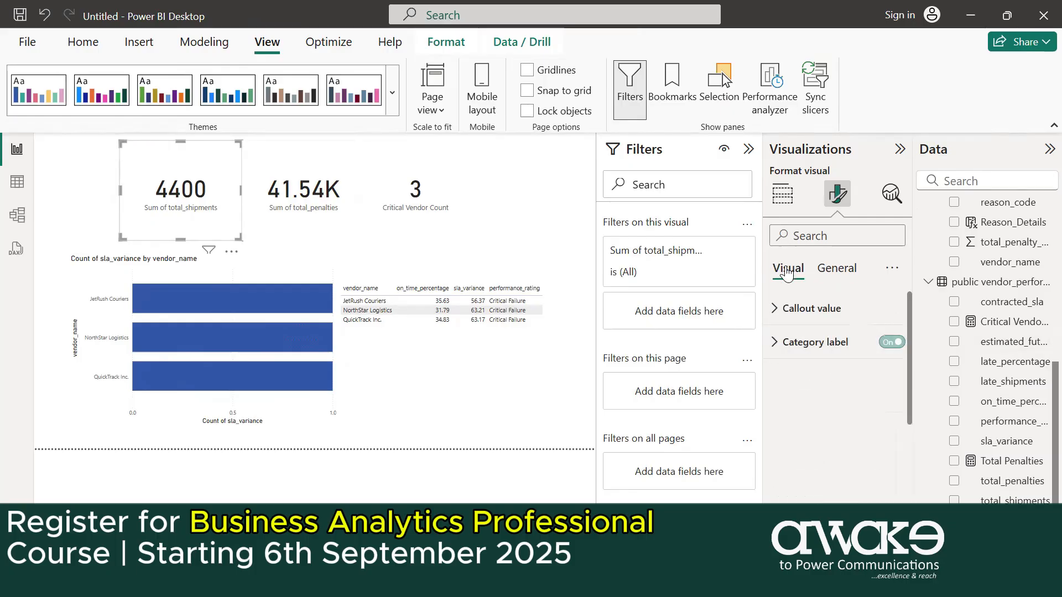
{"action": "left_click", "coordinate": [769, 343]}
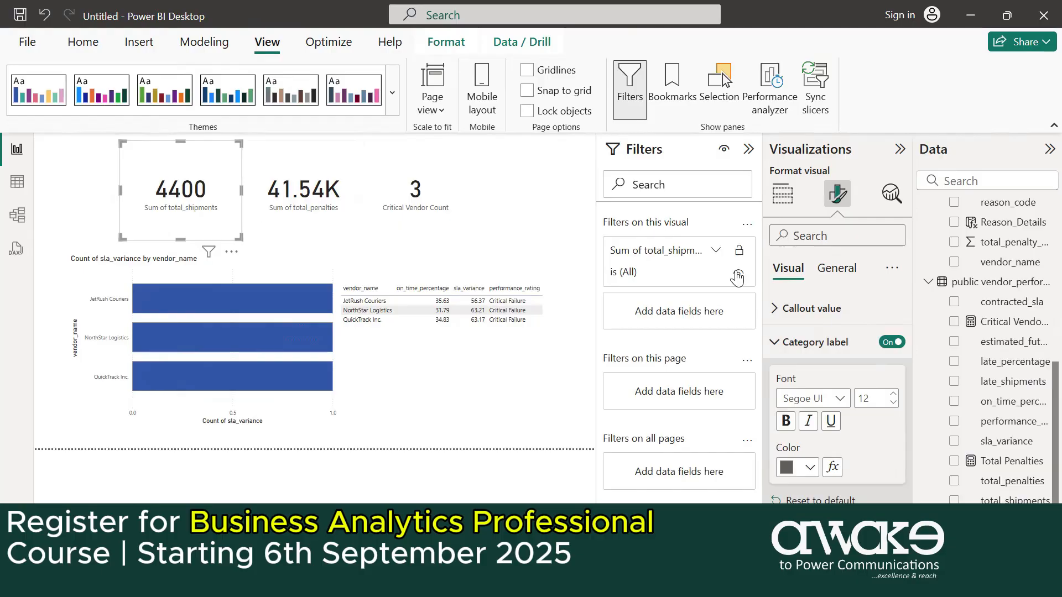
{"action": "left_click", "coordinate": [775, 347]}
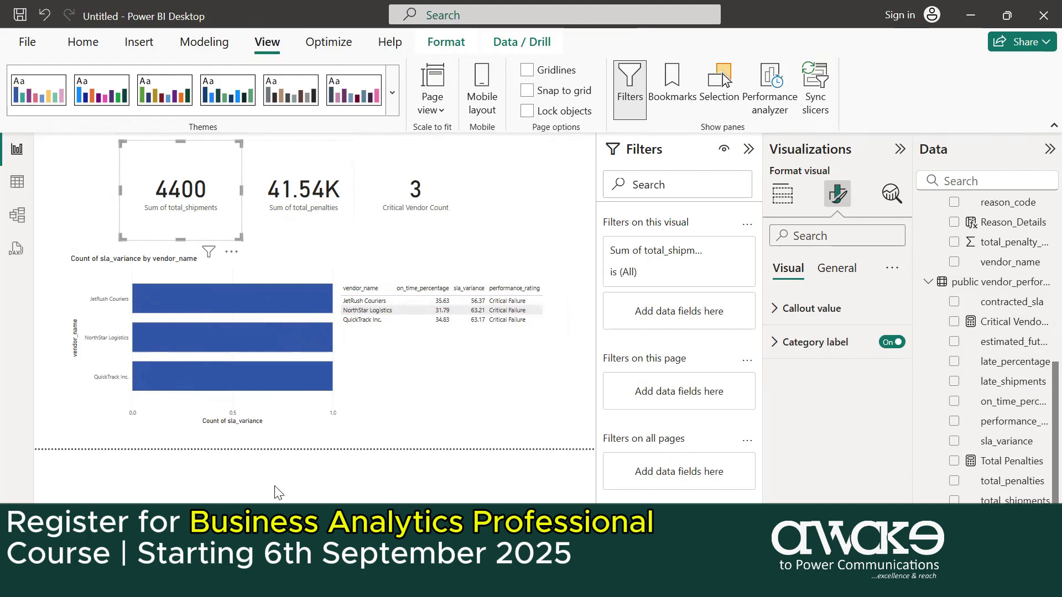
{"action": "key", "text": "ctrl+a"}
{"action": "key", "text": "Delete"}
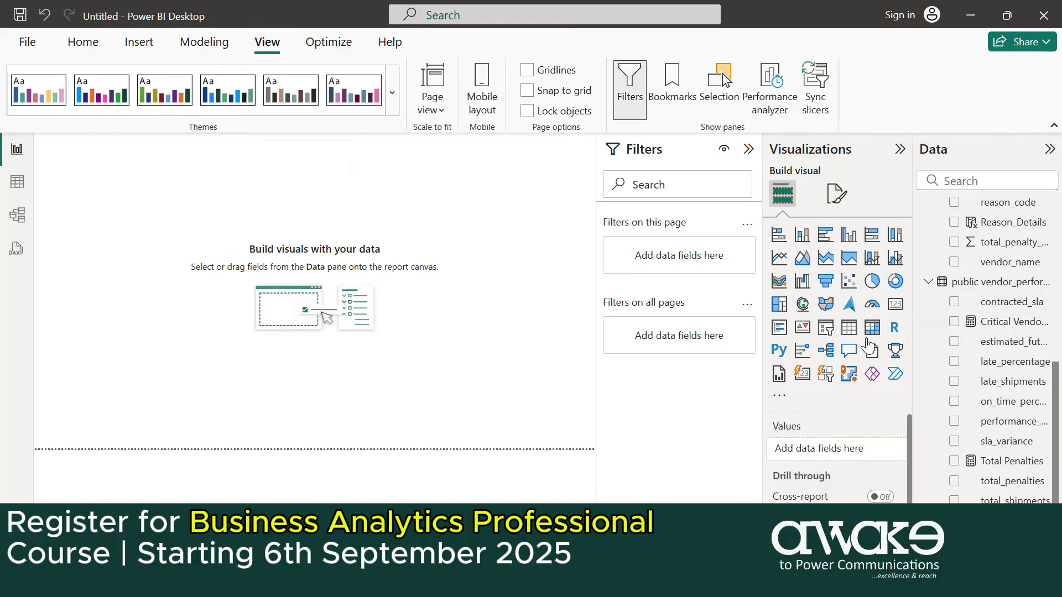
- Add a pie chart with priority_level as legend and Critical Issues as values, then enlarge it
{"action": "left_click", "coordinate": [872, 289]}
{"action": "scroll", "coordinate": [990, 387], "scroll_direction": "up", "scroll_amount": 4}
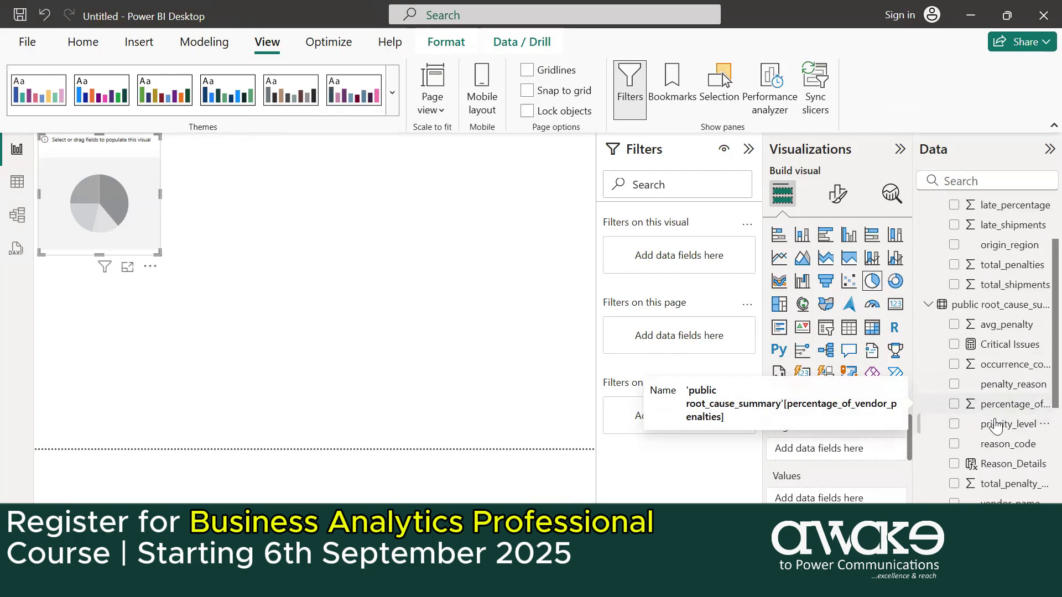
{"action": "left_click_drag", "start_coordinate": [995, 425], "coordinate": [841, 451]}
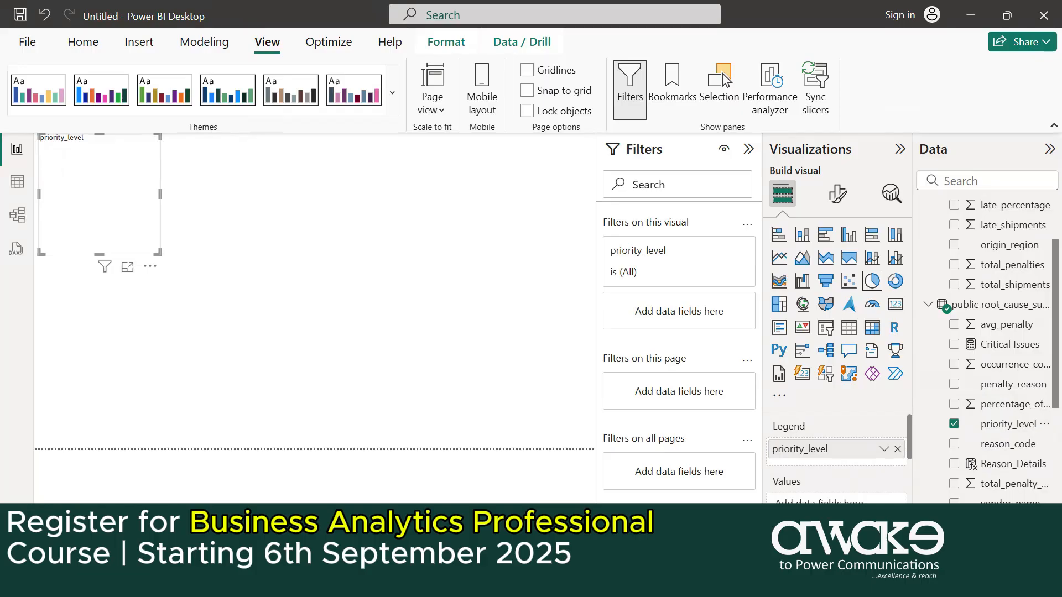
{"action": "scroll", "coordinate": [1012, 425], "scroll_direction": "up", "scroll_amount": 3}
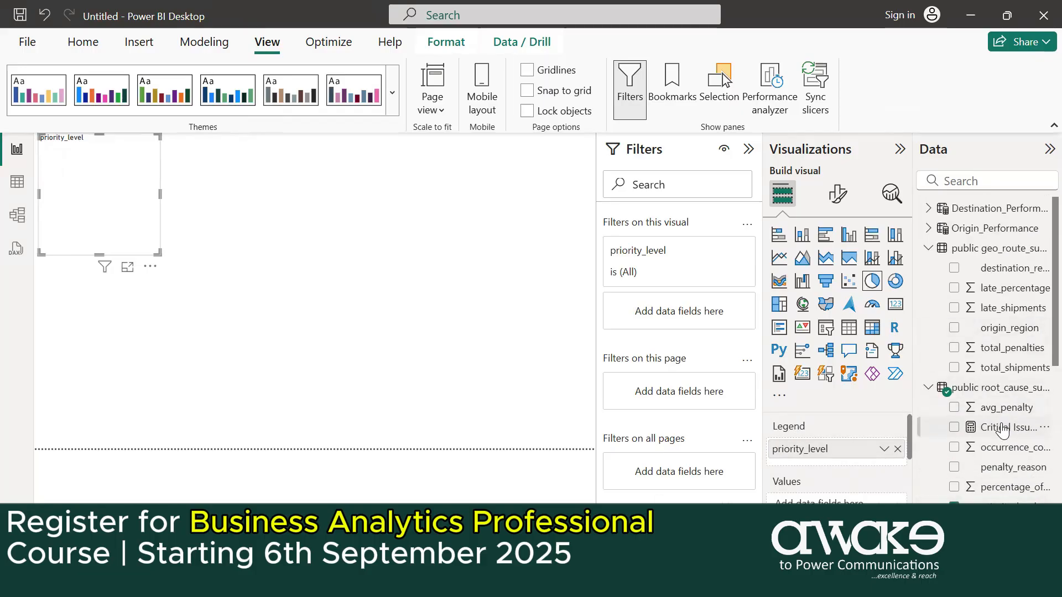
{"action": "left_click_drag", "start_coordinate": [1002, 431], "coordinate": [837, 500]}
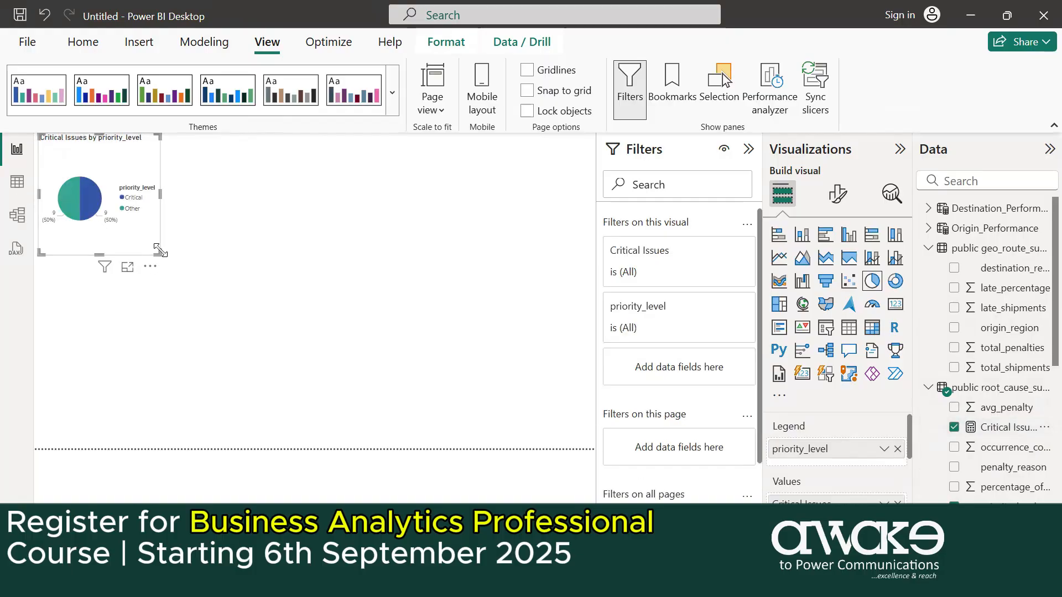
{"action": "left_click_drag", "start_coordinate": [159, 252], "coordinate": [256, 313]}
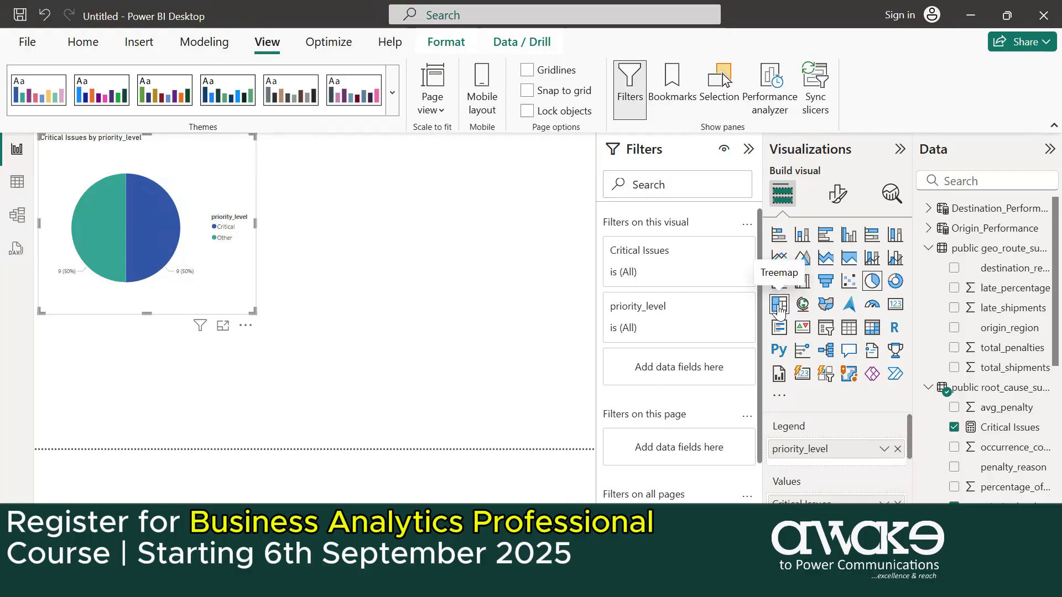
- Add a treemap with Reason_Details as category and Total Penalties as values, then move it beside the pie chart and enlarge it
{"action": "left_click", "coordinate": [344, 254]}
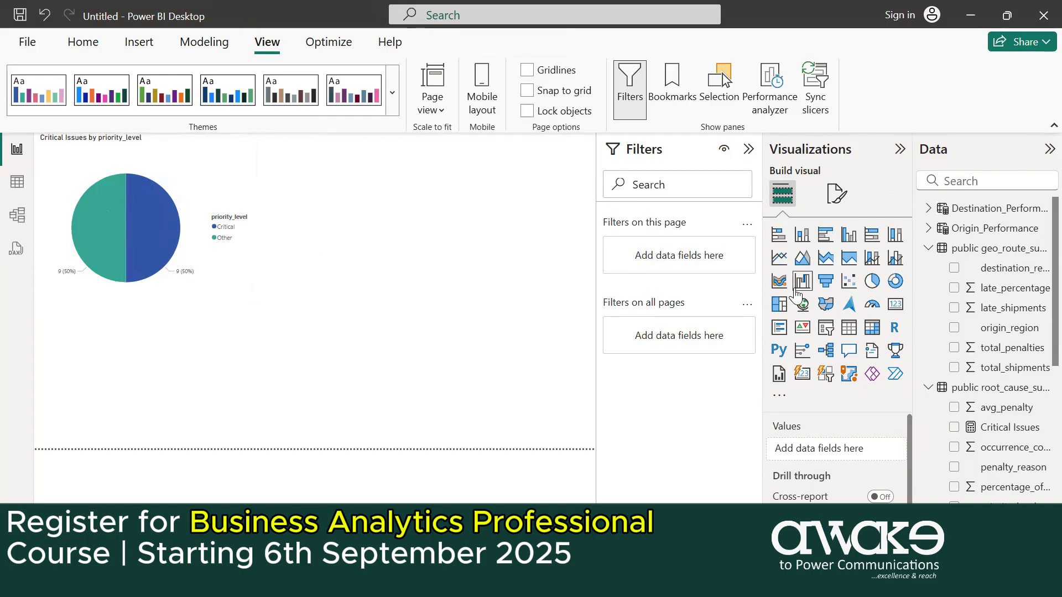
{"action": "left_click", "coordinate": [779, 304]}
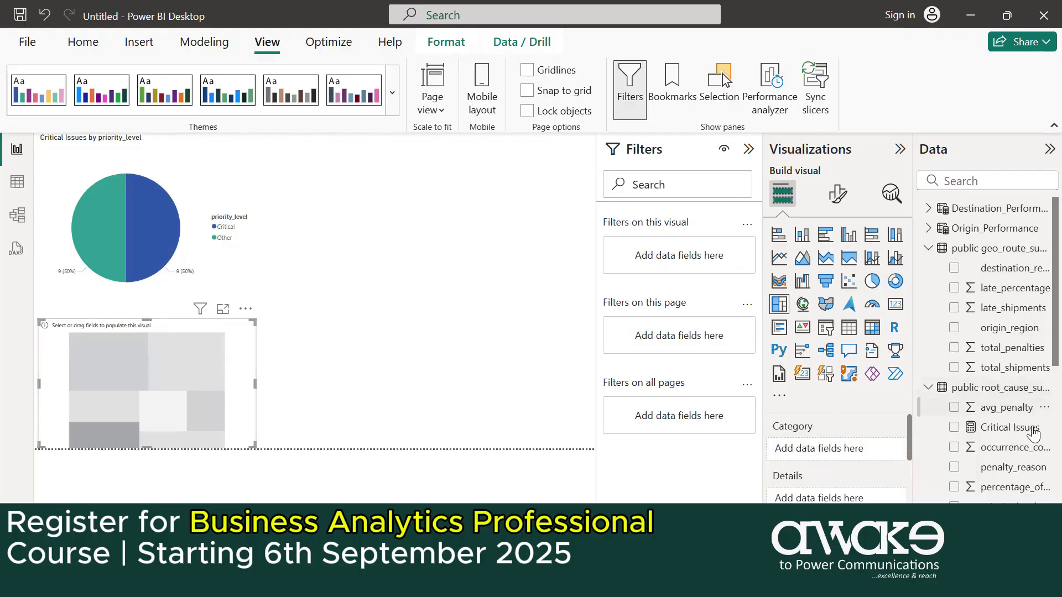
{"action": "scroll", "coordinate": [1036, 440], "scroll_direction": "down", "scroll_amount": 3}
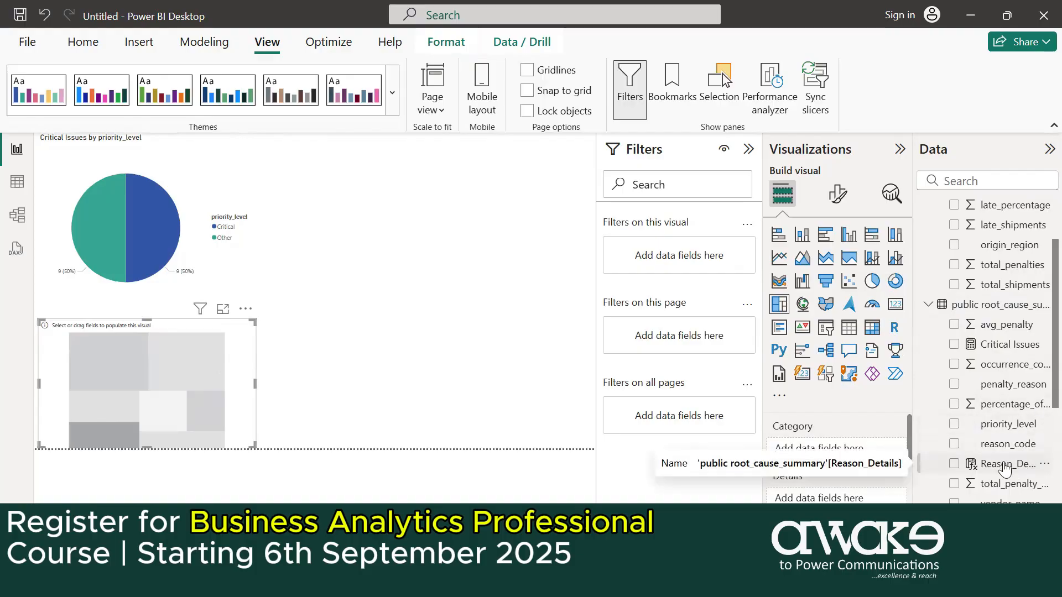
{"action": "scroll", "coordinate": [997, 467], "scroll_direction": "down", "scroll_amount": 4}
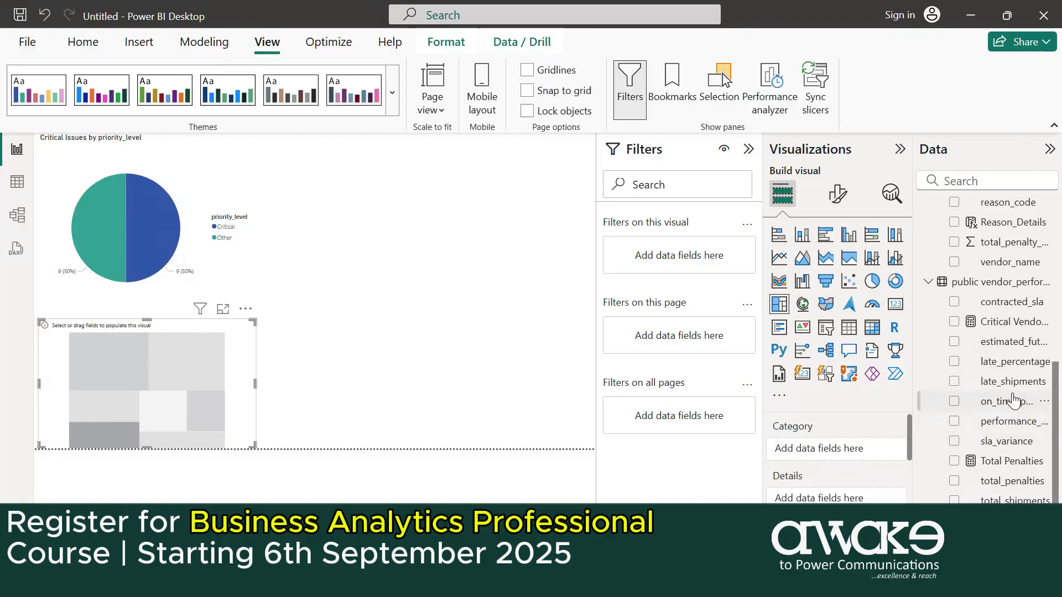
{"action": "left_click_drag", "start_coordinate": [1002, 222], "coordinate": [859, 453]}
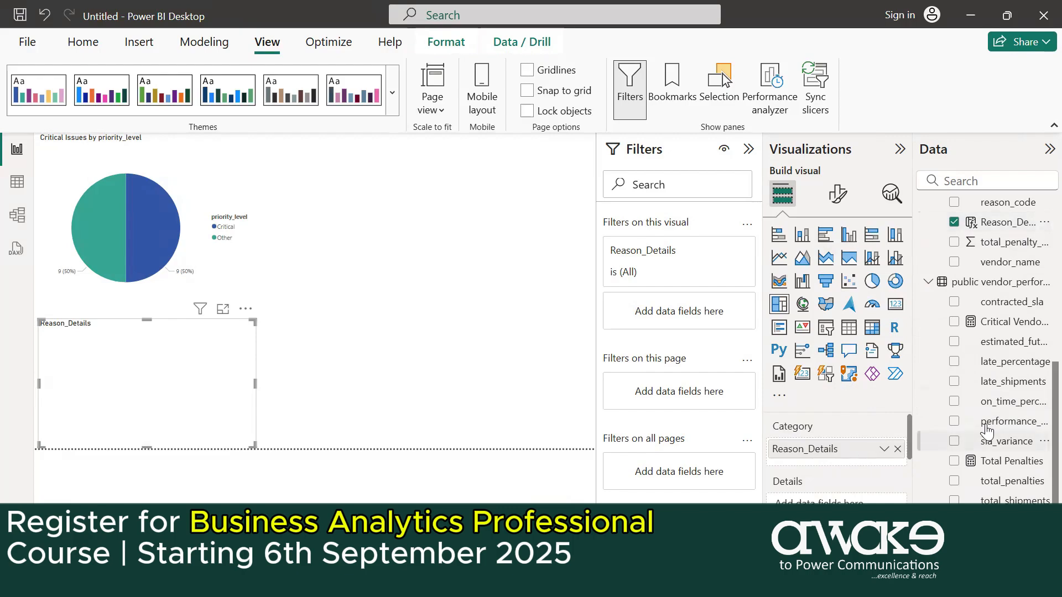
{"action": "left_click_drag", "start_coordinate": [996, 465], "coordinate": [846, 504]}
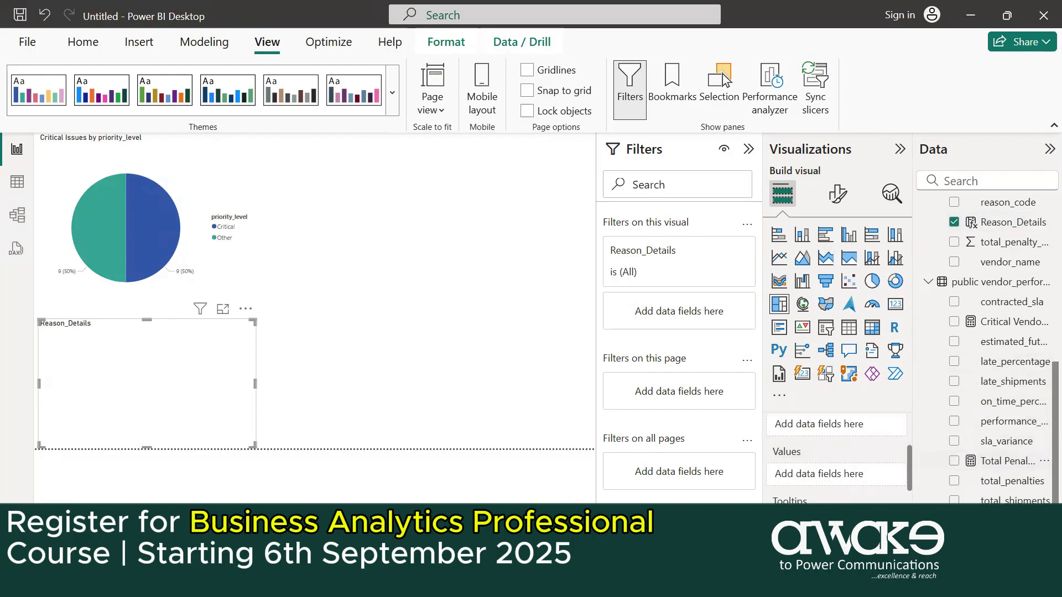
{"action": "left_click_drag", "start_coordinate": [995, 461], "coordinate": [834, 475]}
{"action": "left_click_drag", "start_coordinate": [223, 356], "coordinate": [455, 183]}
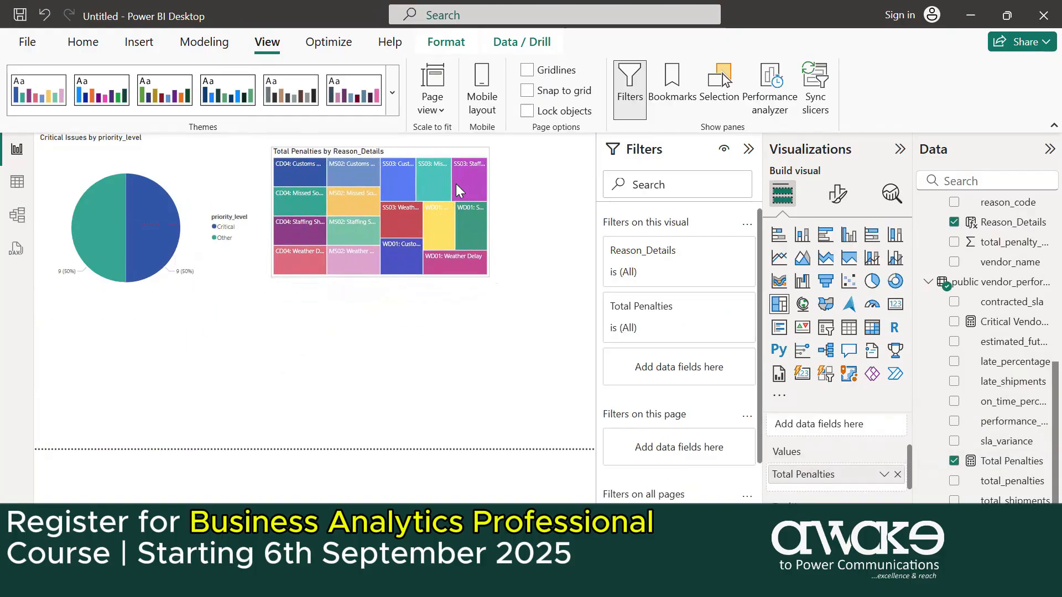
{"action": "left_click", "coordinate": [456, 184]}
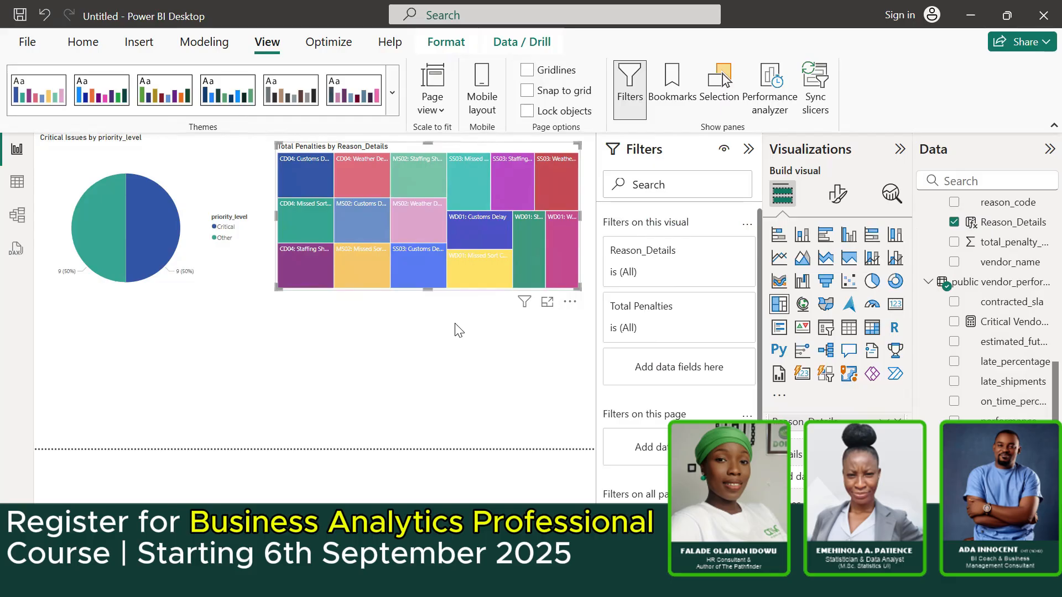
- Add a clustered bar chart of Total Penalties by vendor_name with priority_level as the legend
{"action": "left_click", "coordinate": [135, 328]}
{"action": "left_click", "coordinate": [825, 236]}
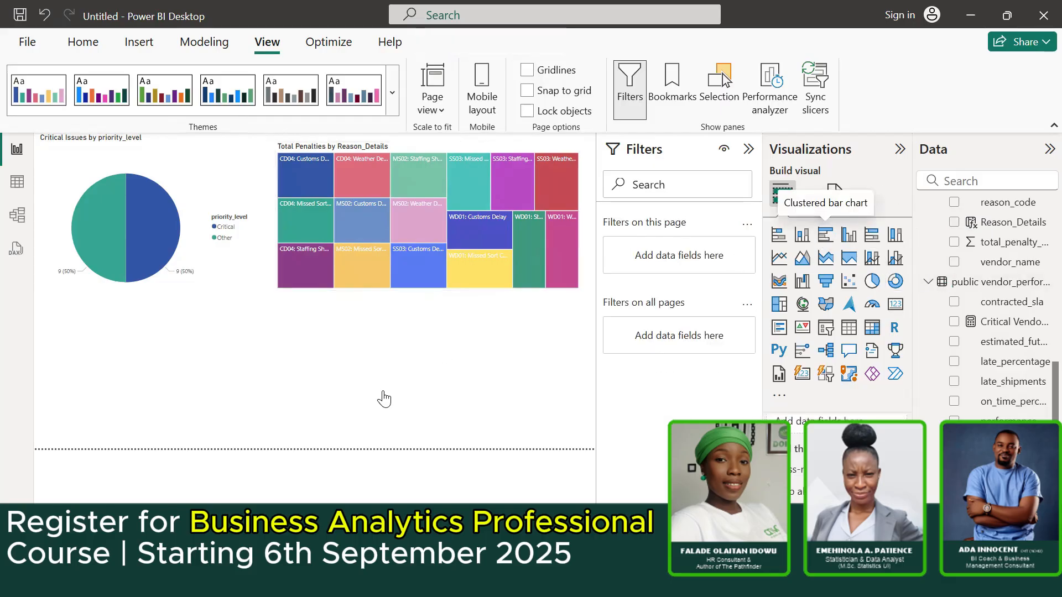
{"action": "scroll", "coordinate": [837, 459], "scroll_direction": "up", "scroll_amount": 1}
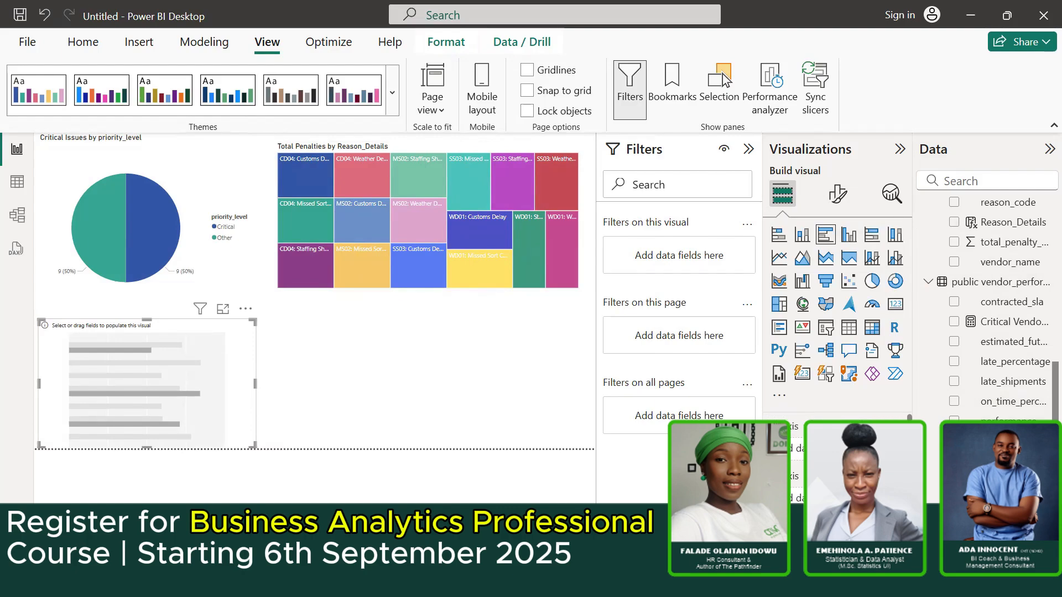
{"action": "left_click_drag", "start_coordinate": [1011, 481], "coordinate": [832, 448]}
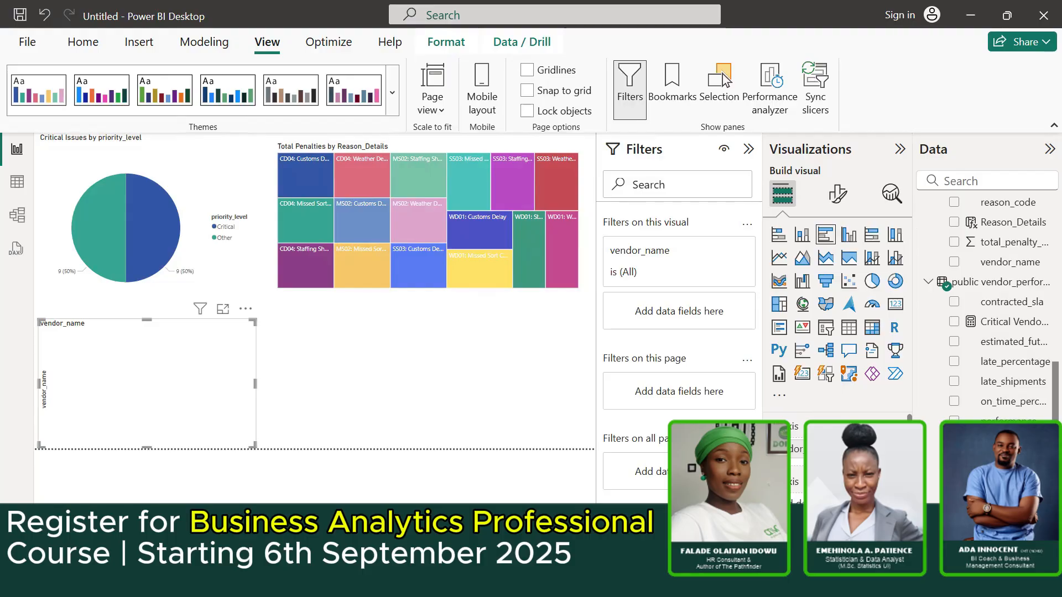
{"action": "left_click_drag", "start_coordinate": [1015, 461], "coordinate": [835, 504]}
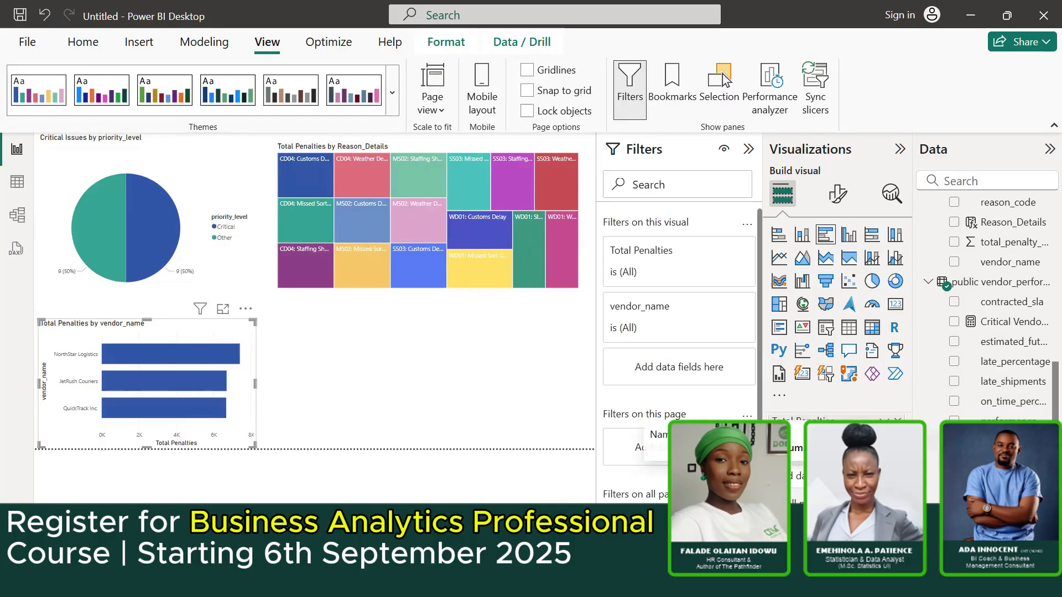
{"action": "scroll", "coordinate": [984, 304], "scroll_direction": "up", "scroll_amount": 2}
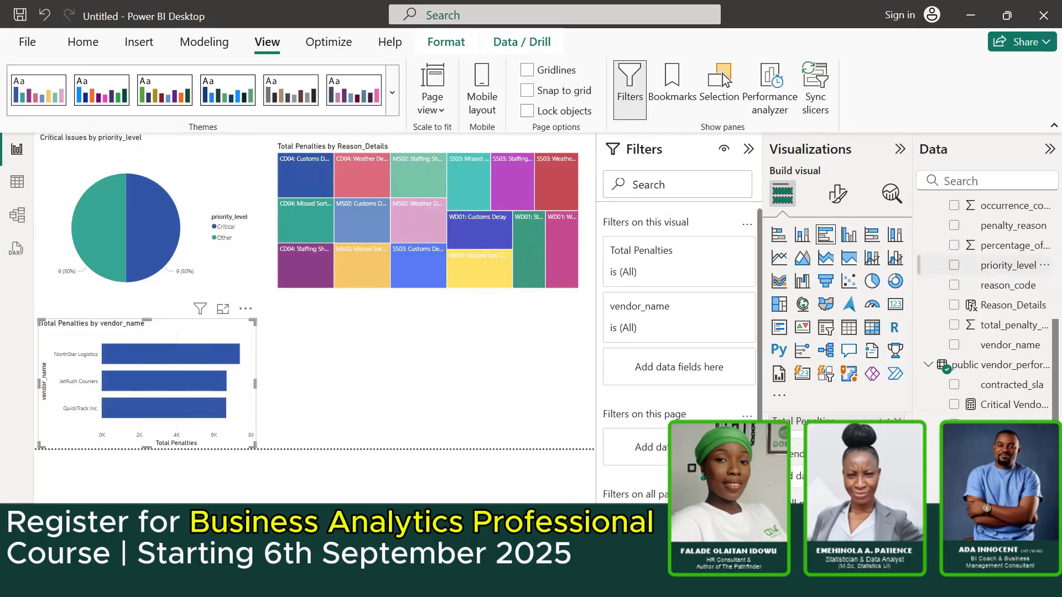
{"action": "left_click", "coordinate": [954, 265]}
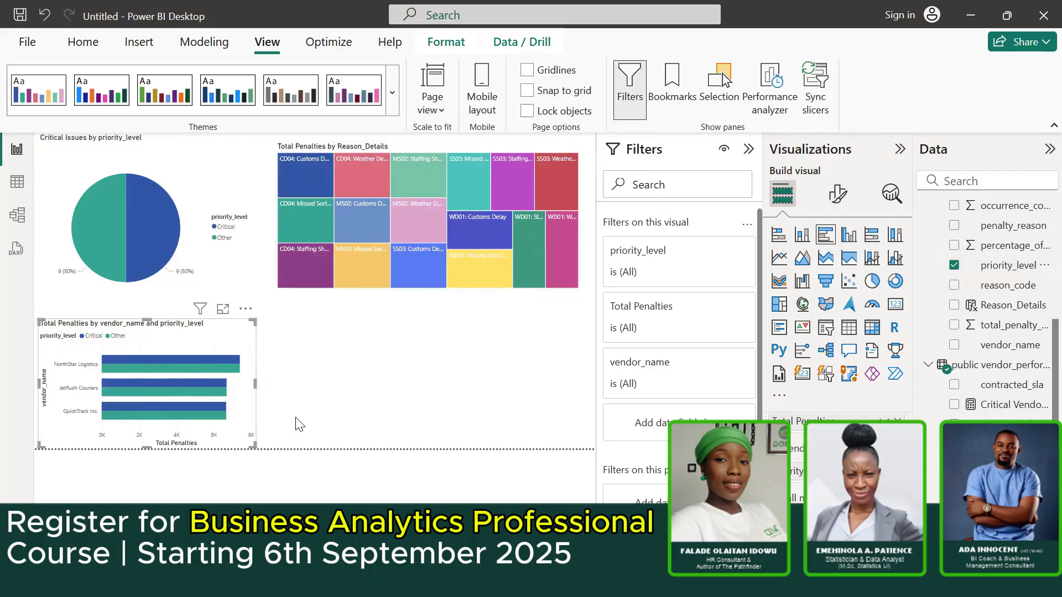
{"action": "mouse_move", "coordinate": [161, 389]}
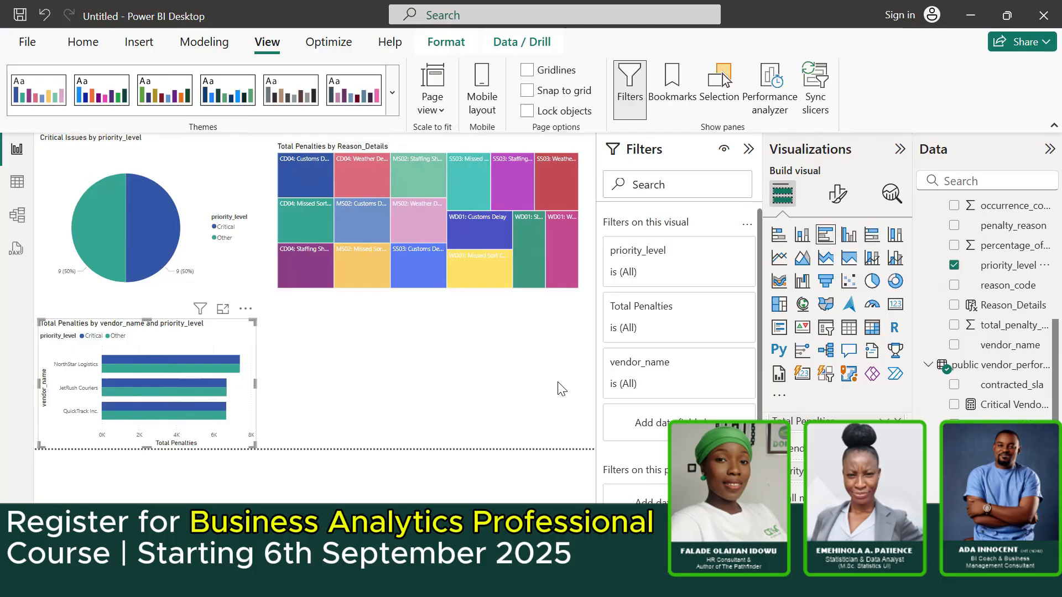
- Clear all visuals from the page and add a card showing the Max Origin Late% measure from Origin_Performance
{"action": "key", "text": "ctrl+a"}
{"action": "key", "text": "Delete"}
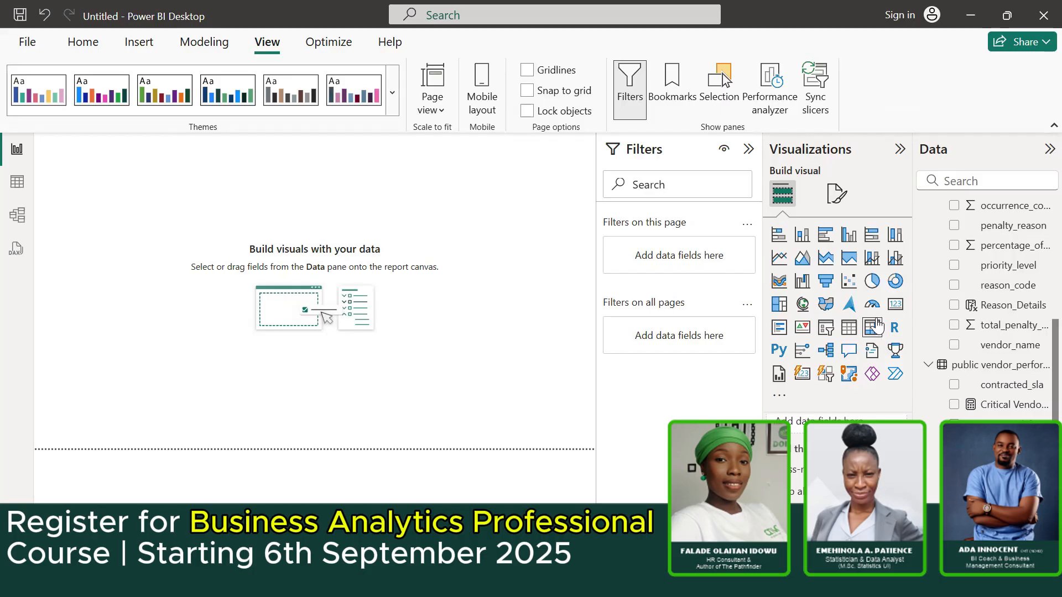
{"action": "left_click", "coordinate": [896, 306]}
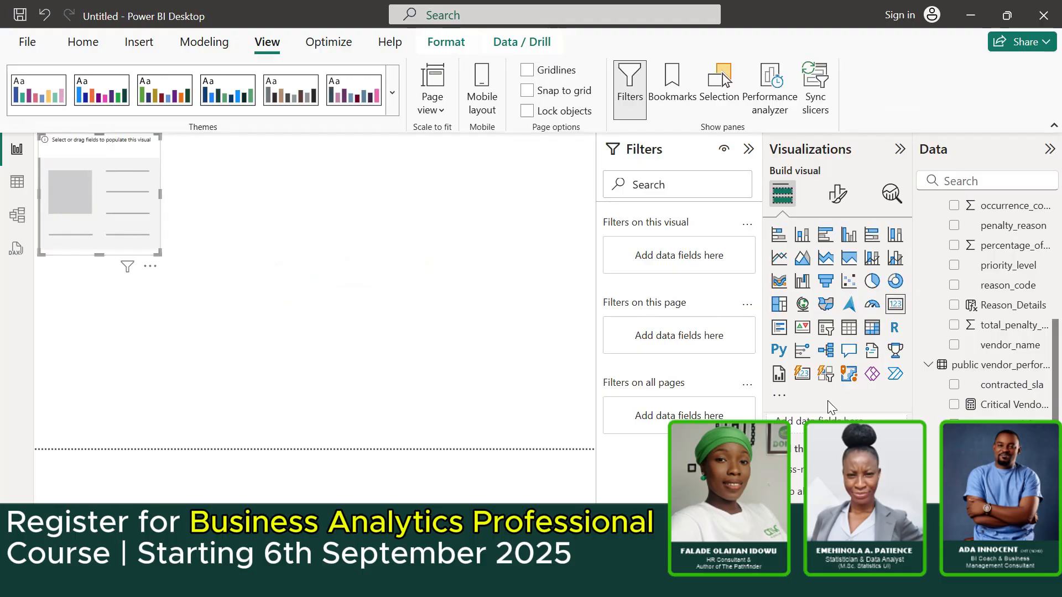
{"action": "scroll", "coordinate": [987, 309], "scroll_direction": "up", "scroll_amount": 5}
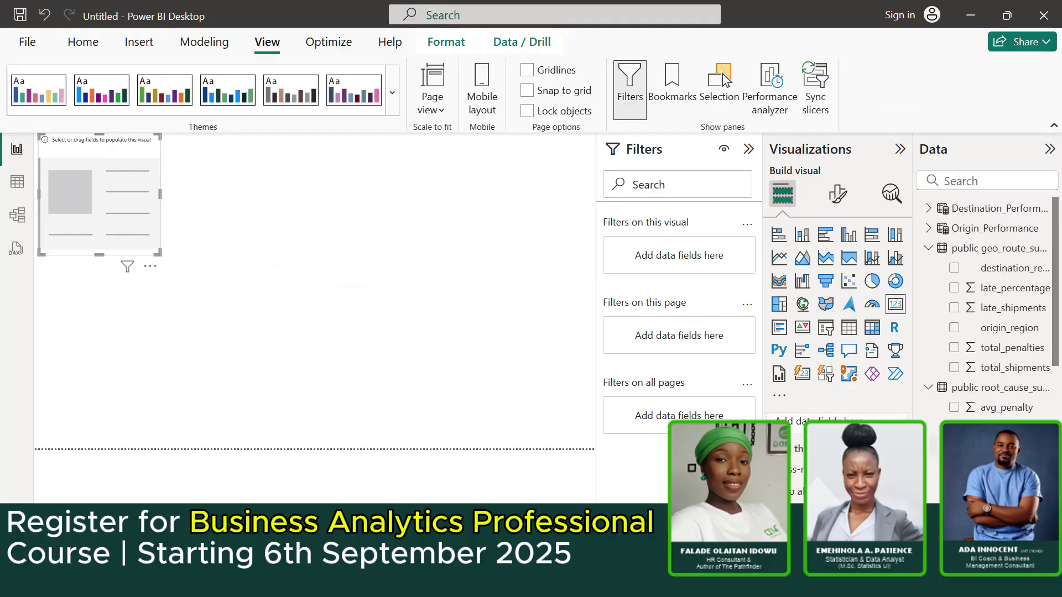
{"action": "left_click", "coordinate": [929, 229]}
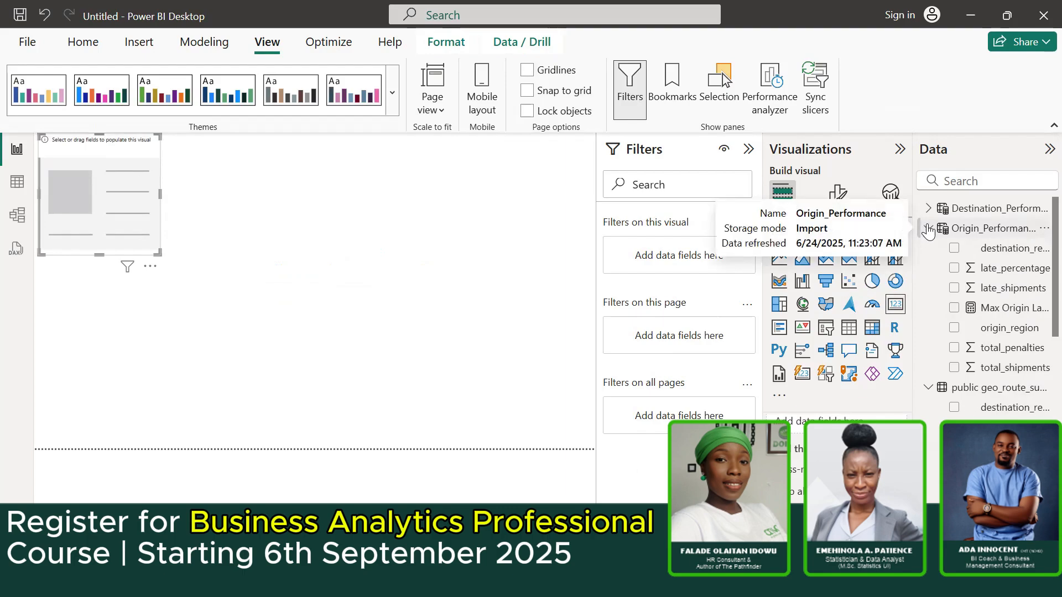
{"action": "left_click", "coordinate": [1002, 310]}
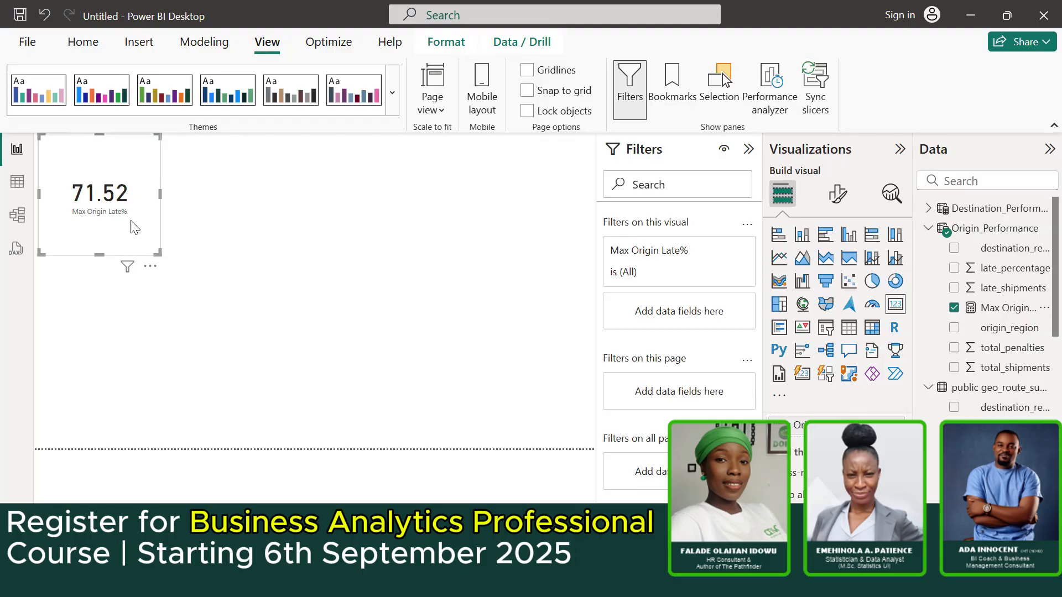
- Add a matrix with origin_region as rows, destination_region as columns and late_percentage as values below the card
{"action": "left_click", "coordinate": [171, 246]}
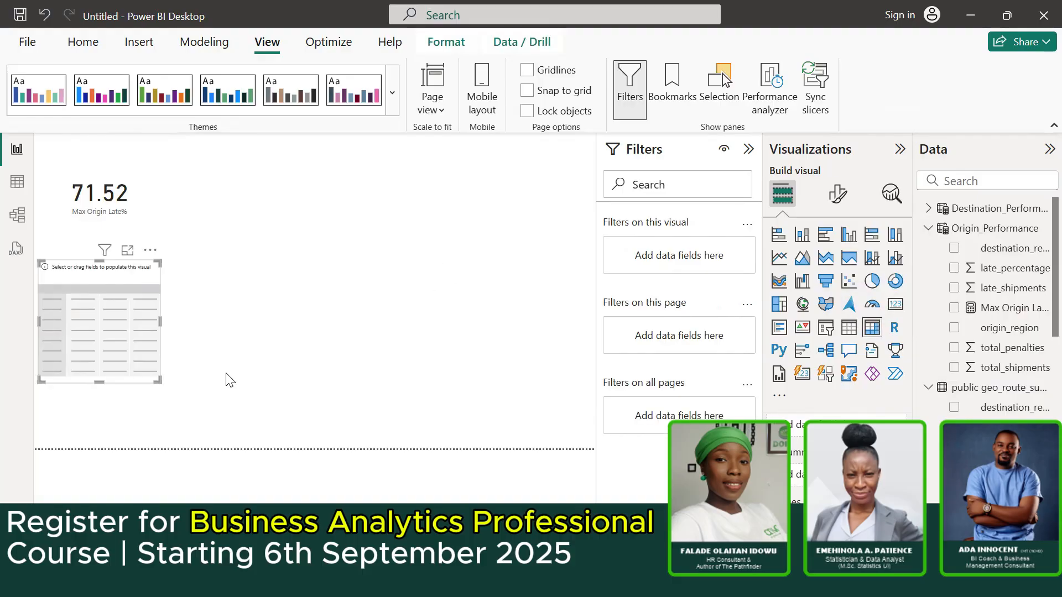
{"action": "scroll", "coordinate": [792, 441], "scroll_direction": "up", "scroll_amount": 1}
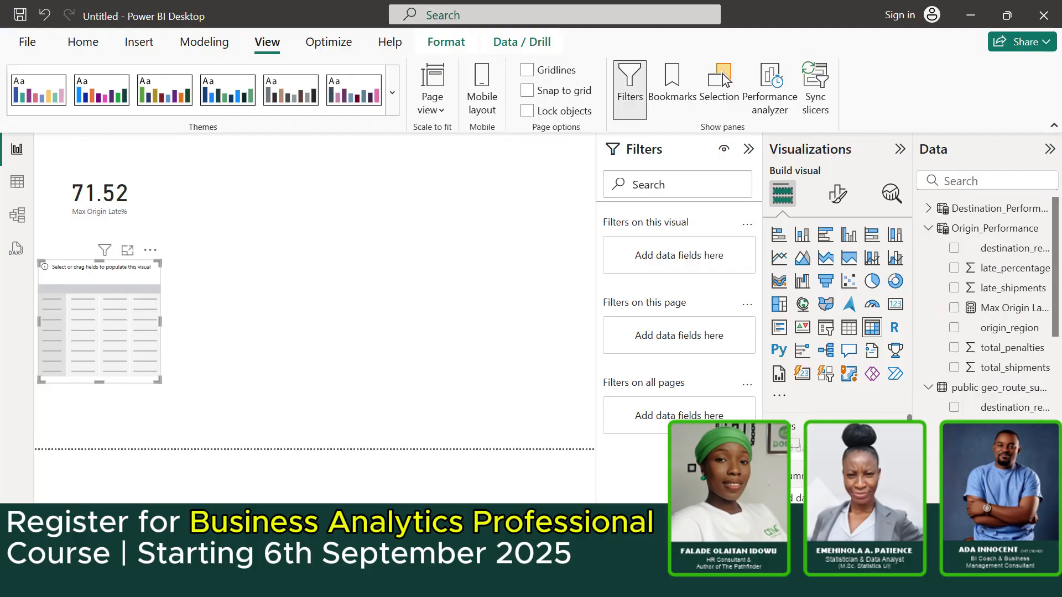
{"action": "left_click_drag", "start_coordinate": [1009, 327], "coordinate": [796, 448]}
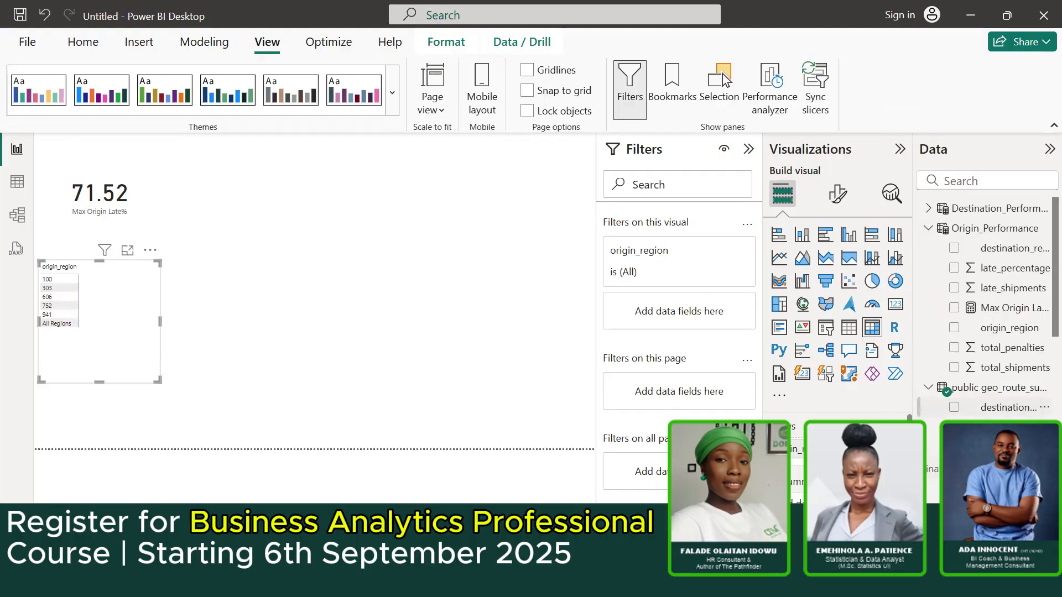
{"action": "left_click", "coordinate": [954, 407]}
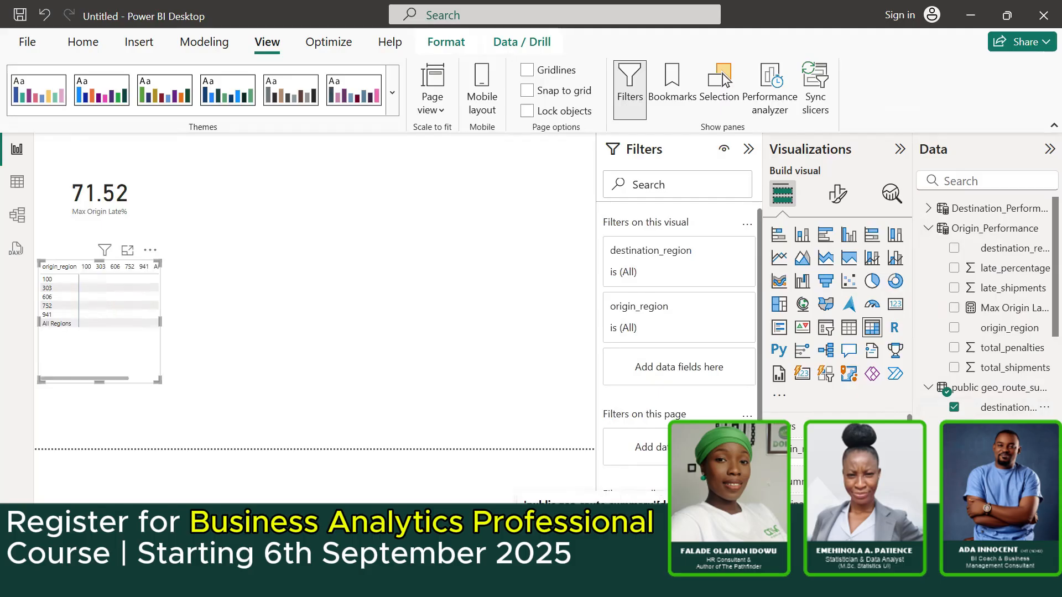
{"action": "scroll", "coordinate": [799, 470], "scroll_direction": "down", "scroll_amount": 2}
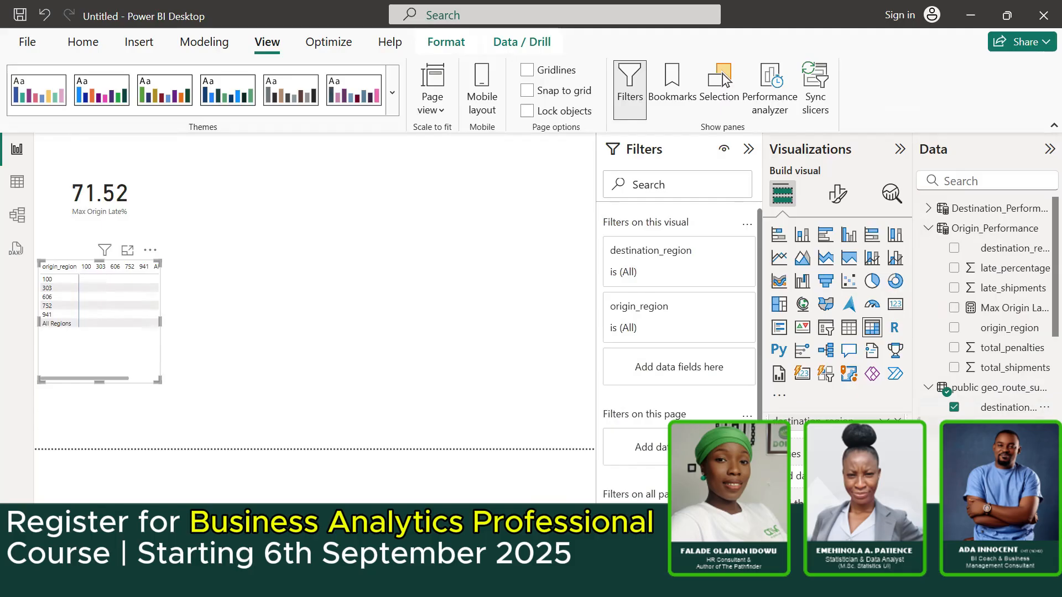
{"action": "left_click", "coordinate": [797, 478]}
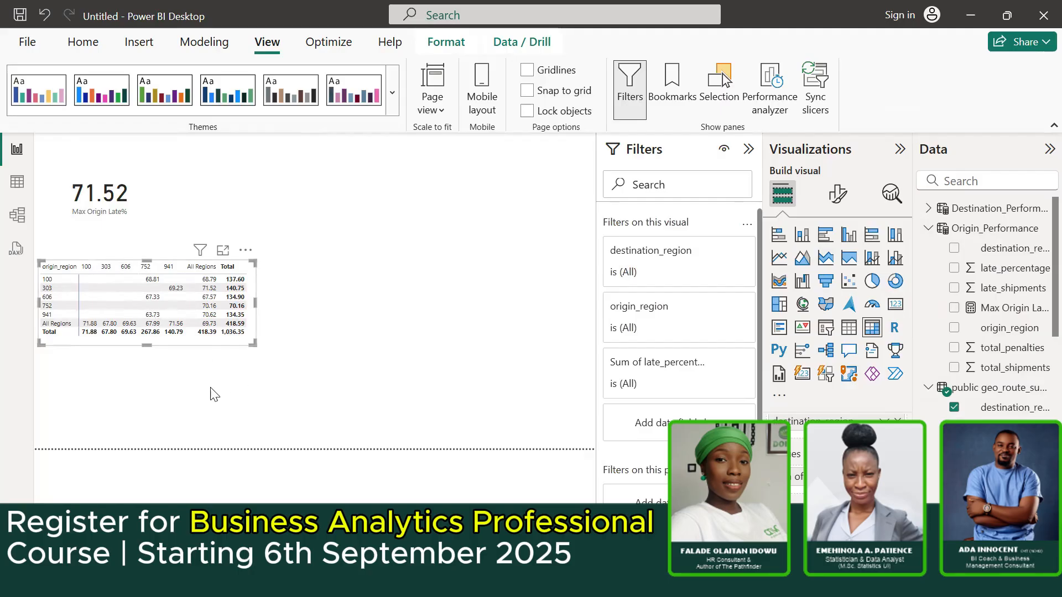
{"action": "left_click", "coordinate": [350, 335]}
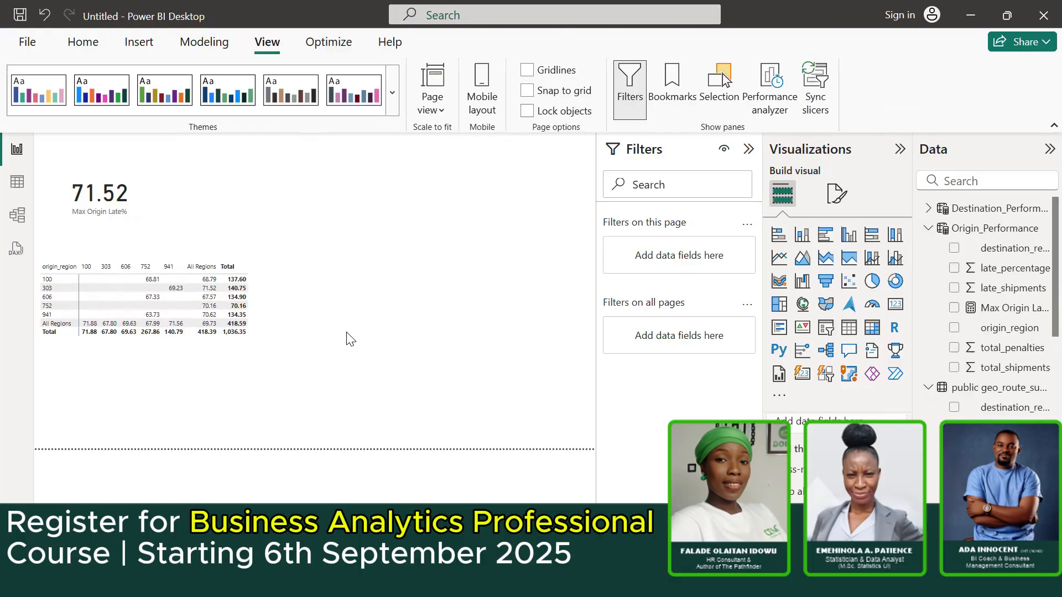
- Browse through the report pages to review the visuals built on each
{"action": "left_click", "coordinate": [105, 575]}
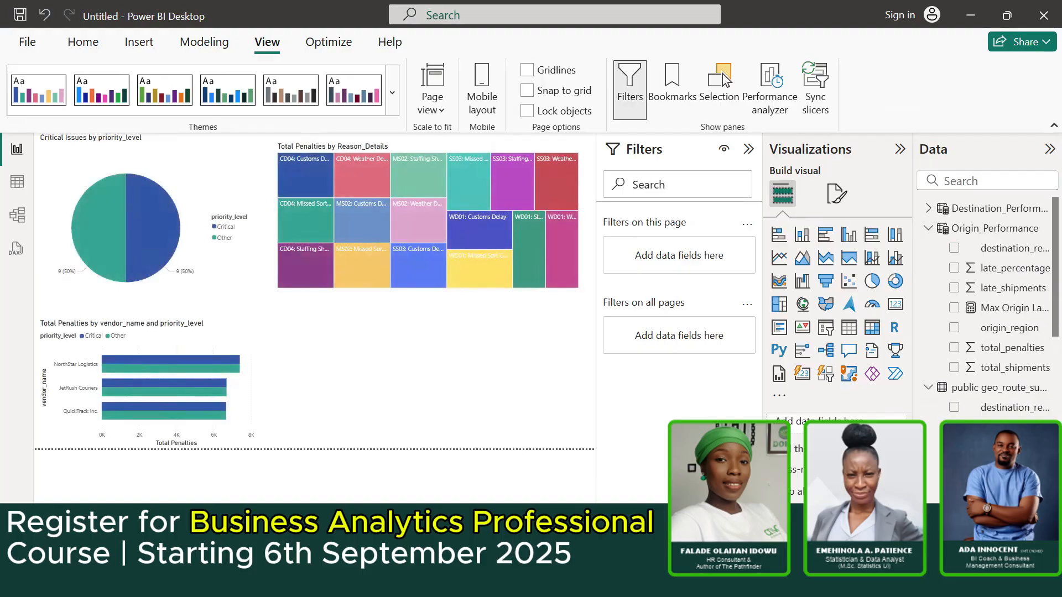
{"action": "left_click", "coordinate": [161, 575]}
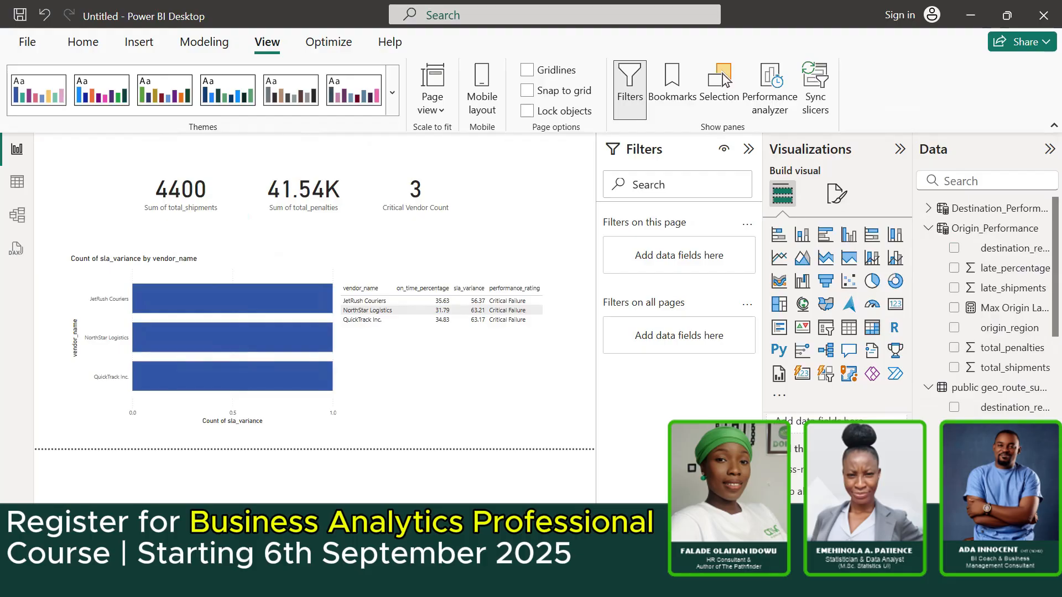
{"action": "key", "text": "ctrl+Page_Down"}
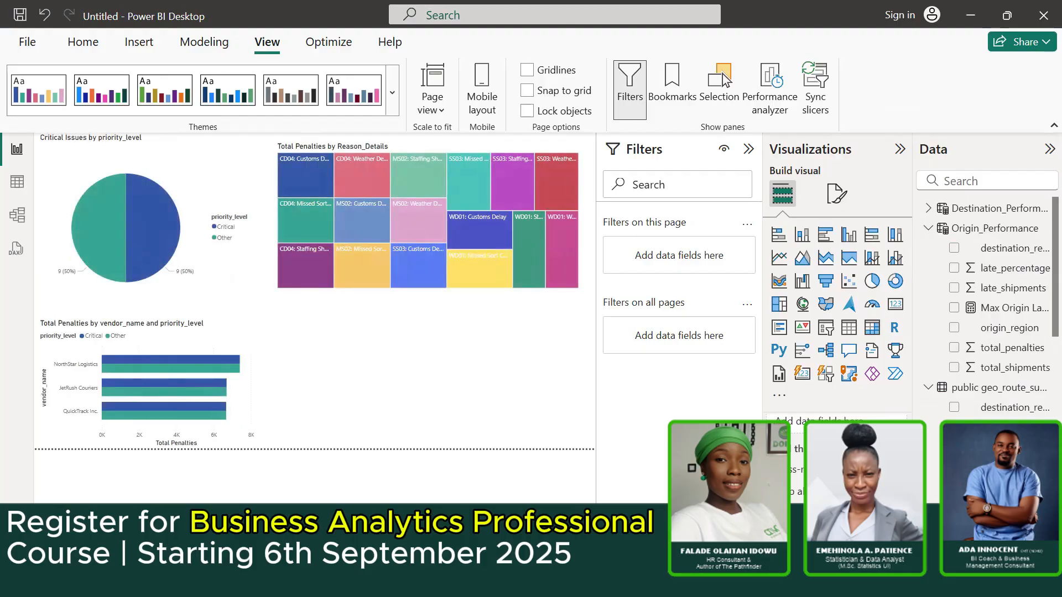
{"action": "key", "text": "ctrl+Page_Down"}
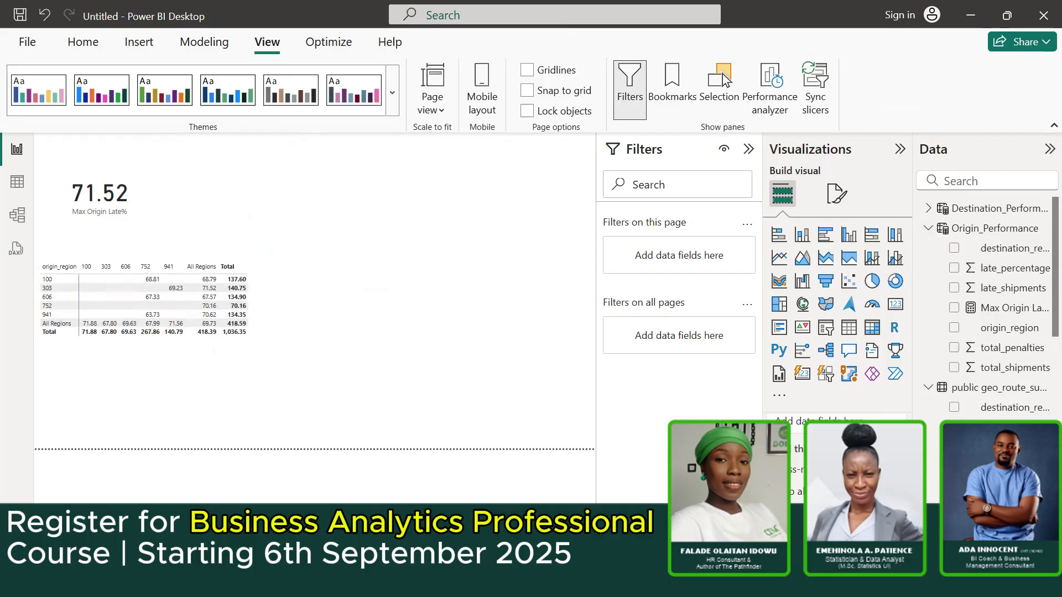
{"action": "key", "text": "ctrl+Page_Down"}
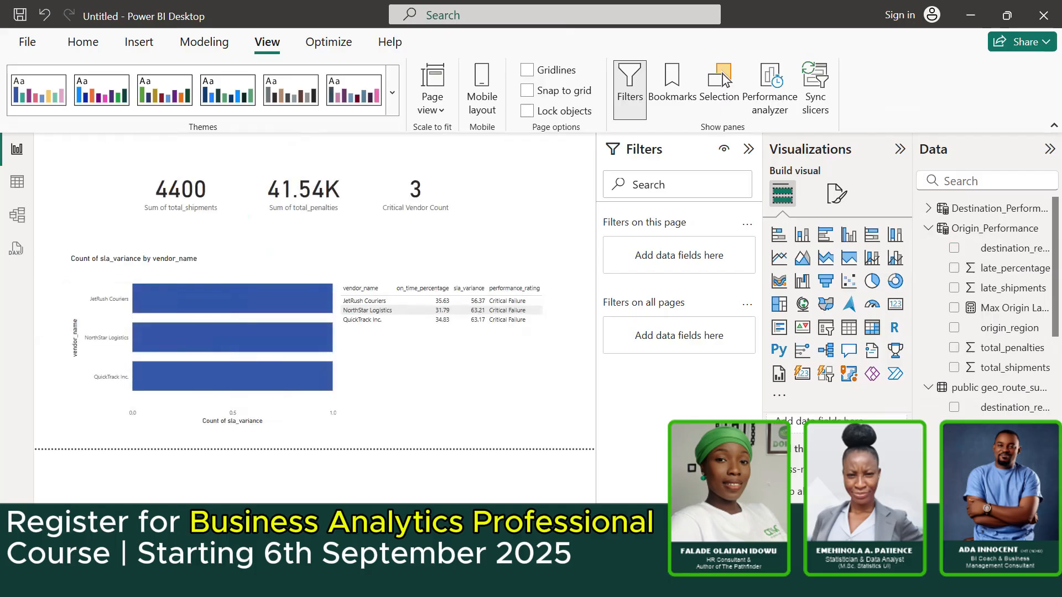